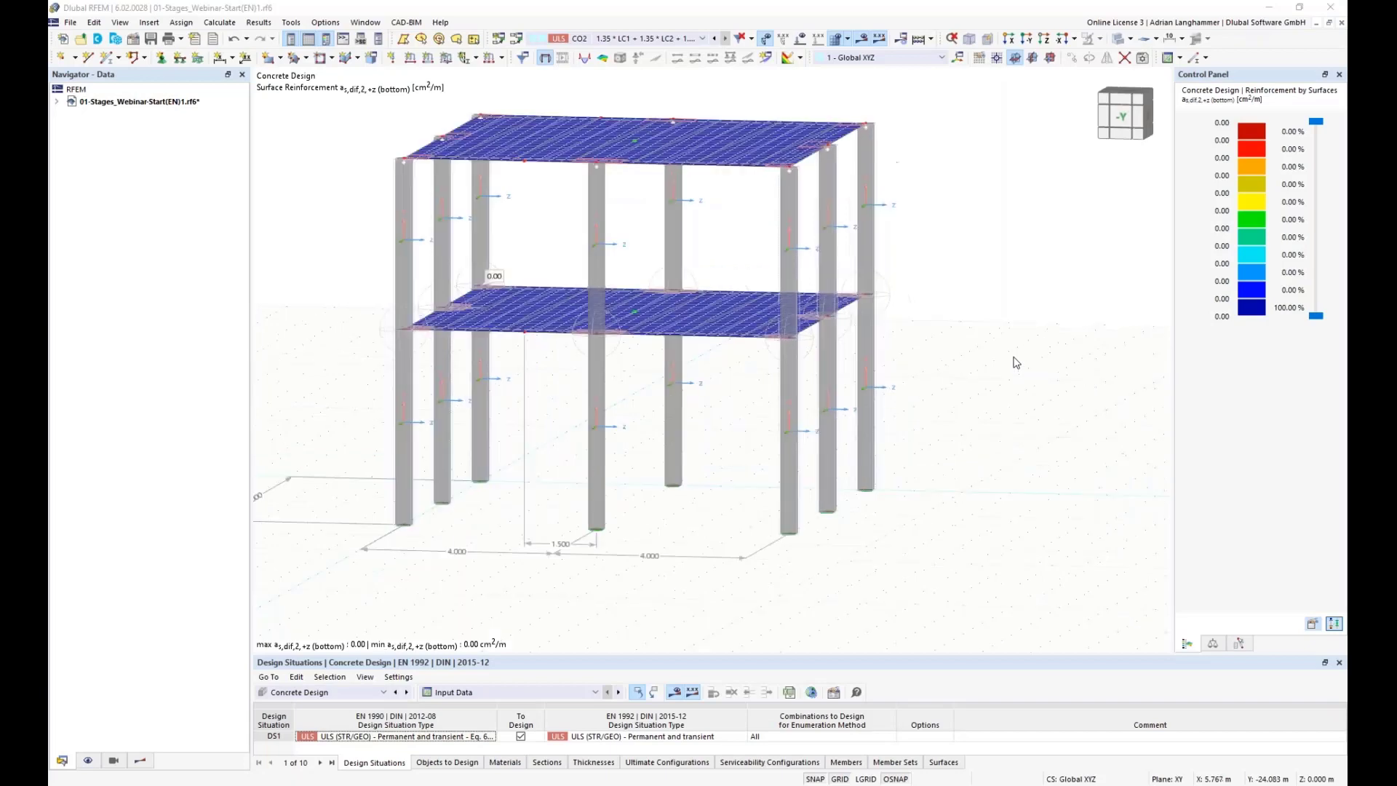
Step: Orbit and zoom around the two-storey building model to inspect its columns and slabs
middle_click_drag(1001, 371, 1025, 393)
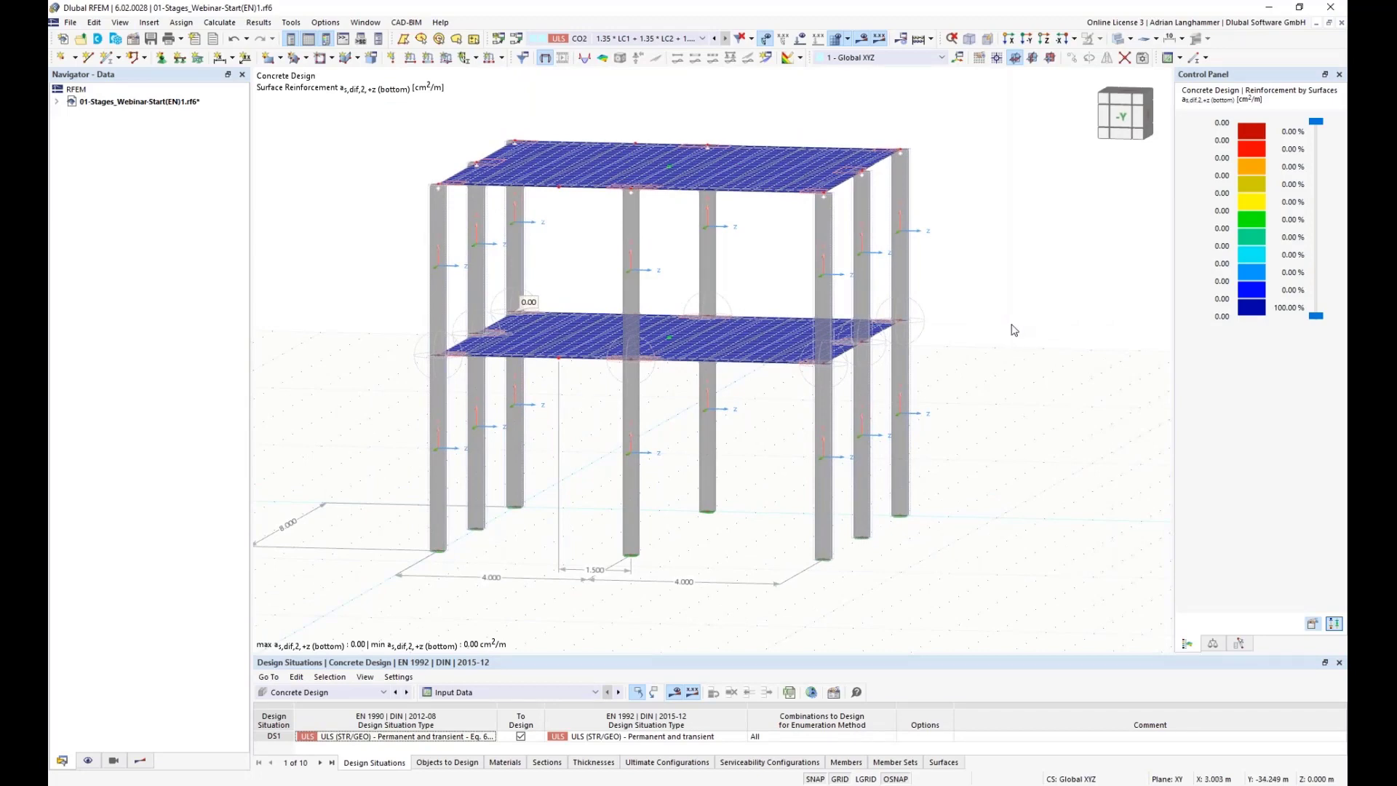
middle_click_drag(988, 334, 994, 326, "ctrl")
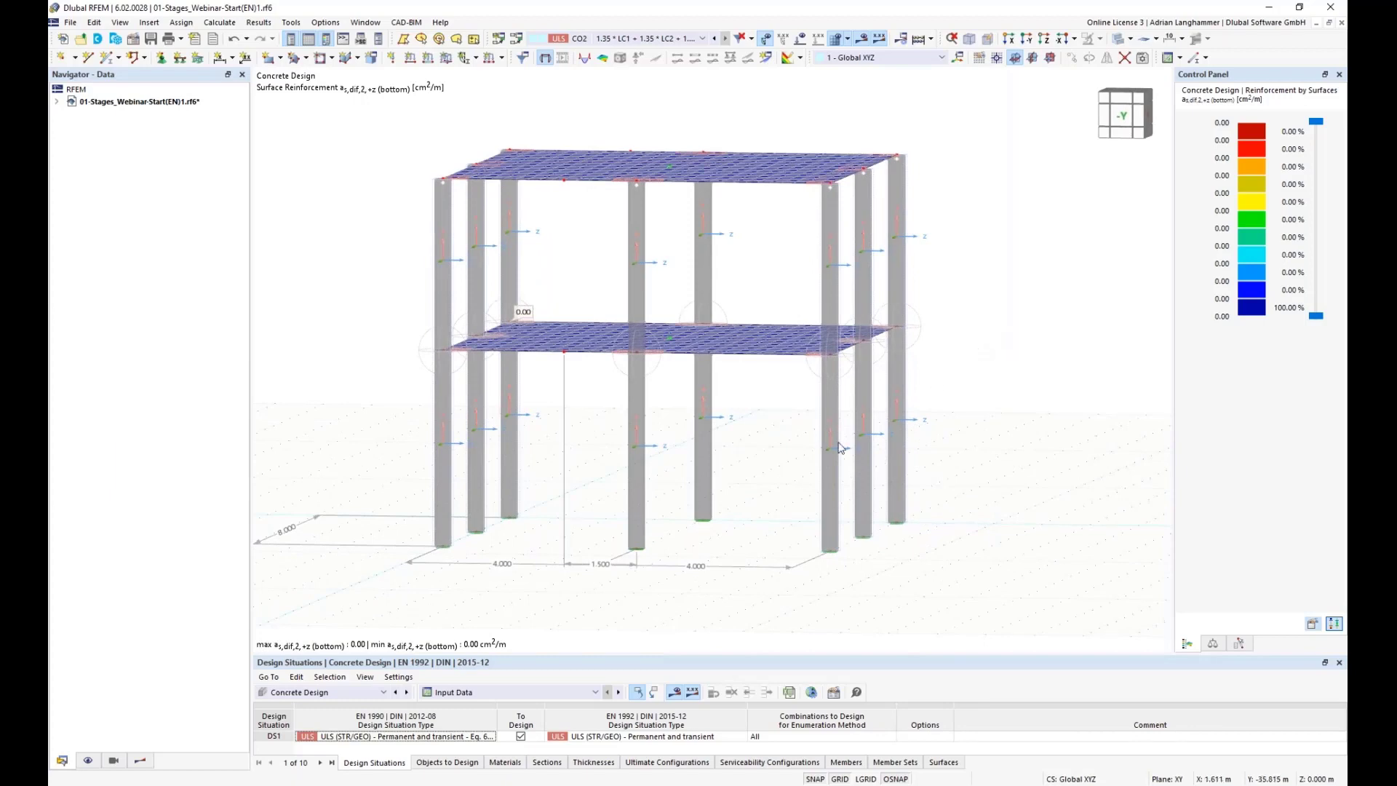
left_click_drag(765, 456, 605, 417)
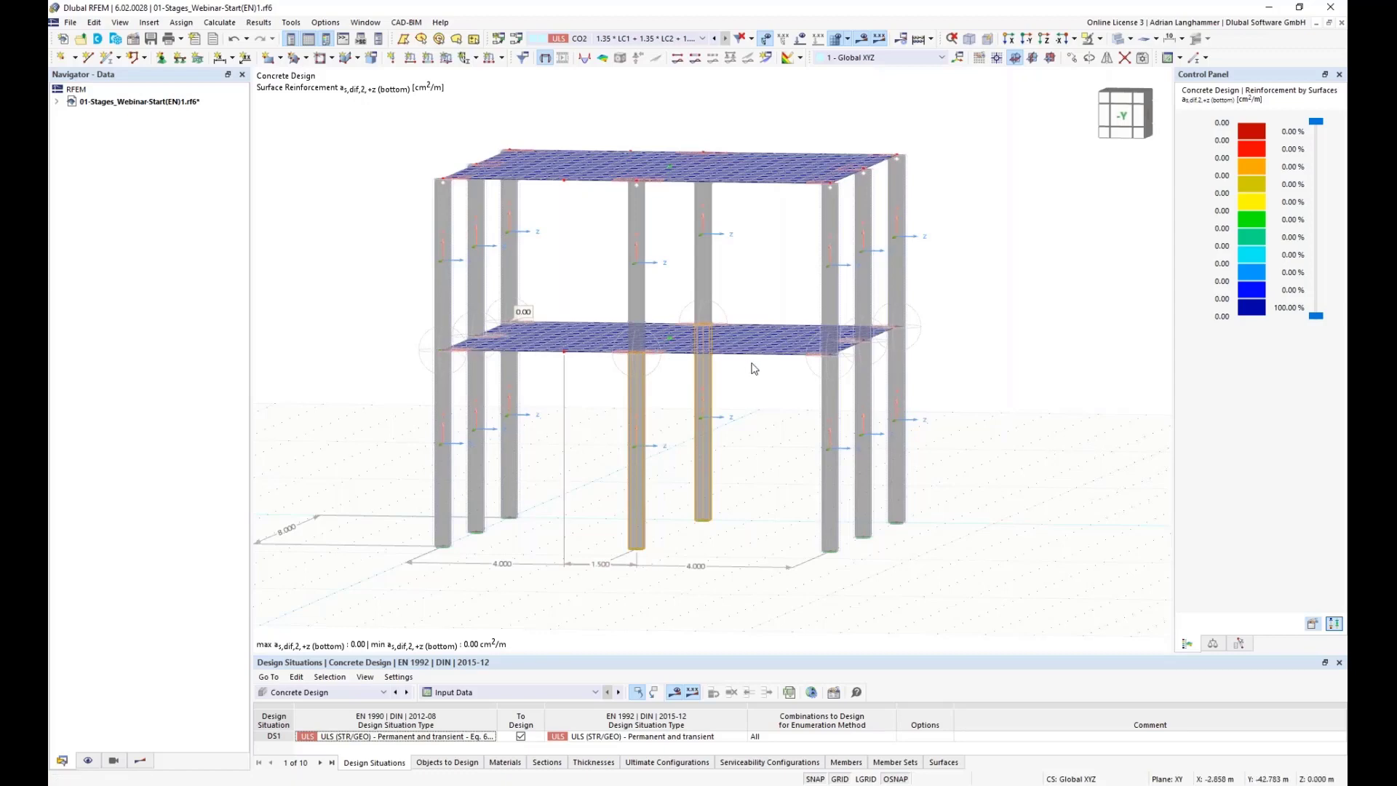
middle_click_drag(753, 418, 757, 370)
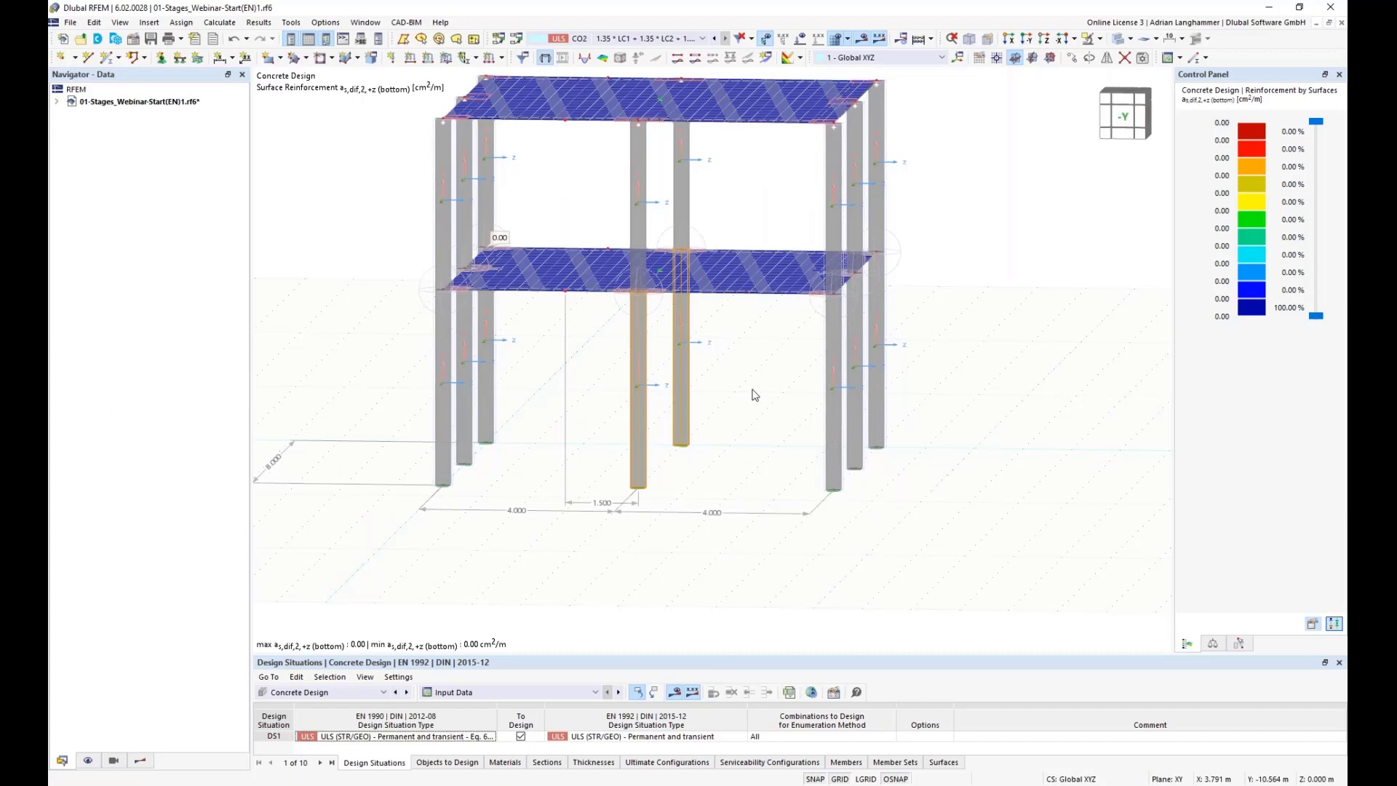
middle_click_drag(724, 435, 723, 439, "ctrl")
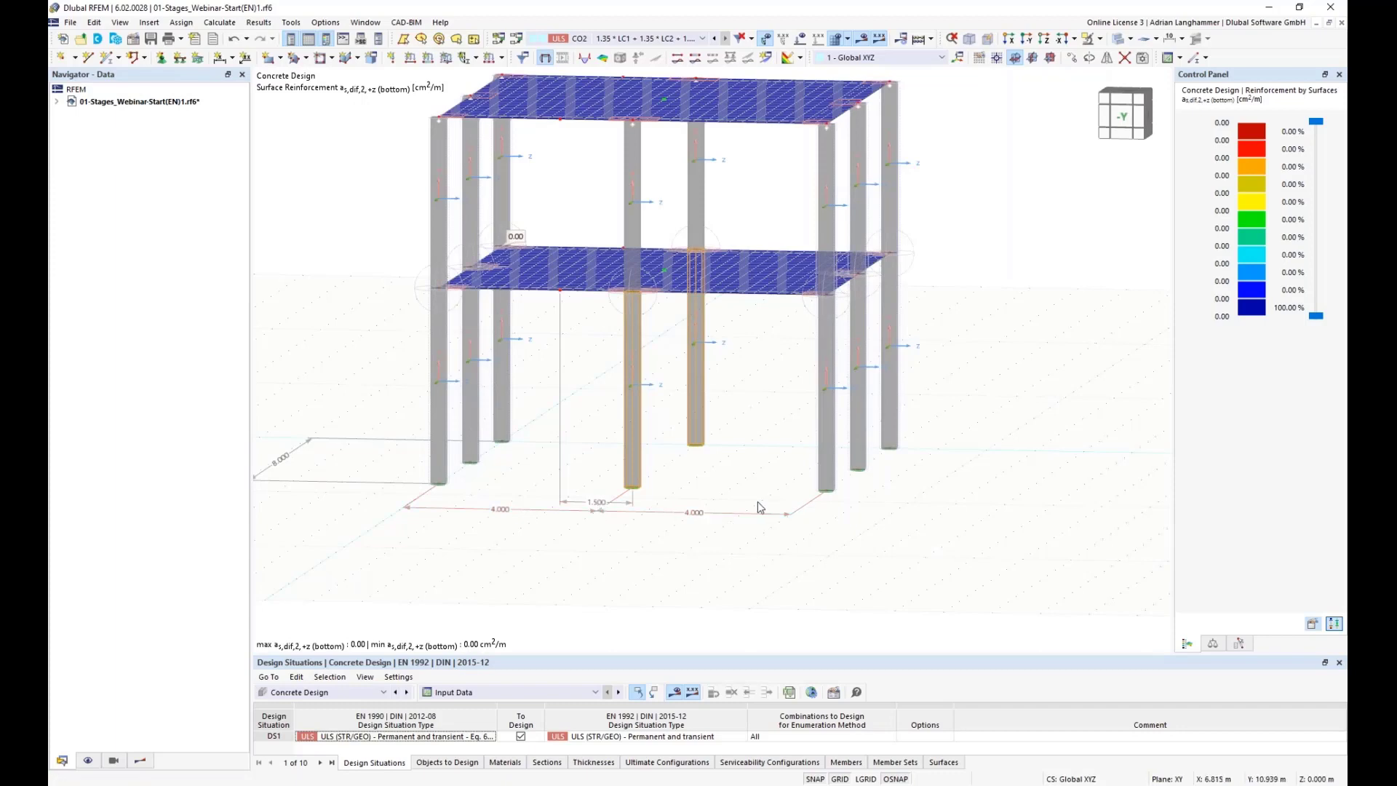
middle_click_drag(706, 473, 649, 506, "ctrl")
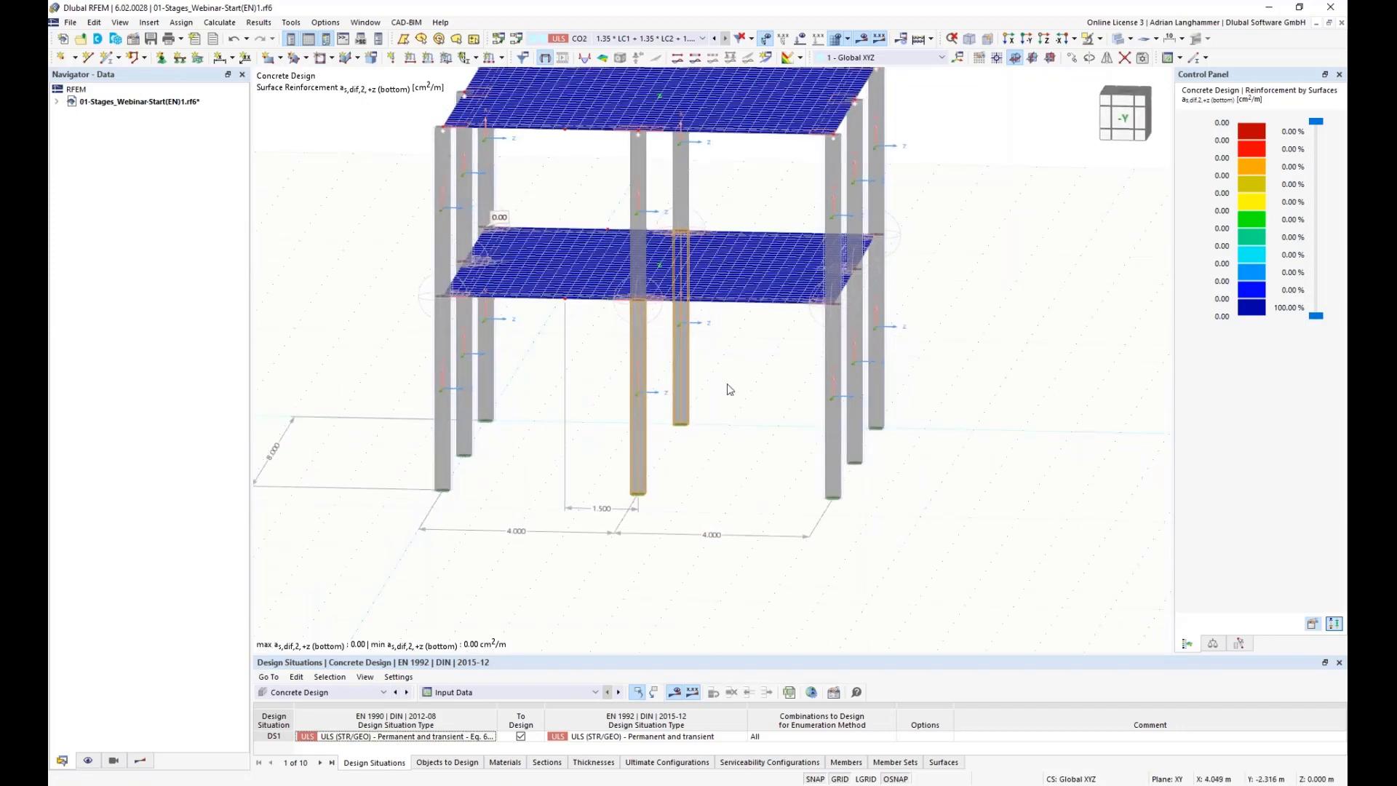
middle_click_drag(706, 451, 655, 402, "ctrl")
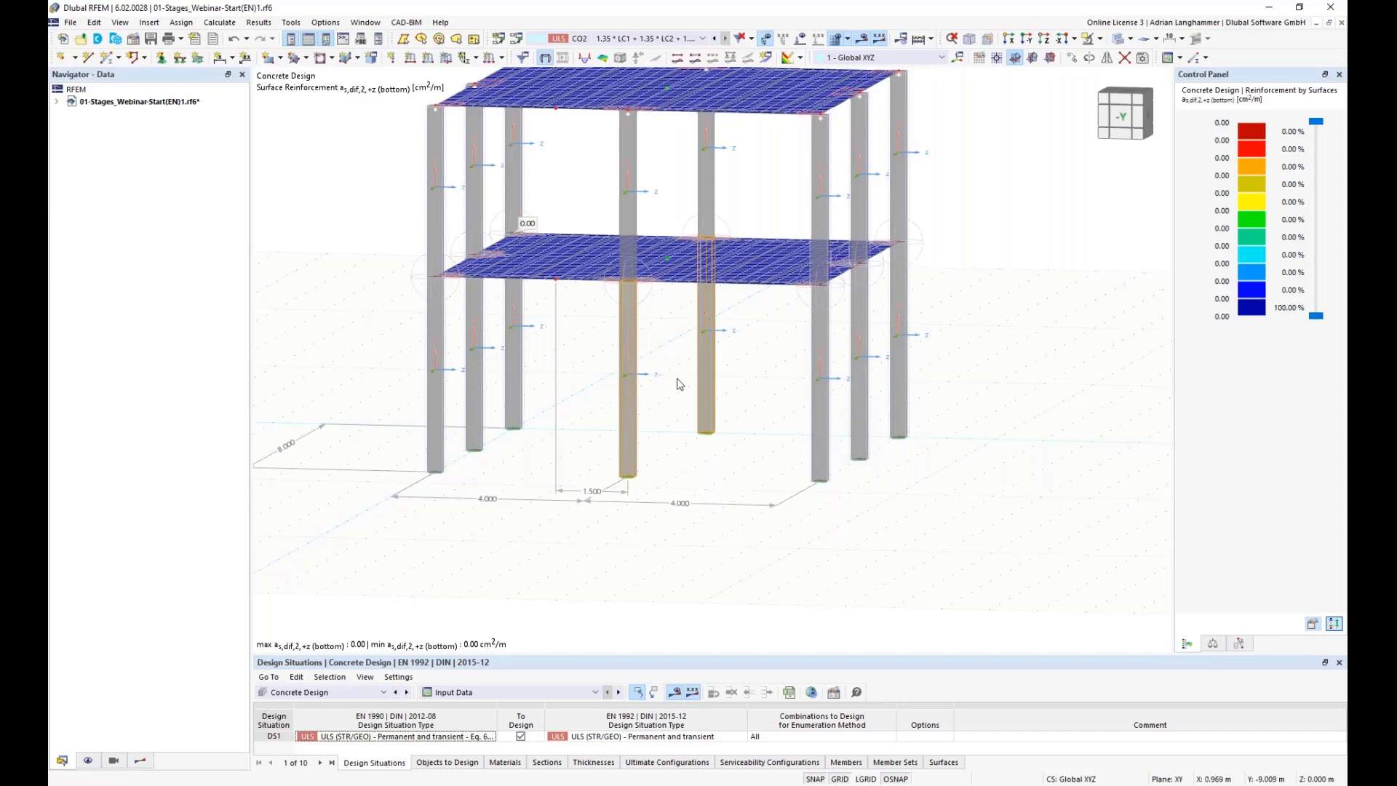
scroll(679, 384, "down", 3)
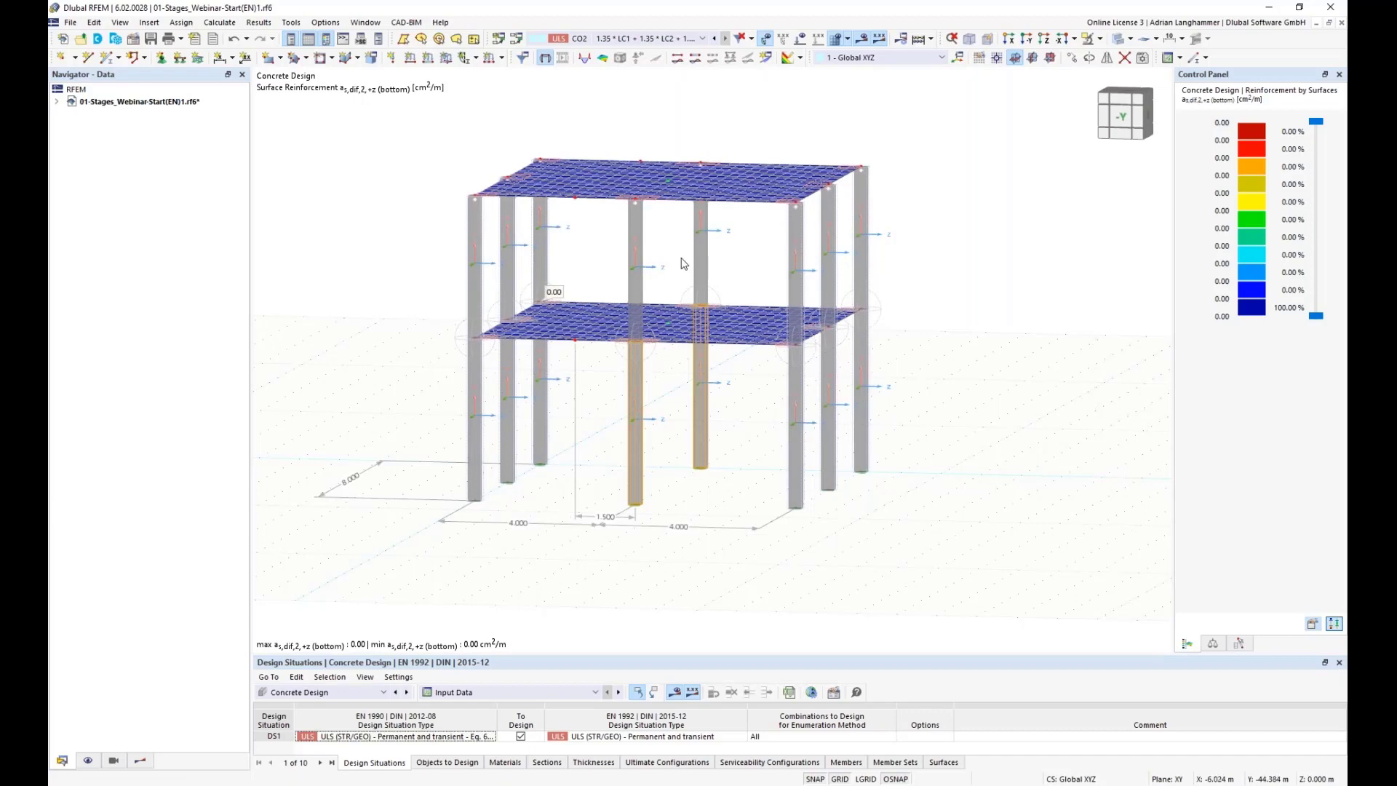
middle_click_drag(670, 263, 647, 246)
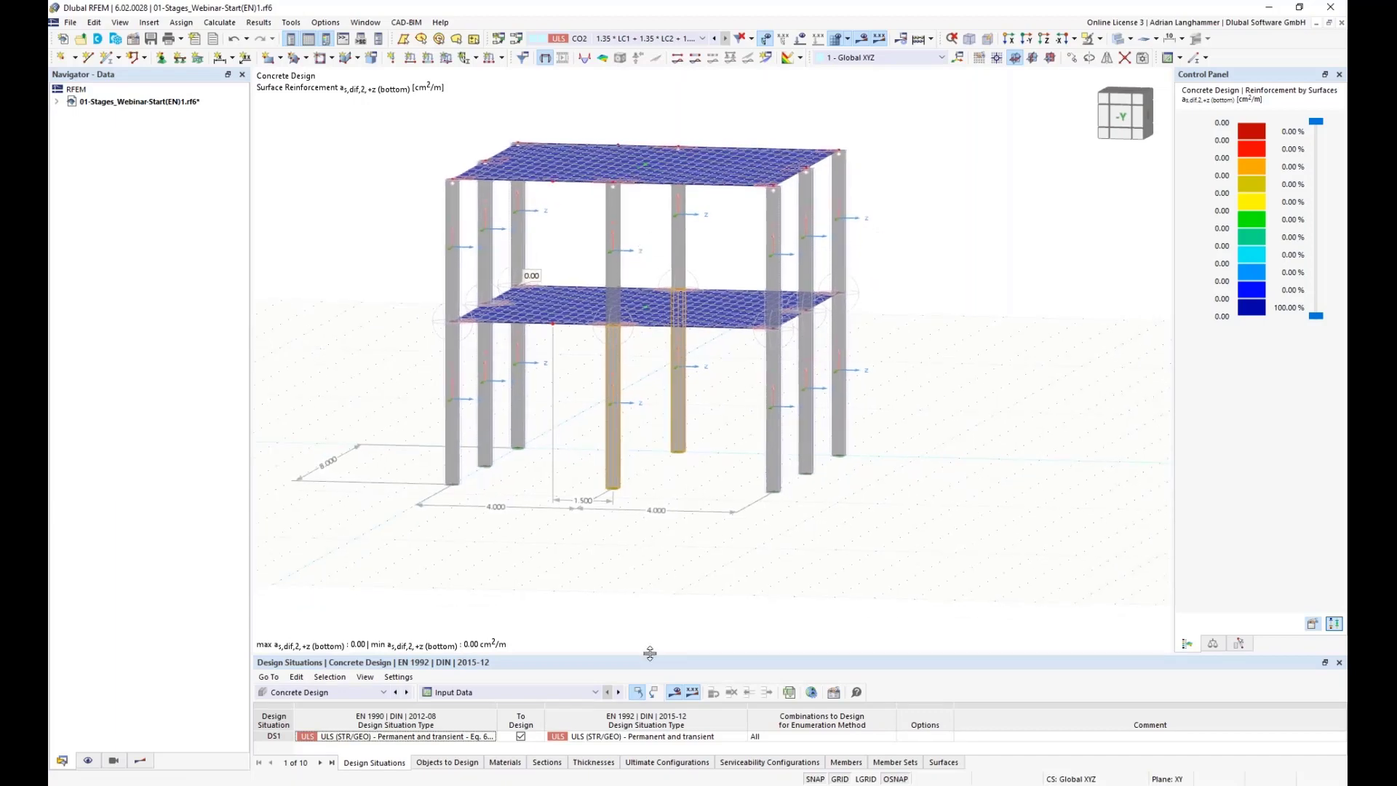
Step: Shrink the design situations table to enlarge the model view
left_click_drag(659, 654, 660, 525)
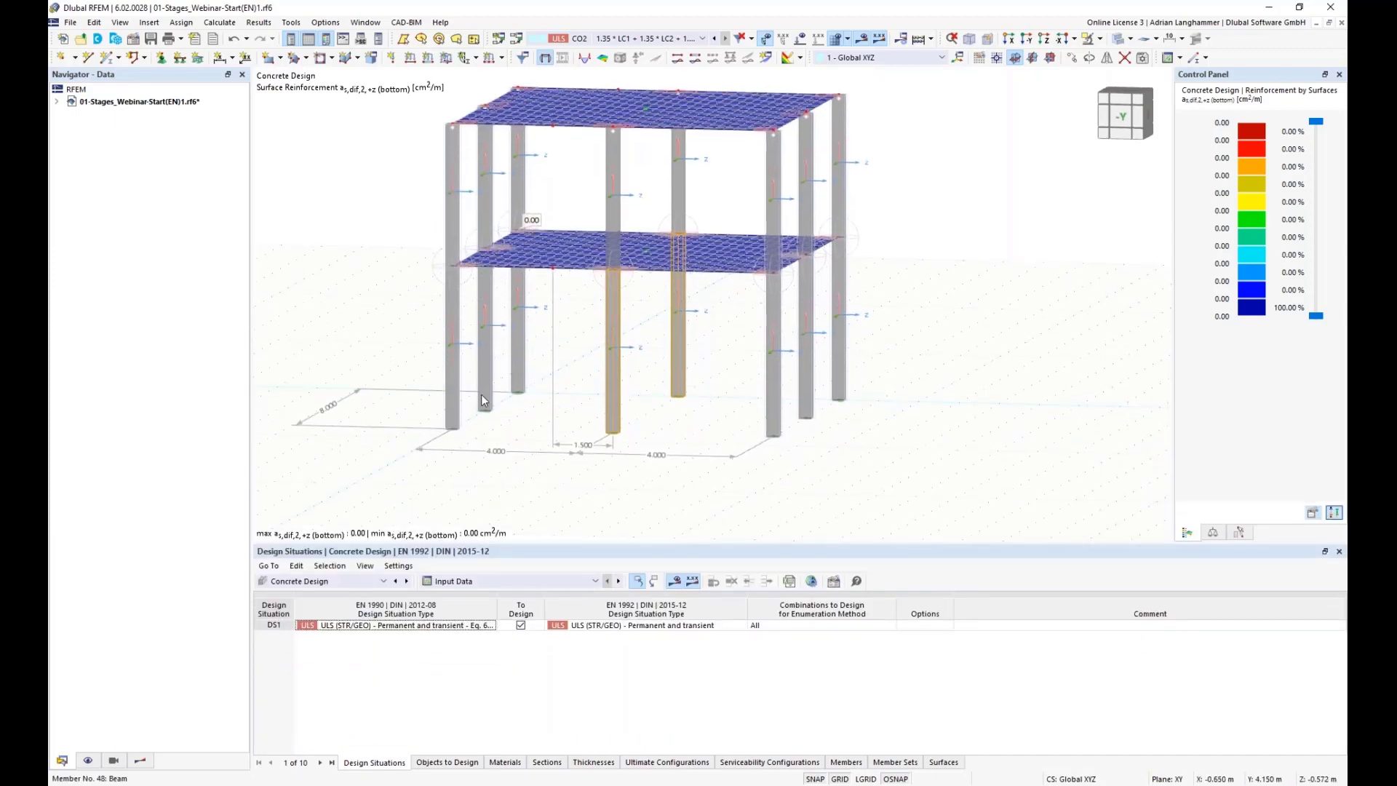
middle_click_drag(538, 345, 544, 358)
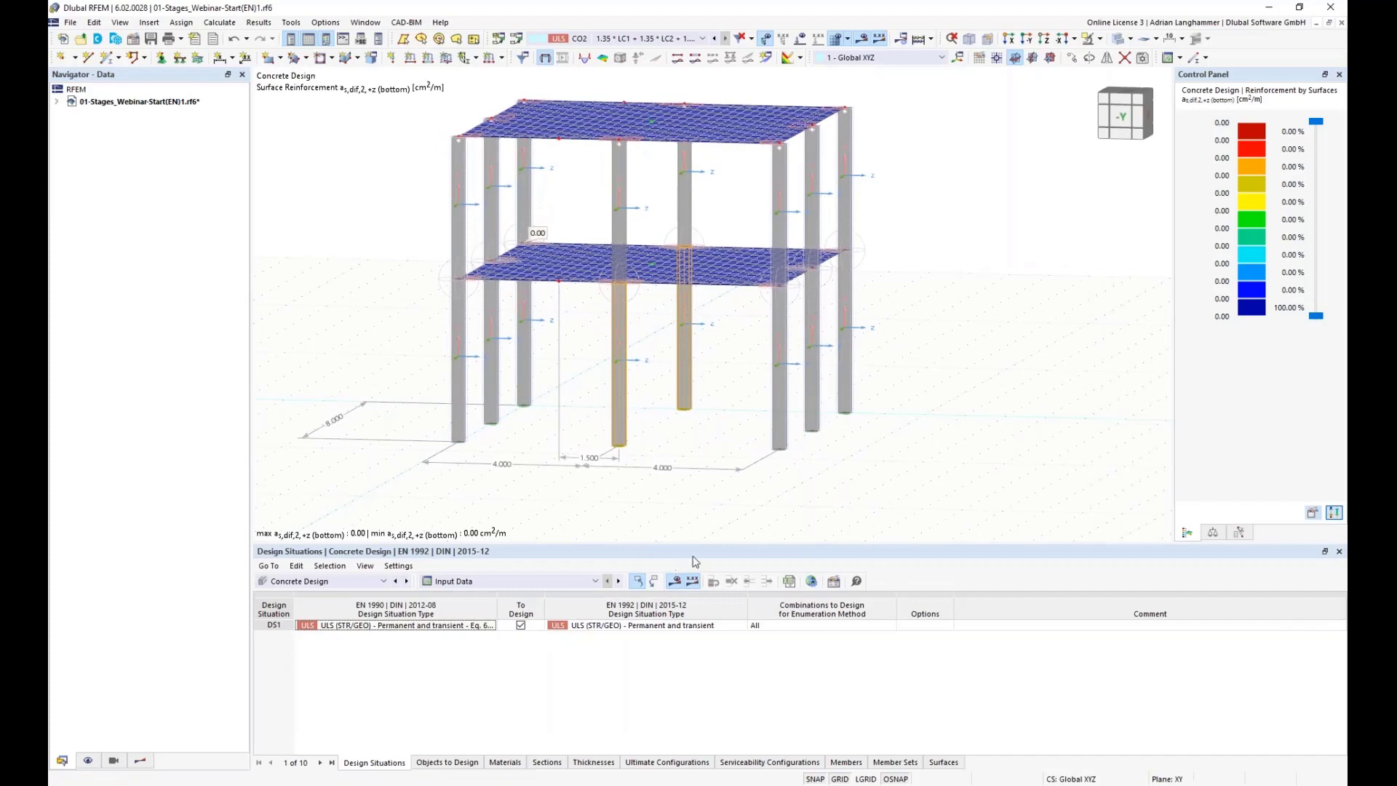
Step: Show the required top longitudinal reinforcement as,req,1,-z on surfaces from the results navigator
left_click(141, 760)
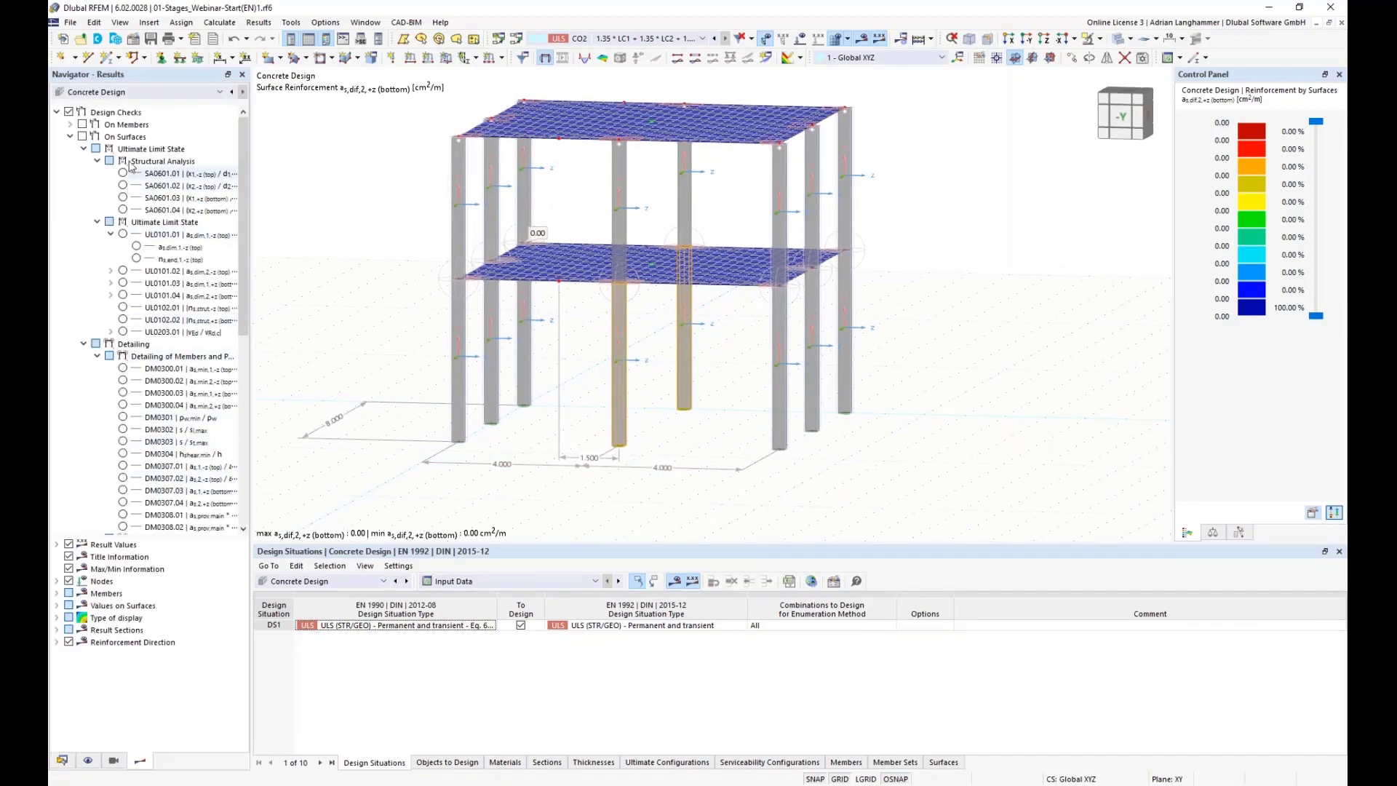
left_click(70, 136)
left_click(123, 210)
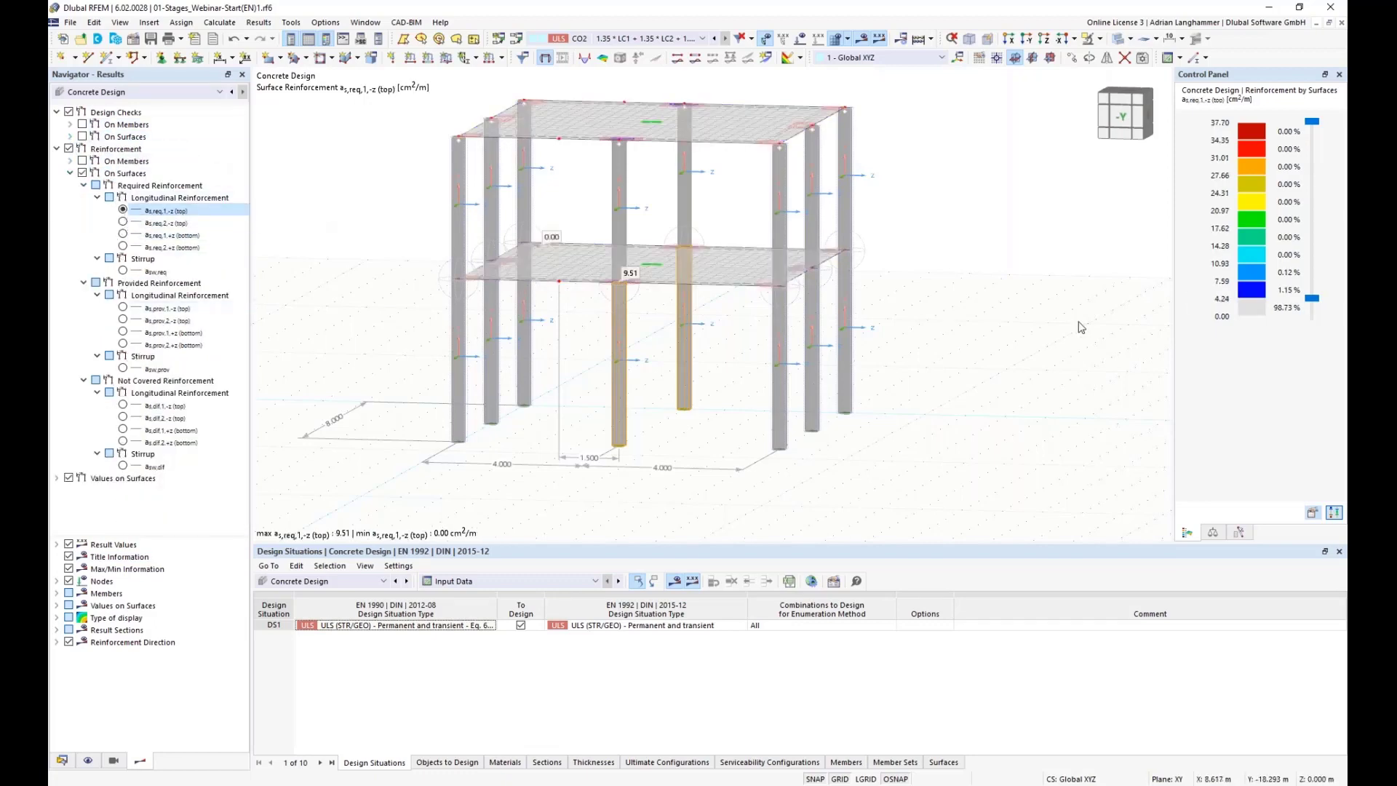
Step: Set the result color scale to refer to Max/Min instead of limits
double_click(1240, 270)
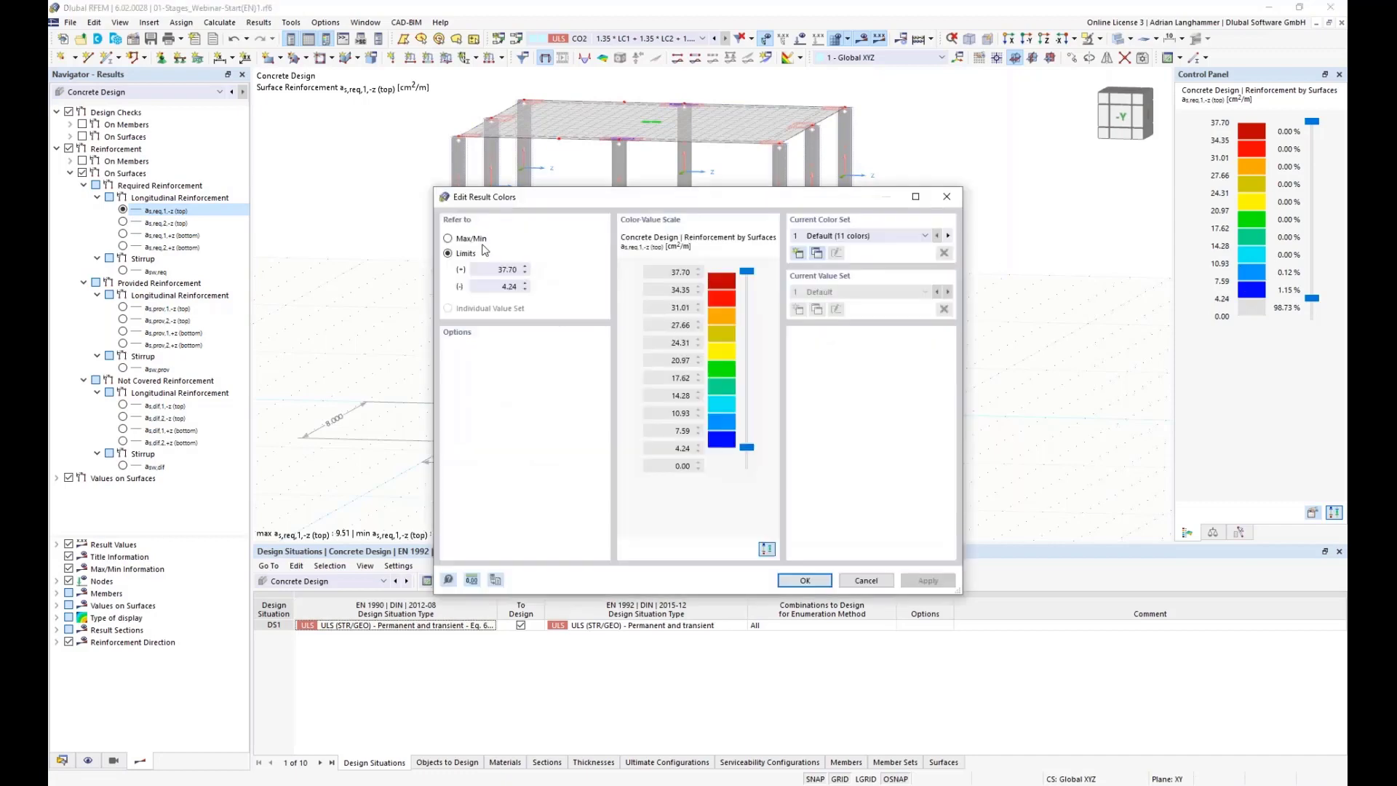
left_click_drag(747, 446, 747, 464)
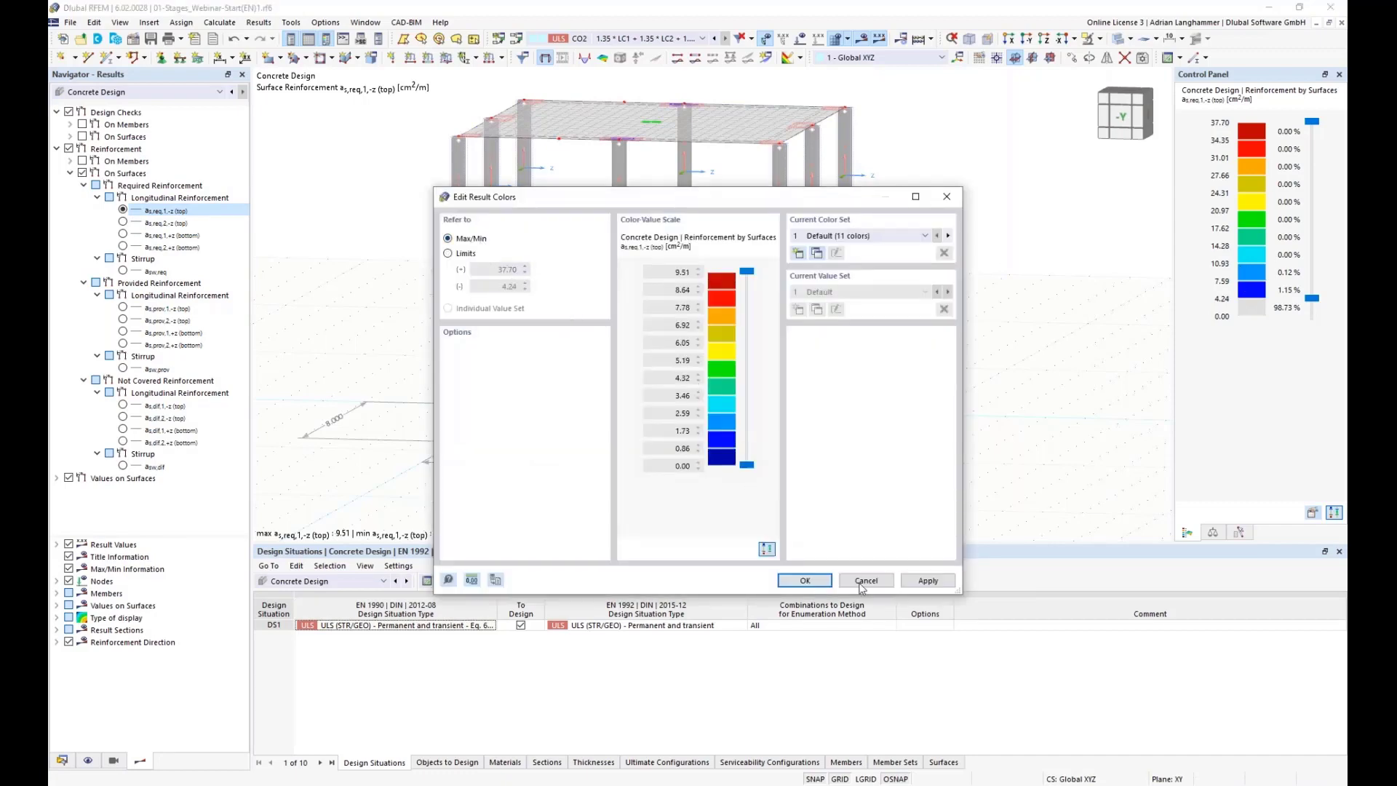
left_click(804, 579)
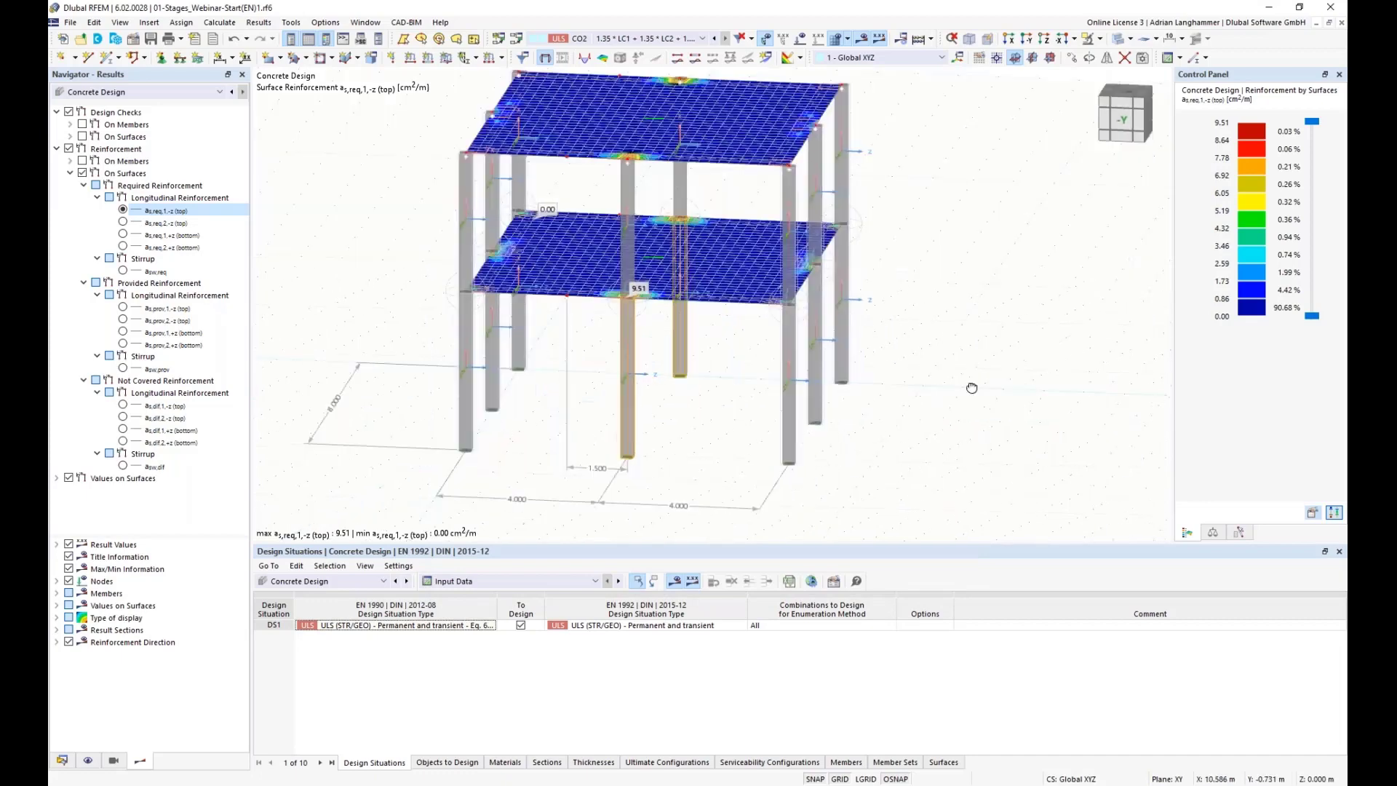
Step: Step through the remaining required longitudinal reinforcement results for the top and bottom layers
left_click(123, 222)
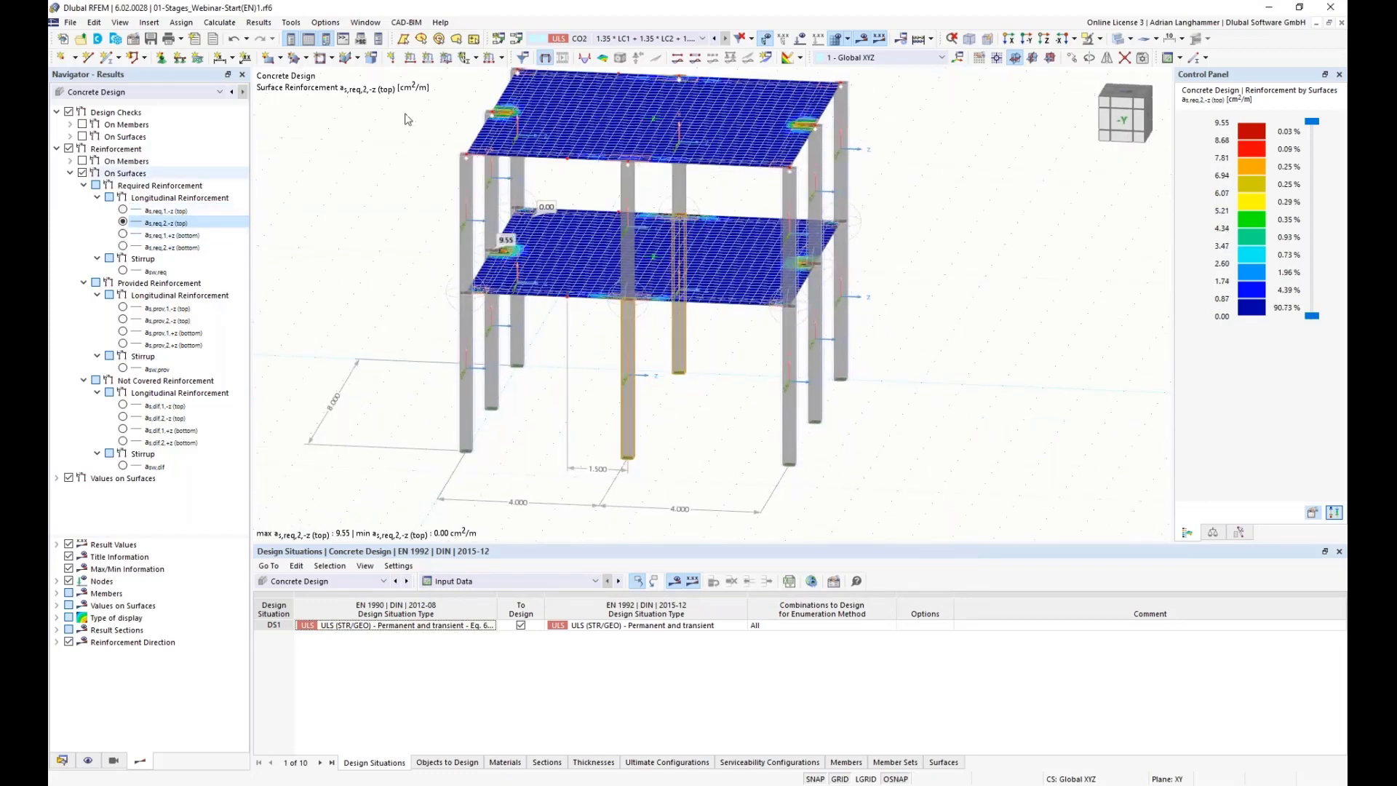
left_click(123, 235)
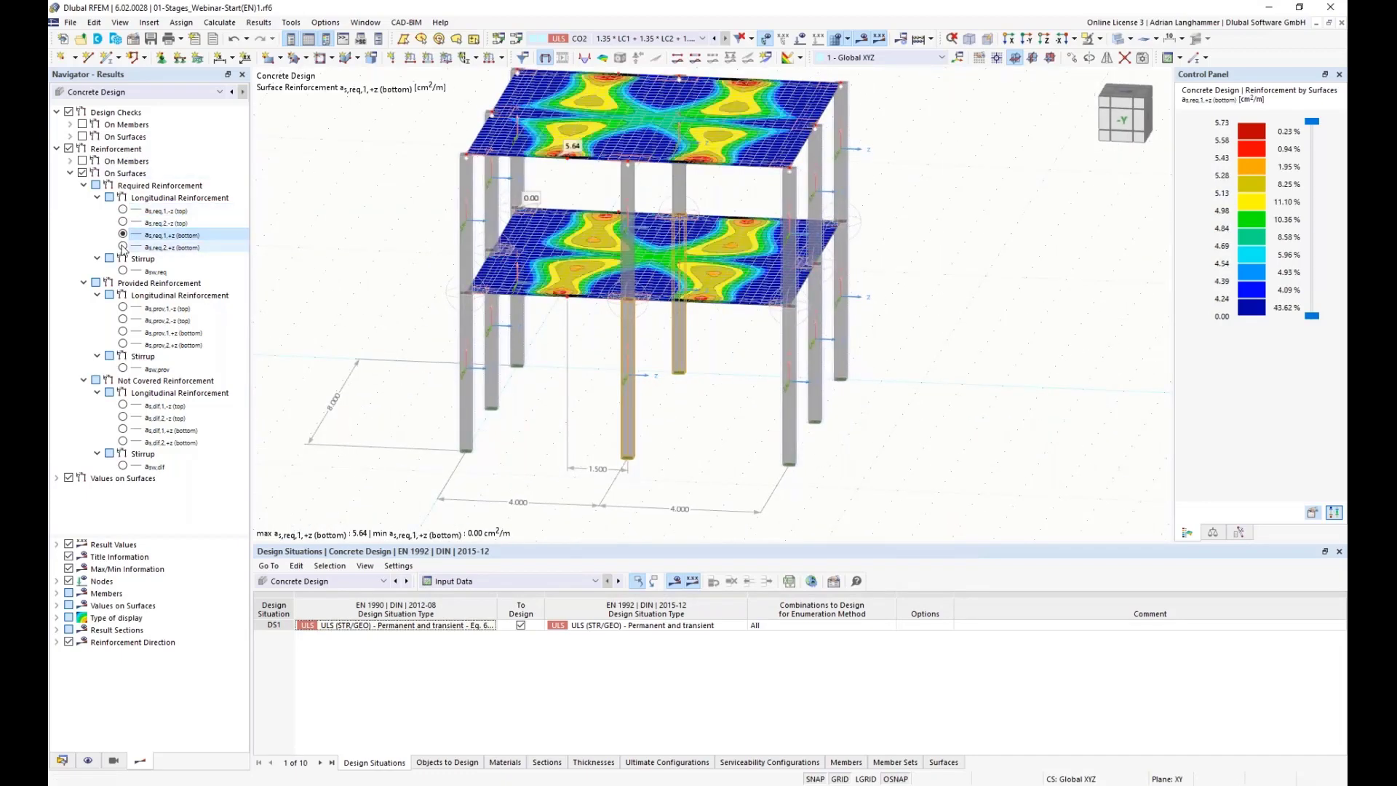
left_click(123, 247)
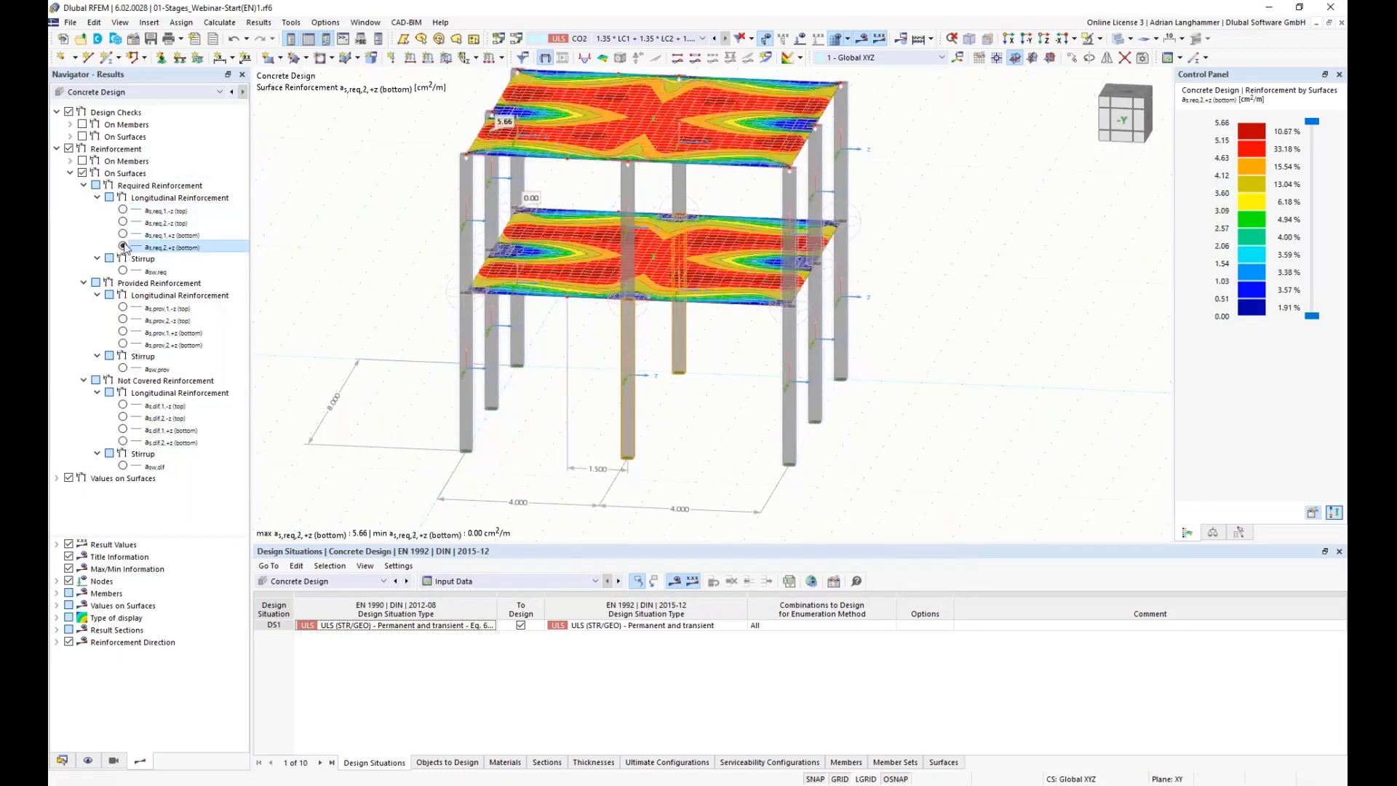
Step: Display each provided longitudinal reinforcement result for the top and bottom layers
left_click(122, 308)
left_click(123, 320)
left_click(123, 332)
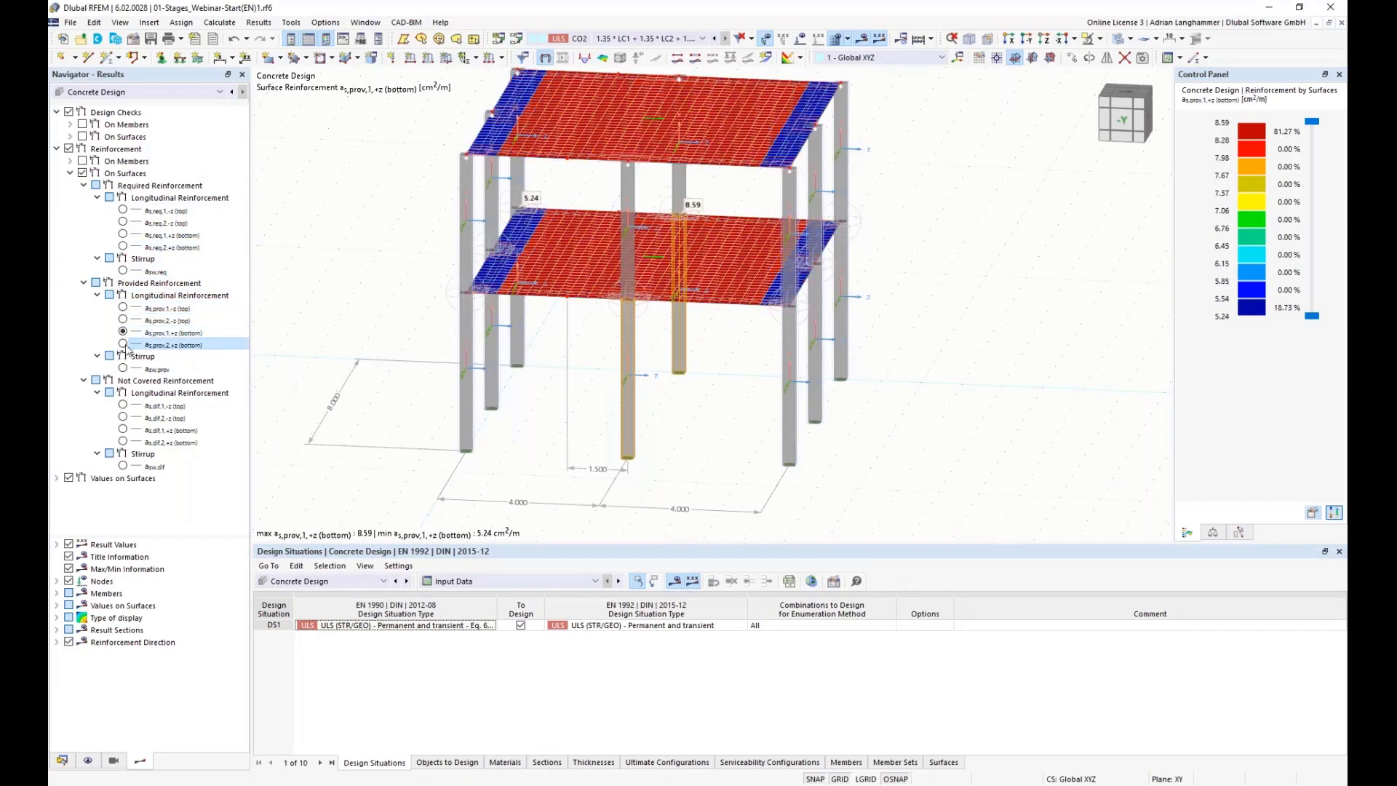
left_click(123, 345)
middle_click_drag(438, 273, 416, 293)
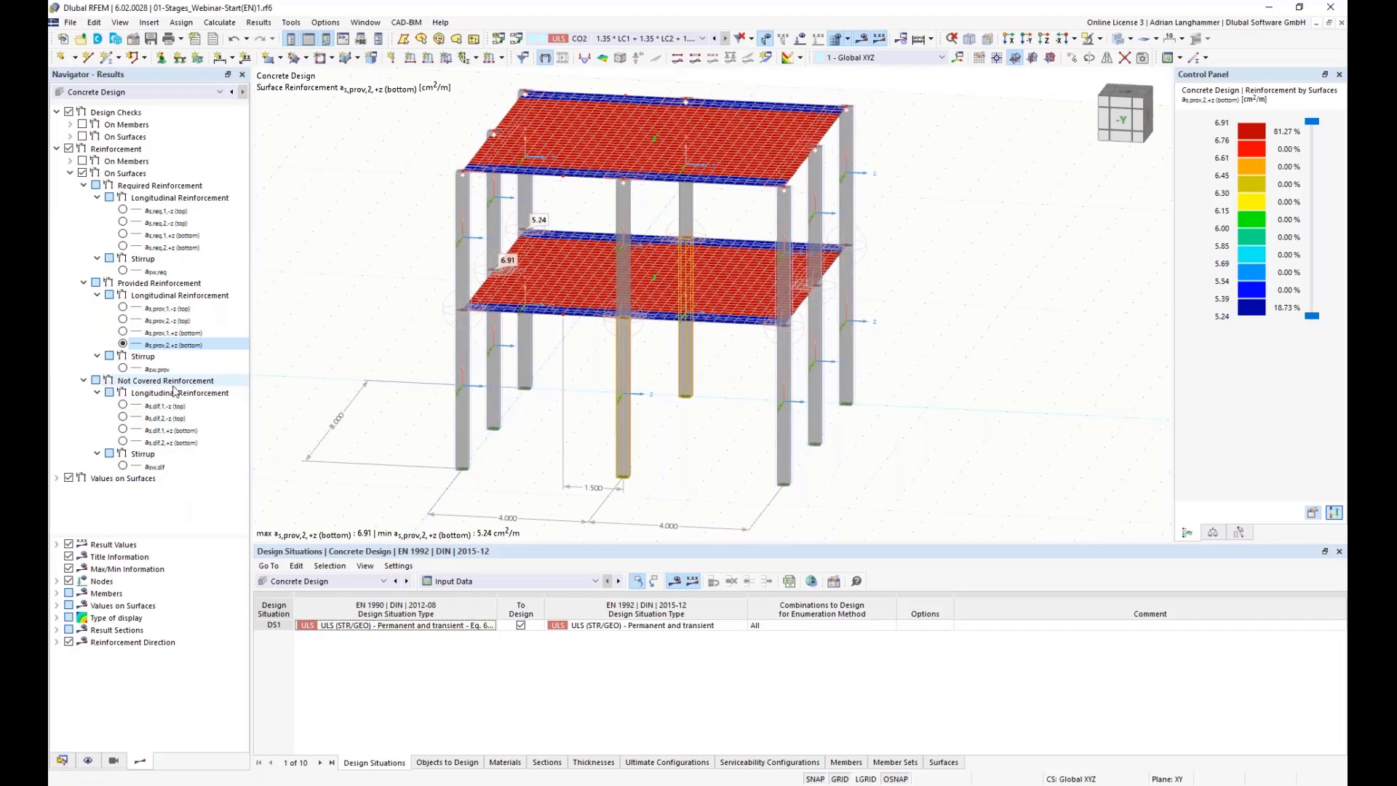
Step: Display each not covered longitudinal reinforcement result for all four layers
left_click(123, 405)
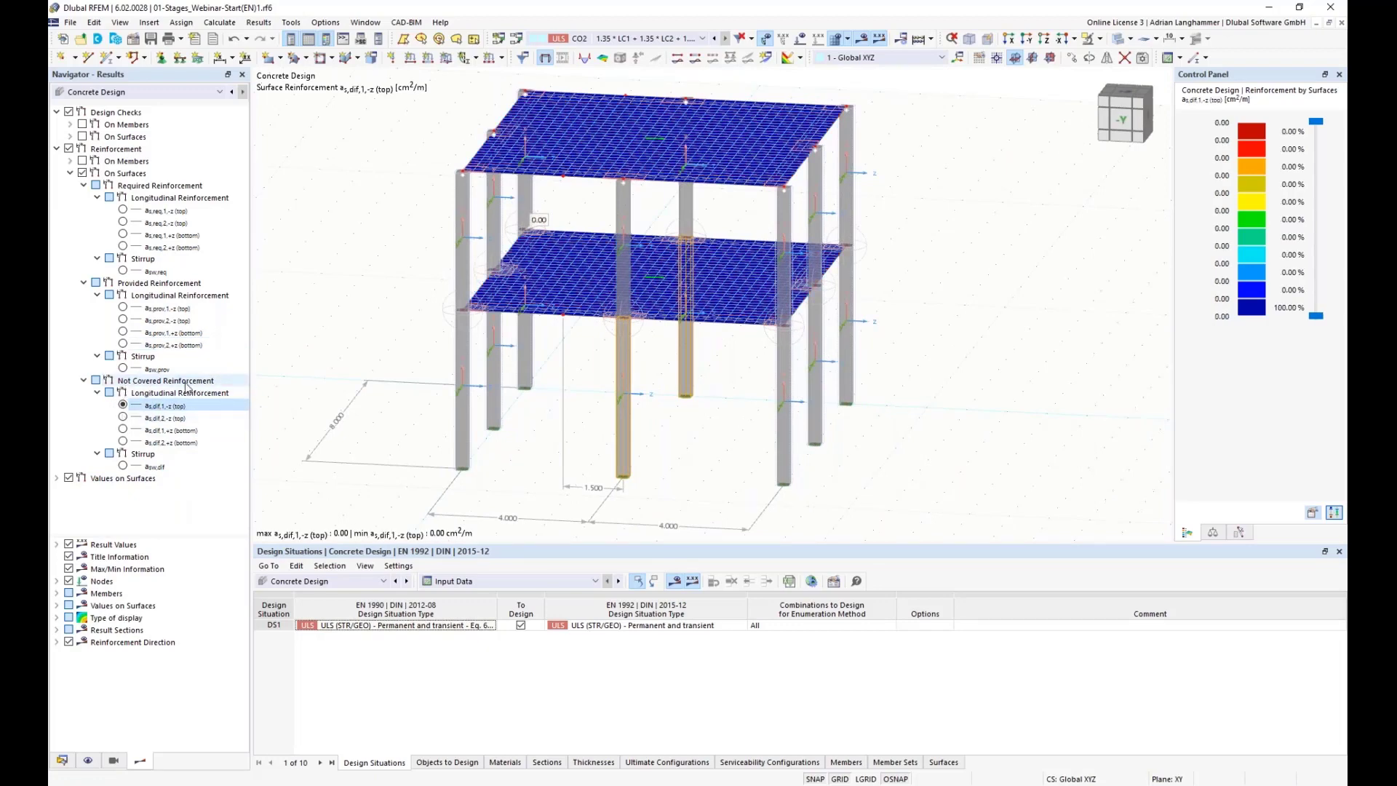
left_click(123, 418)
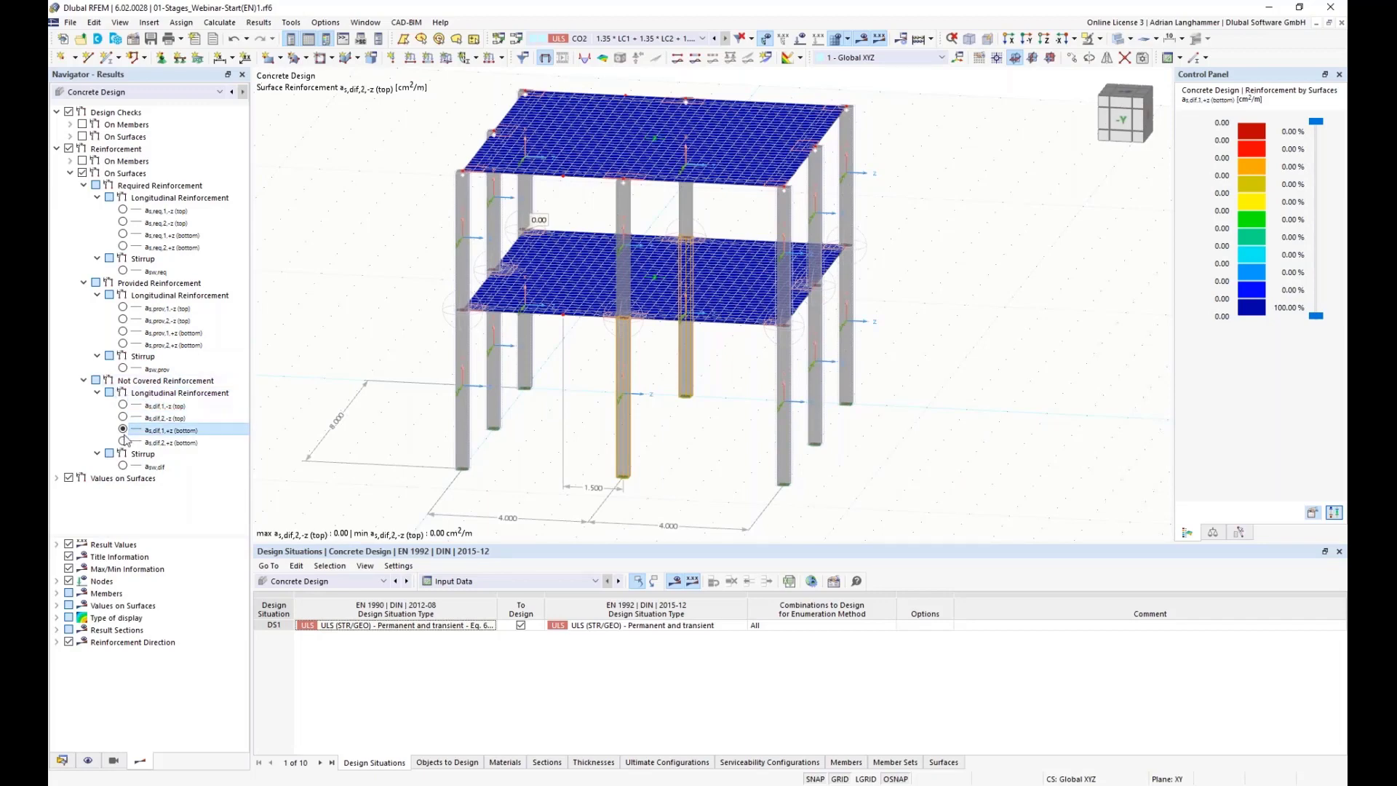
left_click(123, 442)
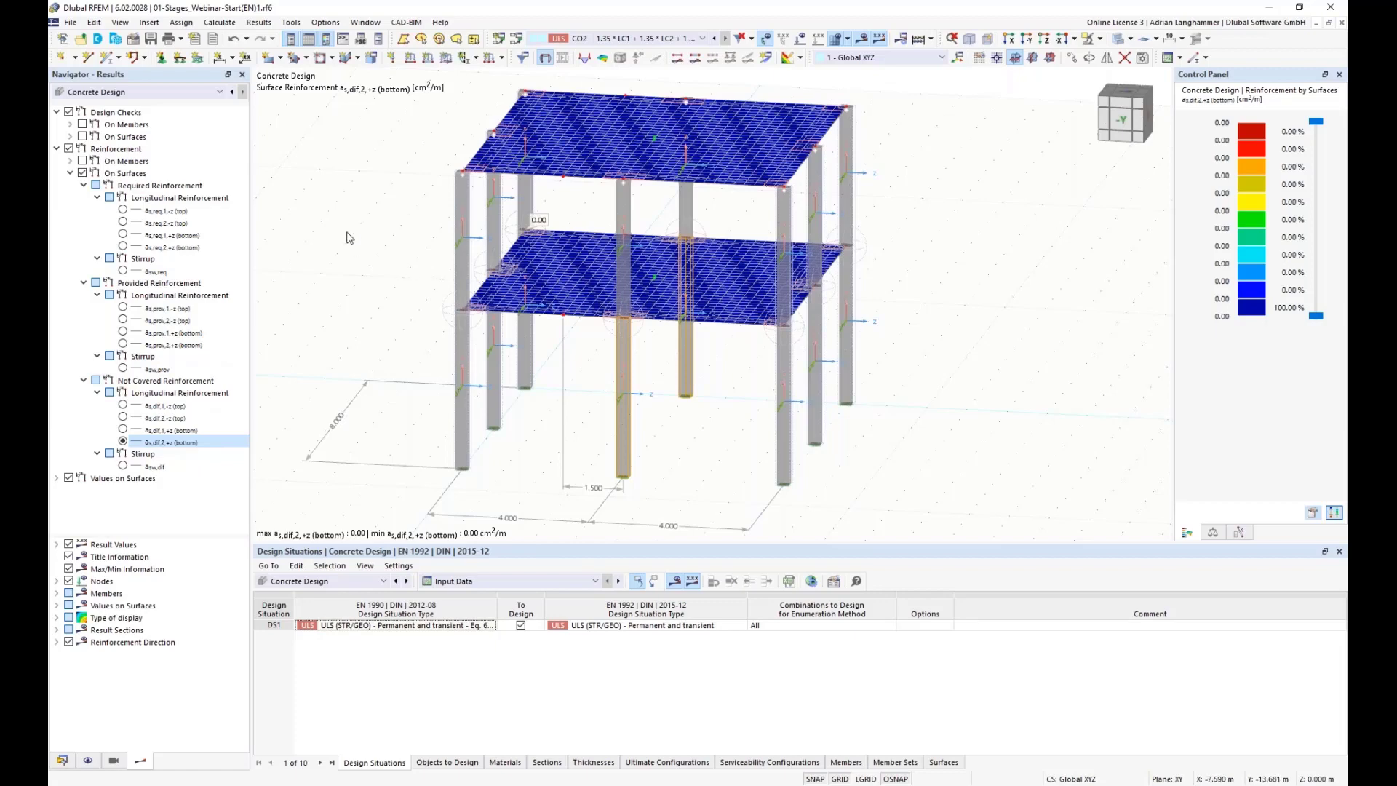
mouse_move(356, 234)
middle_mouse_down()
mouse_move(364, 262)
mouse_move(372, 243)
middle_mouse_up()
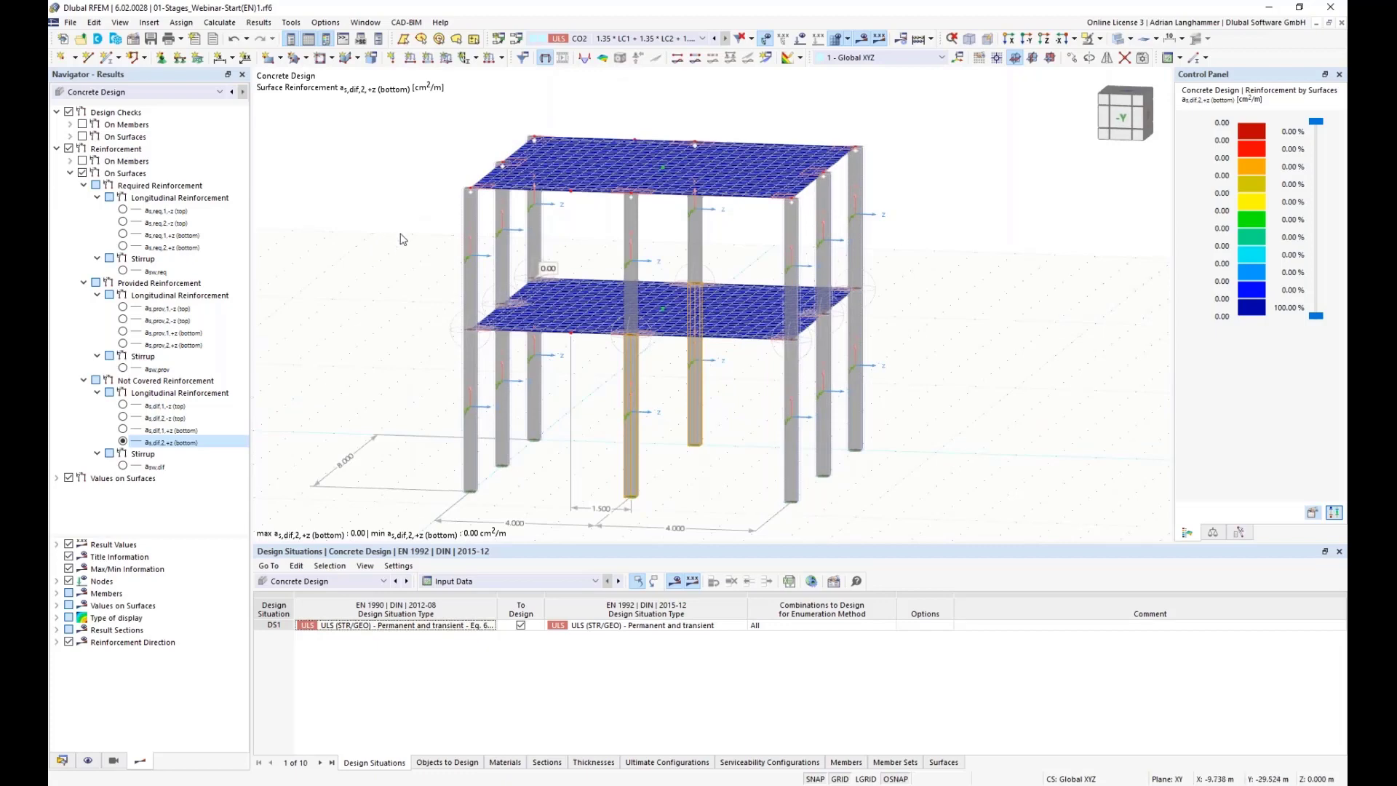
middle_click_drag(404, 223, 375, 218)
left_click(378, 219)
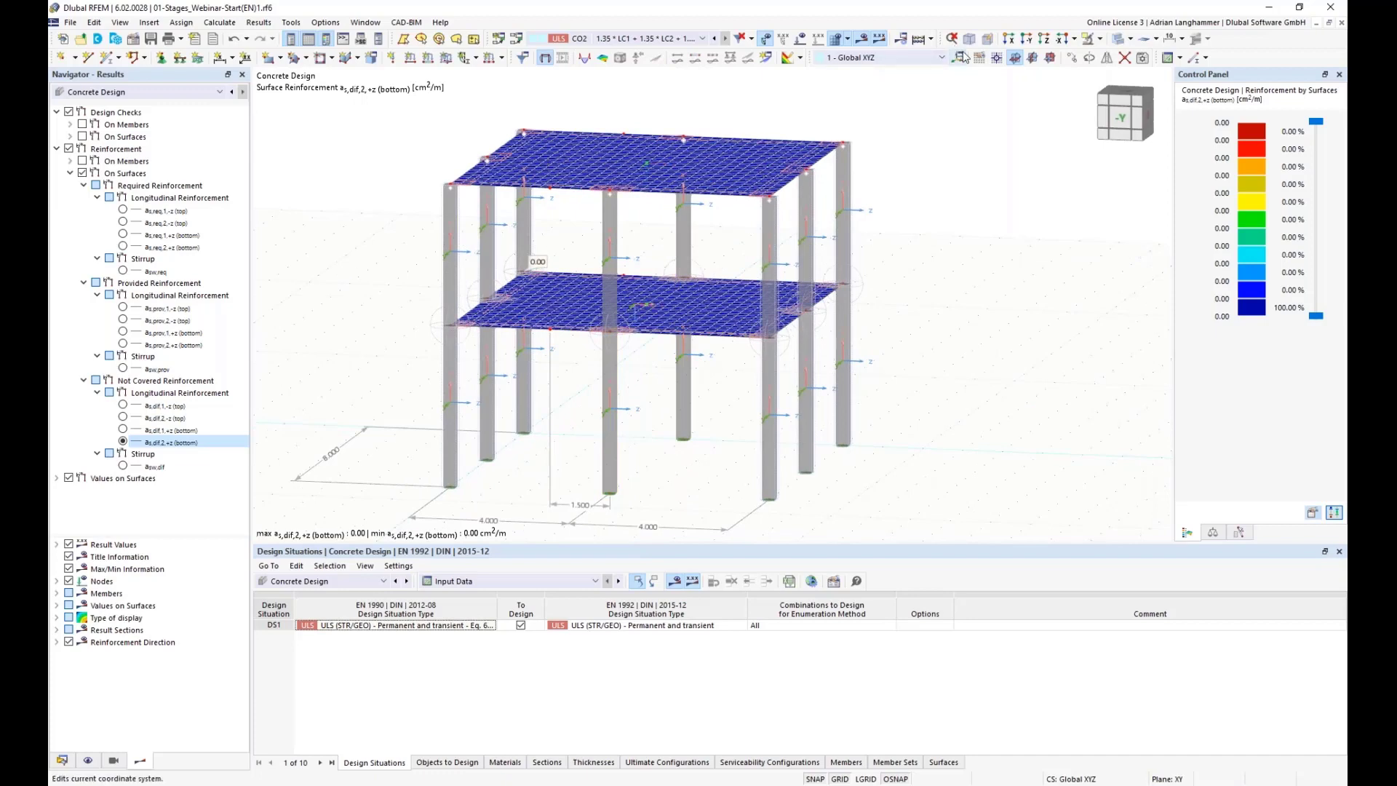
Step: Turn off the results display to show the bare structural model
left_click(864, 39)
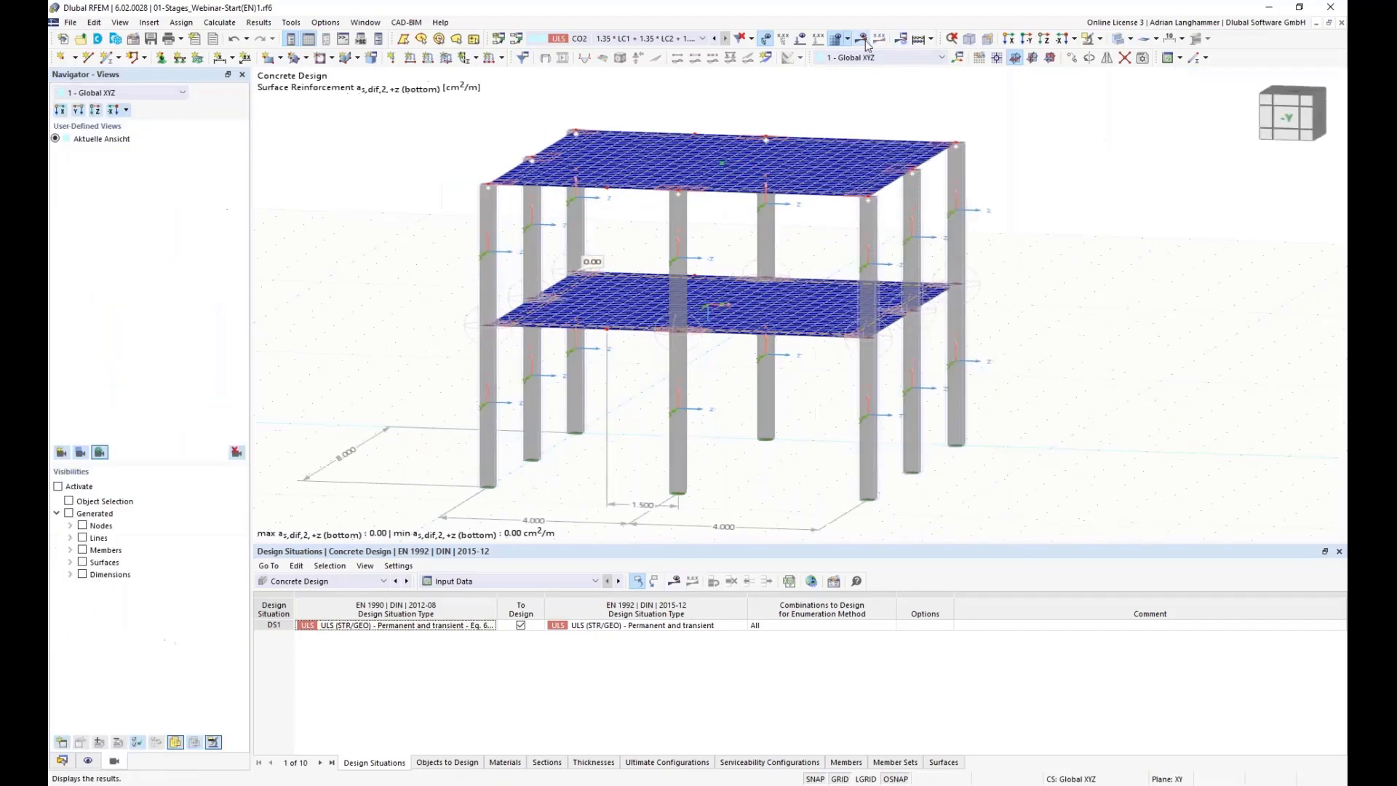
middle_click_drag(471, 224, 398, 230)
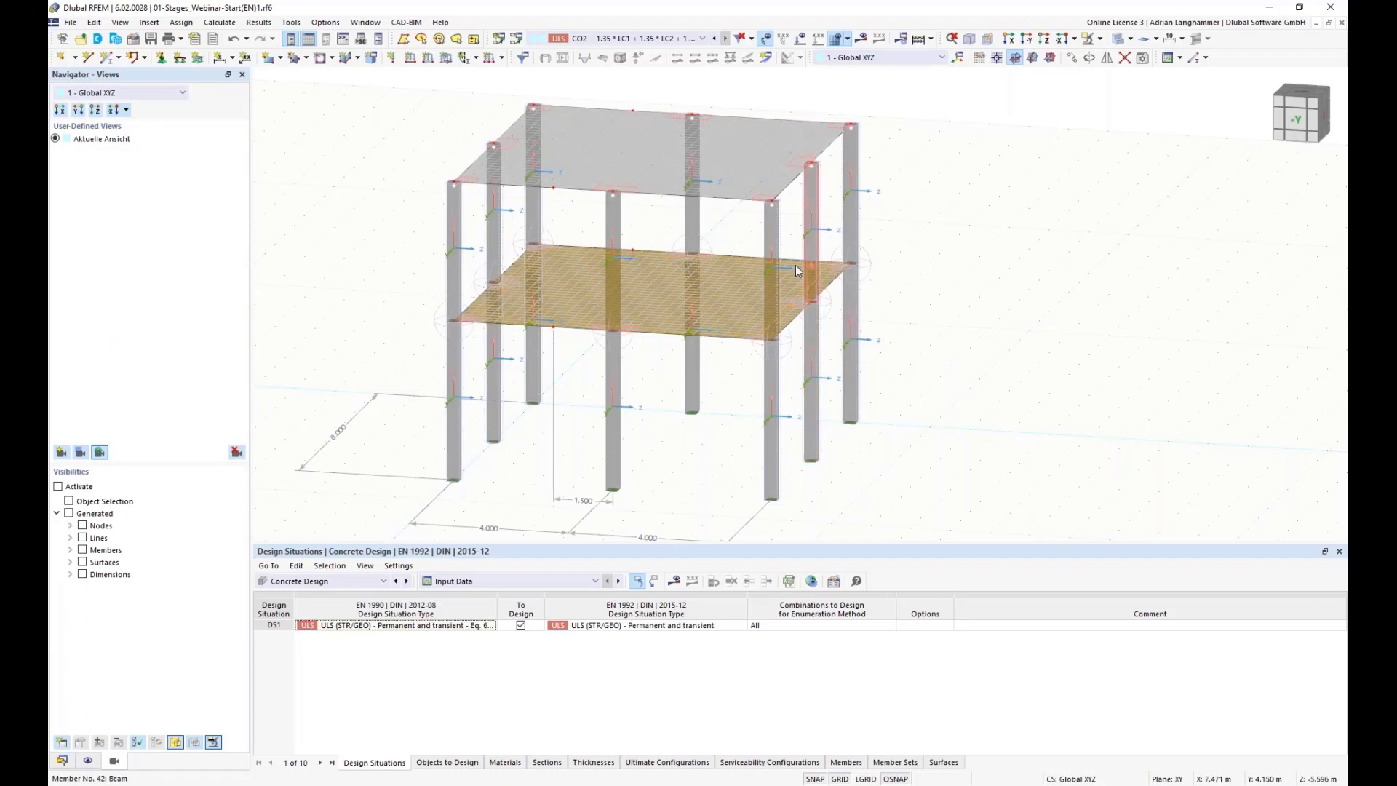
middle_click_drag(915, 464, 938, 426, "ctrl")
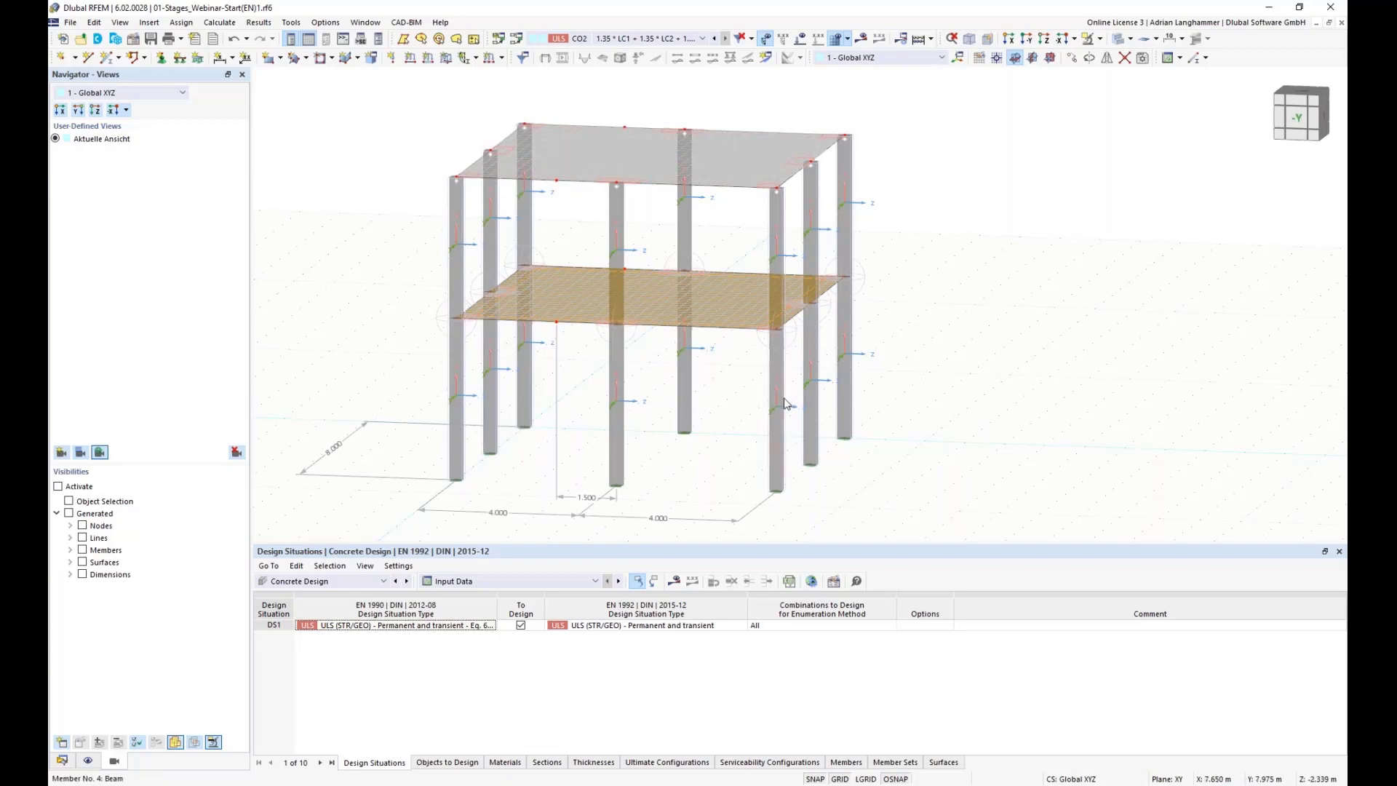
Step: Zoom and orbit around the model, pointing at the lower slab to inspect its surface properties
scroll(954, 379, "up", 3)
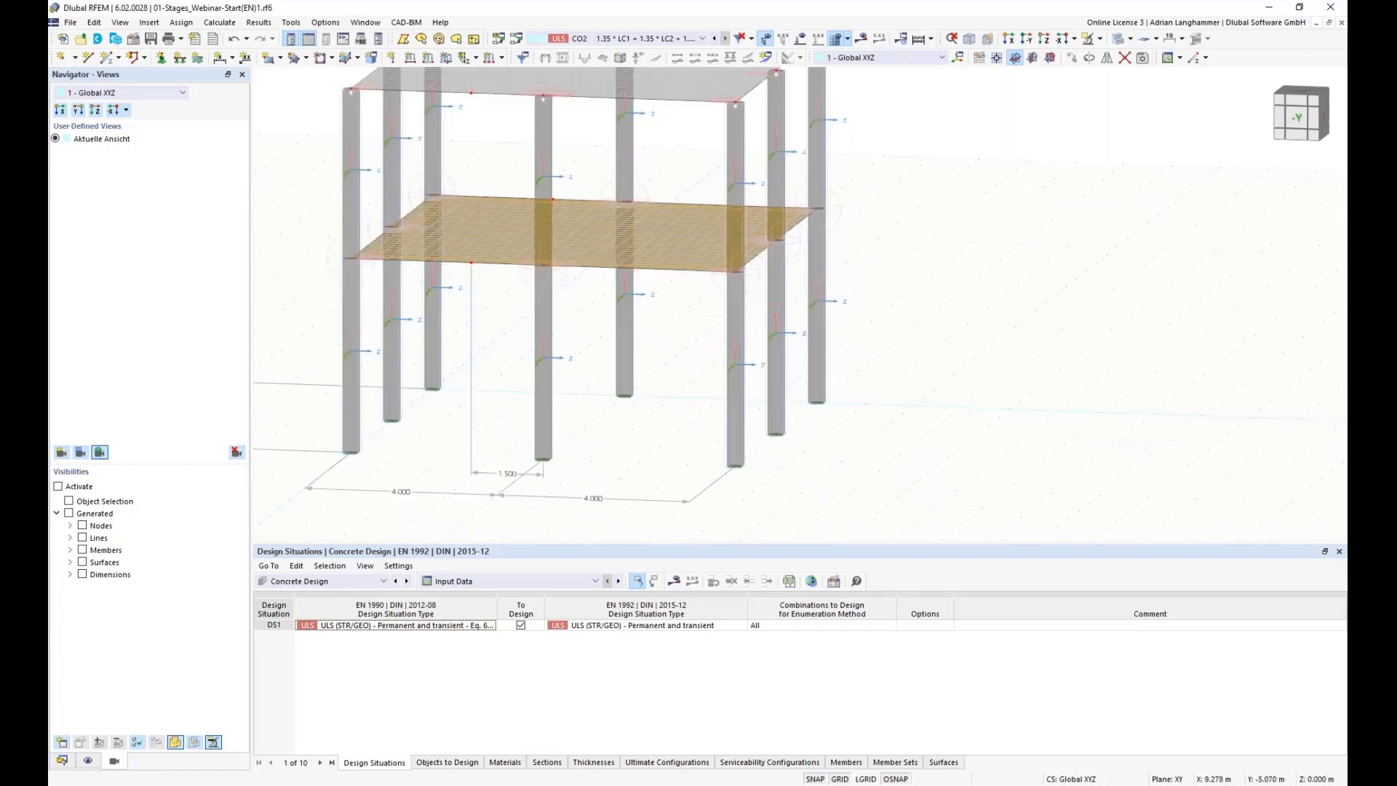
scroll(956, 371, "down", 2)
left_click(711, 279)
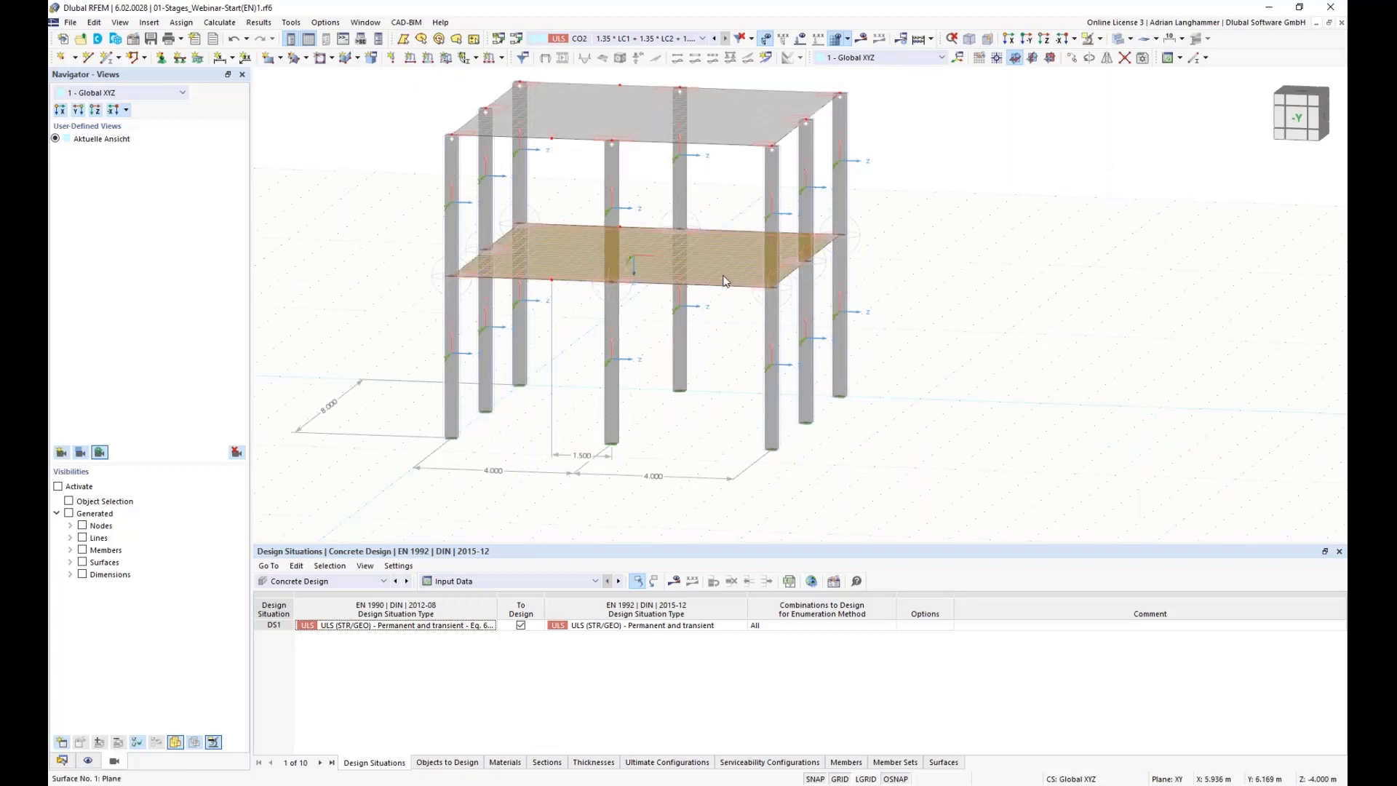
mouse_move(726, 283)
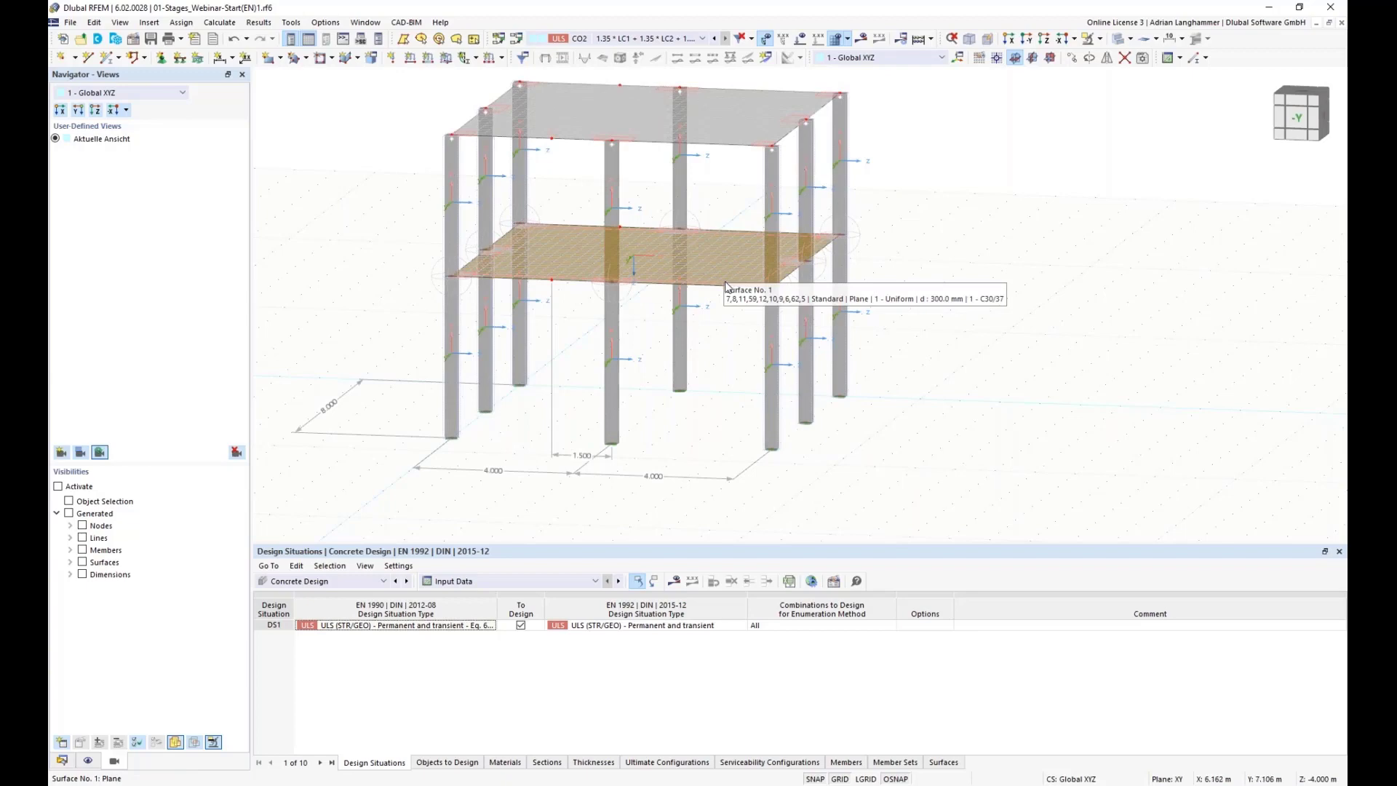
middle_click_drag(715, 338, 707, 306)
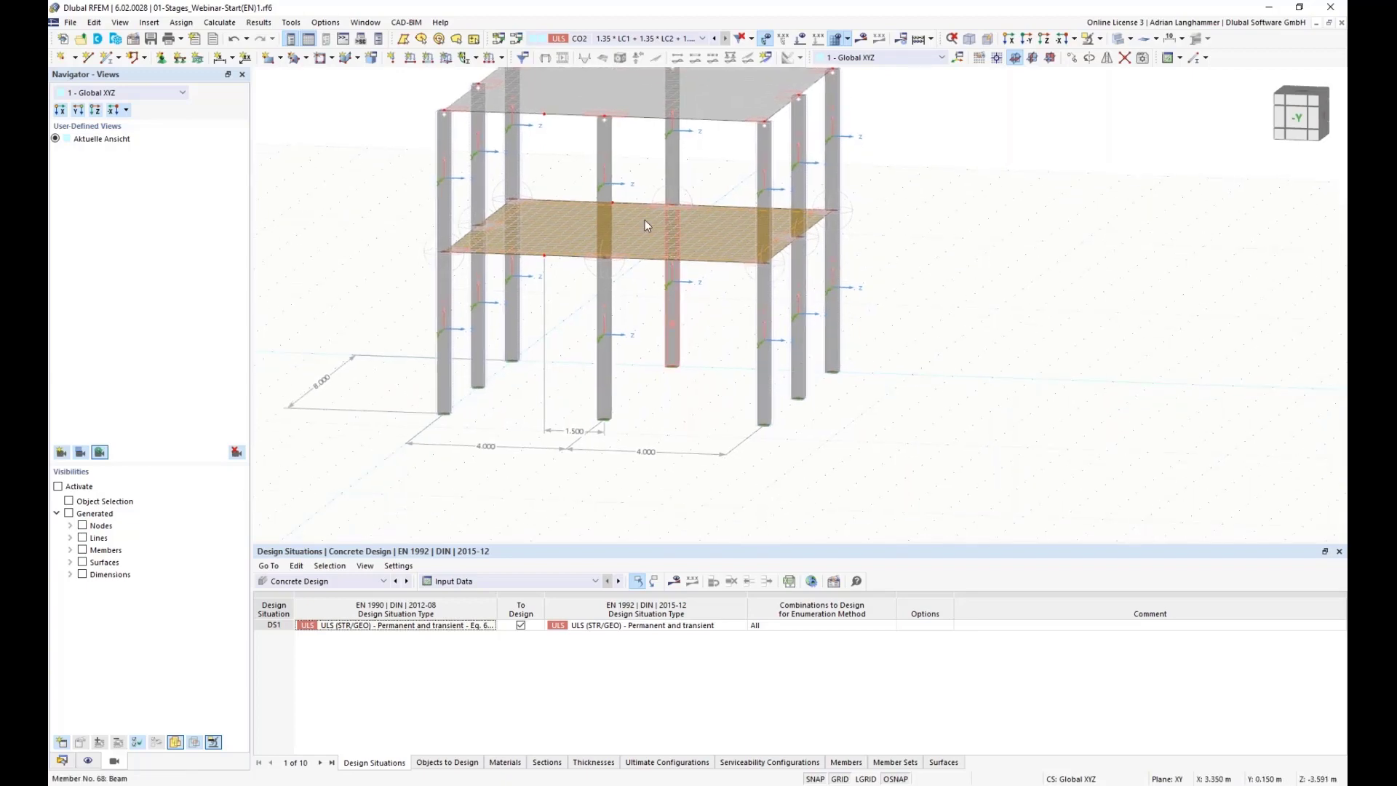
mouse_move(581, 238)
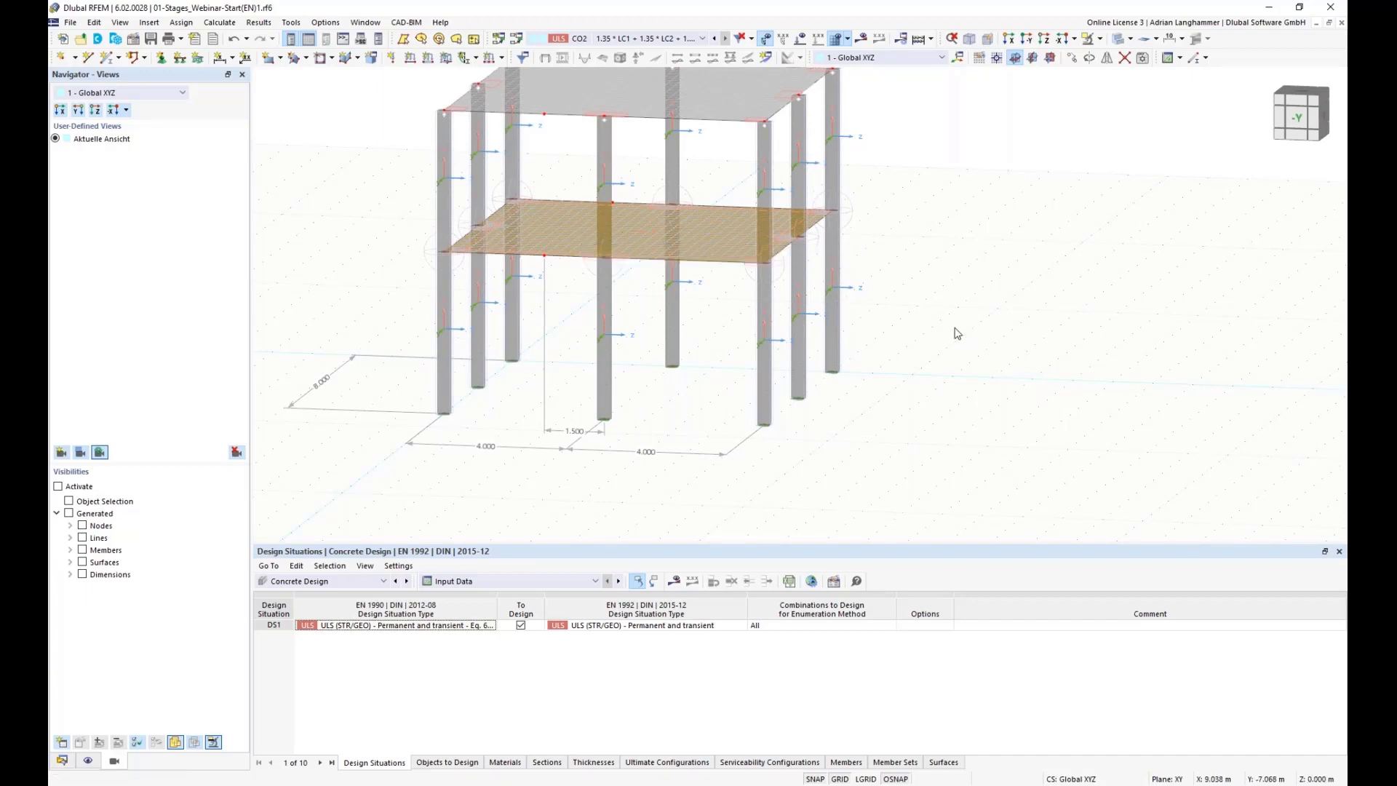
middle_click_drag(950, 317, 944, 353)
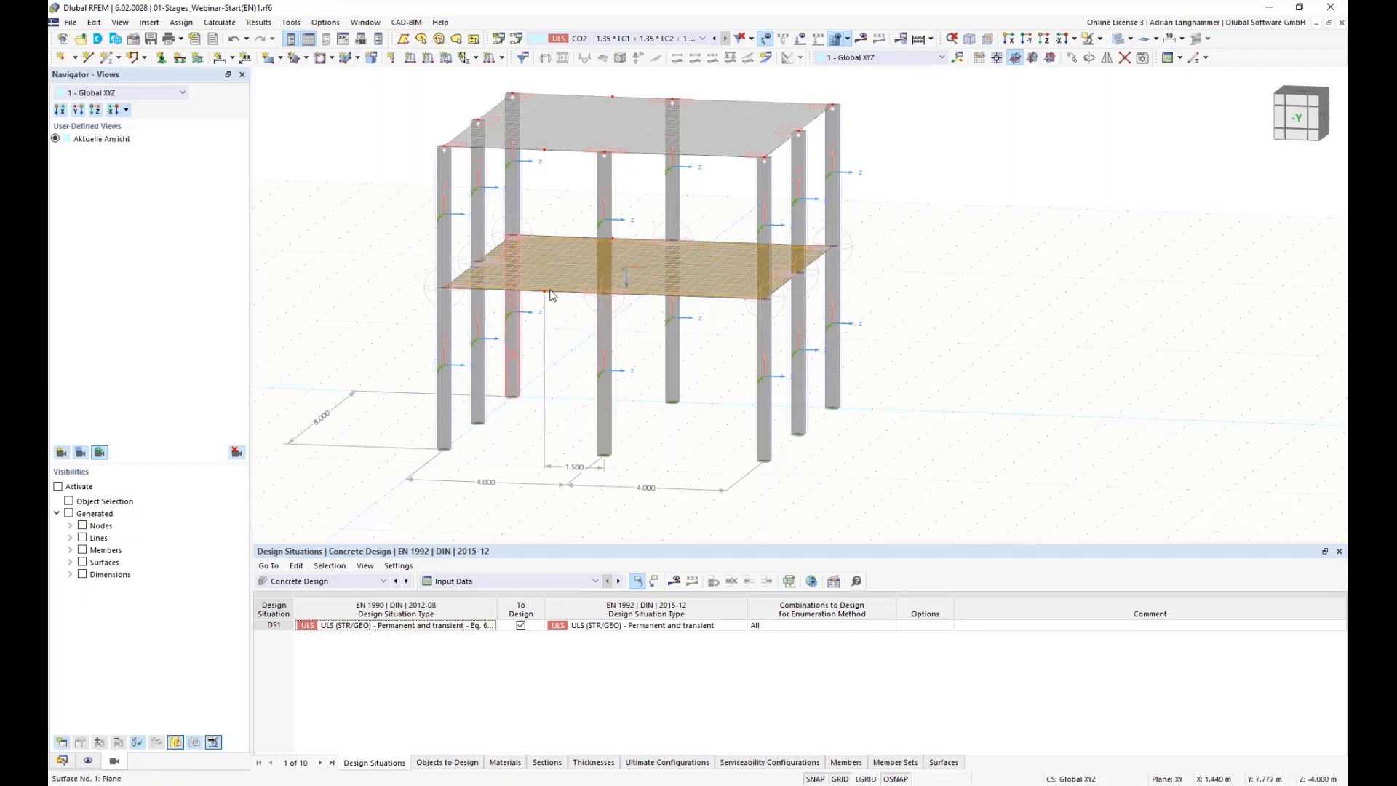
Step: Switch the navigator to the model data tree and deselect the lower slab
middle_click_drag(561, 356, 576, 335, "ctrl")
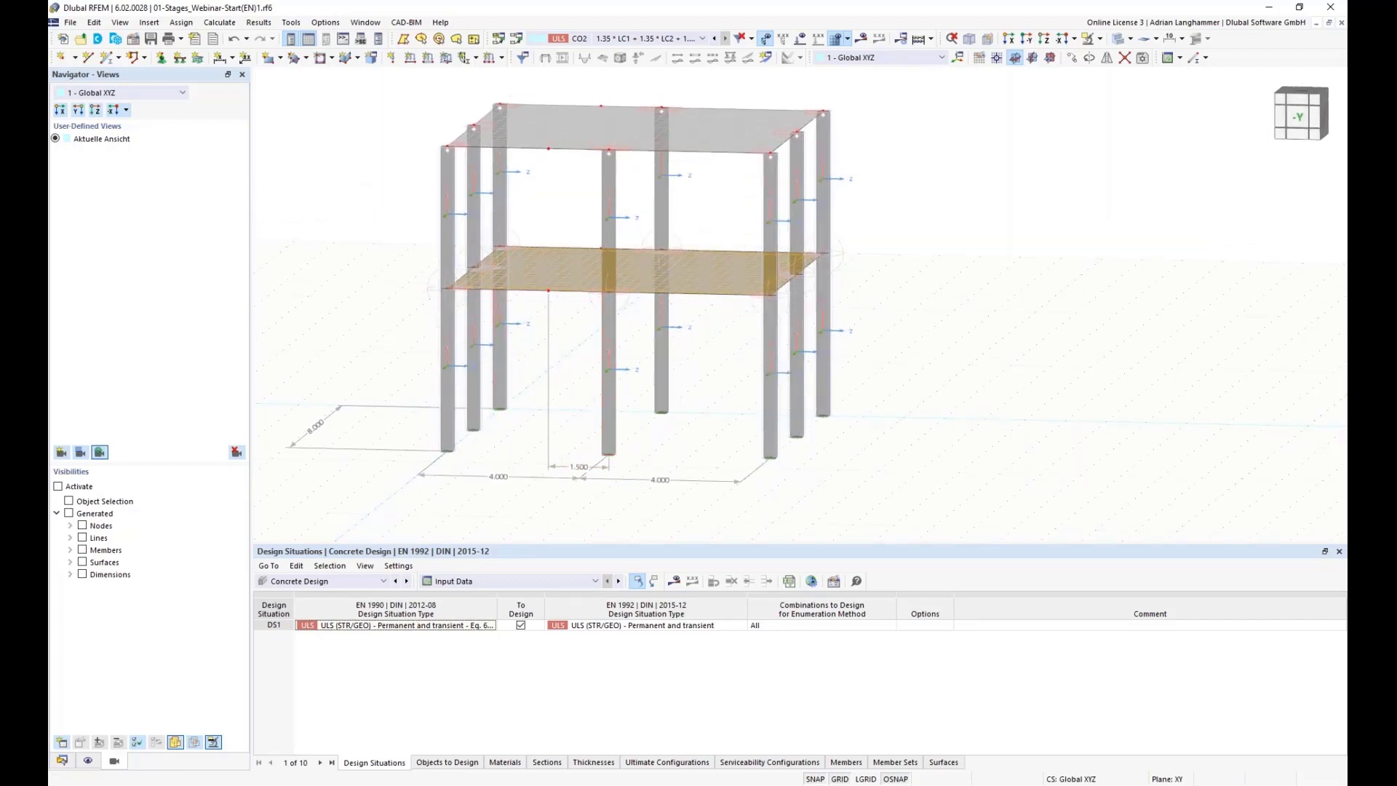
left_click(62, 760)
middle_click_drag(338, 332, 334, 329)
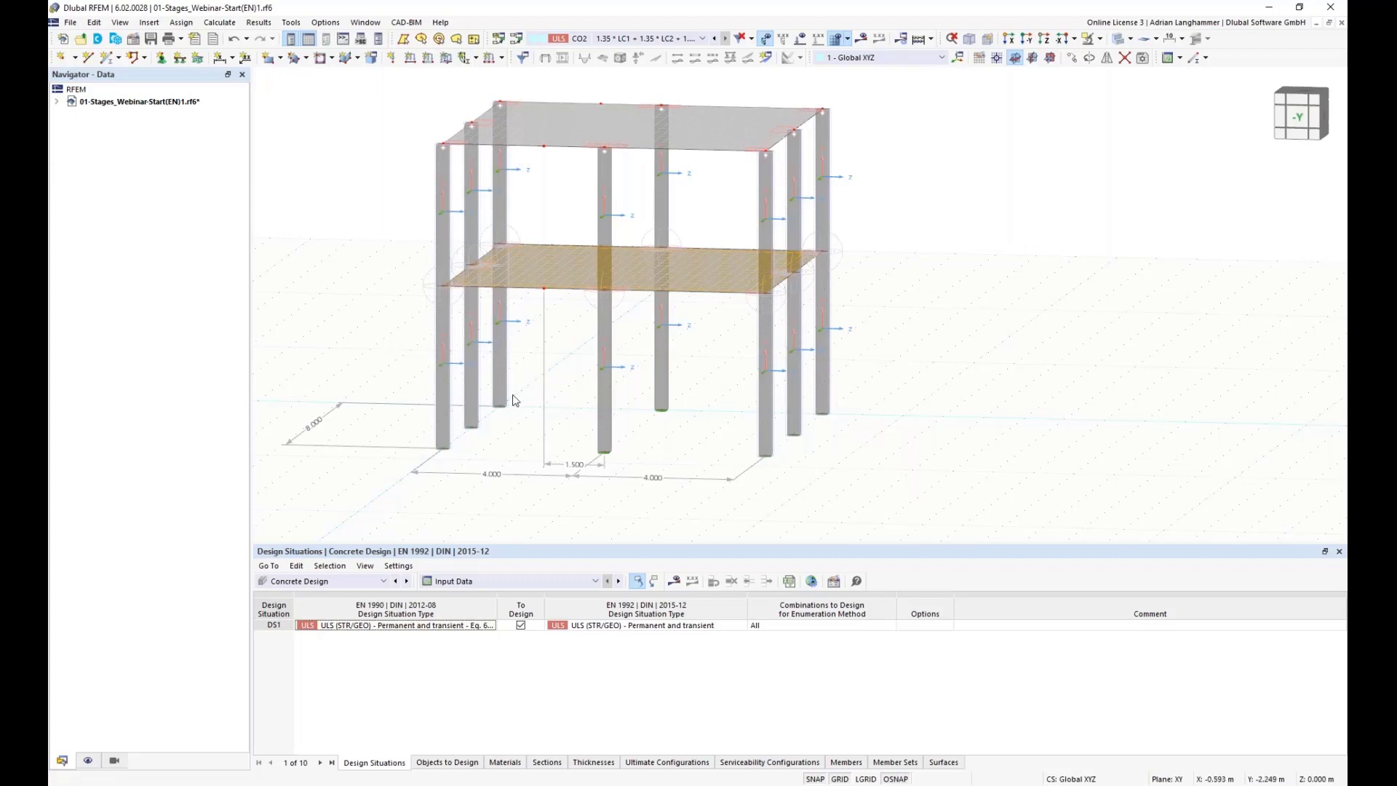
left_click(605, 451)
left_click(685, 445)
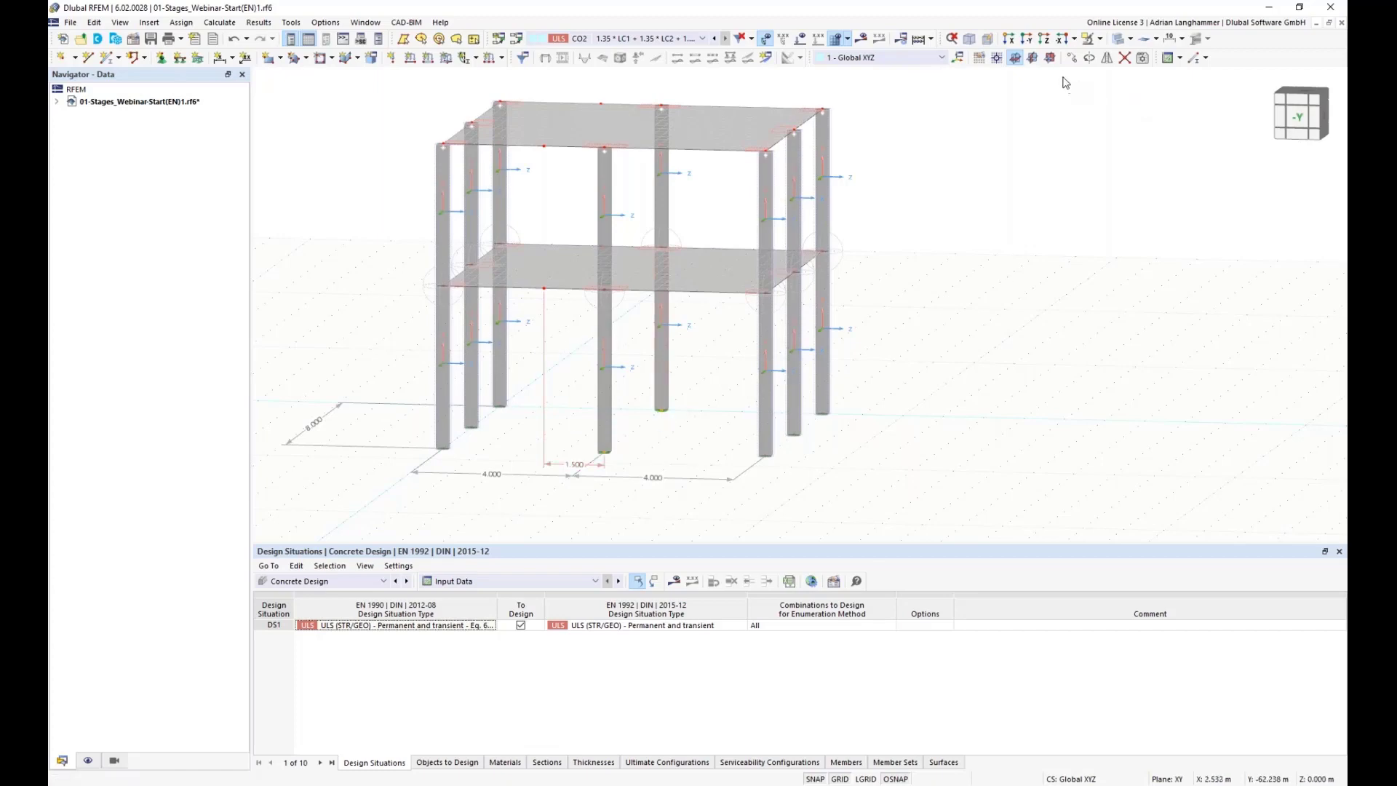
left_click(1071, 58)
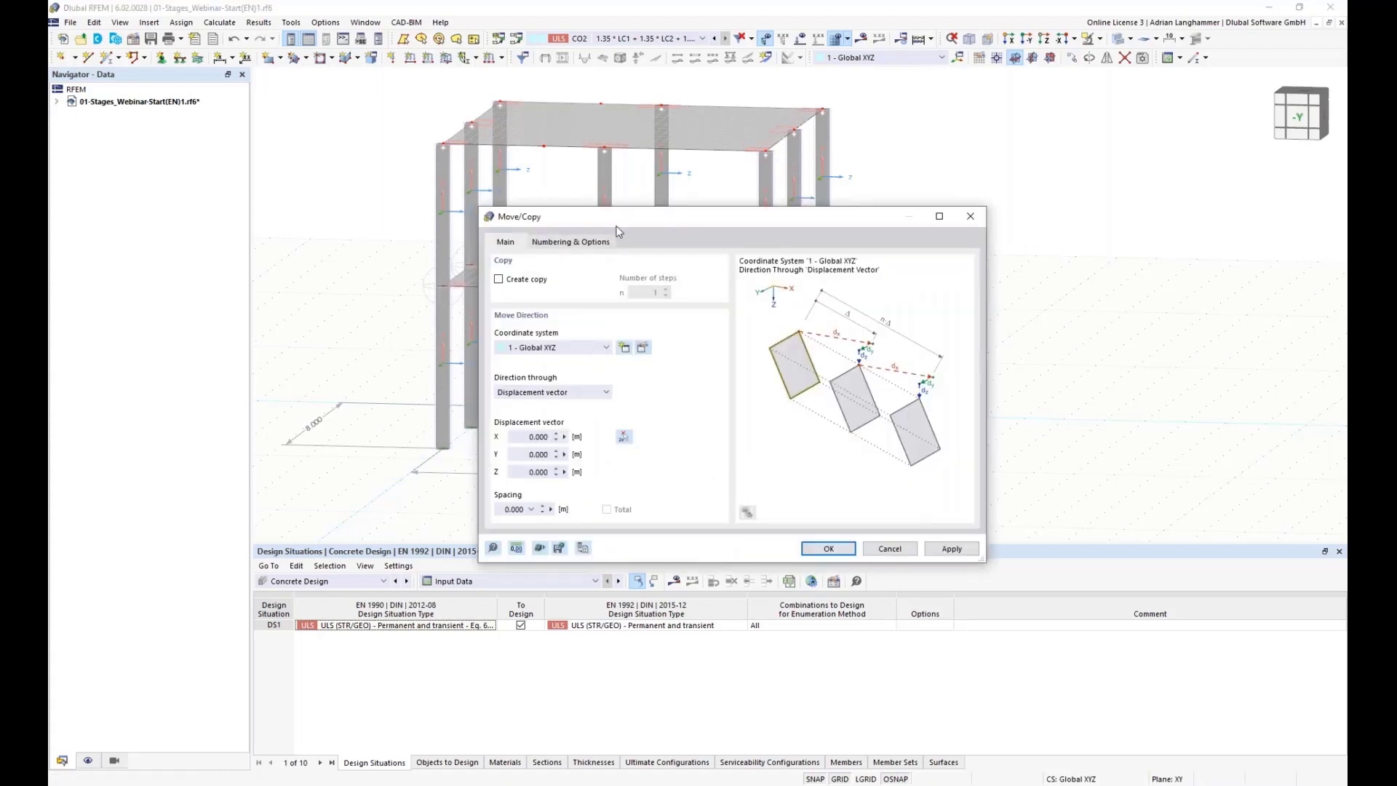
left_click_drag(623, 227, 913, 171)
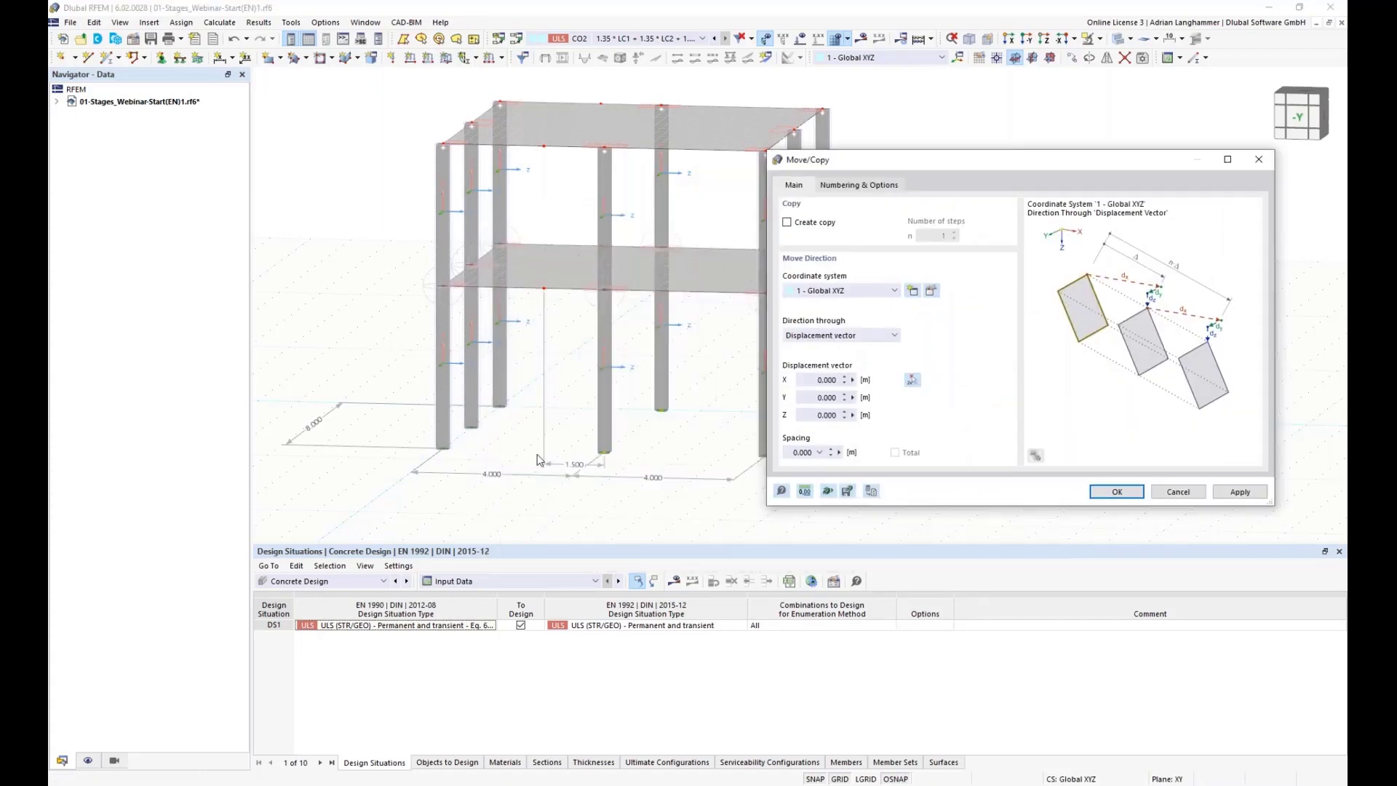
left_click(788, 223)
left_click(817, 380)
key("BackSpace")
left_click(1102, 492)
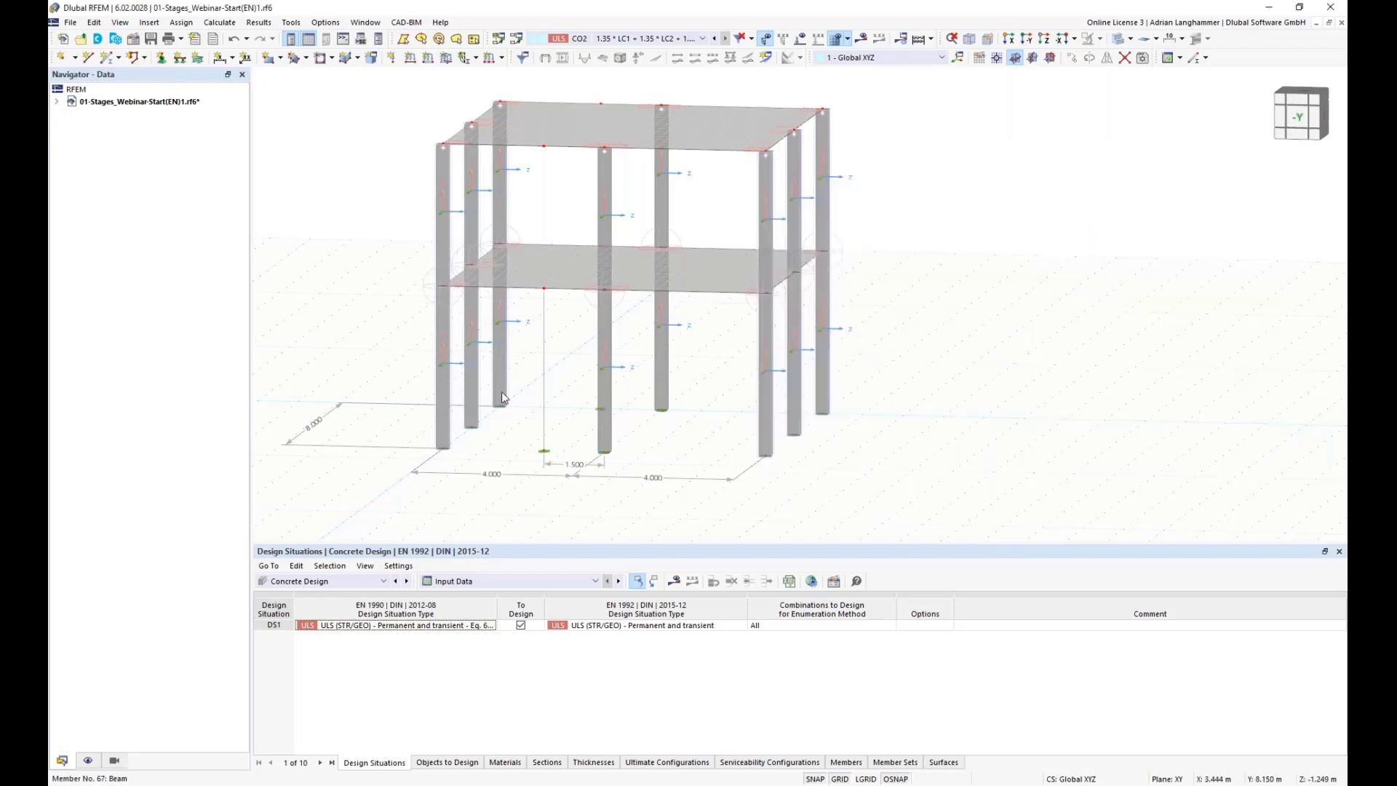
Step: Draw two new HEA 200 steel columns from the ground up to the lower slab, near the middle of the building
left_click(109, 57)
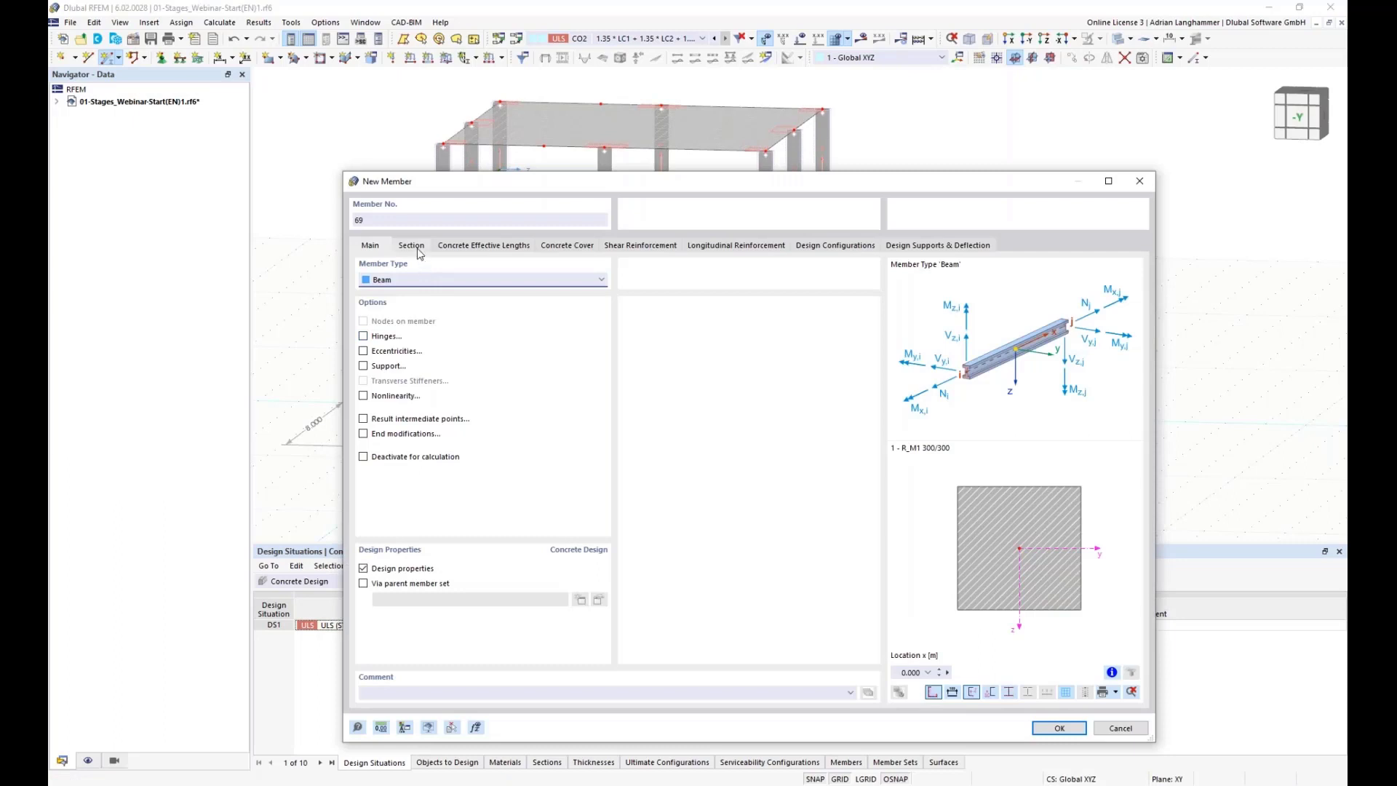
left_click(411, 246)
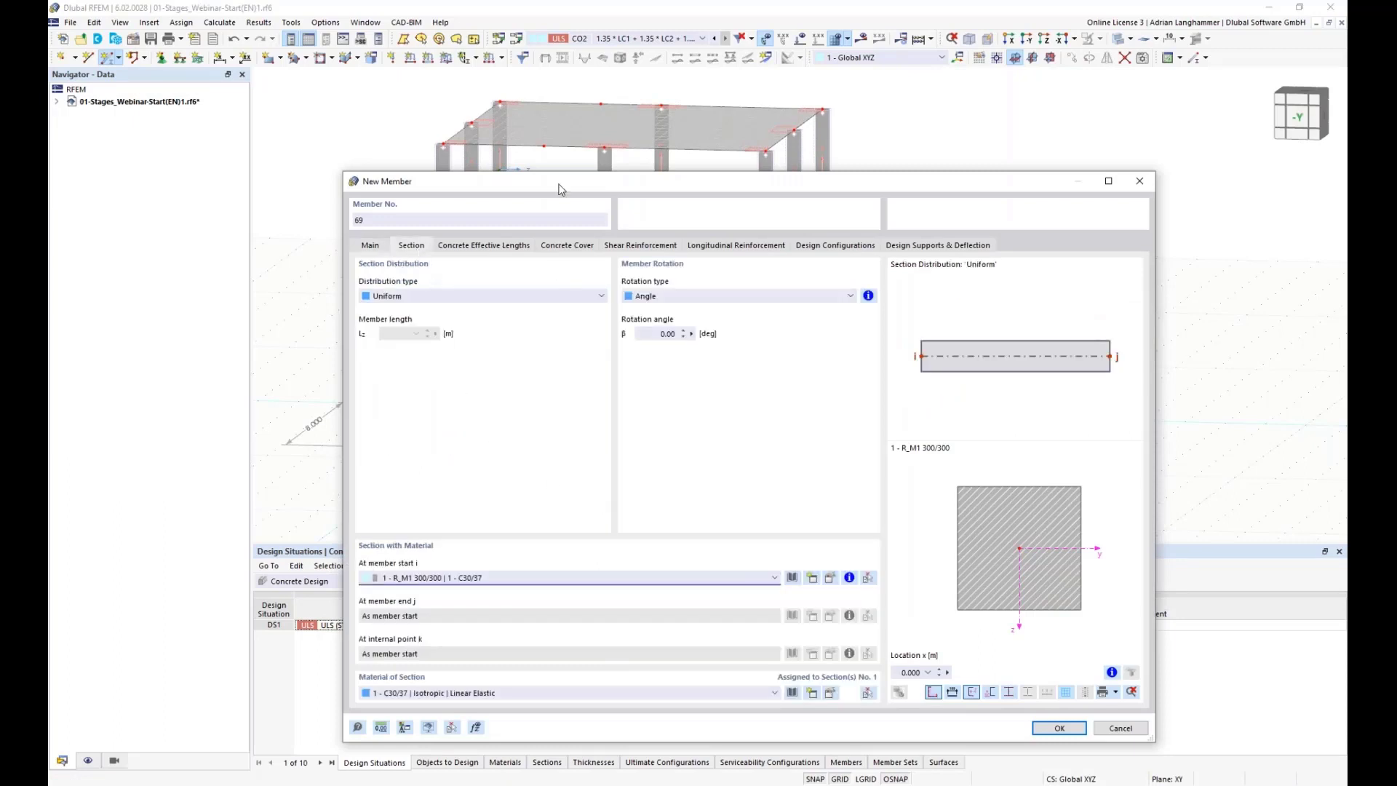
left_click_drag(561, 185, 512, 98)
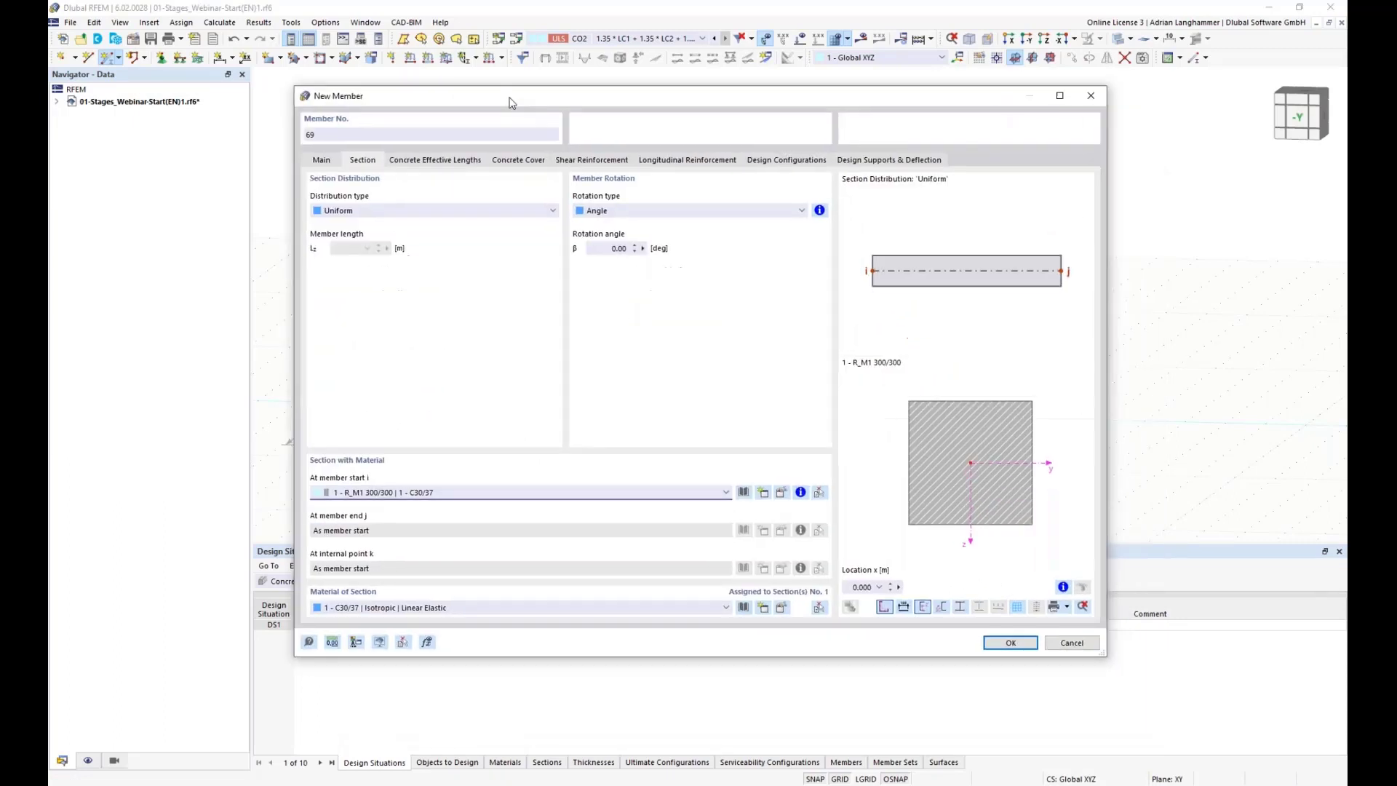
left_click(640, 488)
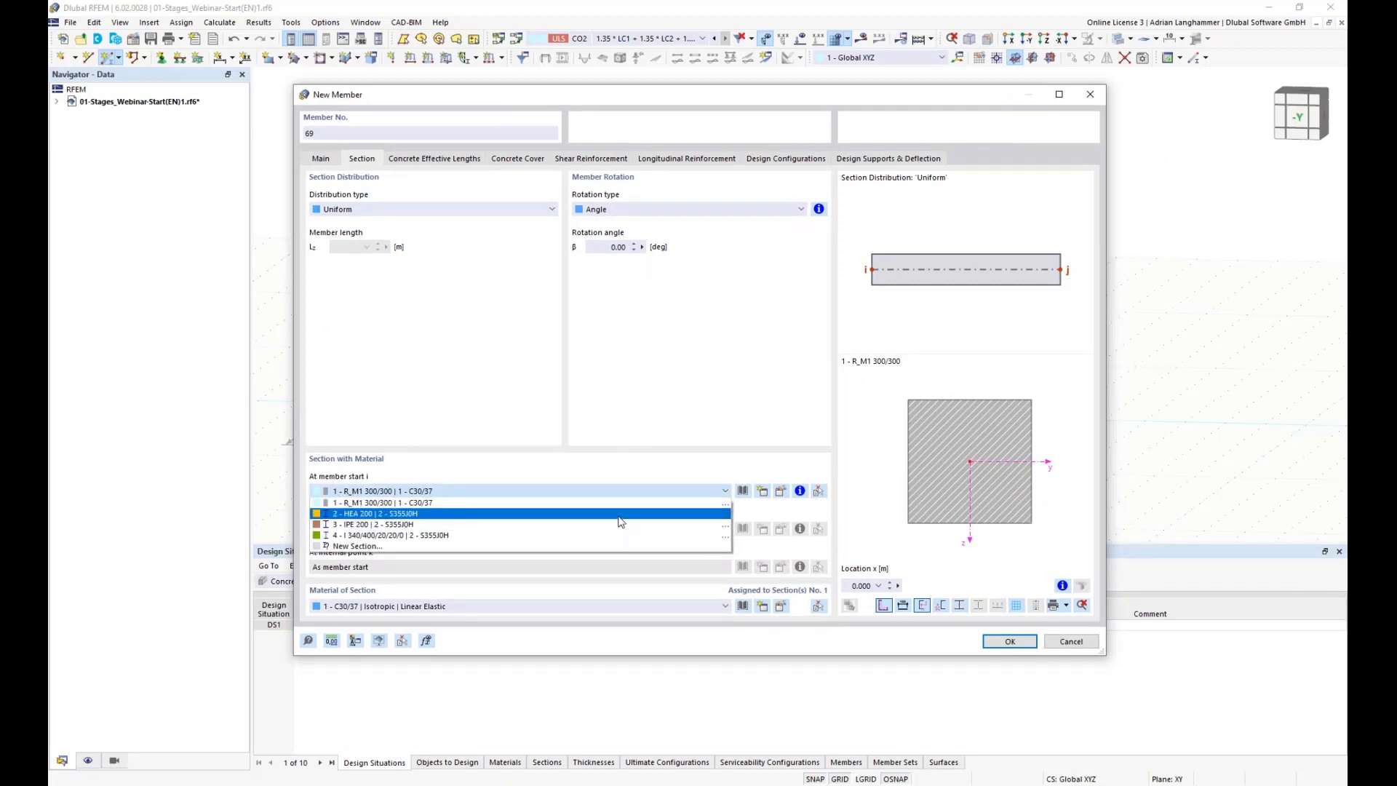
left_click(539, 512)
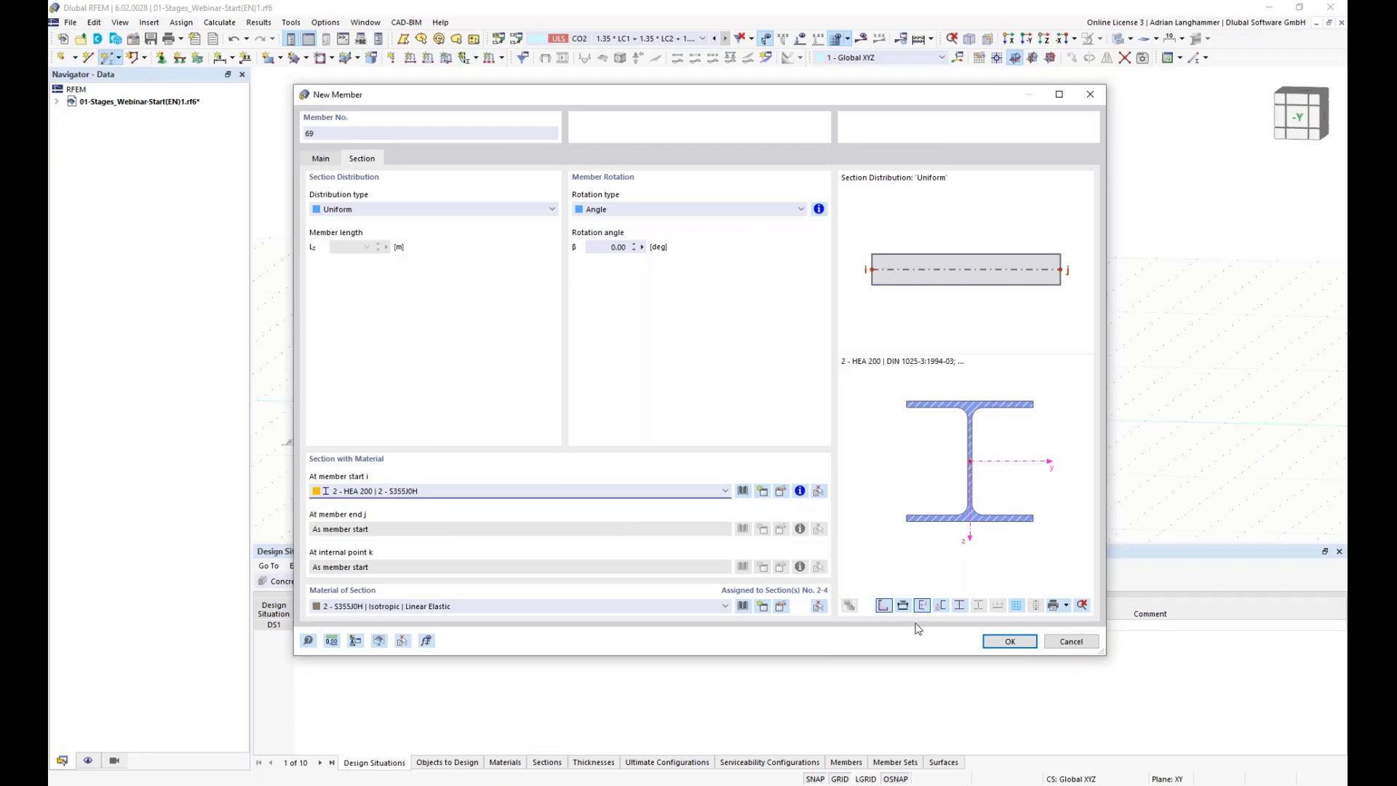
left_click(1010, 641)
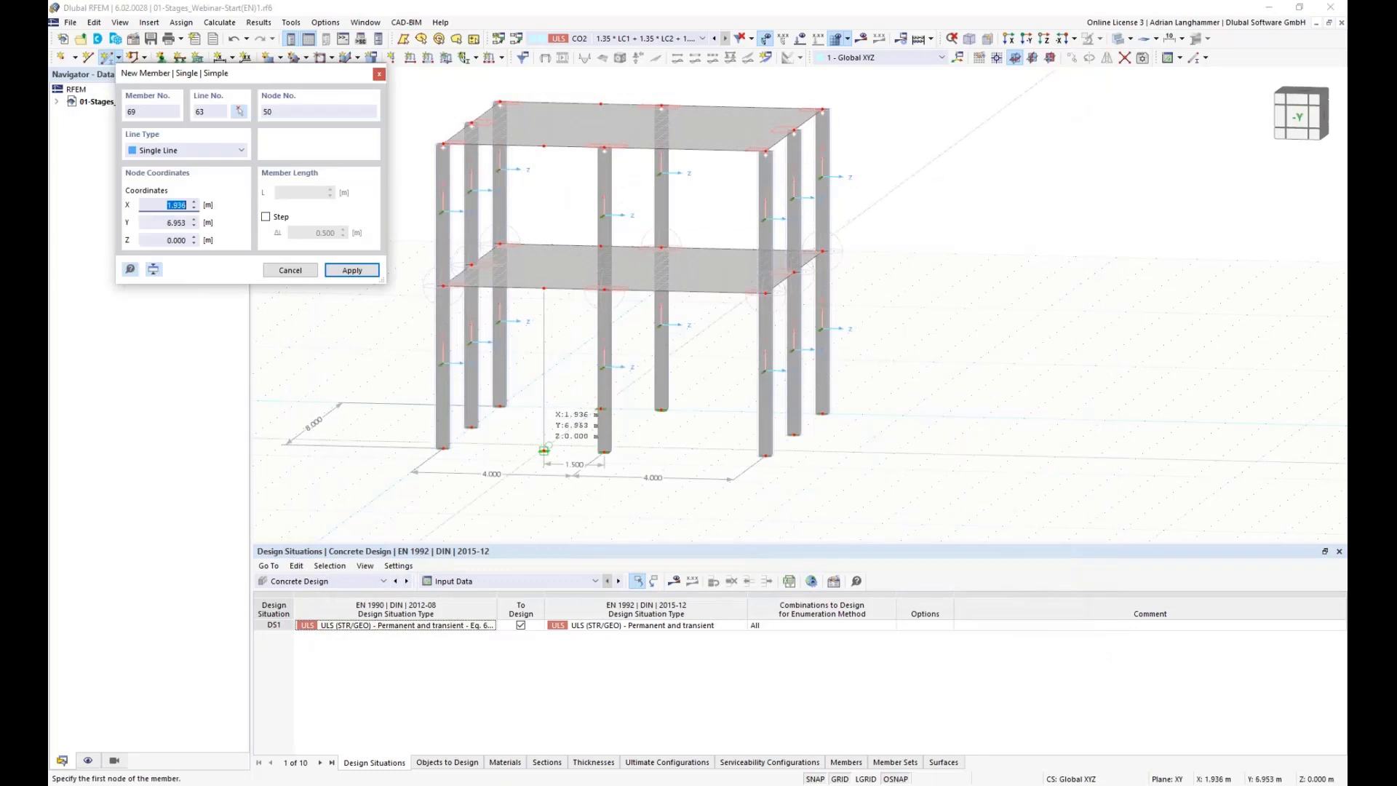
left_click(544, 451)
left_click(544, 289)
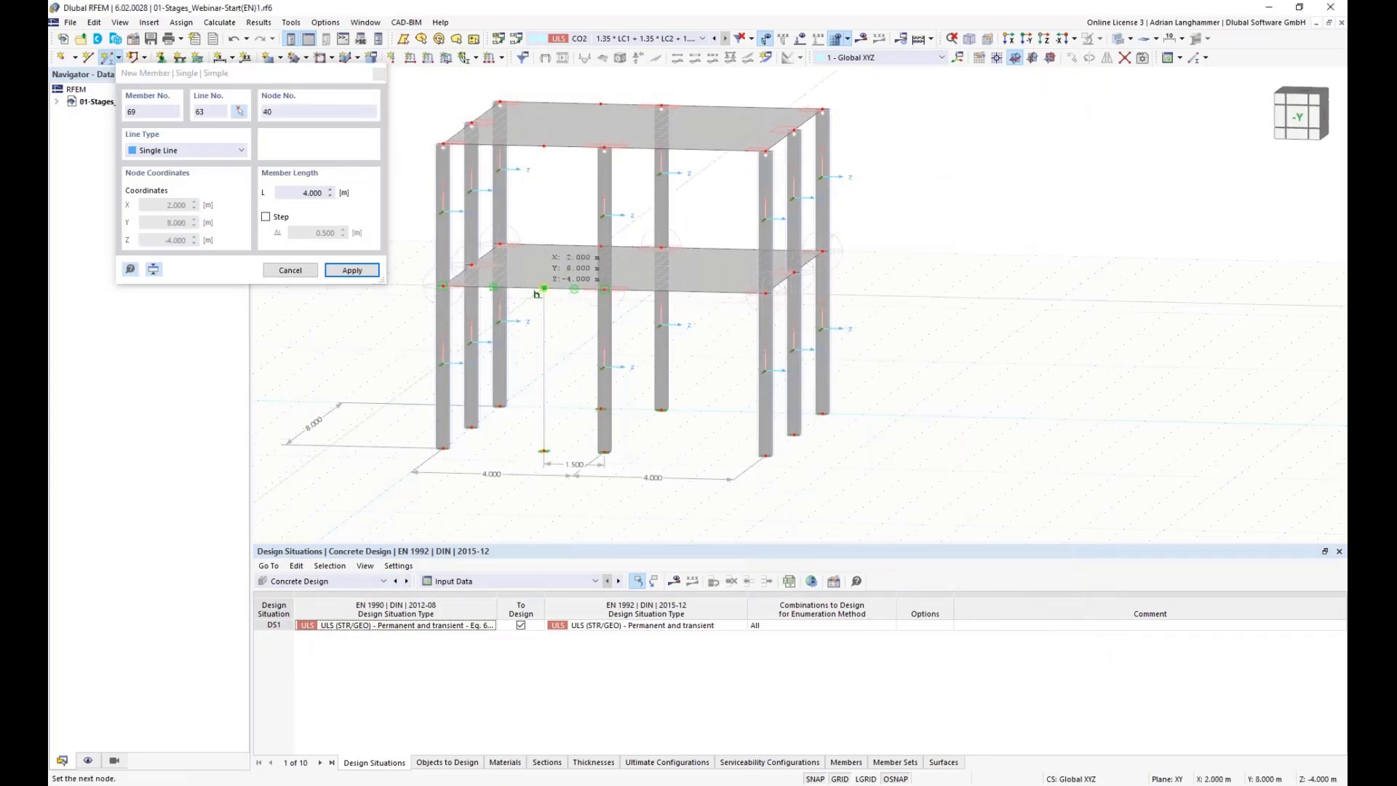
left_click(751, 457)
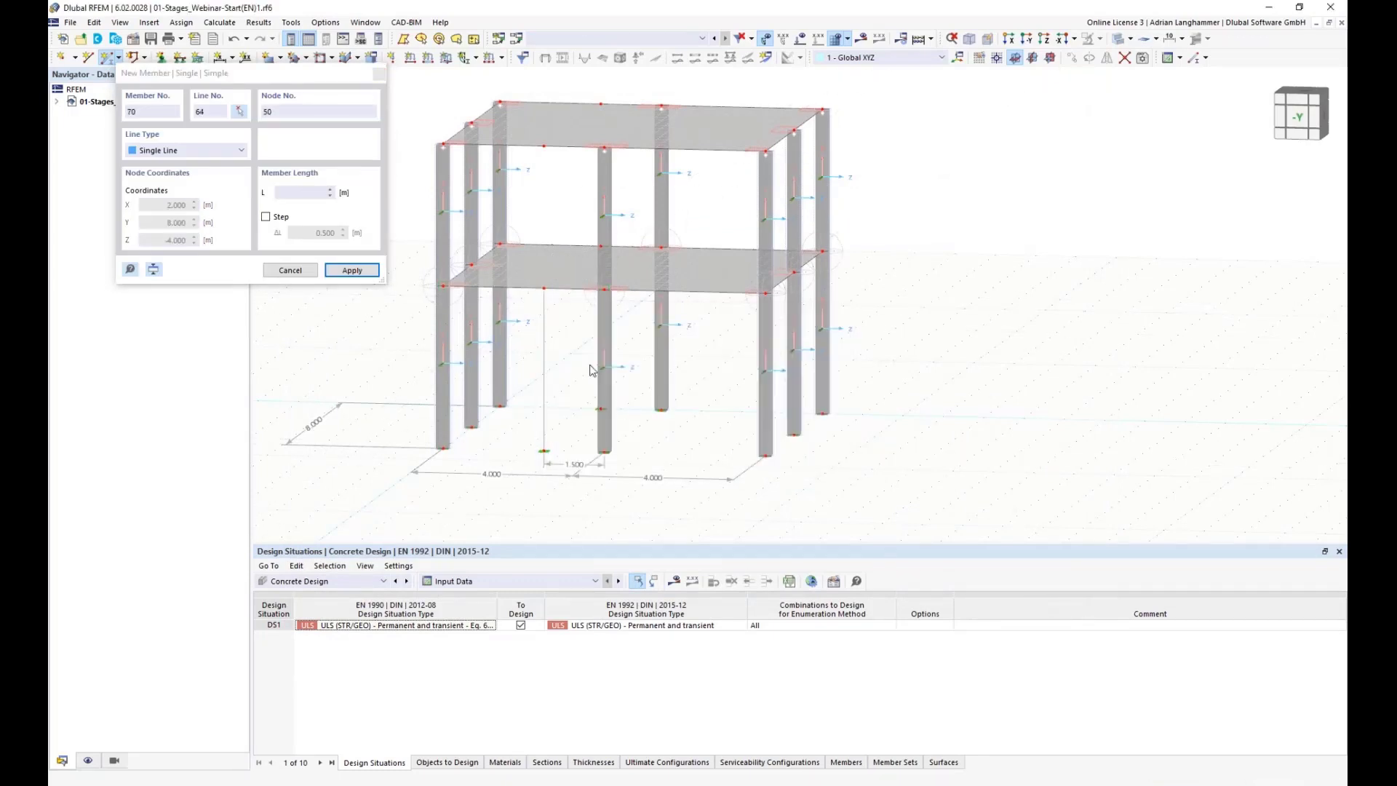
middle_click_drag(566, 387, 577, 388, "ctrl")
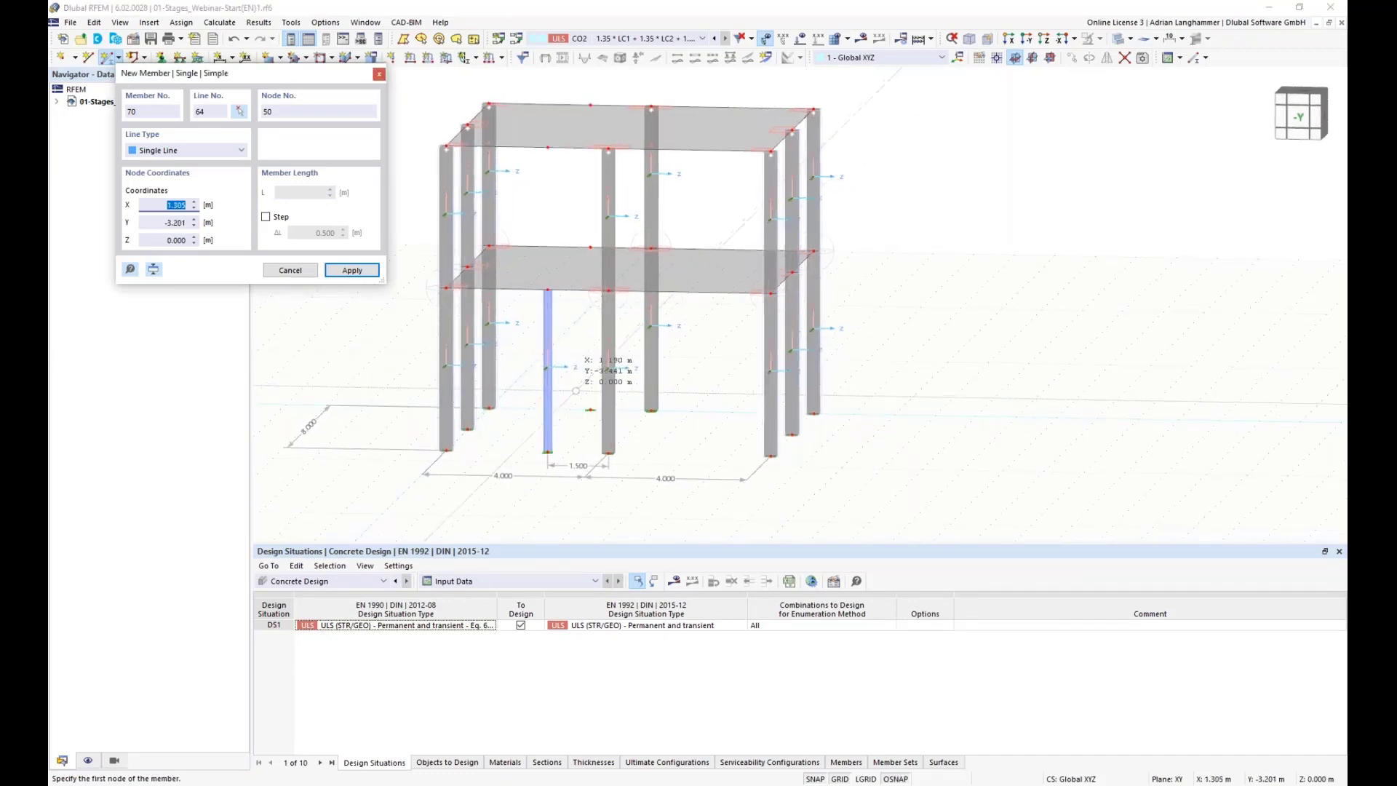
left_click(589, 410)
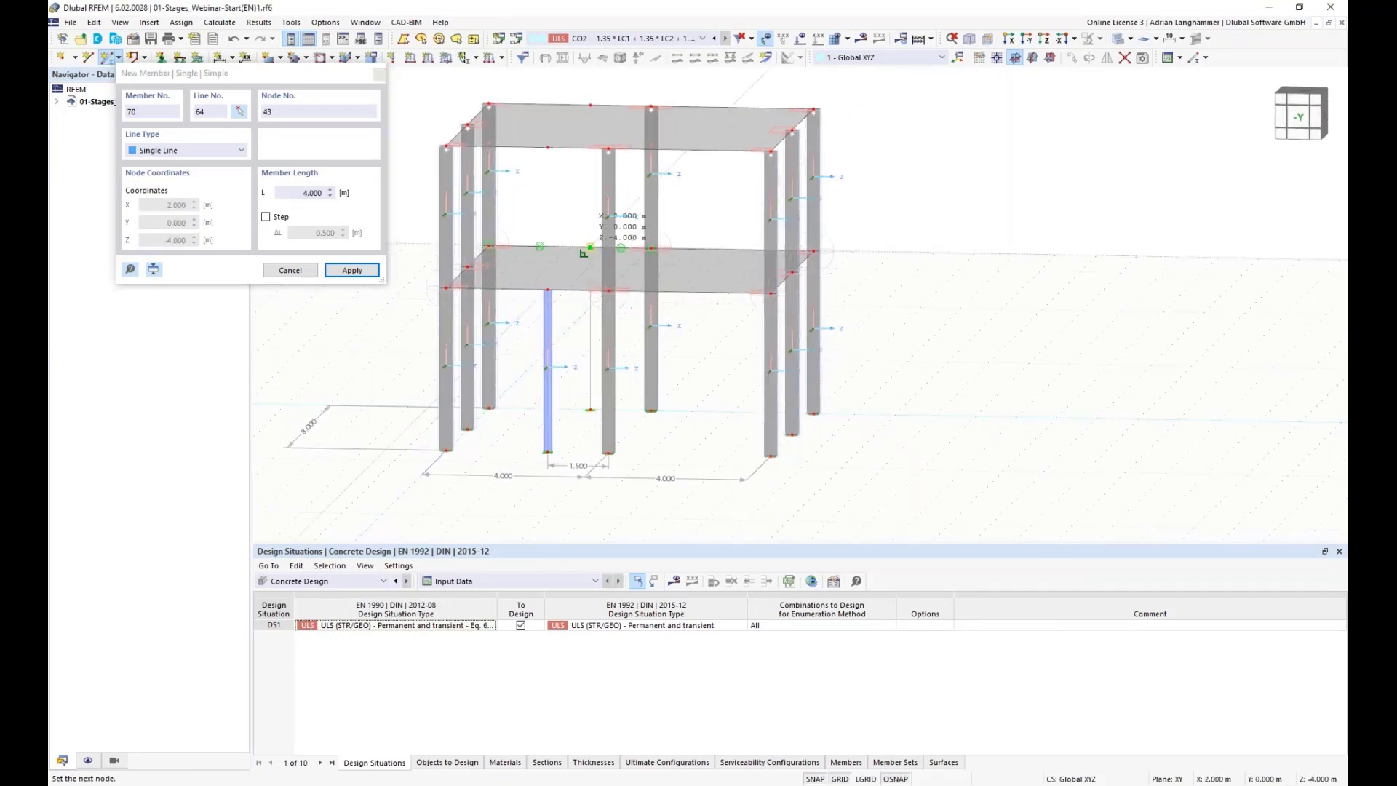
left_click(590, 247)
key("Escape")
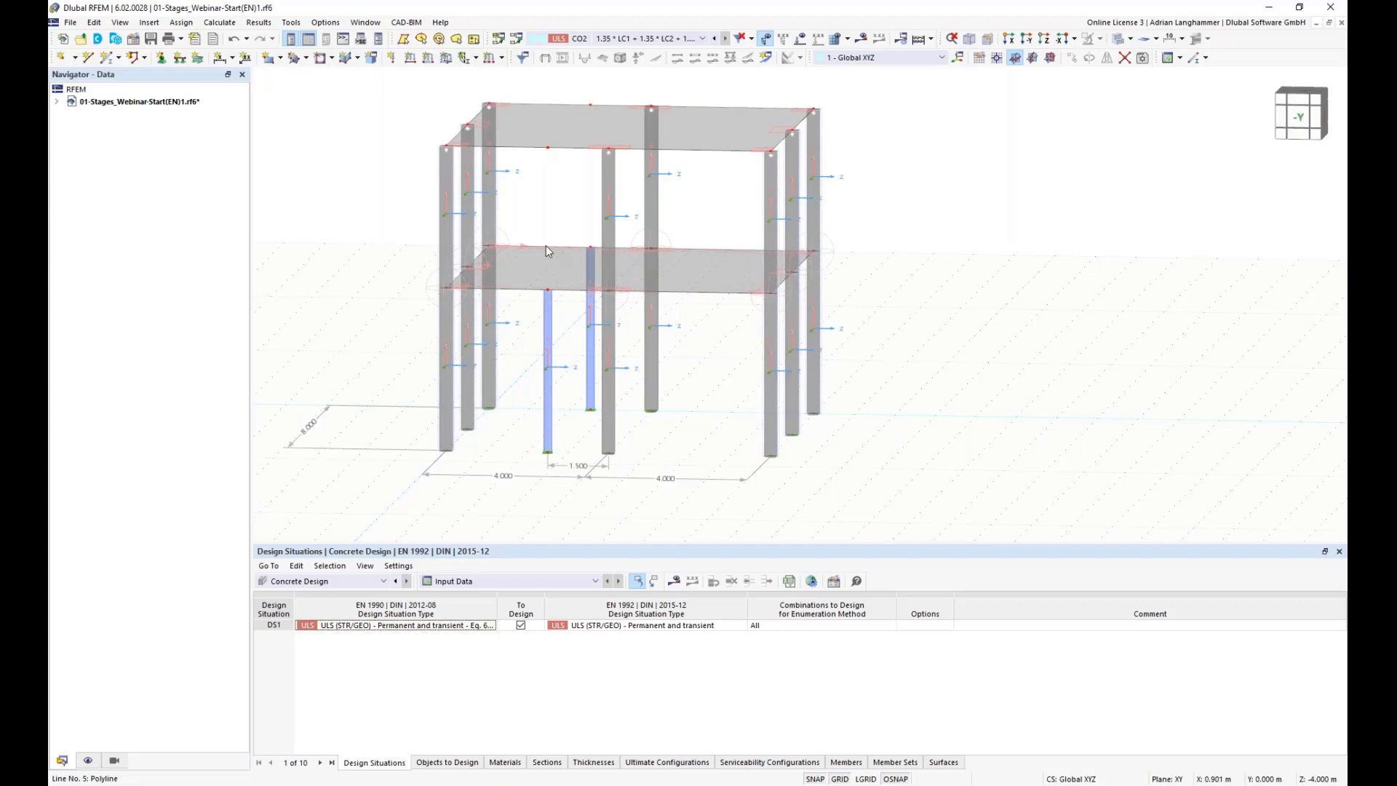
Step: Turn the lower slab's selected edge lines into concrete beam members with the R_M1 300/300 section
middle_click_drag(603, 280, 632, 220, "ctrl")
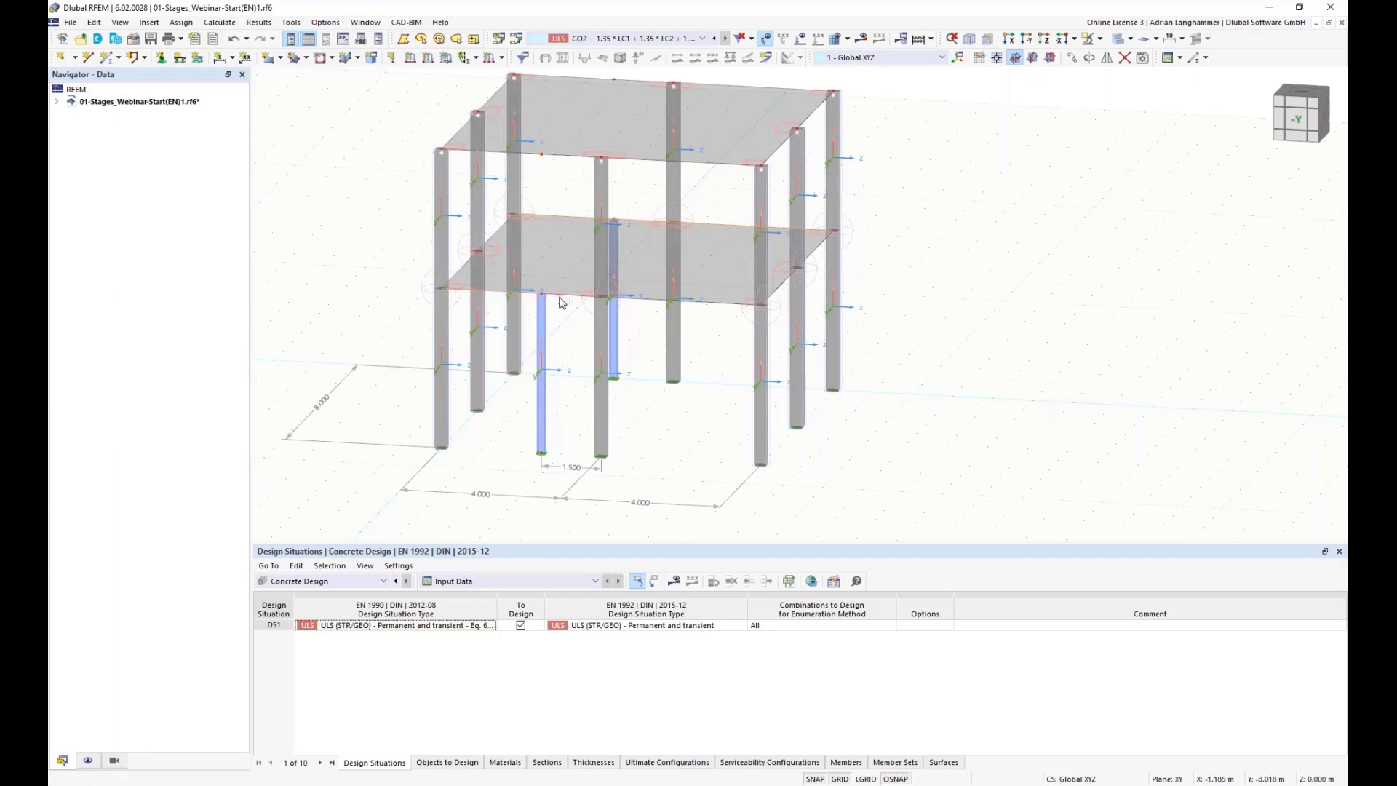
right_click(649, 306)
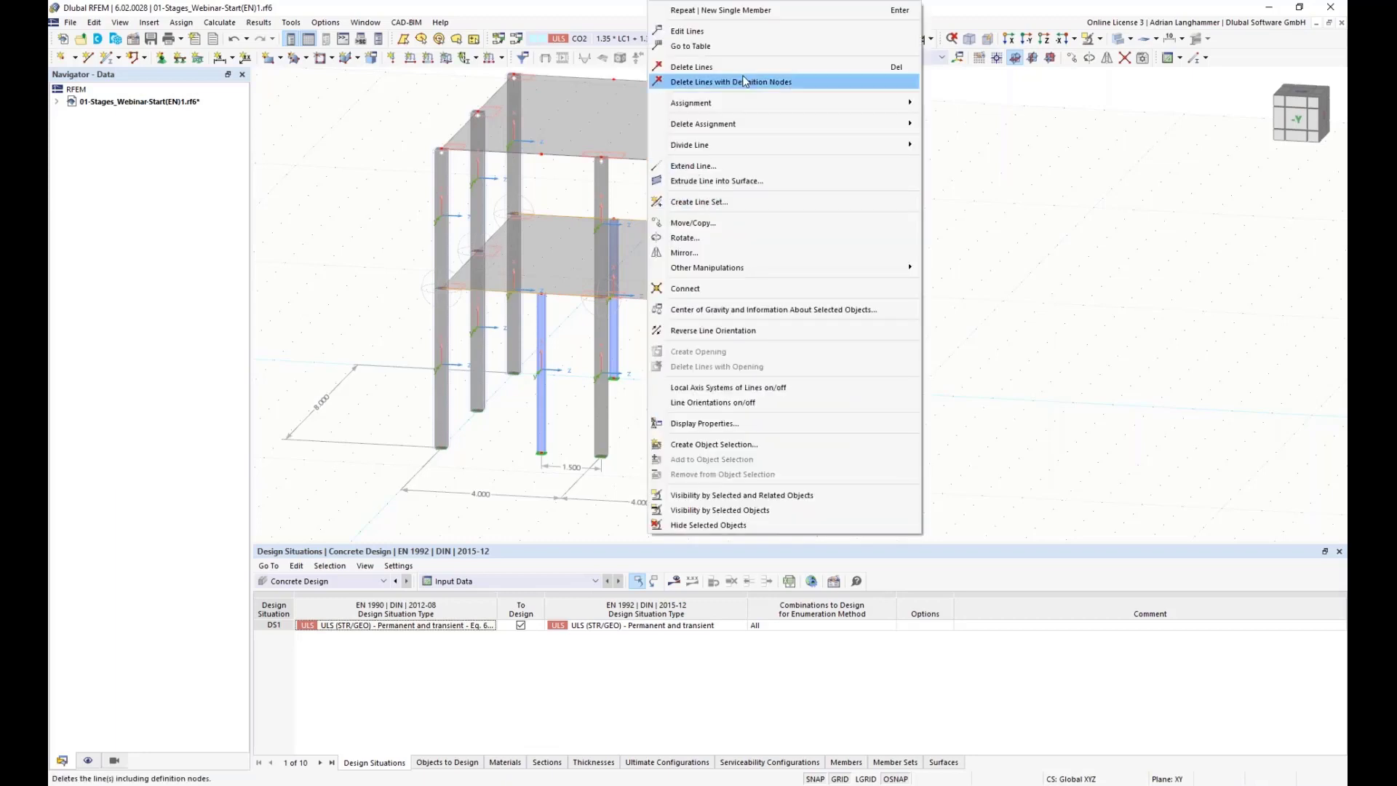
left_click(747, 34)
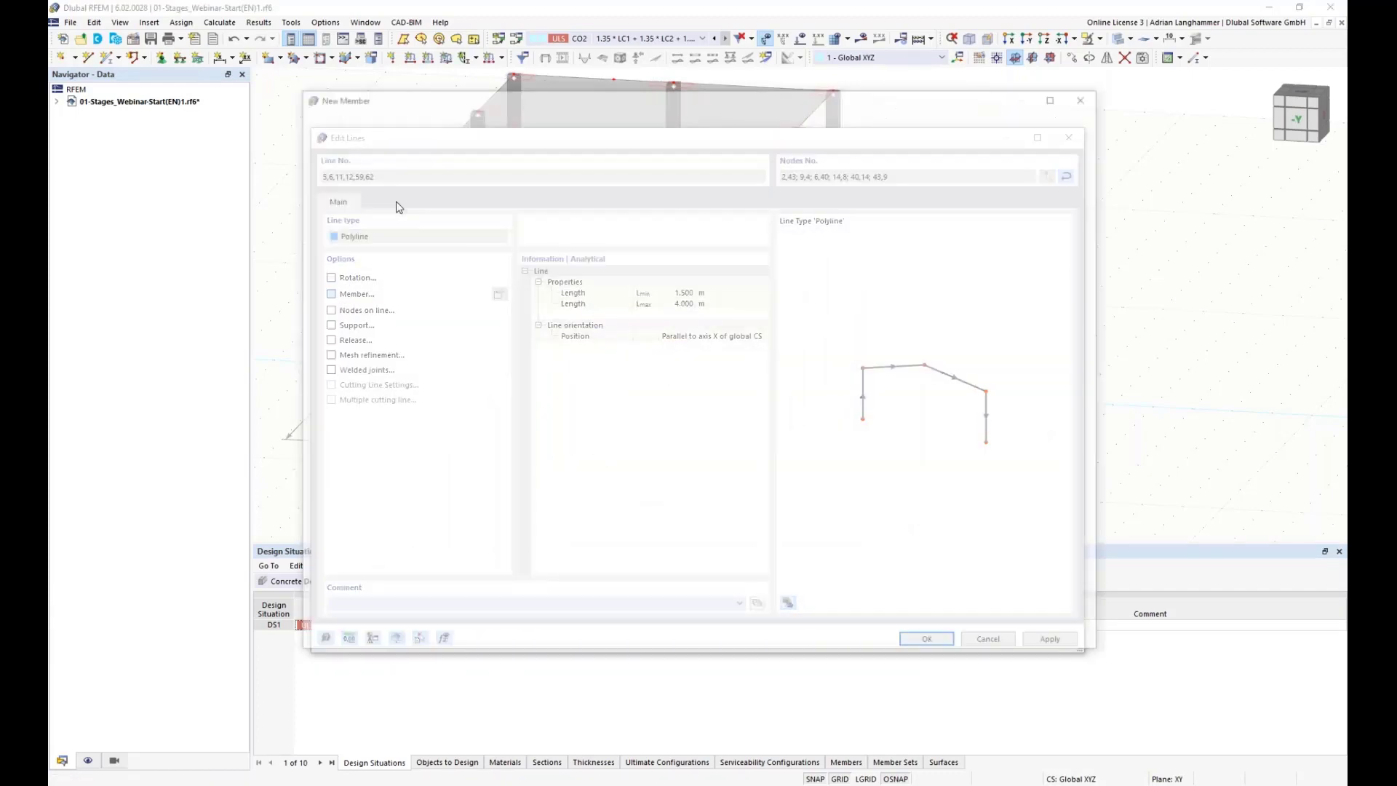
left_click(363, 159)
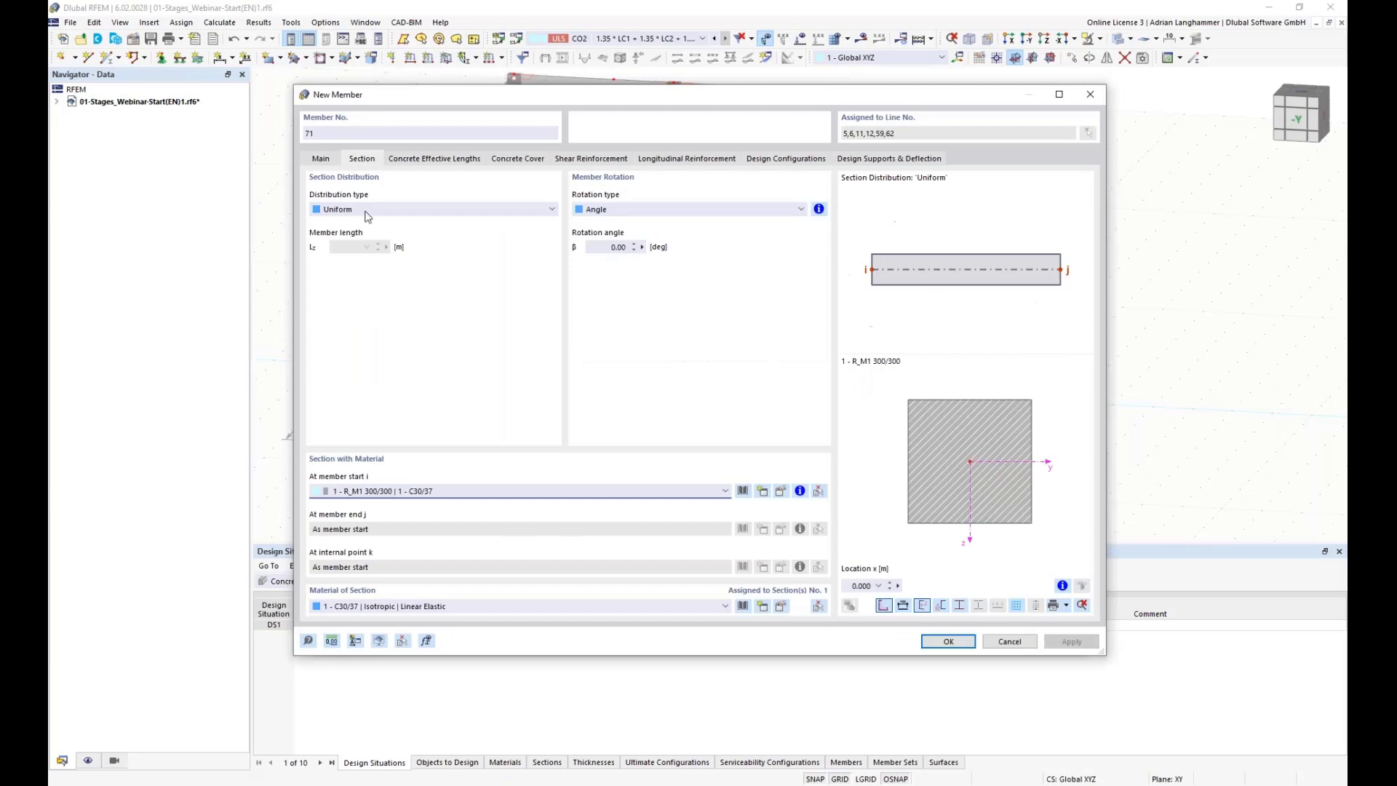
left_click(529, 497)
left_click(519, 514)
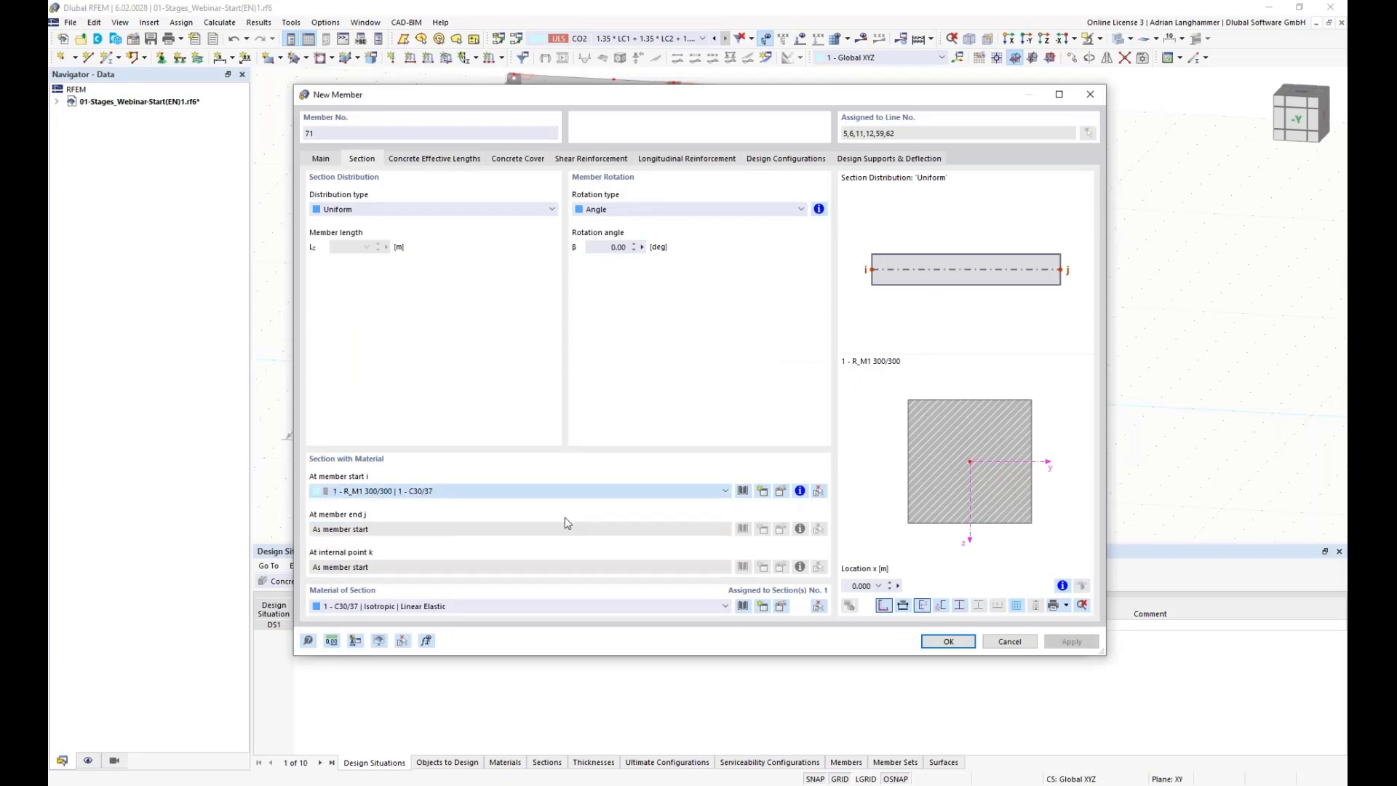
left_click(949, 641)
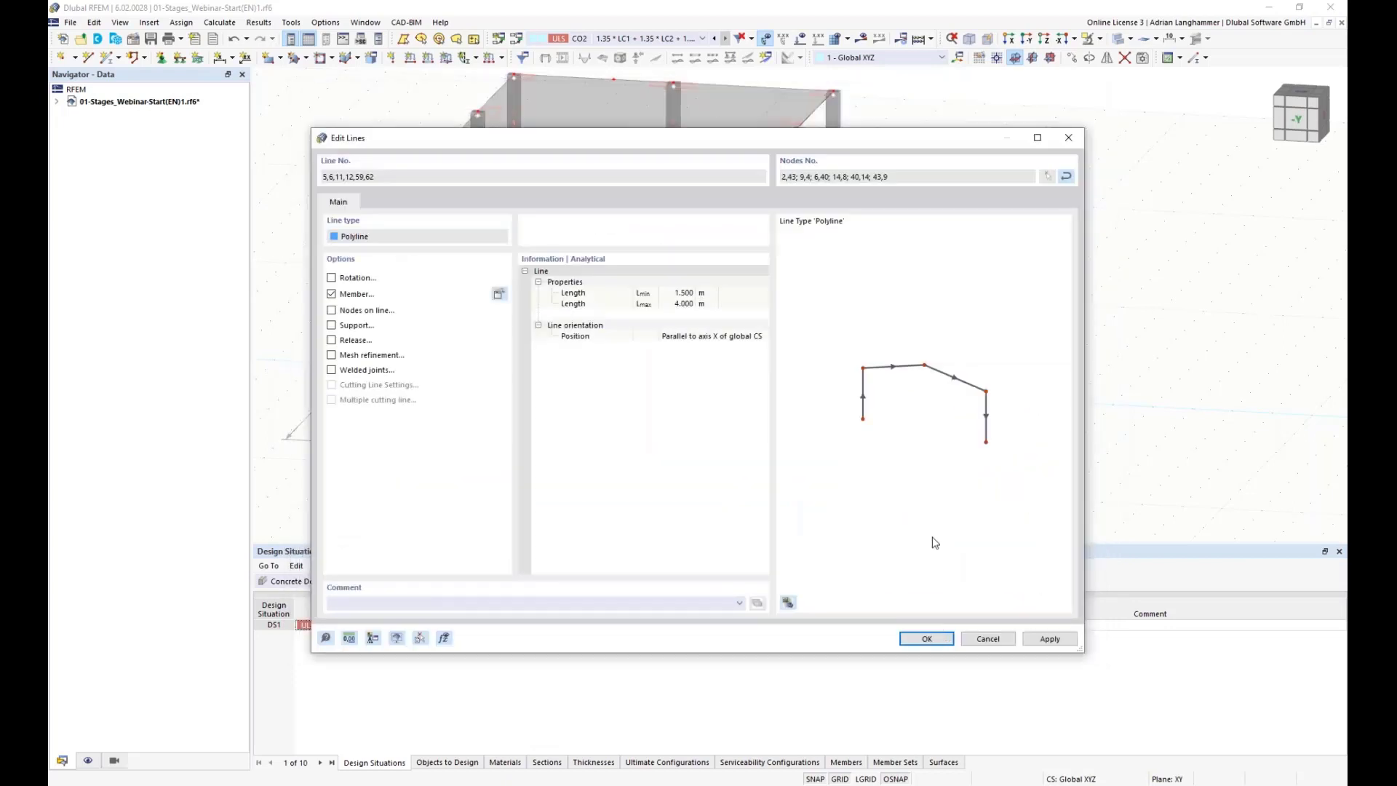
key("Return")
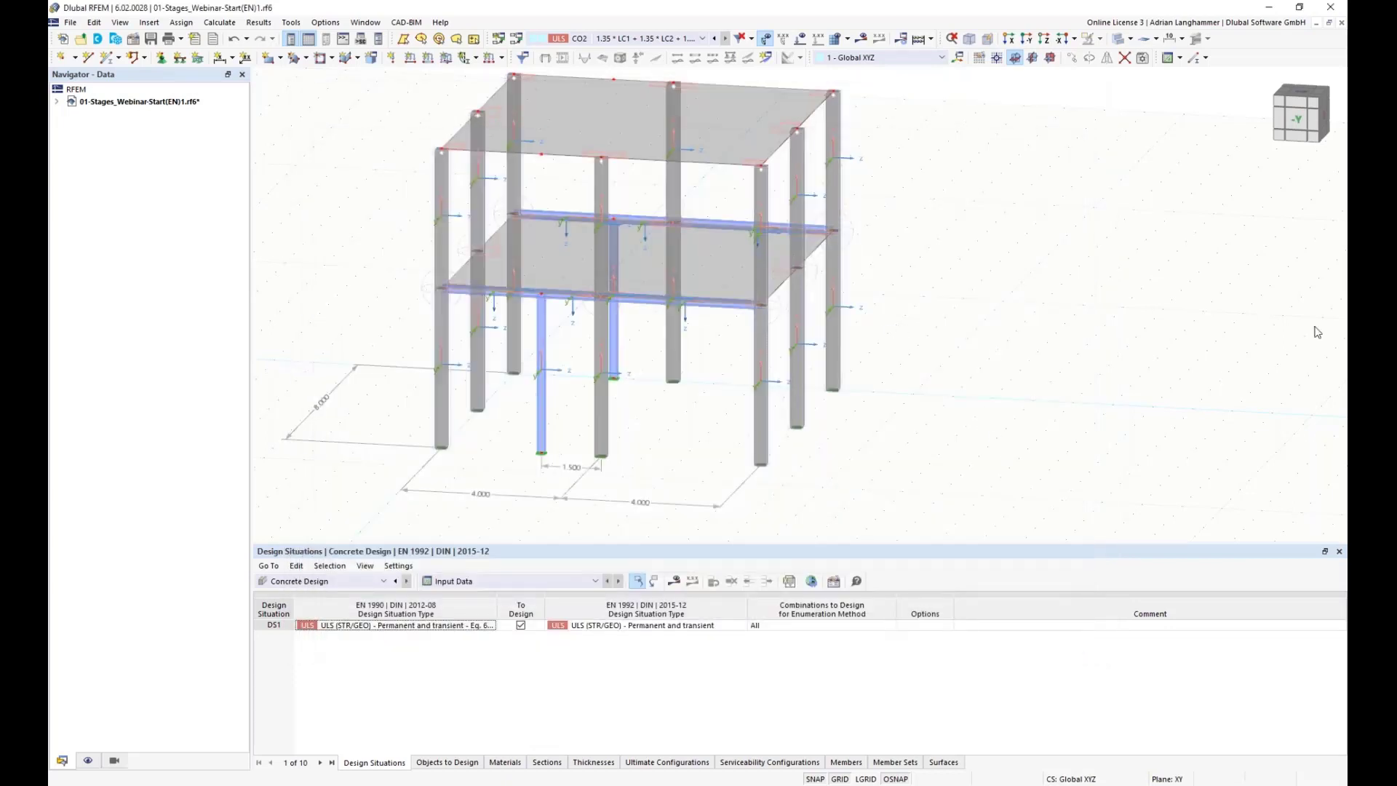
Step: Change the nodal support at the base nodes of the two new steel columns to support type 1
middle_click_drag(997, 345, 1016, 325, "ctrl")
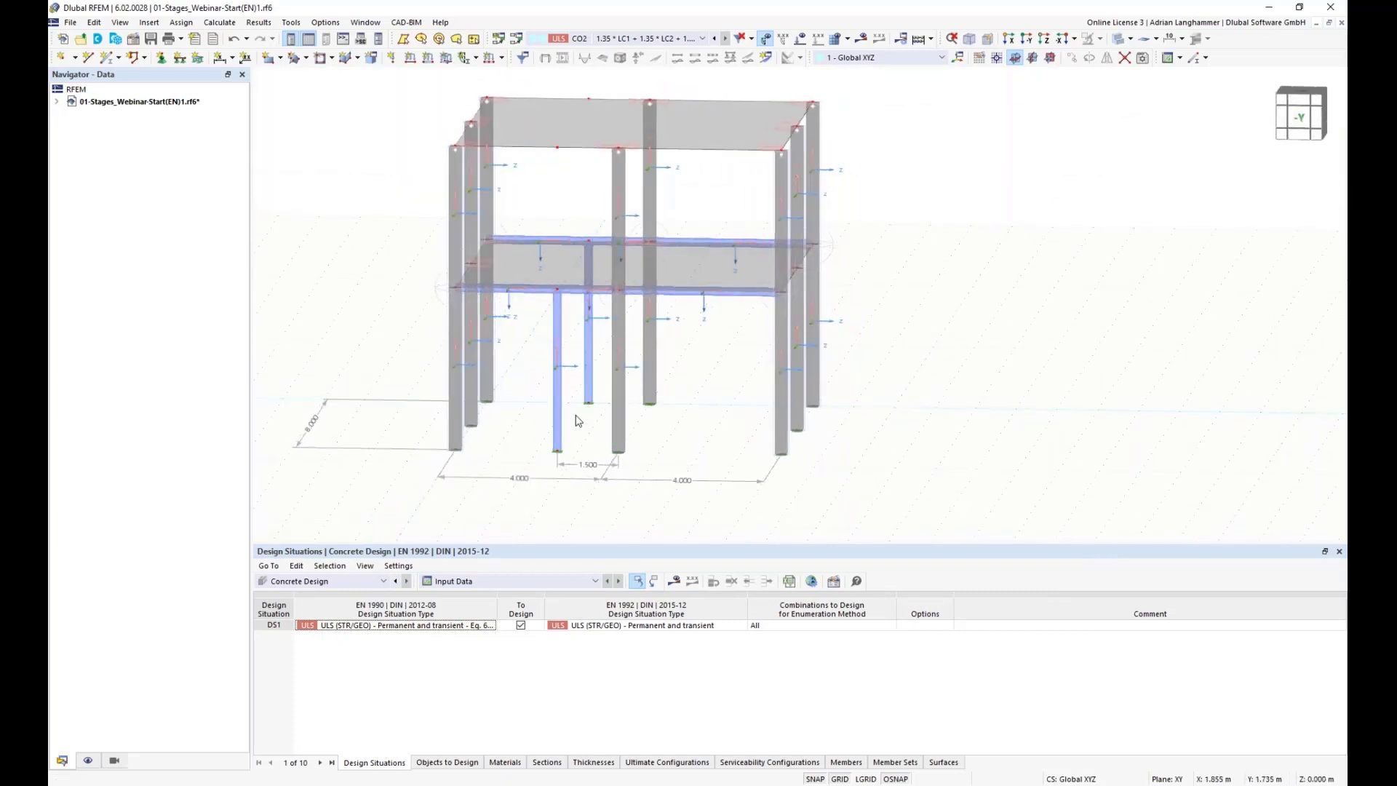
scroll(586, 418, "up", 5)
middle_click_drag(566, 477, 592, 431)
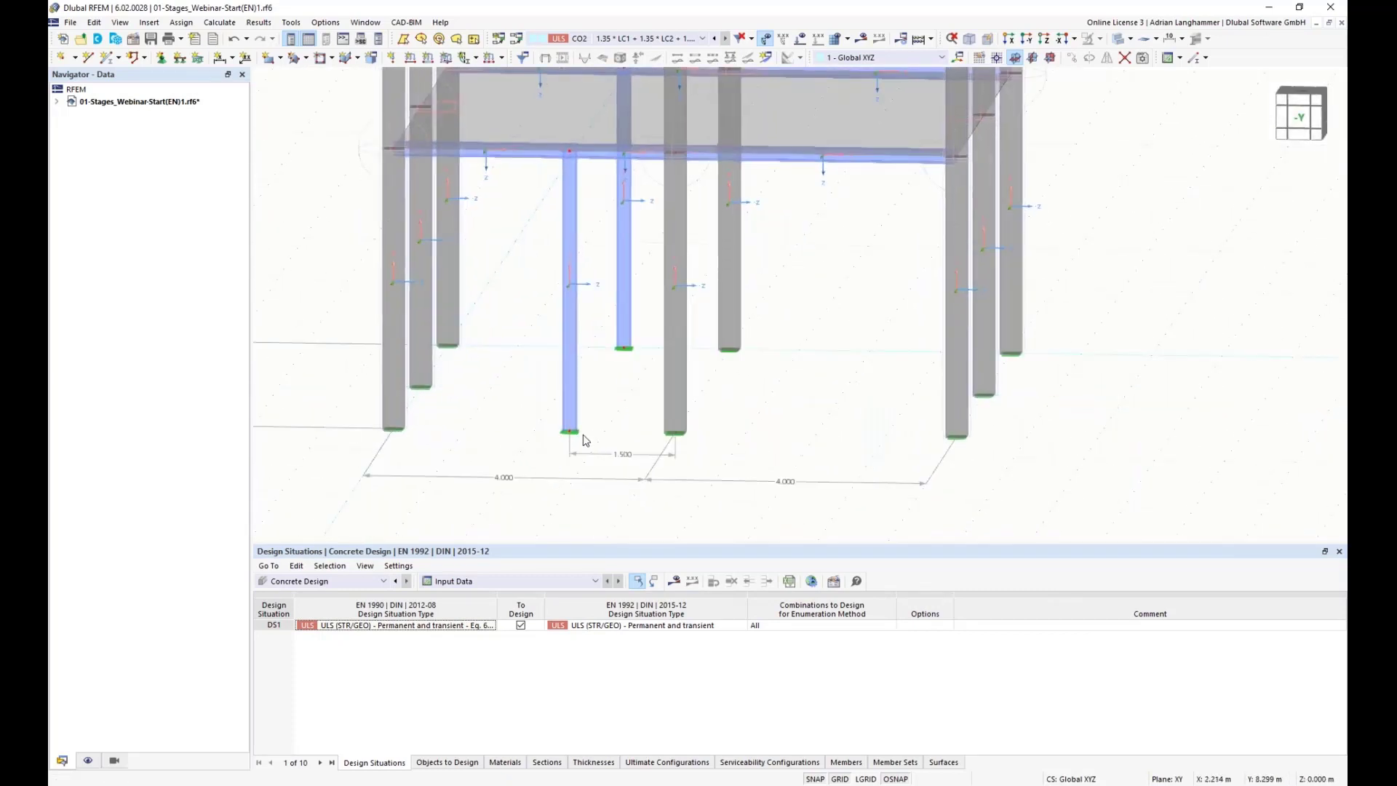
left_click(570, 432)
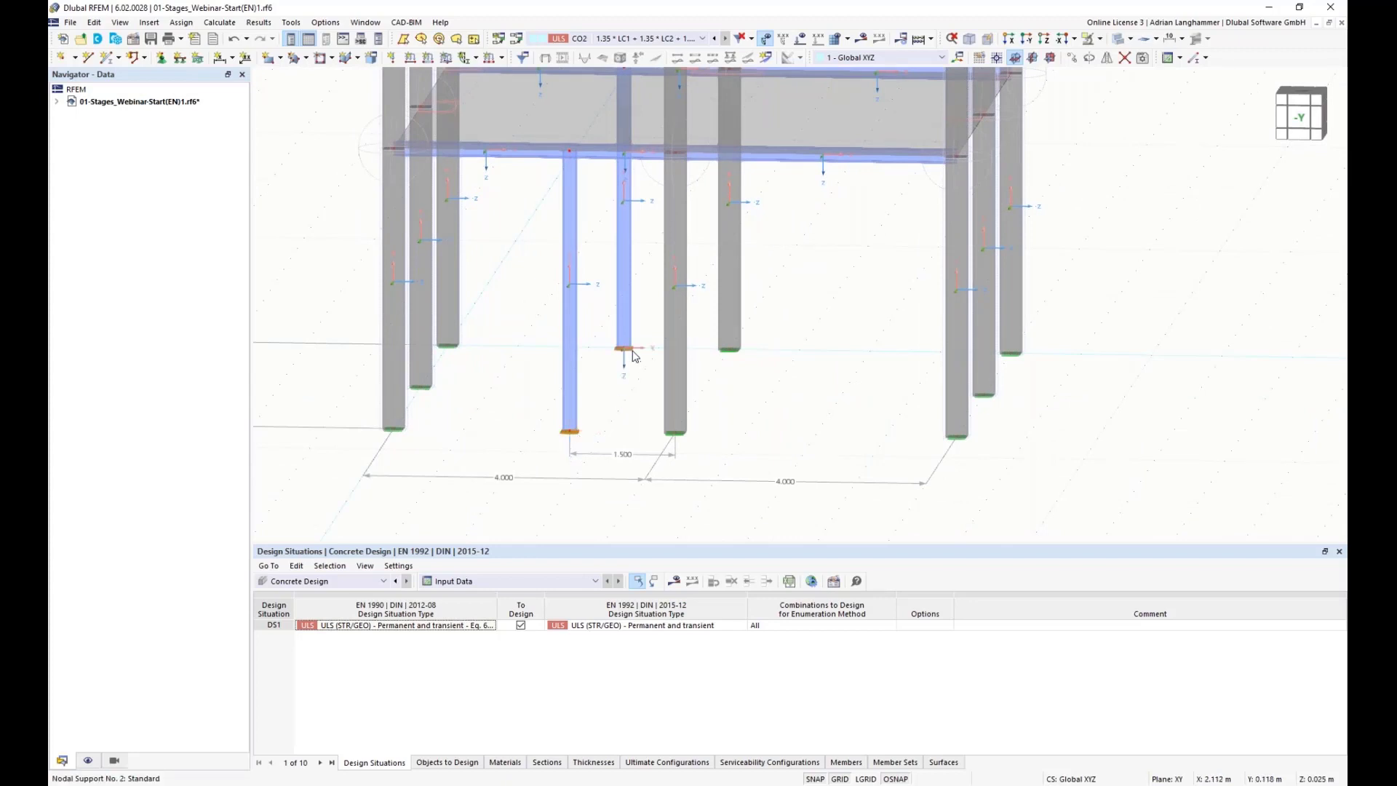
right_click(624, 348)
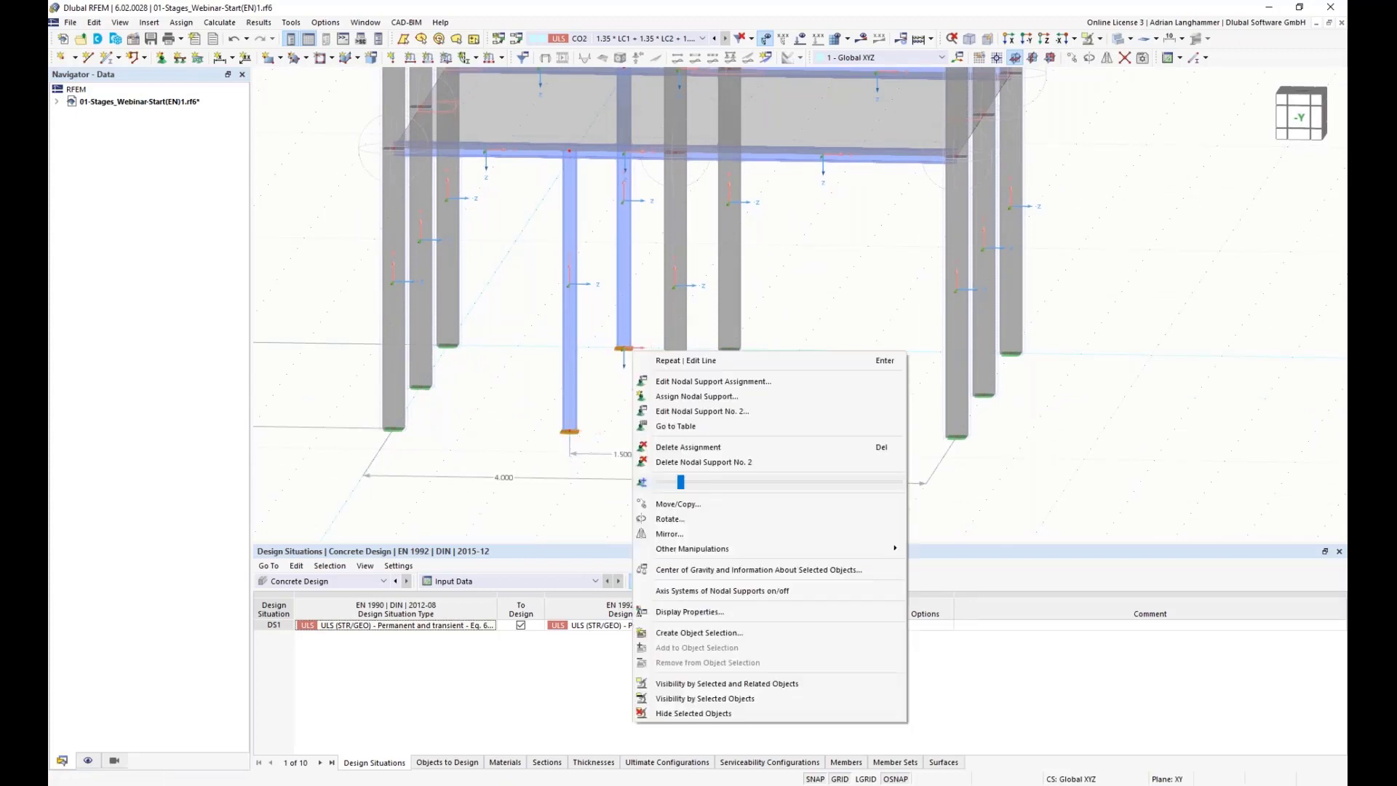
left_click(738, 384)
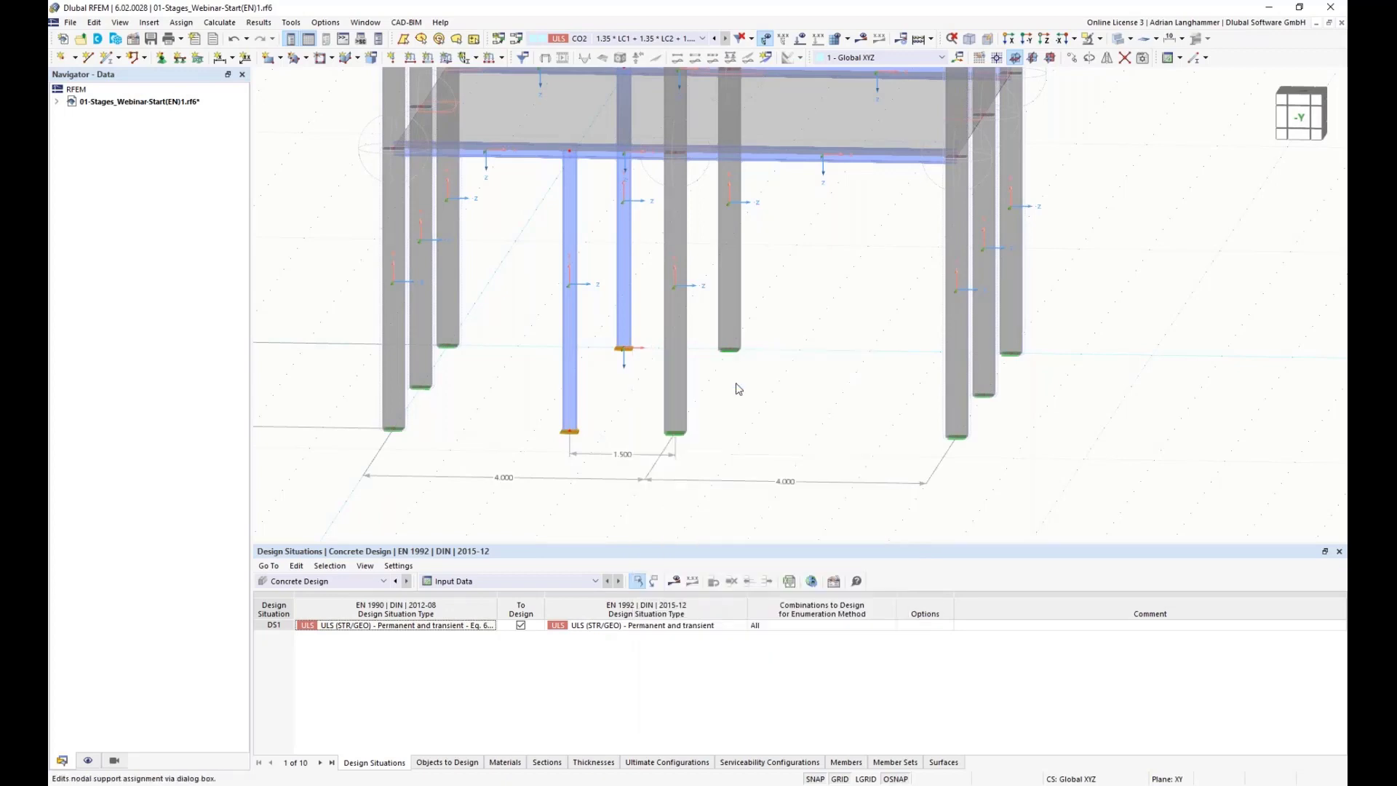
left_click(683, 259)
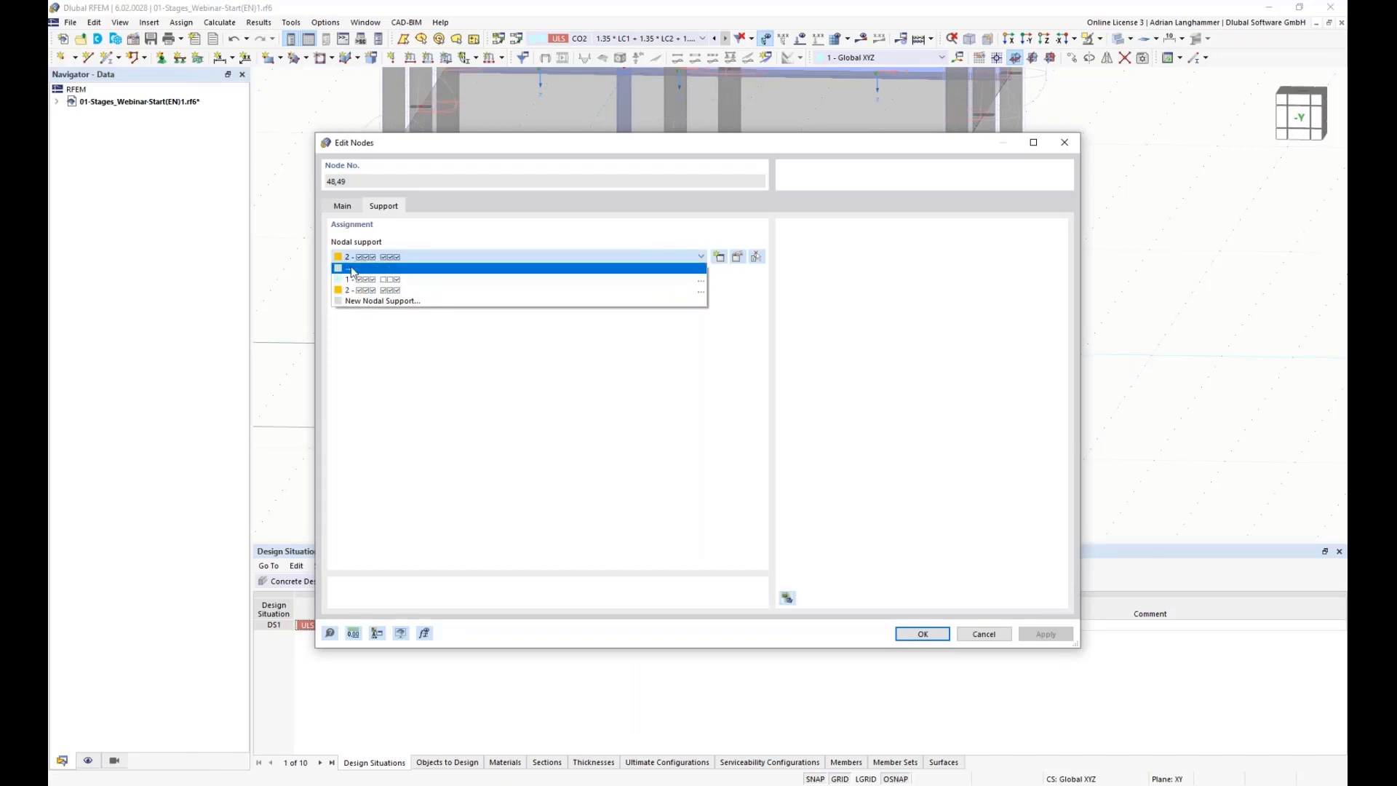
left_click(400, 282)
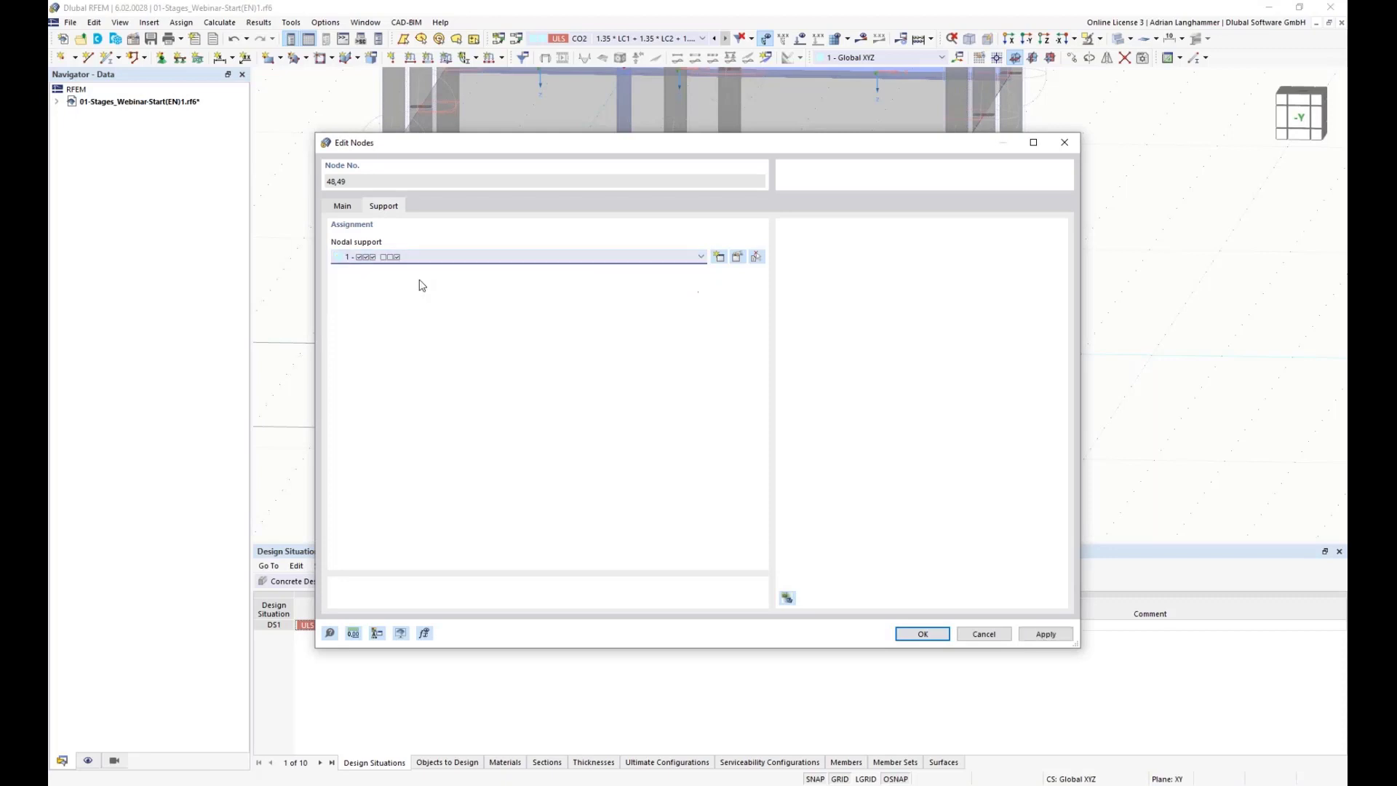
left_click(921, 634)
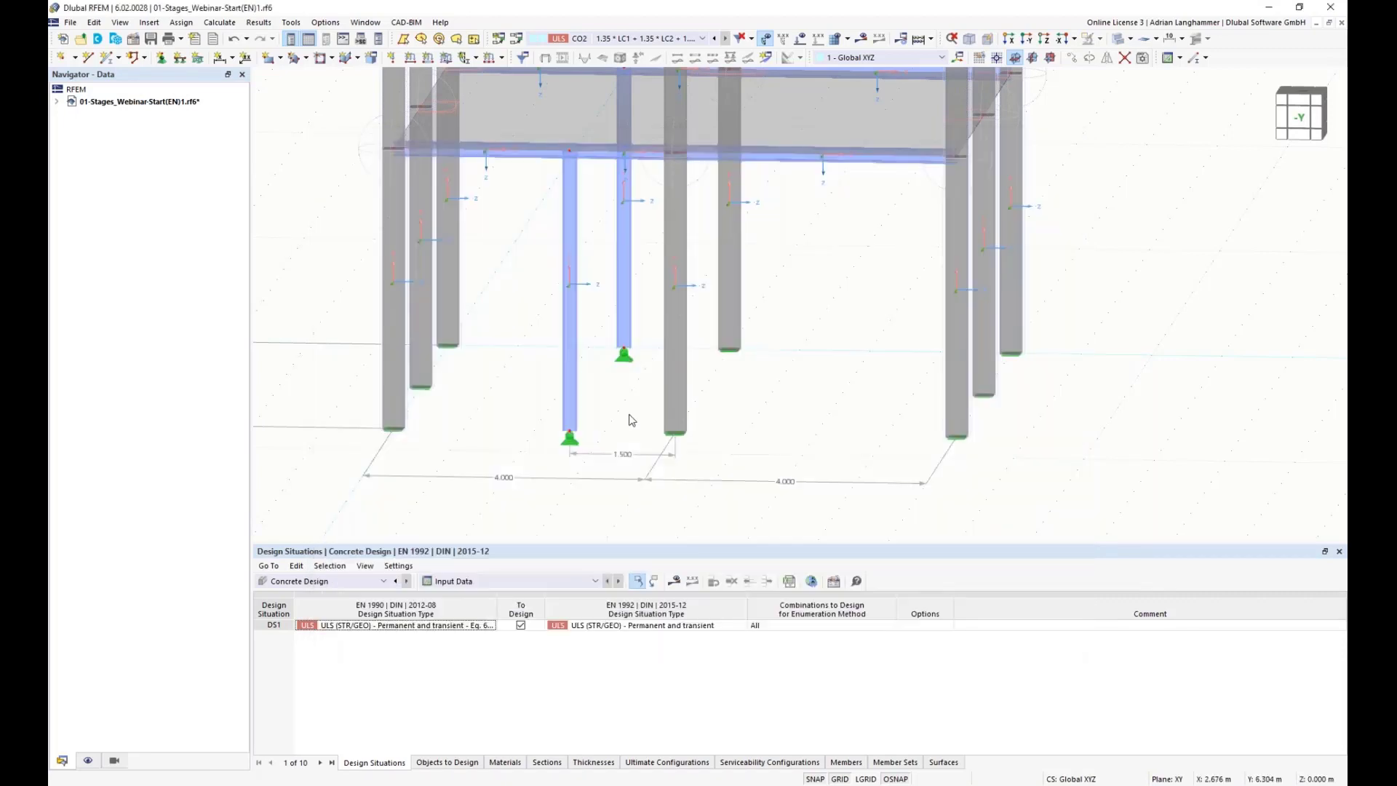
Step: Assign member hinge 1 at the member end of the two new steel columns
mouse_move(629, 413)
middle_mouse_down("ctrl")
mouse_move(614, 402)
mouse_move(632, 426)
mouse_move(645, 416)
middle_mouse_up("ctrl")
scroll(614, 402, "up", 2)
scroll(648, 427, "down", 2)
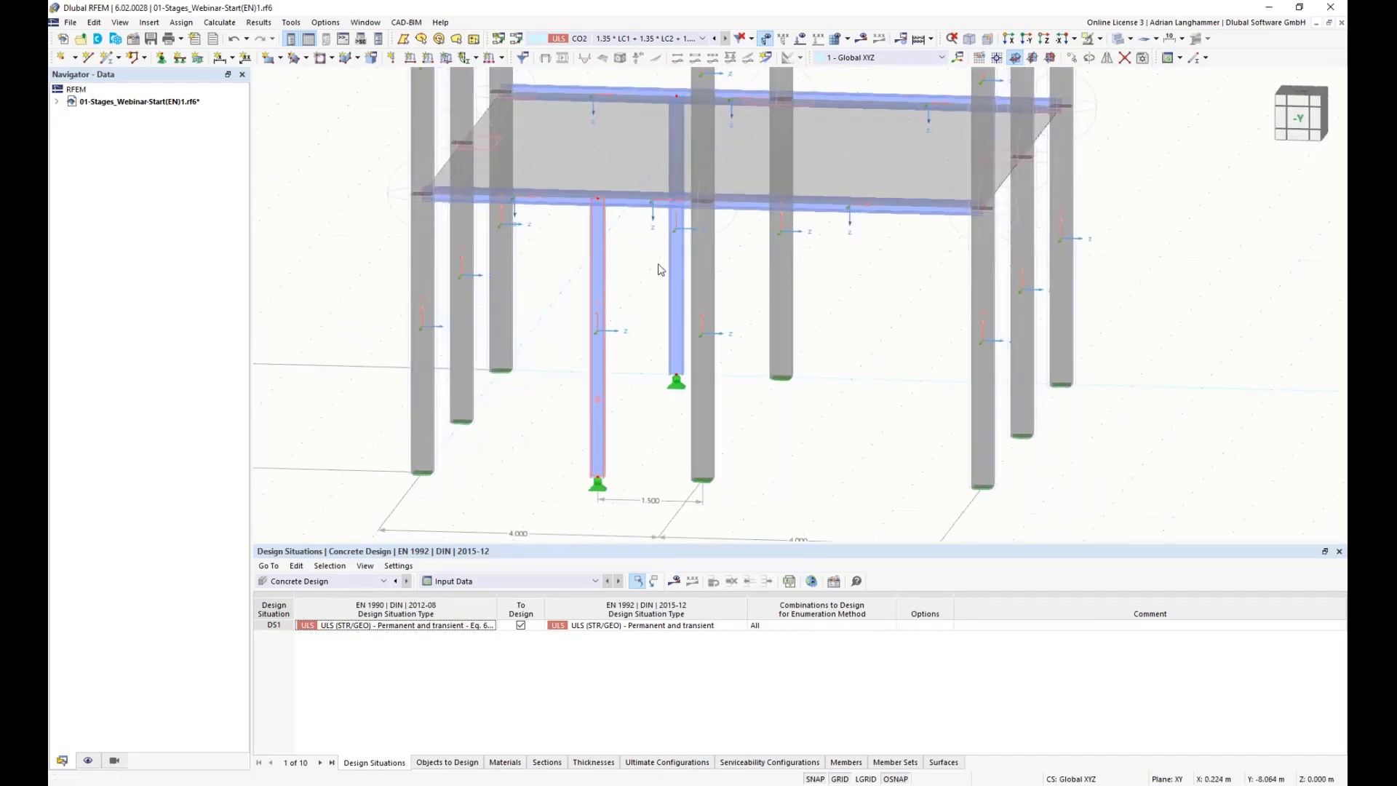
right_click(677, 260)
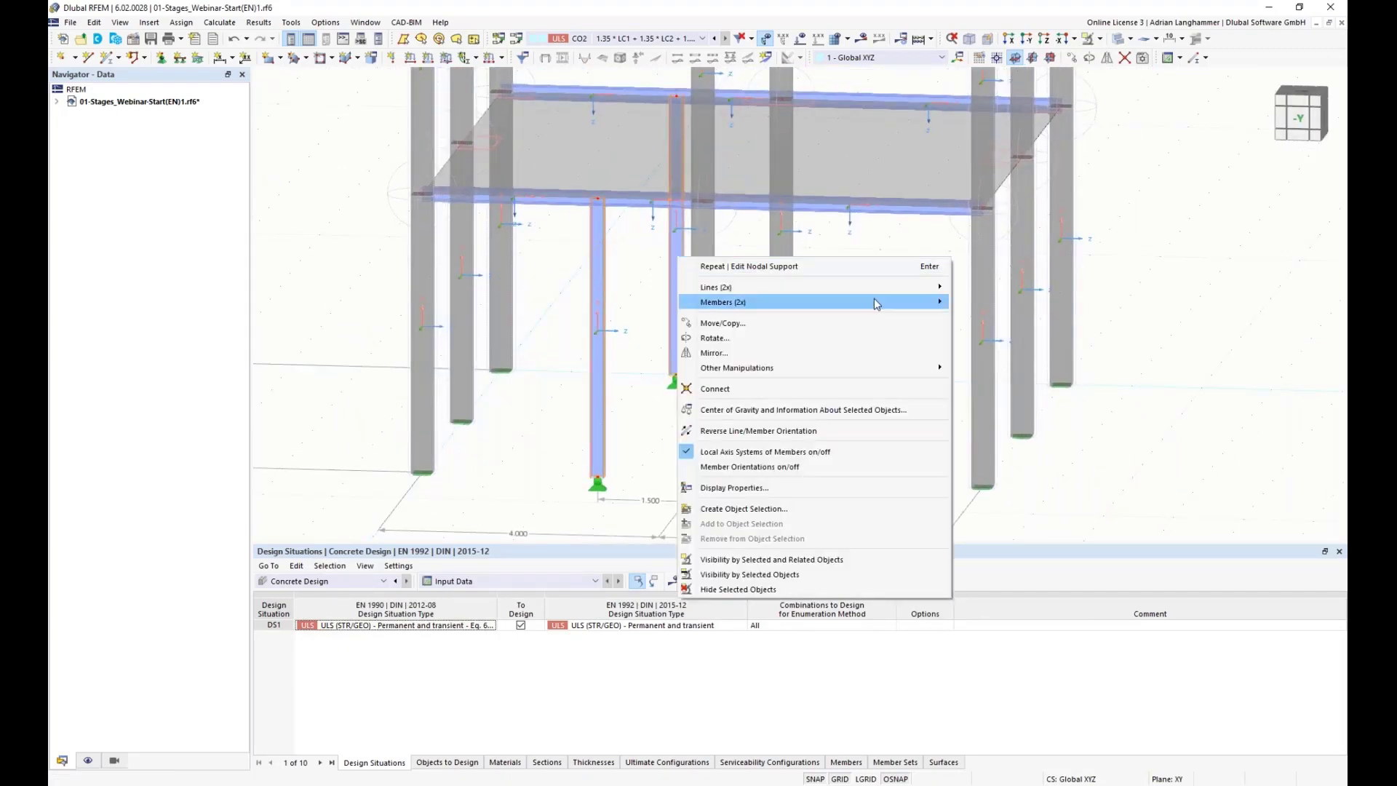
mouse_move(875, 298)
left_click(1036, 297)
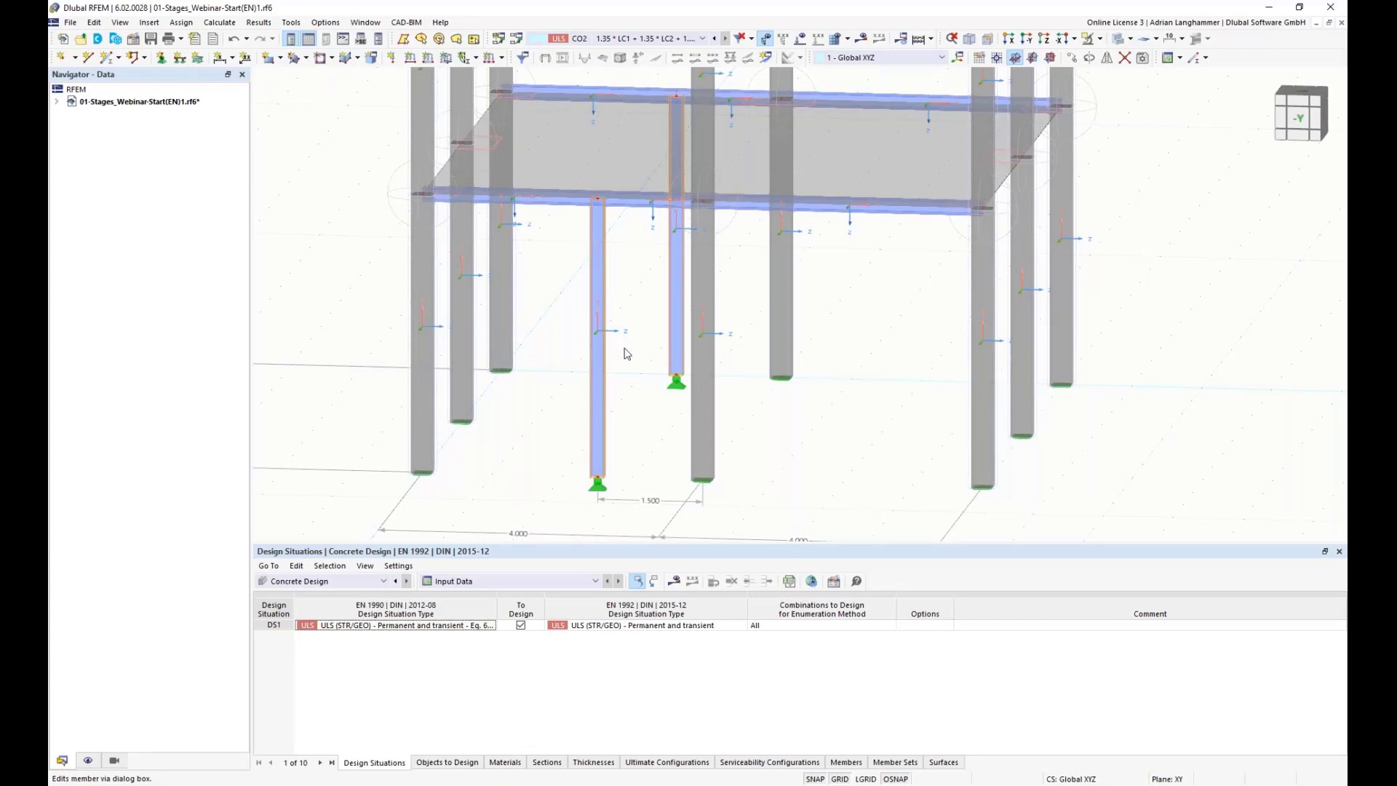
left_click(318, 250)
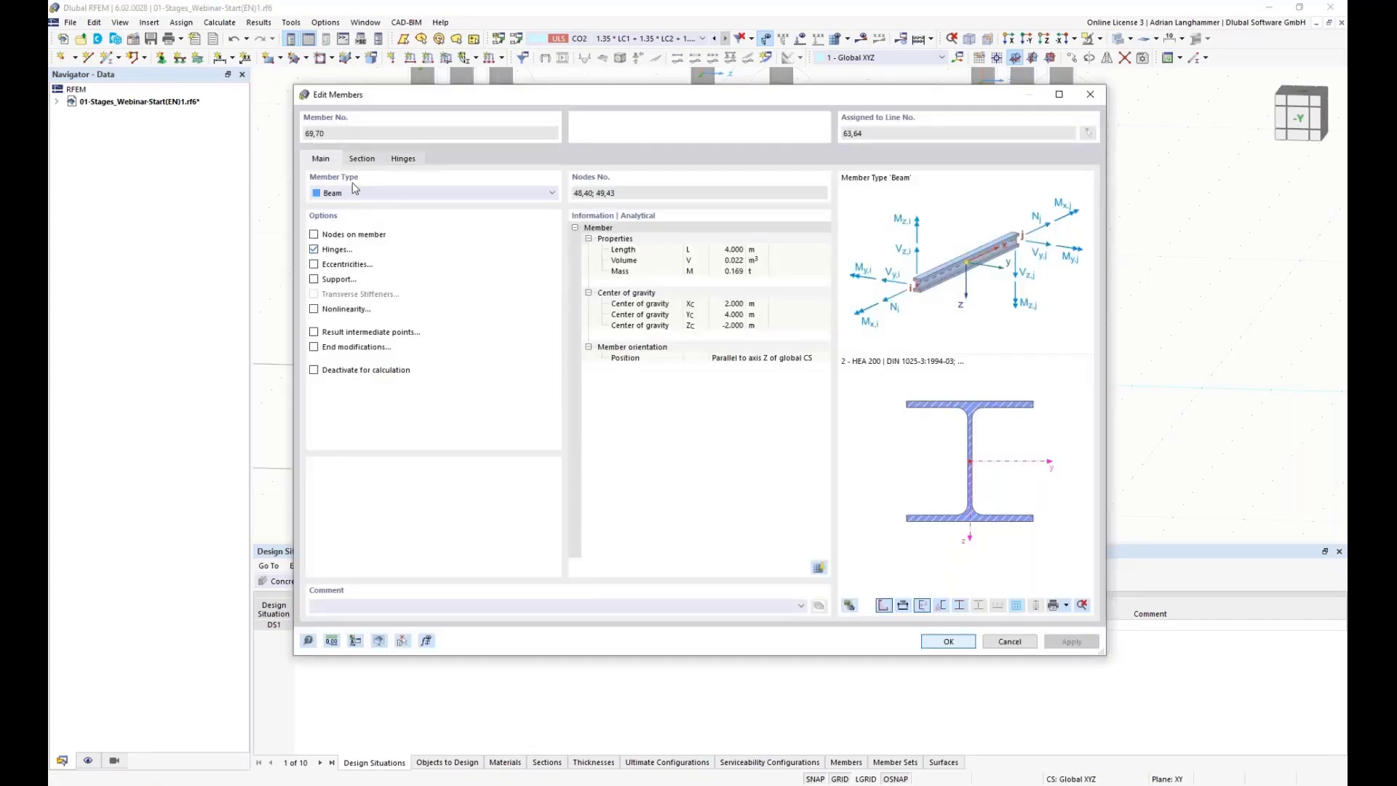
left_click(403, 158)
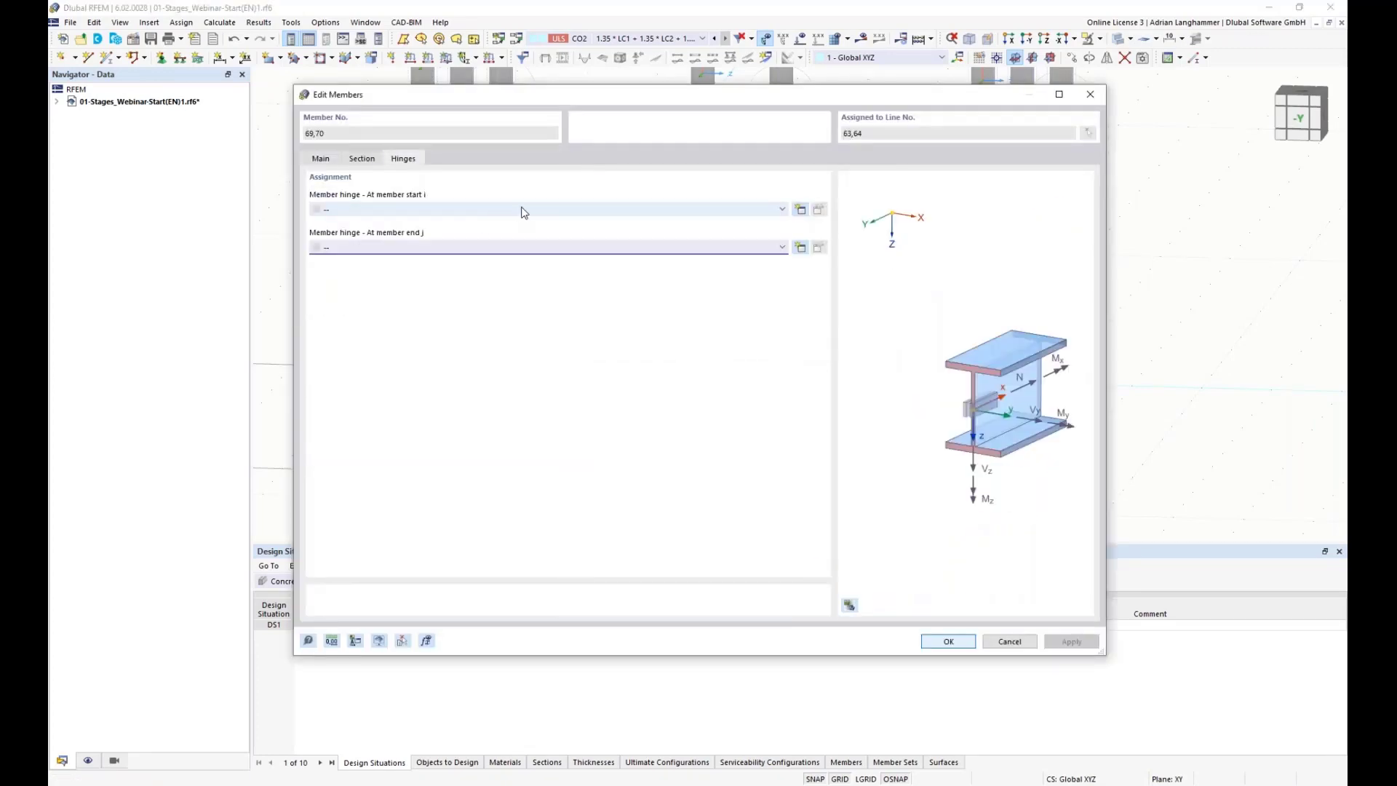
left_click(523, 247)
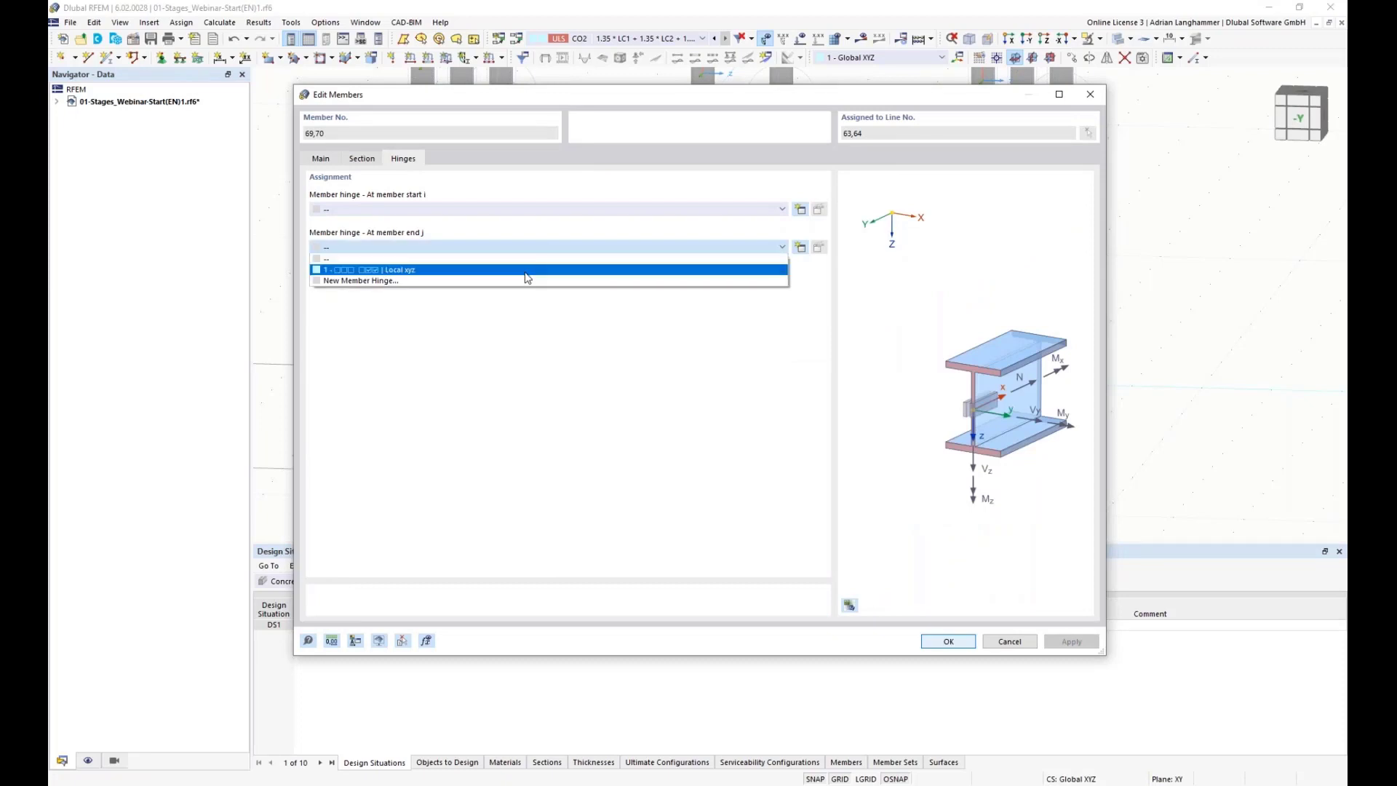
left_click(376, 275)
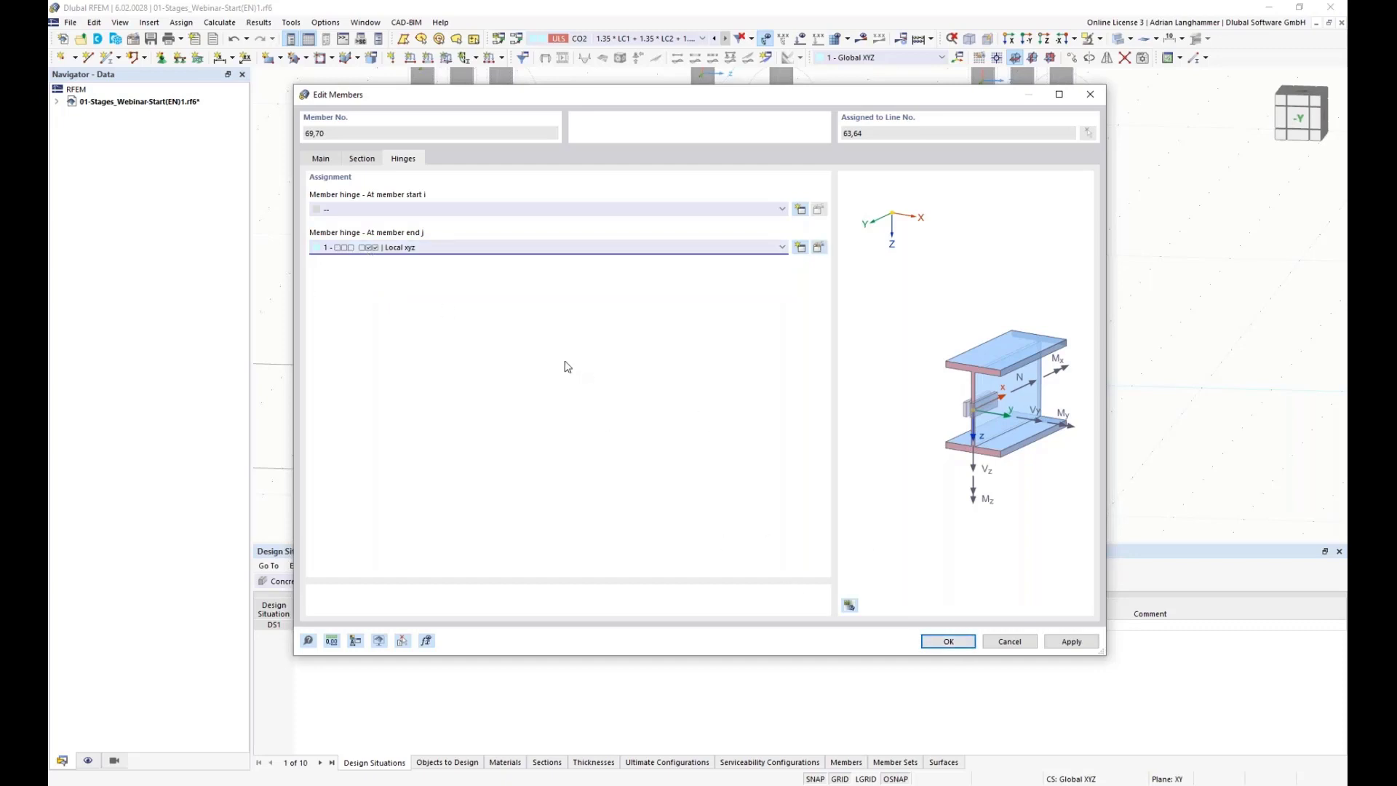
left_click(960, 647)
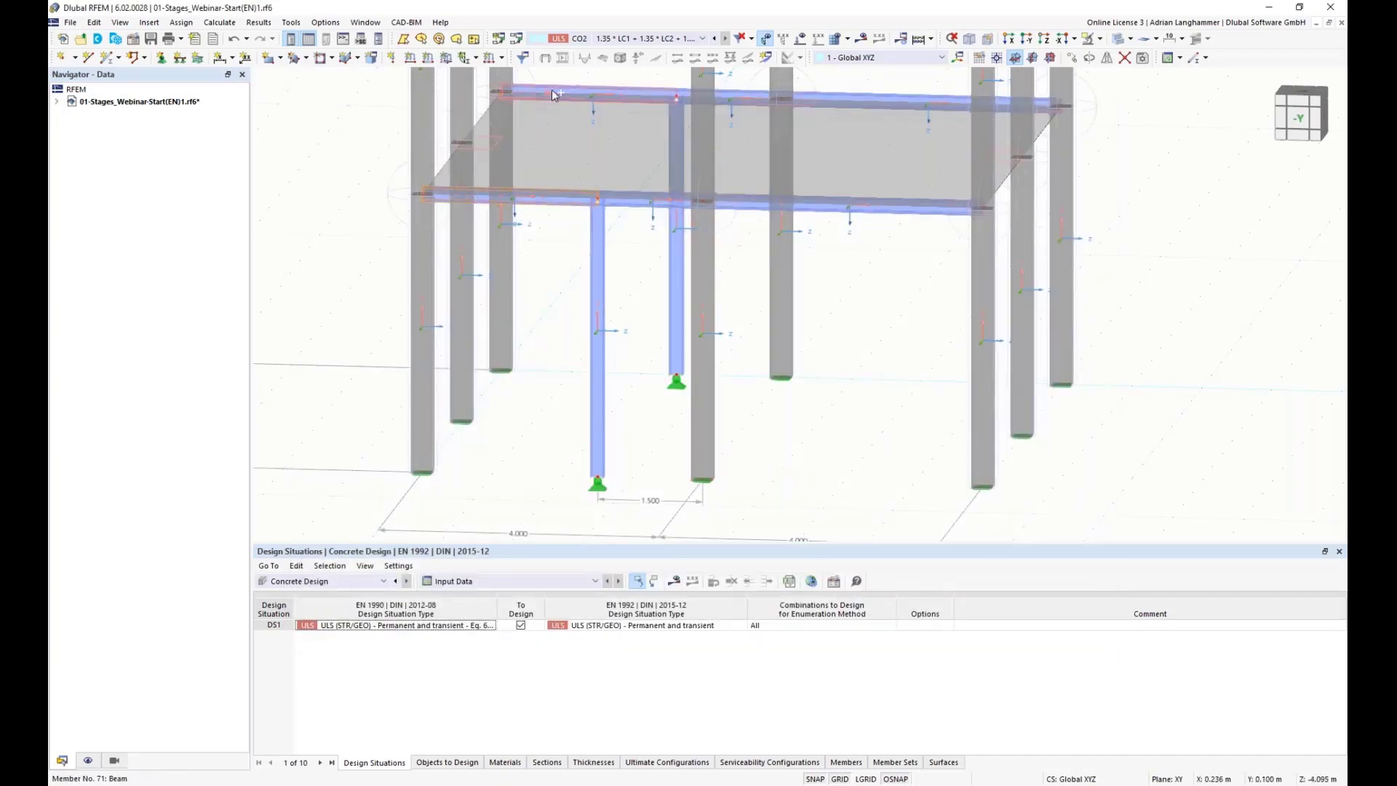
Step: Edit two of the steel beam members under the upper slab and assign member hinge 1 to them
right_click(551, 89)
mouse_move(759, 130)
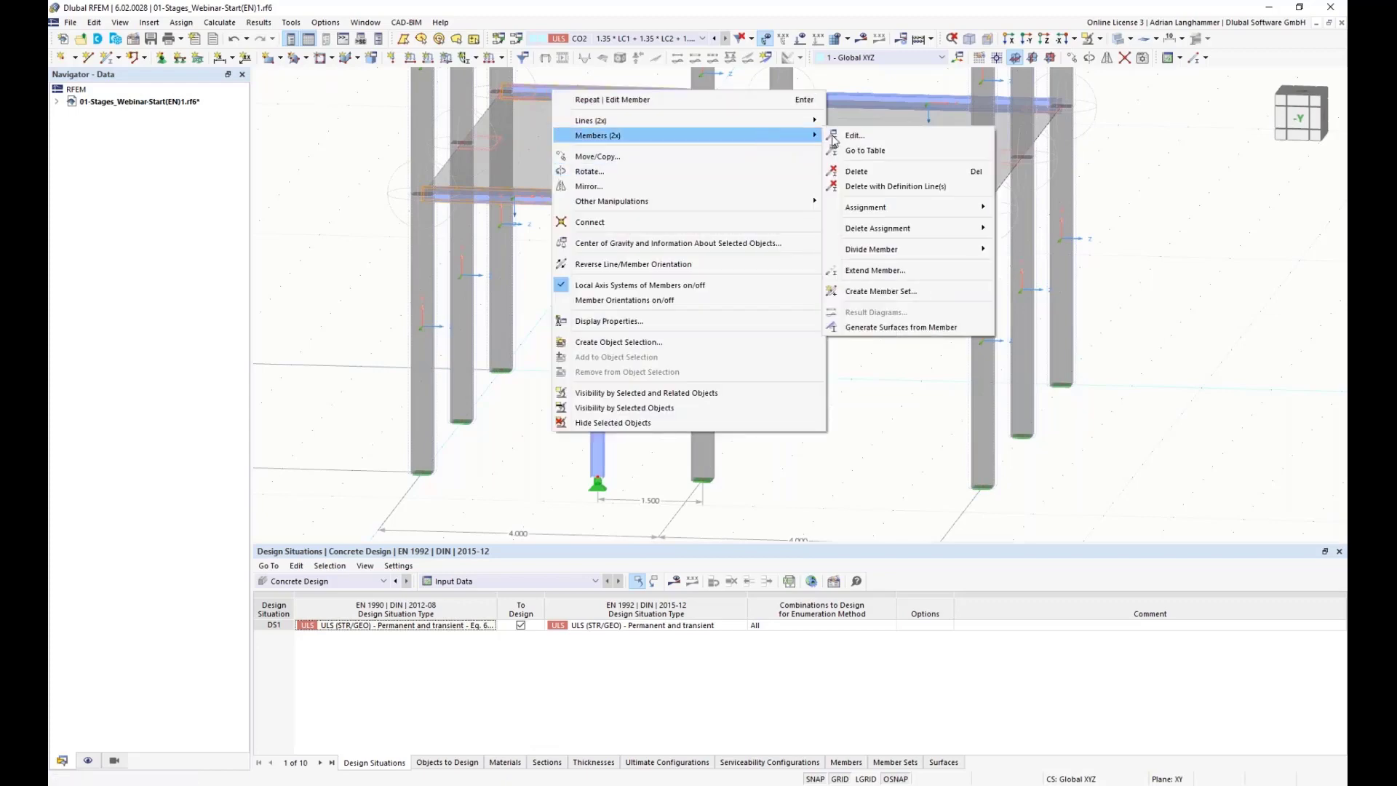
left_click(840, 136)
left_click(314, 249)
left_click(362, 158)
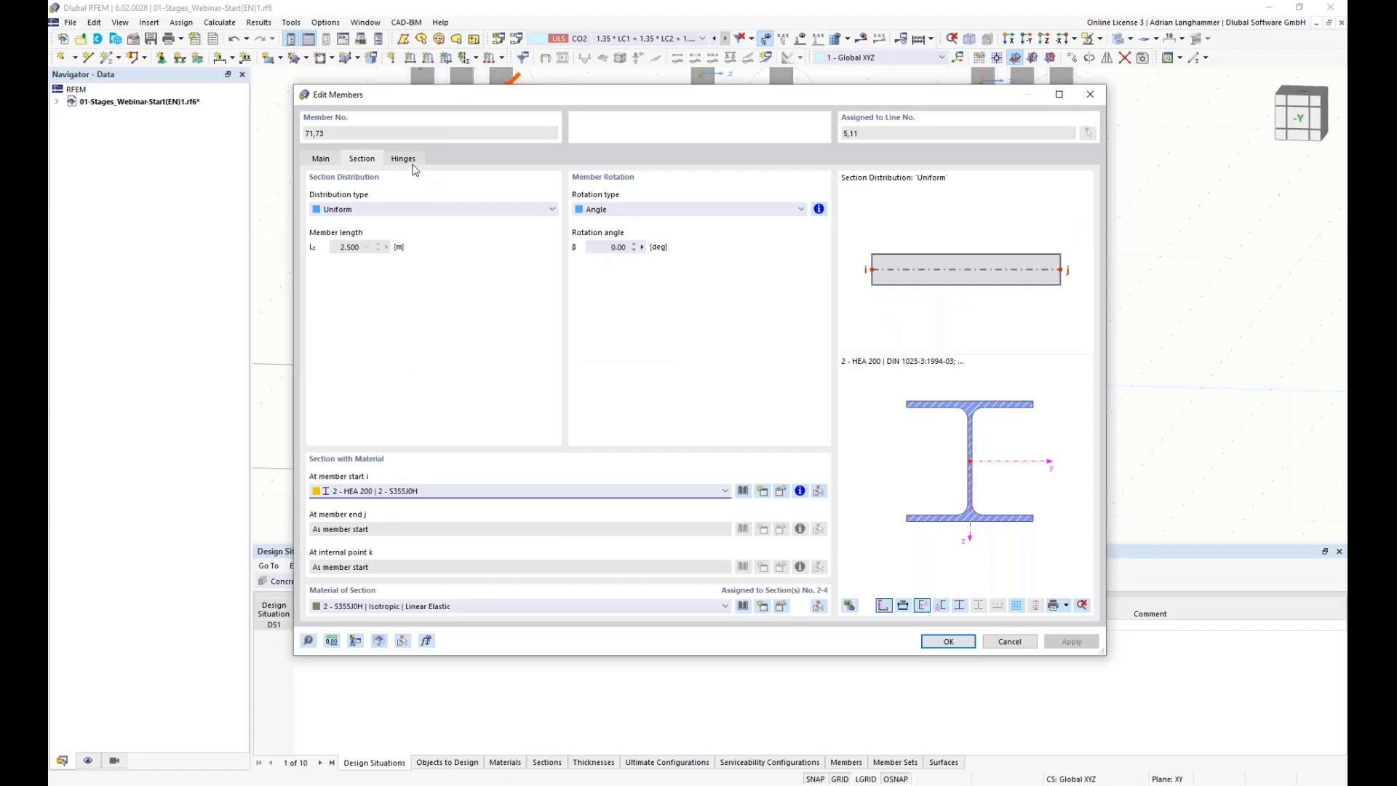
left_click(403, 159)
left_click(490, 211)
left_click(487, 239)
left_click(946, 641)
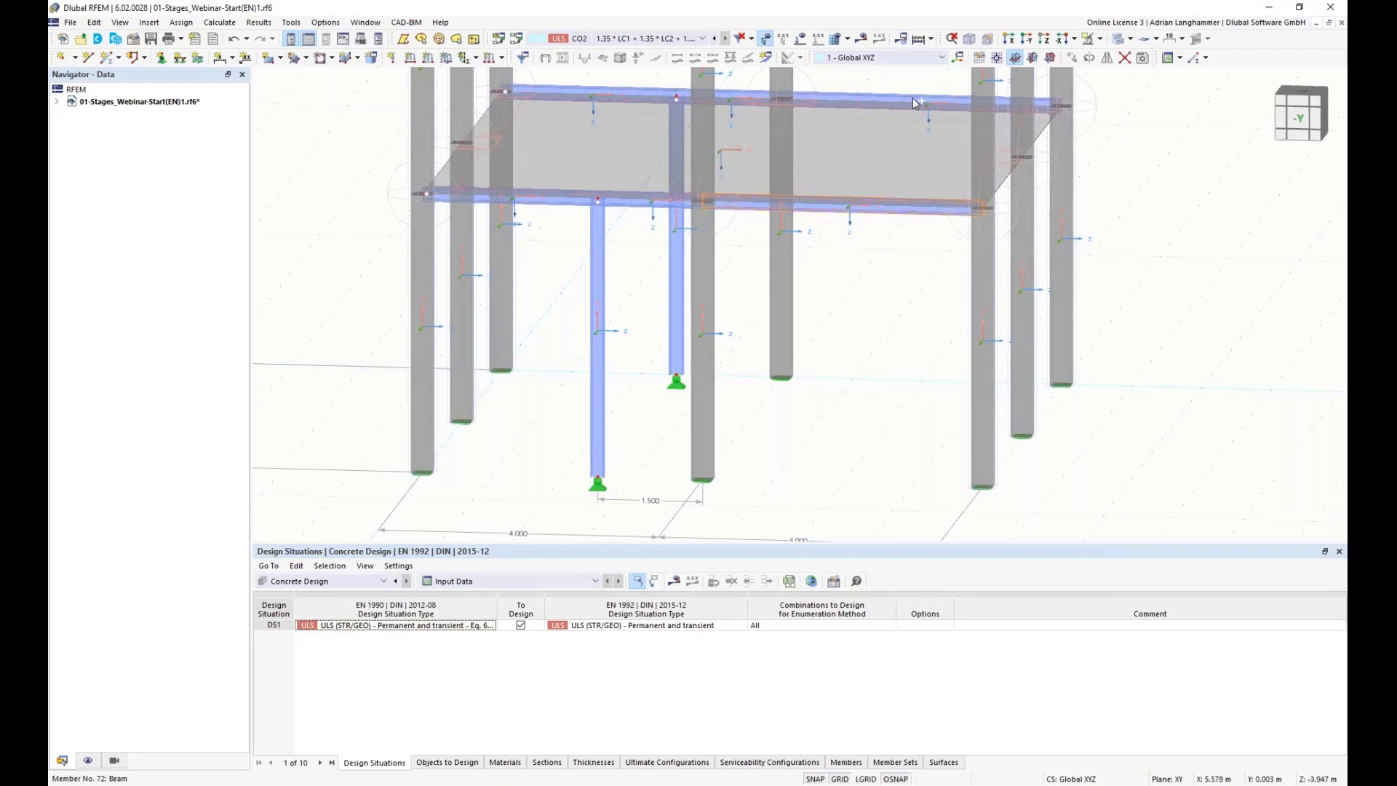
Step: Assign member hinge 1 at the member end of the two remaining steel beam members under the upper slab
right_click(909, 97)
mouse_move(955, 146)
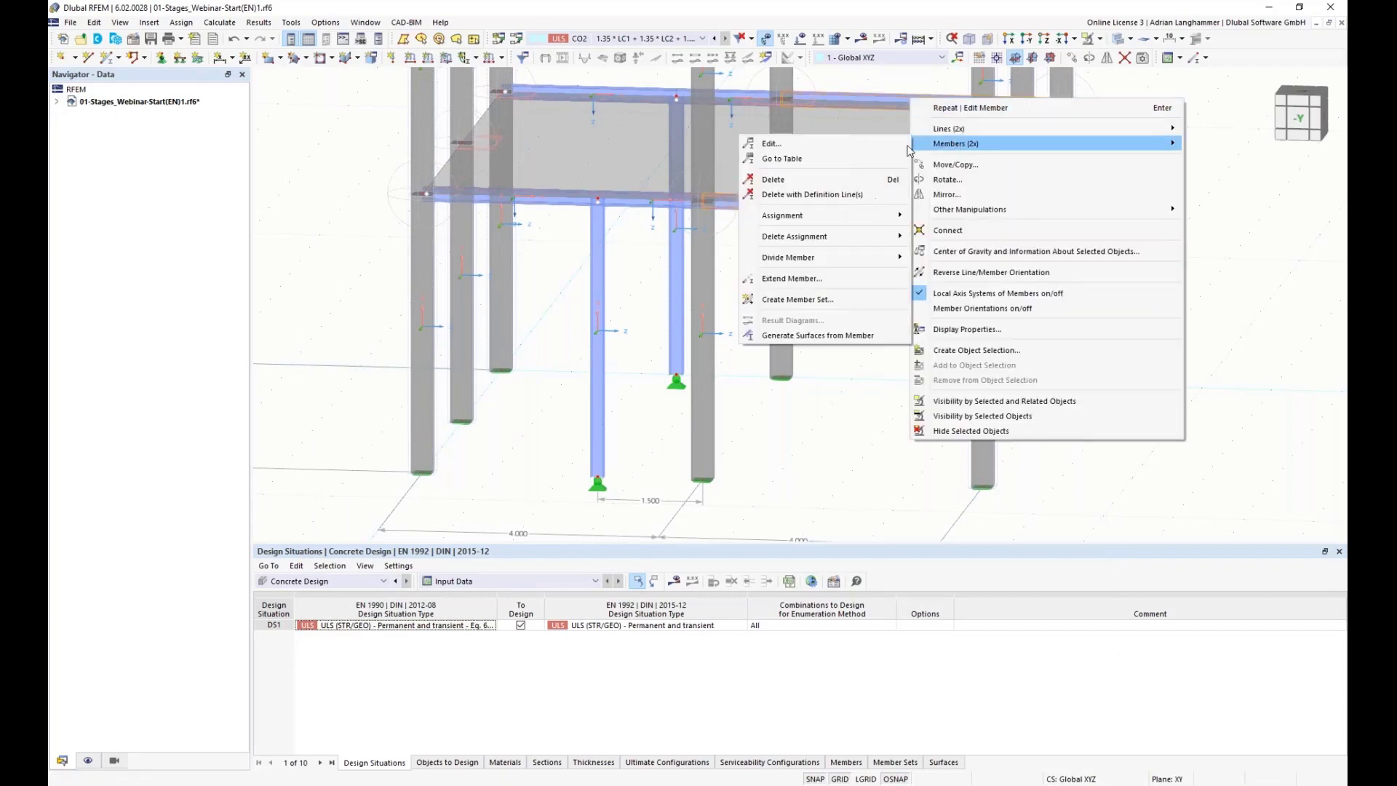
left_click(771, 143)
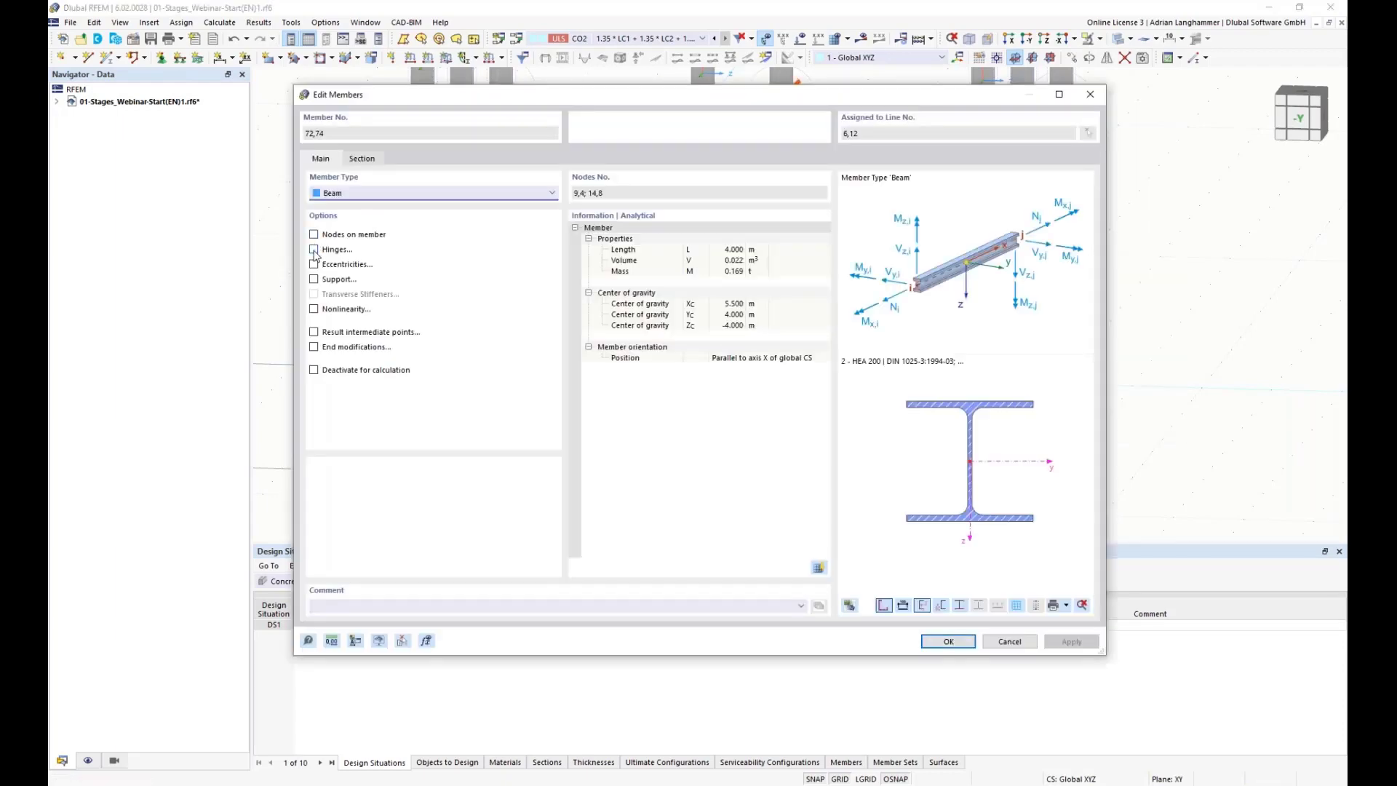
left_click(405, 160)
left_click(372, 248)
left_click(396, 267)
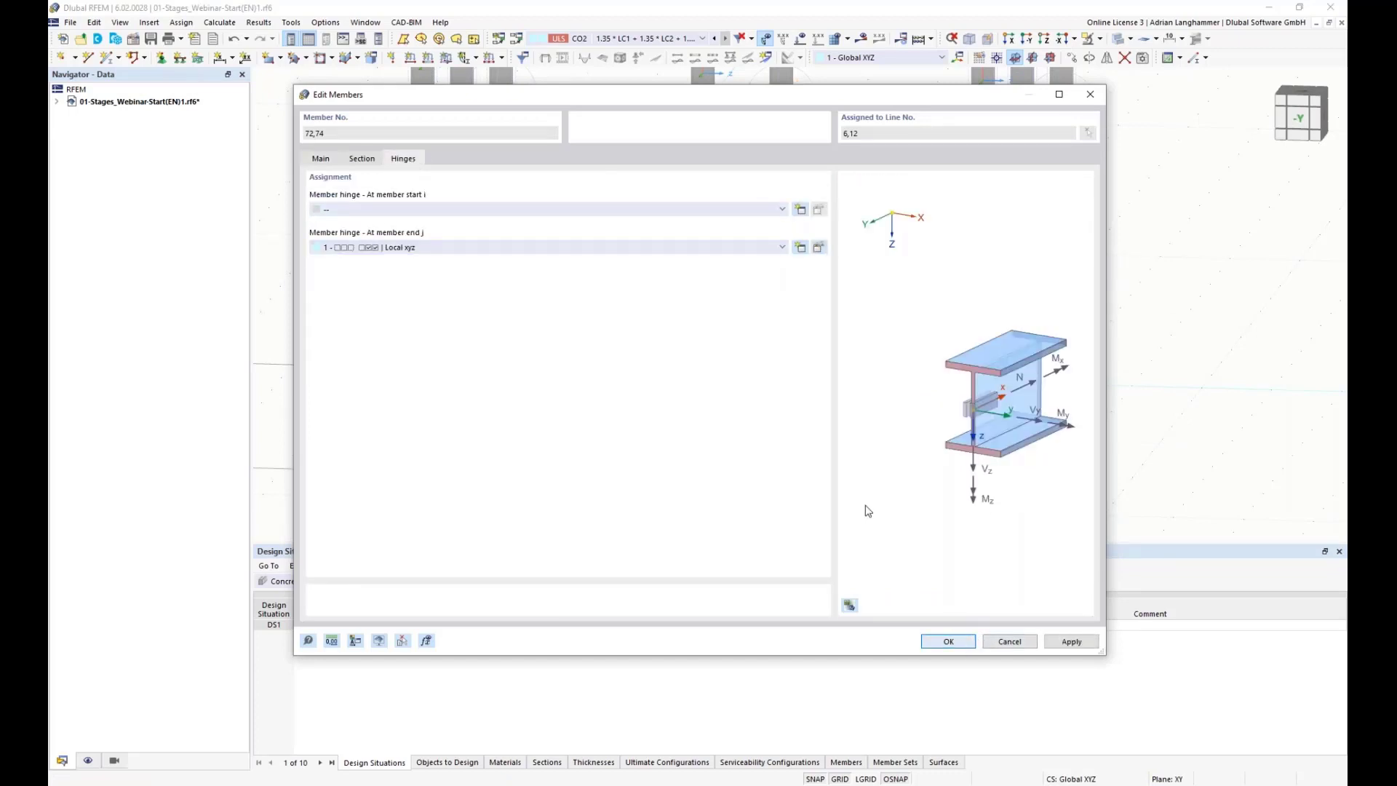
key("Return")
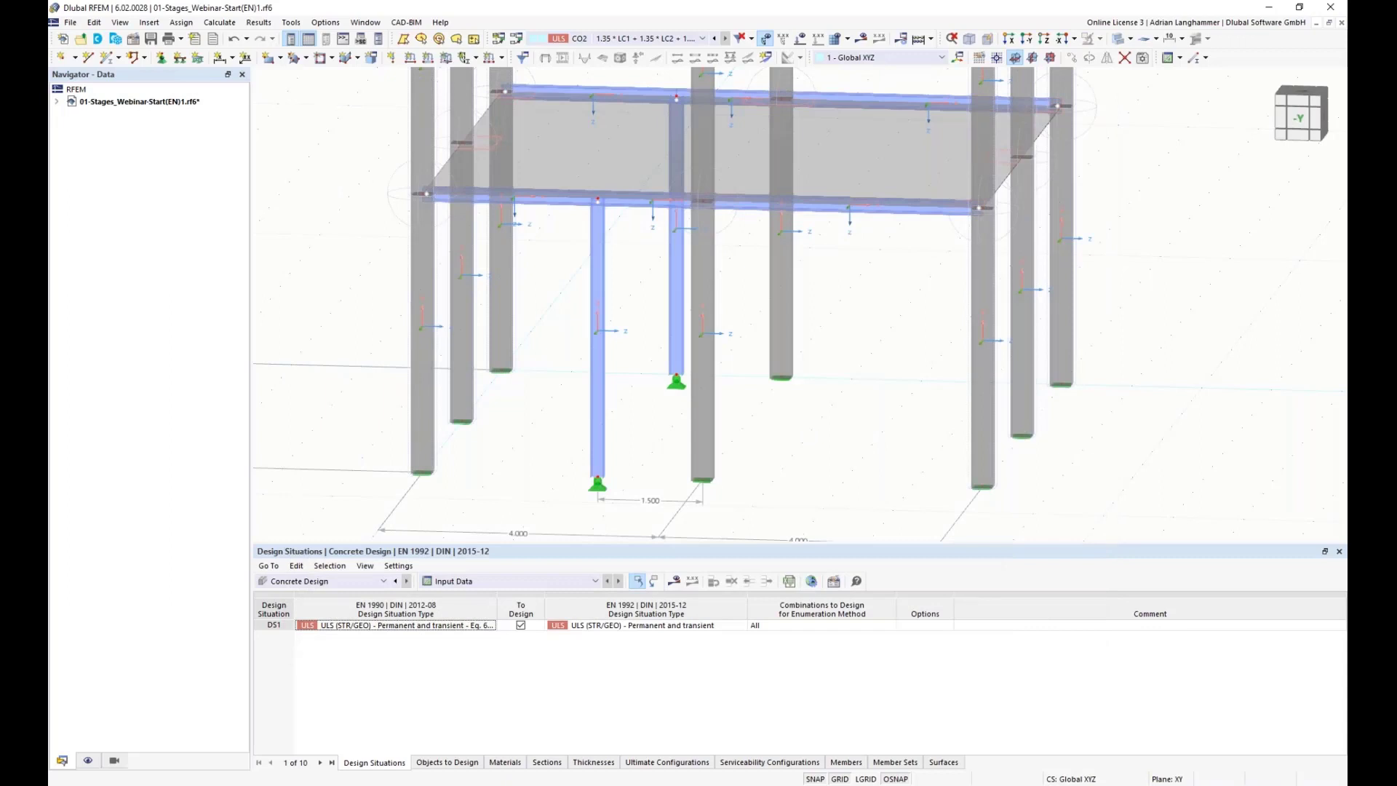
Step: Create a Relative to Section eccentricity, Middle-Top alignment with transverse offset from surface 1 bottom, for the six beams' start
middle_click_drag(658, 295, 670, 309)
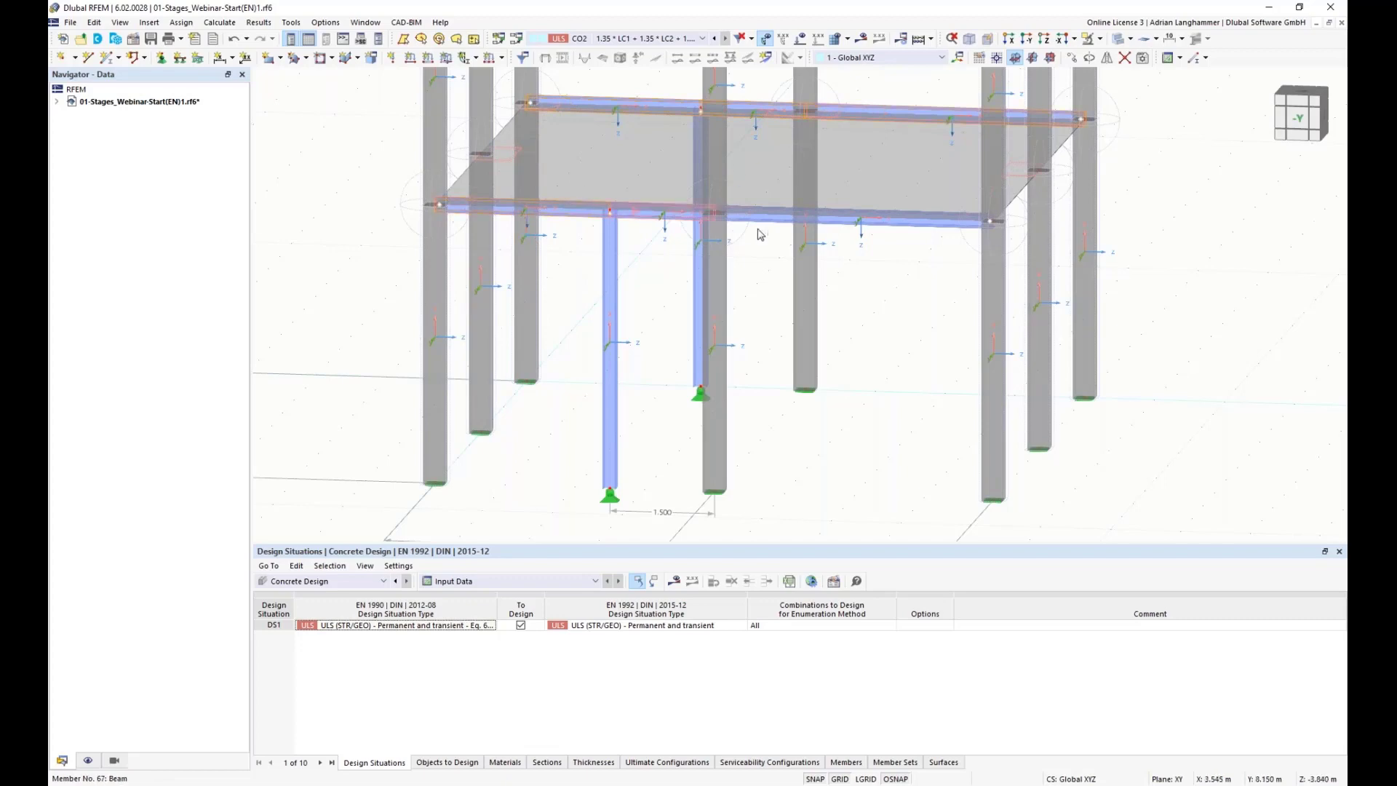
right_click(781, 224)
mouse_move(1039, 265)
left_click(1082, 265)
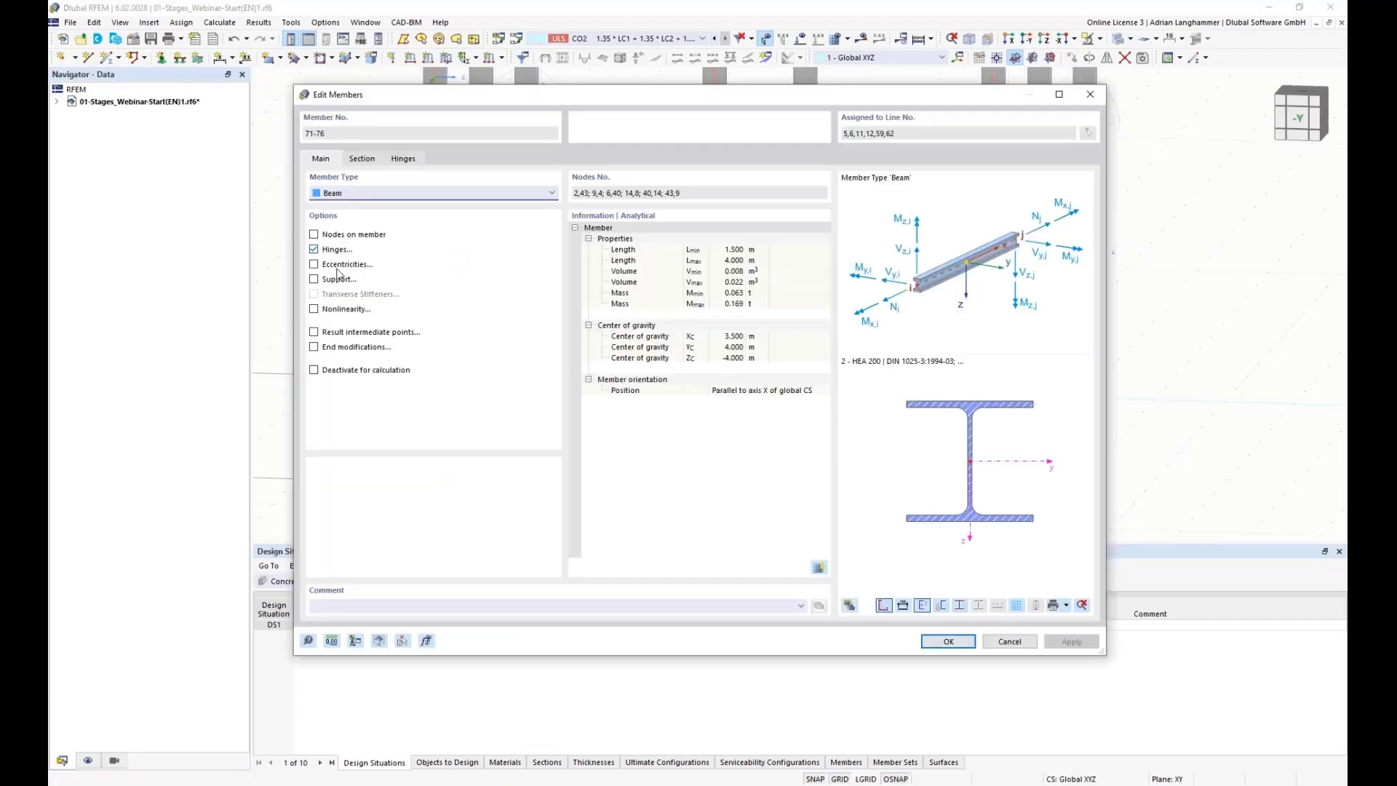
left_click(313, 264)
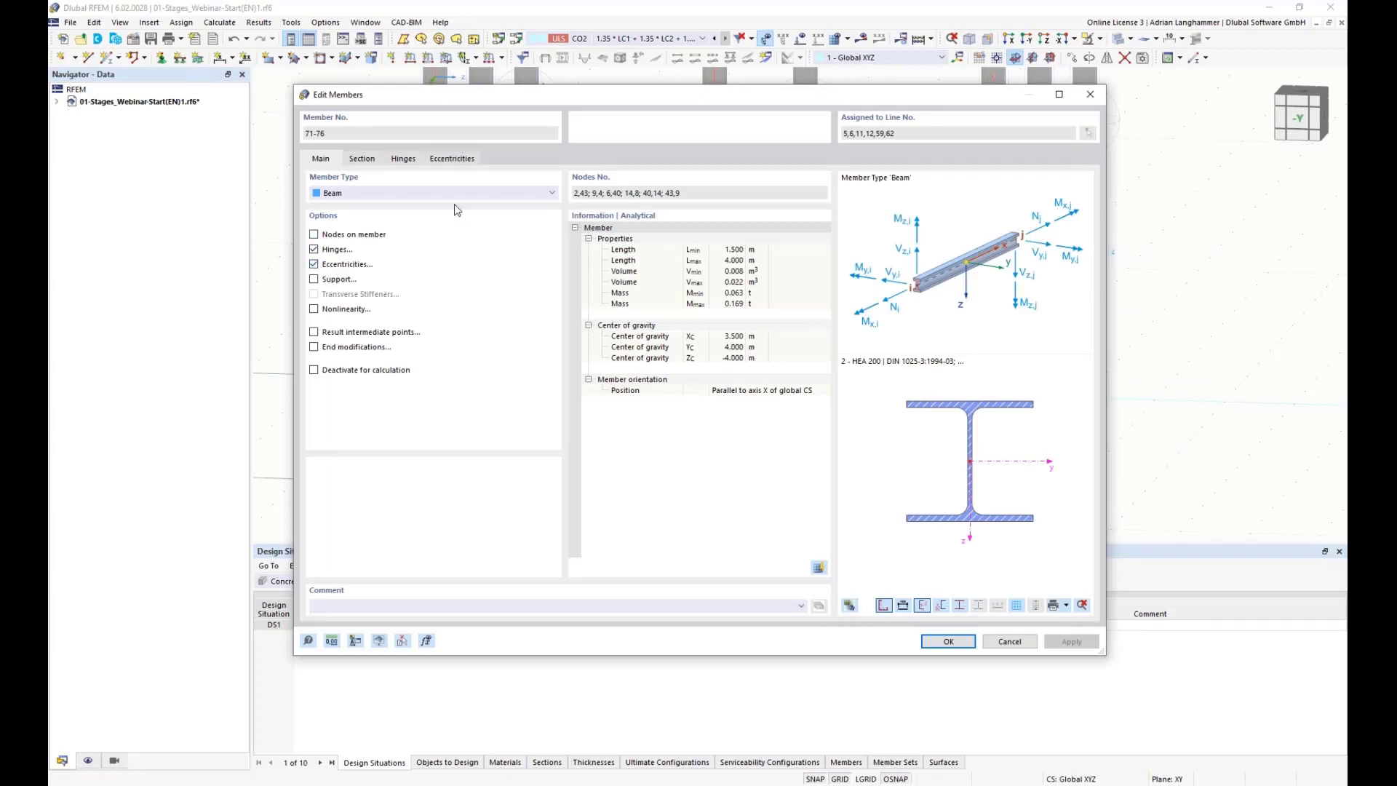
left_click(453, 159)
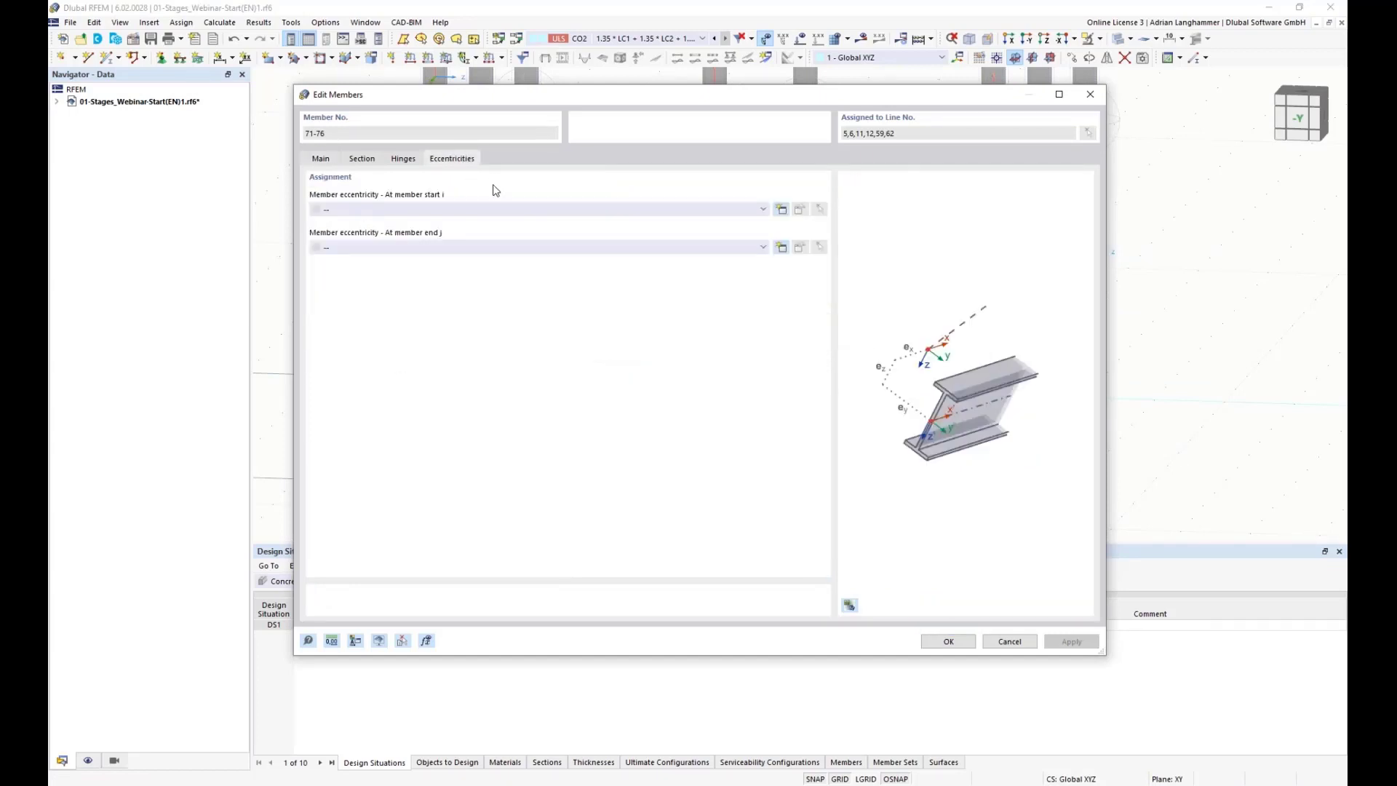
left_click(762, 211)
left_click(762, 211)
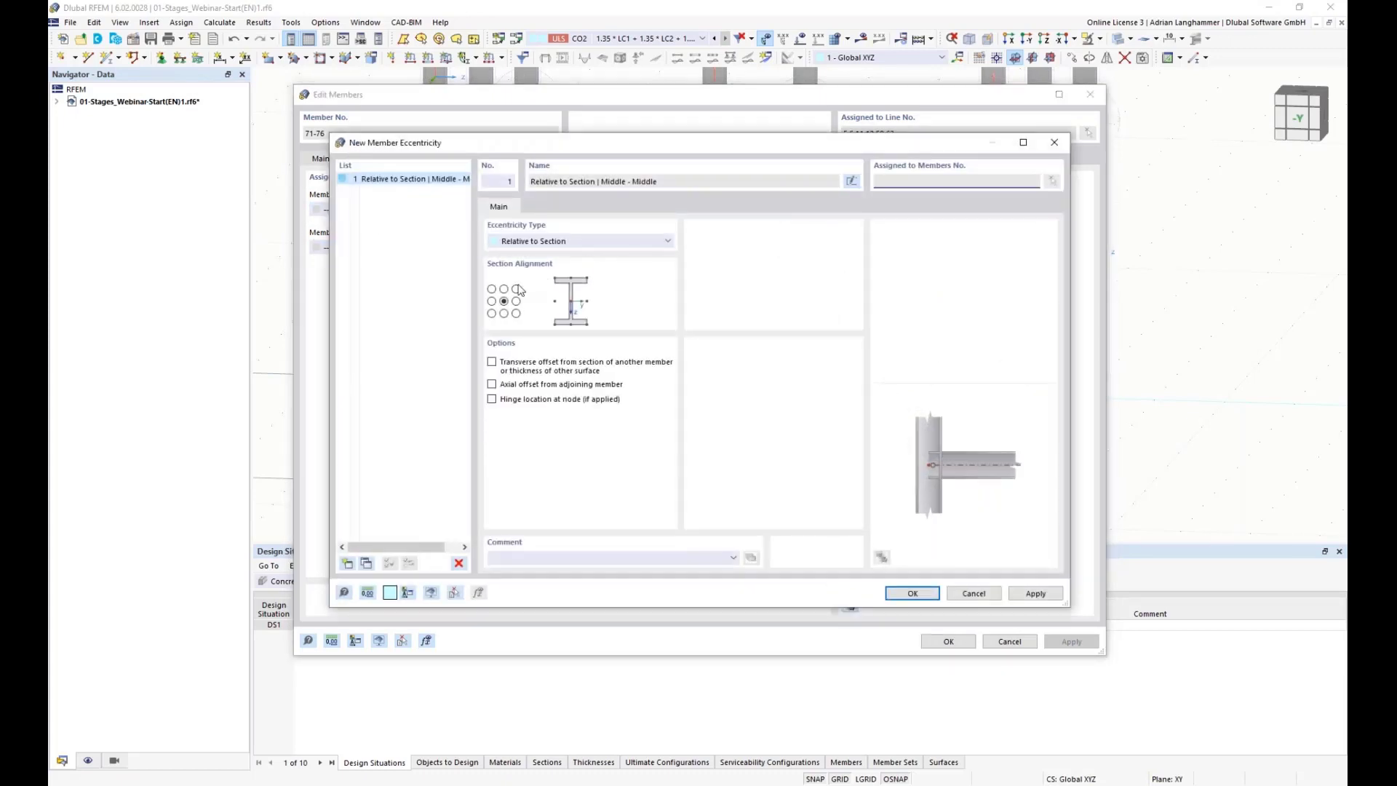
left_click(505, 289)
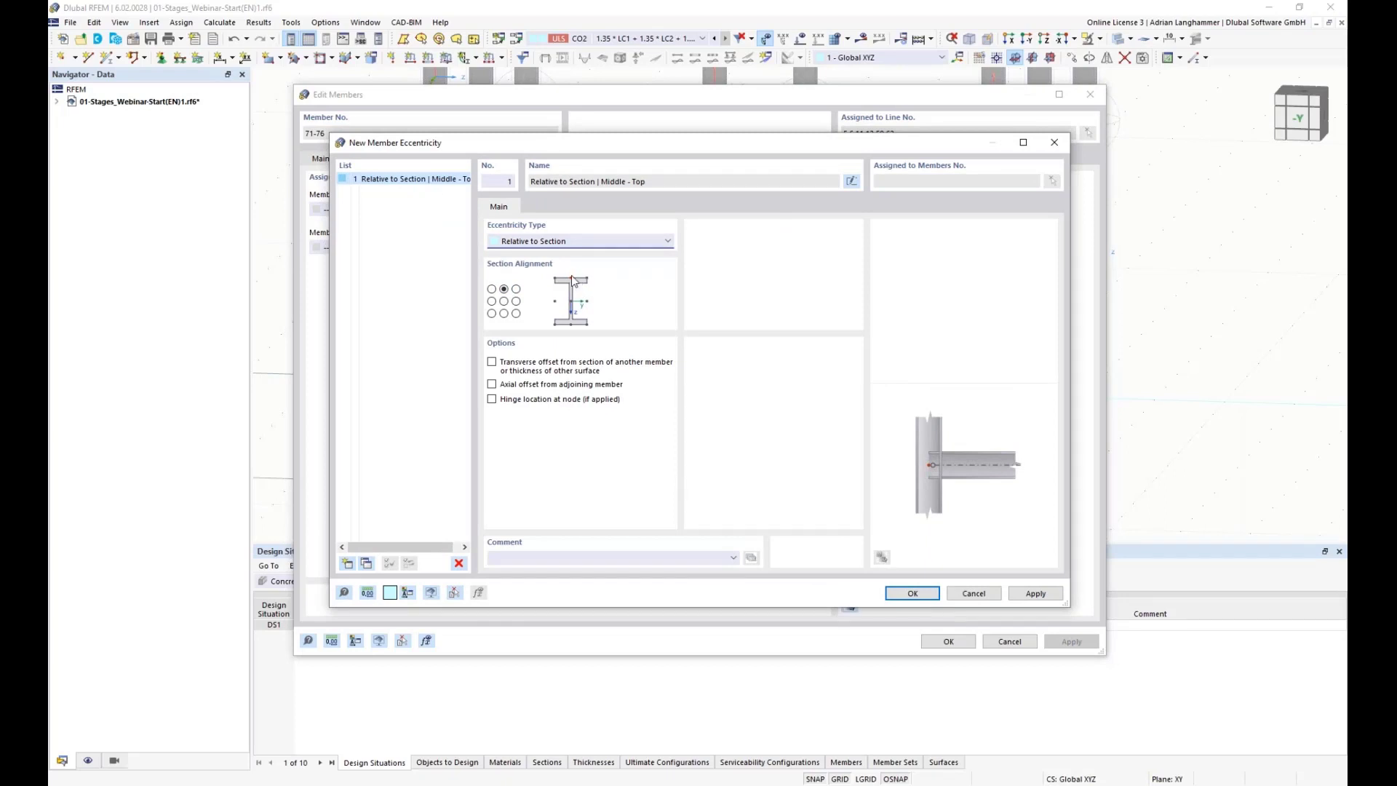
left_click(492, 362)
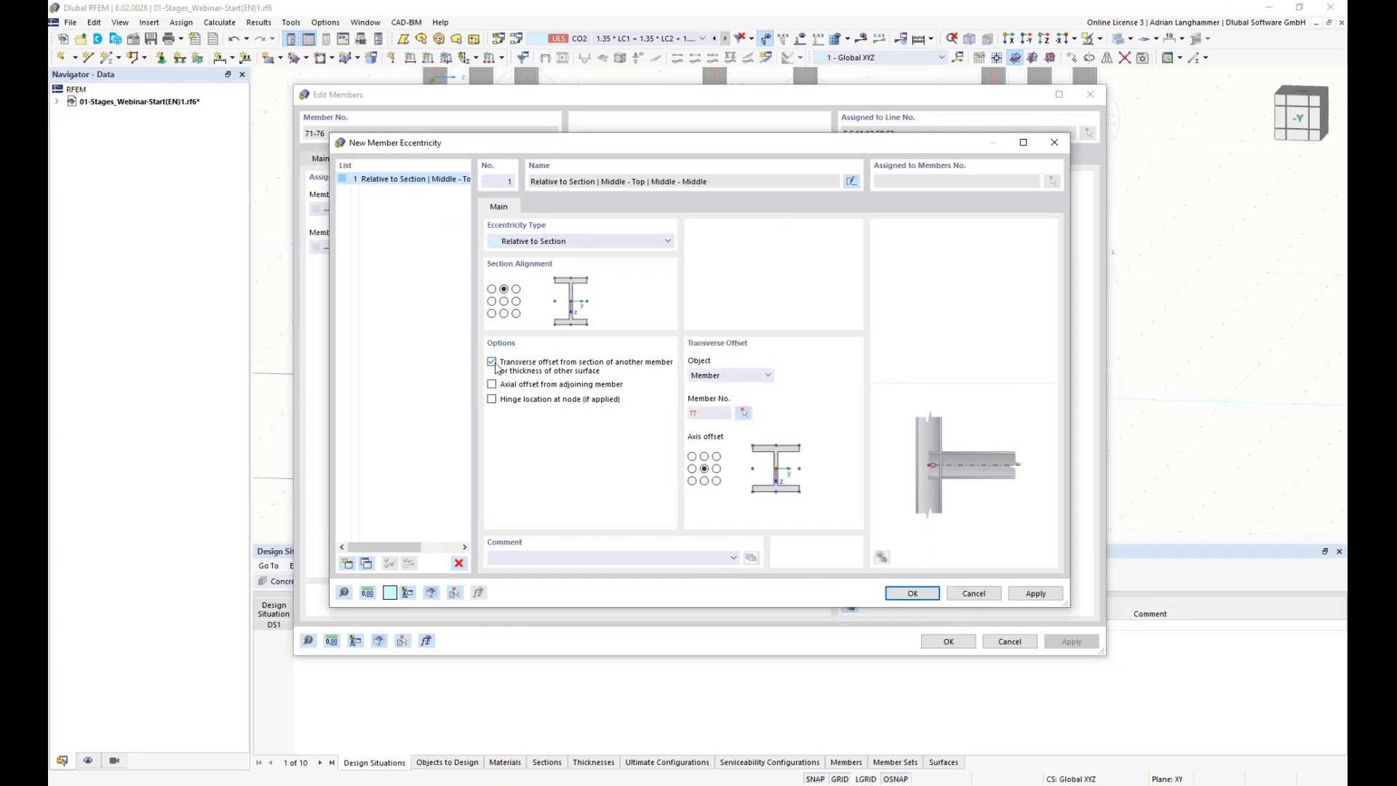
left_click(768, 376)
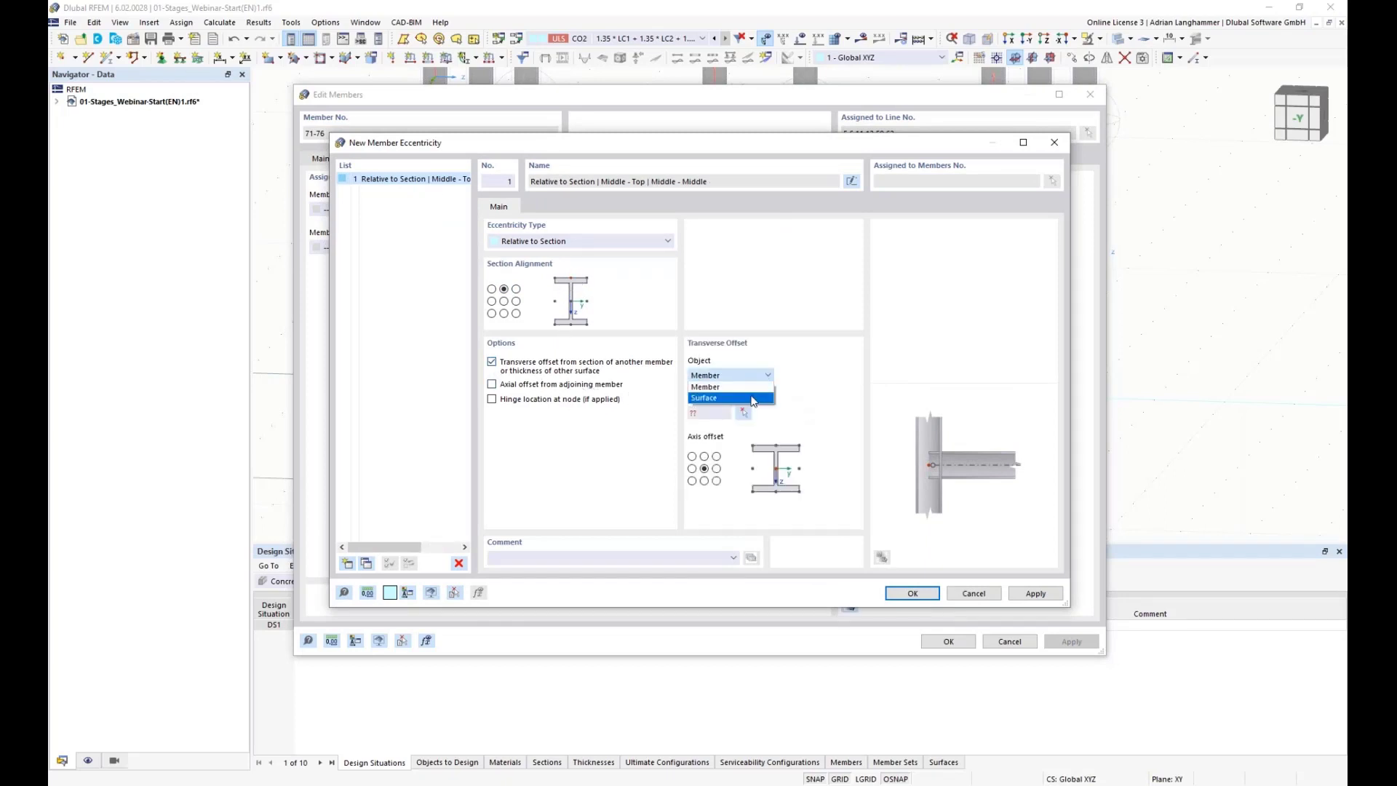
left_click(749, 396)
left_click(705, 480)
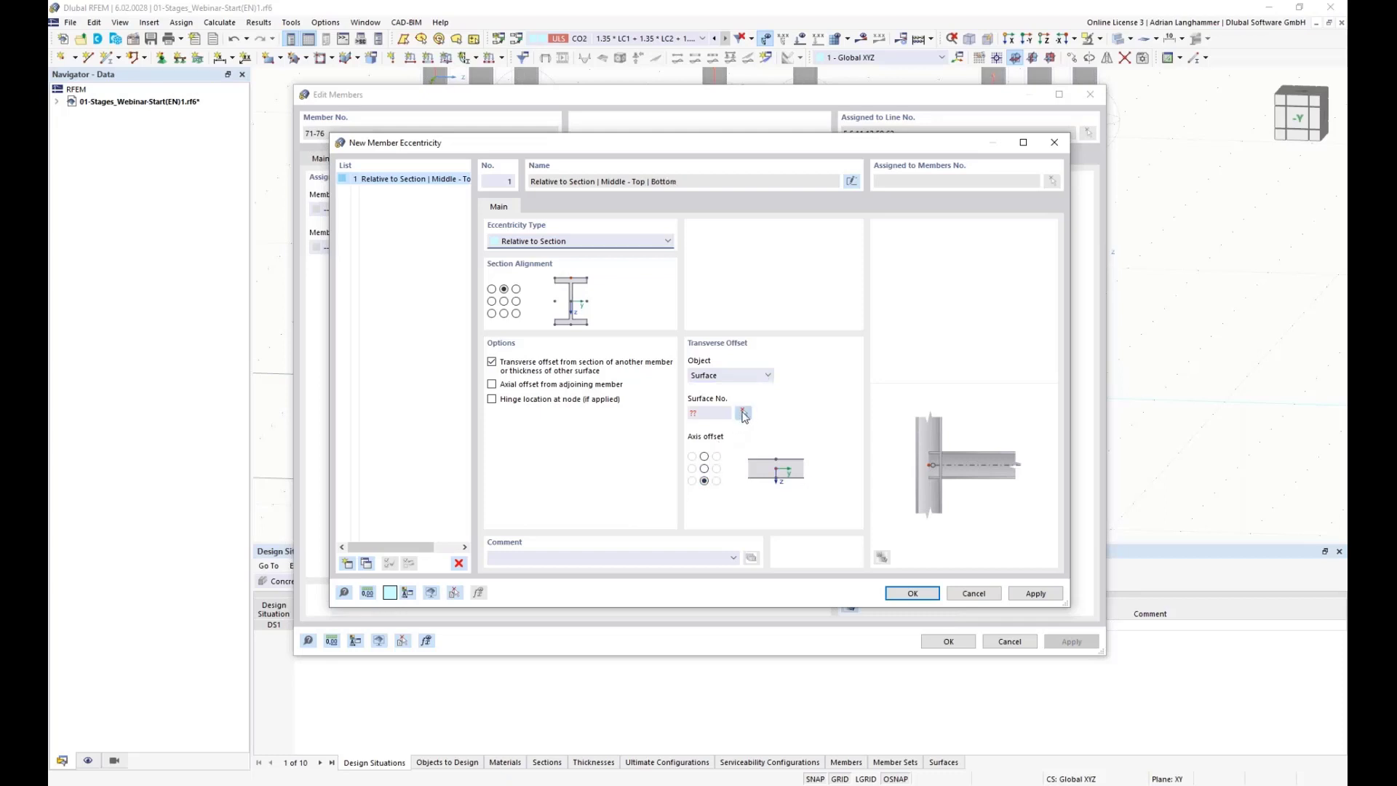
left_click(742, 413)
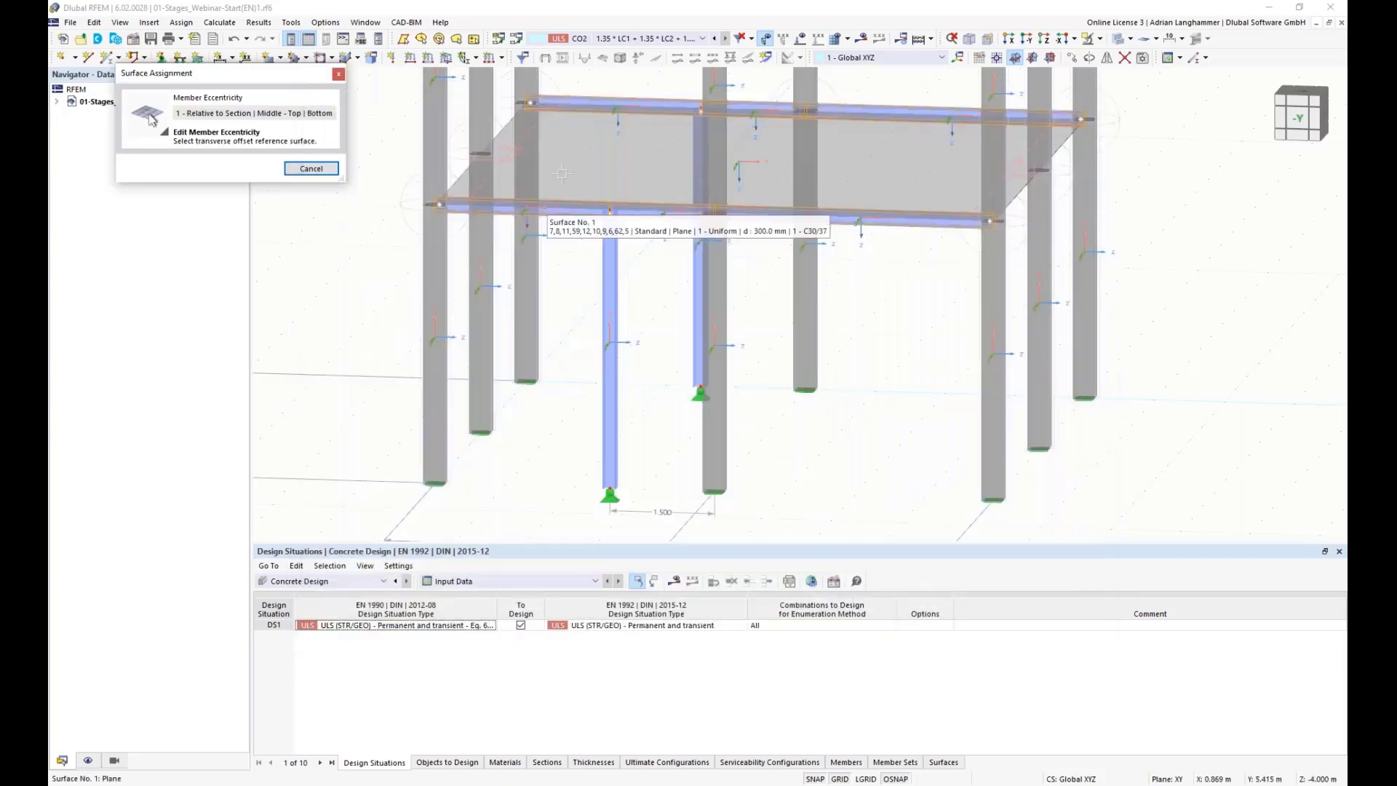
left_click(363, 207)
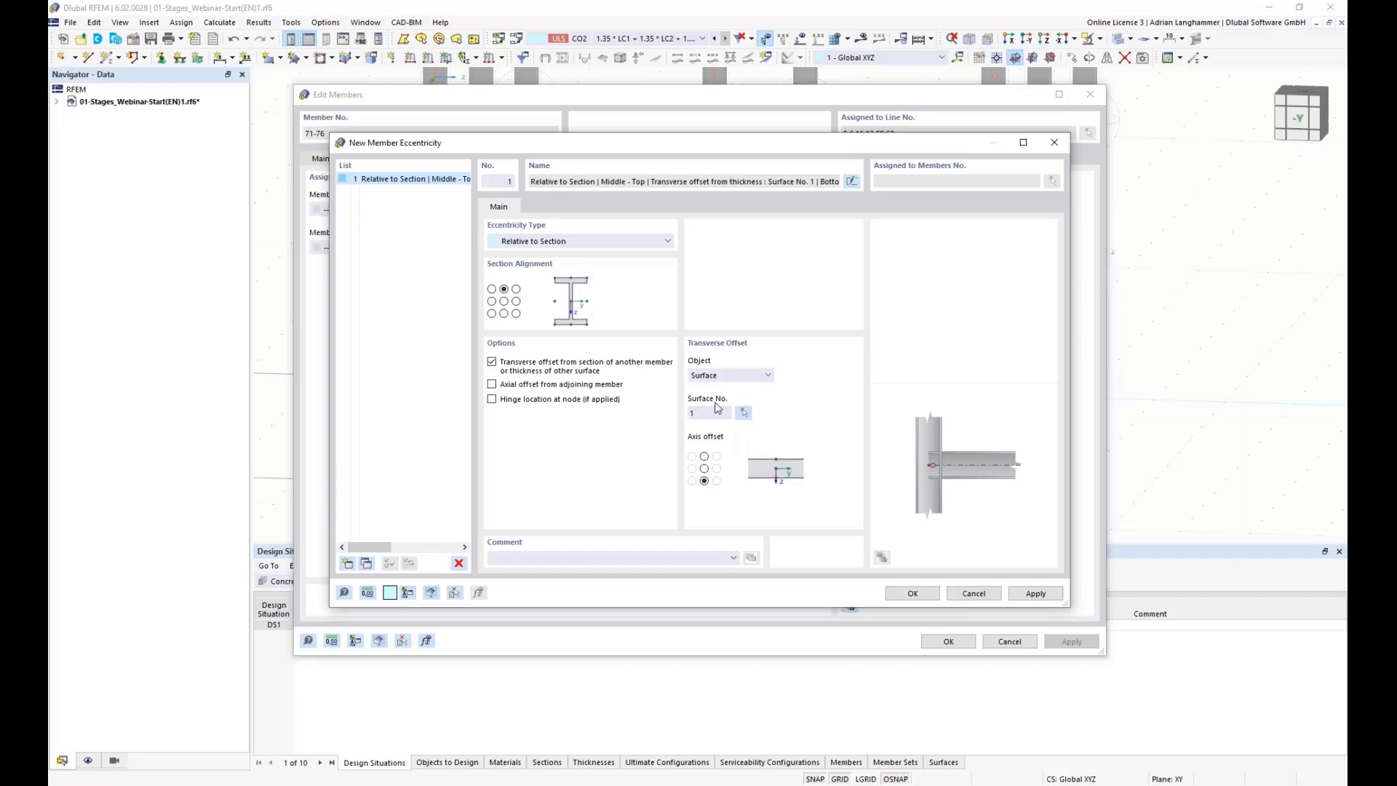
left_click(912, 593)
key("Return")
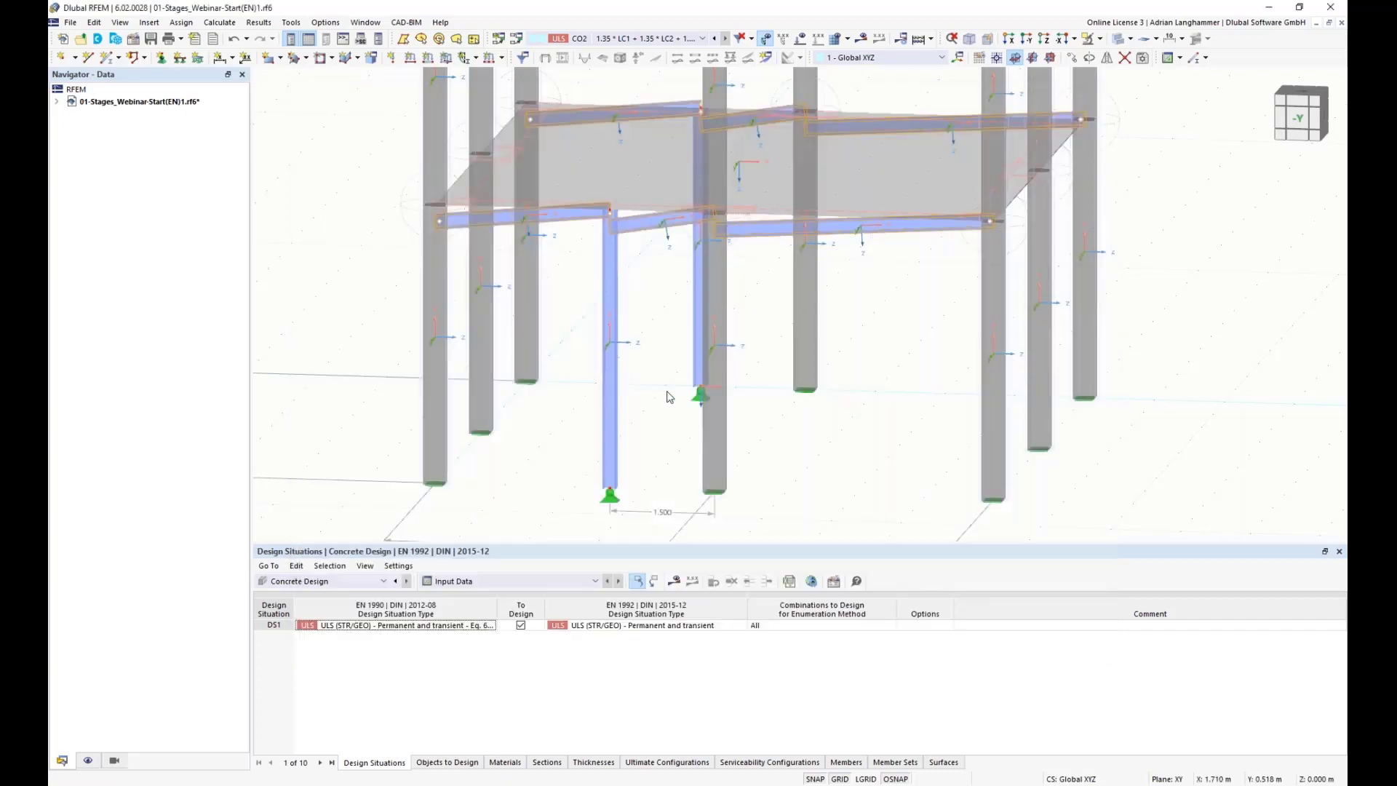
Step: Assign the same member eccentricity 1 at the member end of the six steel beams
right_click(566, 222)
mouse_move(822, 262)
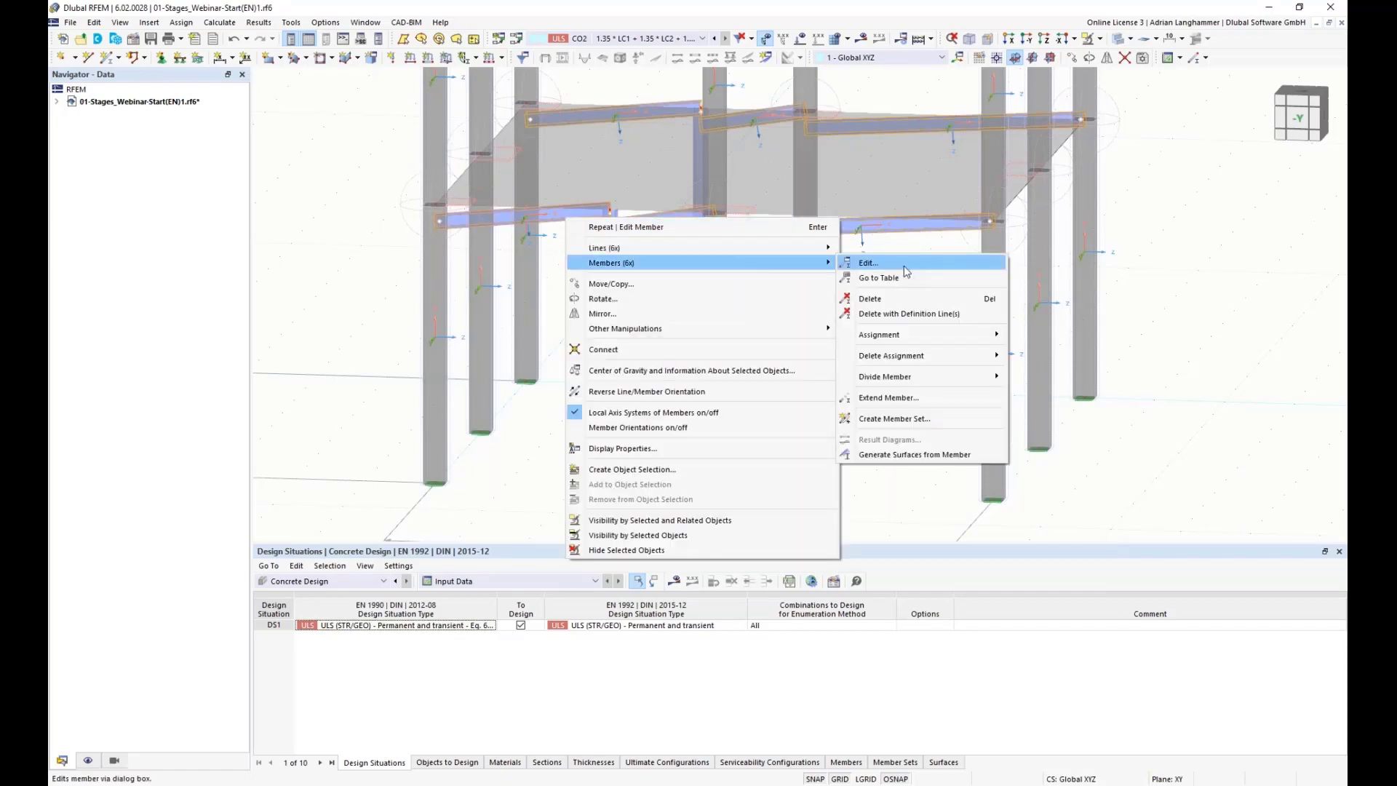
left_click(905, 268)
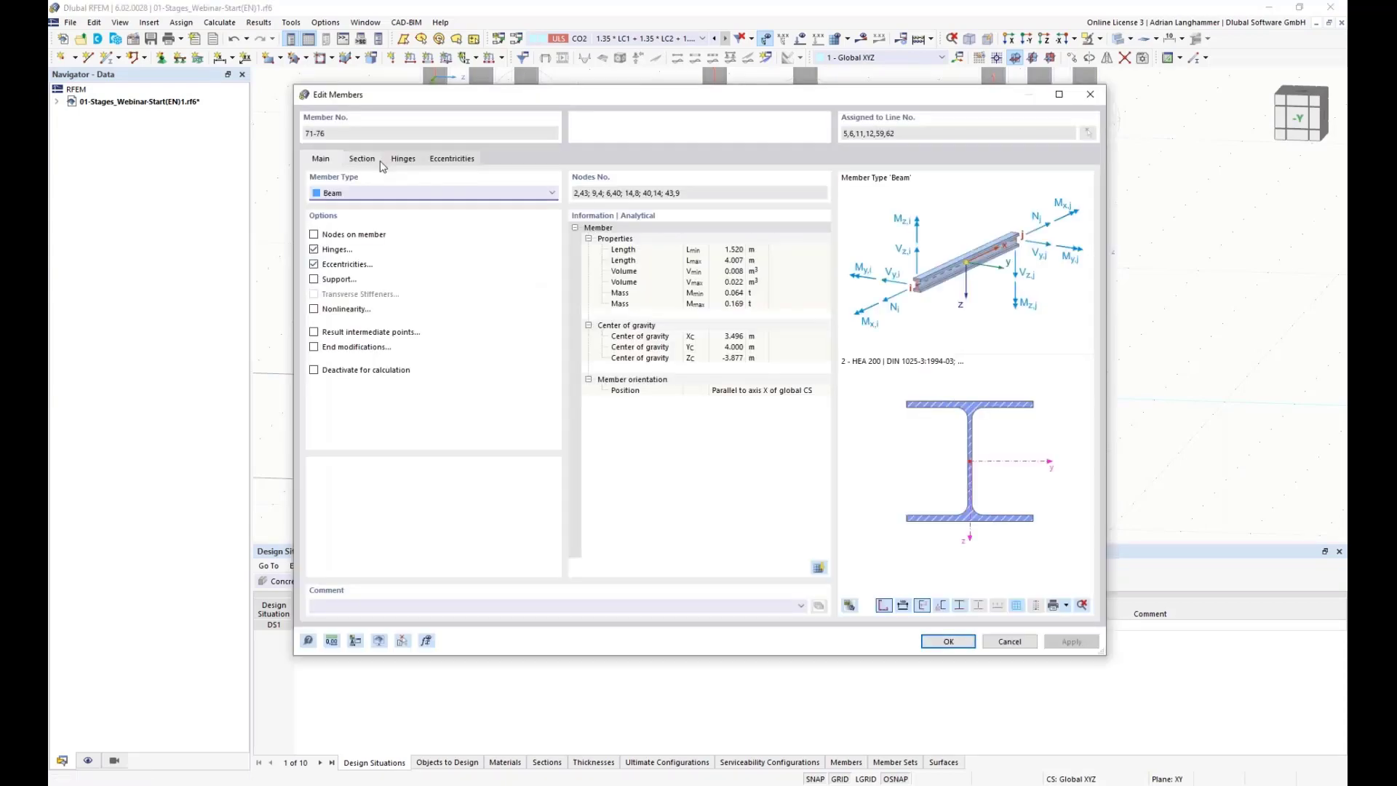
left_click(443, 158)
left_click(451, 247)
left_click(437, 270)
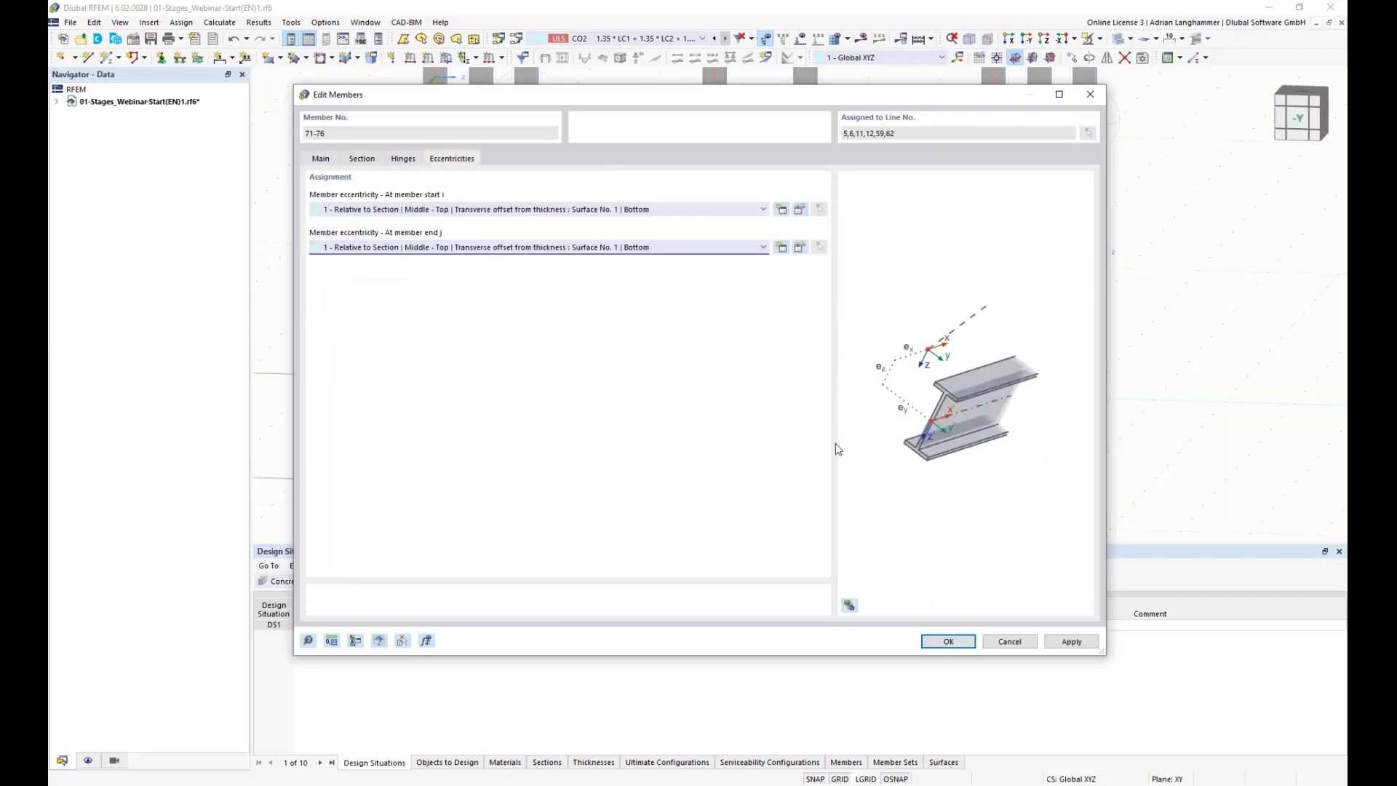
left_click(946, 642)
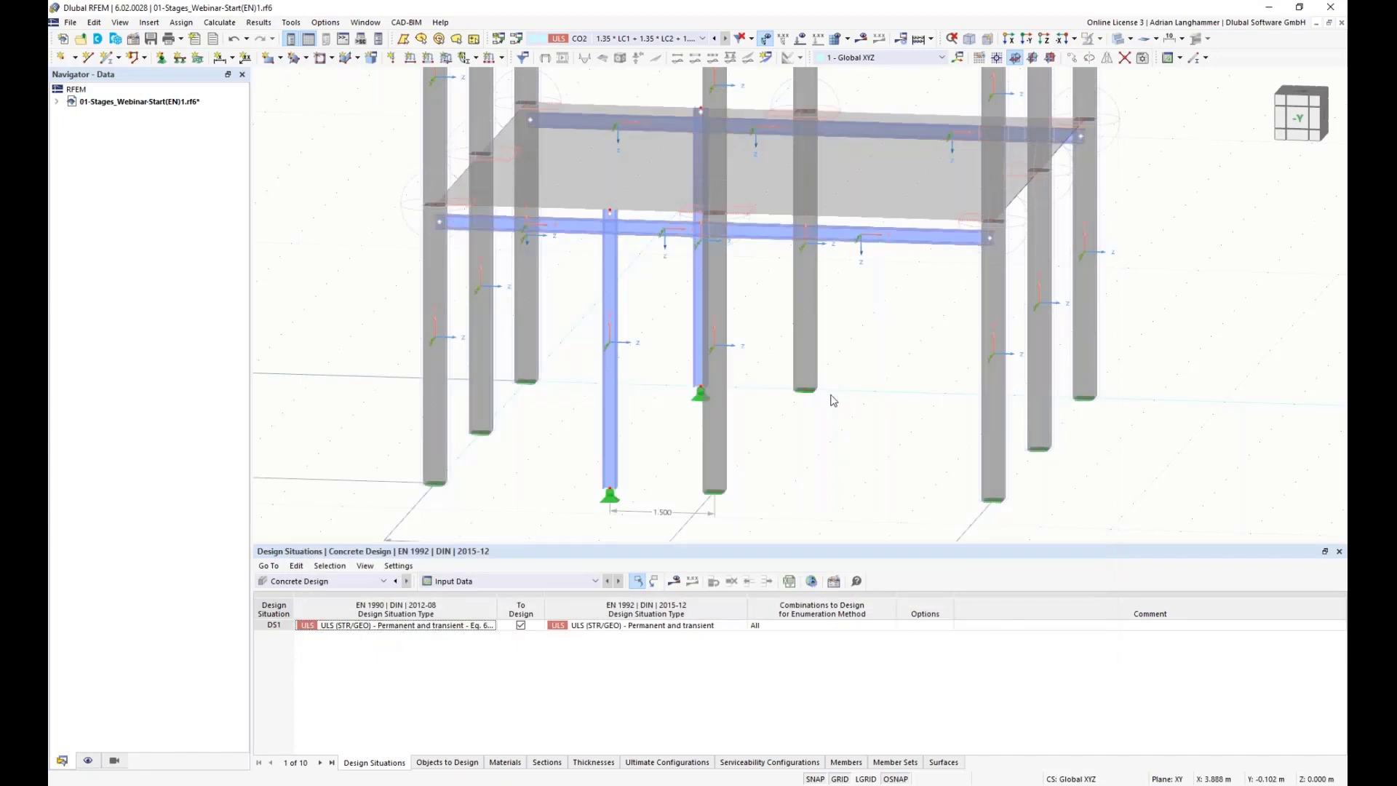
Step: Open the two steel columns for editing and enable member eccentricities for them
middle_click_drag(570, 305, 598, 237)
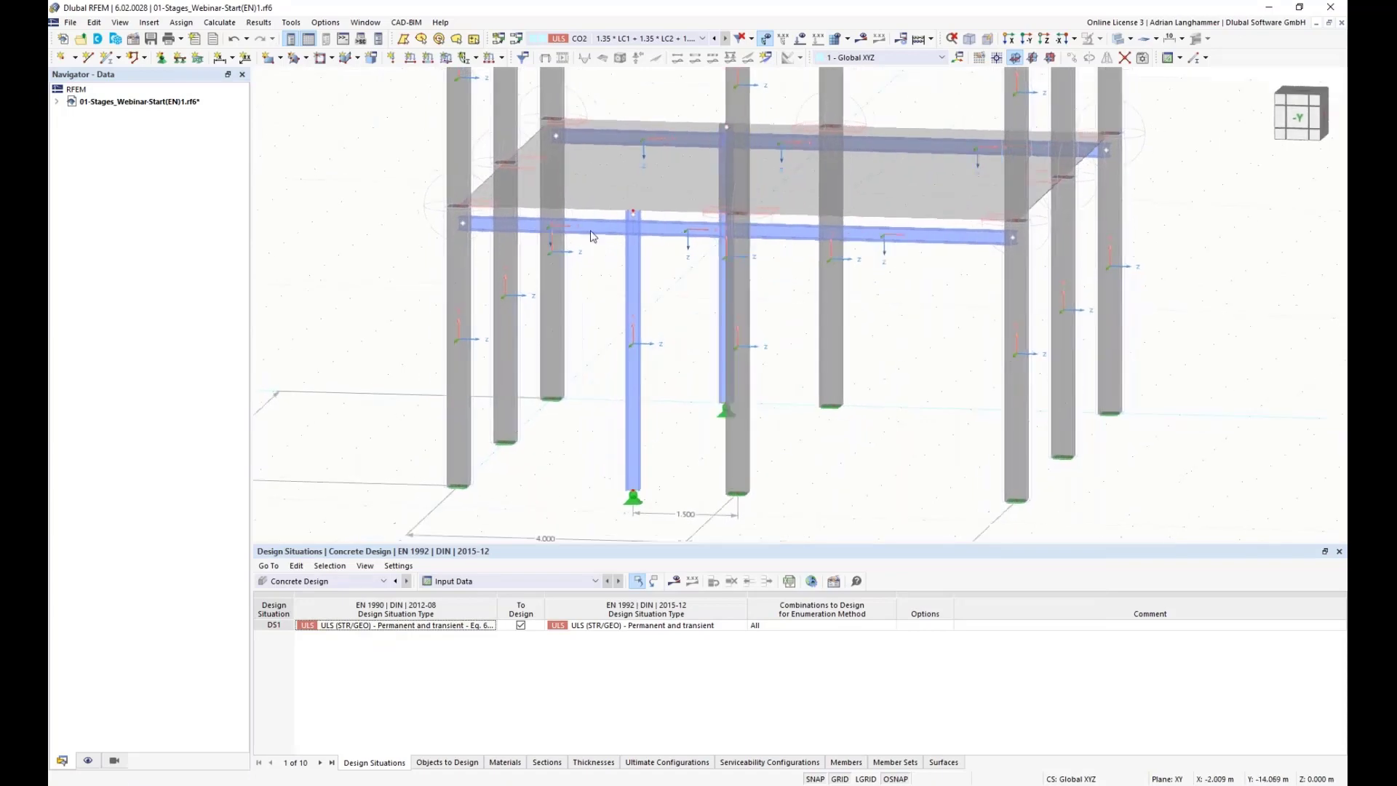
middle_click_drag(608, 331, 633, 298)
left_click(642, 292)
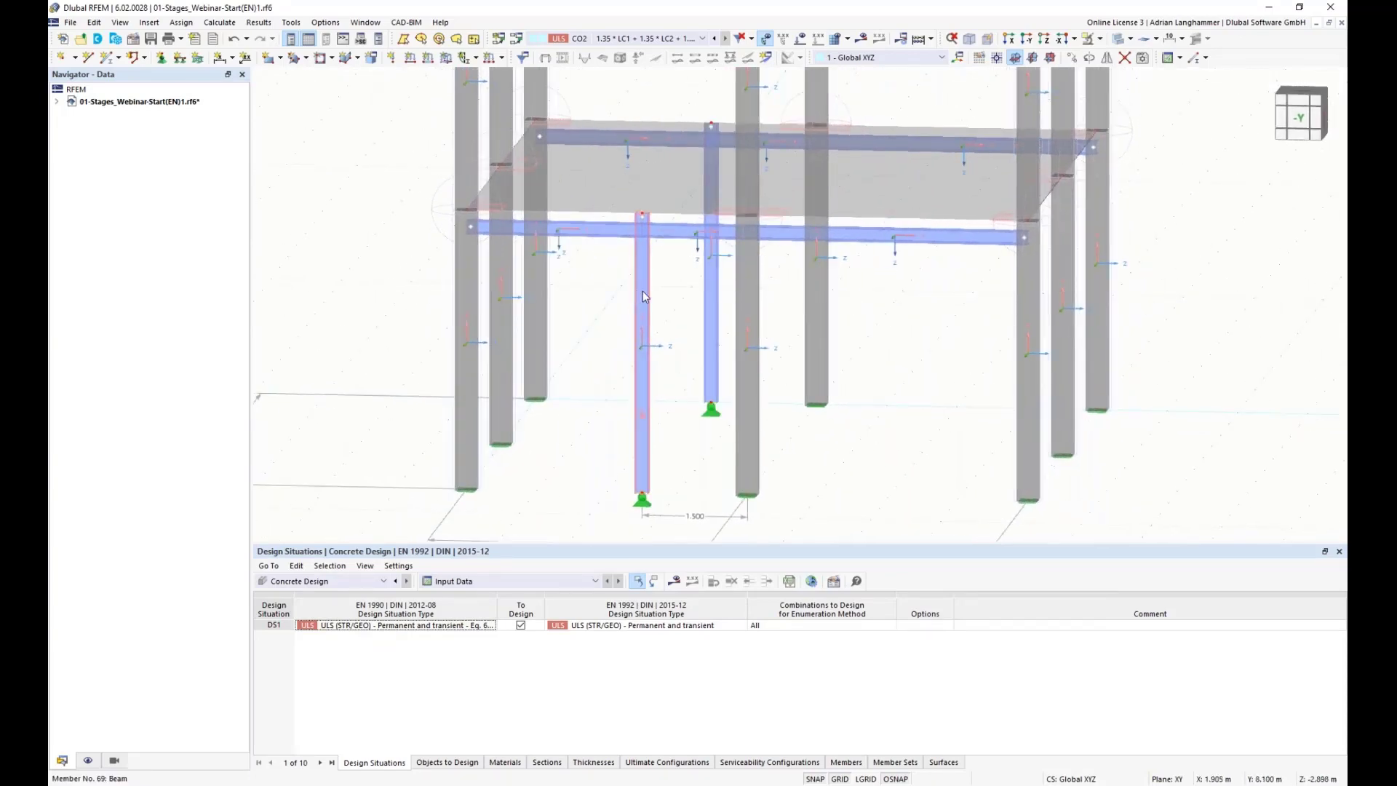
right_click(712, 286)
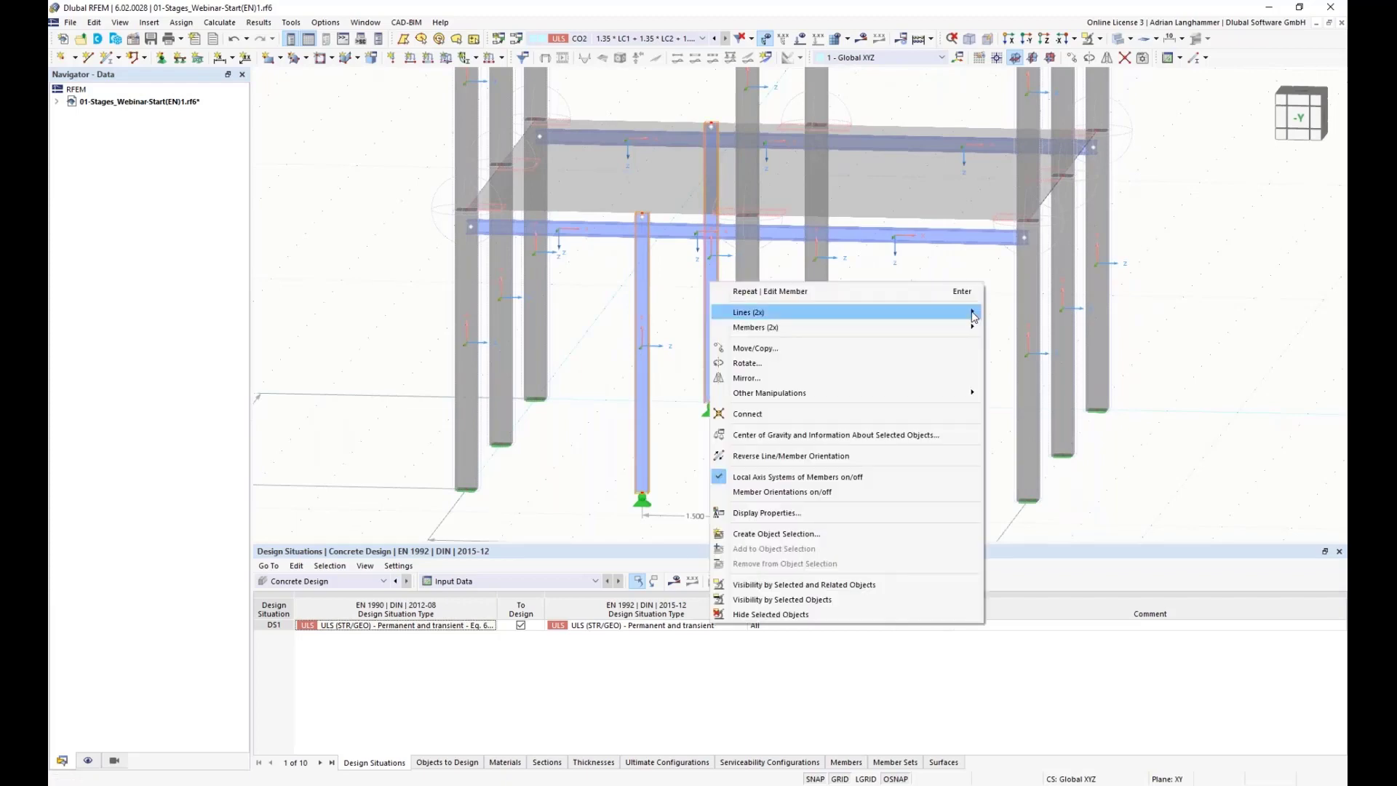
mouse_move(953, 327)
mouse_move(893, 337)
left_click(1011, 327)
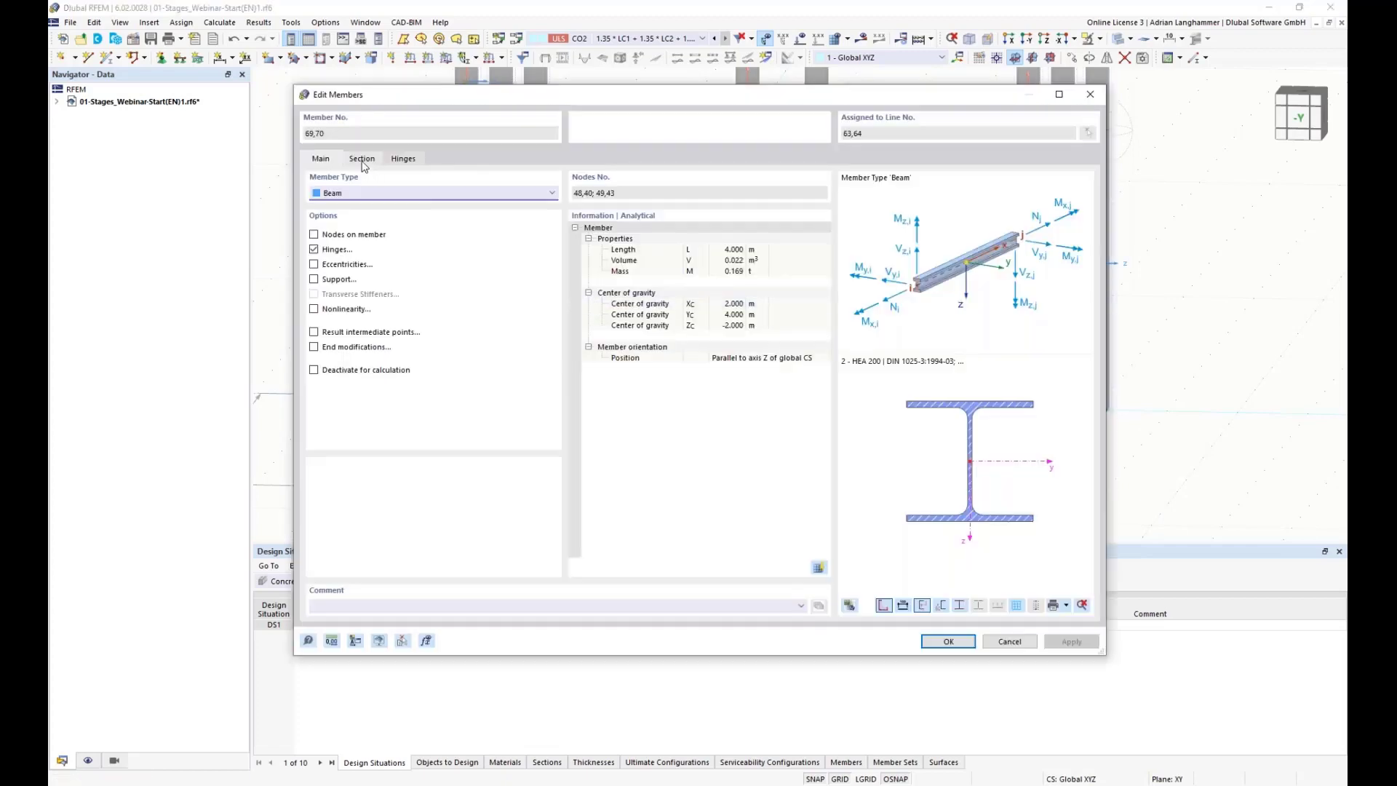
left_click(314, 264)
left_click(450, 158)
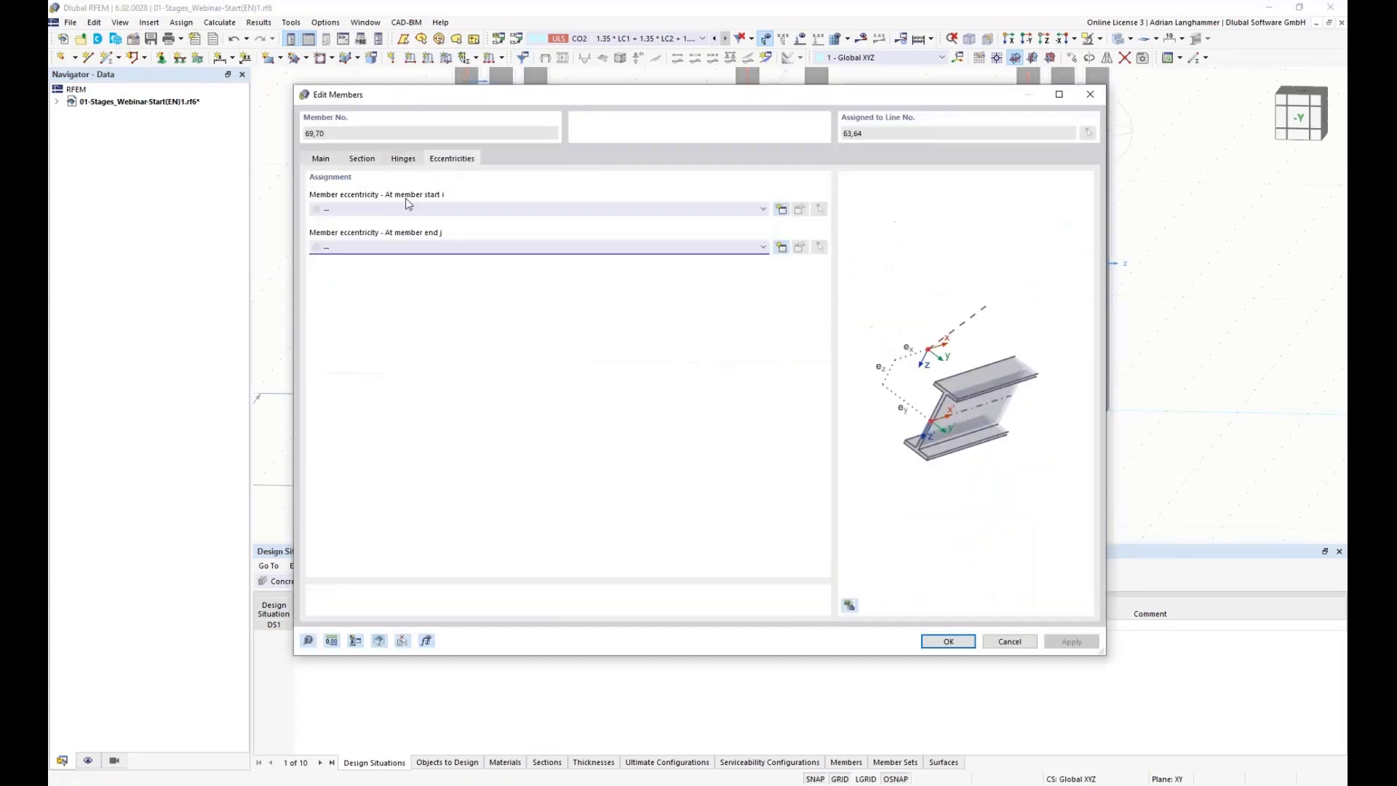
left_click(780, 209)
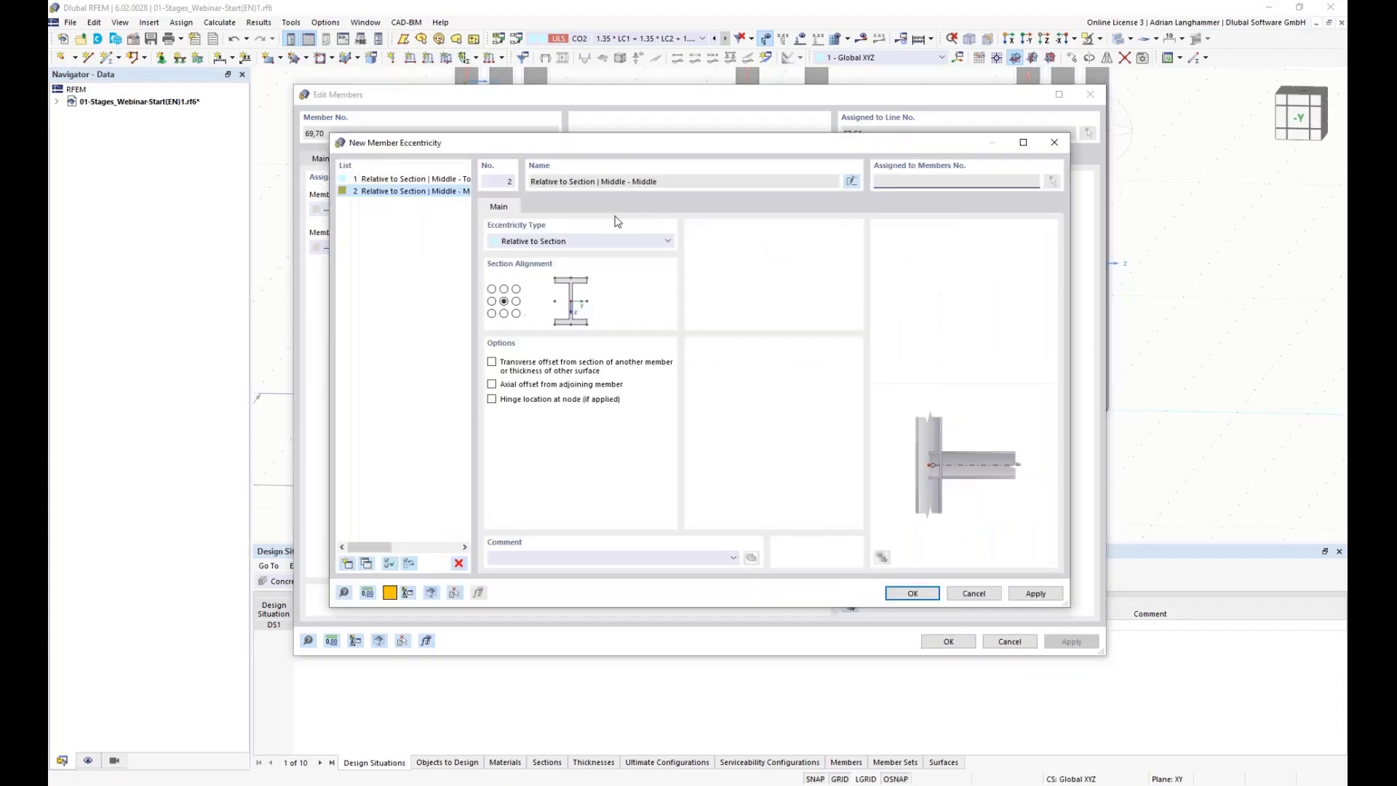
left_click(1054, 142)
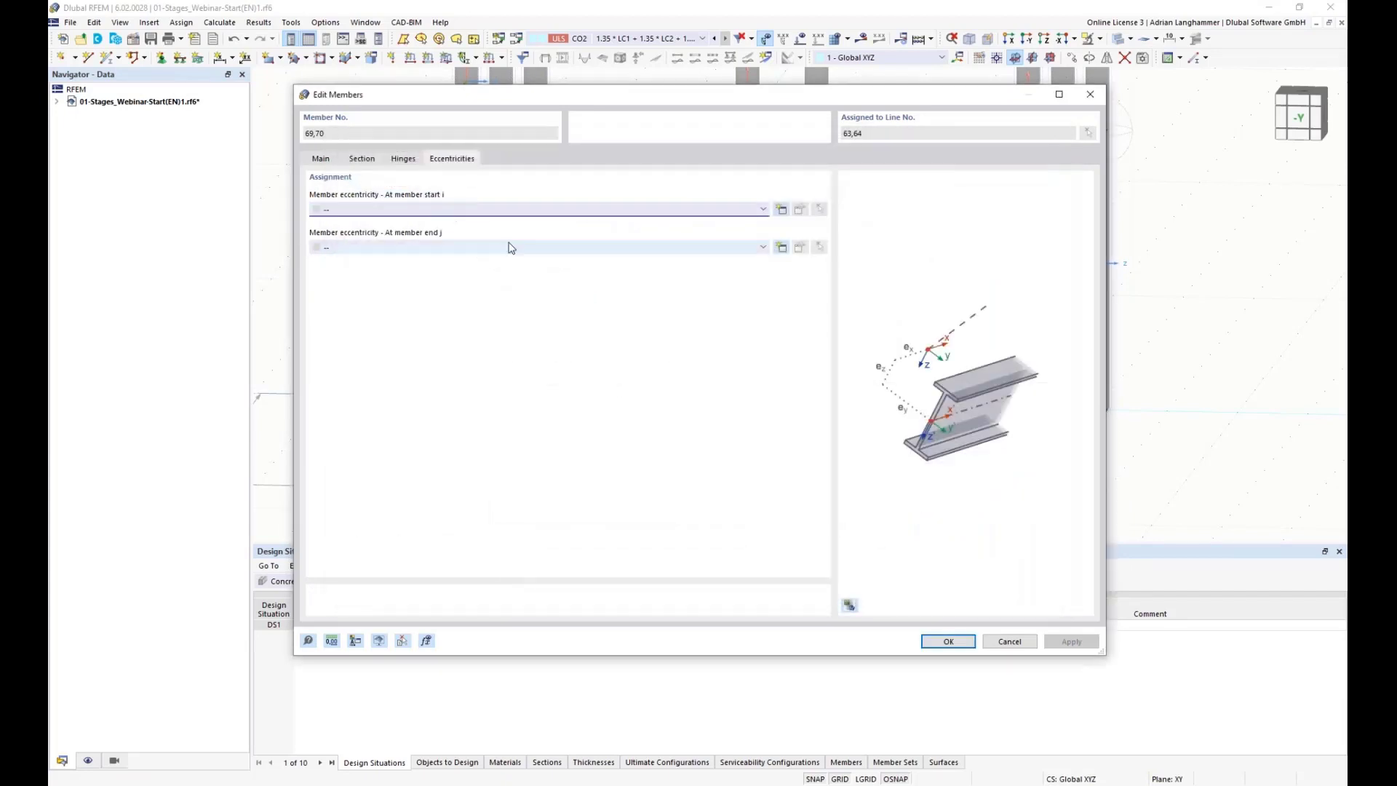
Step: Create a Relative to Section eccentricity at the columns' end with transverse offset from member 73, bottom-middle axis offset, and apply it
left_click(781, 247)
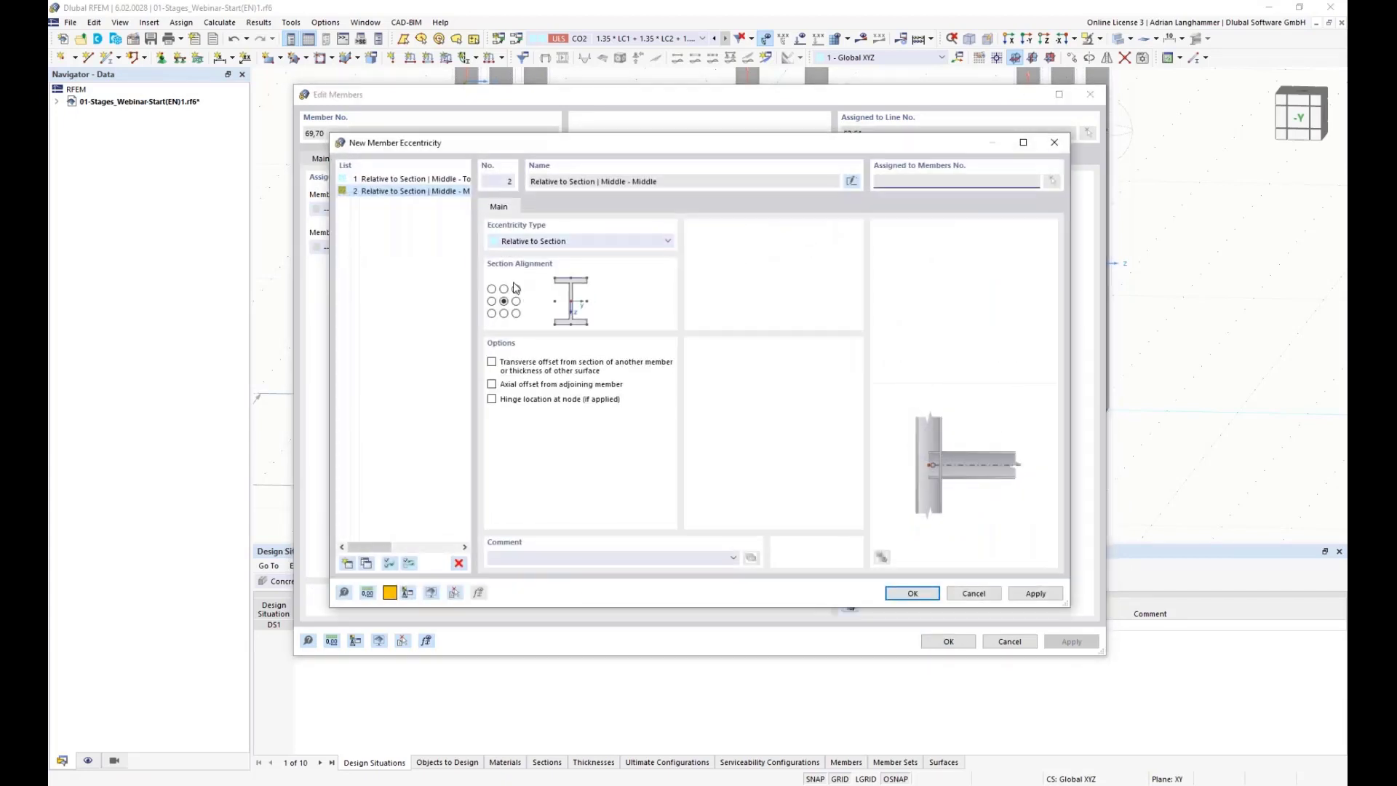
left_click(492, 362)
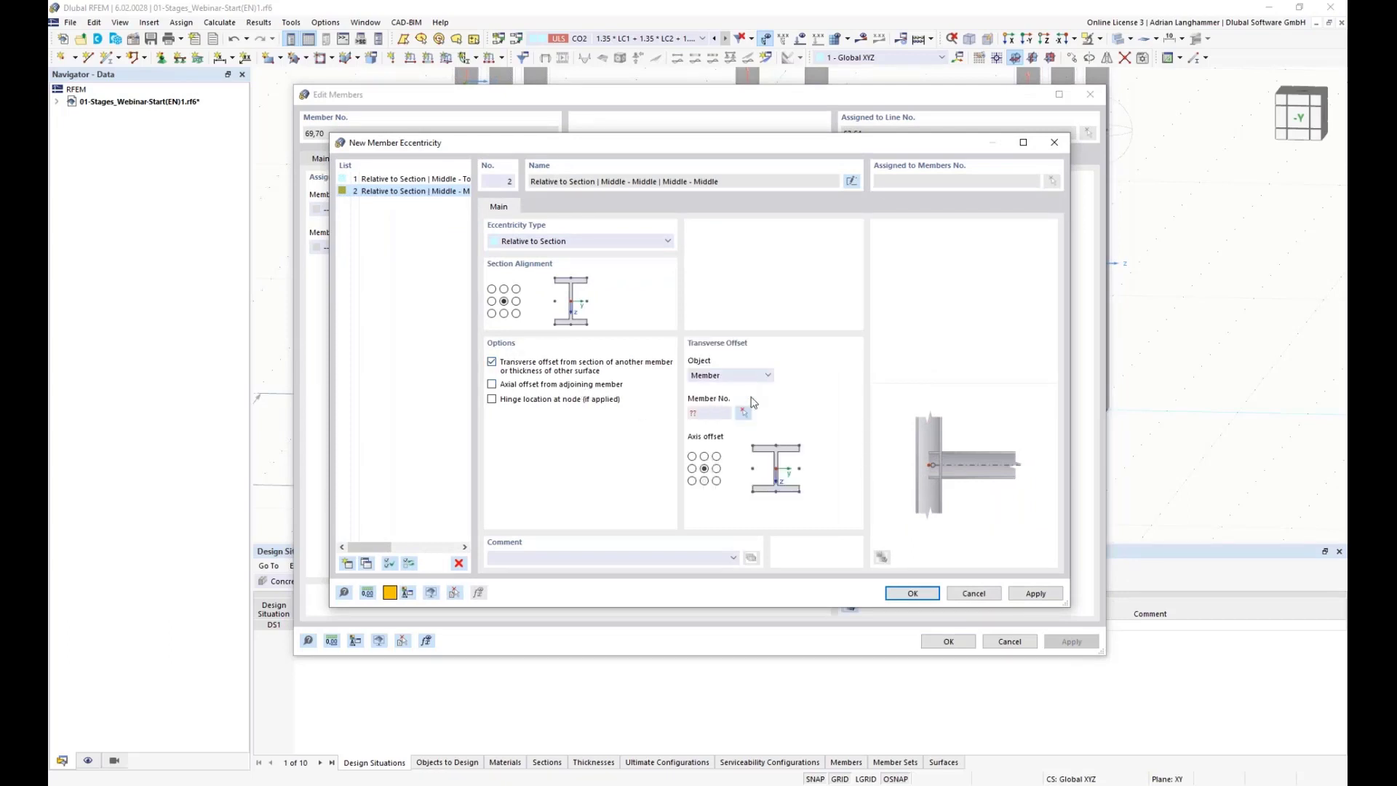
left_click(742, 413)
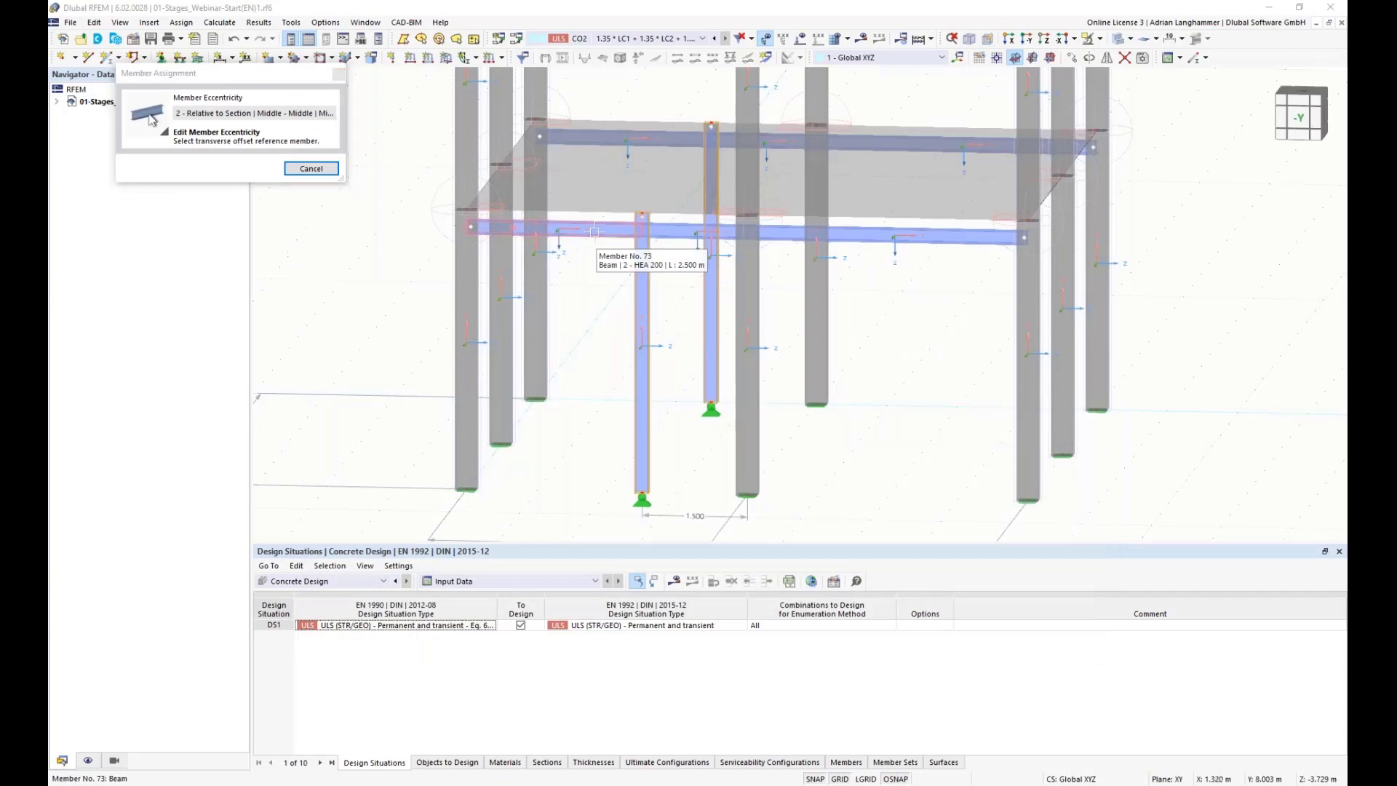
left_click(594, 231)
left_click(704, 481)
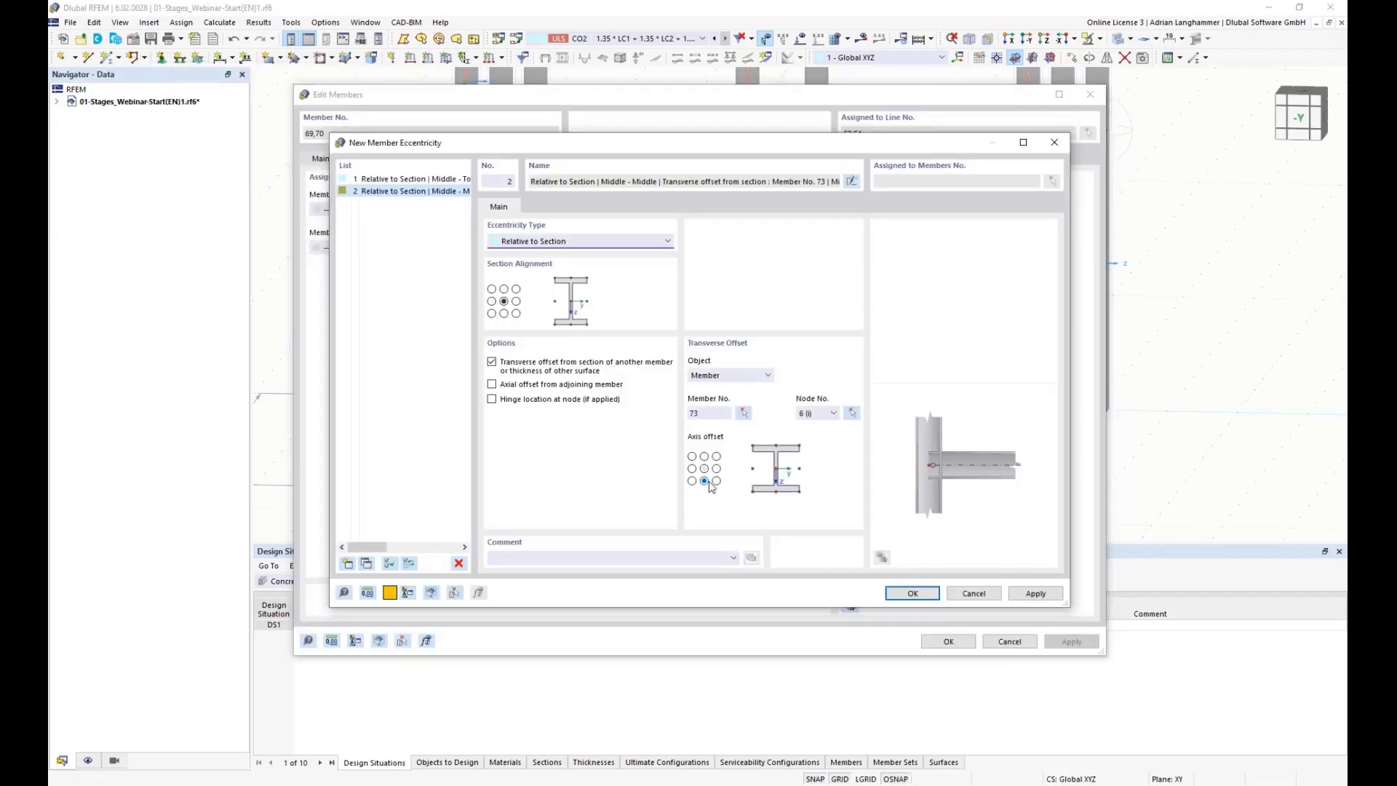
left_click(913, 593)
left_click(948, 643)
Step: Orbit around the model to inspect the columns' eccentric connections to the slab beams
mouse_move(612, 401)
middle_mouse_down()
mouse_move(628, 390)
mouse_move(612, 400)
middle_mouse_up()
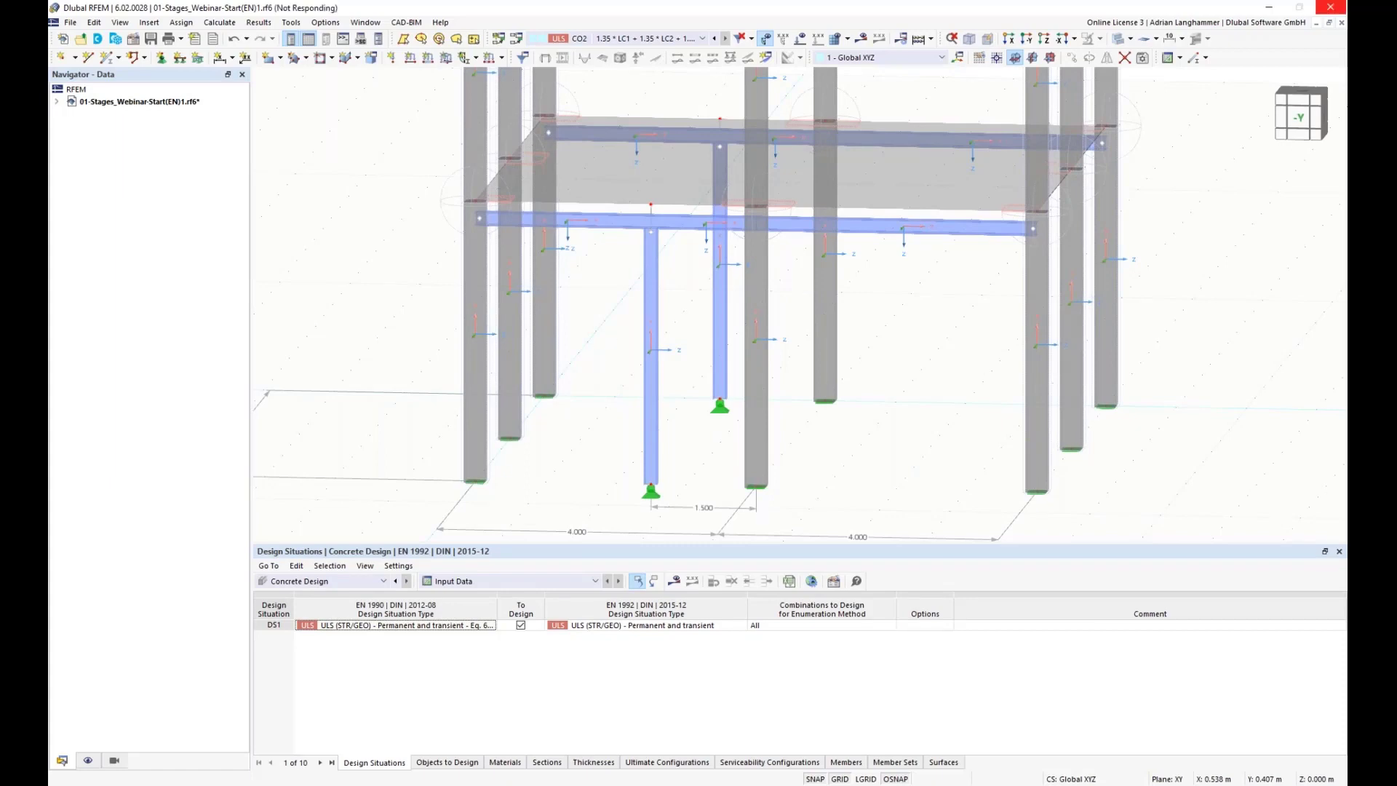
middle_click_drag(602, 368, 622, 351, "ctrl")
scroll(602, 368, "down", 1)
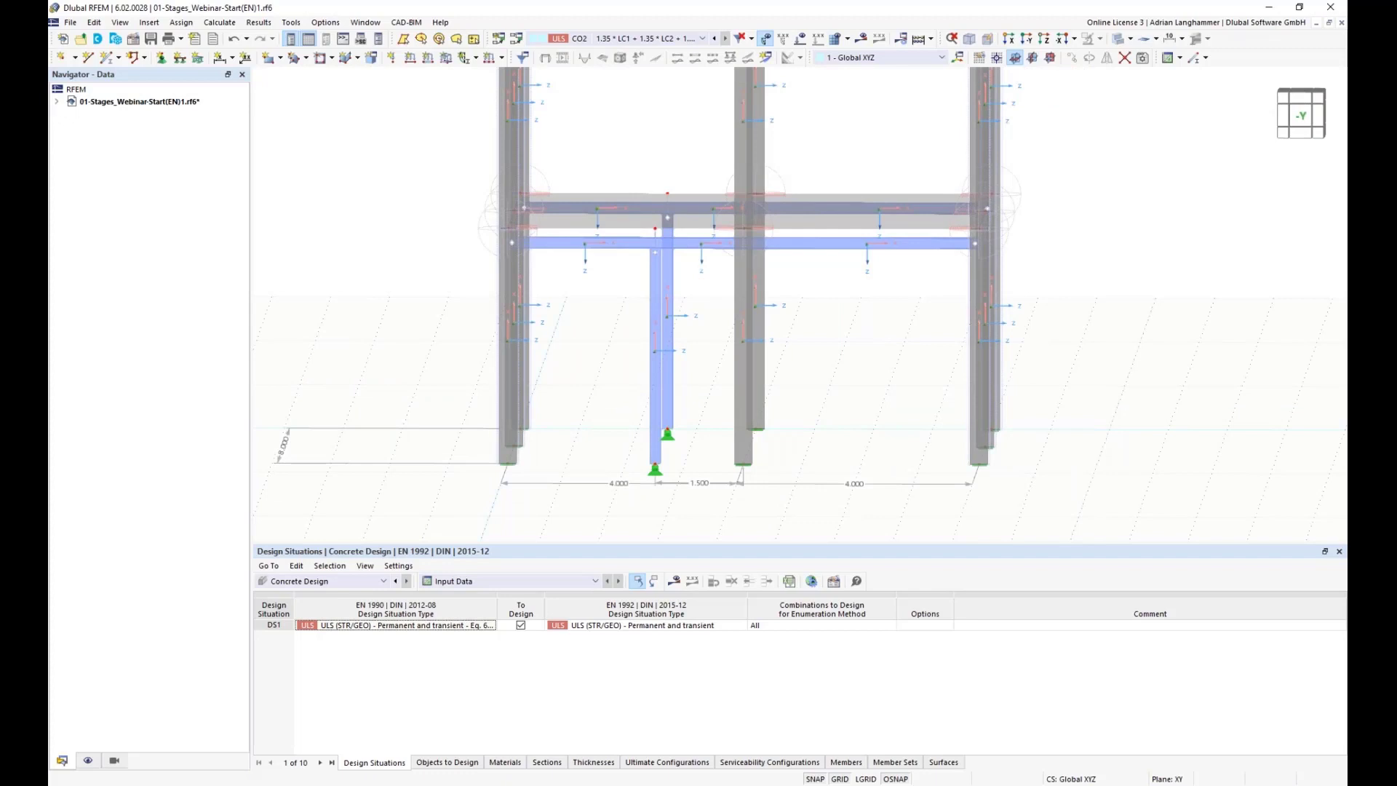
middle_click_drag(617, 312, 489, 322)
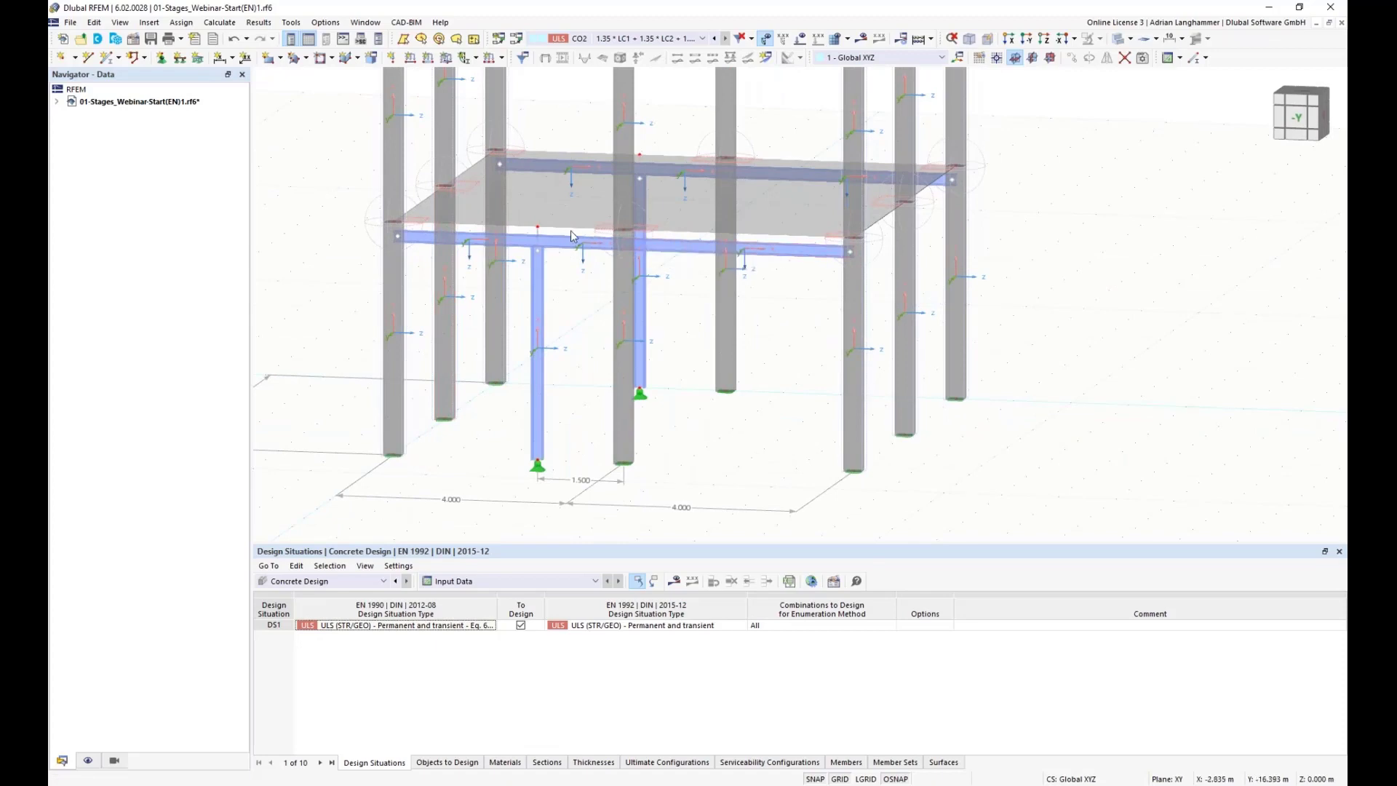
middle_click_drag(569, 235, 492, 267, "ctrl")
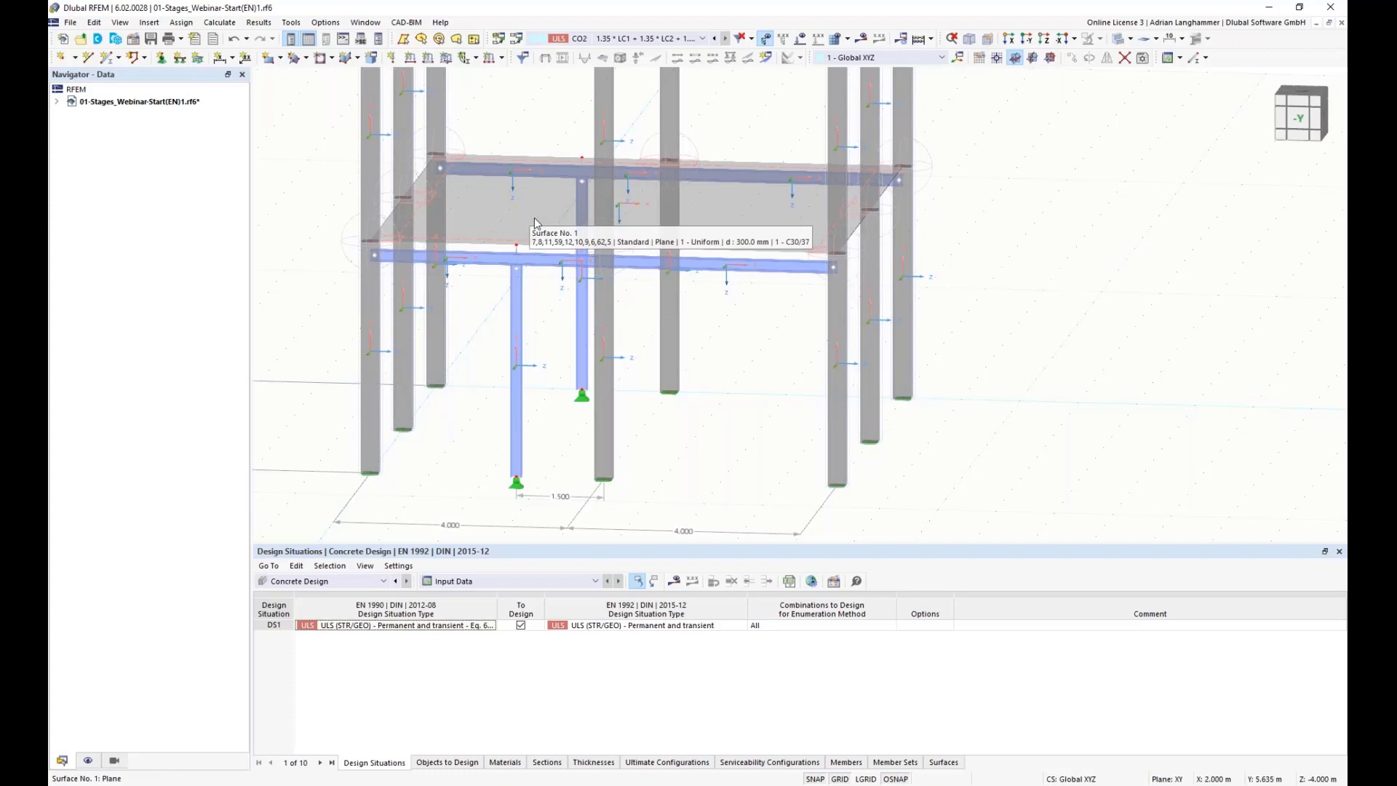
middle_click_drag(524, 233, 528, 283)
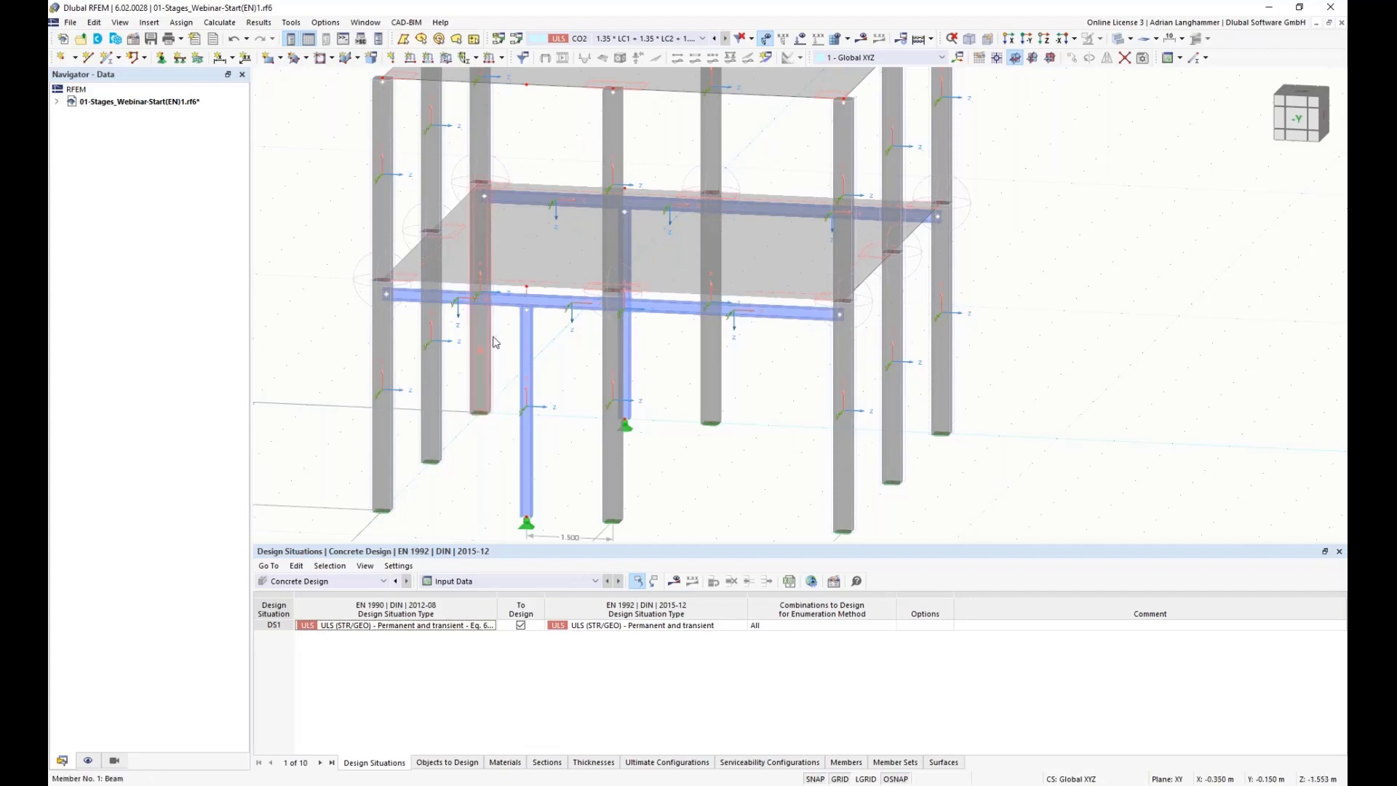
middle_click_drag(480, 412, 514, 369)
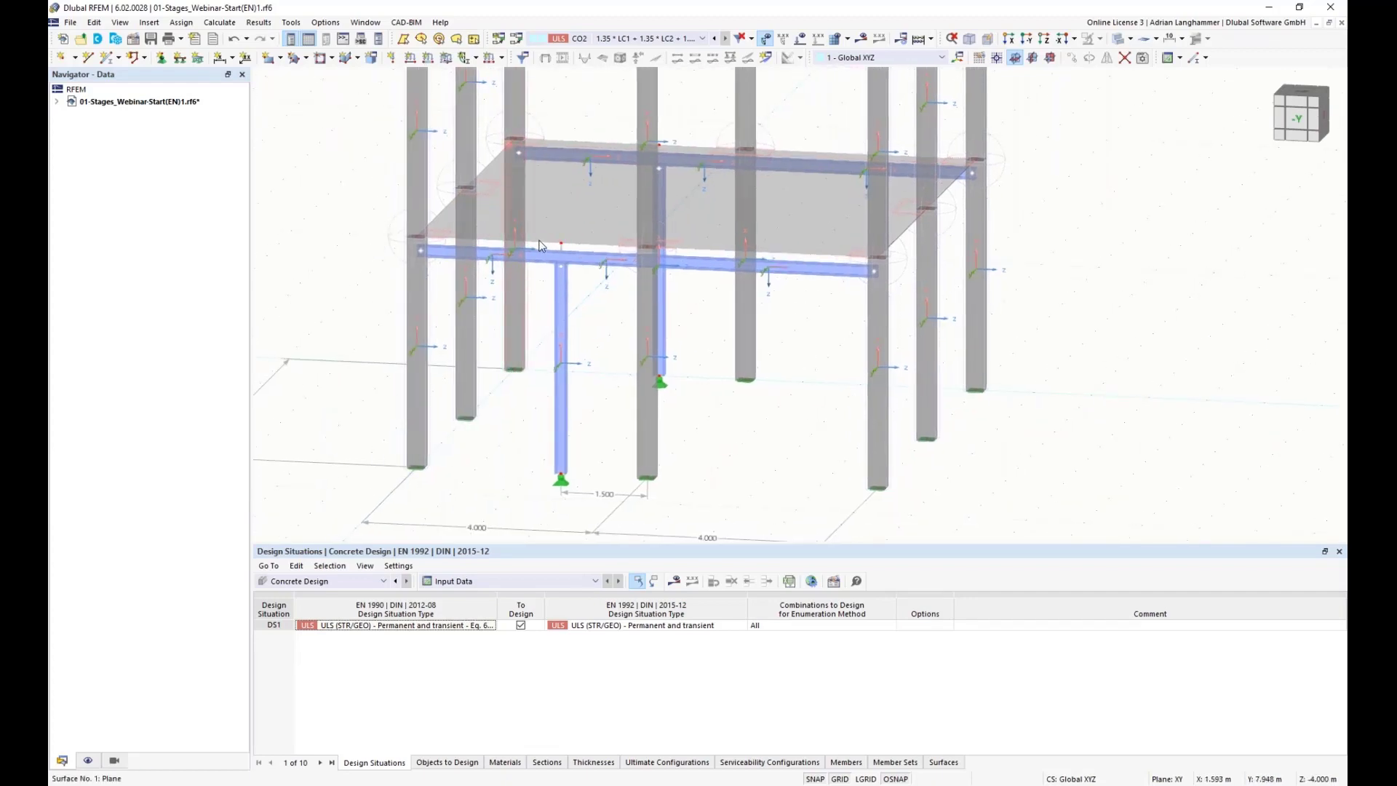
middle_click_drag(530, 419, 522, 459)
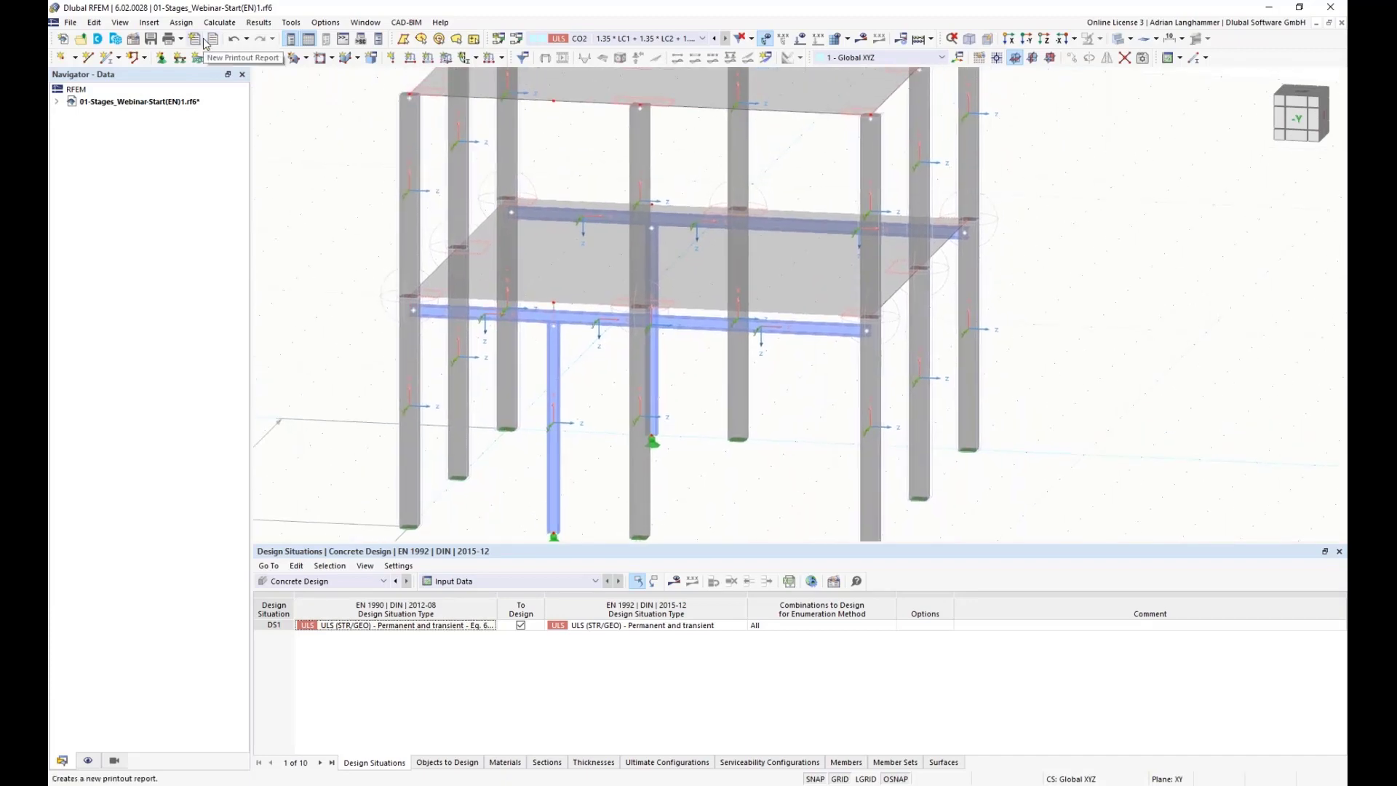
Step: Create a new line hinge with u_x and u_y fixed and u_z set to Fixed if positive u_z
left_click(159, 24)
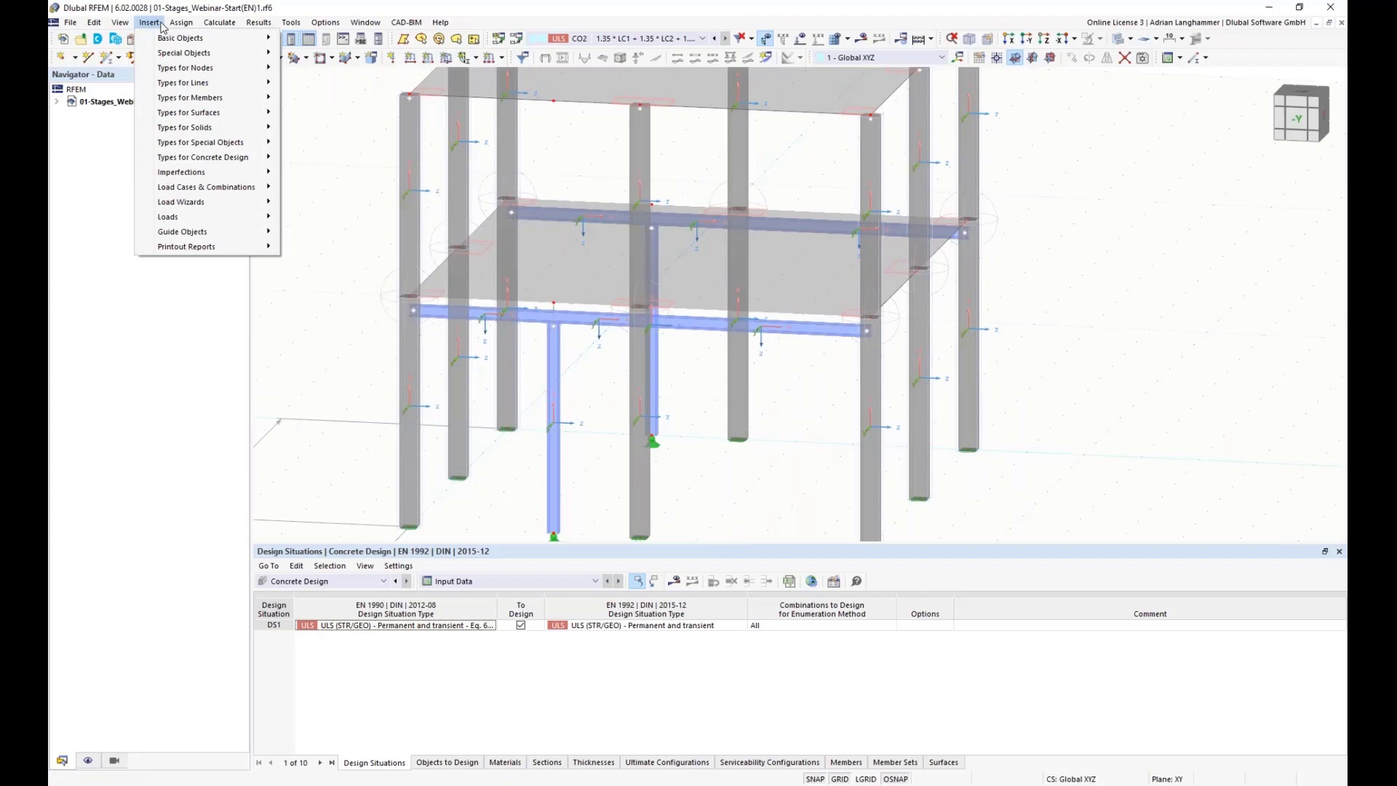
mouse_move(251, 87)
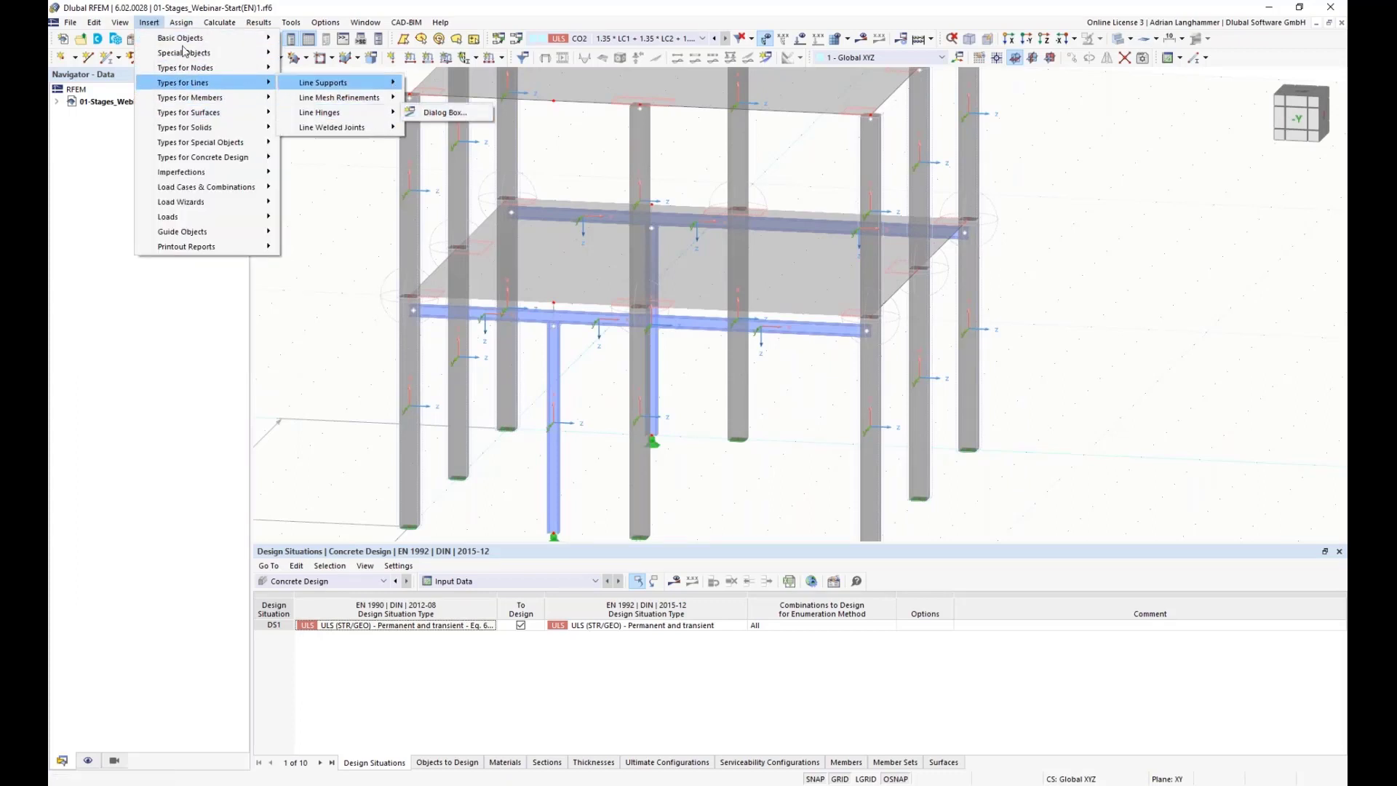
mouse_move(172, 28)
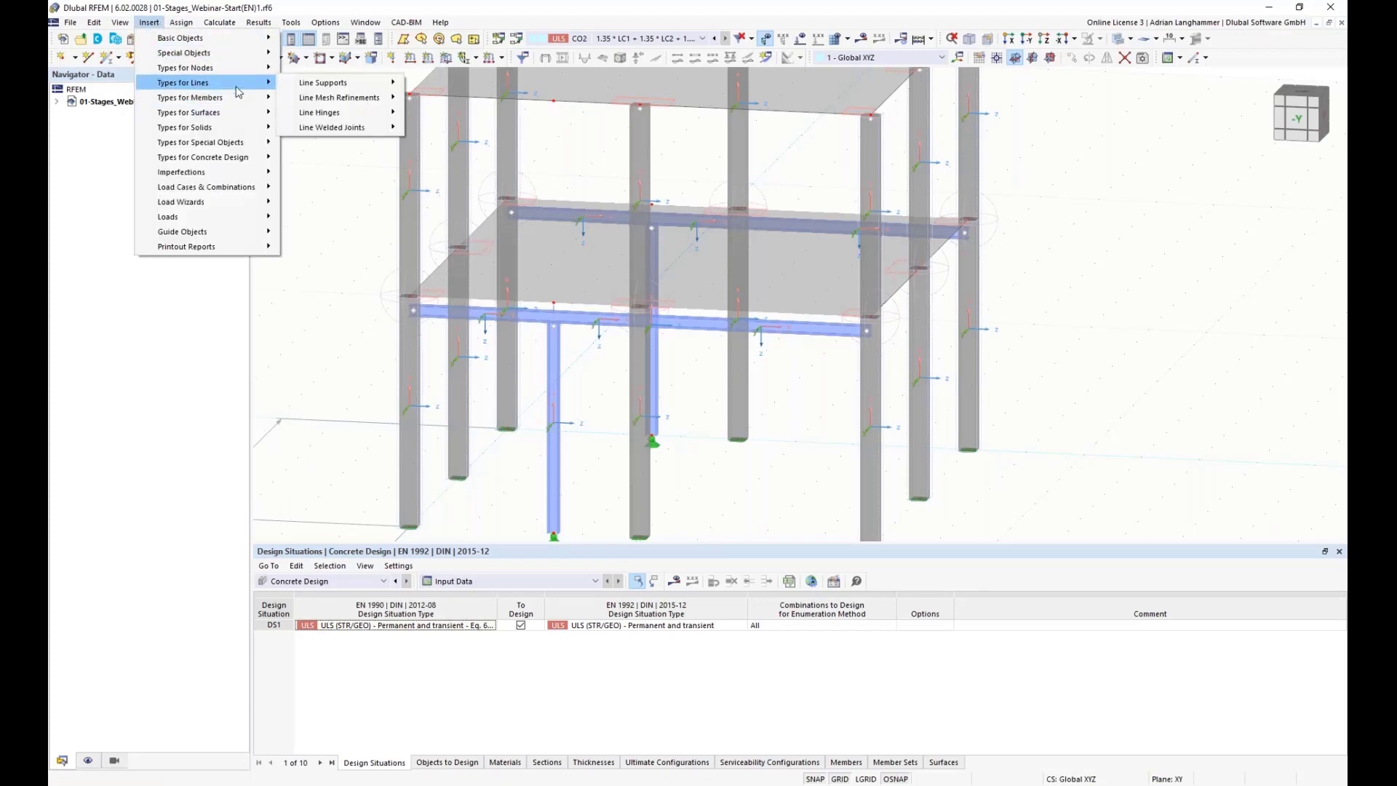
mouse_move(342, 112)
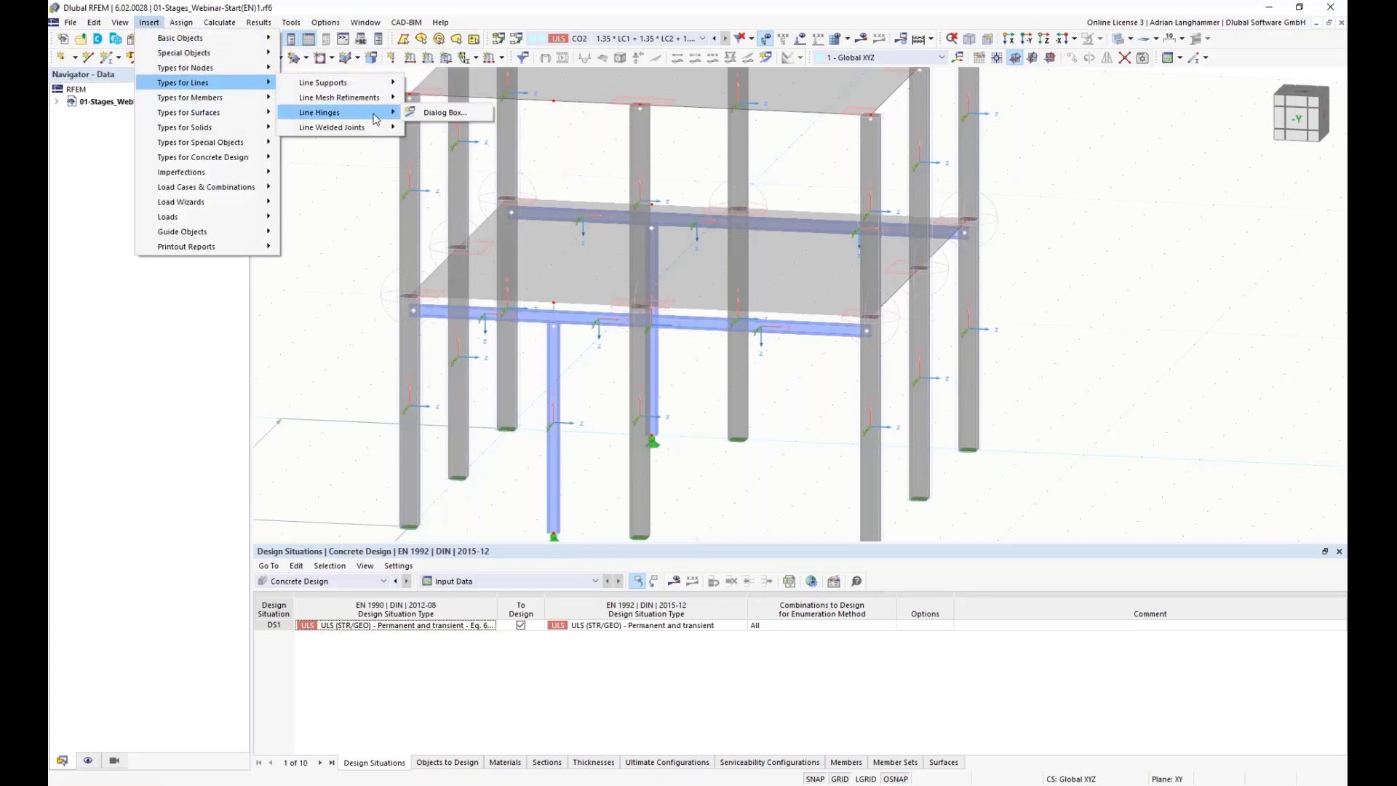
left_click(427, 115)
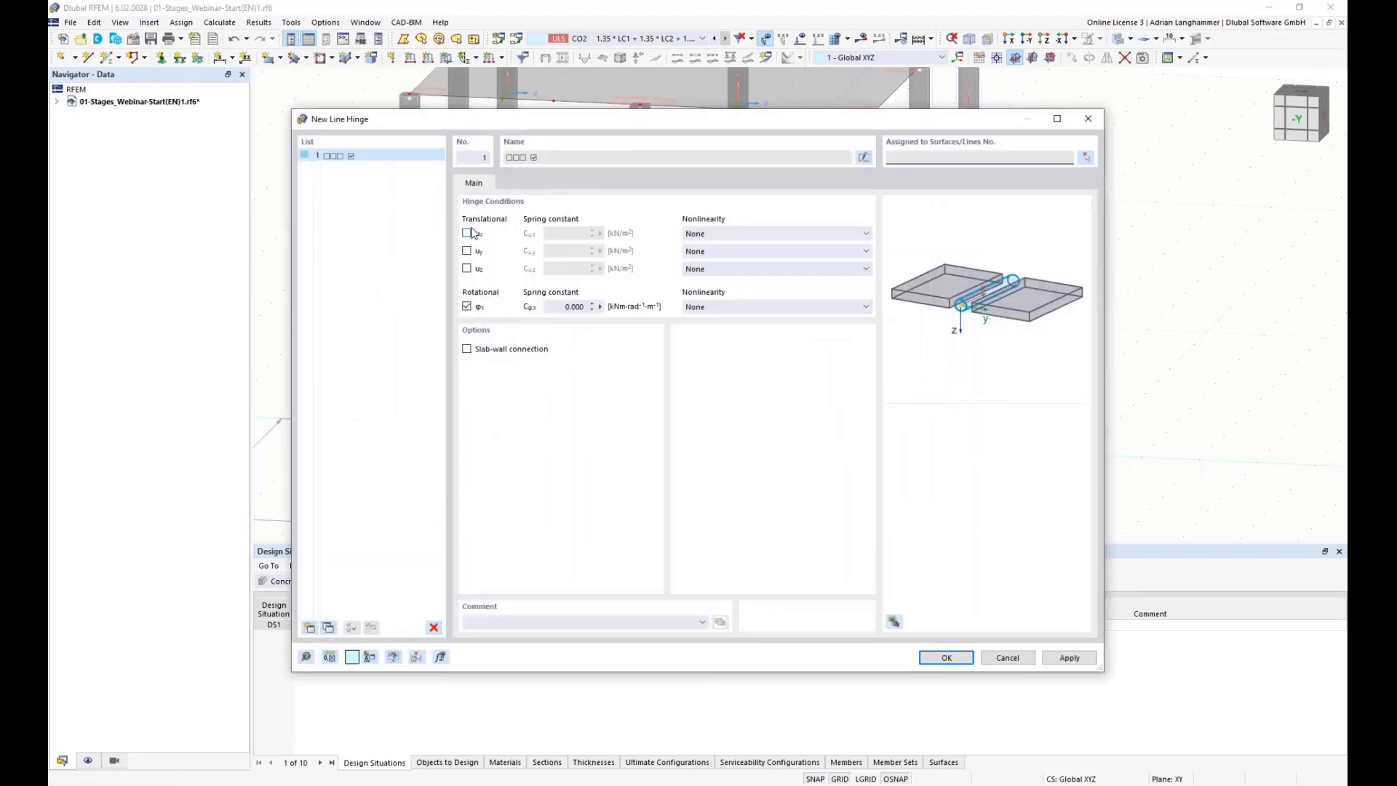
left_click(467, 234)
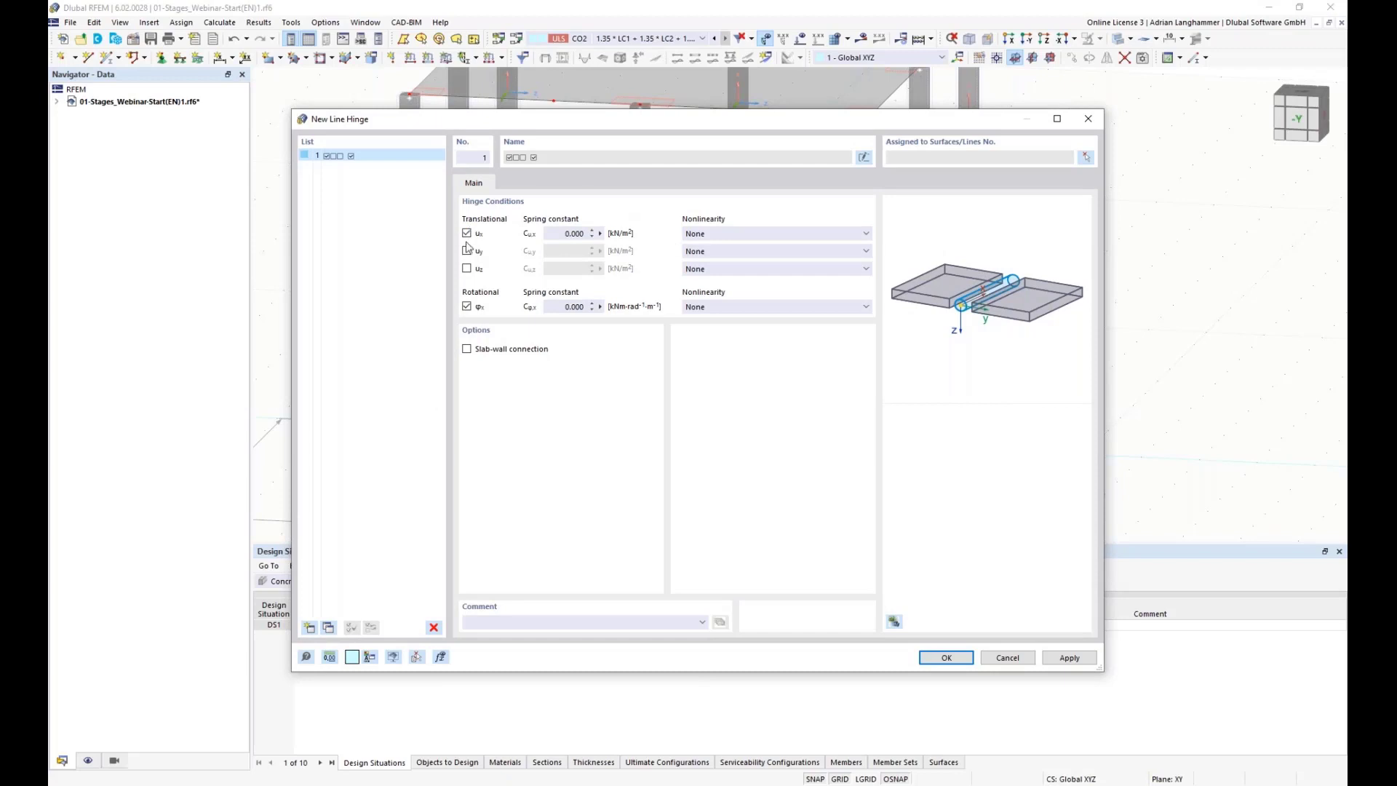
left_click(468, 252)
left_click(822, 270)
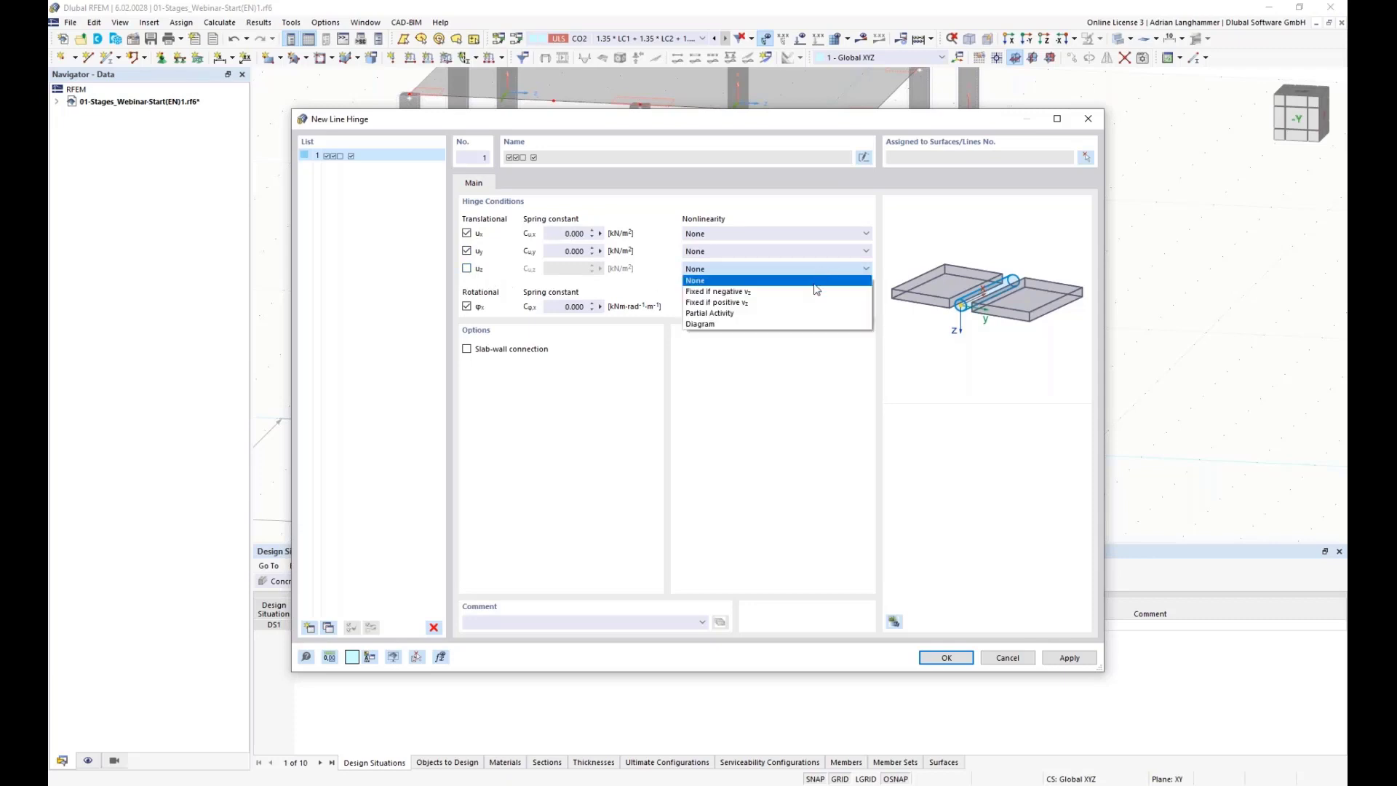
left_click(767, 303)
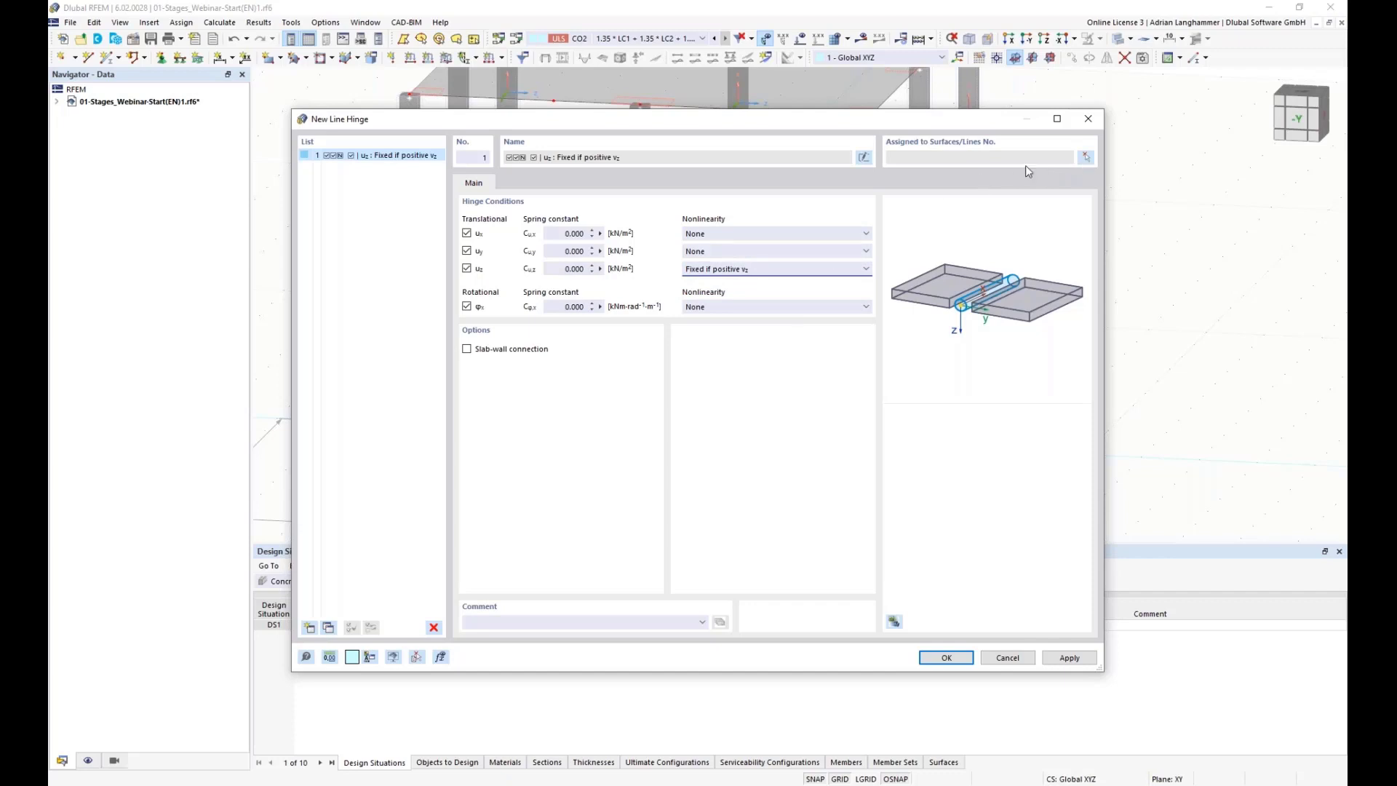
Step: Assign the line hinge to surface 1 along its lines 5, 6, 11, 12, 59 and 62, and confirm
left_click(1085, 158)
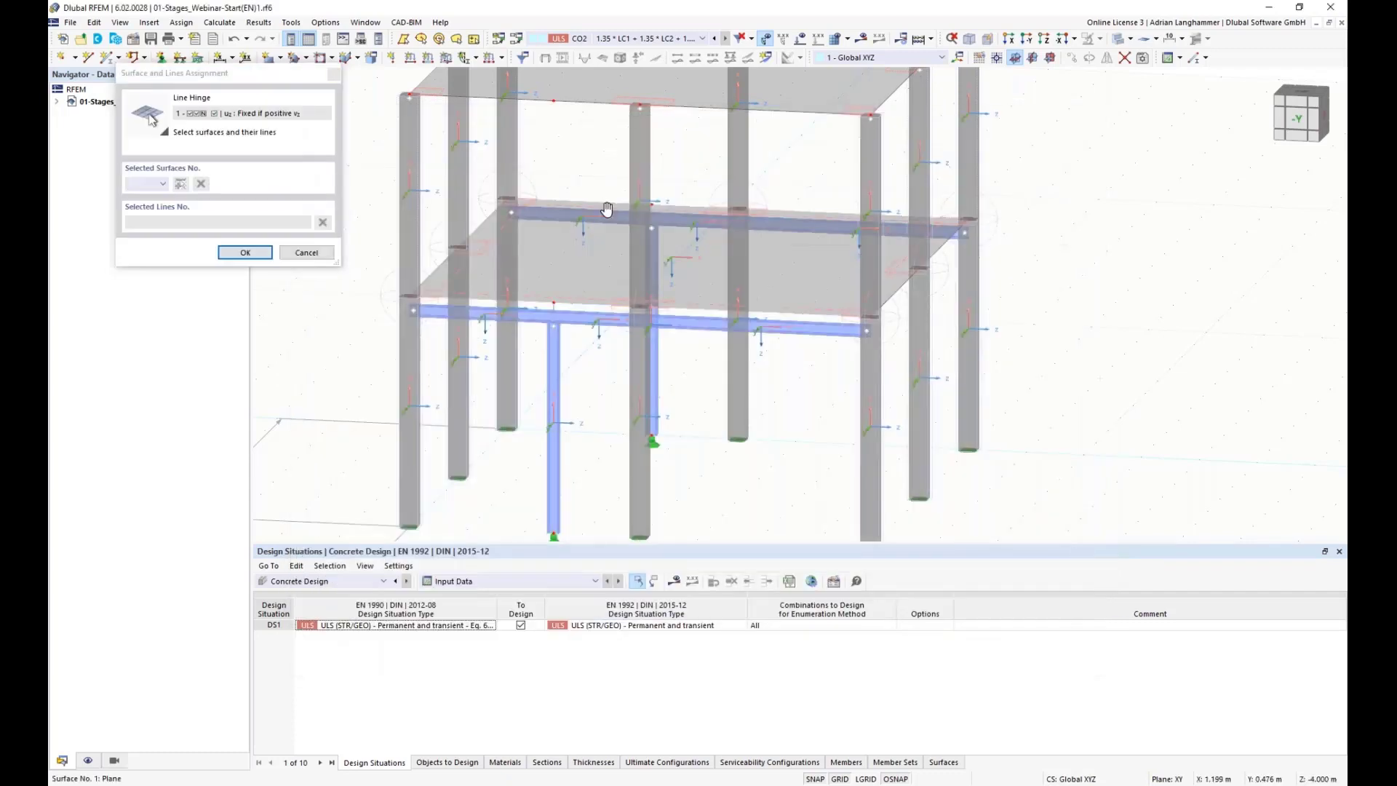
middle_click_drag(633, 219, 531, 226, "ctrl")
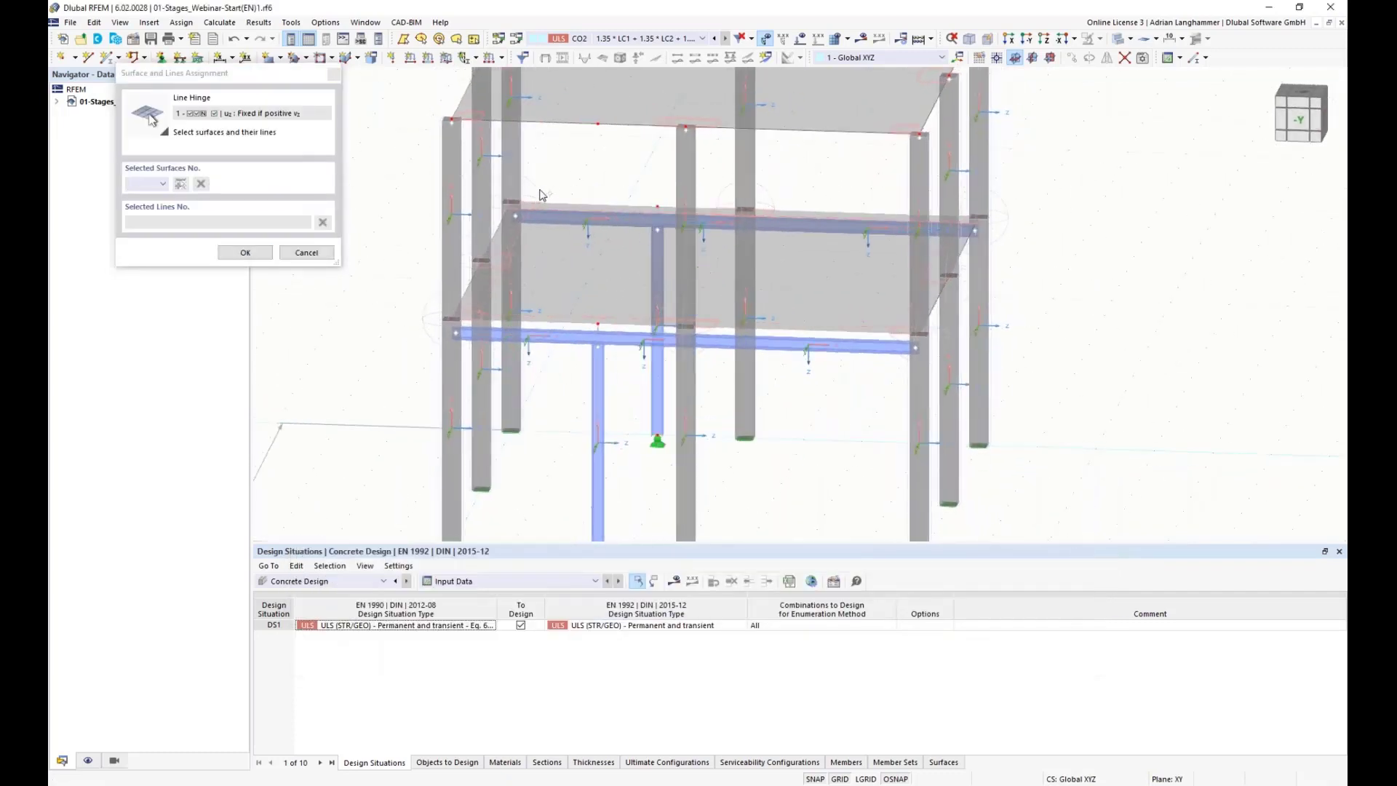
left_click(539, 263)
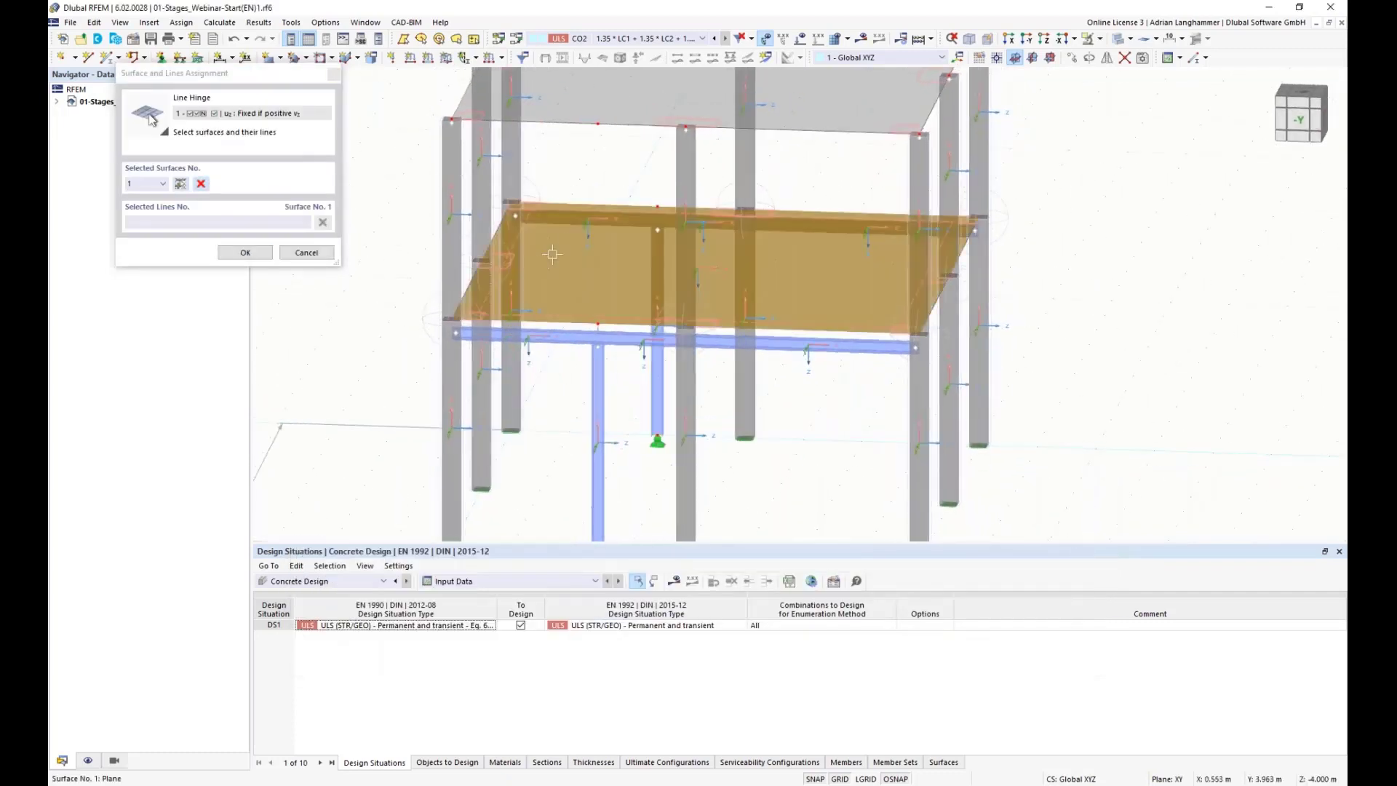
left_click(575, 205)
left_click(724, 207)
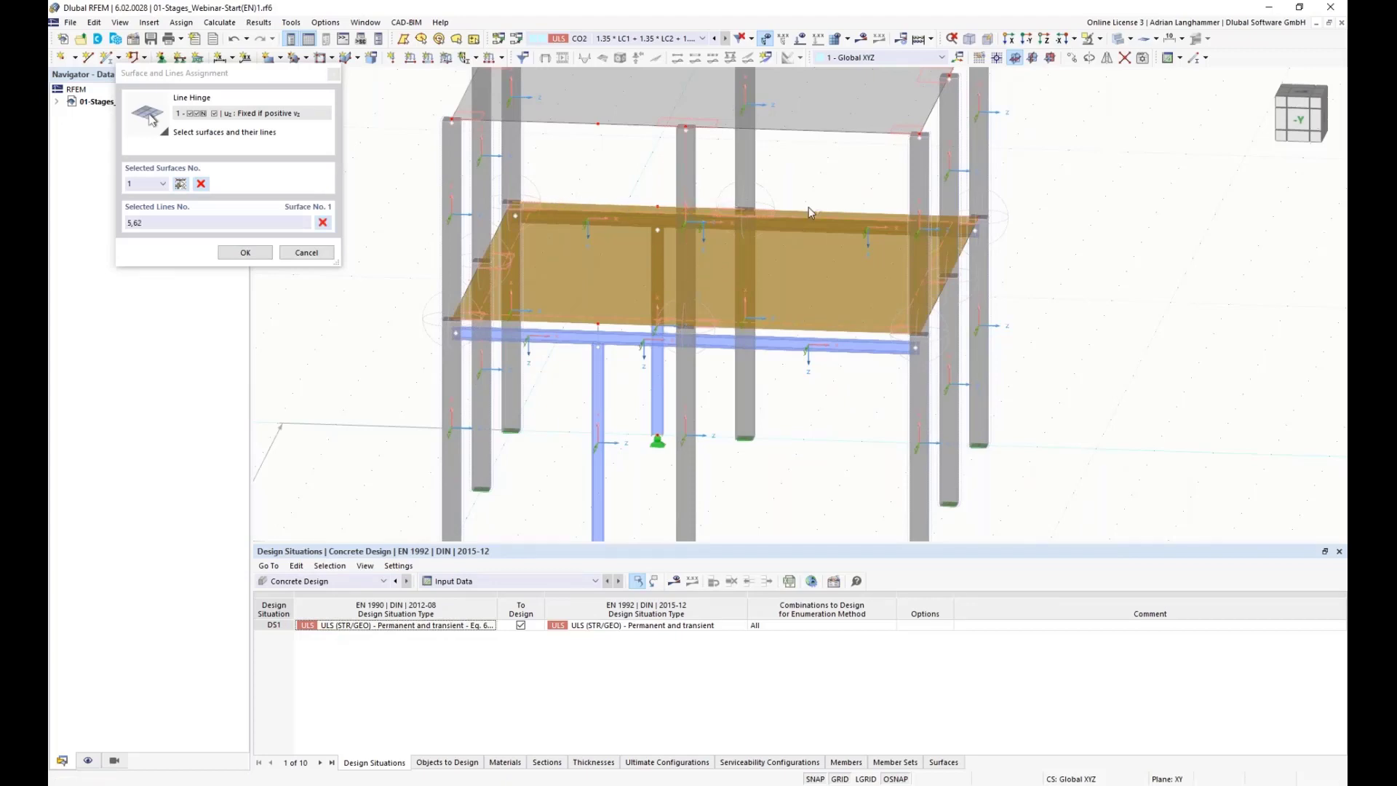
left_click(528, 320)
left_click(658, 321)
left_click(732, 325)
left_click(268, 253)
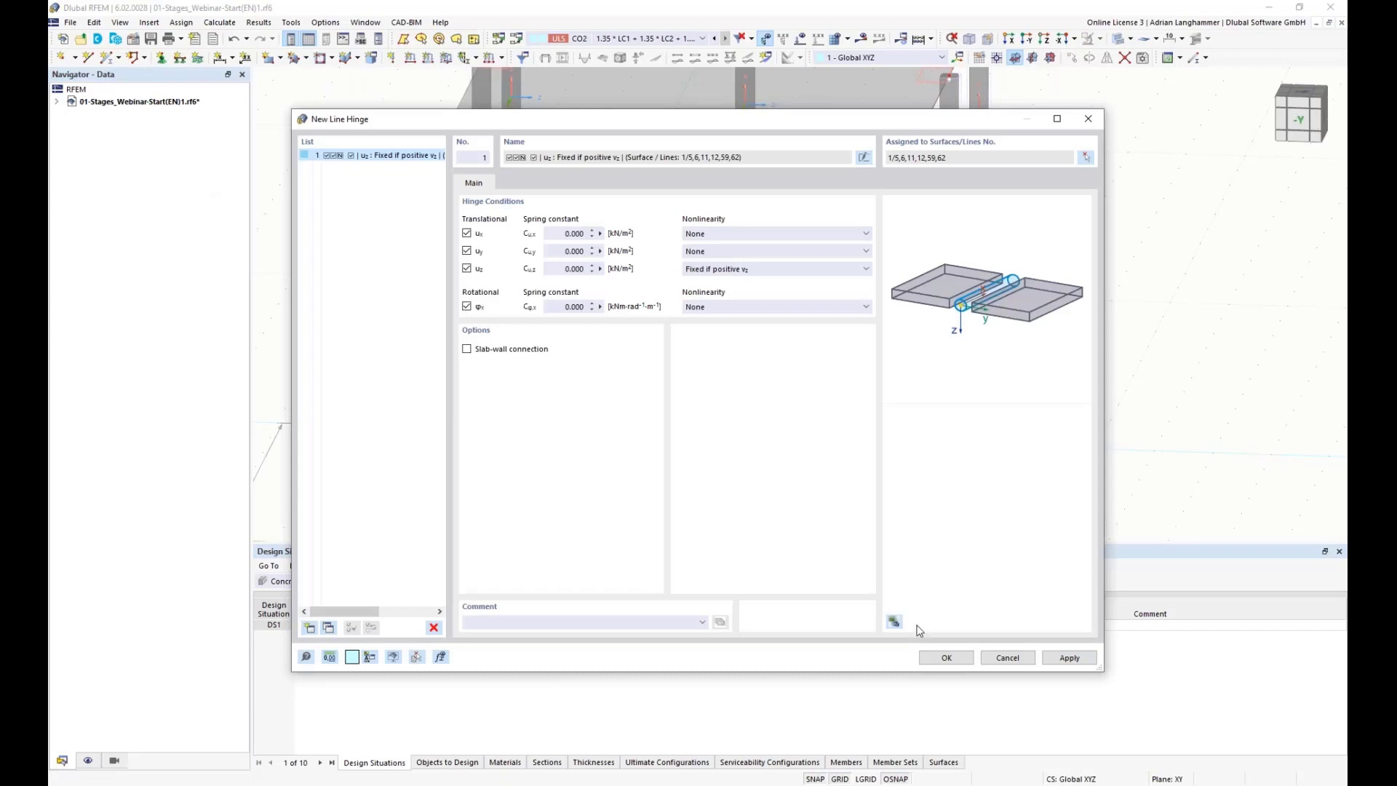
key("Return")
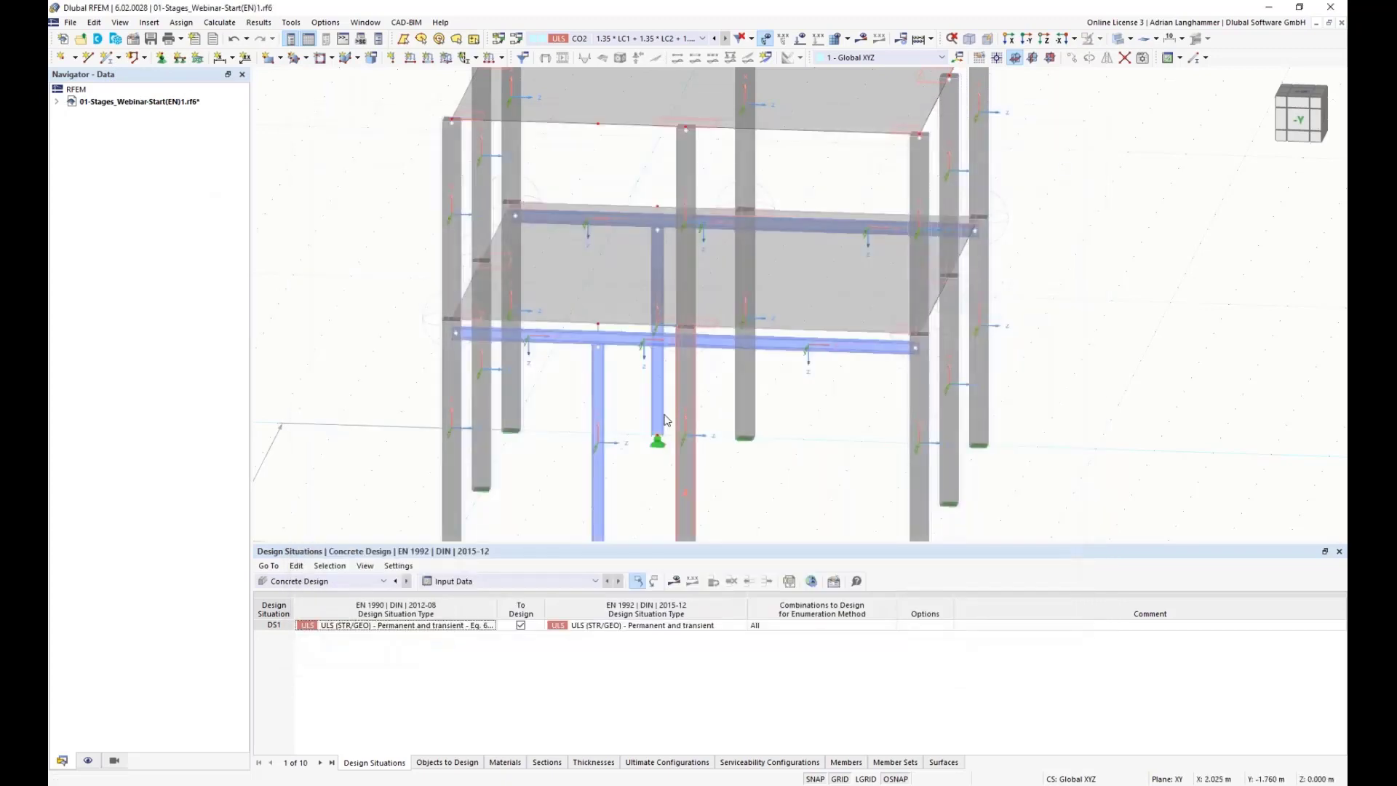
Step: Zoom and orbit around the lower floor and open the line hinge definition to review its settings
scroll(590, 322, "up", 5)
middle_click_drag(590, 318, 513, 223, "ctrl")
scroll(583, 386, "down", 6)
scroll(582, 386, "down", 2)
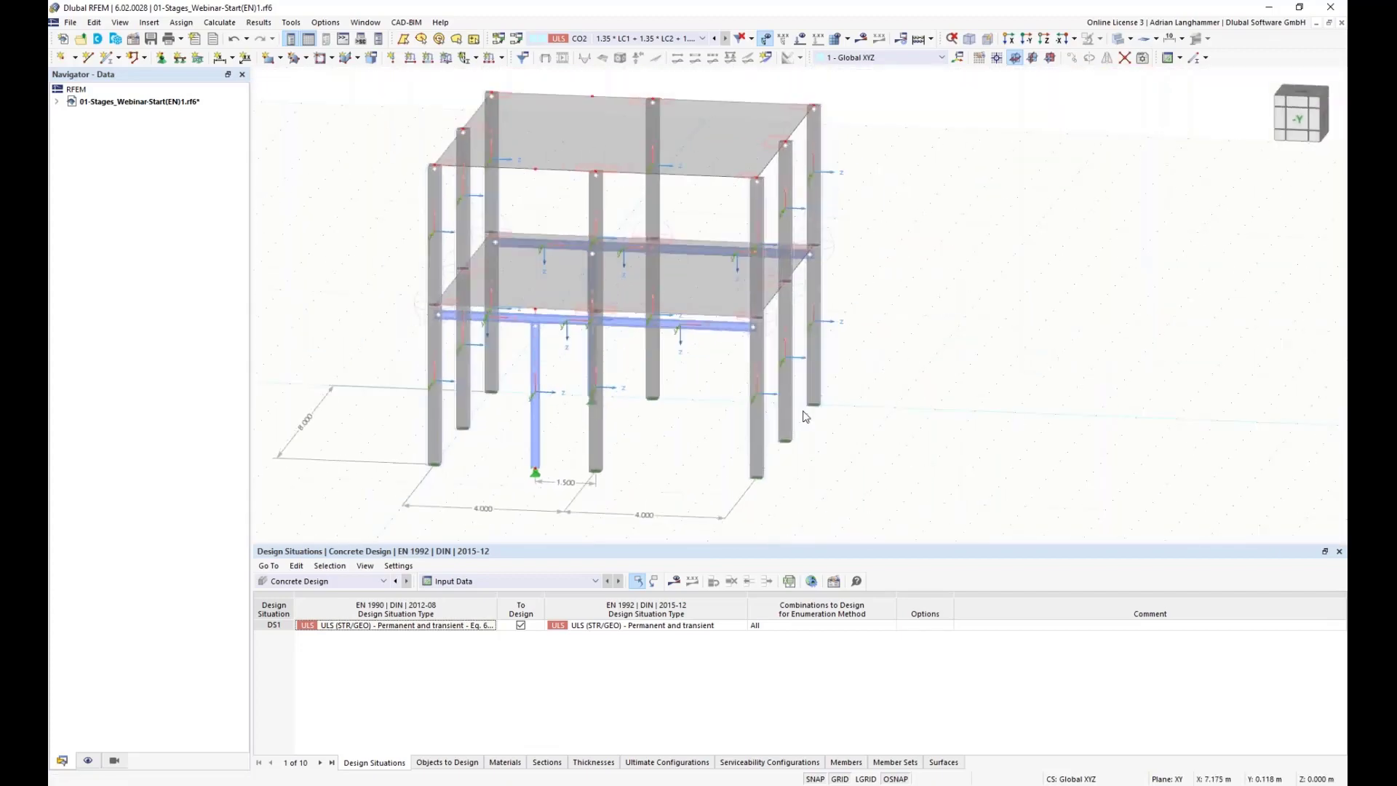
scroll(560, 311, "up", 2)
scroll(560, 314, "up", 3)
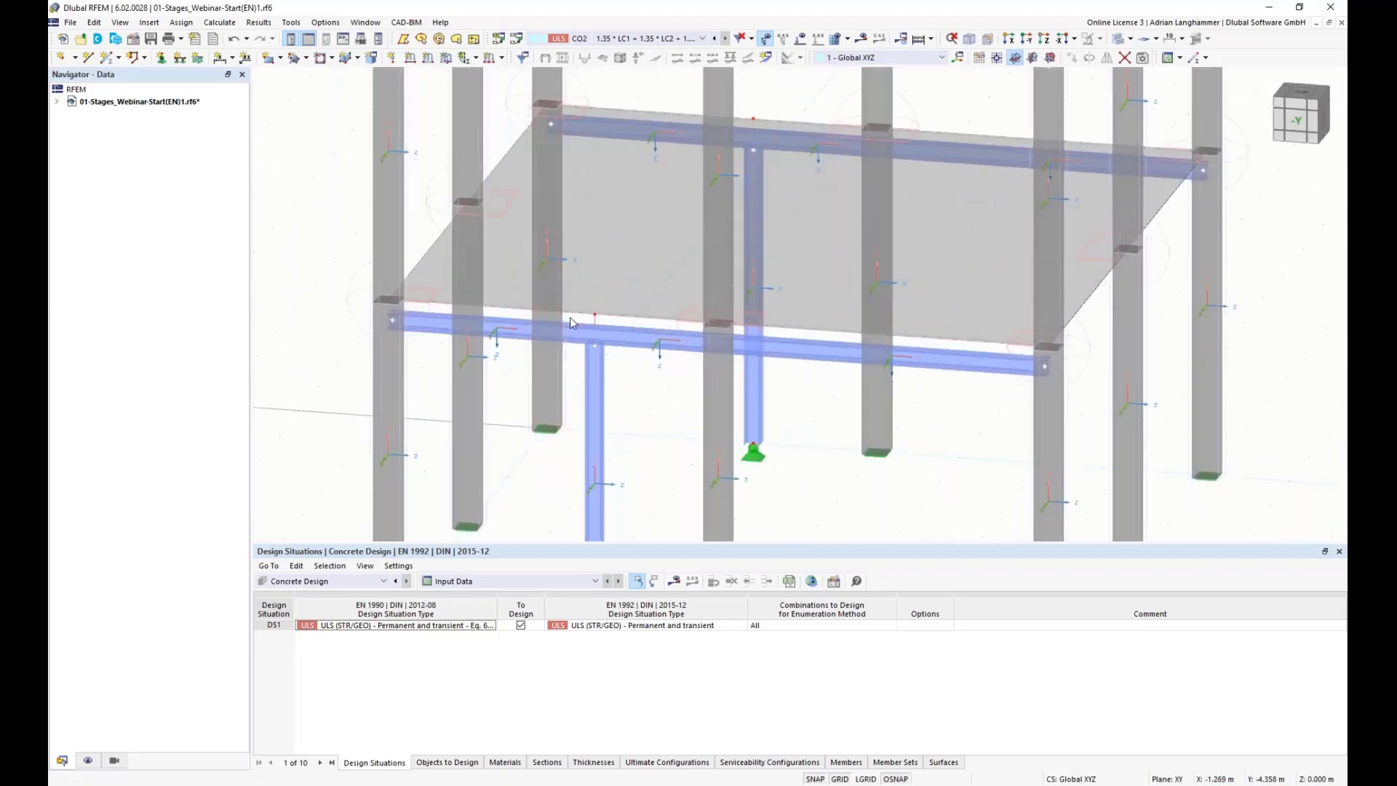
scroll(575, 324, "up", 2)
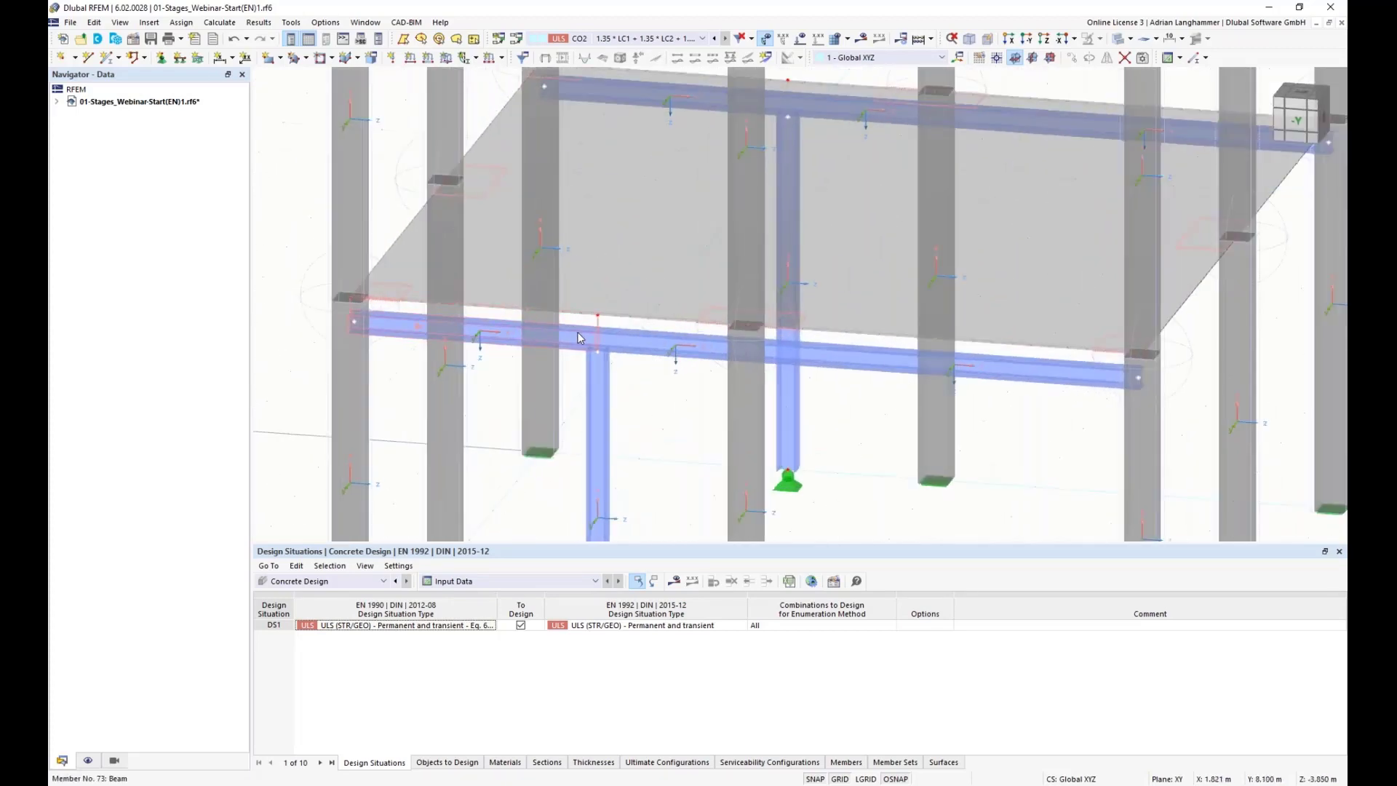
double_click(576, 318)
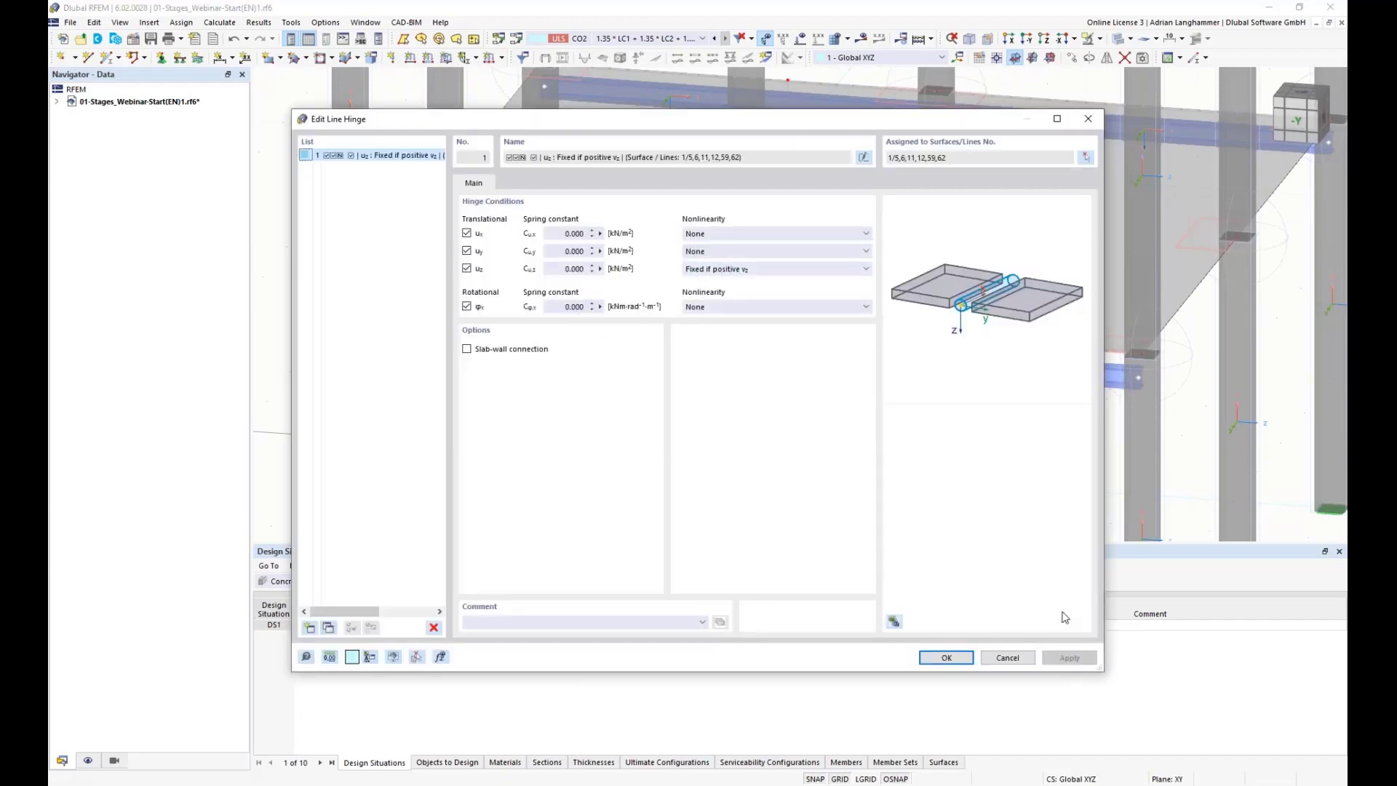
left_click(945, 657)
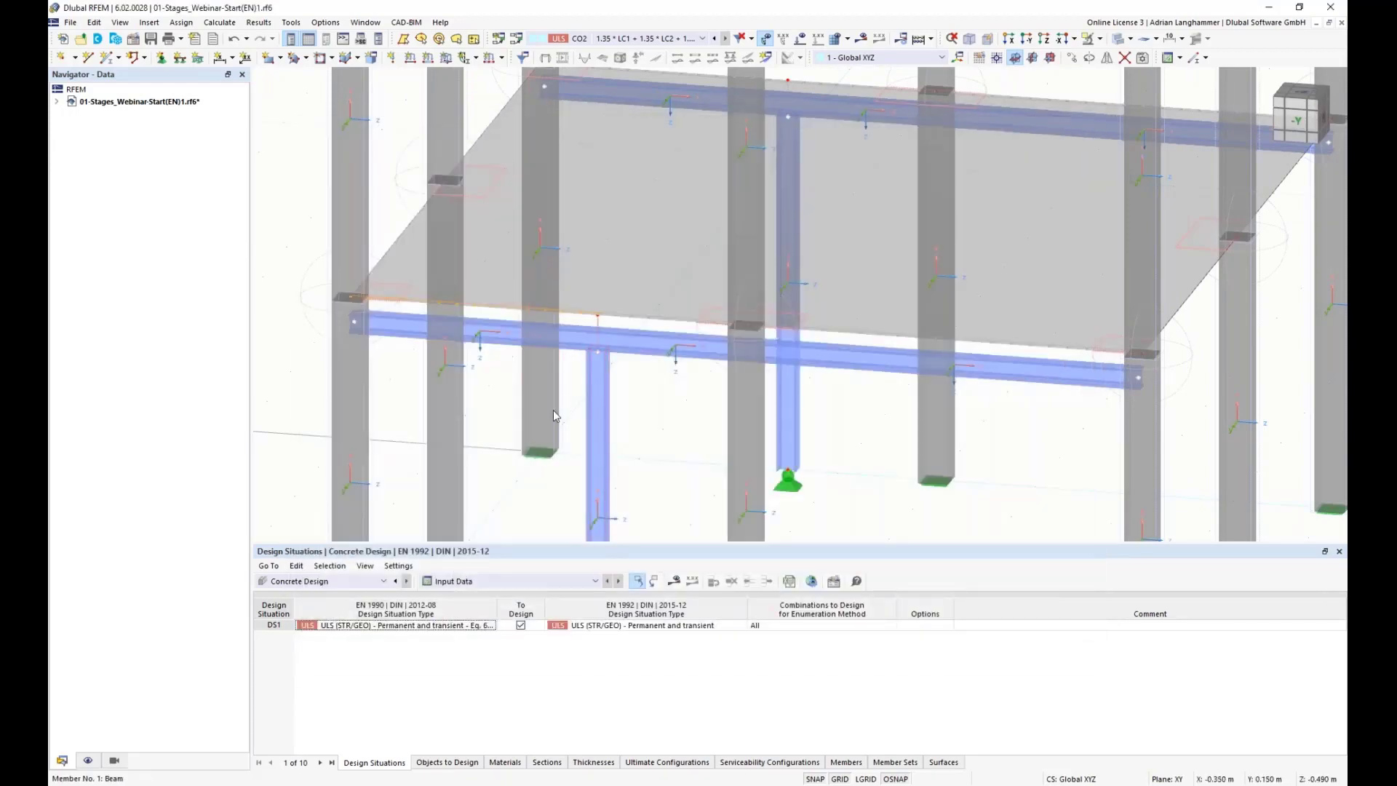
Step: Orbit and zoom around the whole building to inspect the new steel columns, beams and line hinge
middle_click_drag(555, 446, 571, 447, "ctrl")
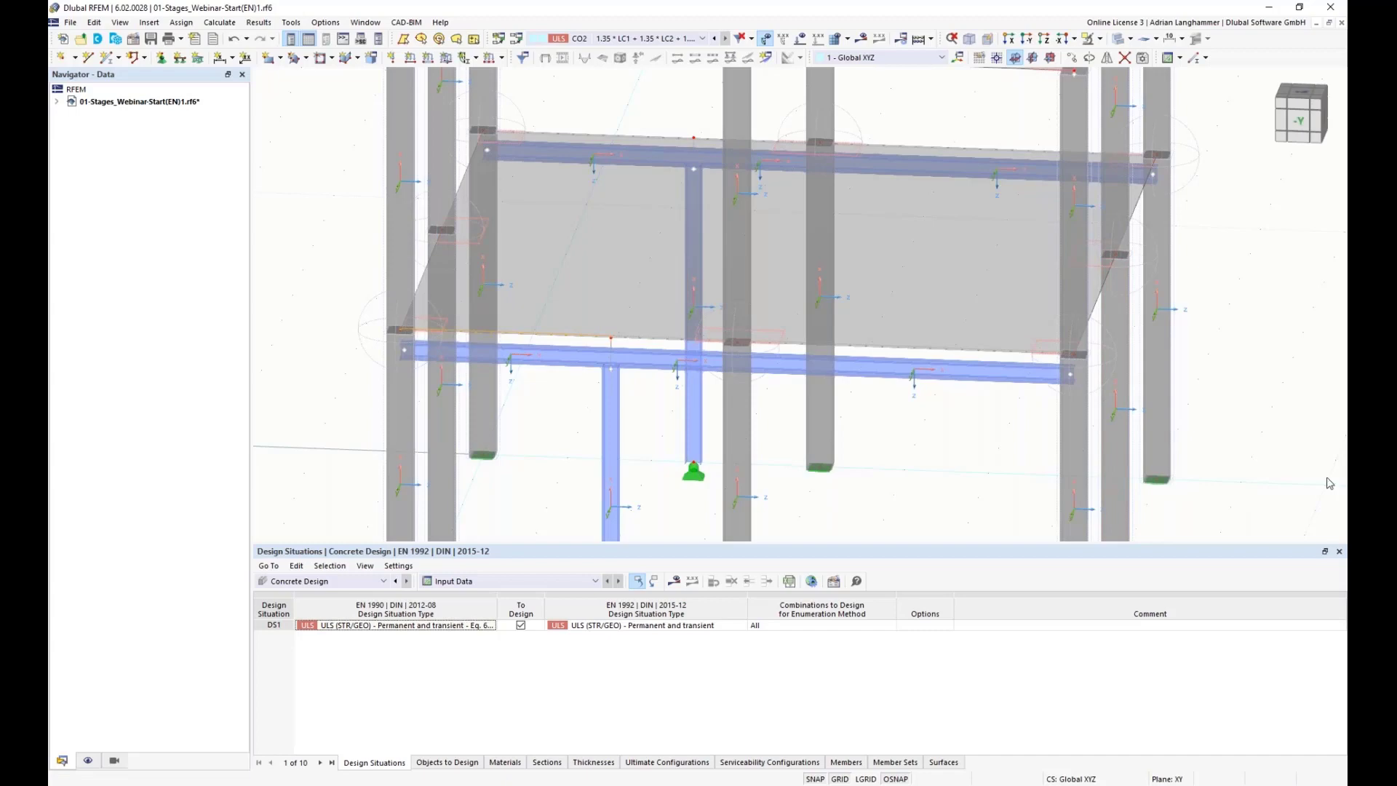
mouse_move(556, 426)
middle_mouse_down()
mouse_move(590, 394)
mouse_move(537, 397)
mouse_move(561, 406)
mouse_move(576, 436)
middle_mouse_up()
scroll(562, 405, "down", 2)
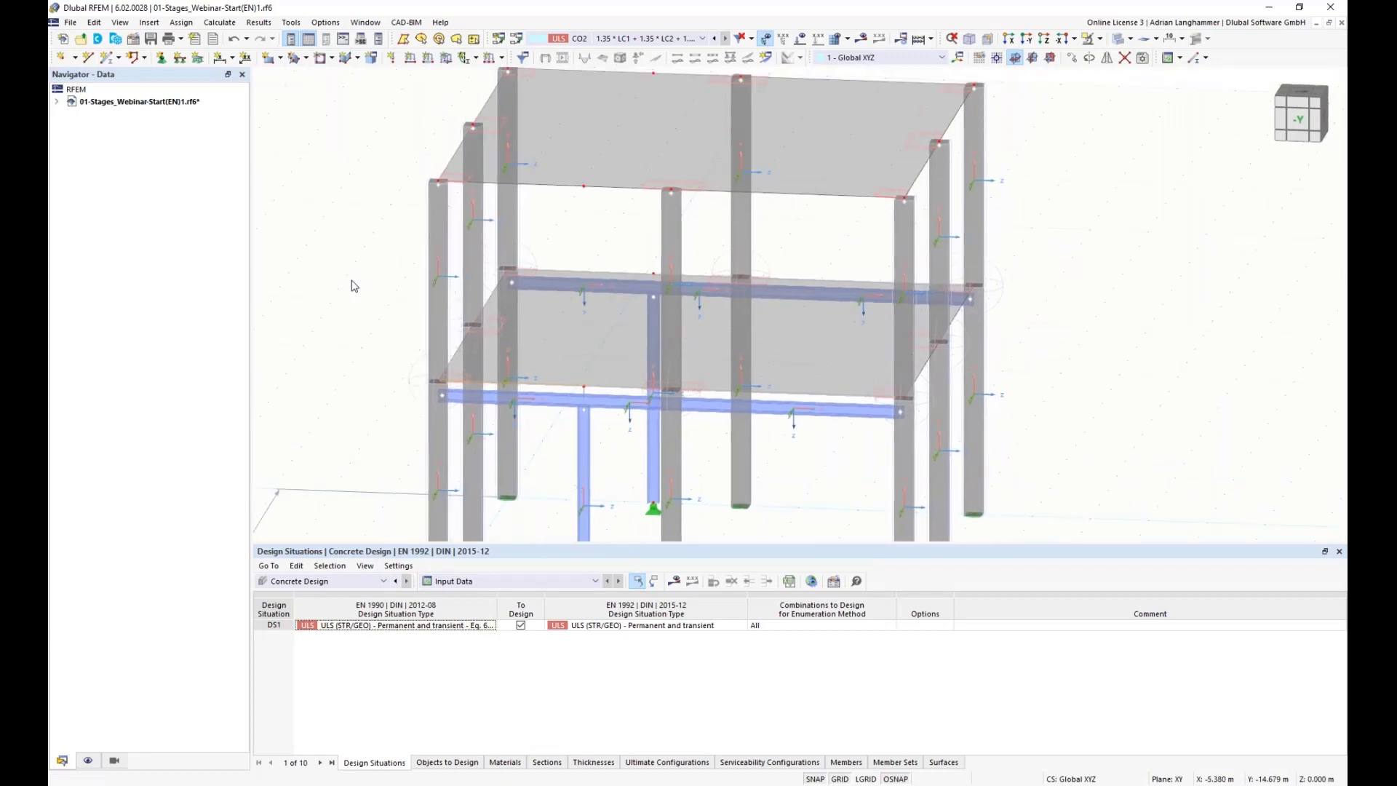
scroll(343, 296, "down", 1)
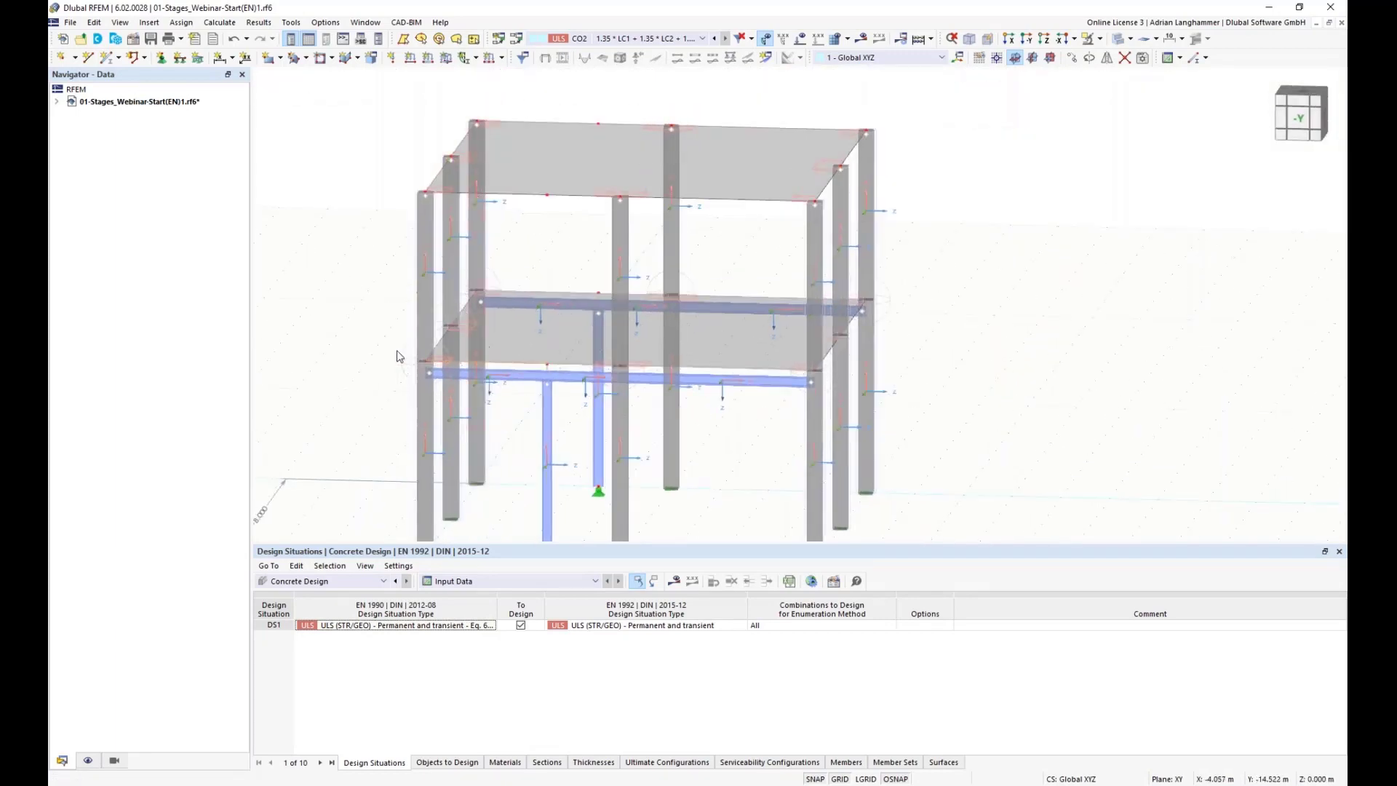
scroll(396, 356, "up", 2)
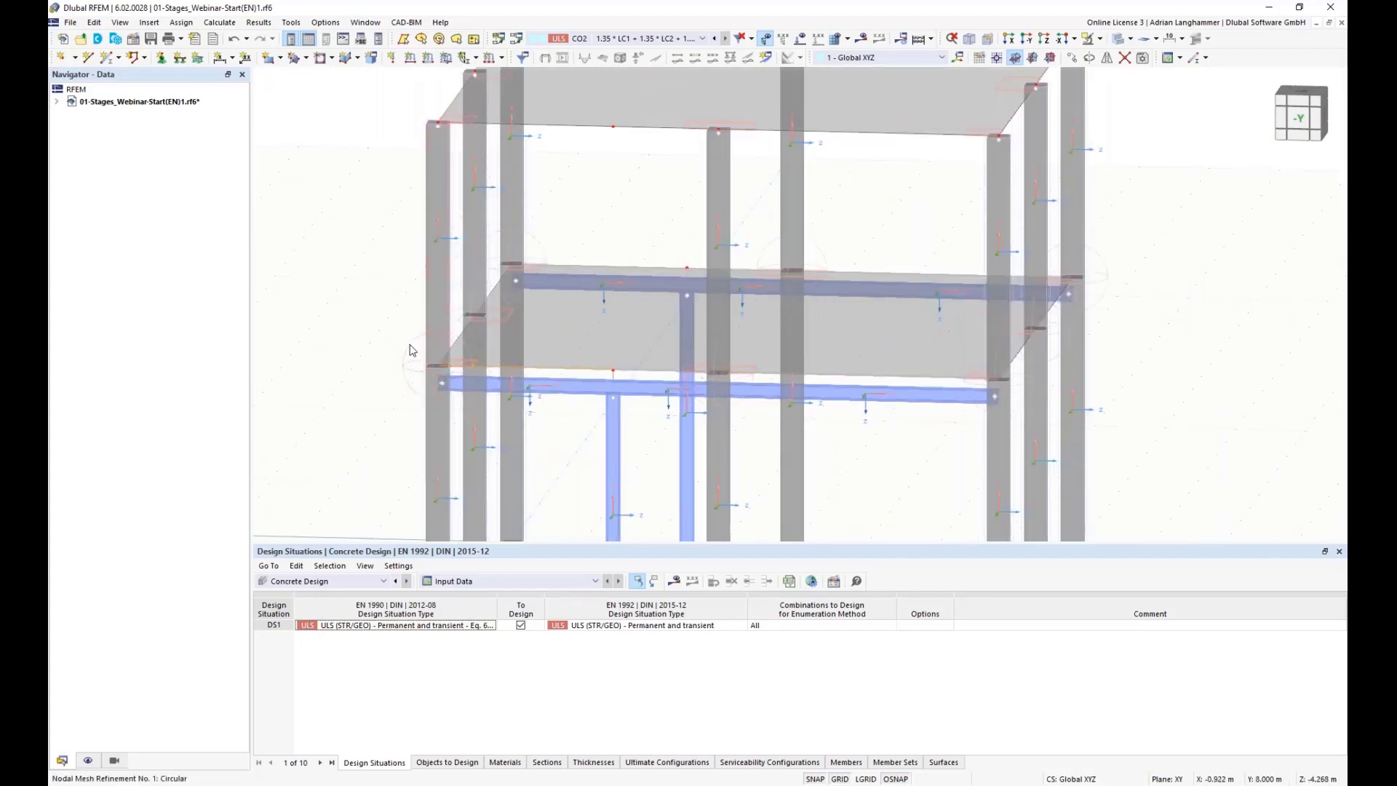
middle_click_drag(395, 300, 365, 298, "ctrl")
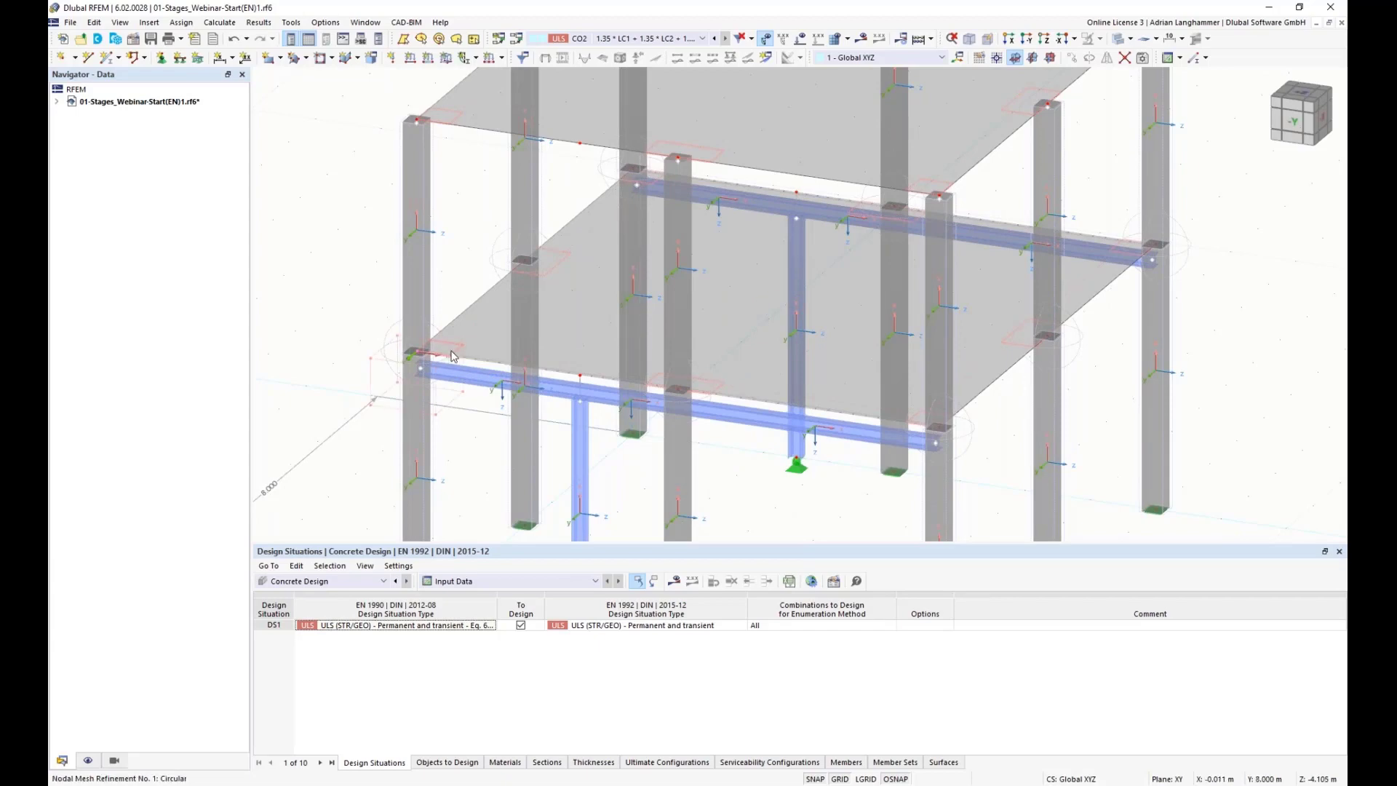
mouse_move(386, 303)
middle_mouse_down("ctrl")
mouse_move(364, 287)
mouse_move(398, 286)
middle_mouse_up("ctrl")
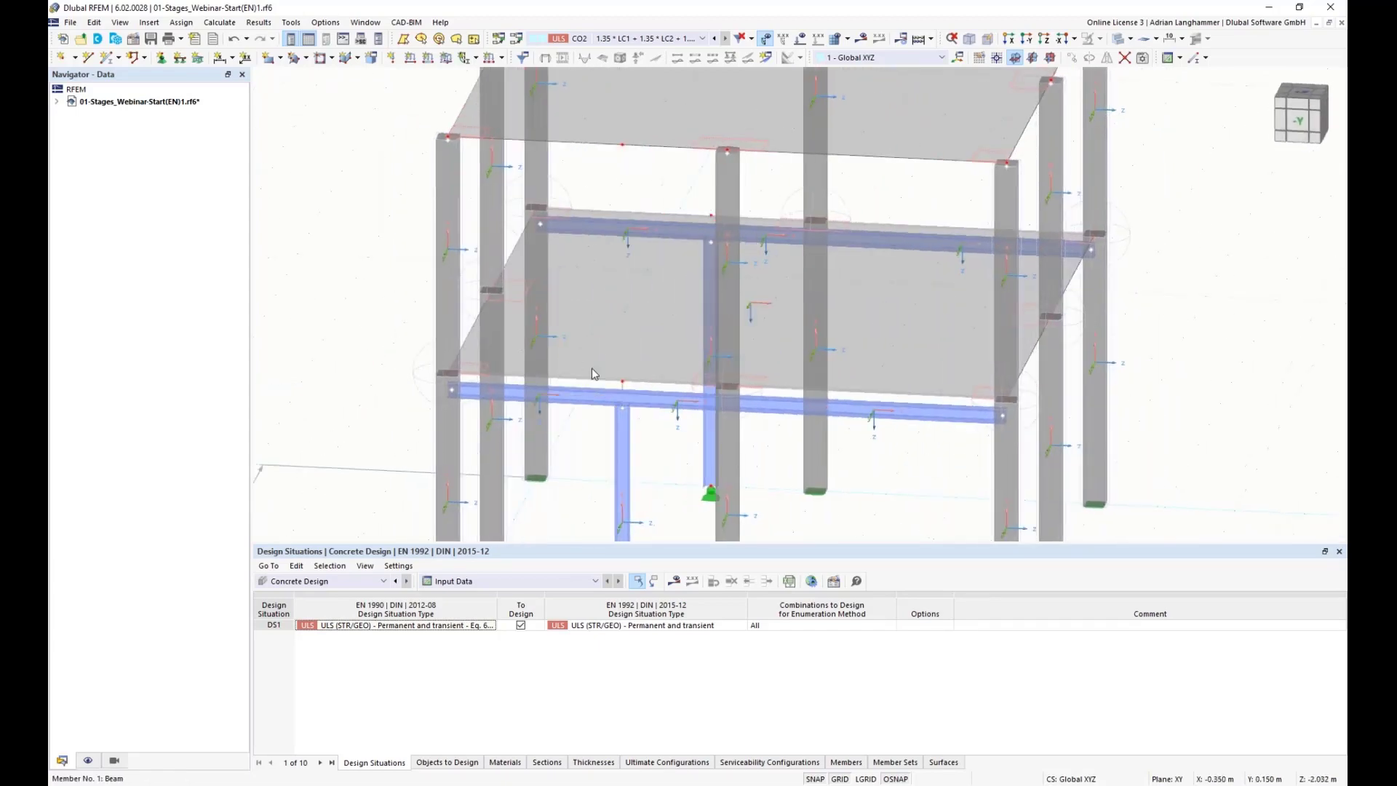
scroll(592, 368, "up", 2)
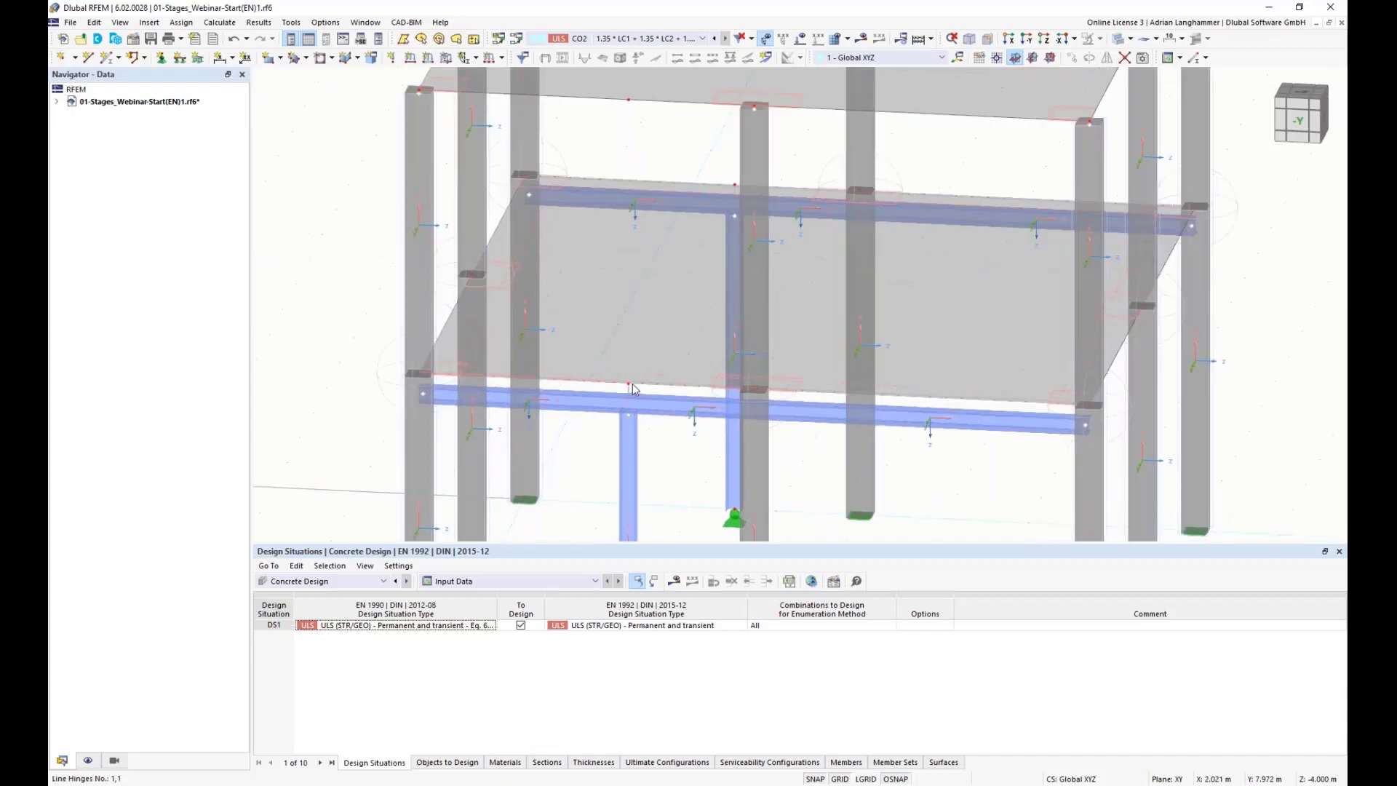
middle_click_drag(633, 387, 647, 358)
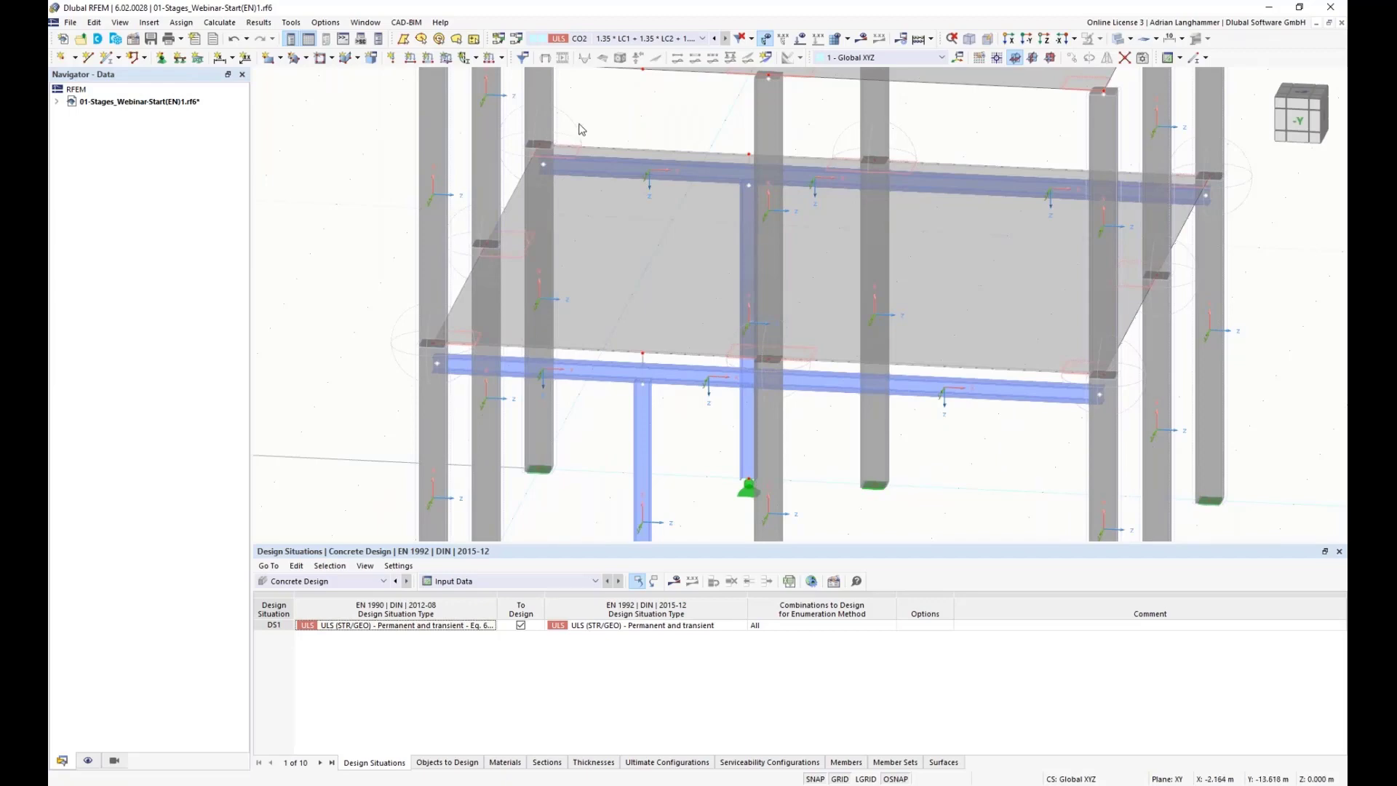
middle_click_drag(636, 158, 717, 160, "ctrl")
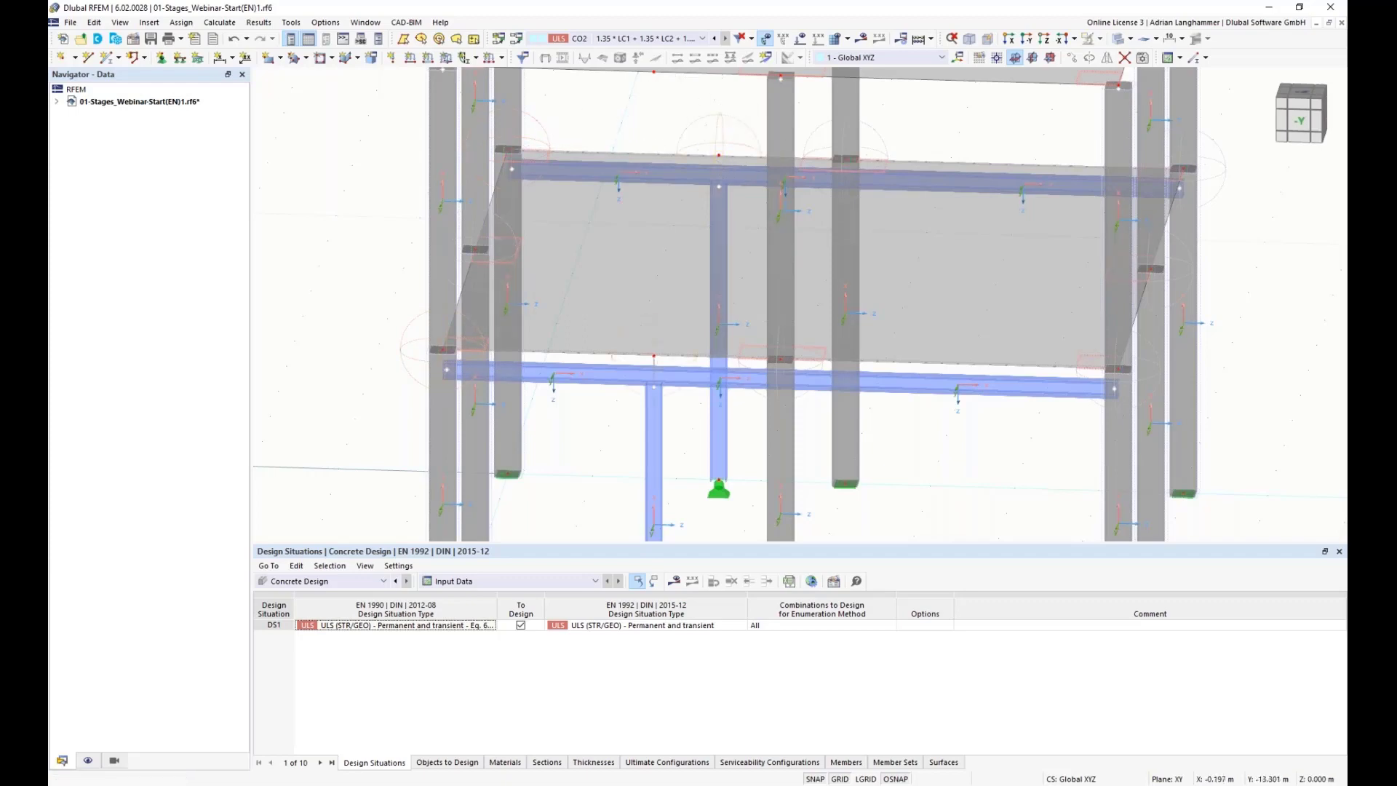
scroll(655, 138, "up", 3)
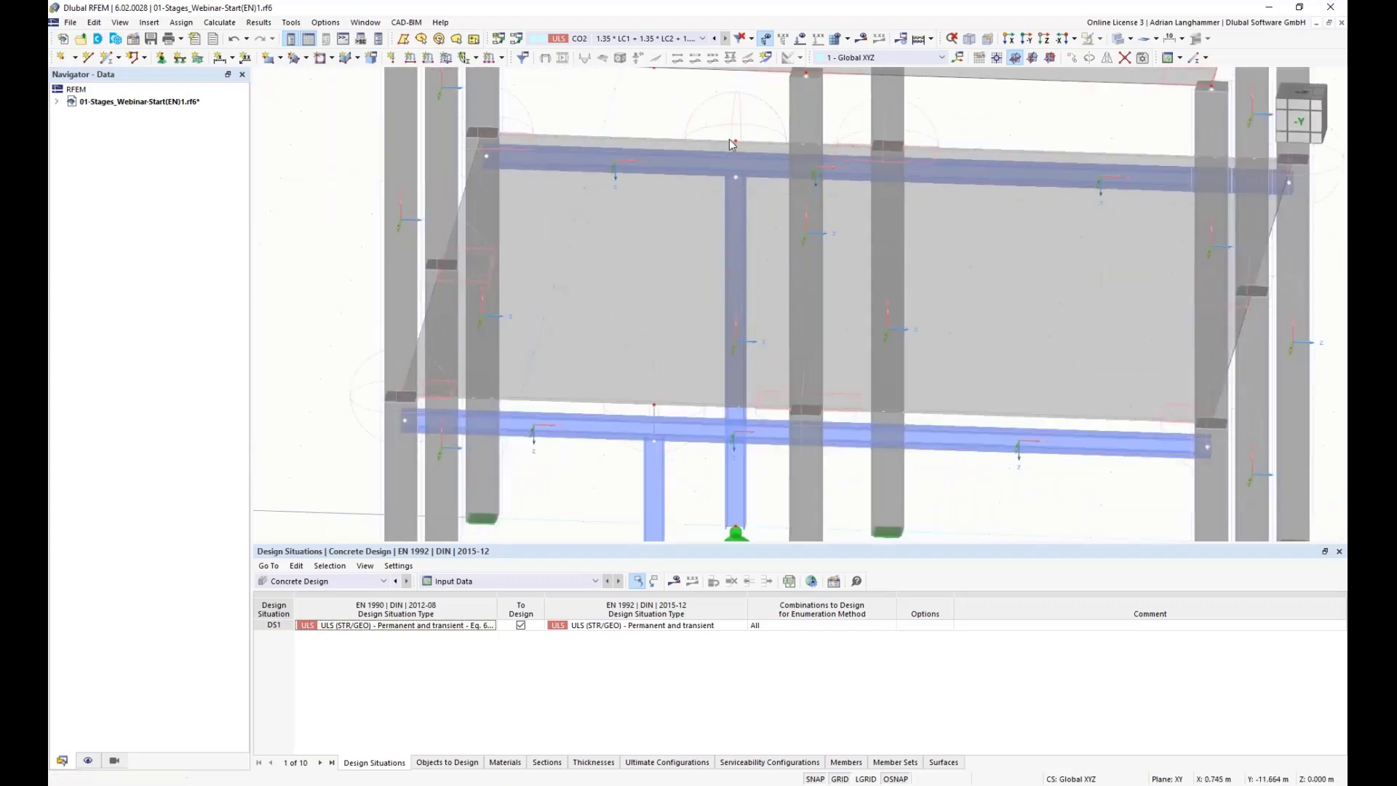
scroll(699, 139, "down", 2)
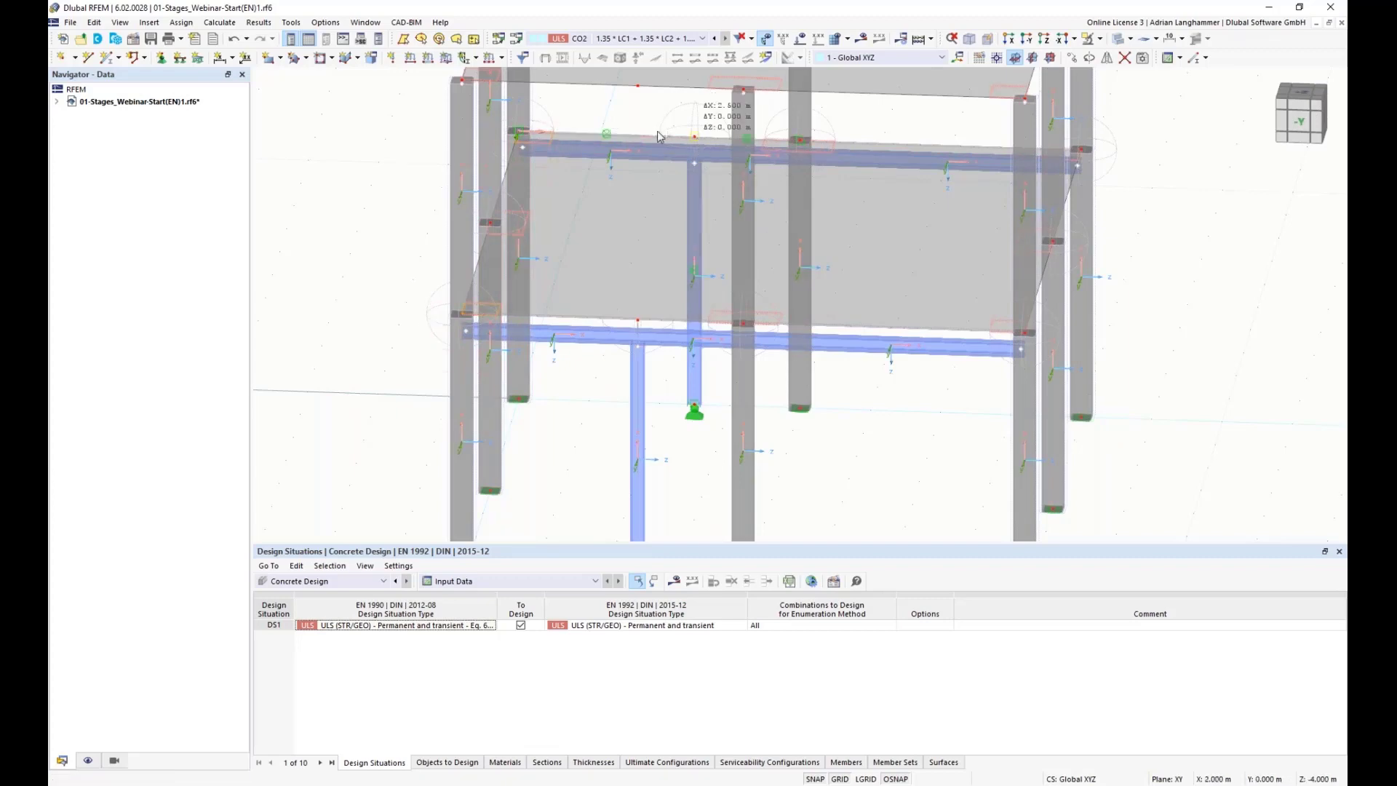
scroll(630, 131, "down", 3)
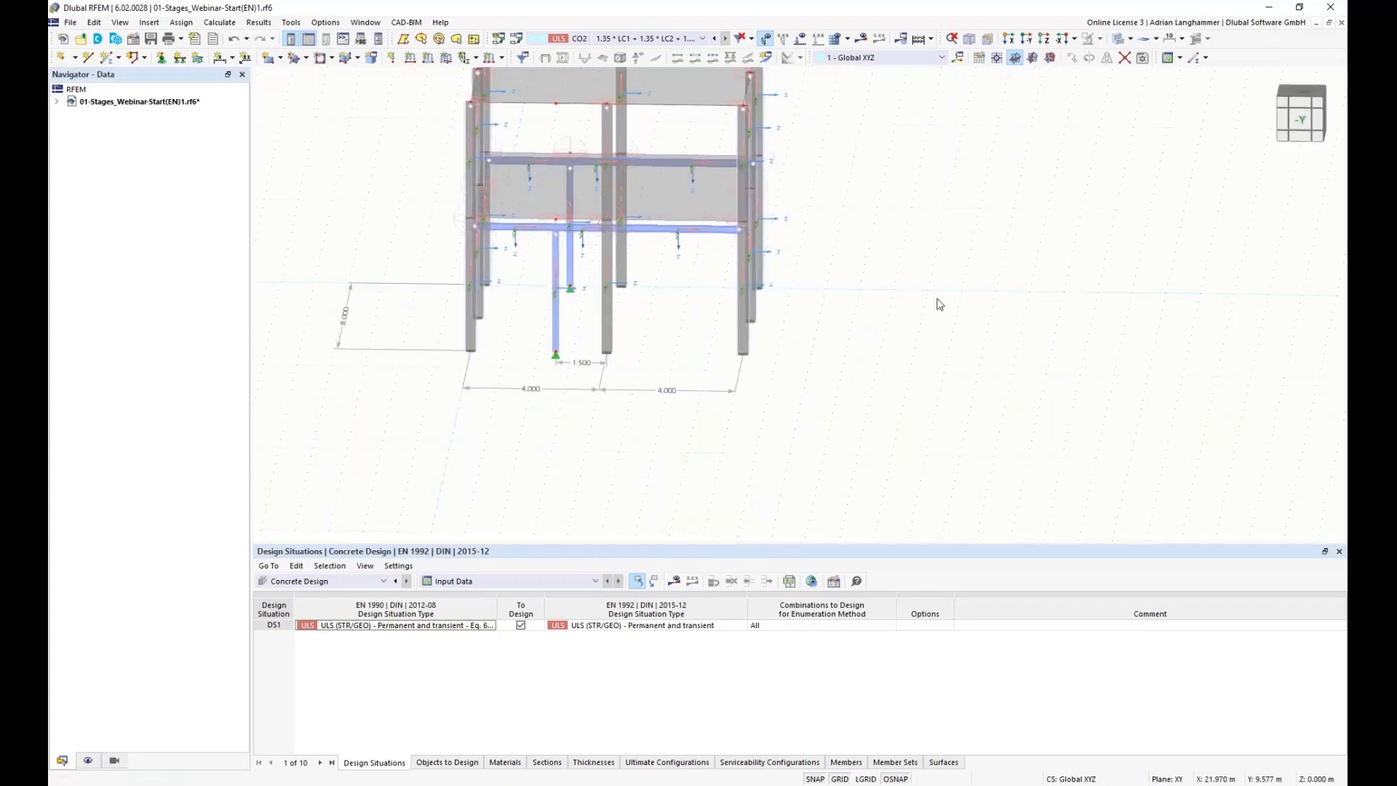
scroll(765, 248, "down", 1)
middle_click_drag(775, 242, 757, 311)
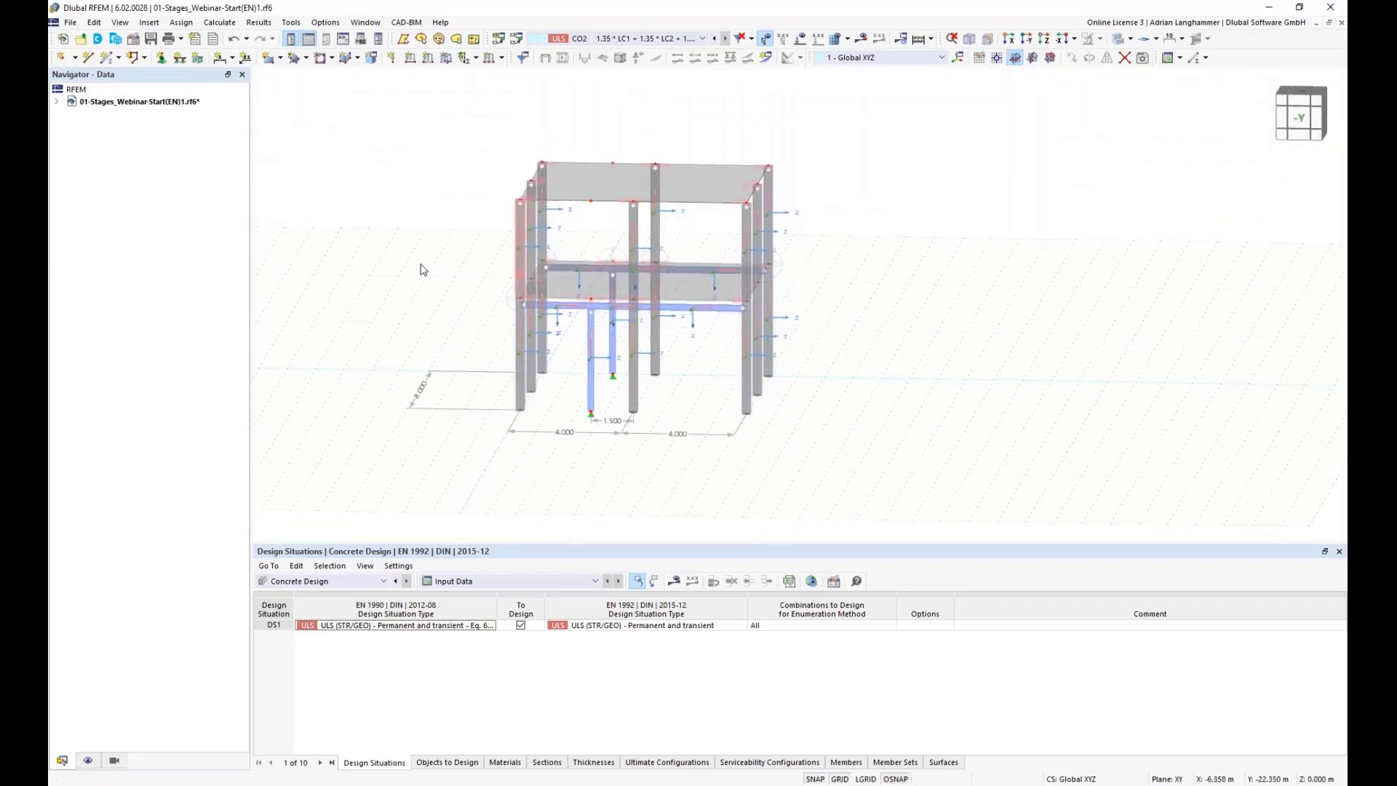
scroll(600, 333, "up", 1)
Step: Activate the Construction Stages Analysis (CSA) and Steel Design add-ons in the model's base data
left_click(57, 103)
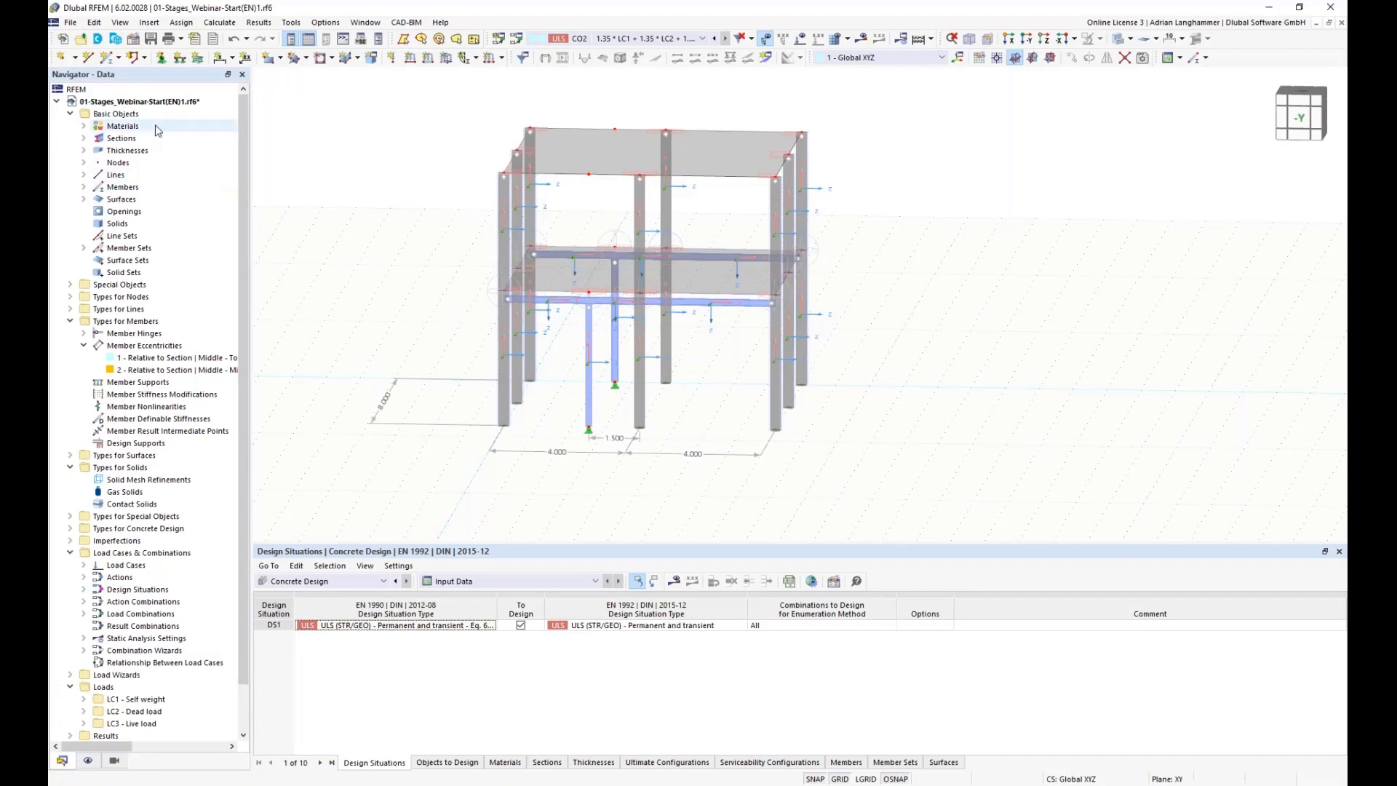
right_click(166, 102)
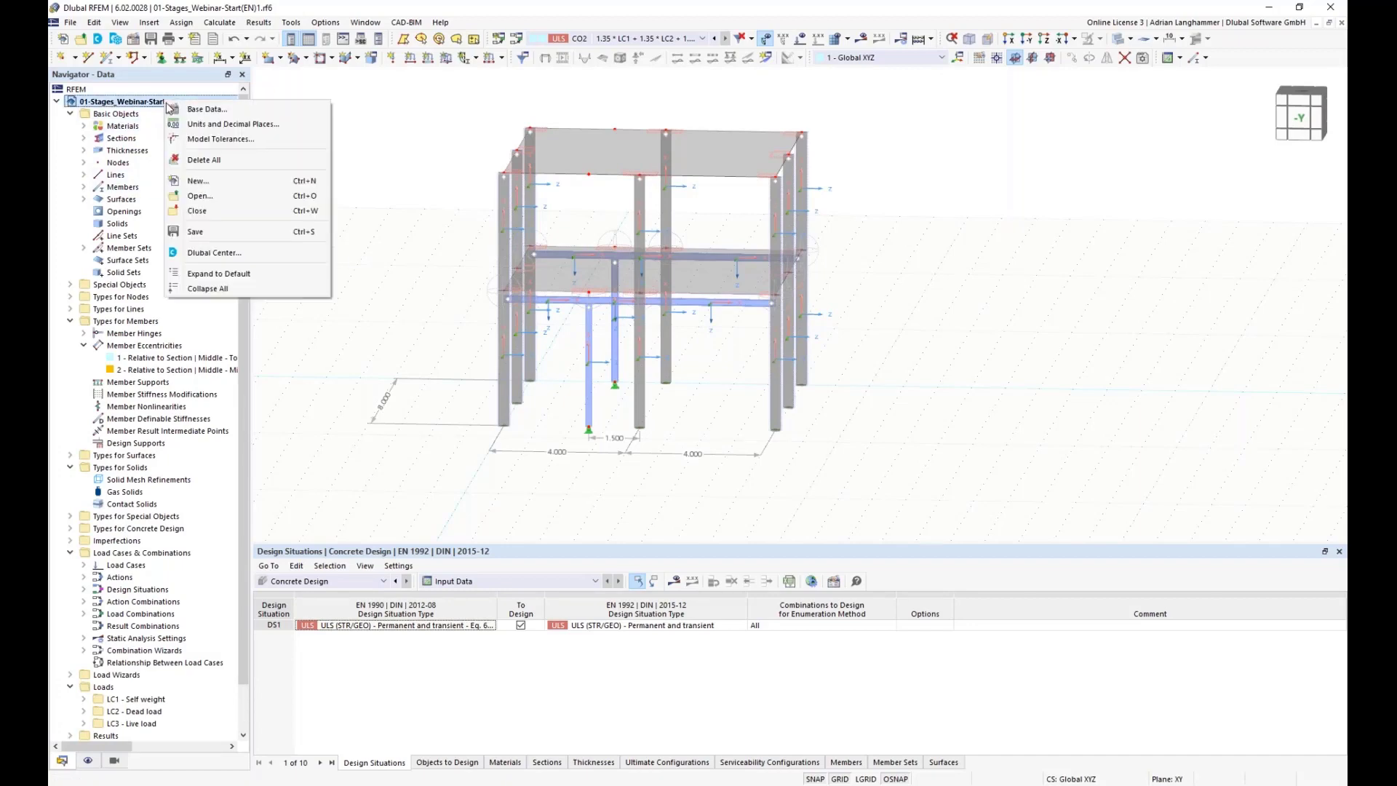
left_click(203, 116)
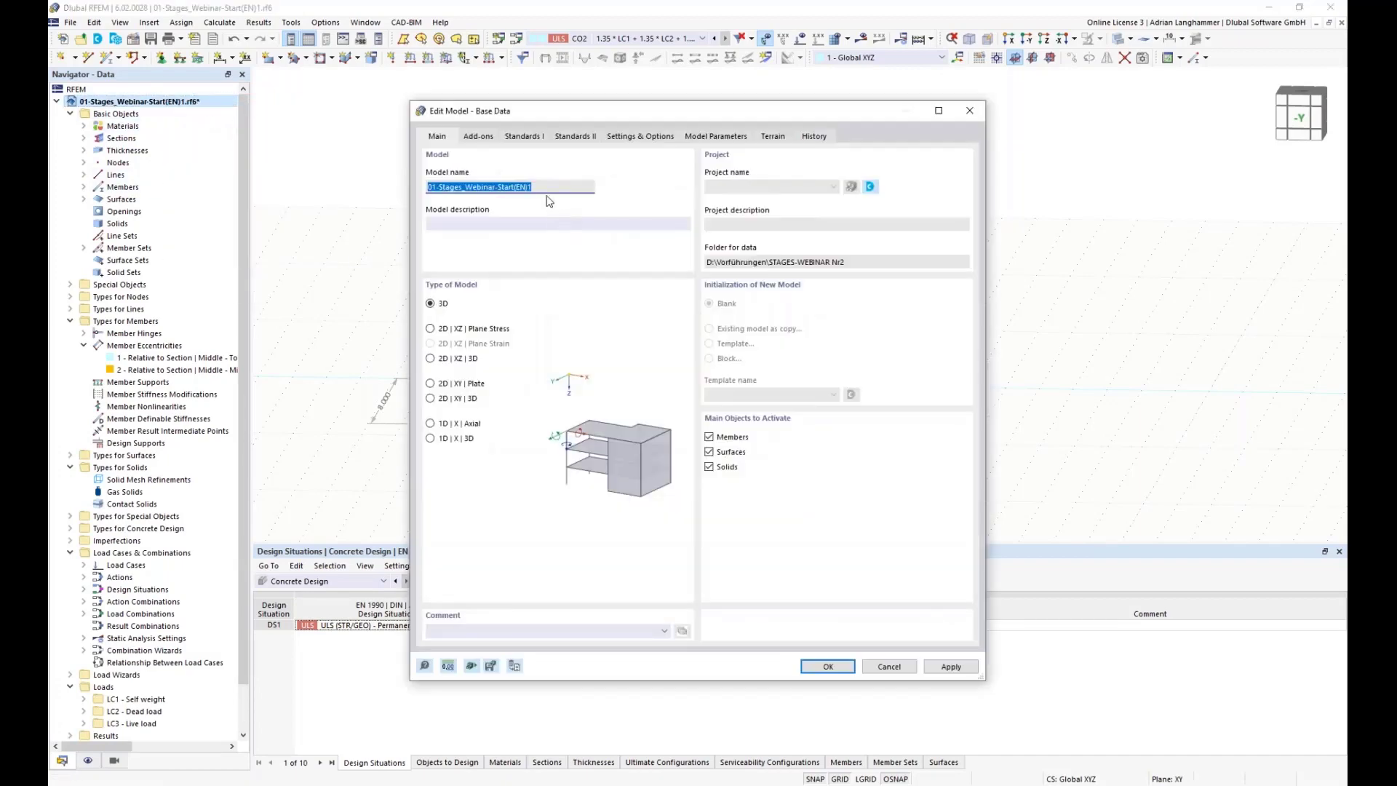
left_click(478, 137)
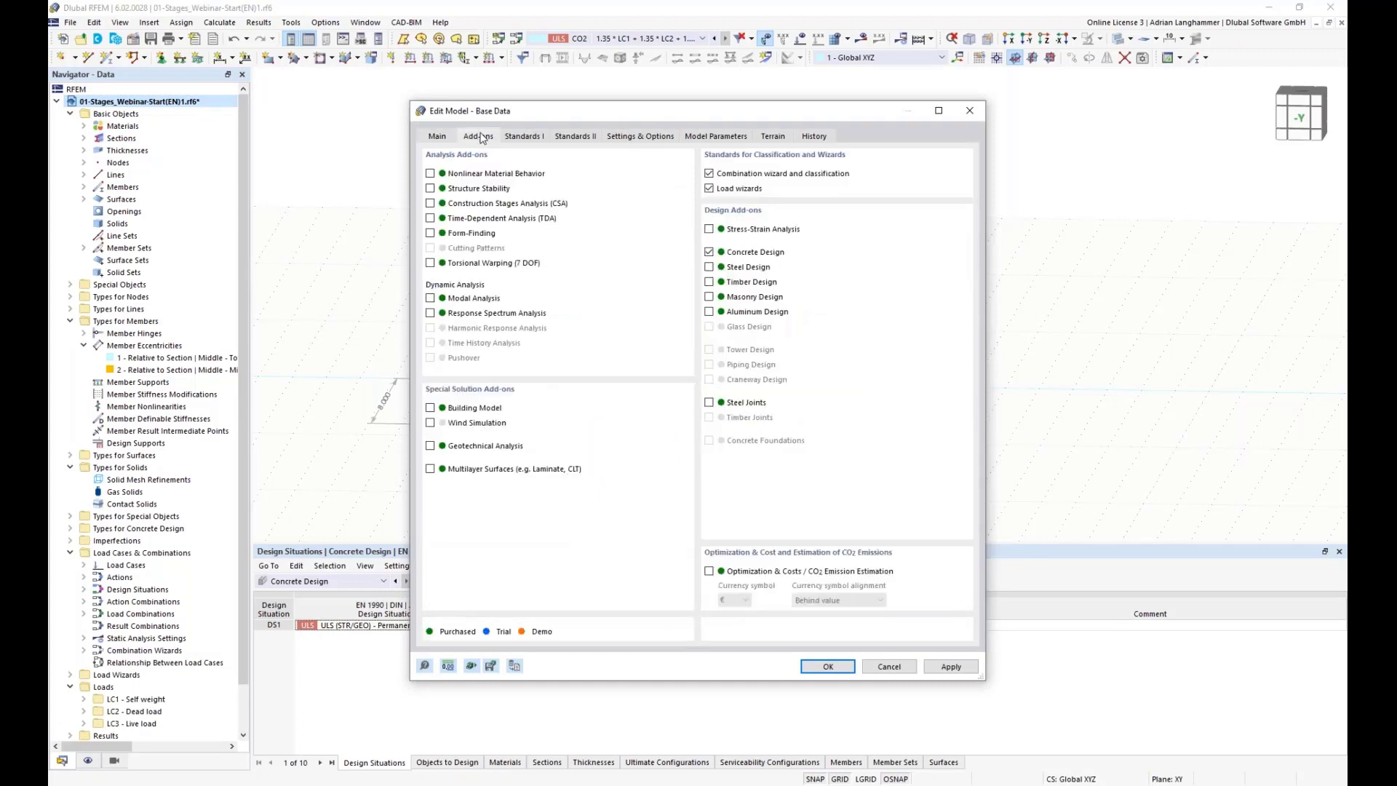
left_click(430, 204)
left_click_drag(752, 118, 661, 133)
left_click(659, 288)
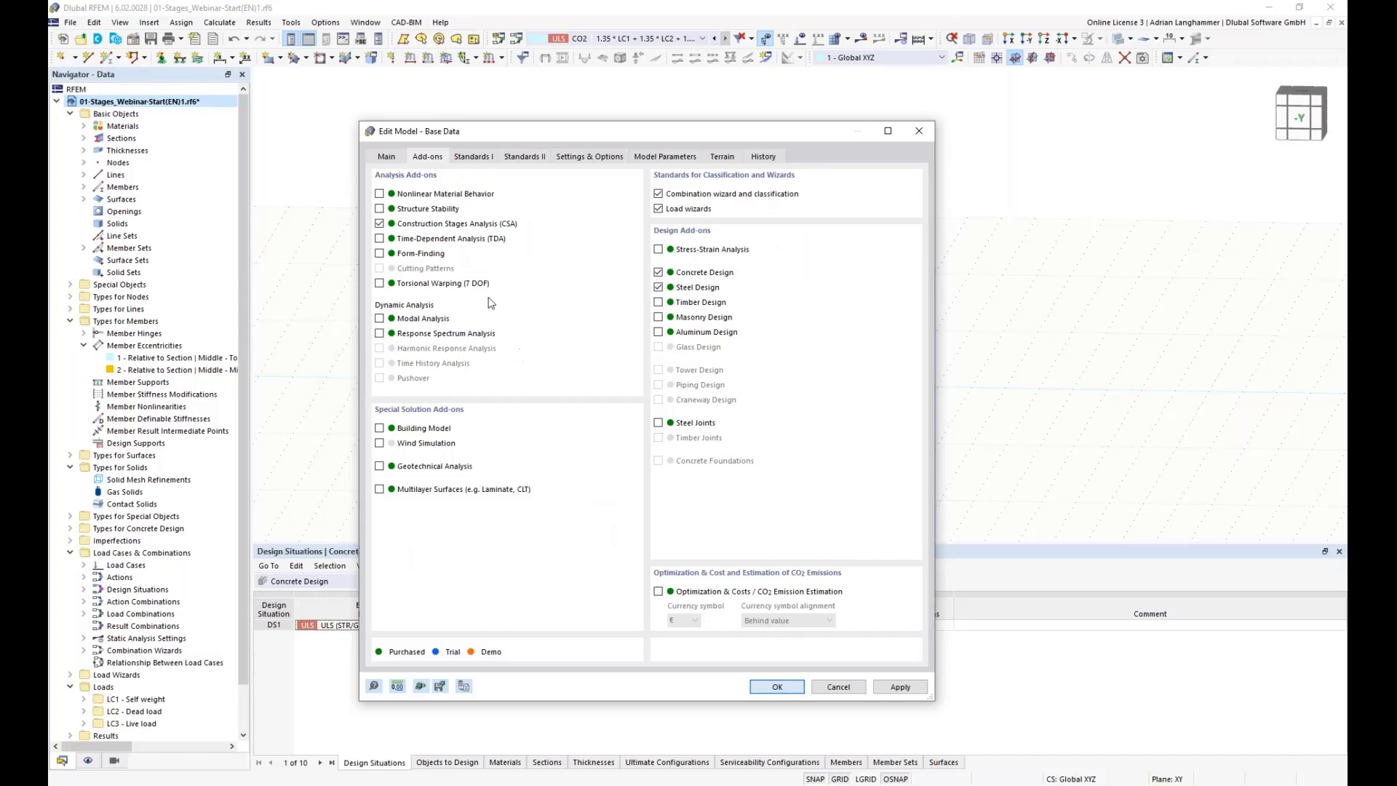
key("Return")
Step: Create a new construction stage set with two additional construction stages following the start stage
middle_click_drag(376, 232, 381, 217)
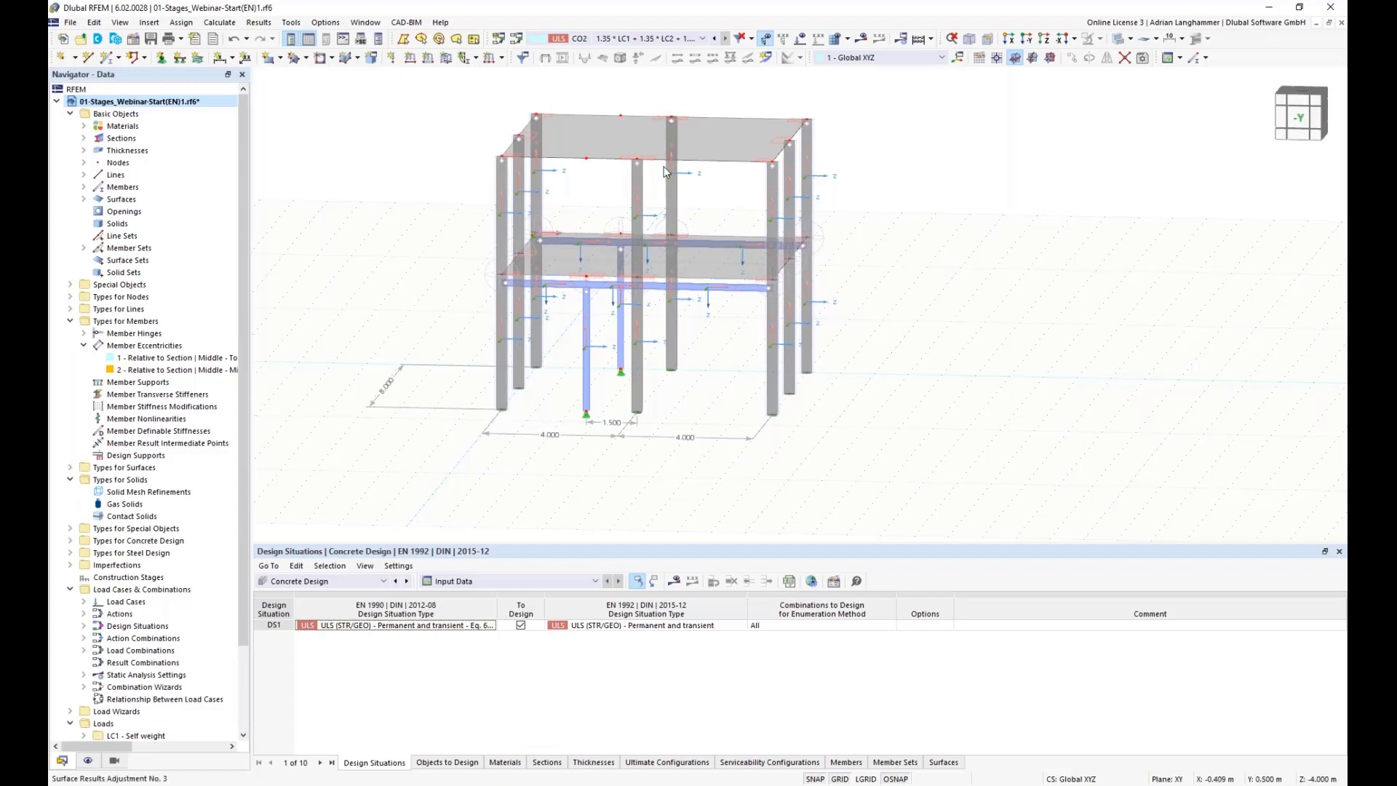
mouse_move(898, 351)
middle_mouse_down()
mouse_move(885, 384)
mouse_move(878, 366)
middle_mouse_up()
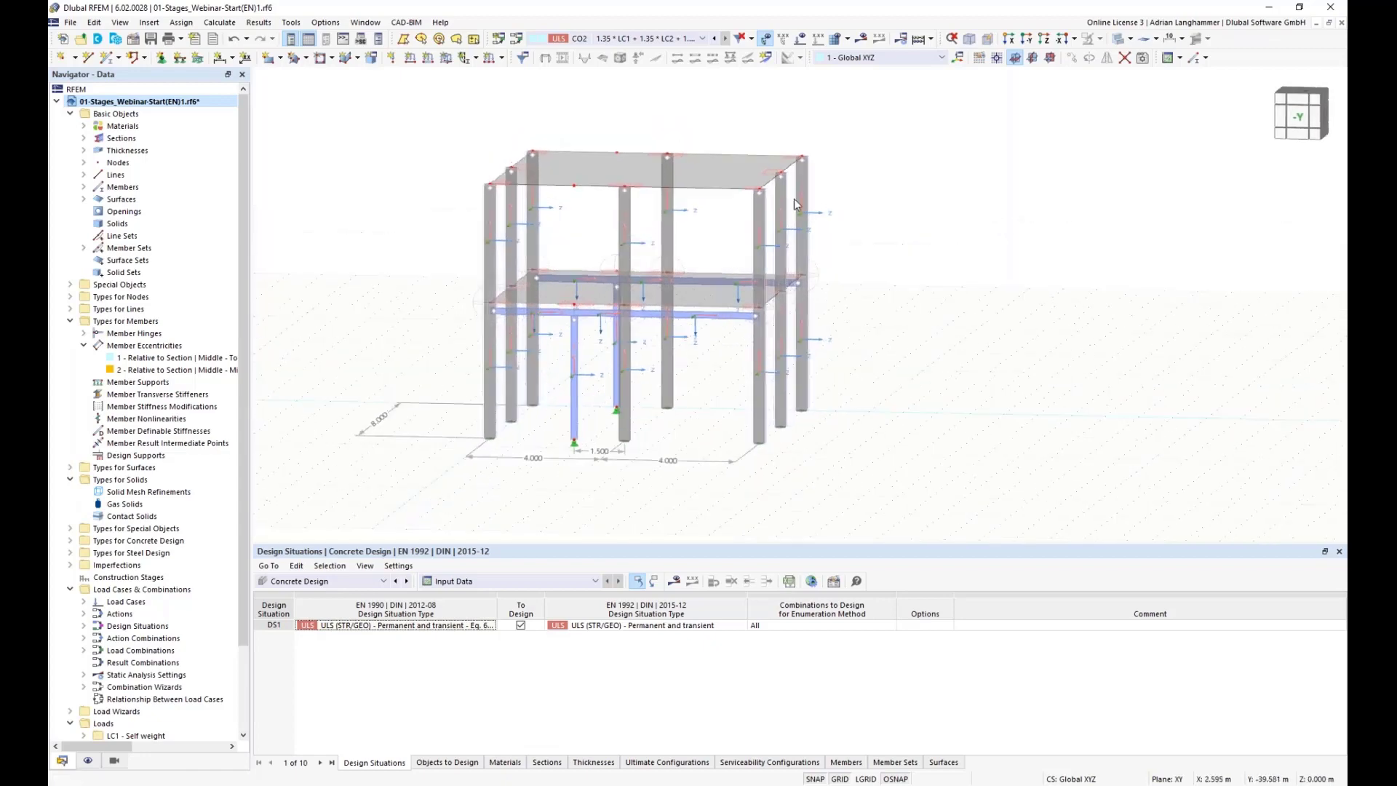
middle_click_drag(904, 315, 923, 317, "ctrl")
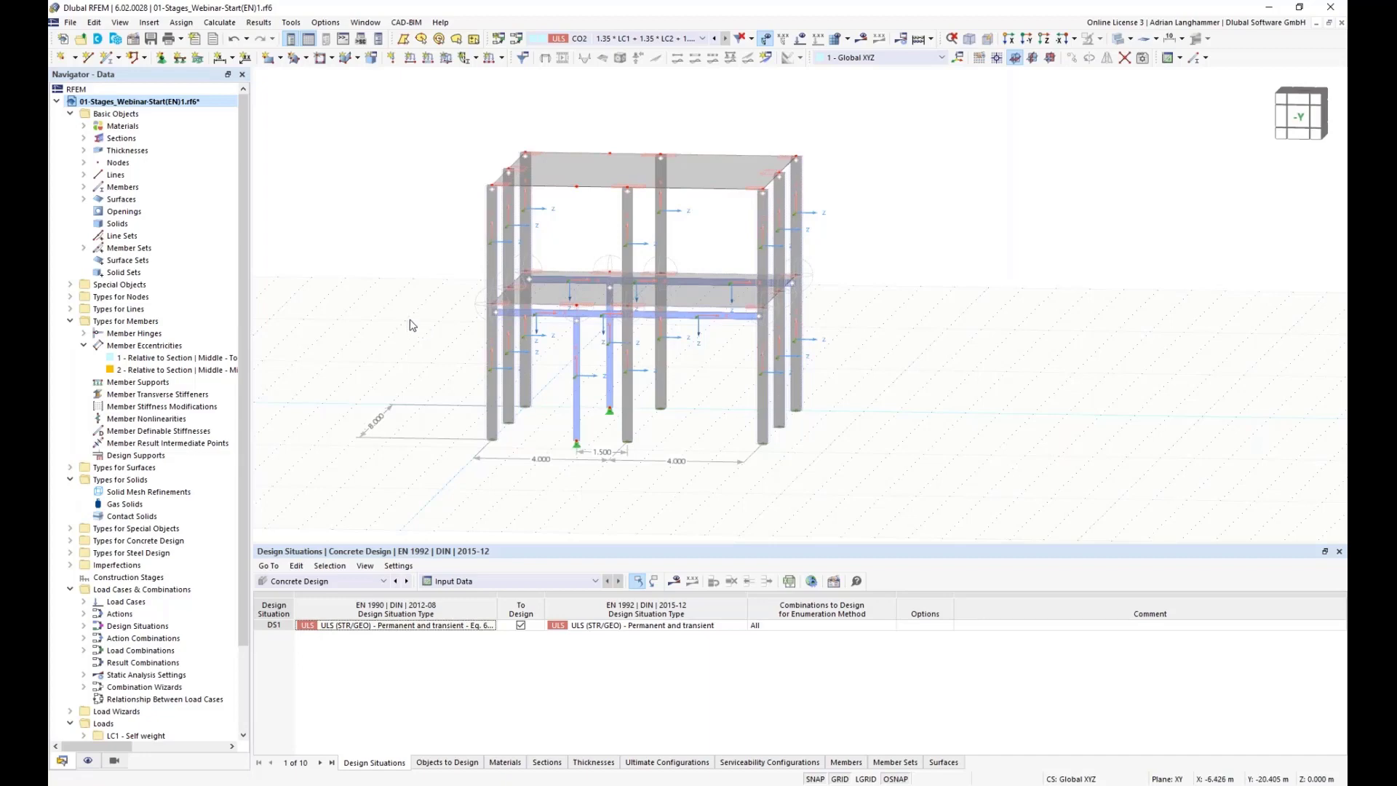
right_click(121, 579)
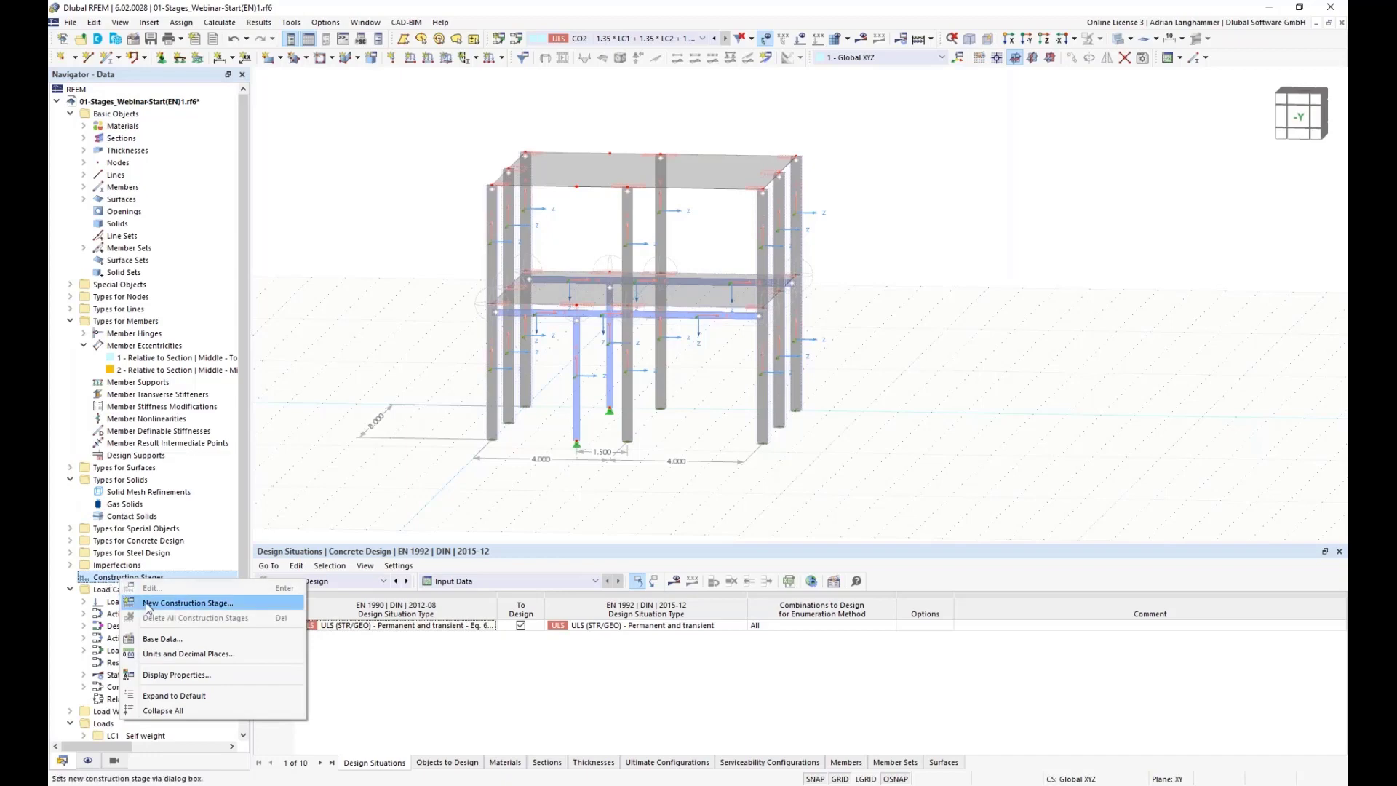
left_click(152, 604)
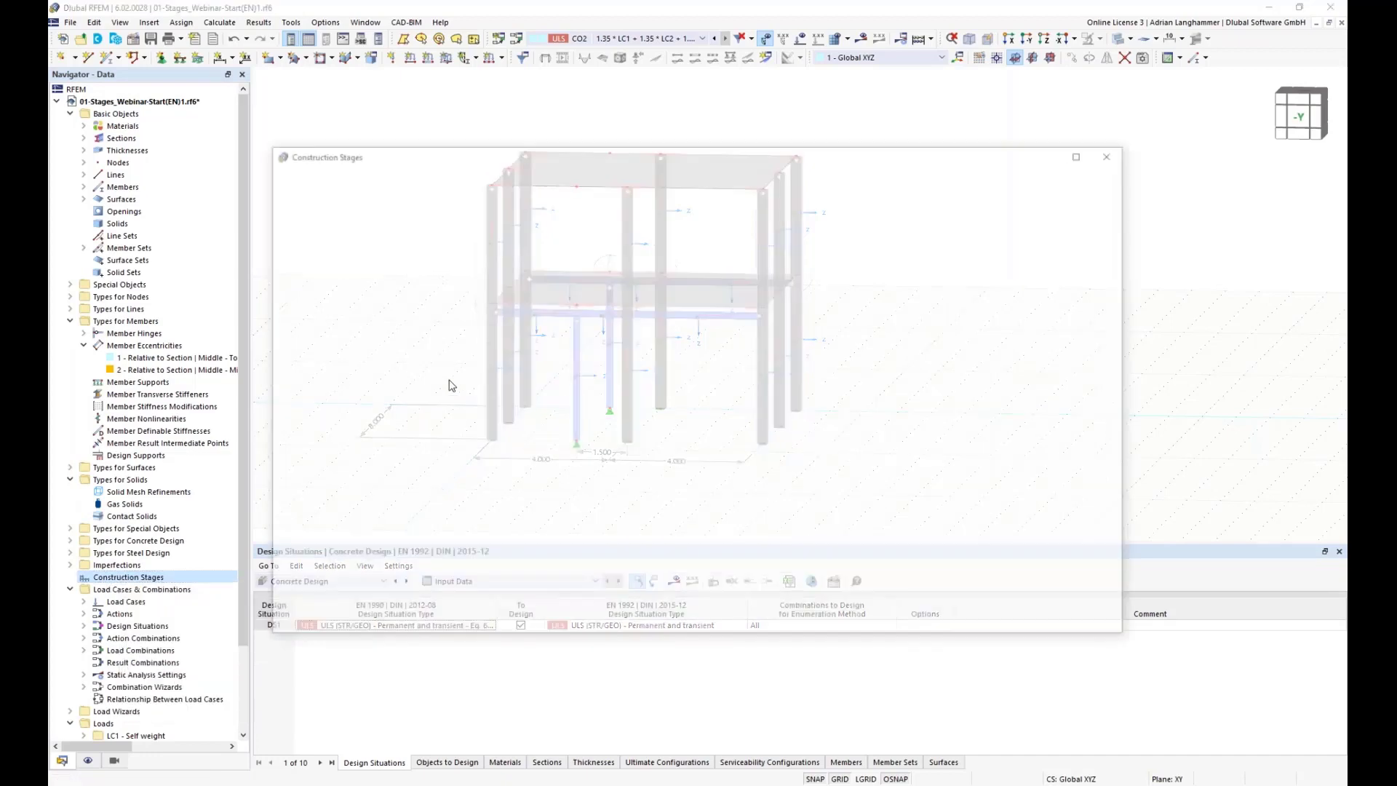
left_click_drag(506, 152, 528, 119)
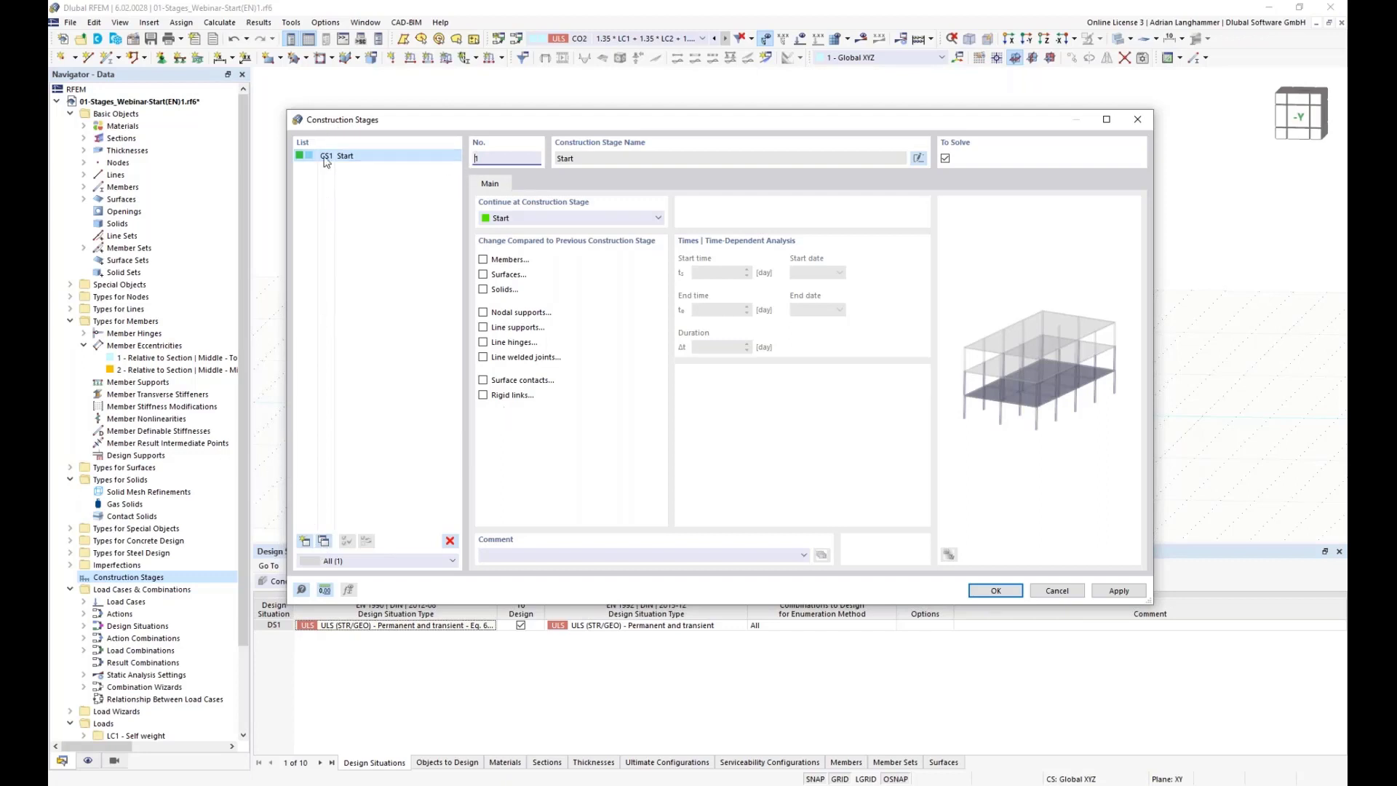
left_click_drag(451, 123, 450, 473)
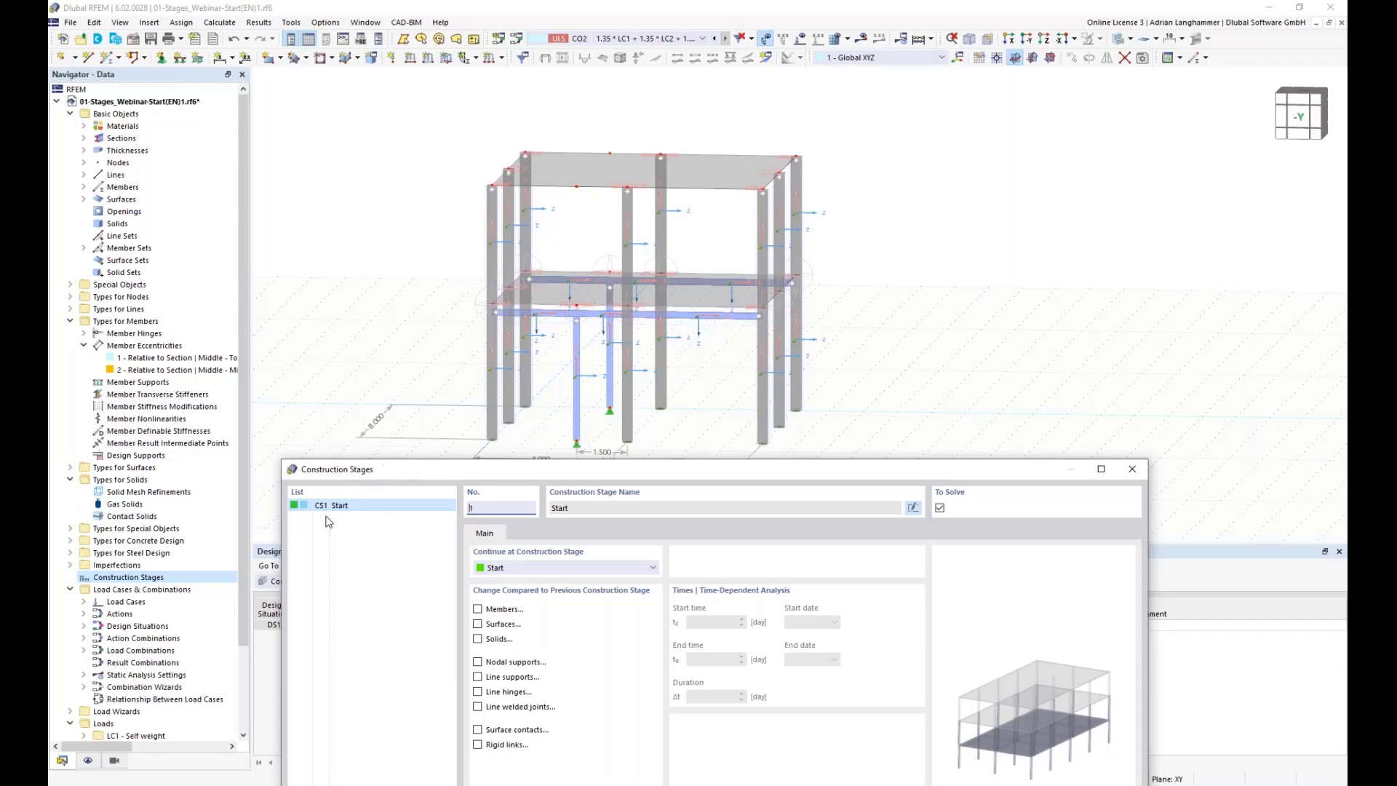
left_click_drag(418, 473, 504, 241)
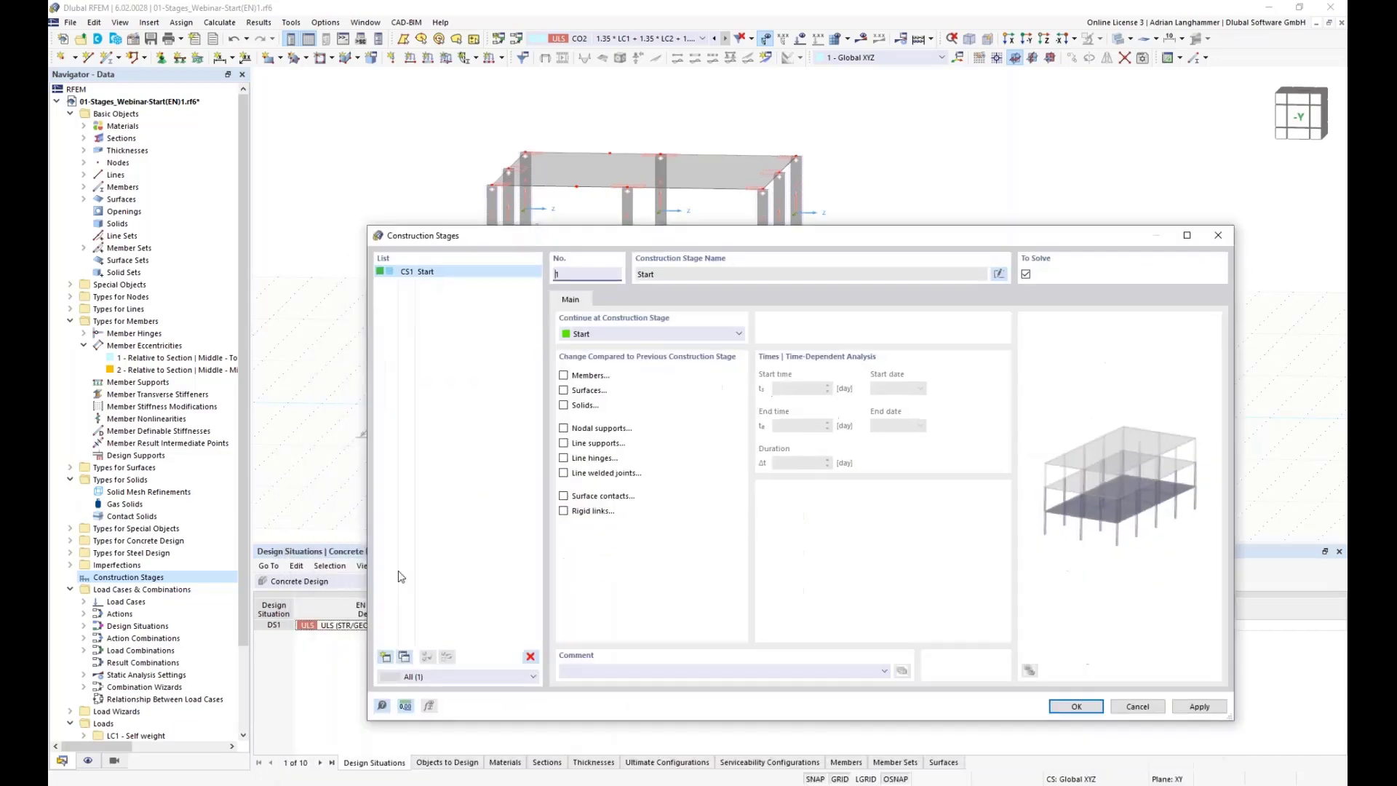
left_click(385, 657)
left_click(385, 657)
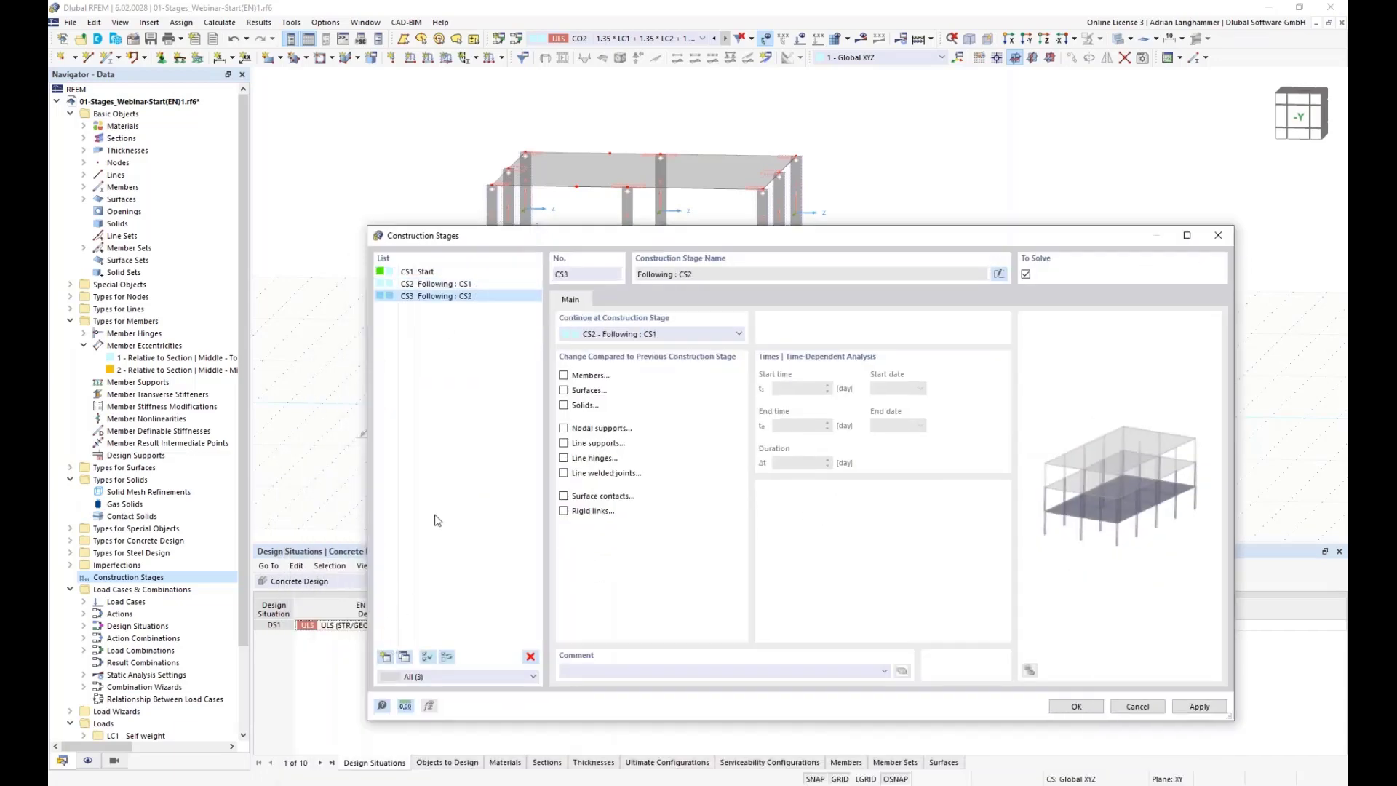
Step: Rename construction stage CS1 as Original Structure
left_click(425, 271)
left_click(683, 277)
key("BackSpace")
key("BackSpace")
key("BackSpace")
key("BackSpace")
key("BackSpace")
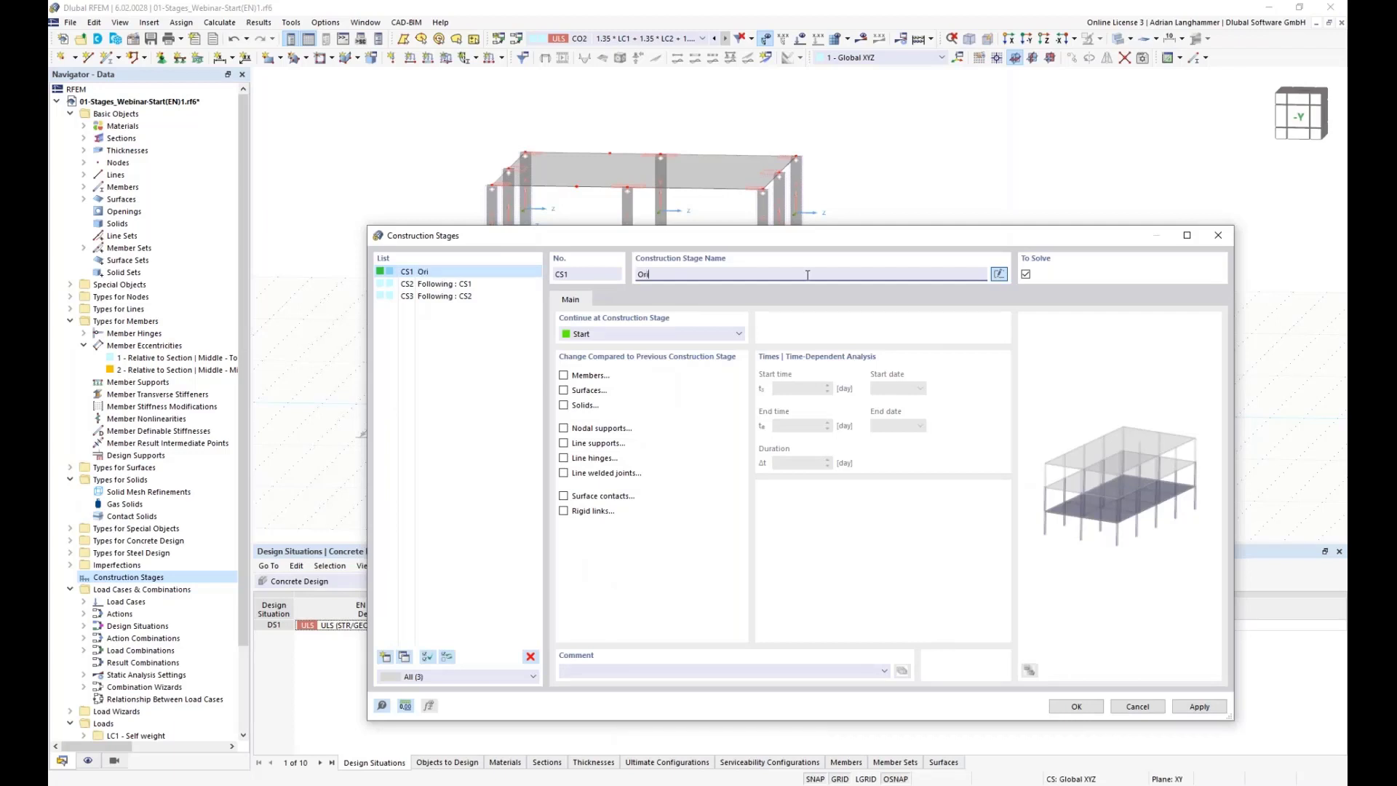
type("Original Structure")
Step: Rename construction stage CS2 as Add Steel Construction and CS3 as Remove Columns
left_click(474, 284)
left_click(997, 275)
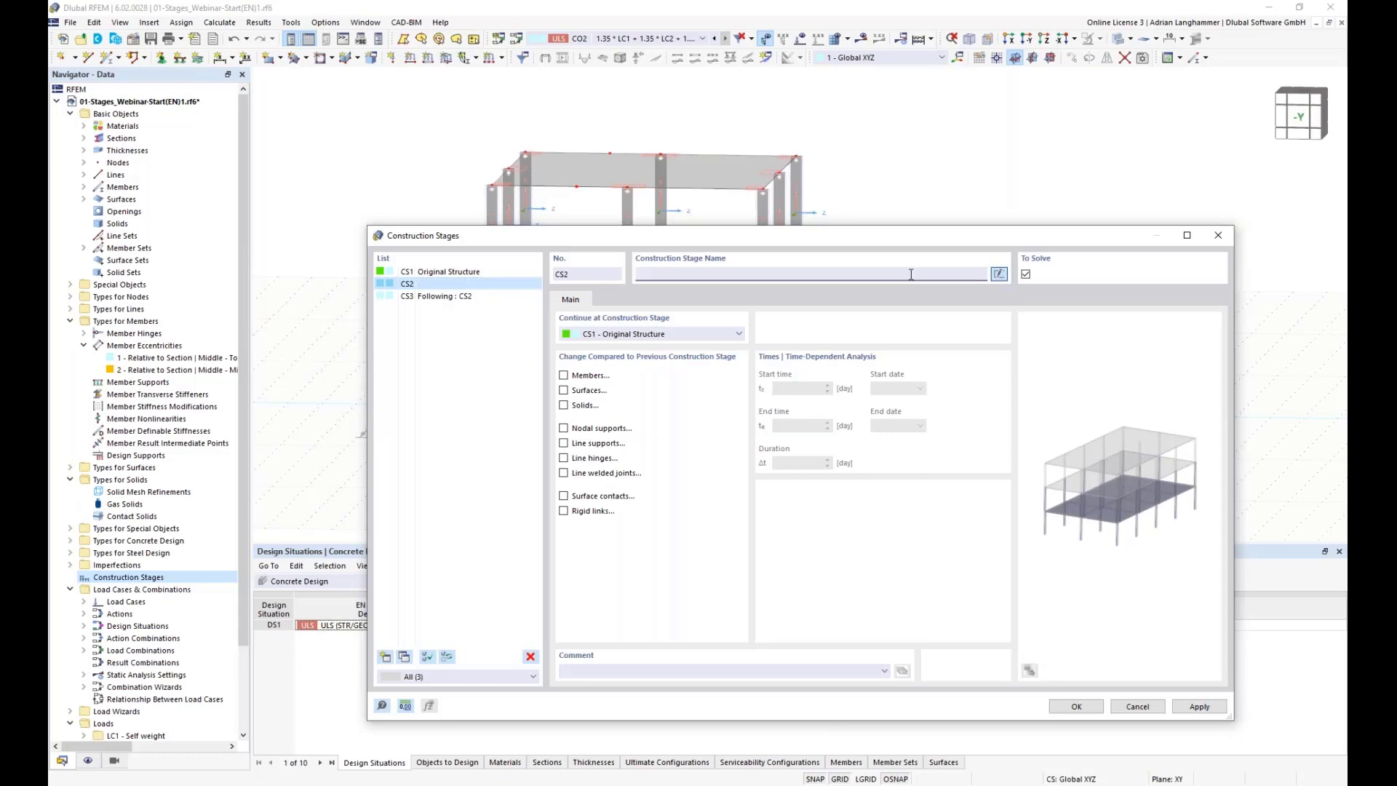
type("Add Steel Constrution")
left_click(488, 296)
left_click(999, 274)
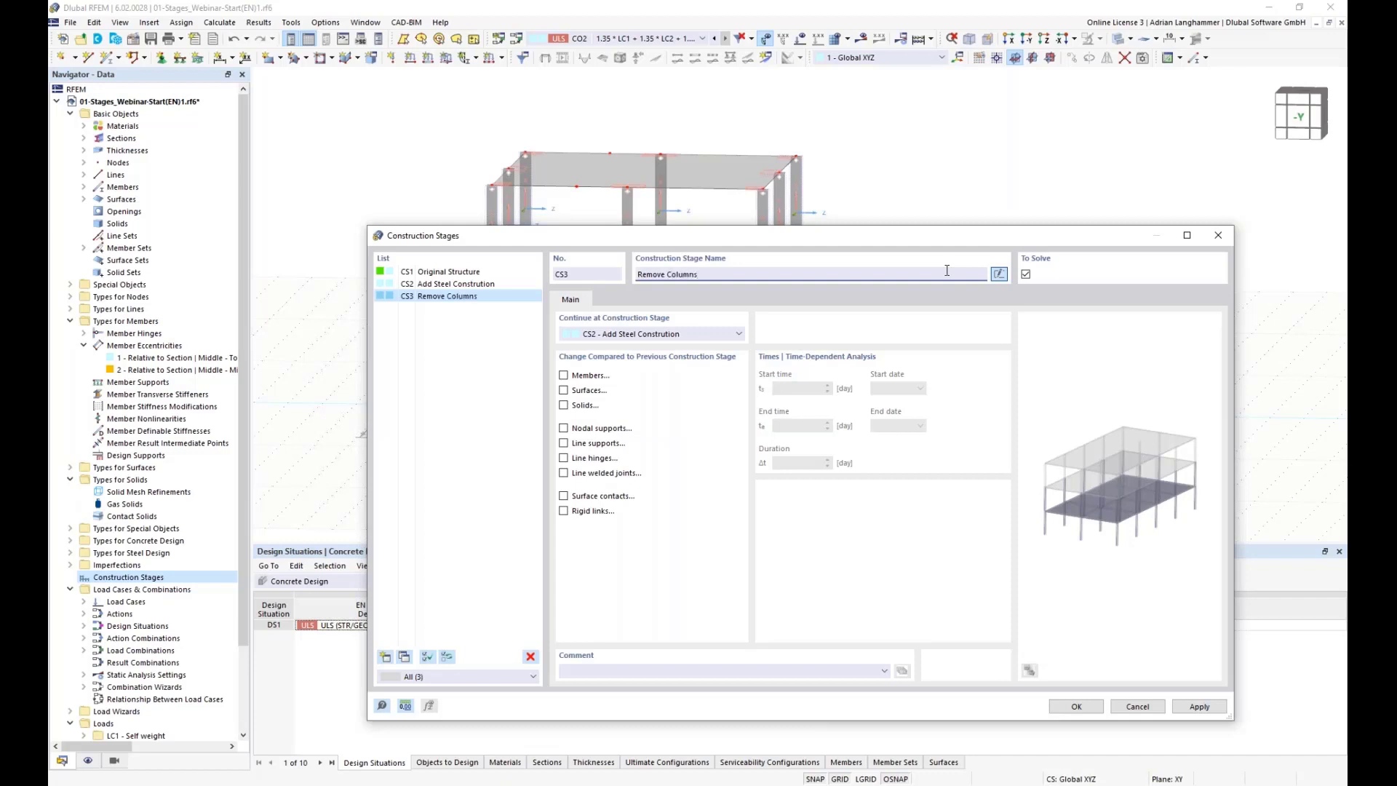
Step: Rename construction stage CS3 as Remove Concrete Columns
left_click(669, 274)
type("Concrete")
left_click(466, 272)
left_click(477, 284)
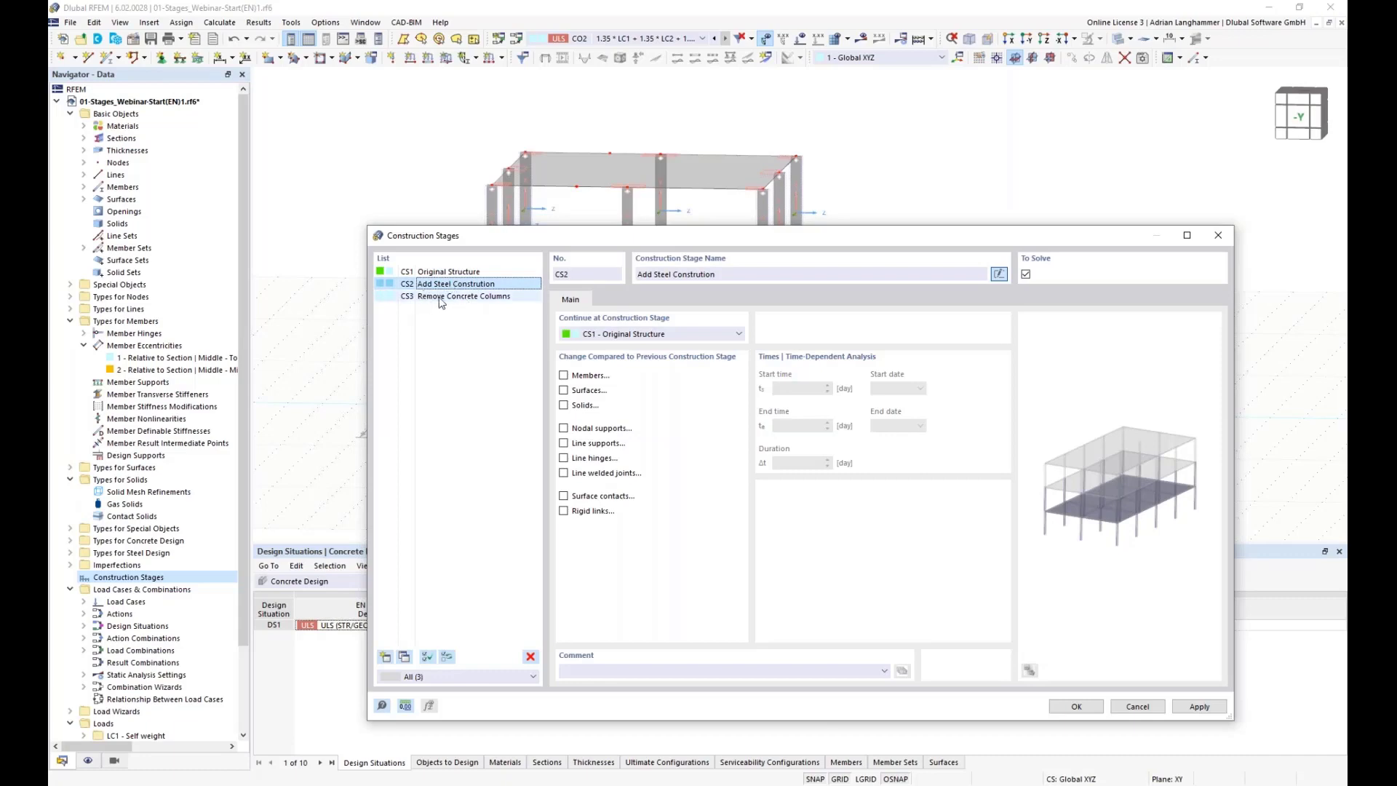
left_click(440, 297)
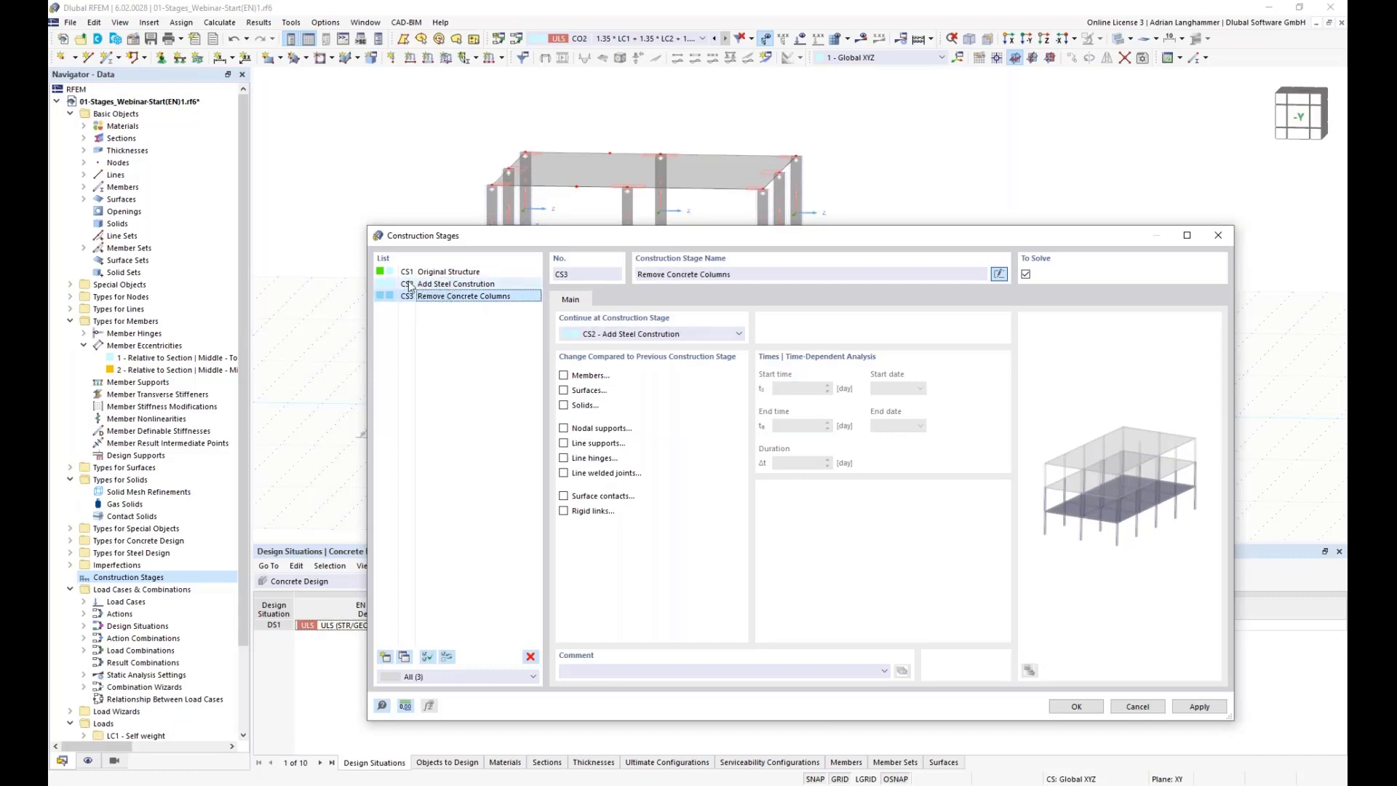
left_click(421, 285)
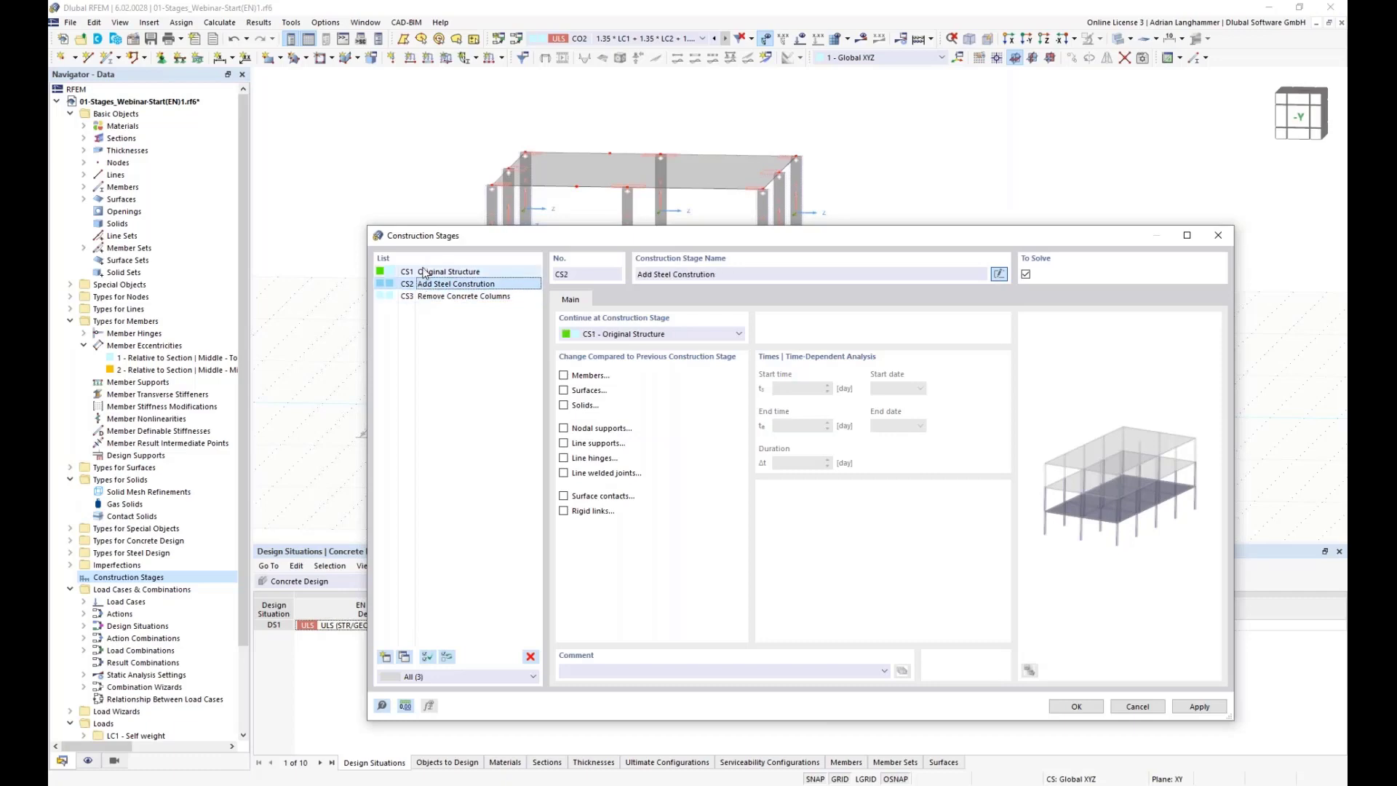
left_click(427, 298)
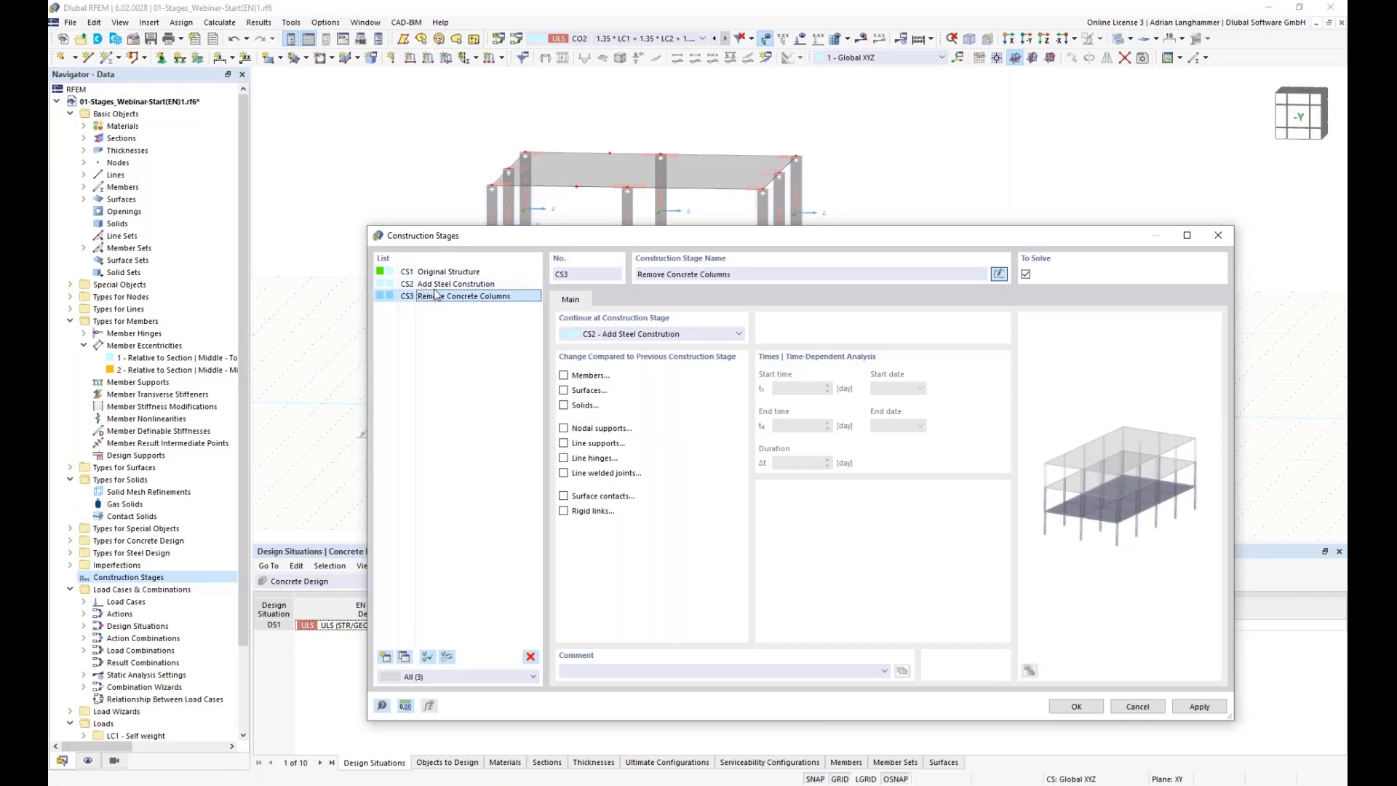
left_click(433, 284)
key("Up")
left_click(435, 284)
left_click(433, 297)
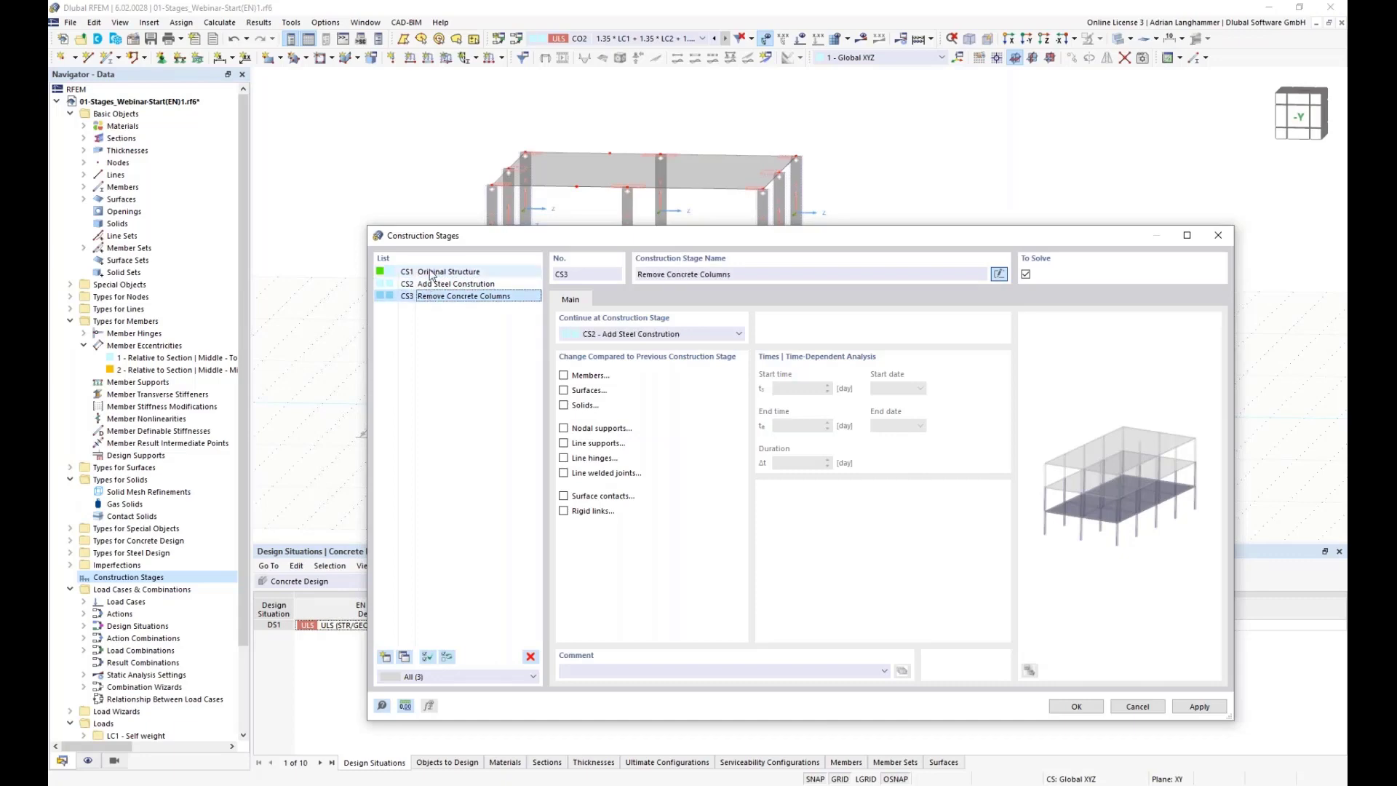
left_click(430, 275)
left_click_drag(535, 230, 453, 143)
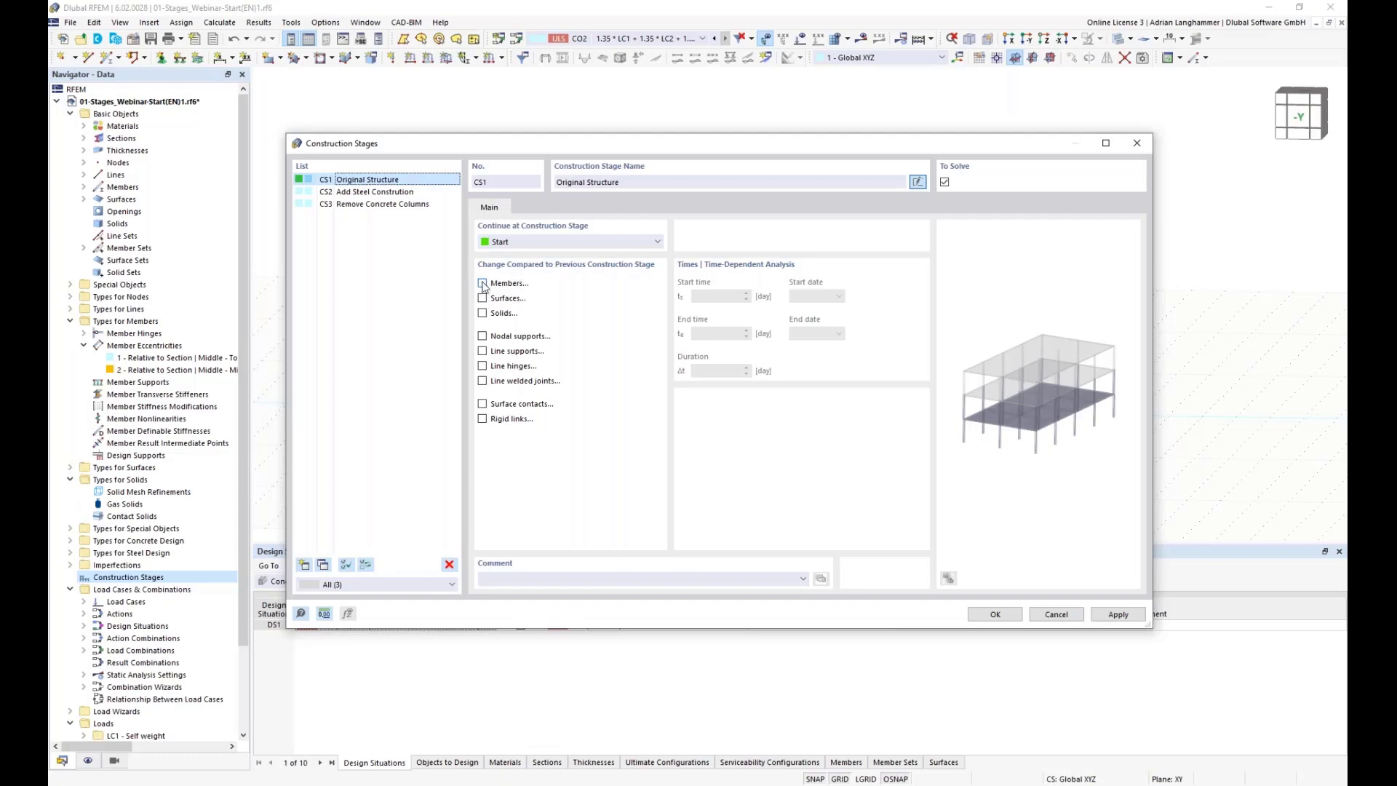
Step: For construction stage Original Structure, enable changes to members, surfaces and nodal supports
left_click_drag(622, 150, 559, 496)
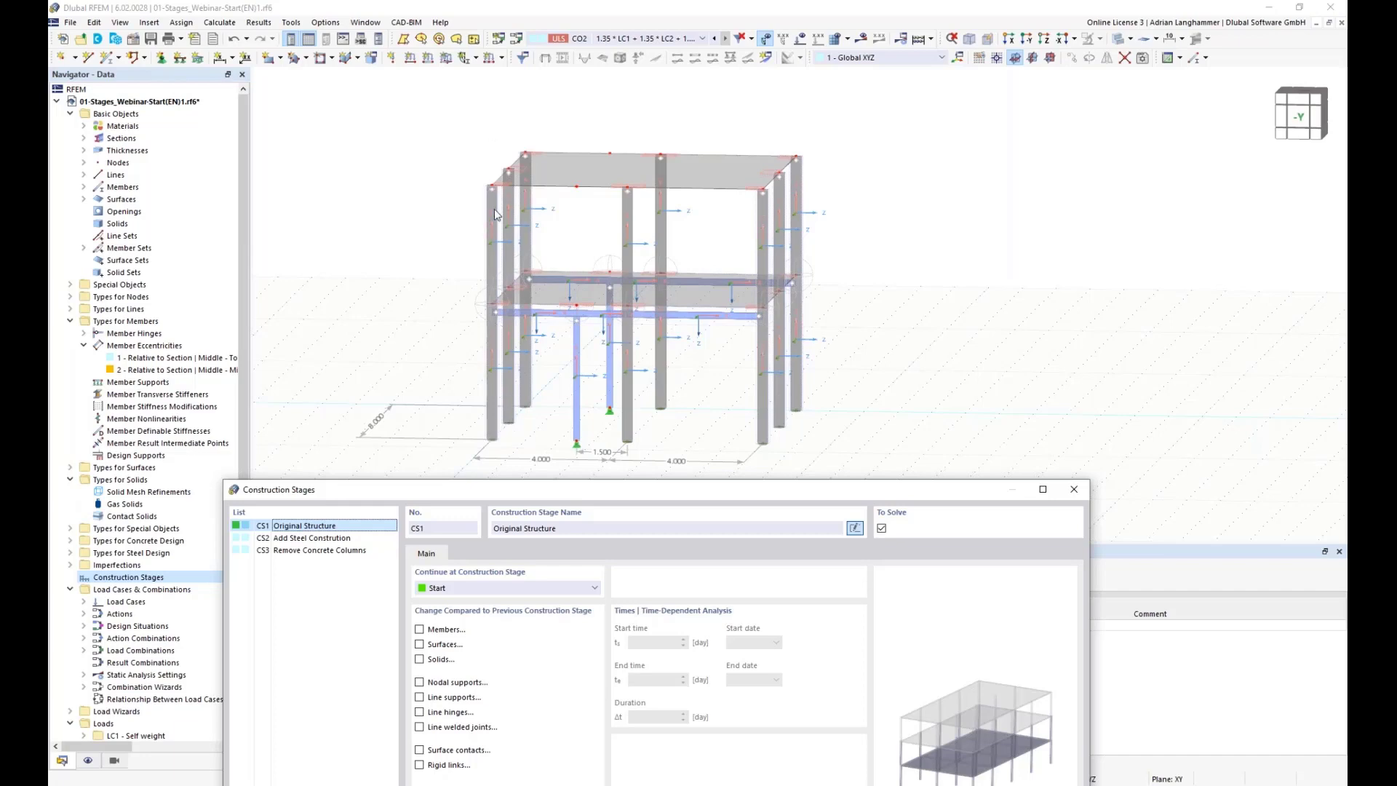
left_click_drag(522, 493, 575, 200)
left_click(464, 335)
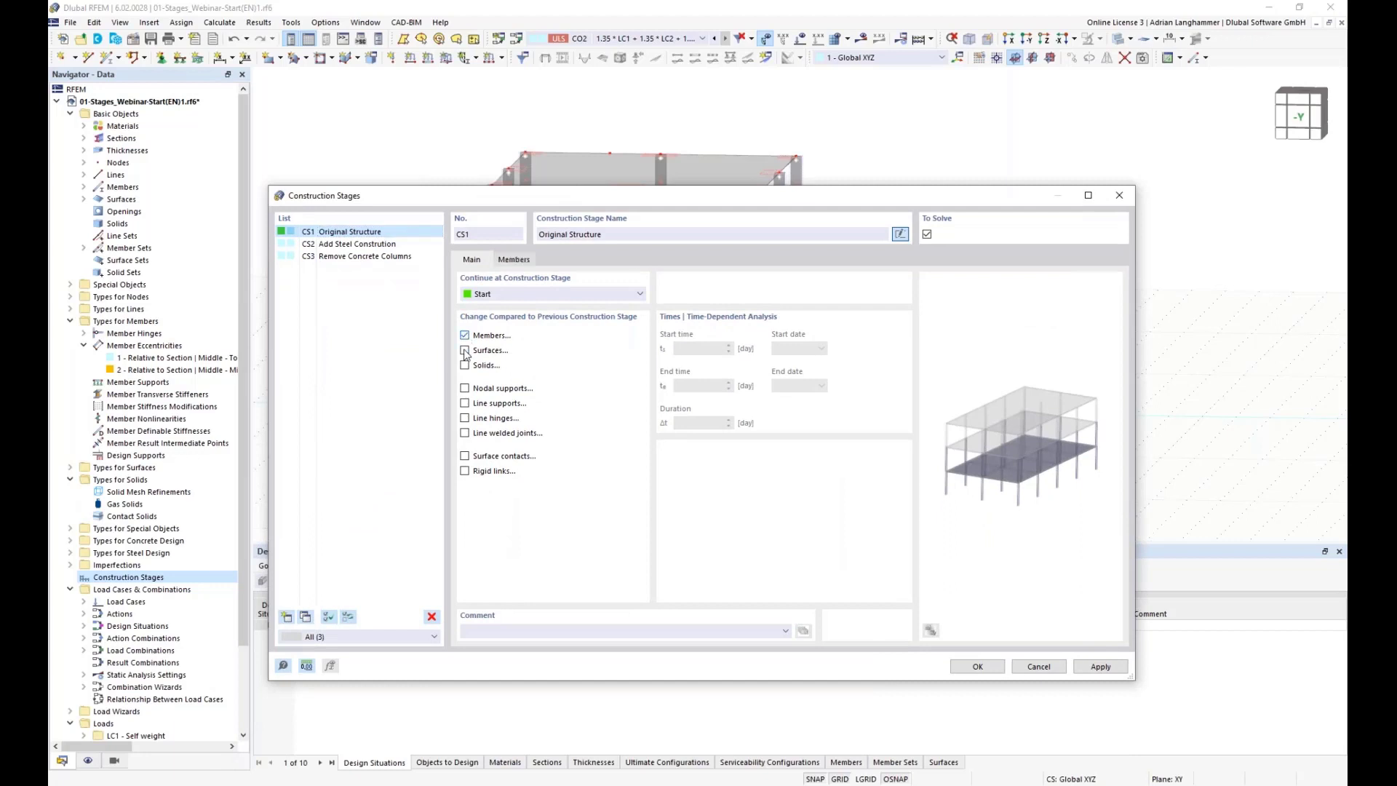
left_click(464, 350)
left_click(465, 388)
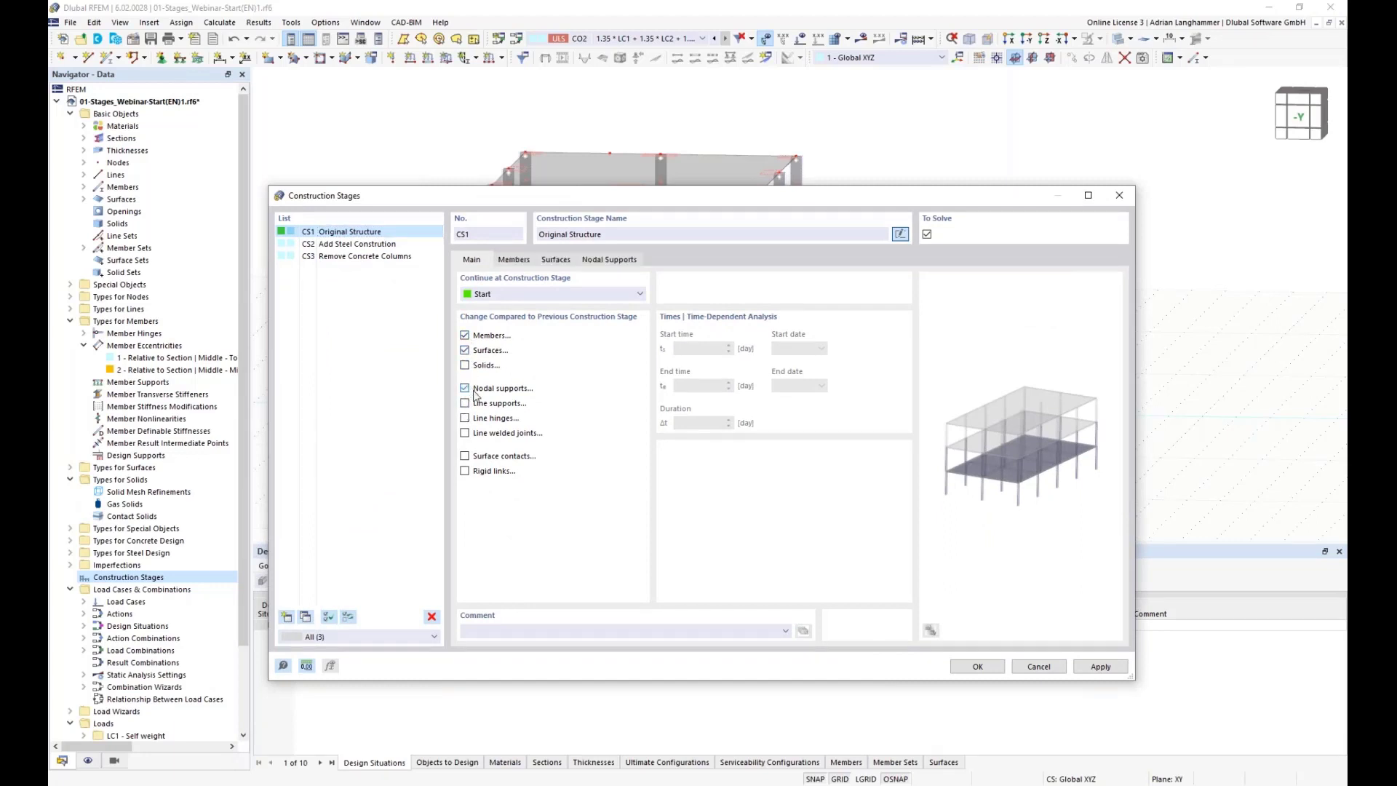
Step: Add the existing concrete members 1-4,13-16,37,42-44,46,48,67,68 to CS1 by selecting them in the model
left_click(521, 261)
left_click_drag(602, 199, 548, 262)
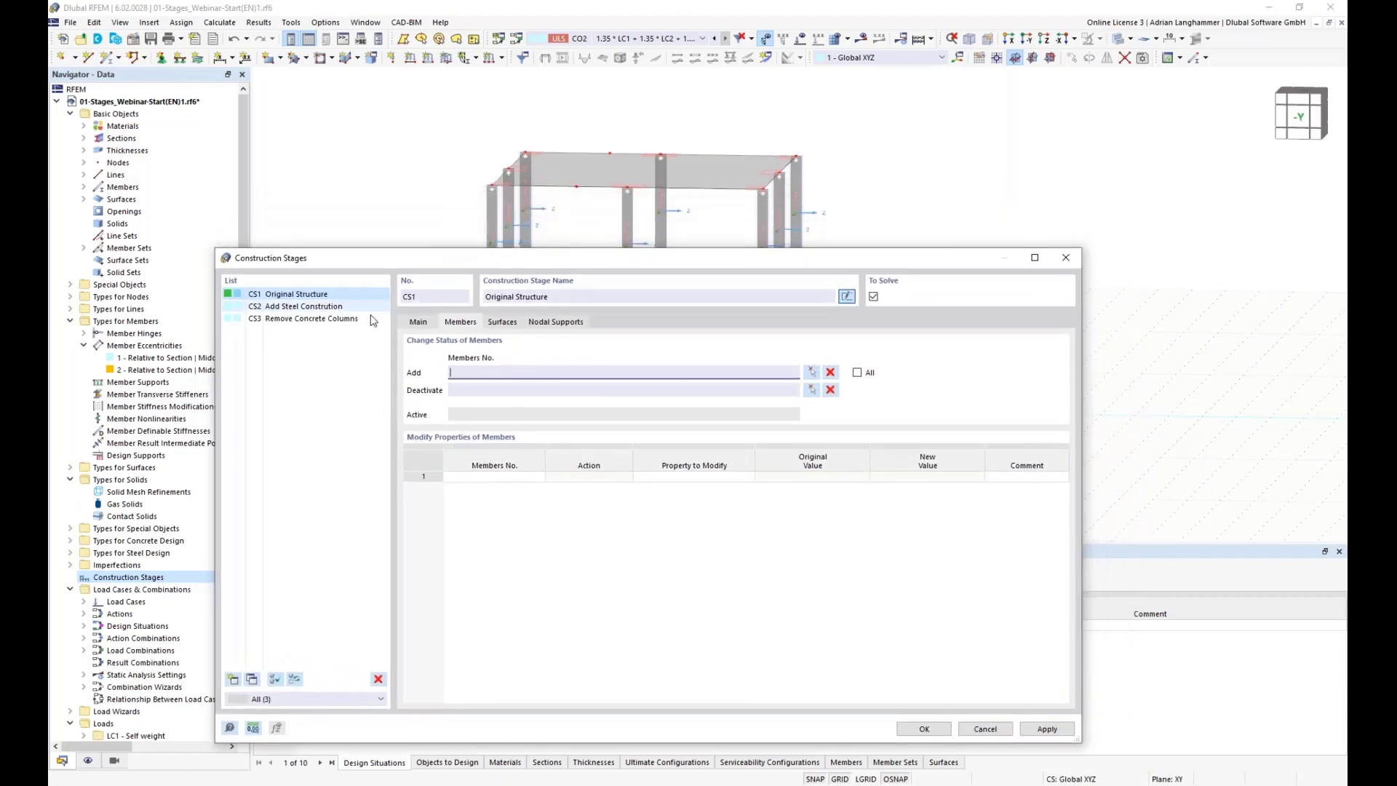
left_click(482, 369)
left_click(810, 374)
left_click_drag(555, 398, 471, 367)
left_click_drag(695, 397, 622, 371)
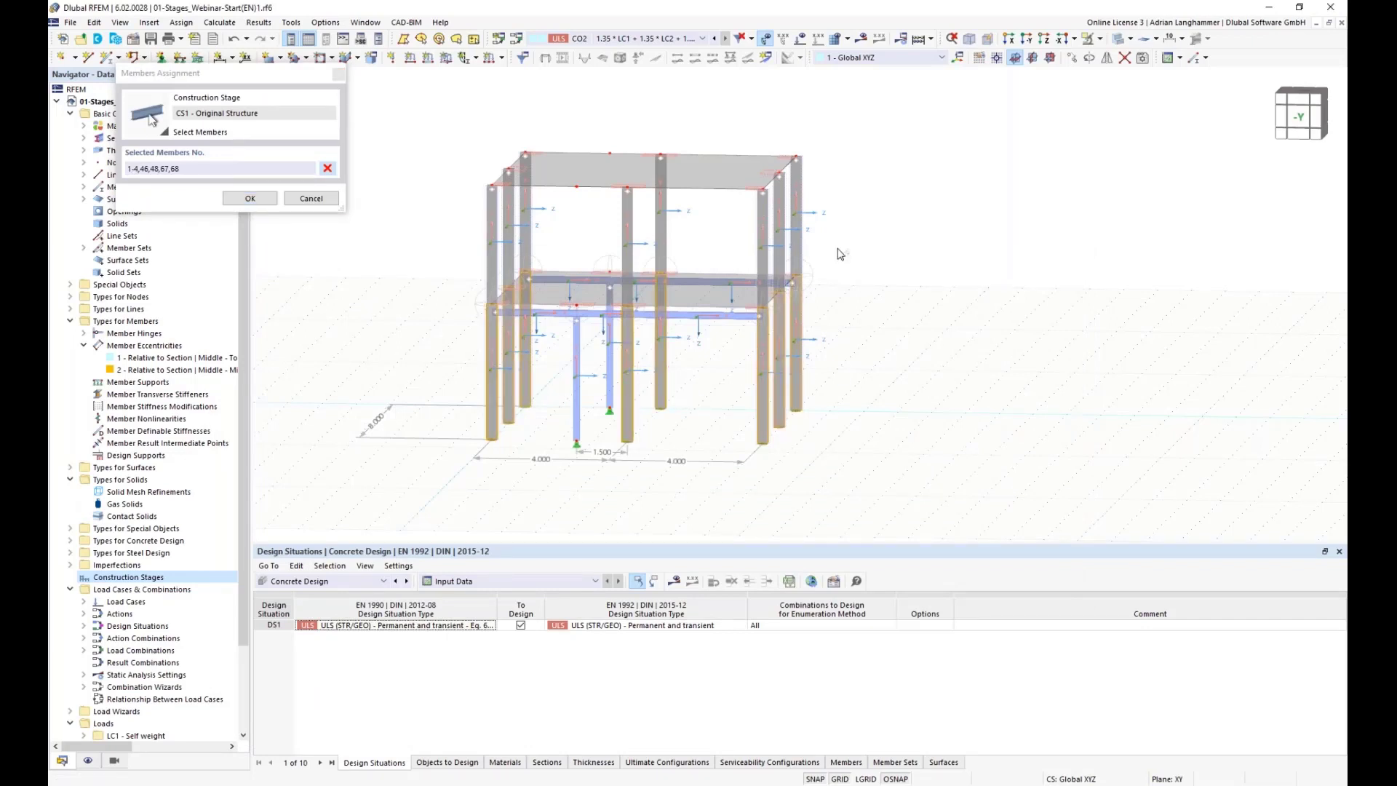
left_click_drag(837, 251, 455, 225)
left_click(249, 198)
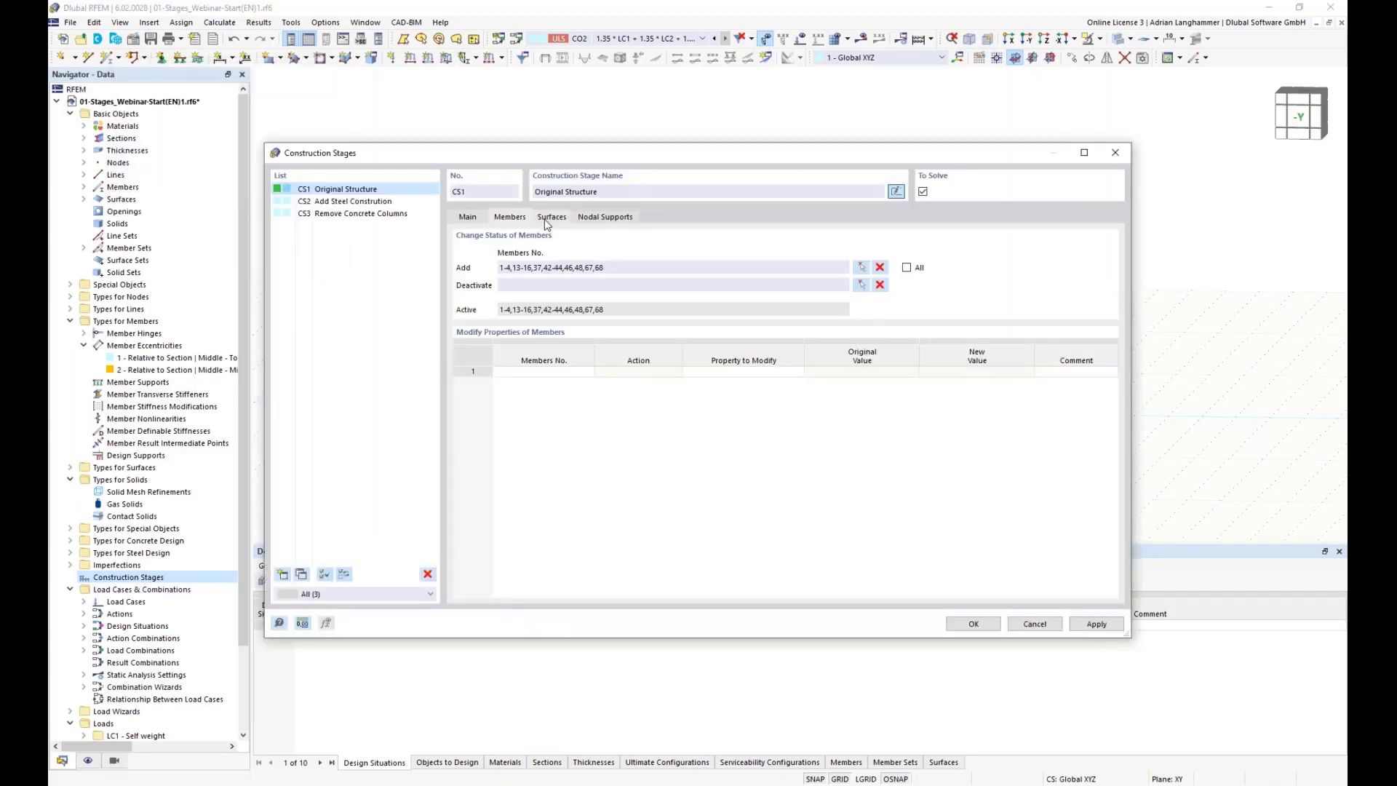
Step: Add floor surfaces 1 and 2 to CS1 by picking them in the model
left_click(547, 218)
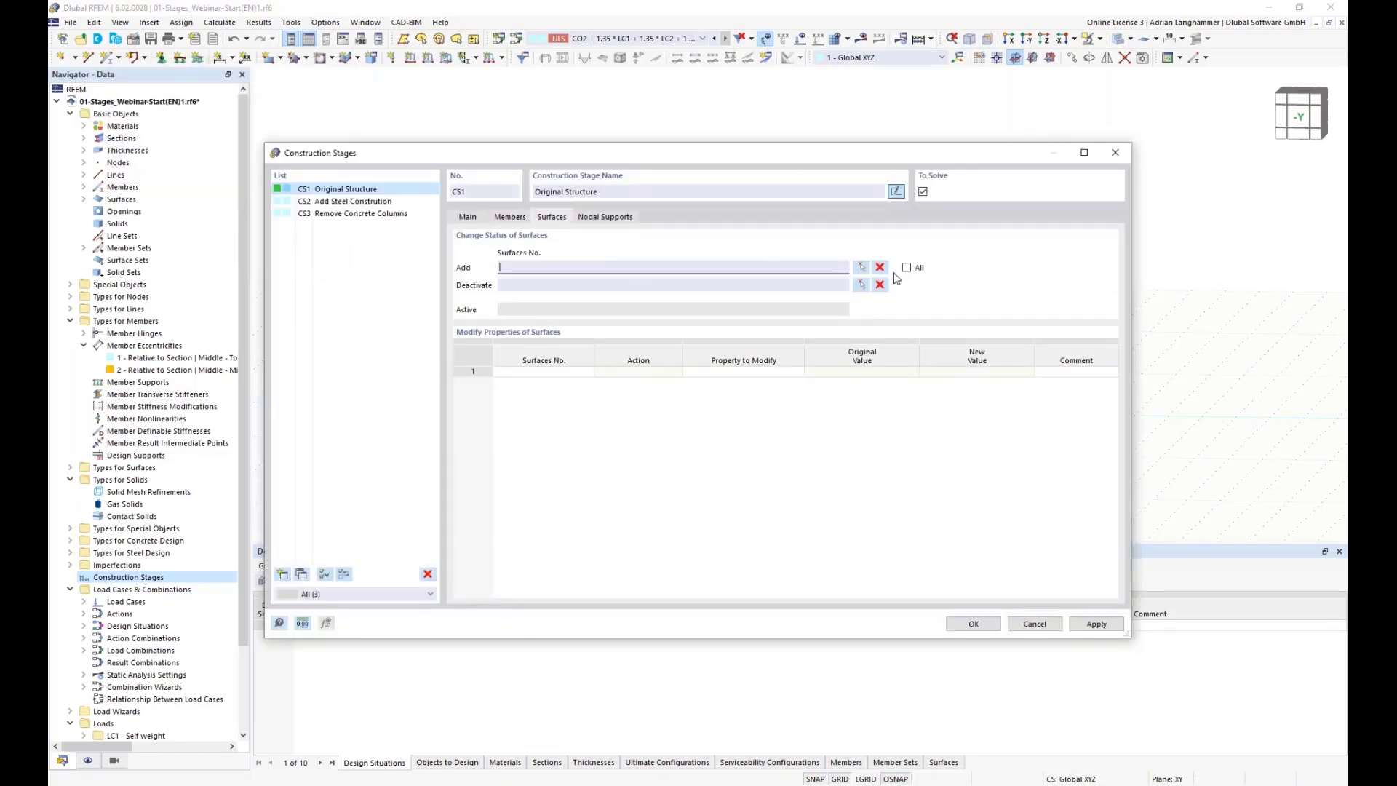
left_click(860, 272)
left_click(598, 287)
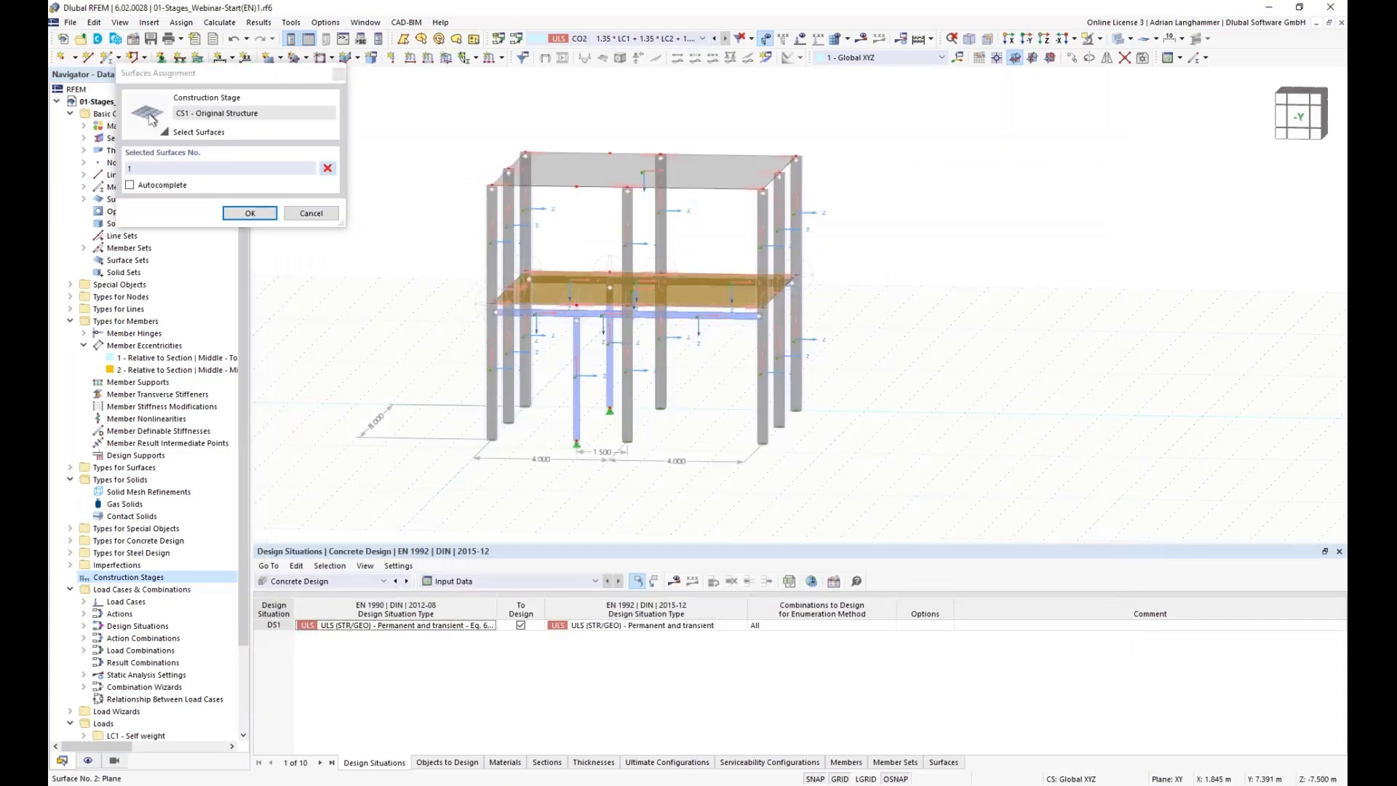
left_click(591, 173)
left_click(250, 213)
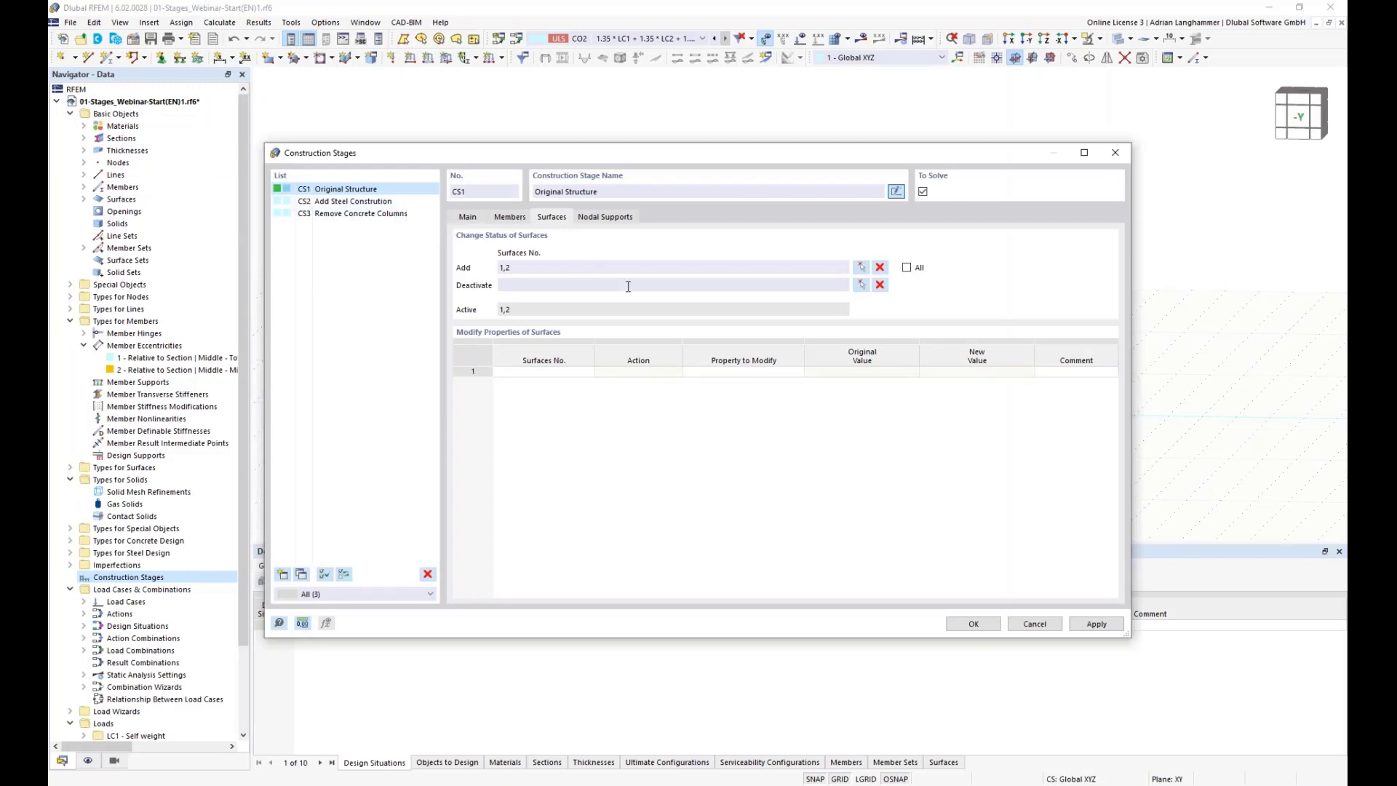
Step: Add the nodal supports at nodes 1,3,5,7,15,19,36,39 to CS1 by window-selecting them in the model
left_click(620, 218)
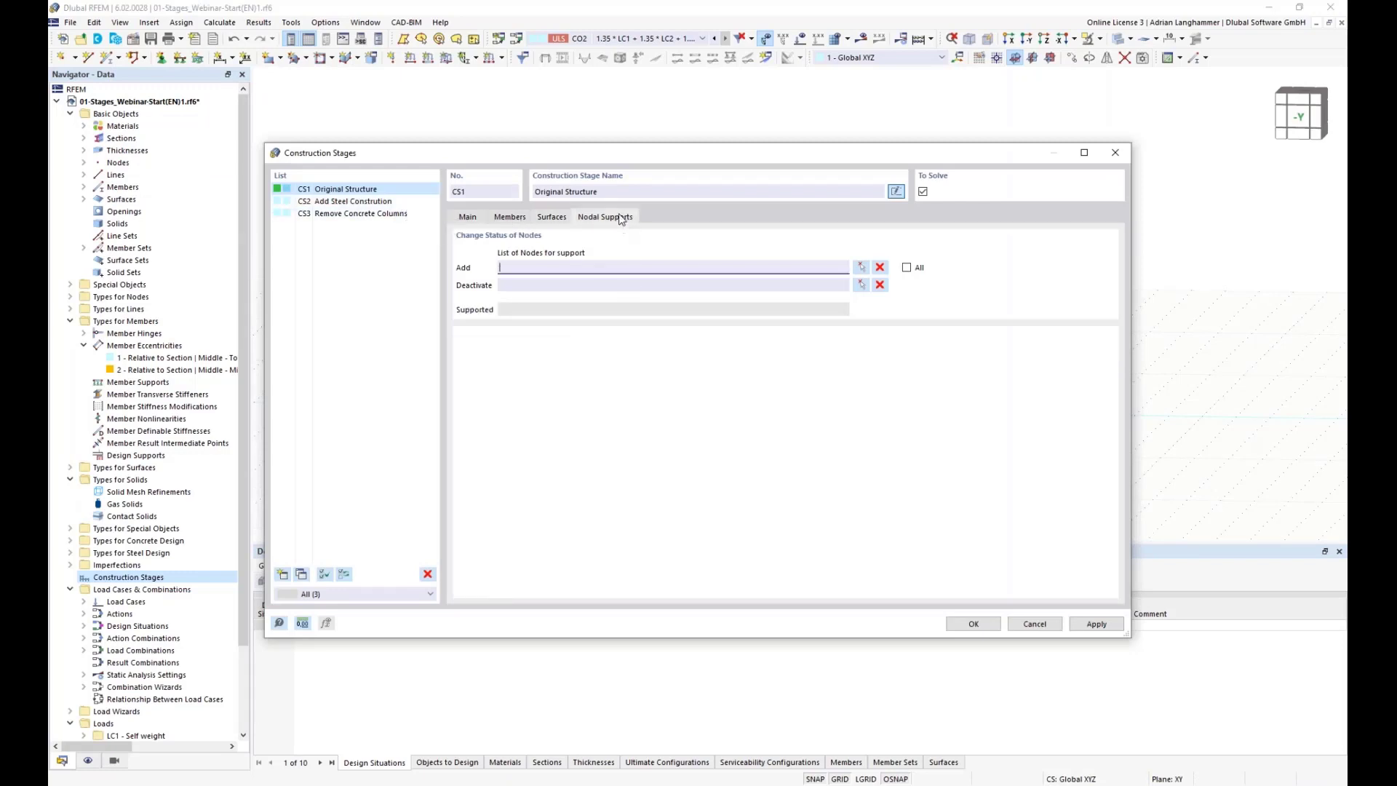
left_click(861, 268)
left_click_drag(882, 466, 617, 400)
left_click_drag(544, 467, 467, 388)
left_click(250, 198)
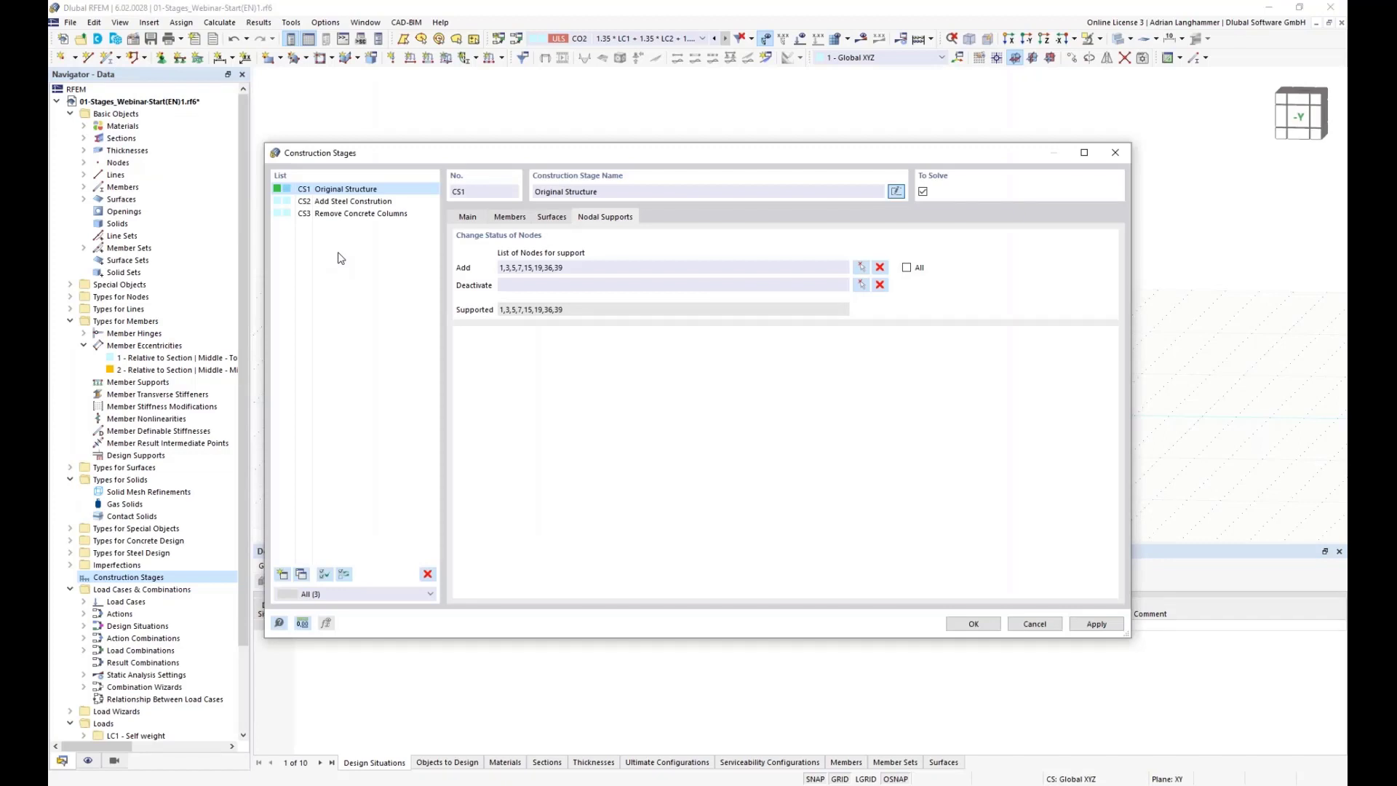
Step: For construction stage Add Steel Construction, enable changes to members, nodal supports and line hinges
left_click(507, 218)
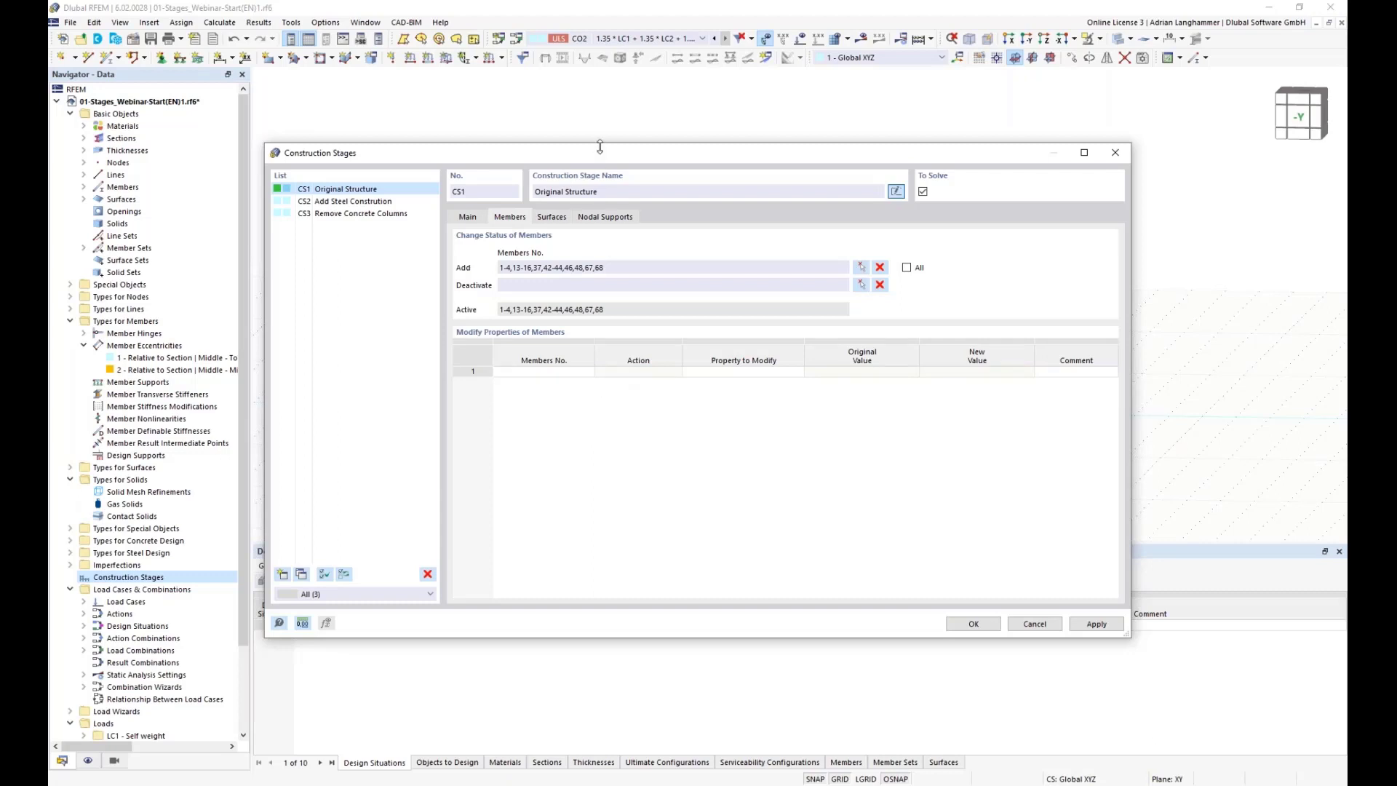
left_click_drag(602, 154, 603, 128)
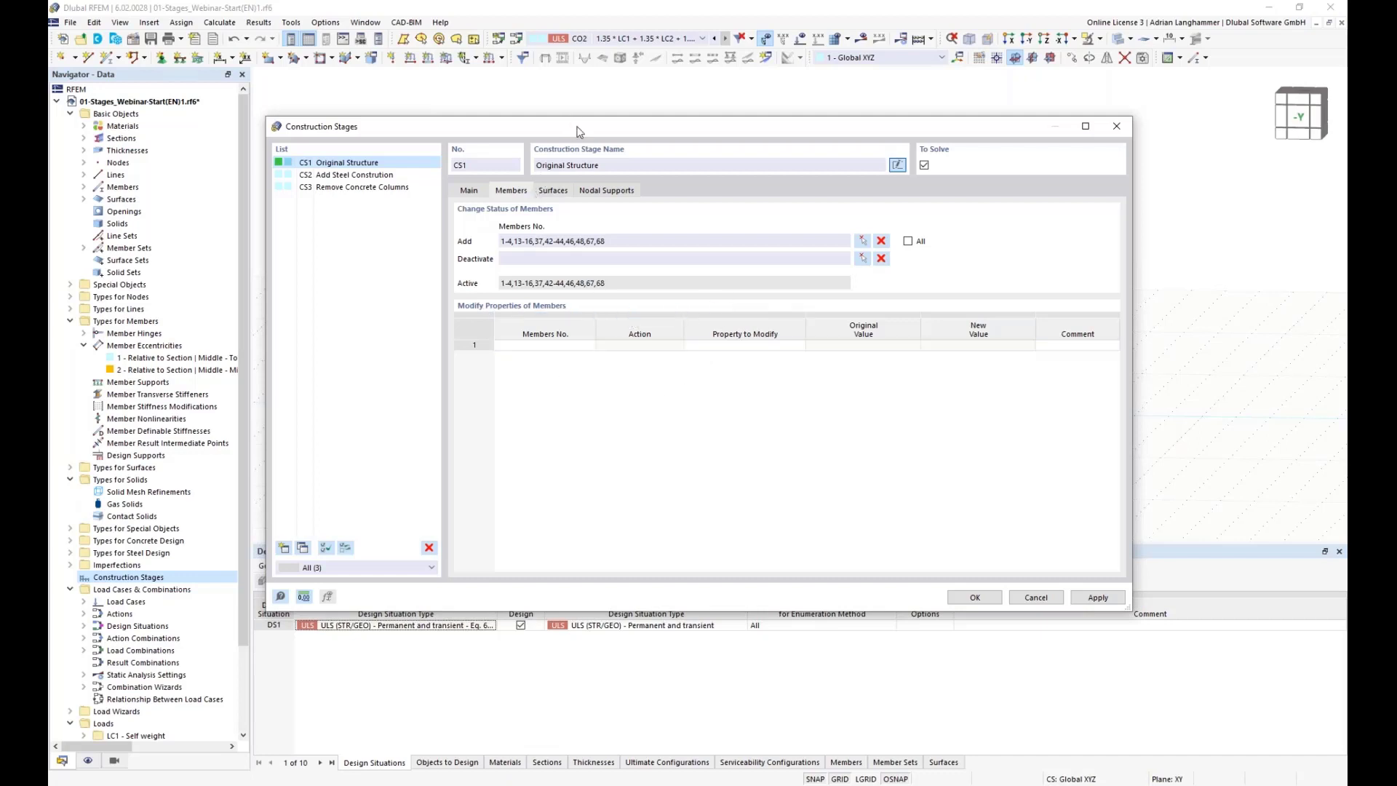
left_click_drag(579, 129, 588, 175)
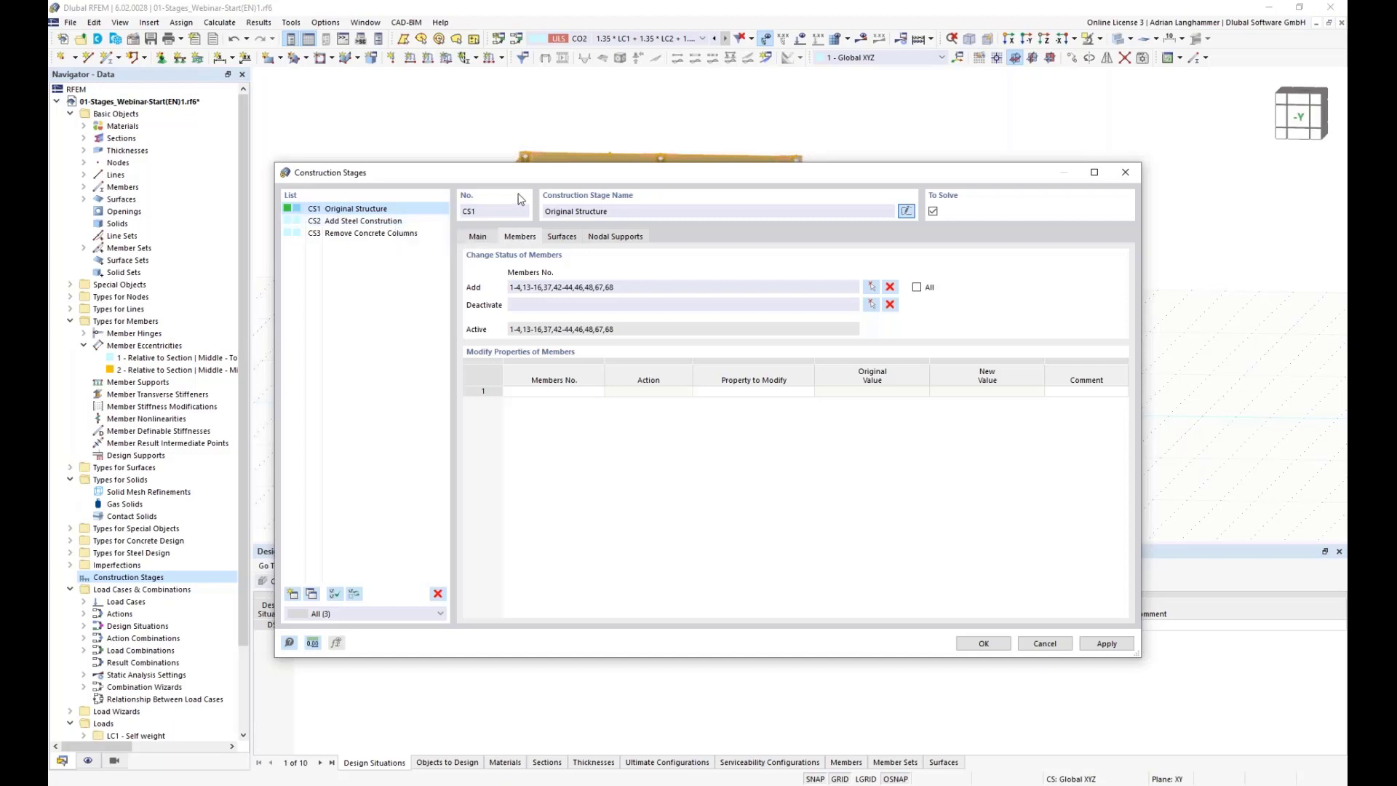
left_click(420, 222)
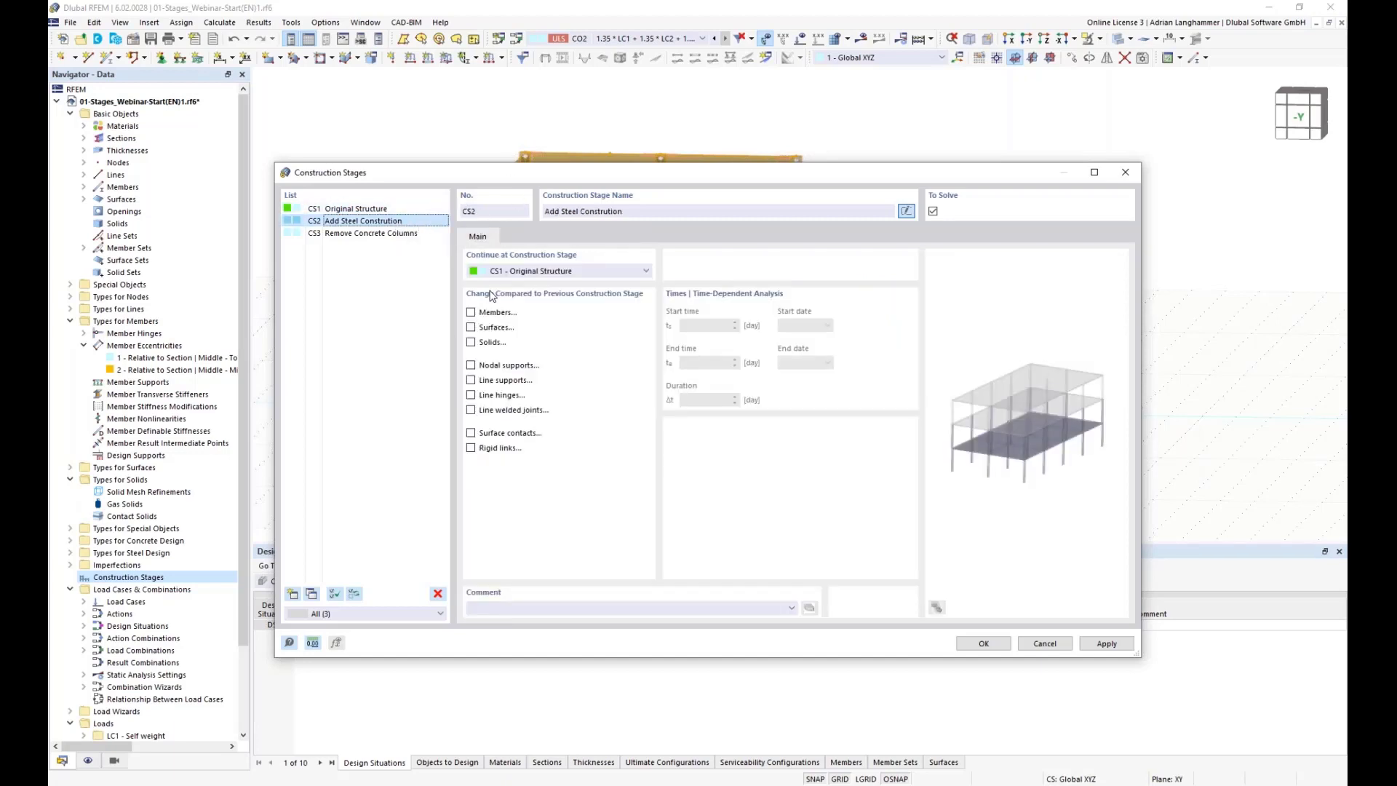
left_click(471, 313)
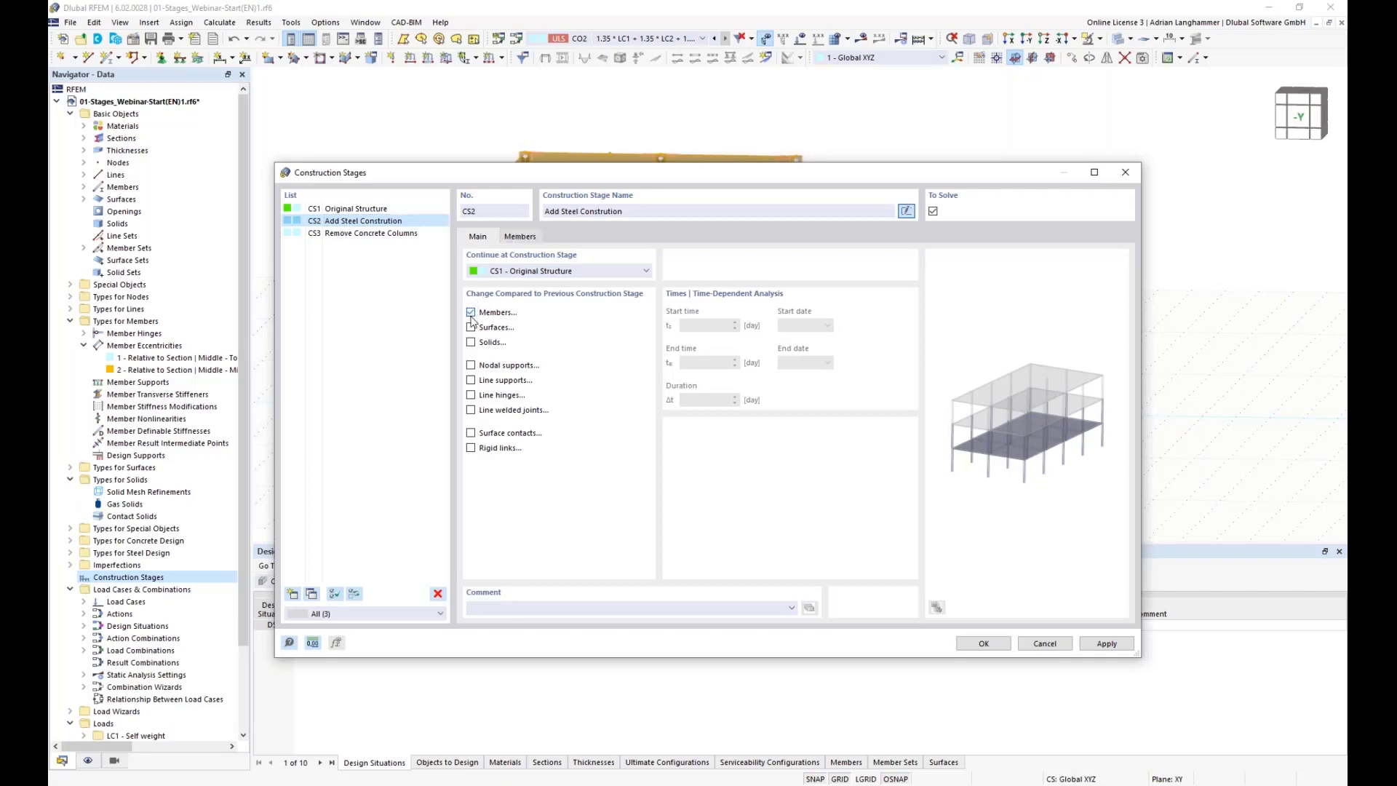
left_click(472, 366)
left_click(470, 395)
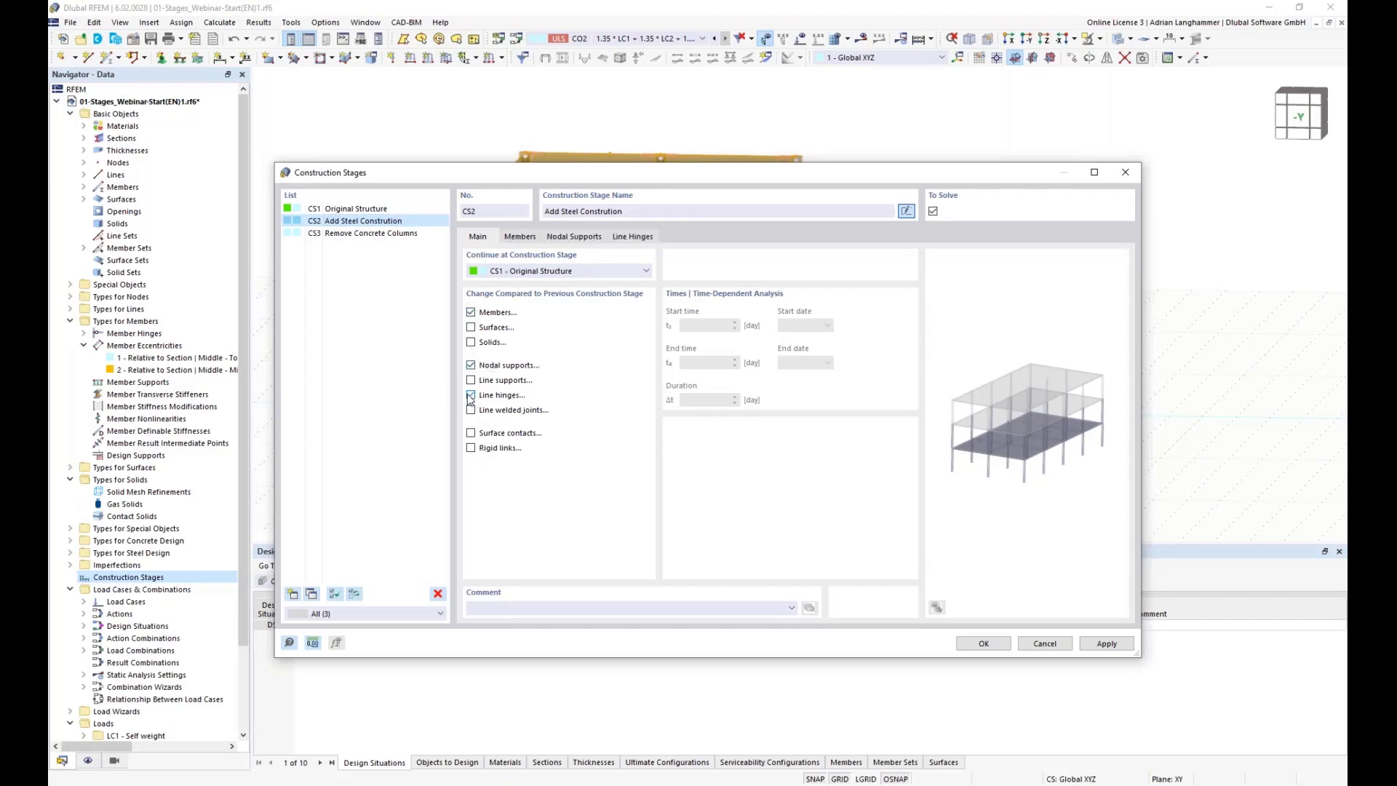
Step: Add the new steel members 69-76 to CS2 by picking them in the model
left_click(531, 236)
left_click_drag(574, 174, 536, 464)
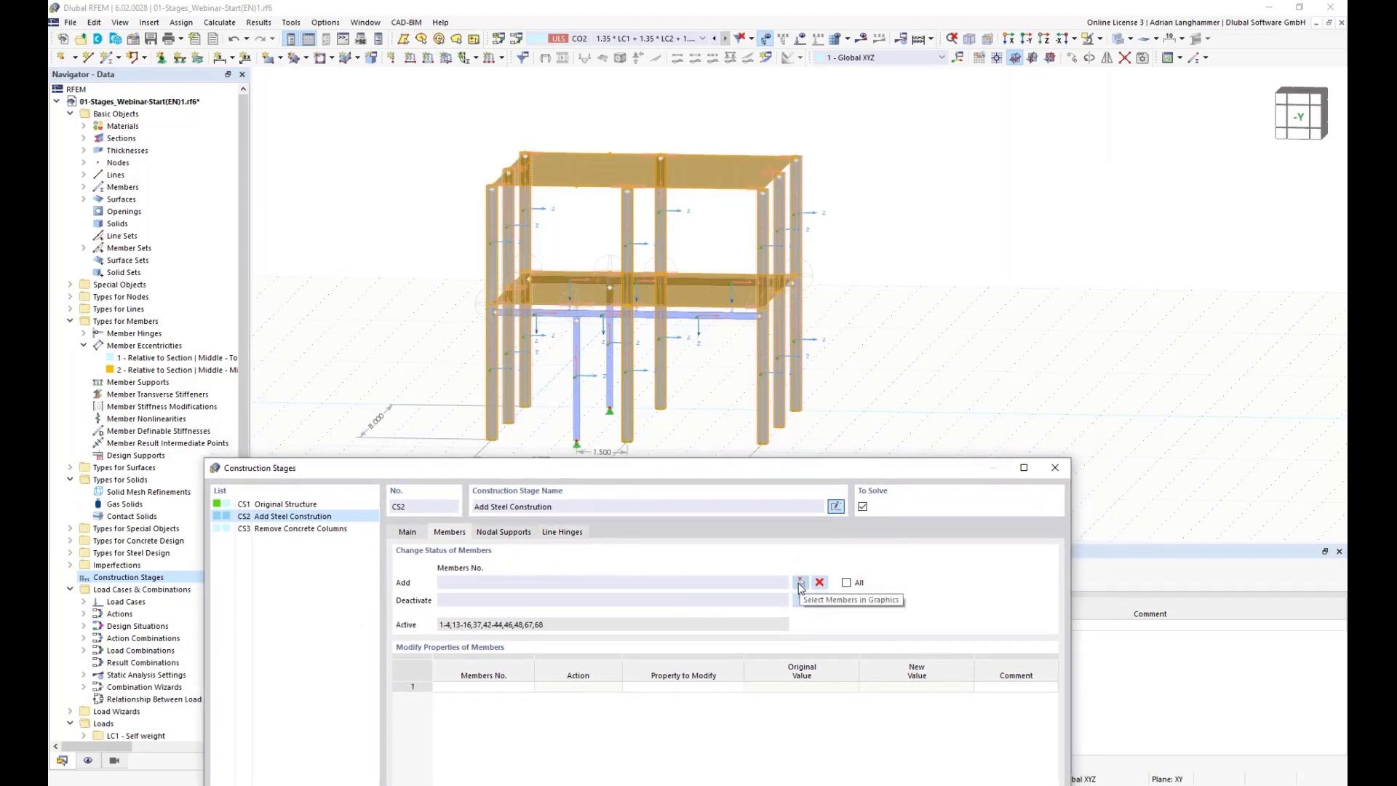
left_click(846, 582)
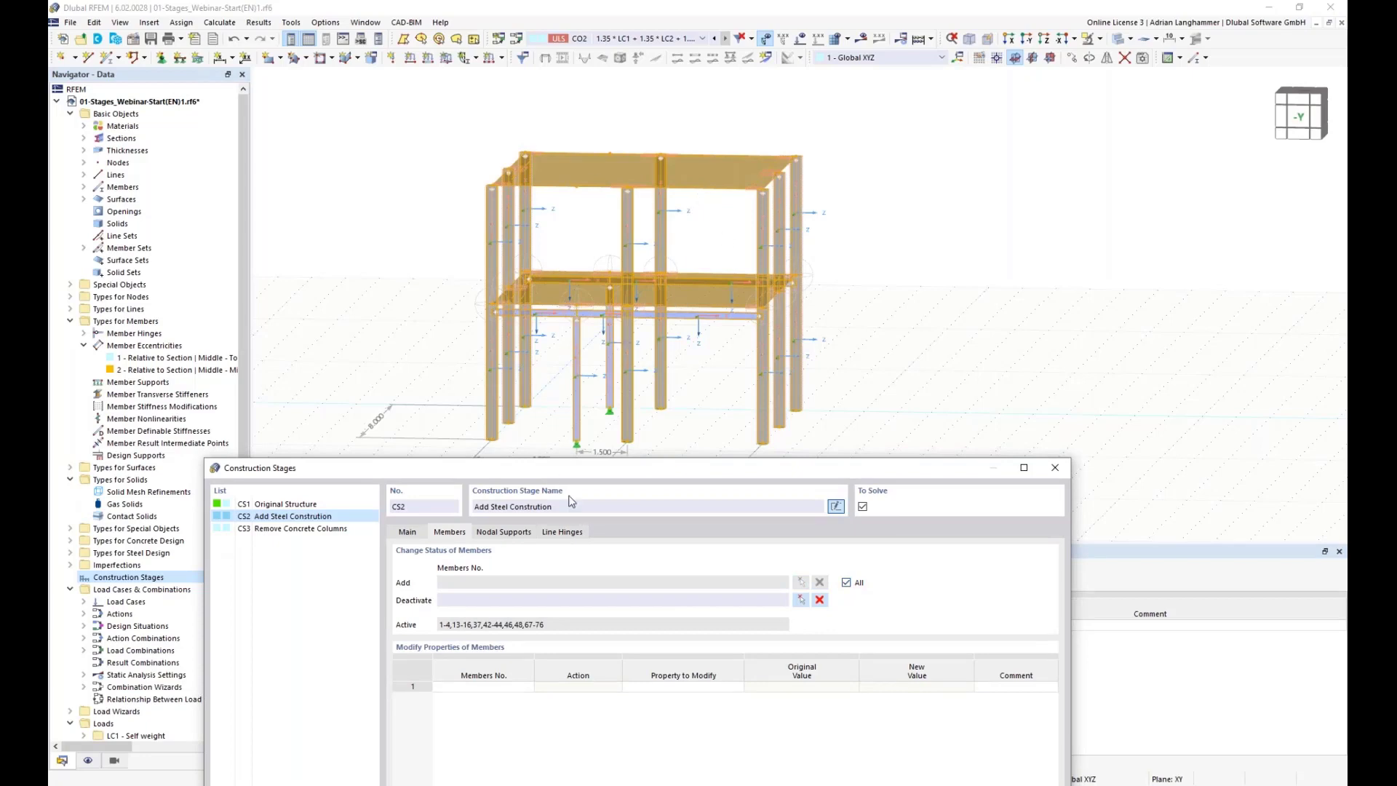
left_click(846, 582)
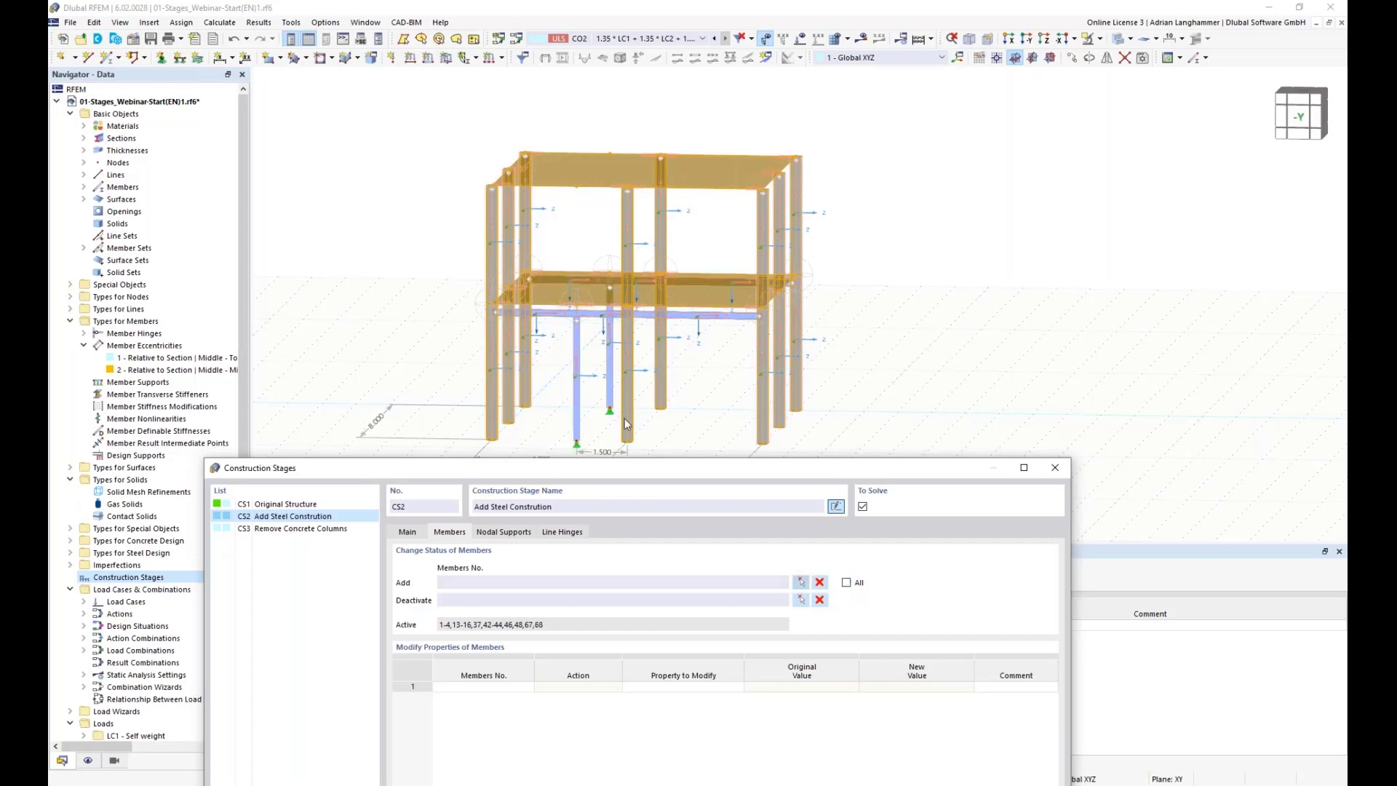
left_click(800, 582)
left_click(538, 313)
left_click(551, 281)
left_click(618, 275)
left_click(691, 314)
left_click(678, 313)
left_click(602, 314)
left_click(609, 291)
left_click(579, 378)
left_click(250, 198)
double_click(495, 267)
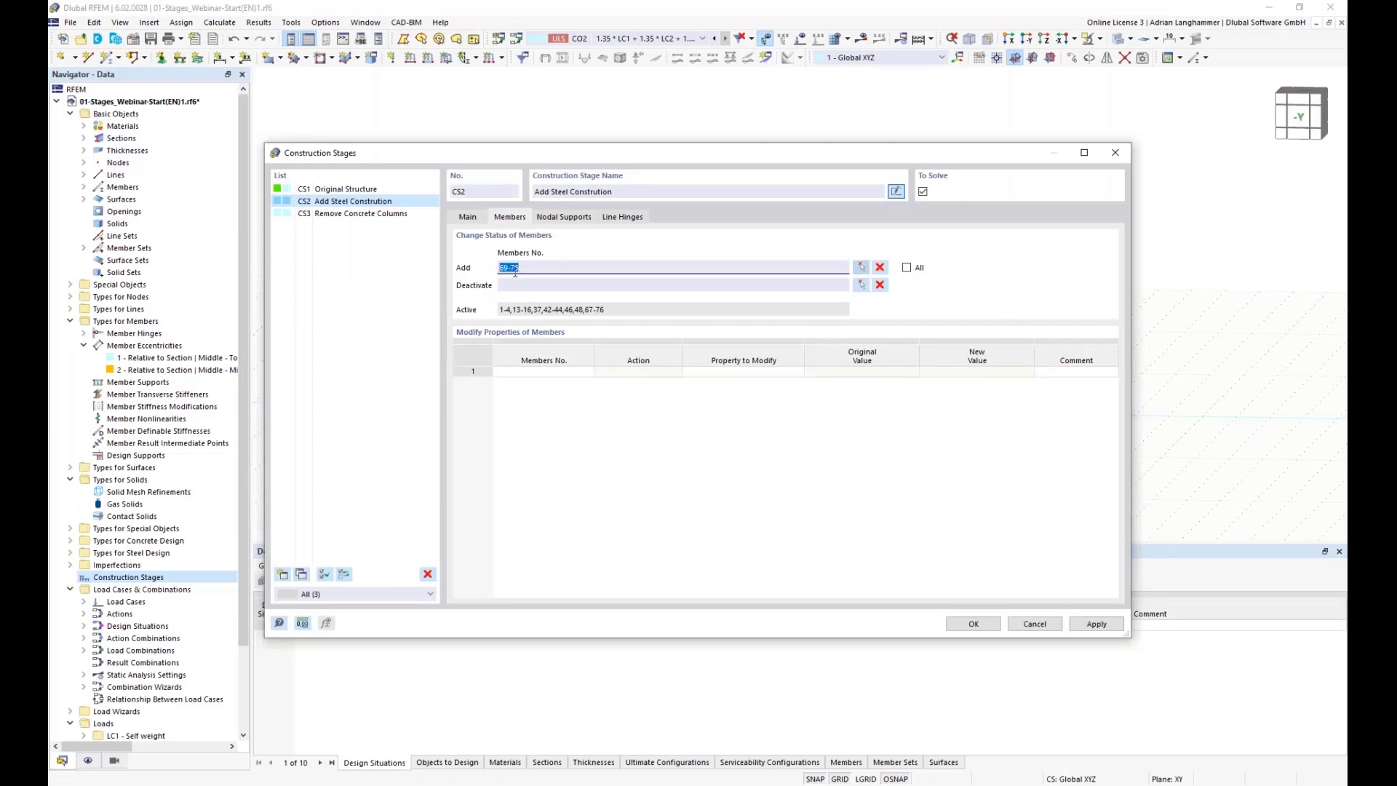
Step: Add the steel column supports at nodes 48 and 49 to CS2
left_click(582, 217)
left_click(862, 268)
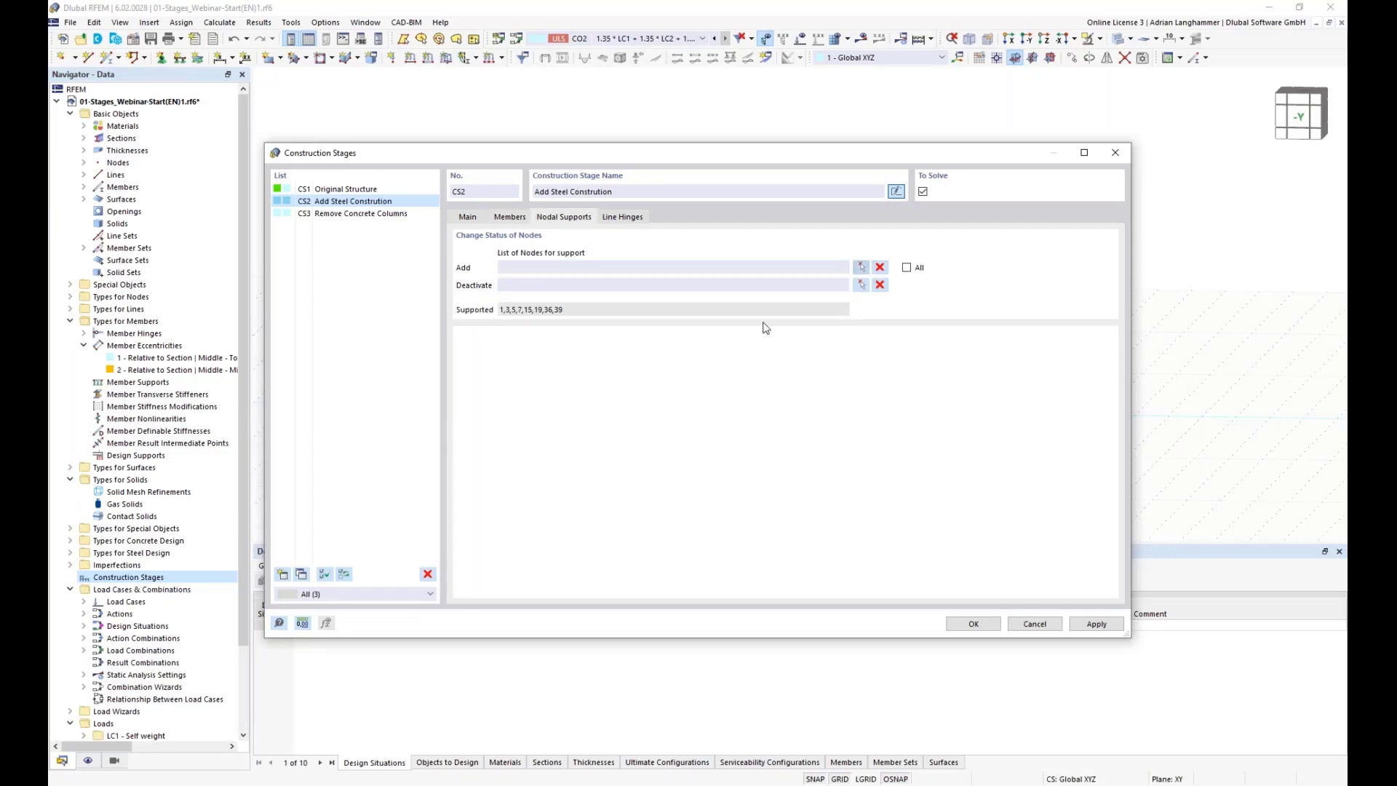
left_click_drag(587, 459, 626, 494)
left_click(250, 199)
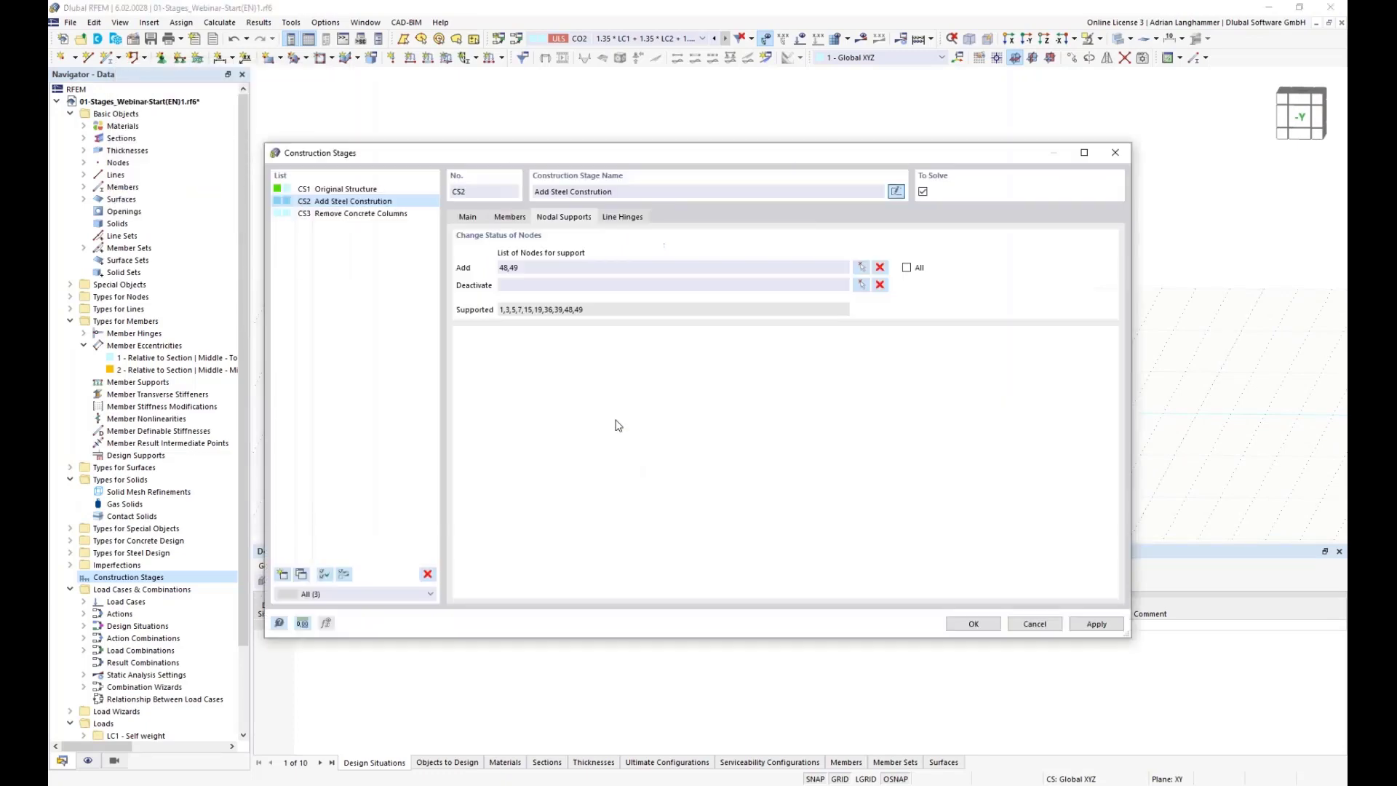
Step: Activate all line hinges in CS2
left_click(623, 216)
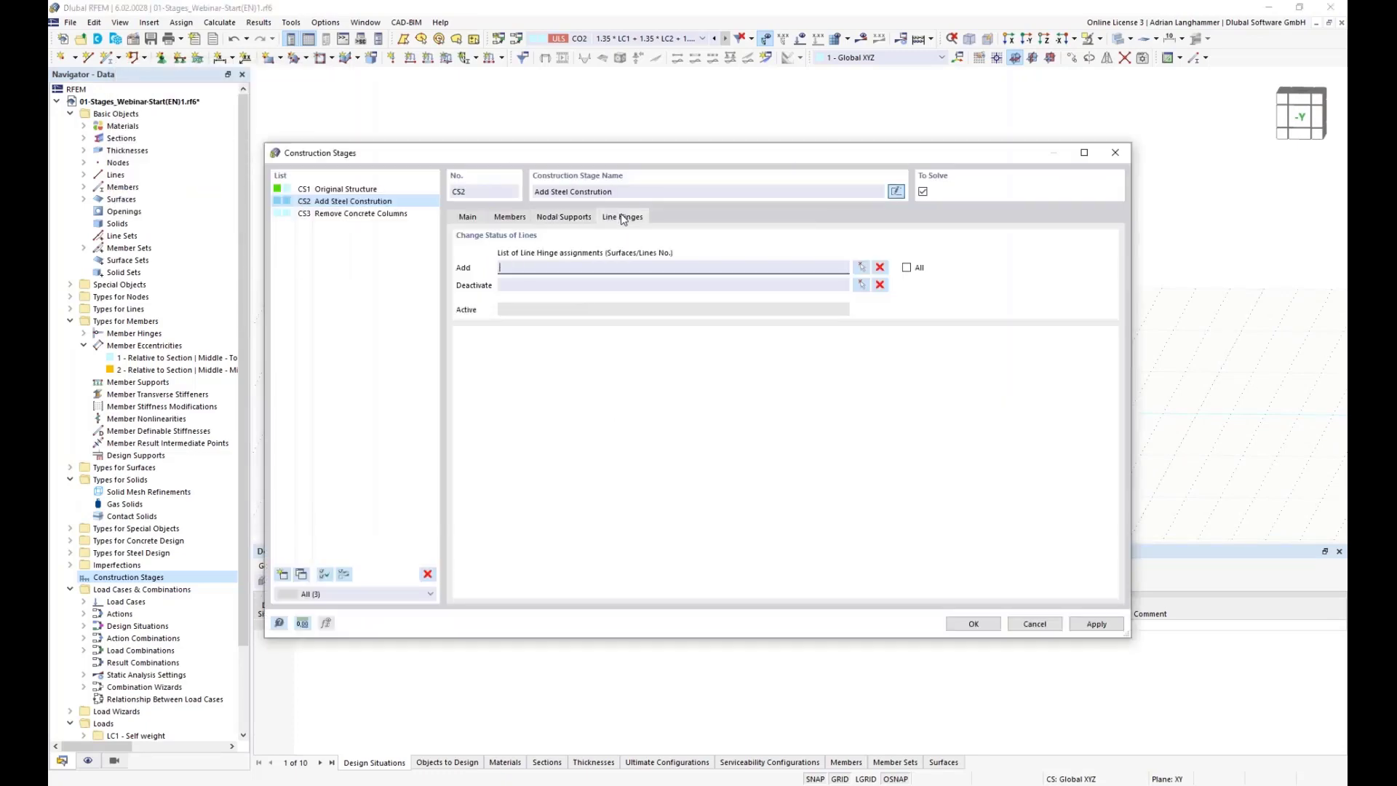
left_click_drag(670, 143, 612, 208)
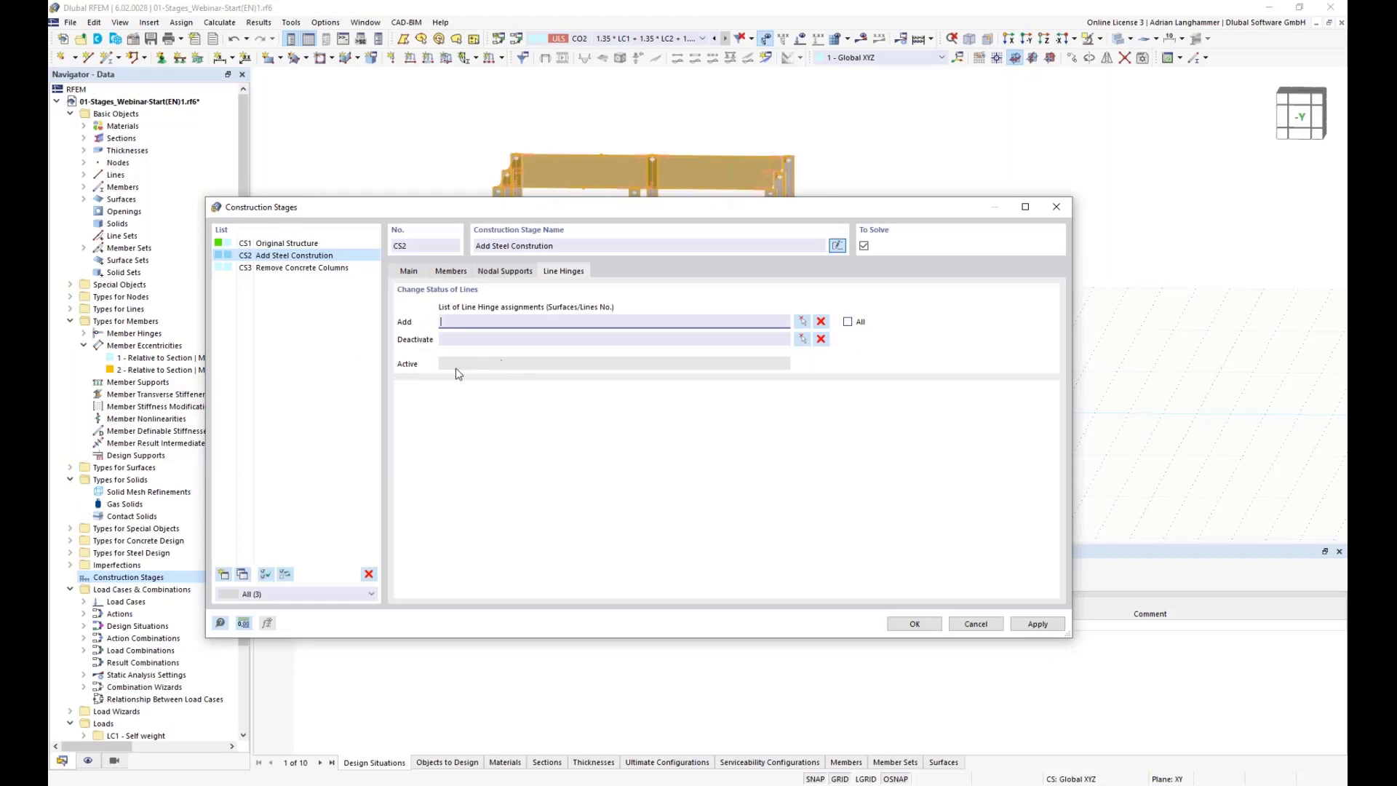
left_click(847, 320)
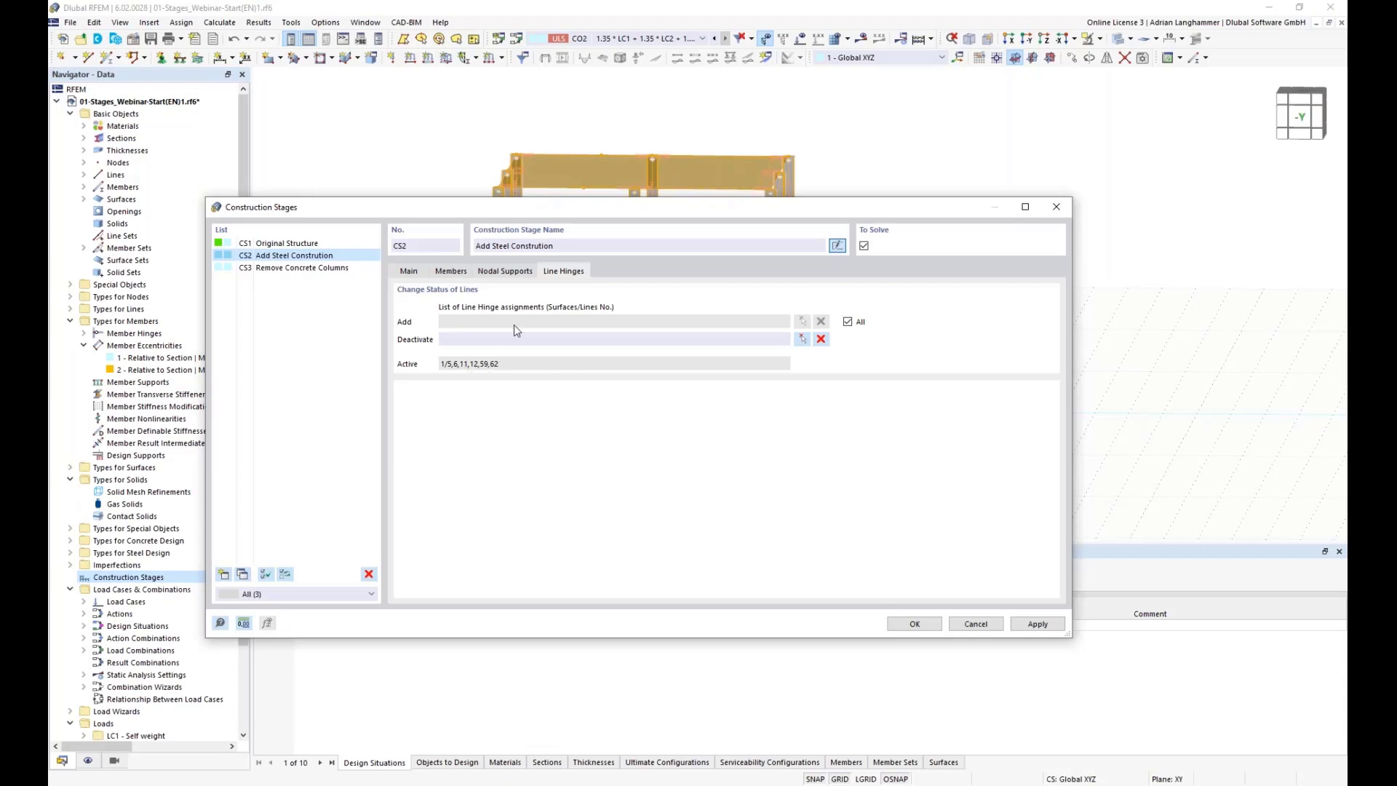
left_click_drag(541, 212, 629, 227)
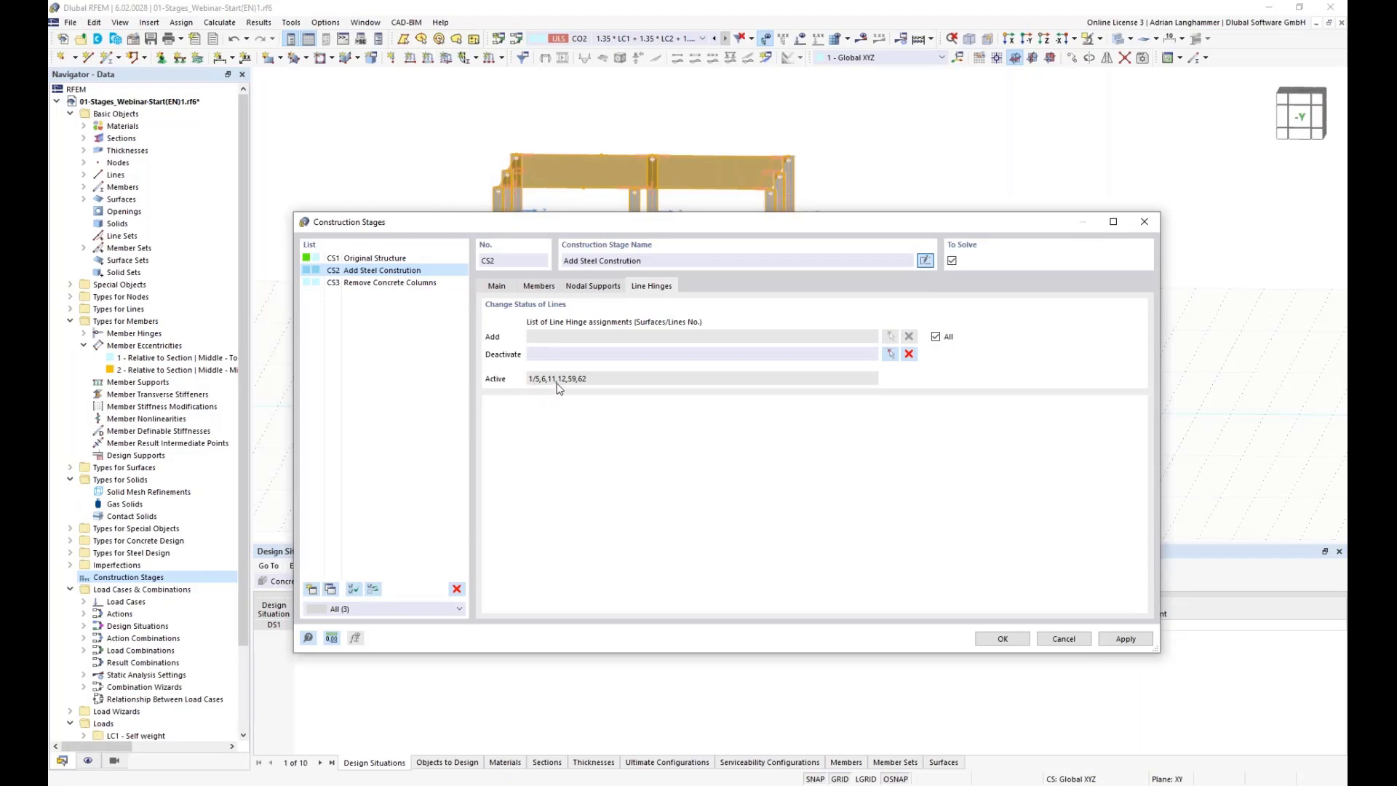
left_click_drag(718, 221, 685, 372)
Step: For construction stage Remove Concrete Columns, enable member changes and deactivate members 67 and 68 by picking them in the model
left_click(415, 430)
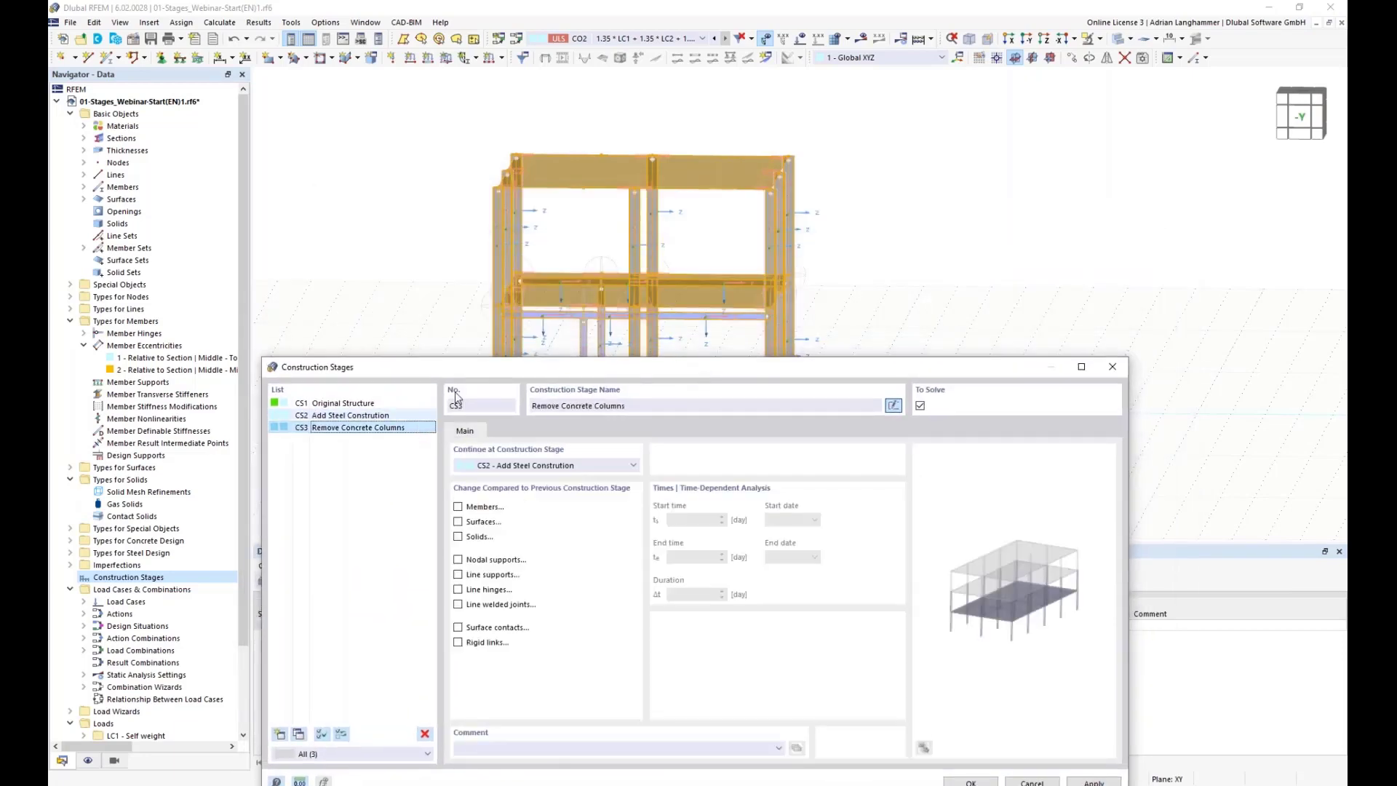
left_click_drag(561, 365, 531, 203)
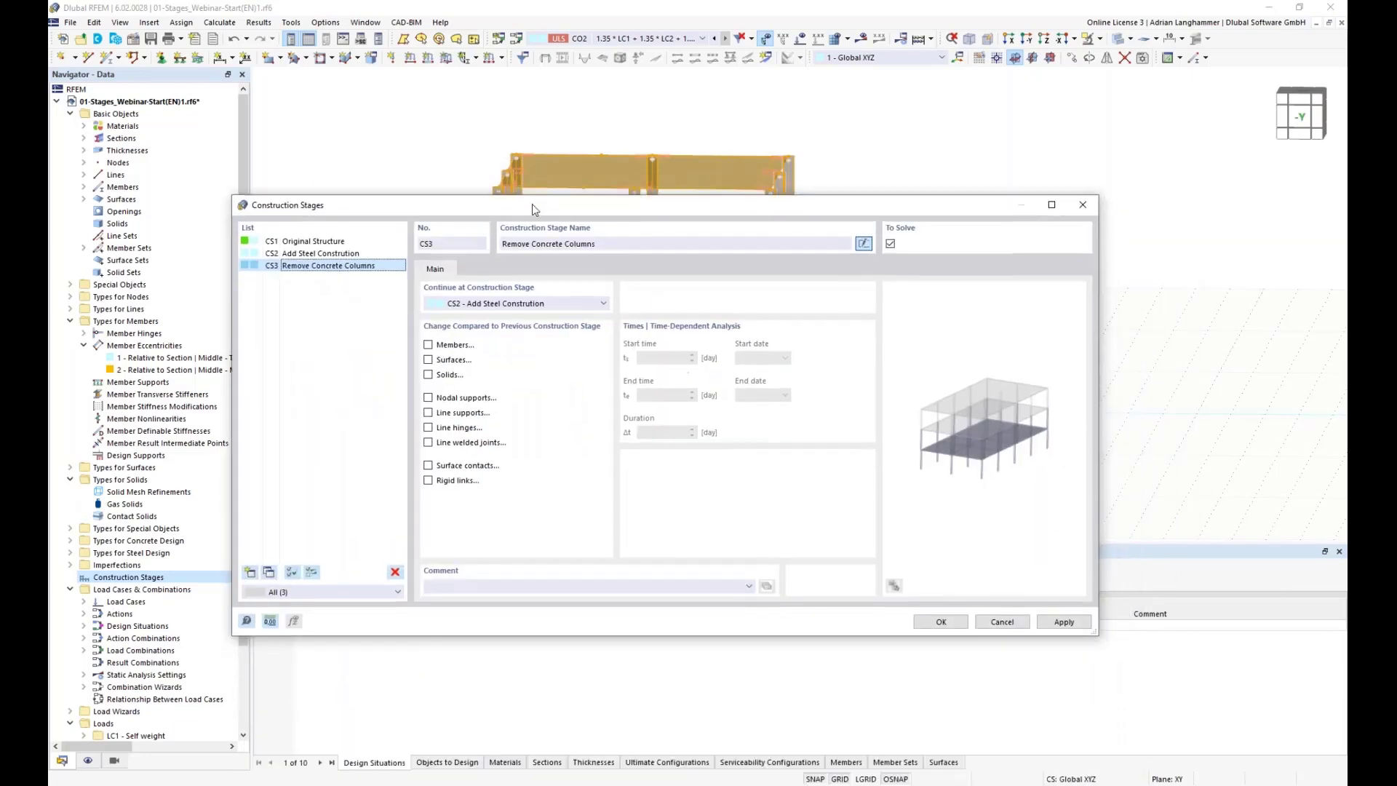
left_click(429, 344)
left_click(476, 269)
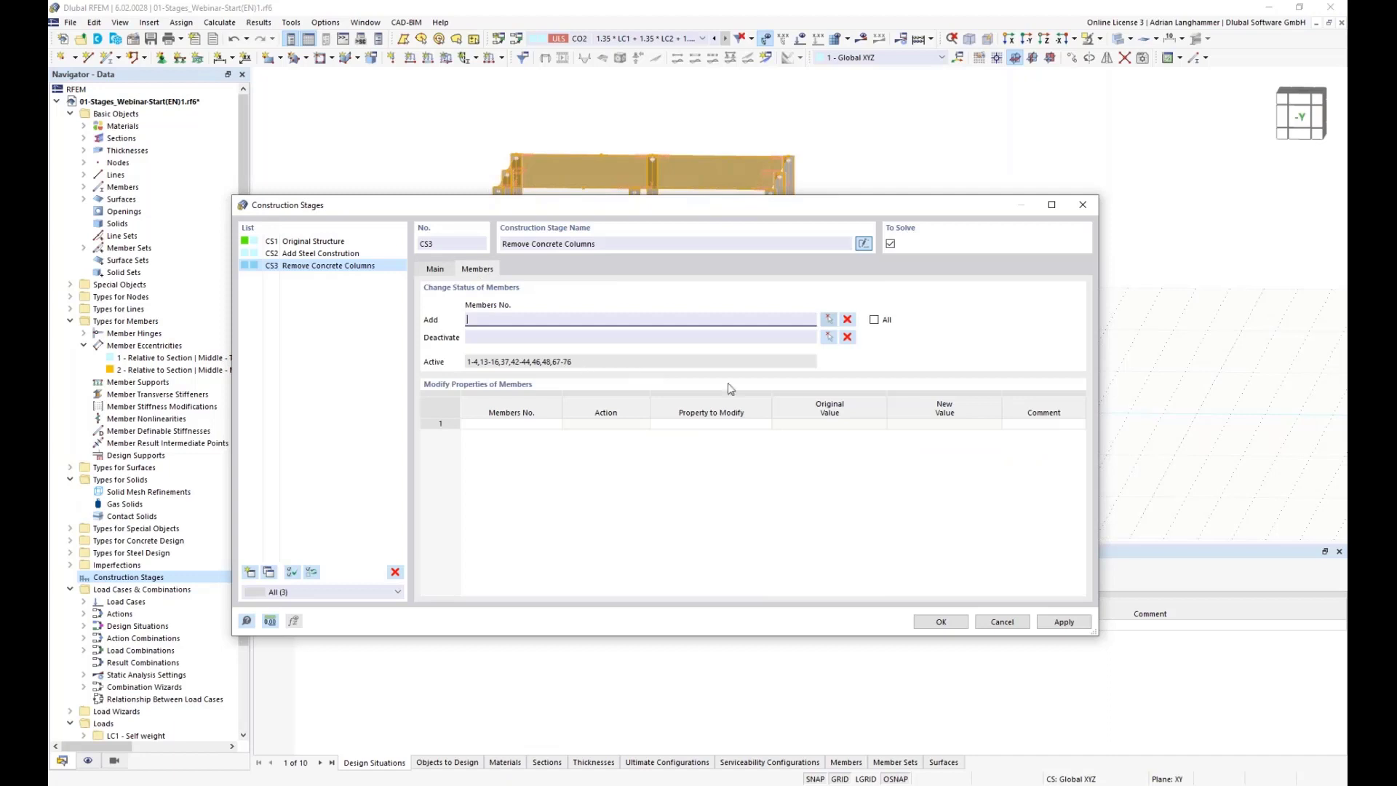
left_click(828, 339)
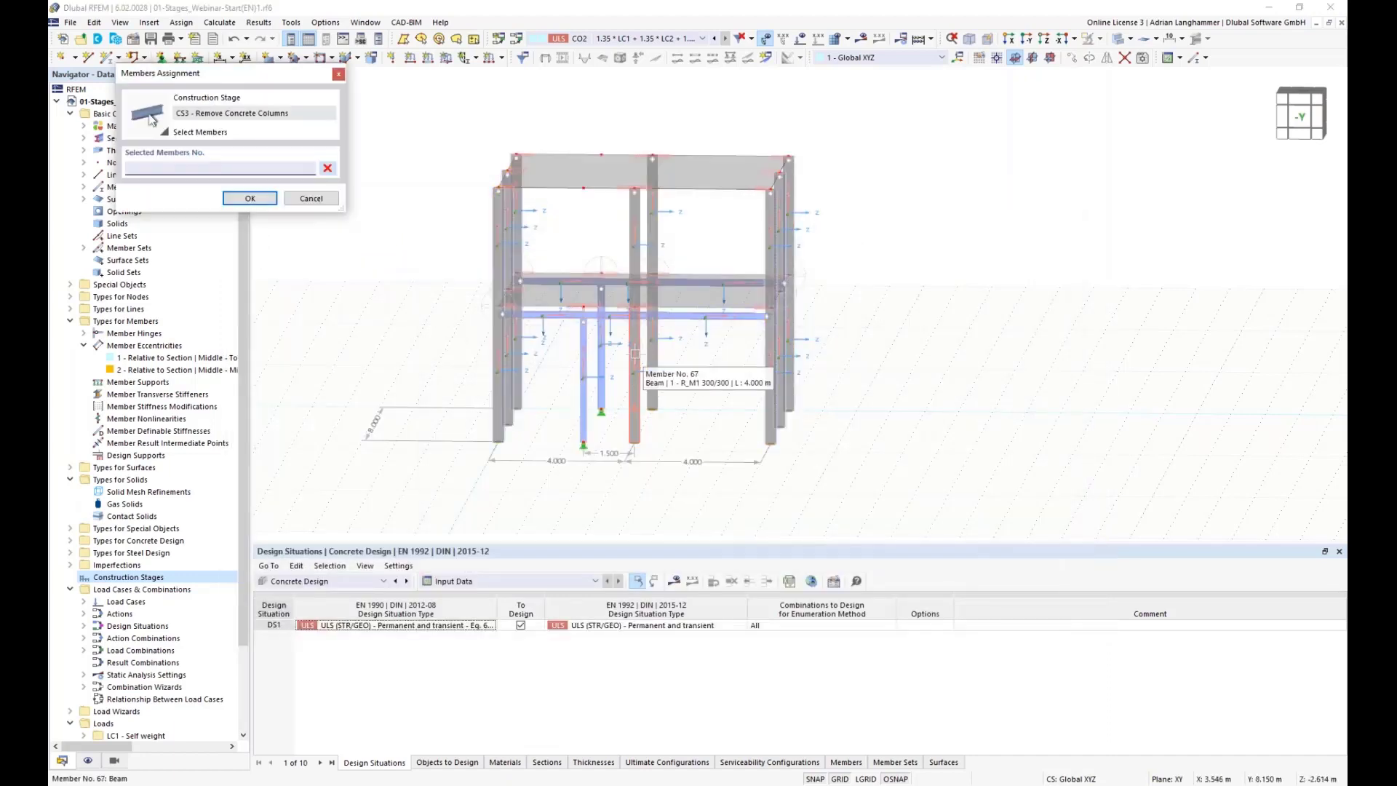
left_click(634, 354)
left_click(650, 346)
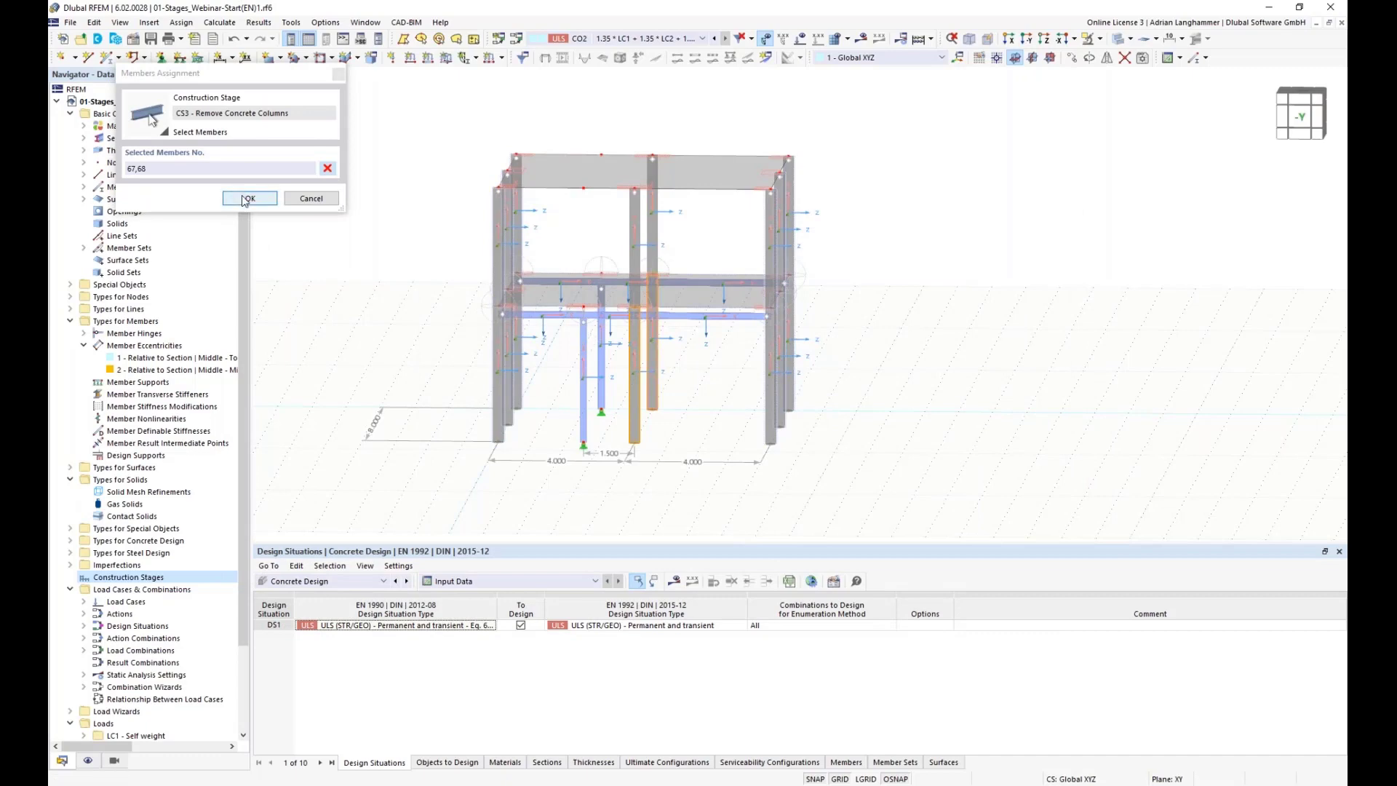
left_click(248, 198)
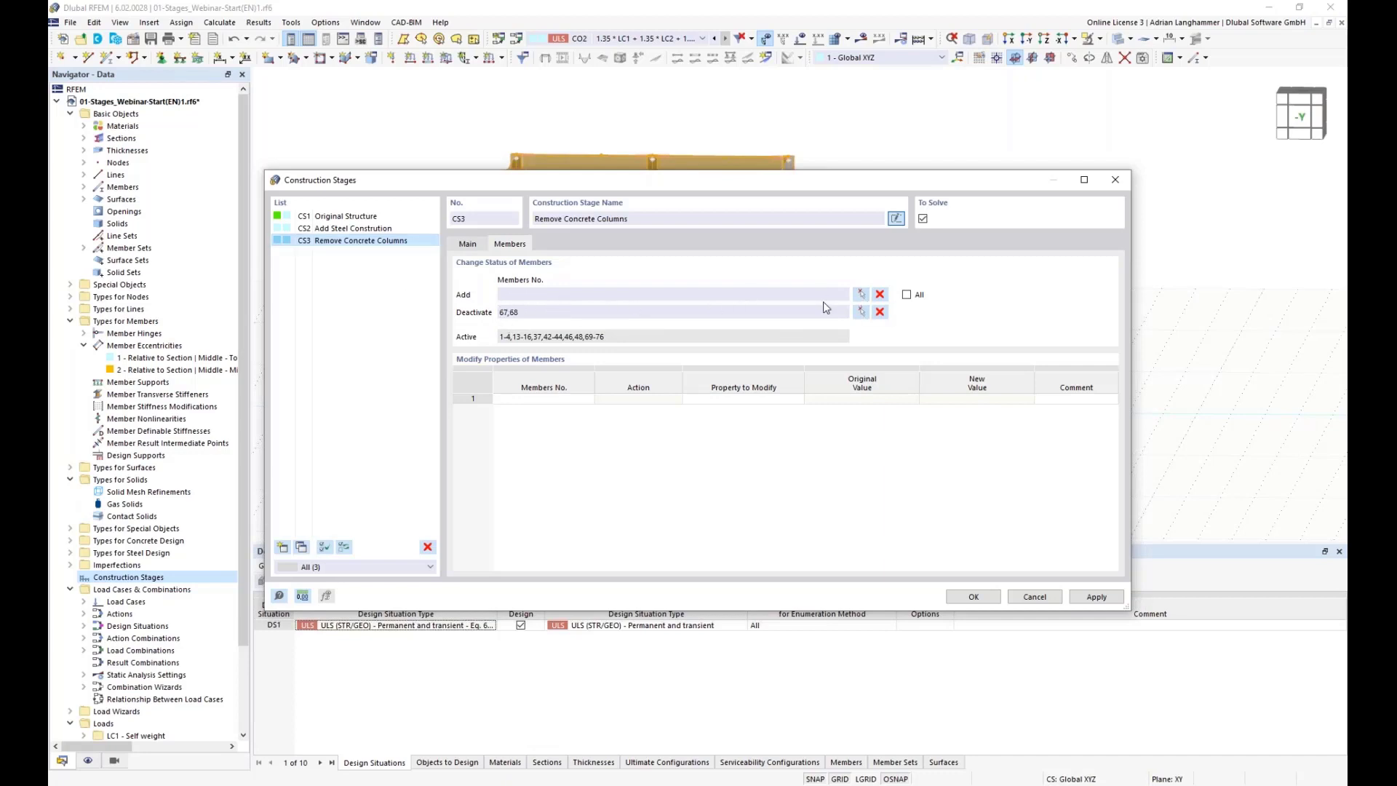
left_click(861, 293)
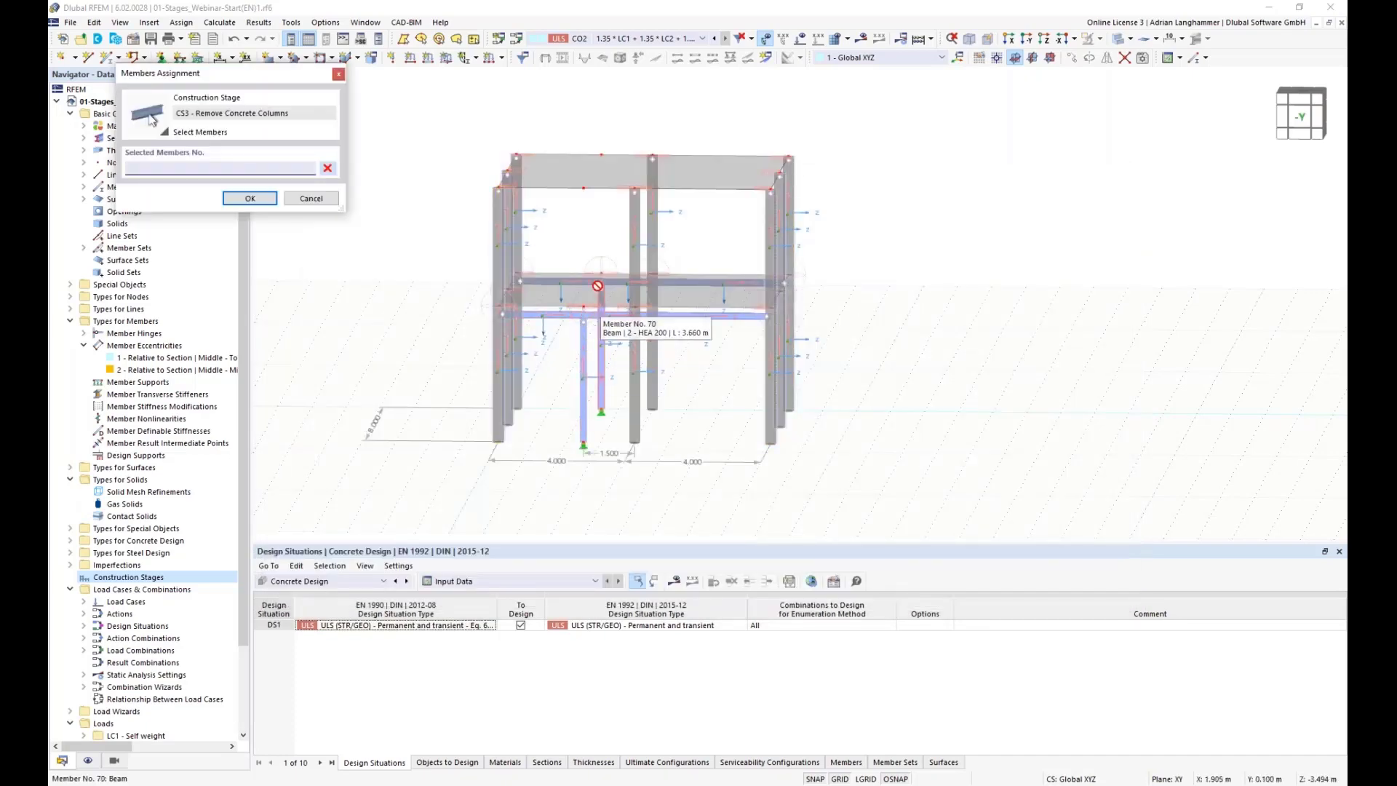
middle_click_drag(578, 228, 574, 218)
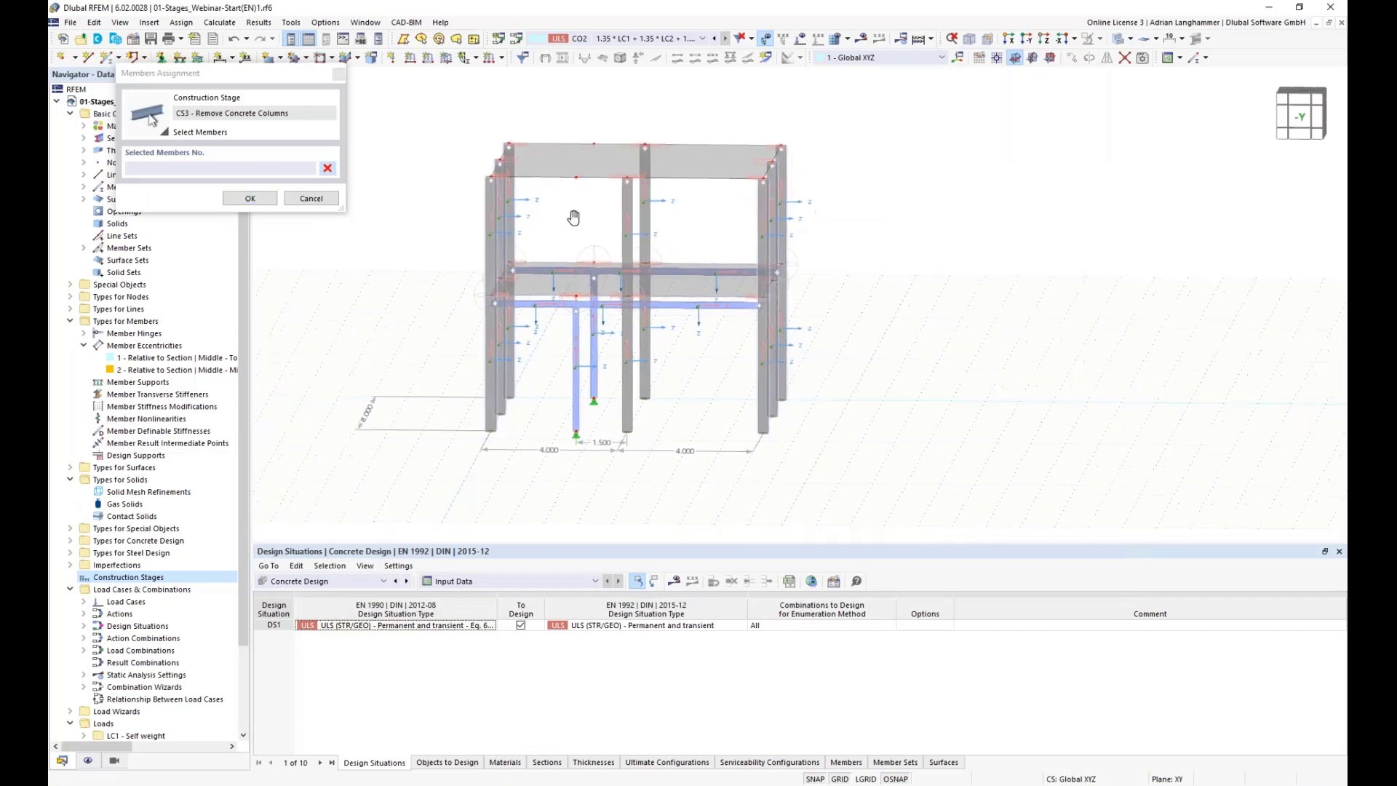
scroll(538, 255, "up", 3)
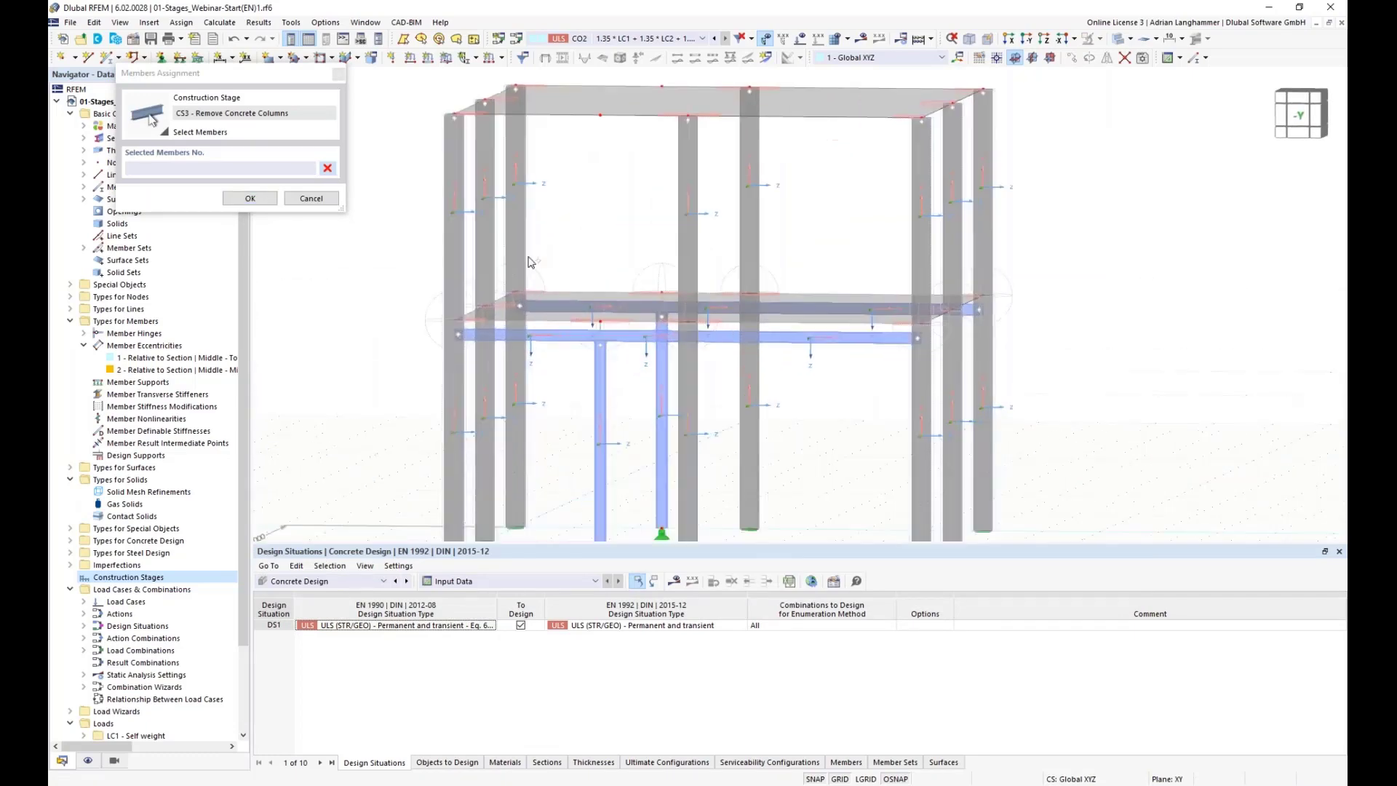
scroll(535, 255, "down", 2)
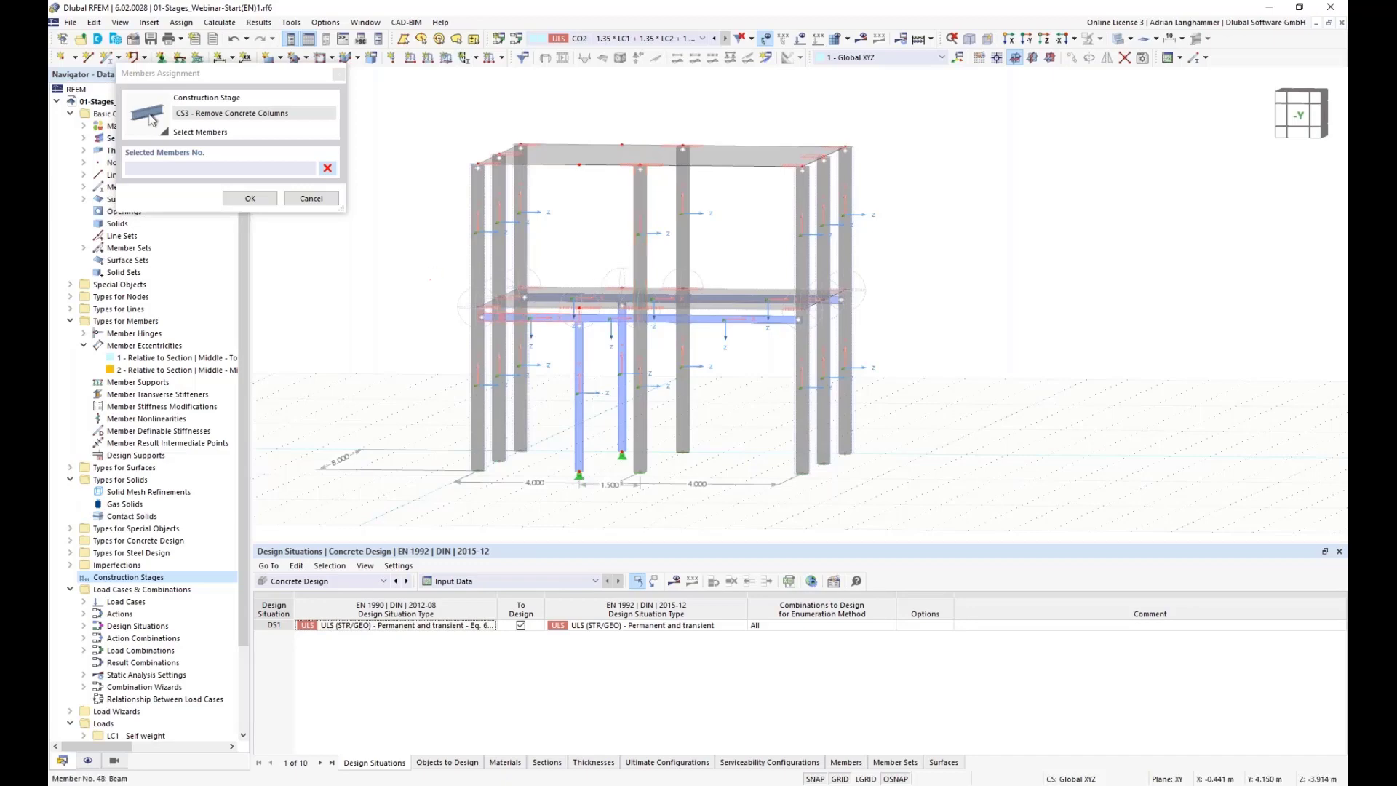
left_click(262, 201)
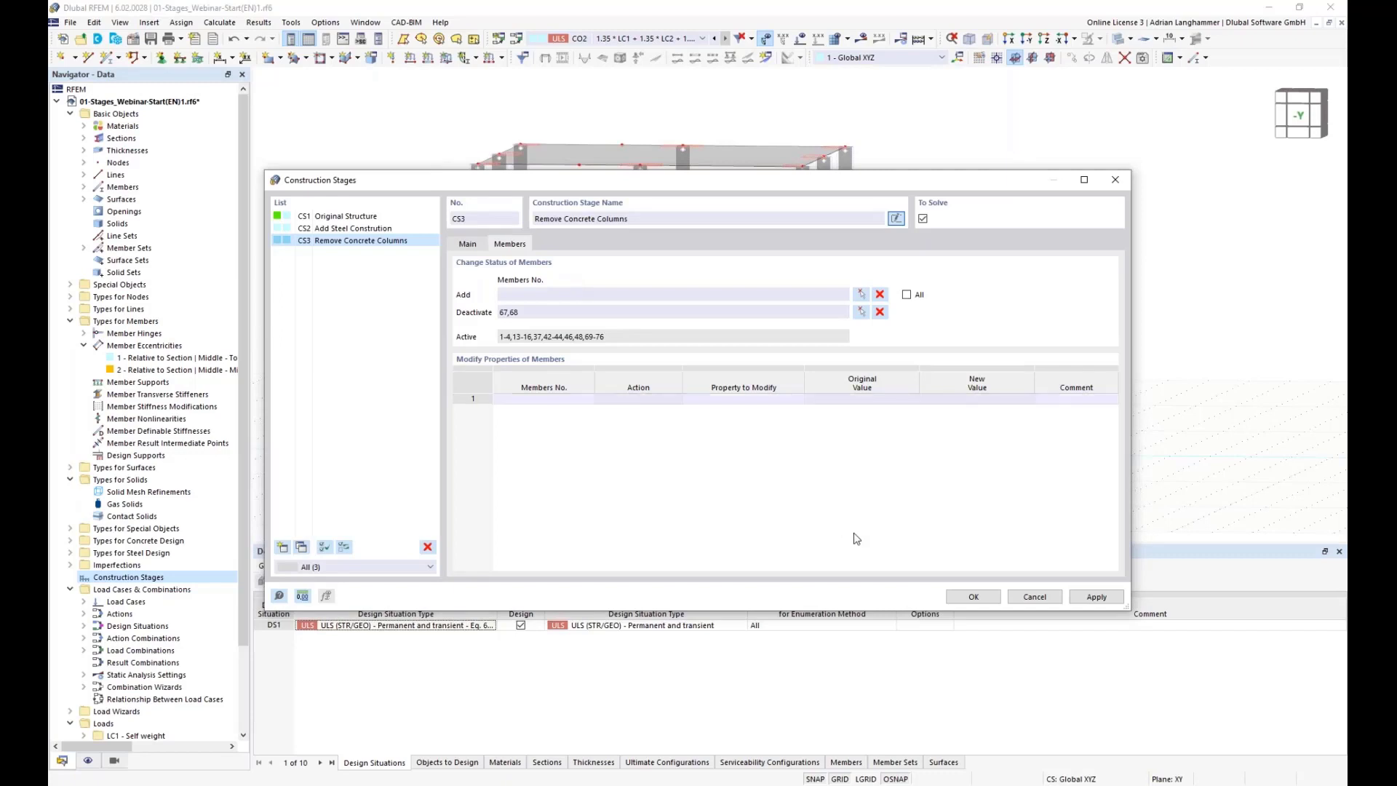
Step: Confirm the construction stage definitions and close the dialog
left_click_drag(535, 180, 558, 136)
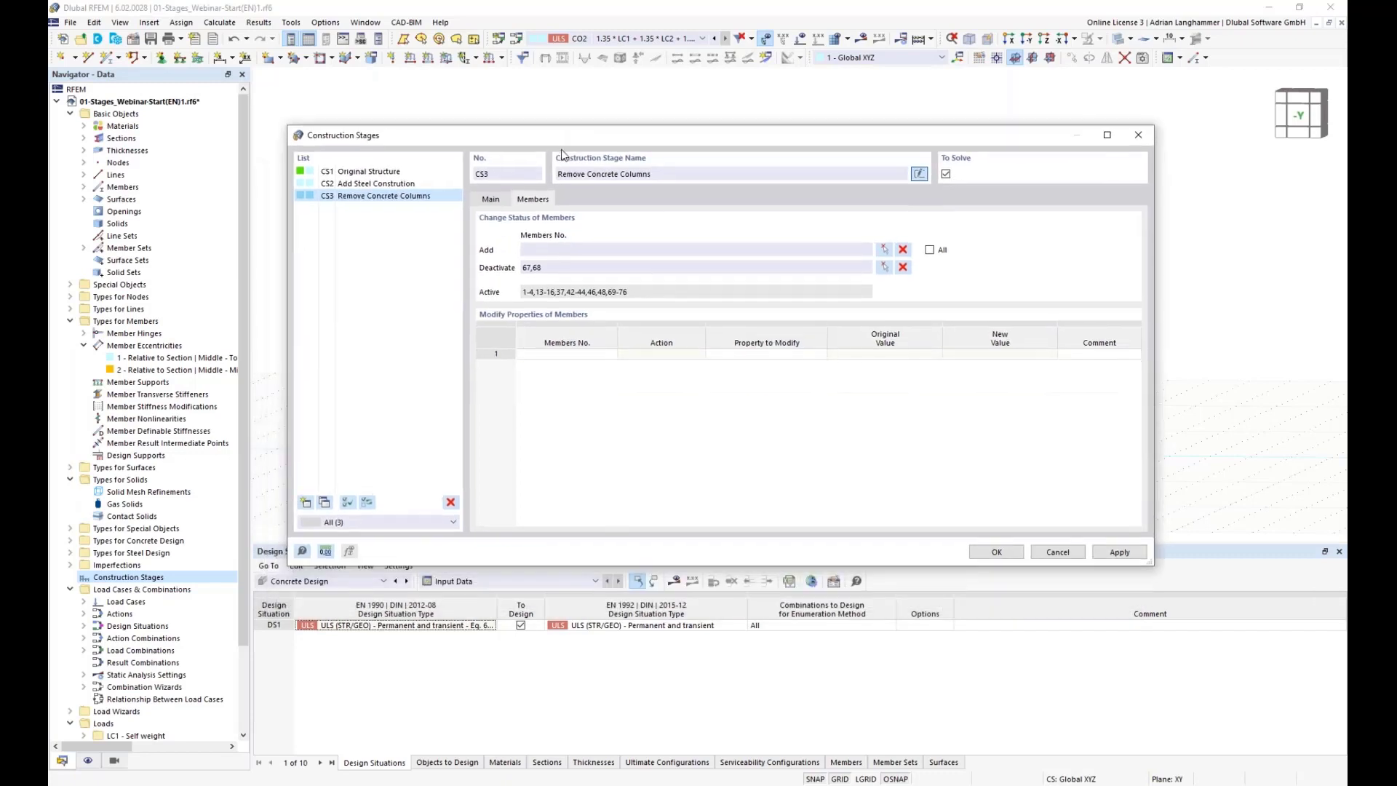
left_click(994, 552)
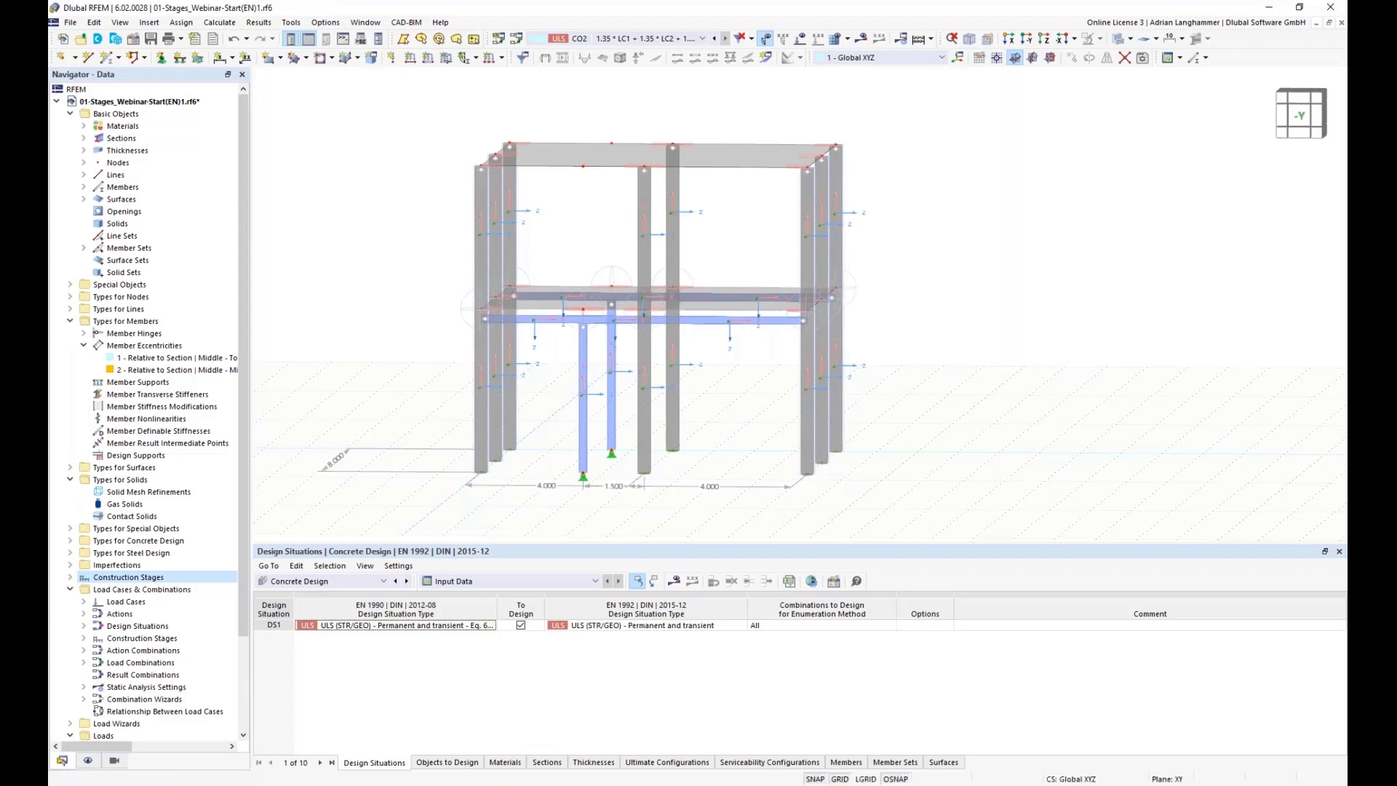
Step: Step through construction stages CS1, CS2 and CS3 in the model view to review the structure of each stage
left_click(702, 40)
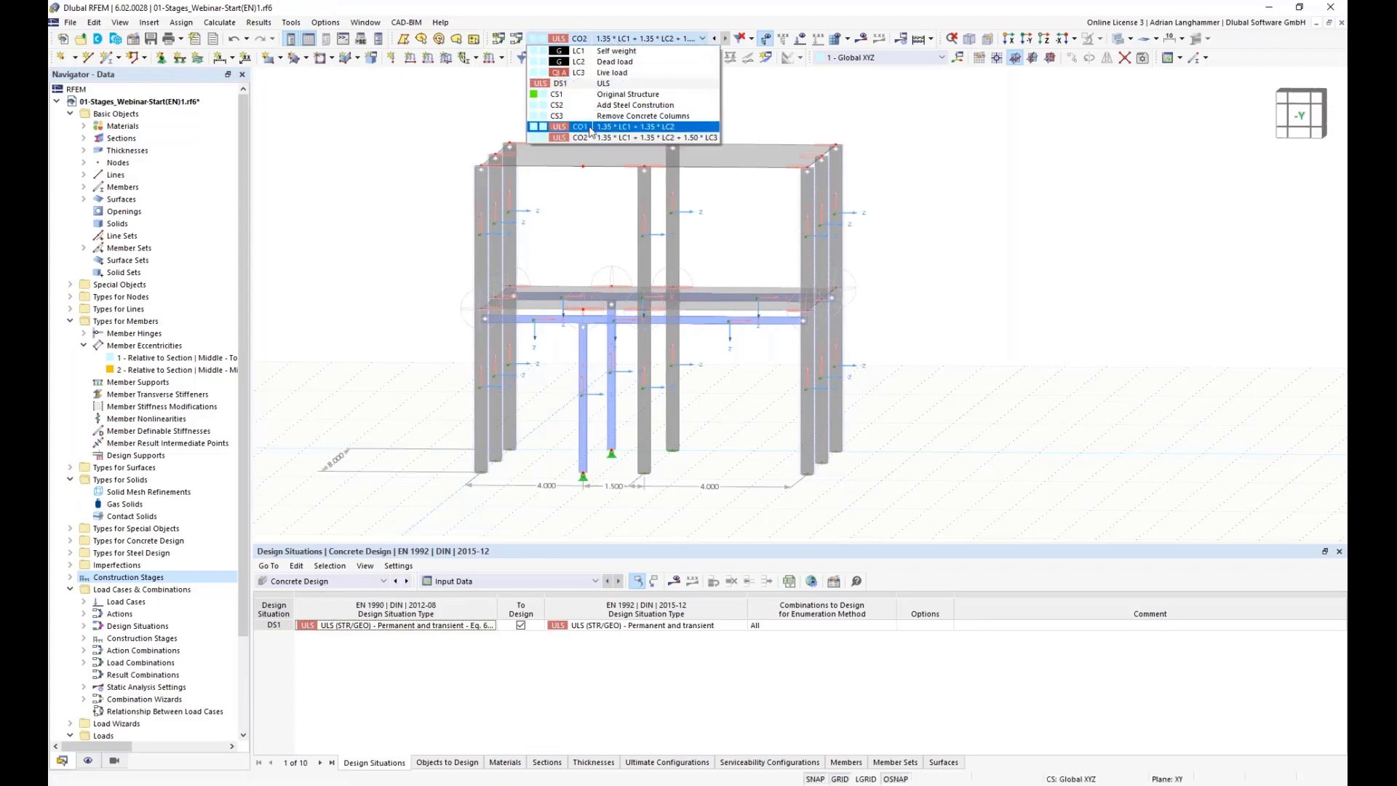
left_click(567, 96)
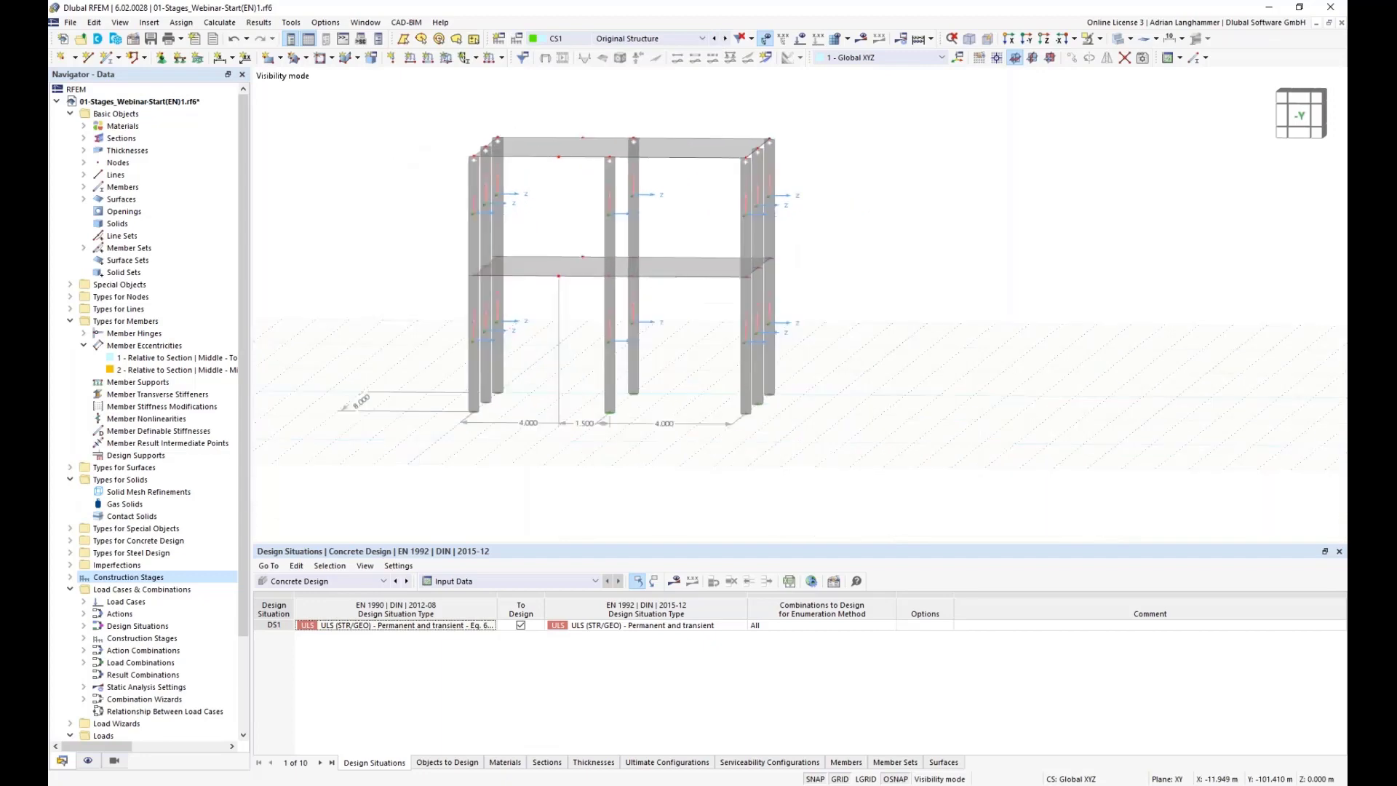
scroll(409, 148, "down", 2)
middle_click_drag(634, 110, 639, 127)
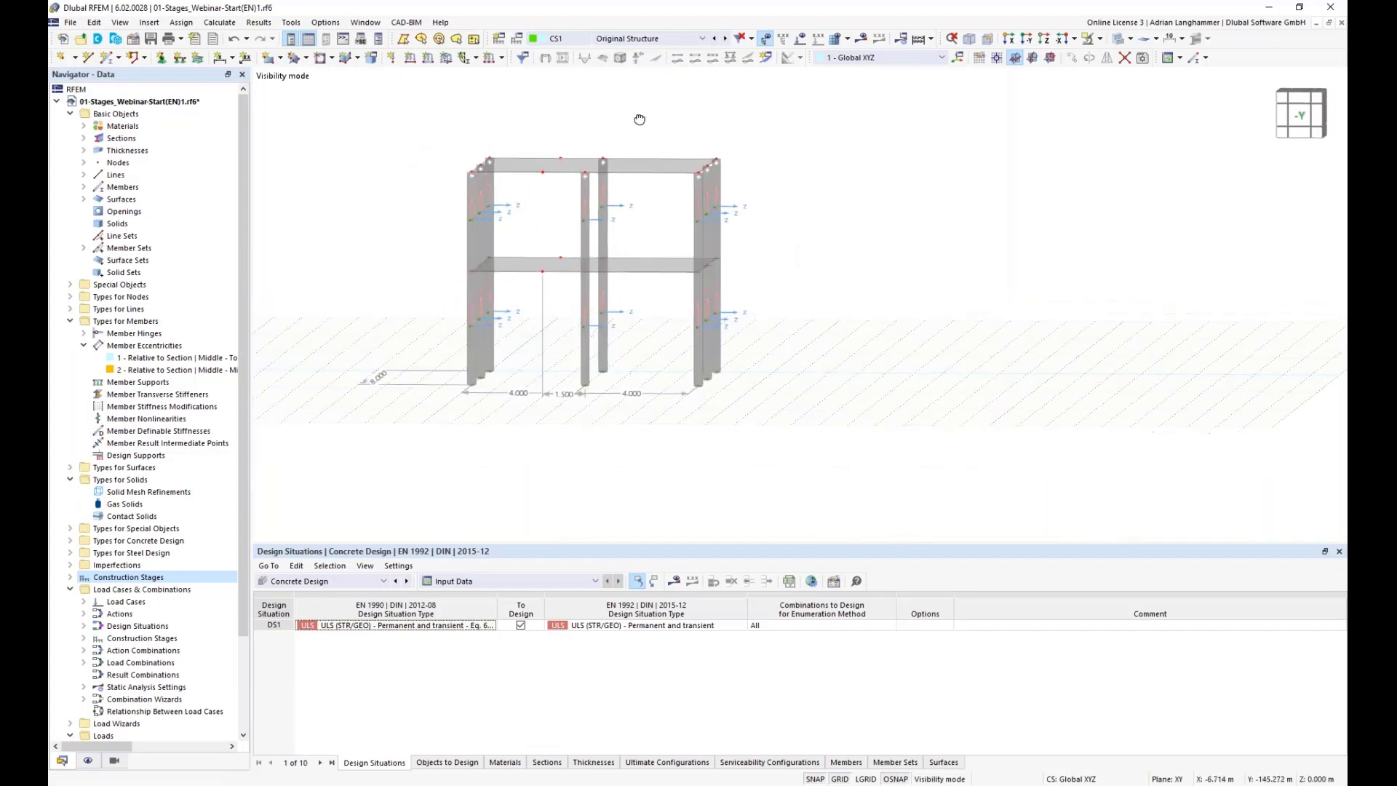
left_click(725, 39)
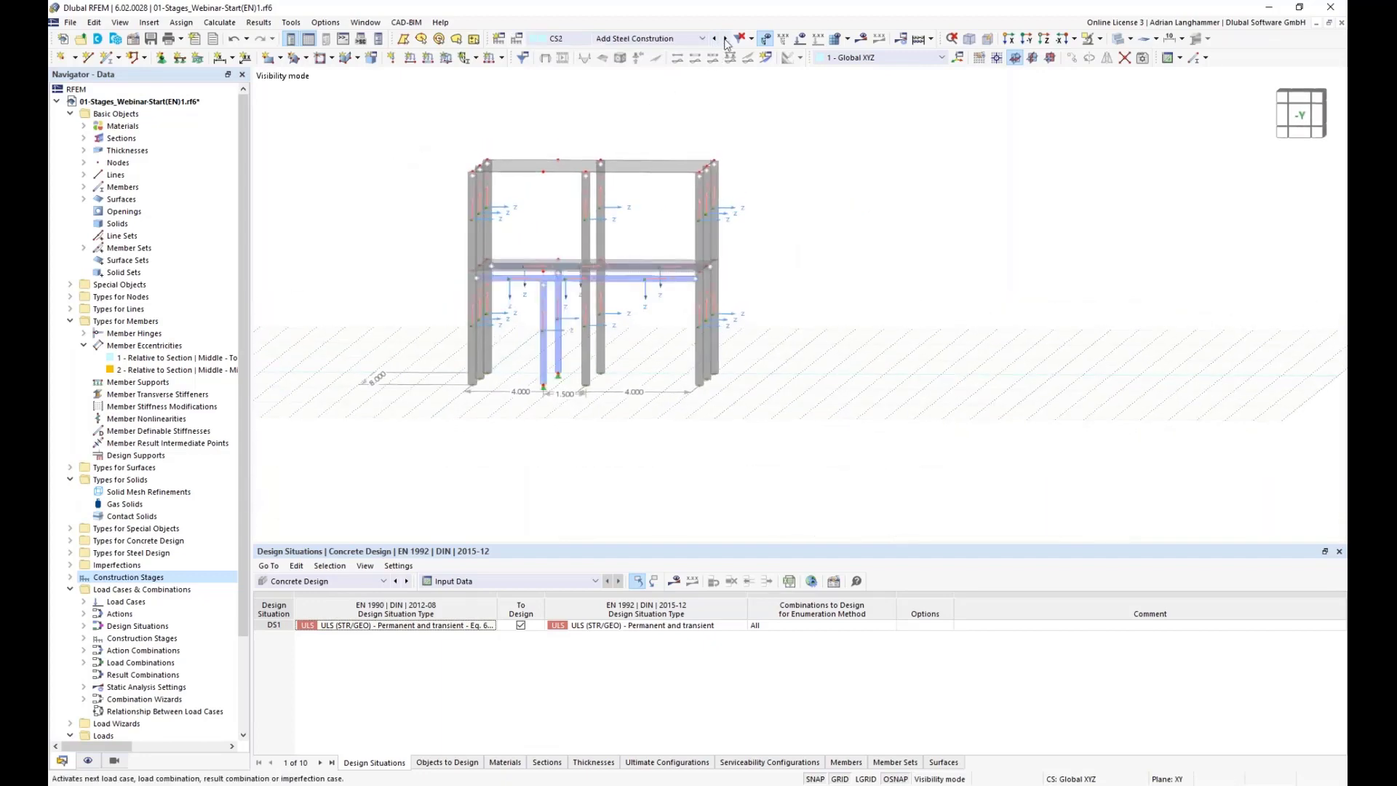
left_click(725, 39)
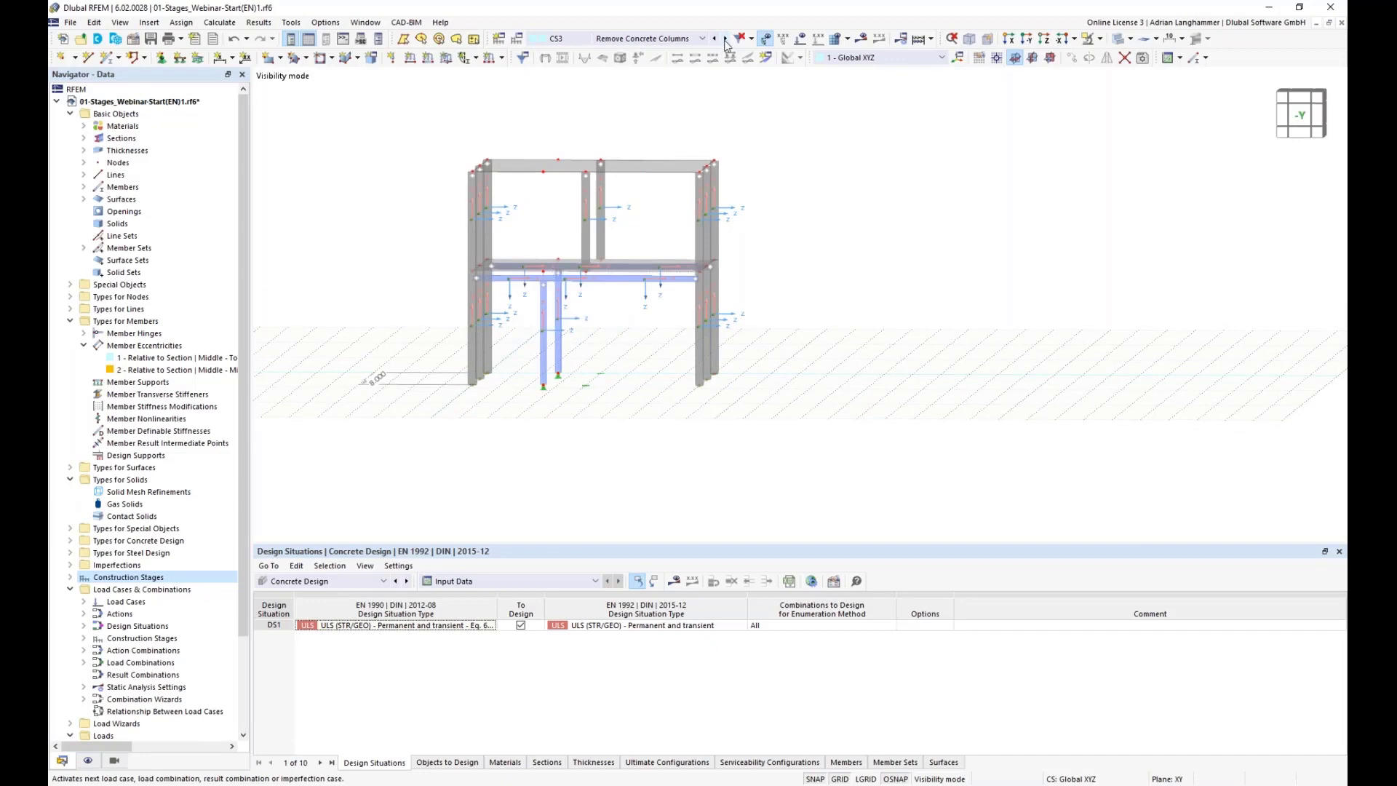
left_click(714, 39)
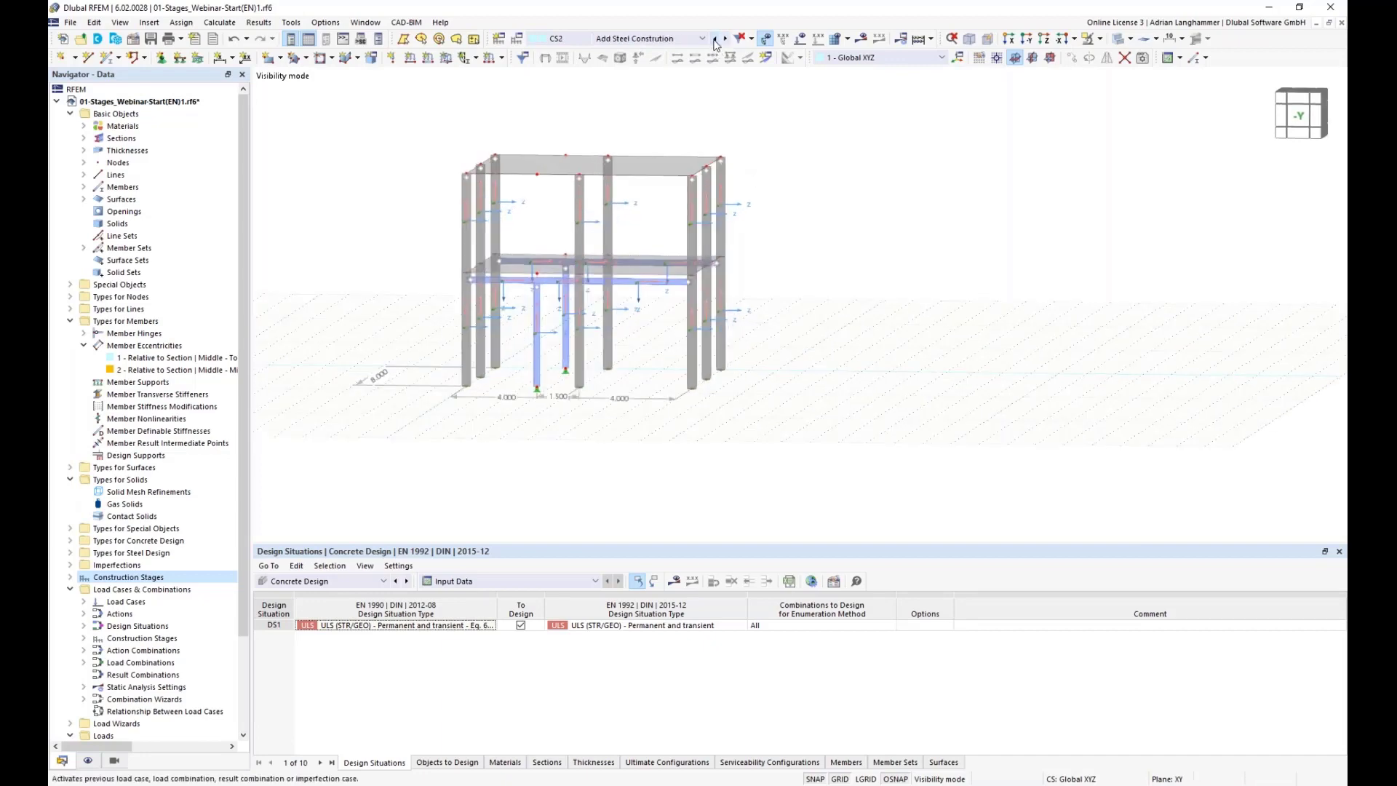
left_click(714, 39)
middle_click_drag(779, 109, 850, 205)
scroll(851, 205, "up", 1)
middle_click_drag(793, 309, 819, 308)
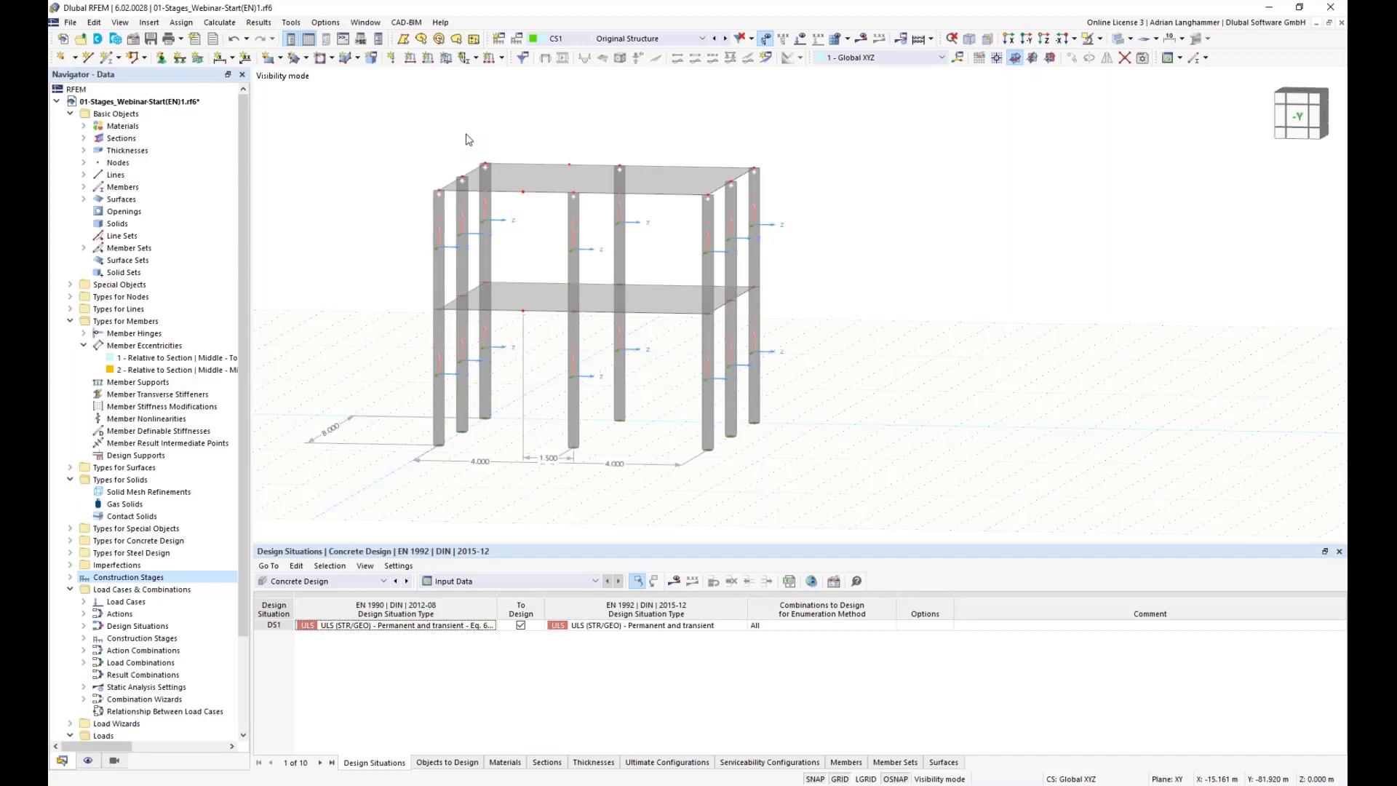
left_click(84, 639)
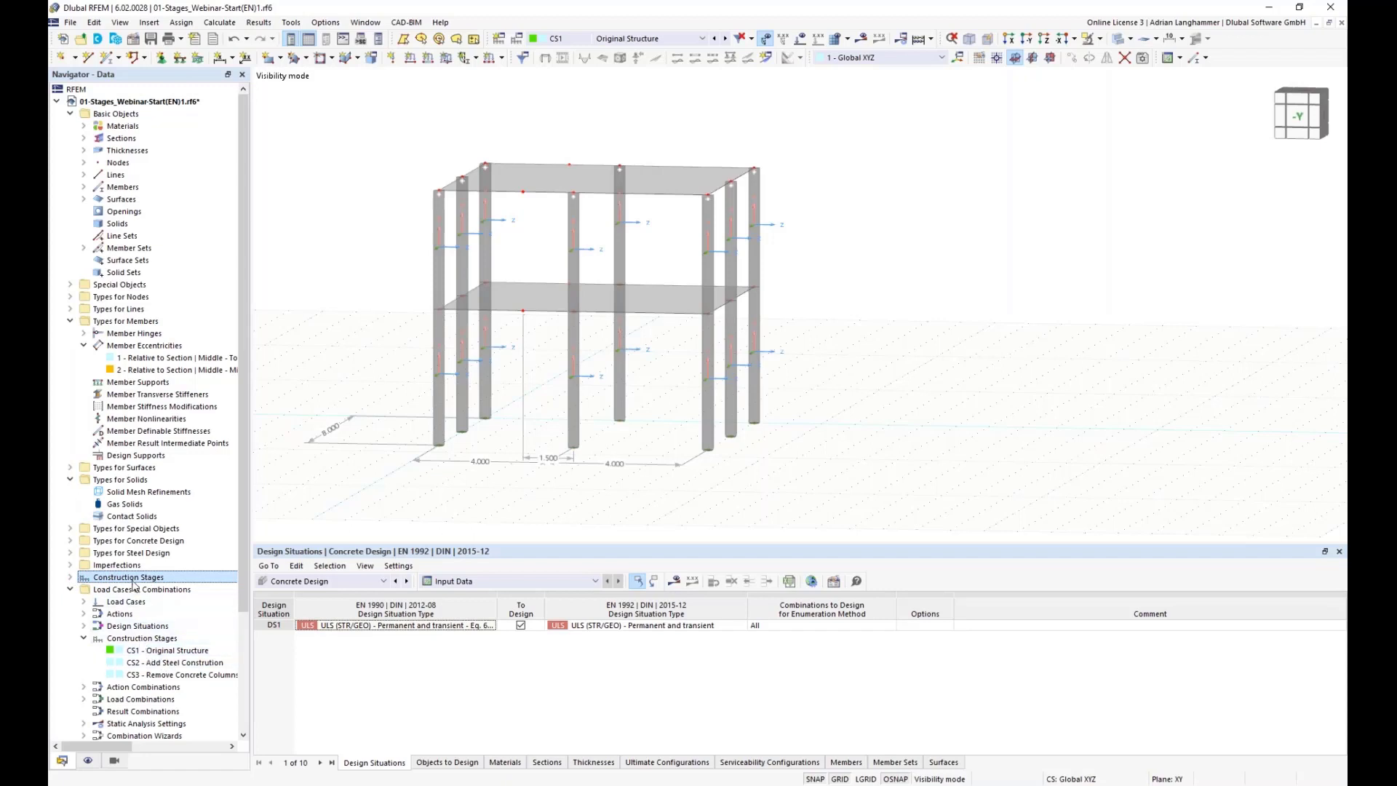
left_click(138, 652)
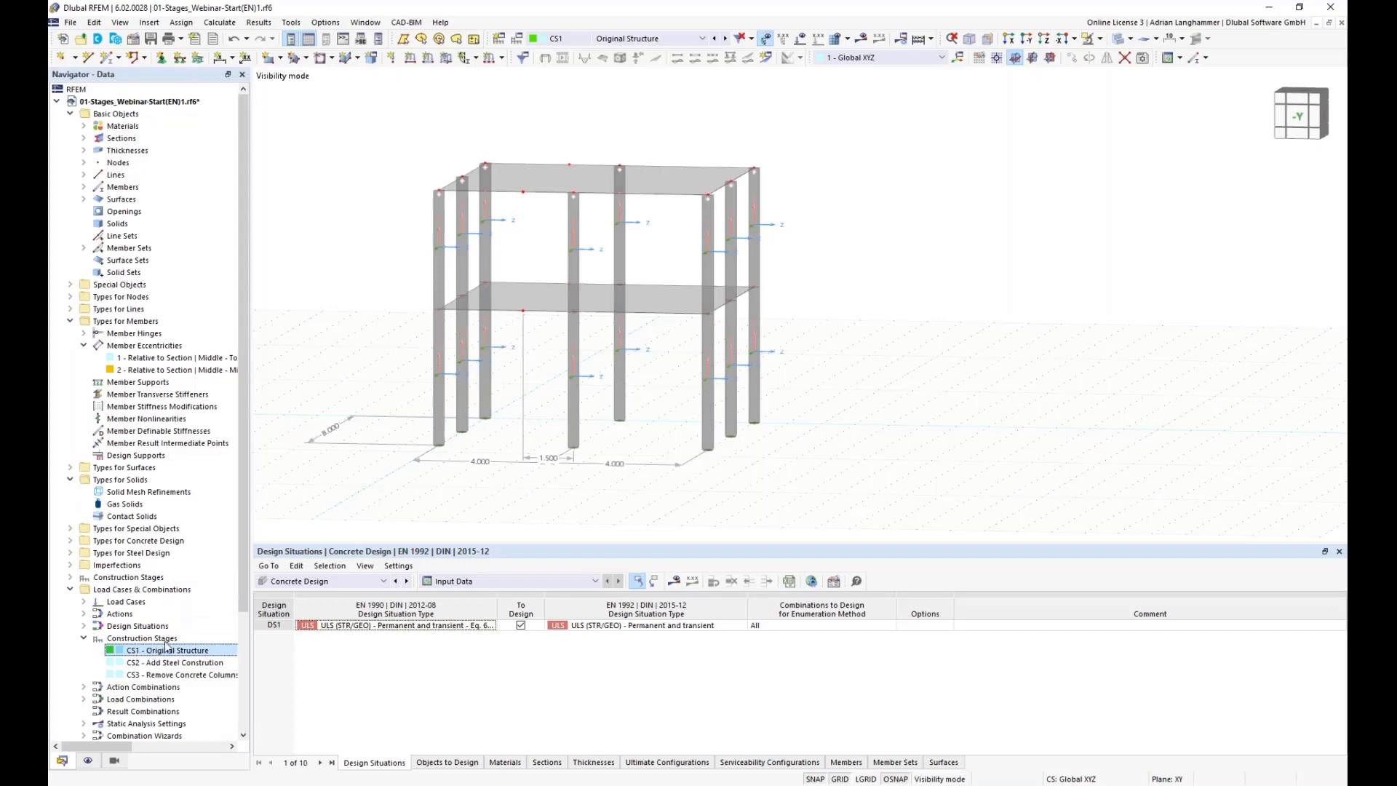
double_click(168, 650)
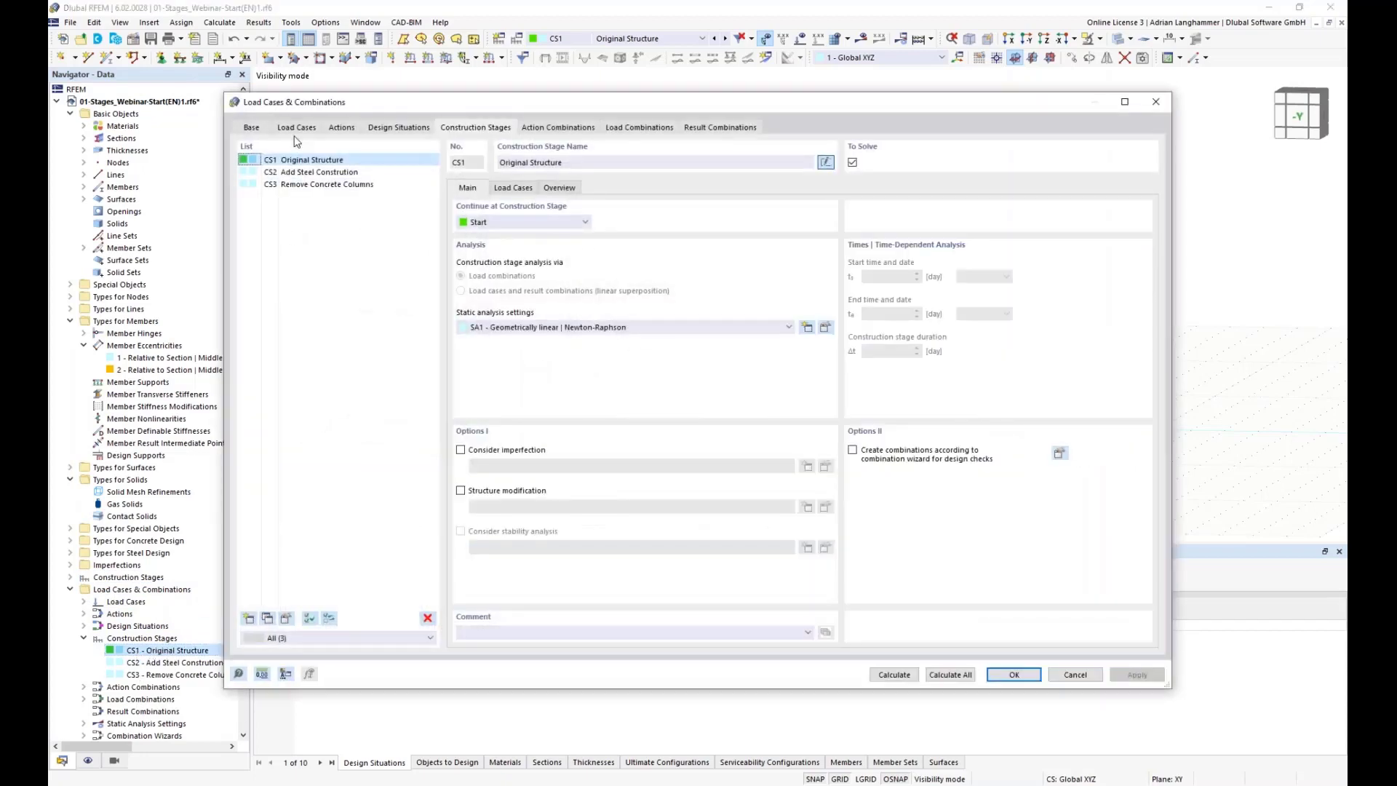
left_click(1155, 104)
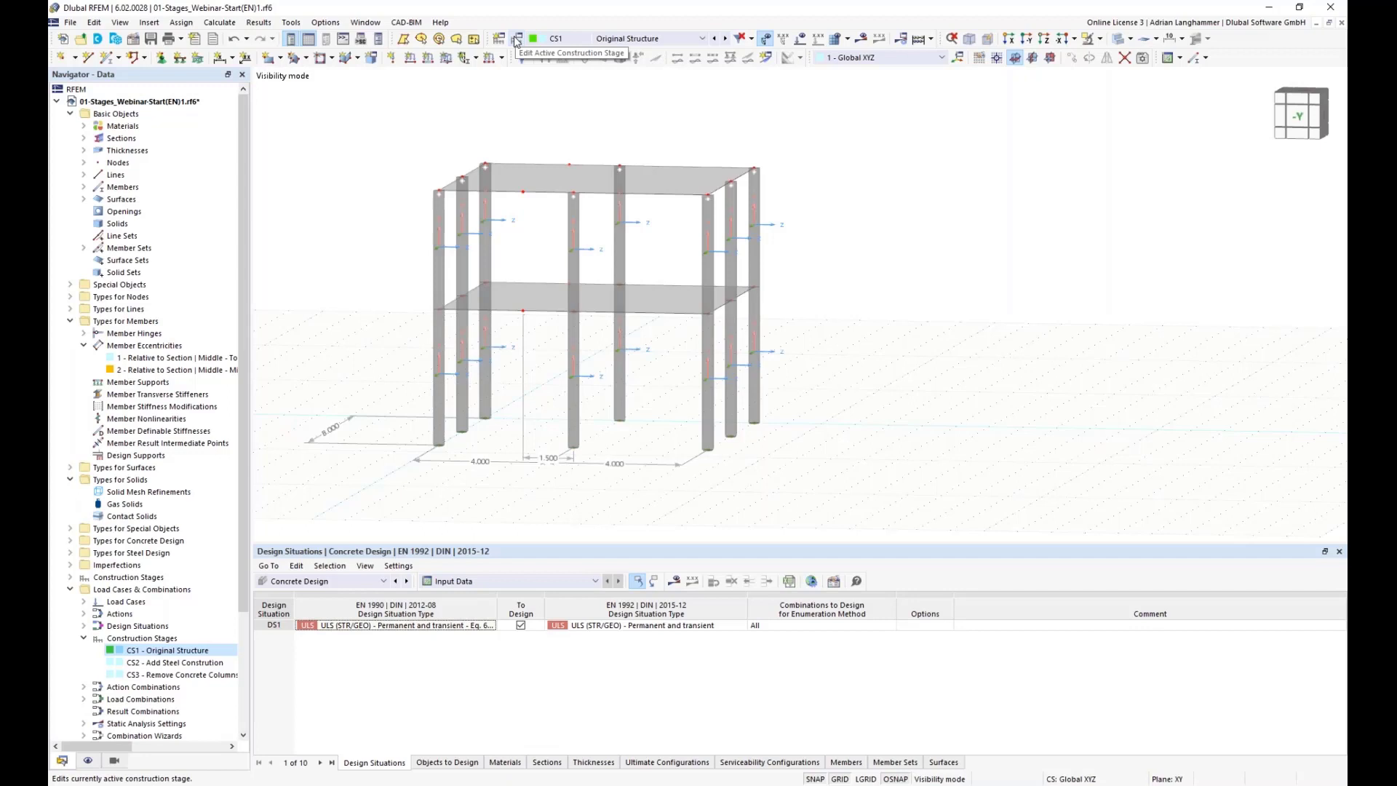
Step: Edit the active construction stage CS1 and select load cases LC1 to LC3 in its load case assignment
left_click(516, 42)
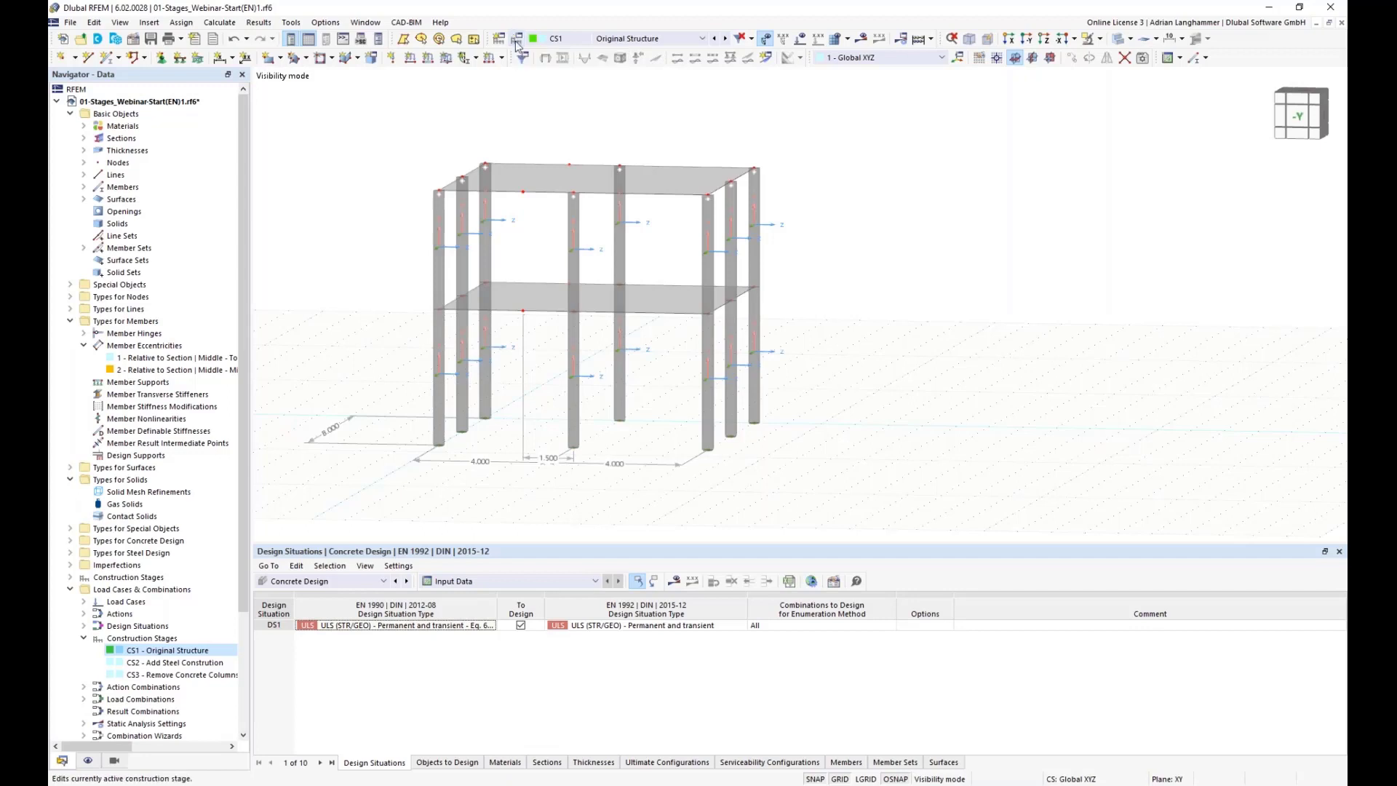
left_click(575, 38)
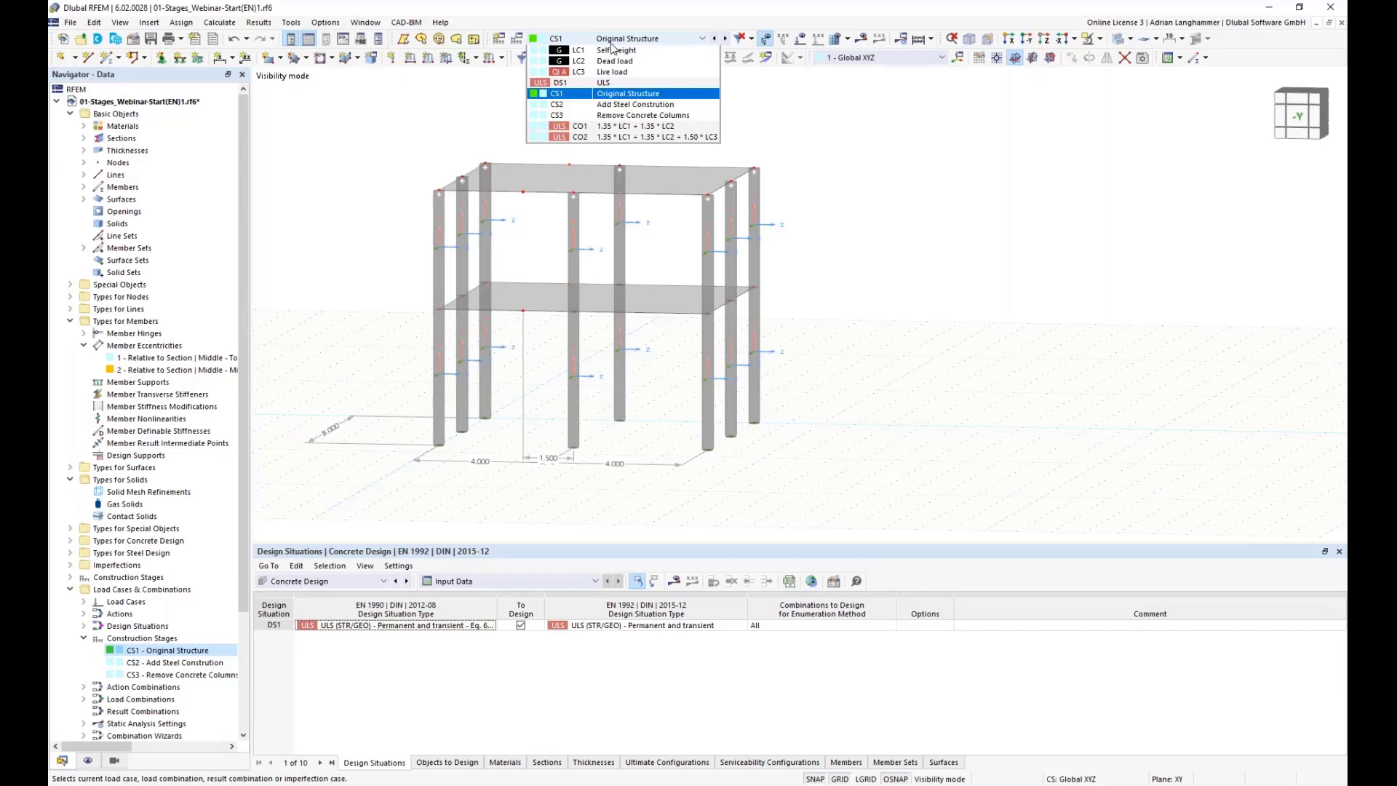
left_click(585, 96)
left_click(516, 40)
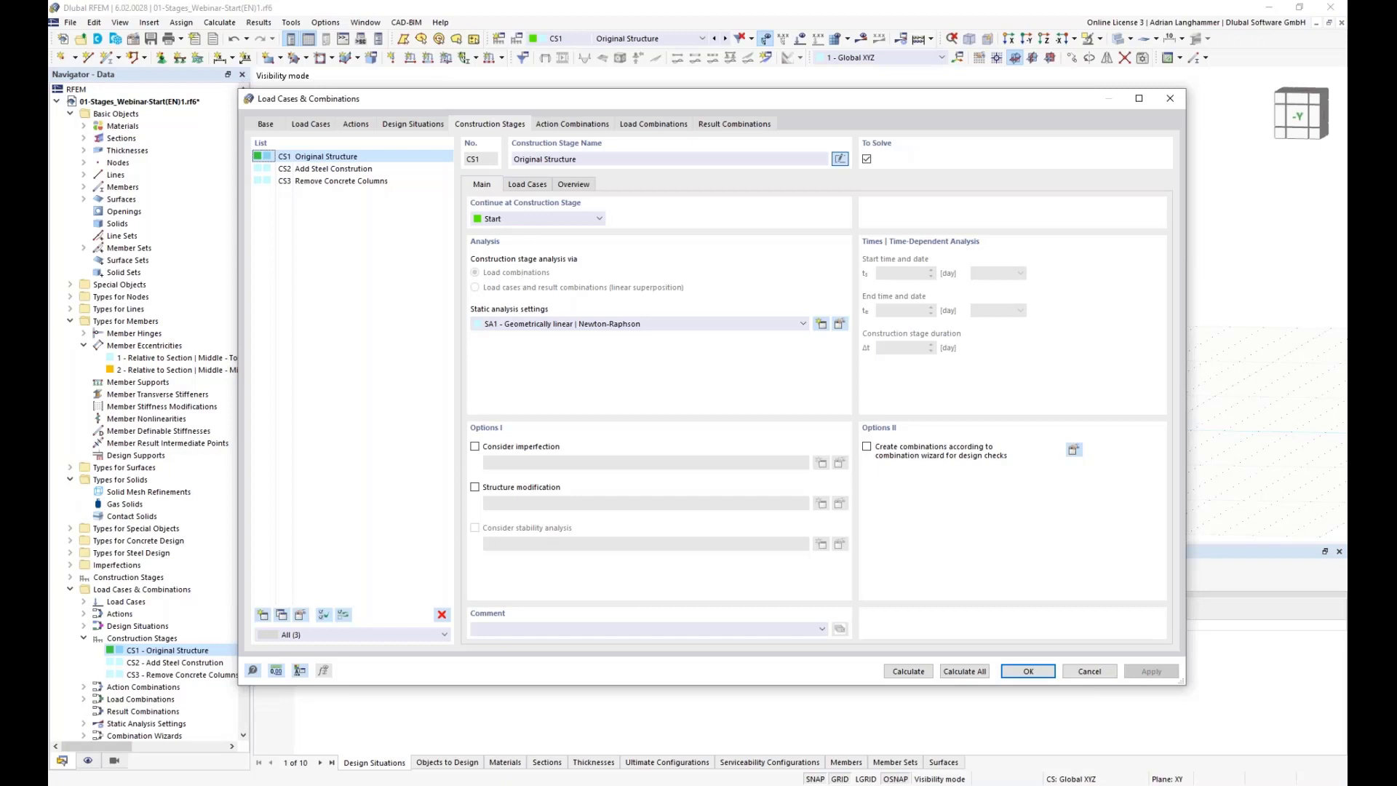
left_click_drag(561, 94, 557, 82)
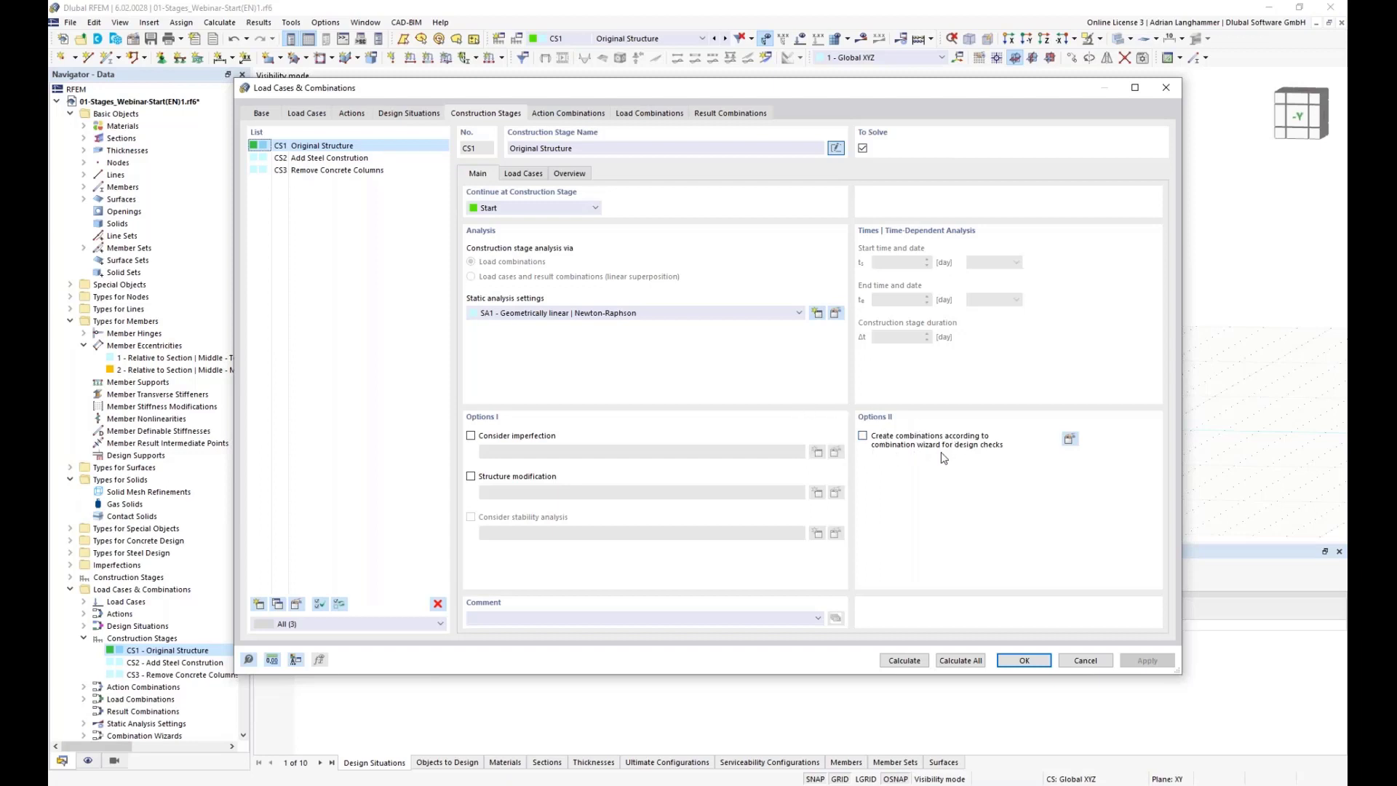
left_click(517, 174)
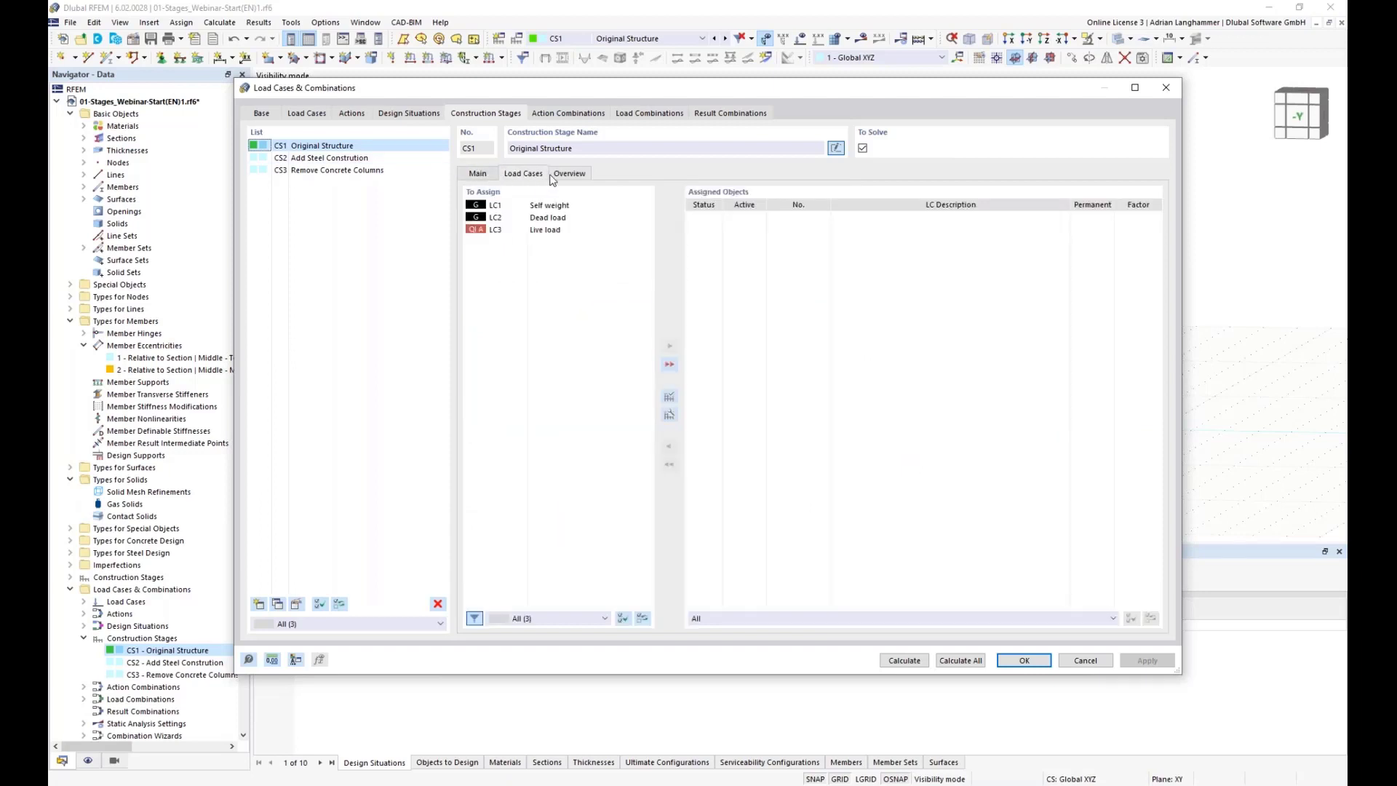
left_click_drag(532, 91, 549, 98)
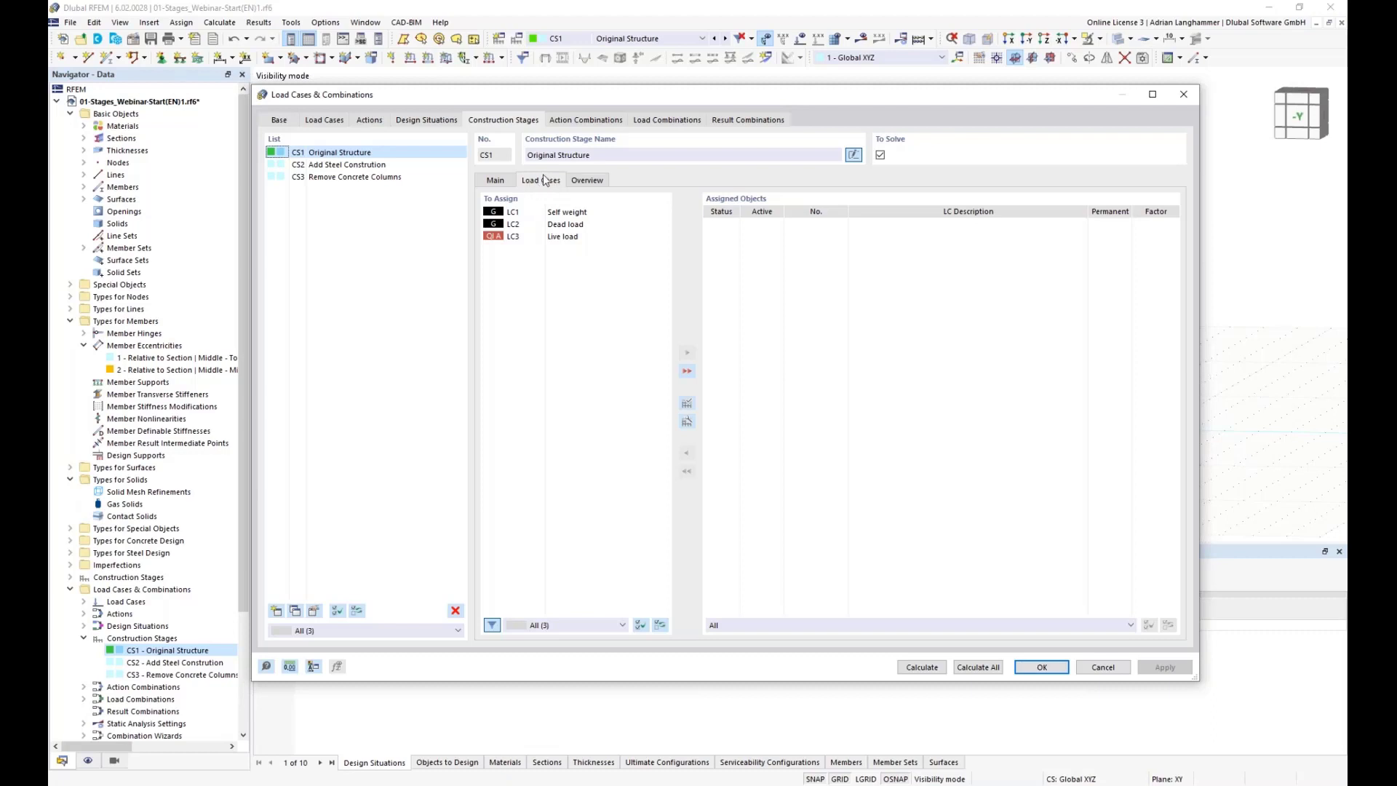
left_click(557, 212)
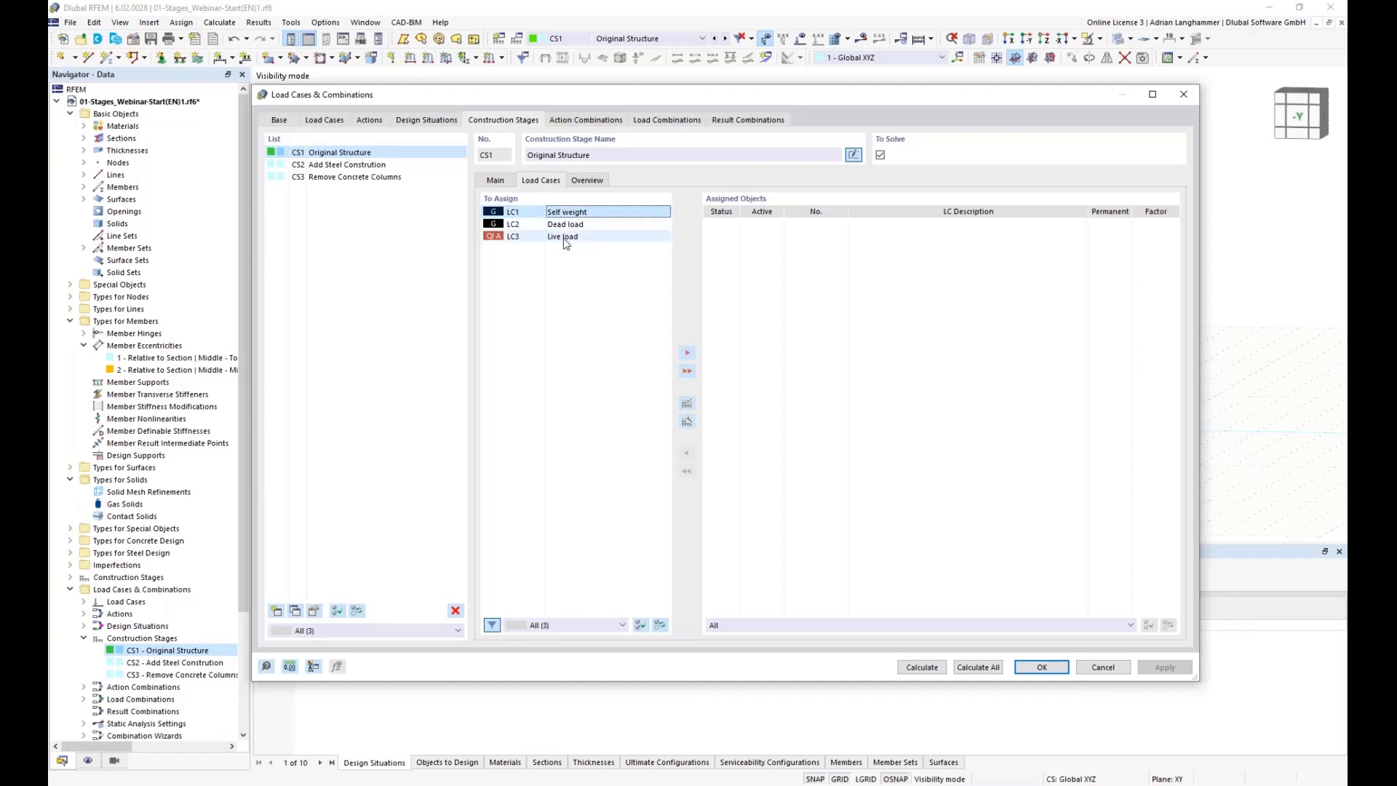
left_click(567, 237, "shift")
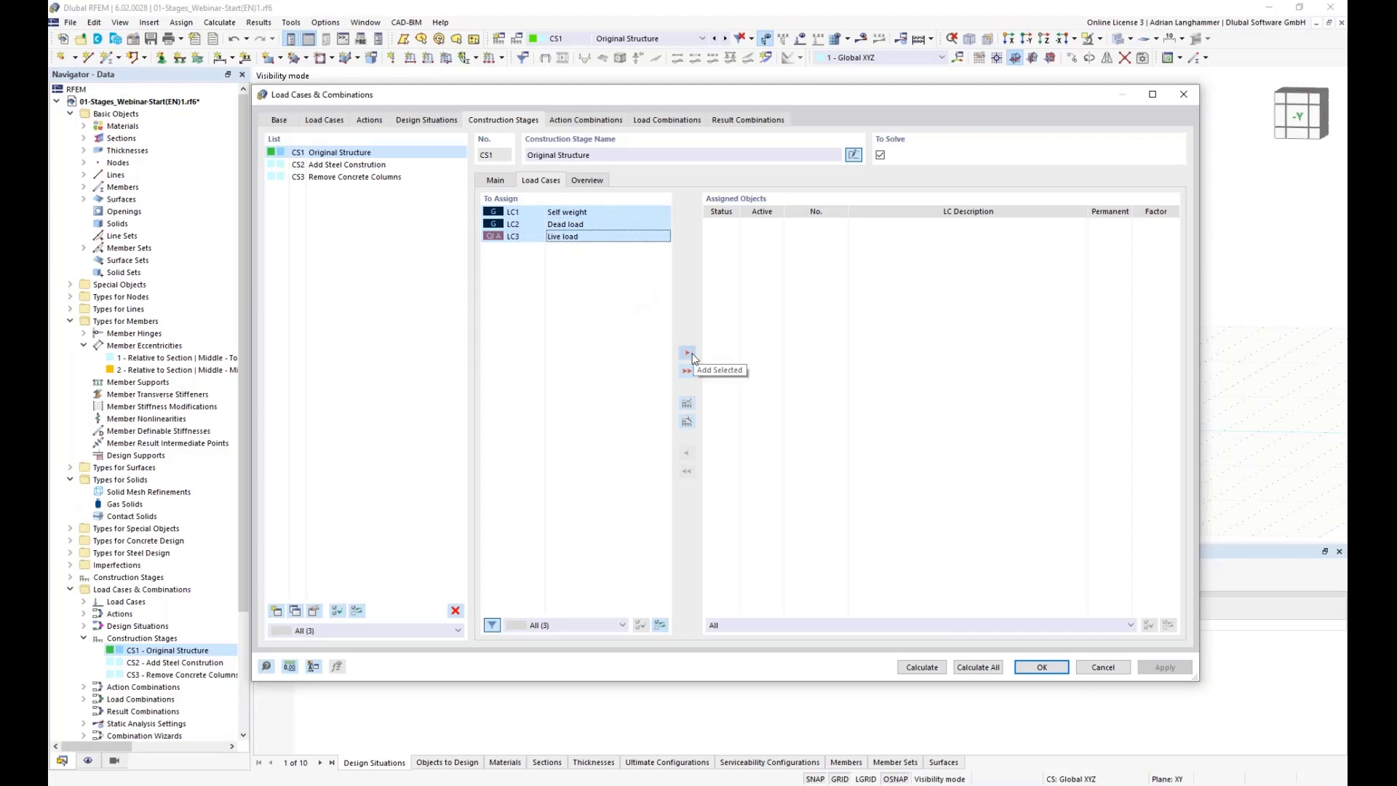
left_click(1055, 668)
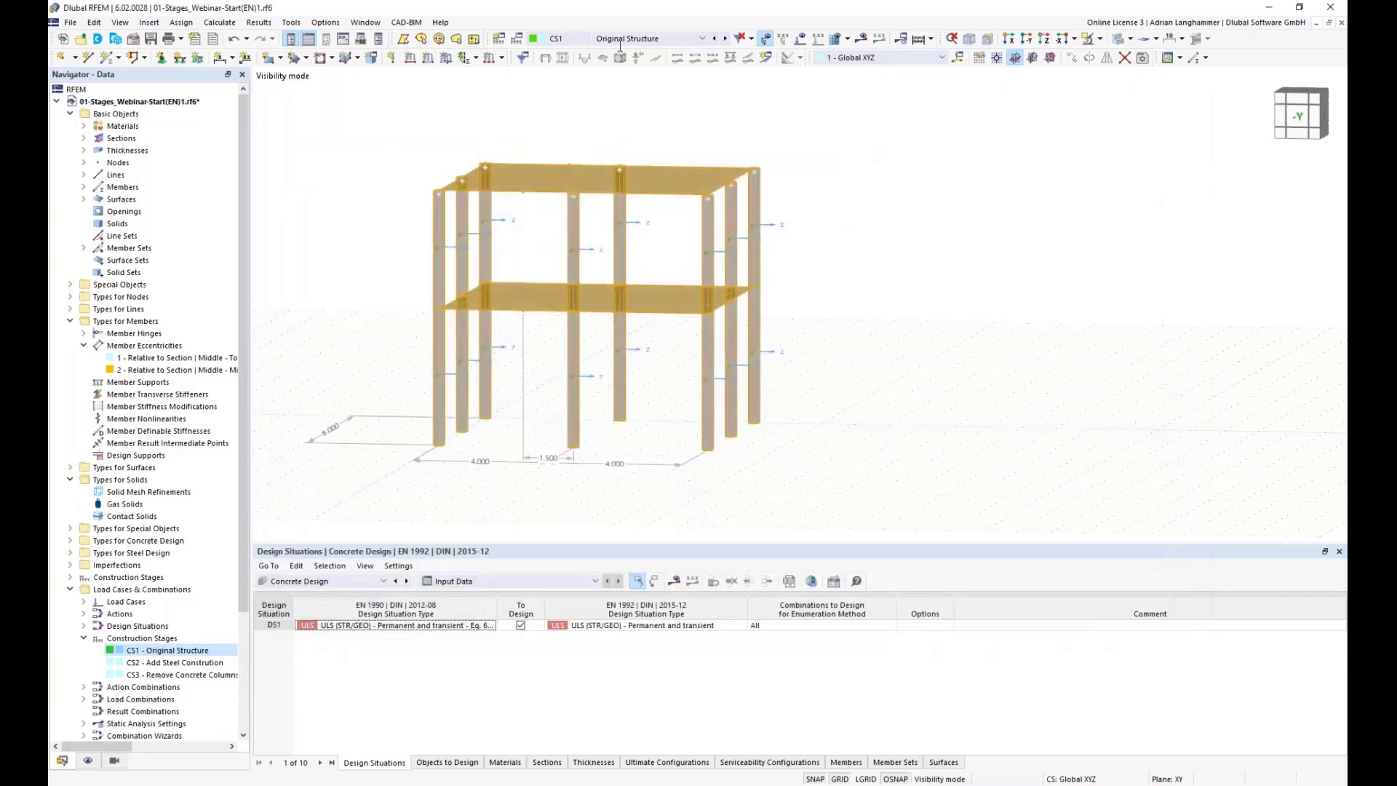
Step: Display load case LC1 Self weight and step on to LC2 Dead load to review the applied loads
left_click(620, 45)
left_click(640, 95)
middle_click_drag(876, 333, 901, 355)
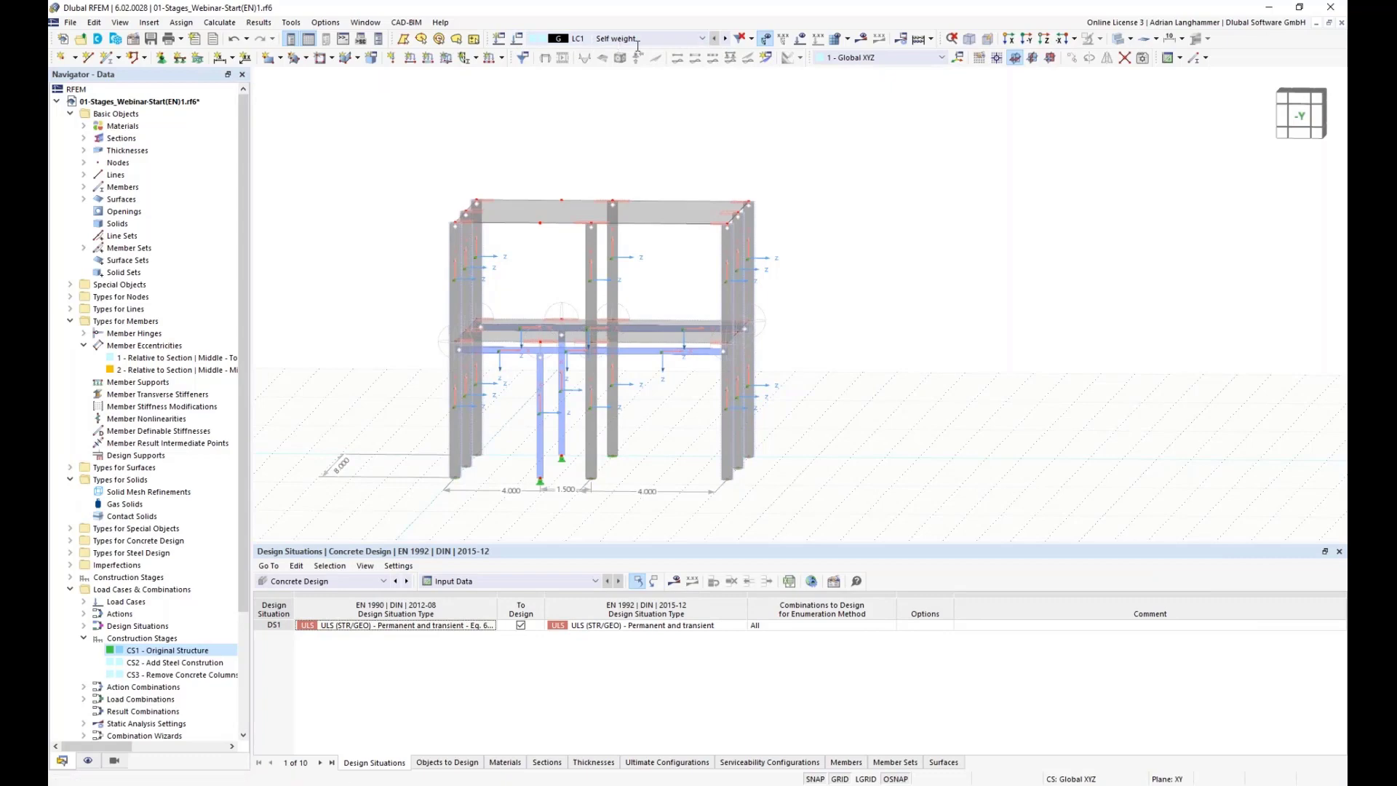
left_click(725, 38)
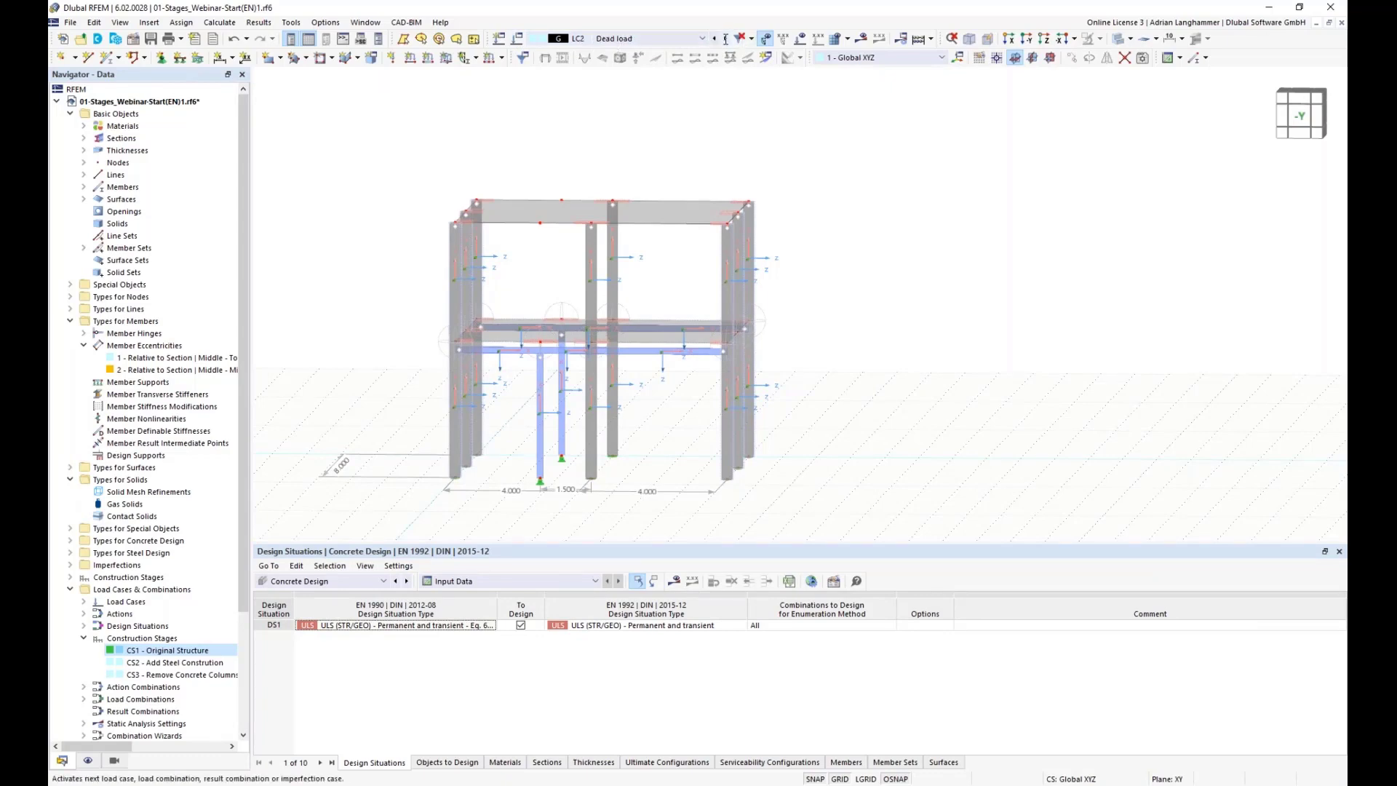
Step: Display the loads in the model view and step on to load case LC3 Live load
left_click(800, 39)
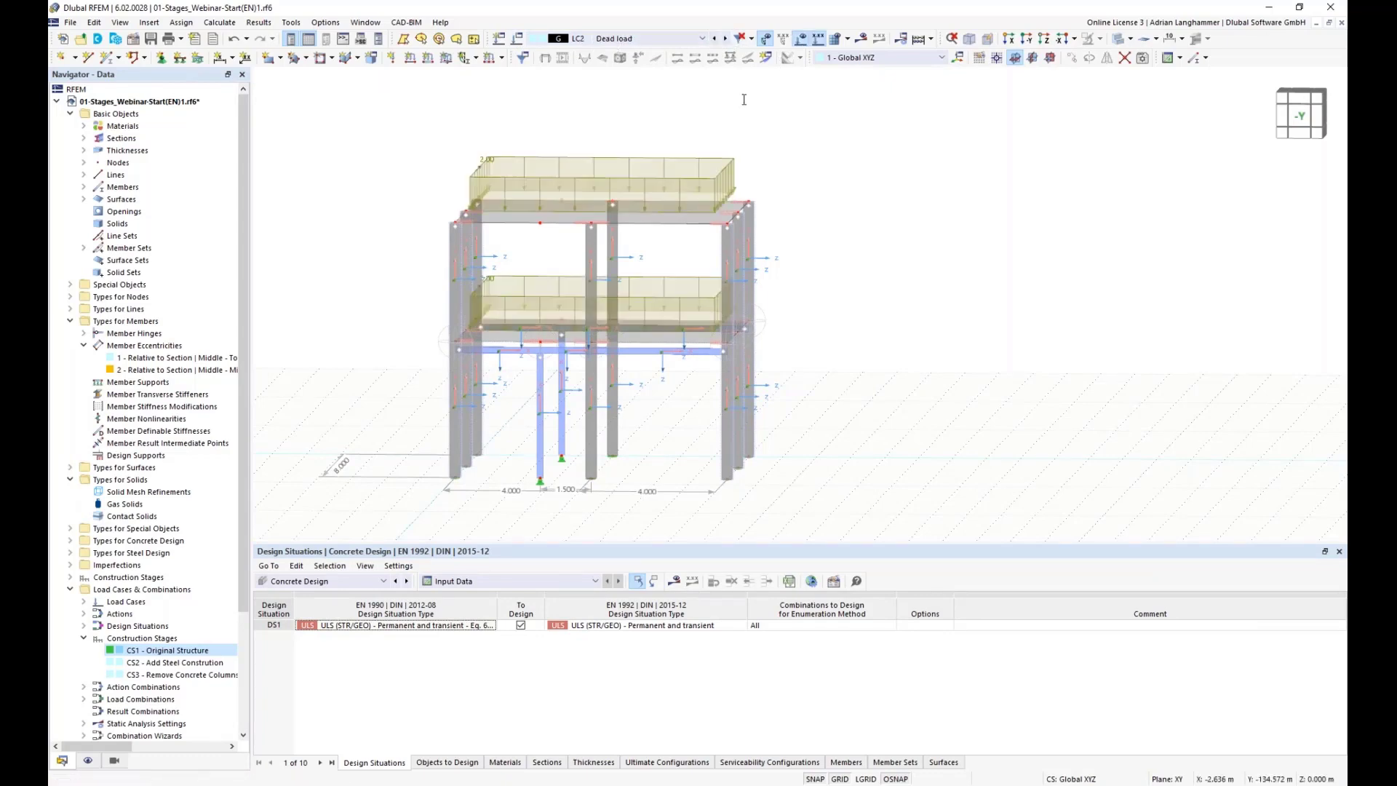
left_click(724, 39)
middle_click_drag(888, 247, 829, 266, "ctrl")
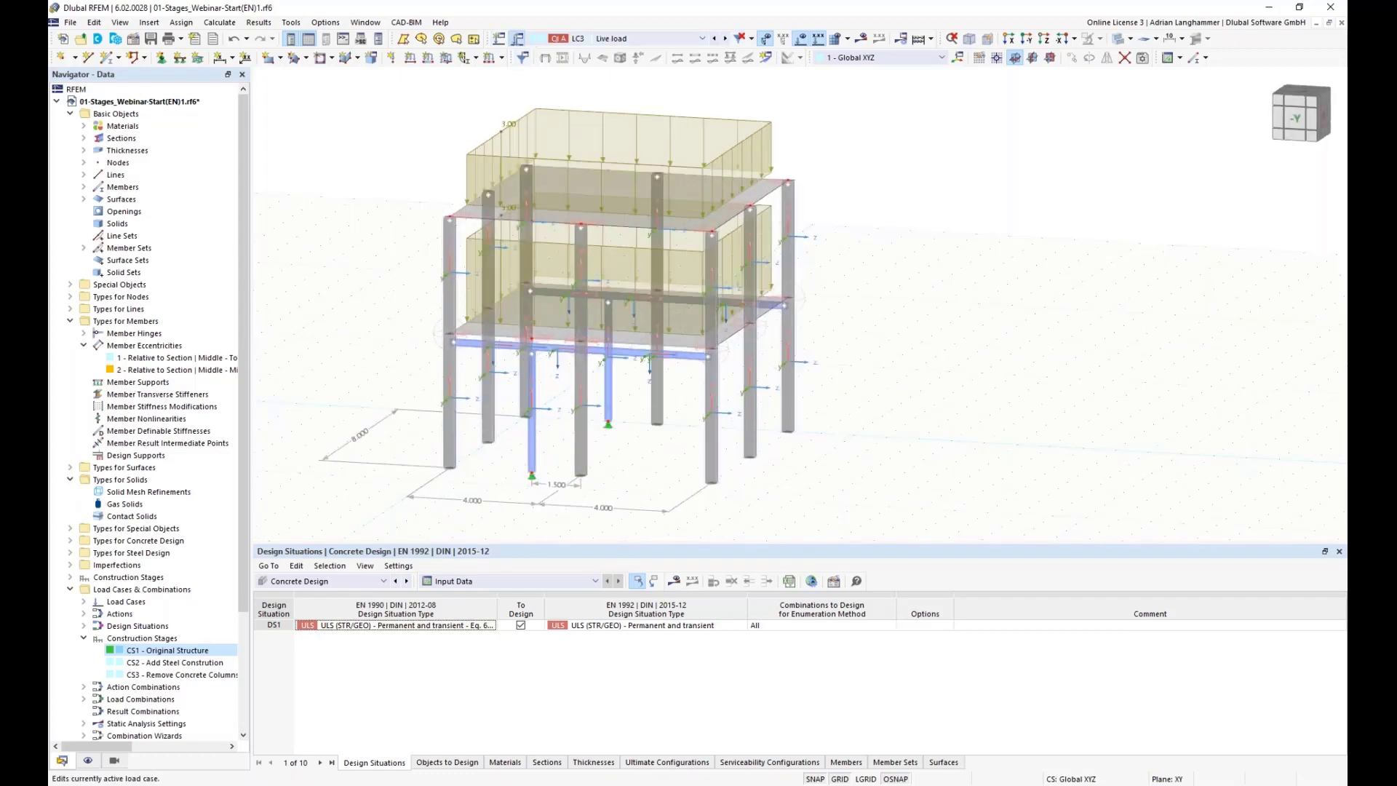
Step: Assign load cases LC1, LC2 and LC3 to construction stage CS1 in the load cases and combinations settings
left_click(518, 40)
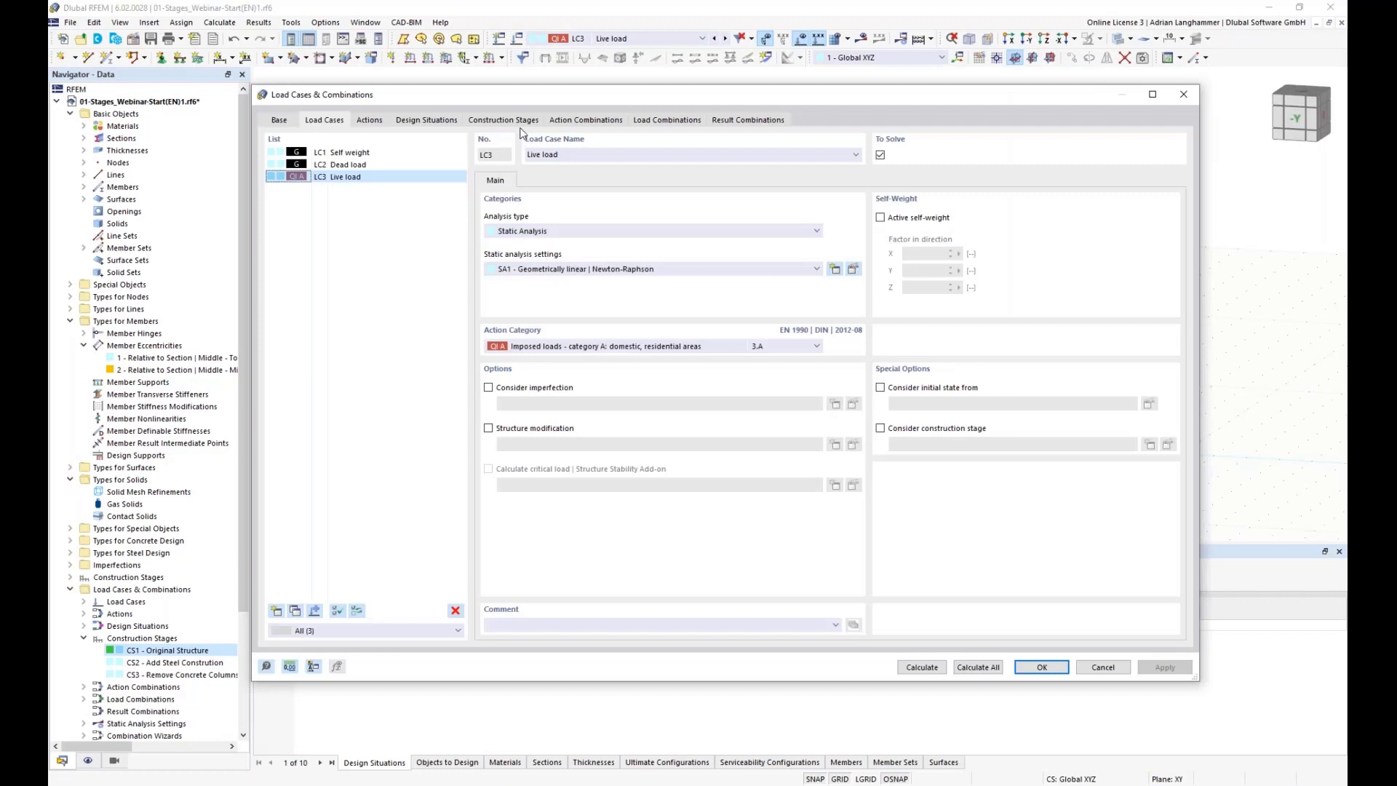
left_click(523, 123)
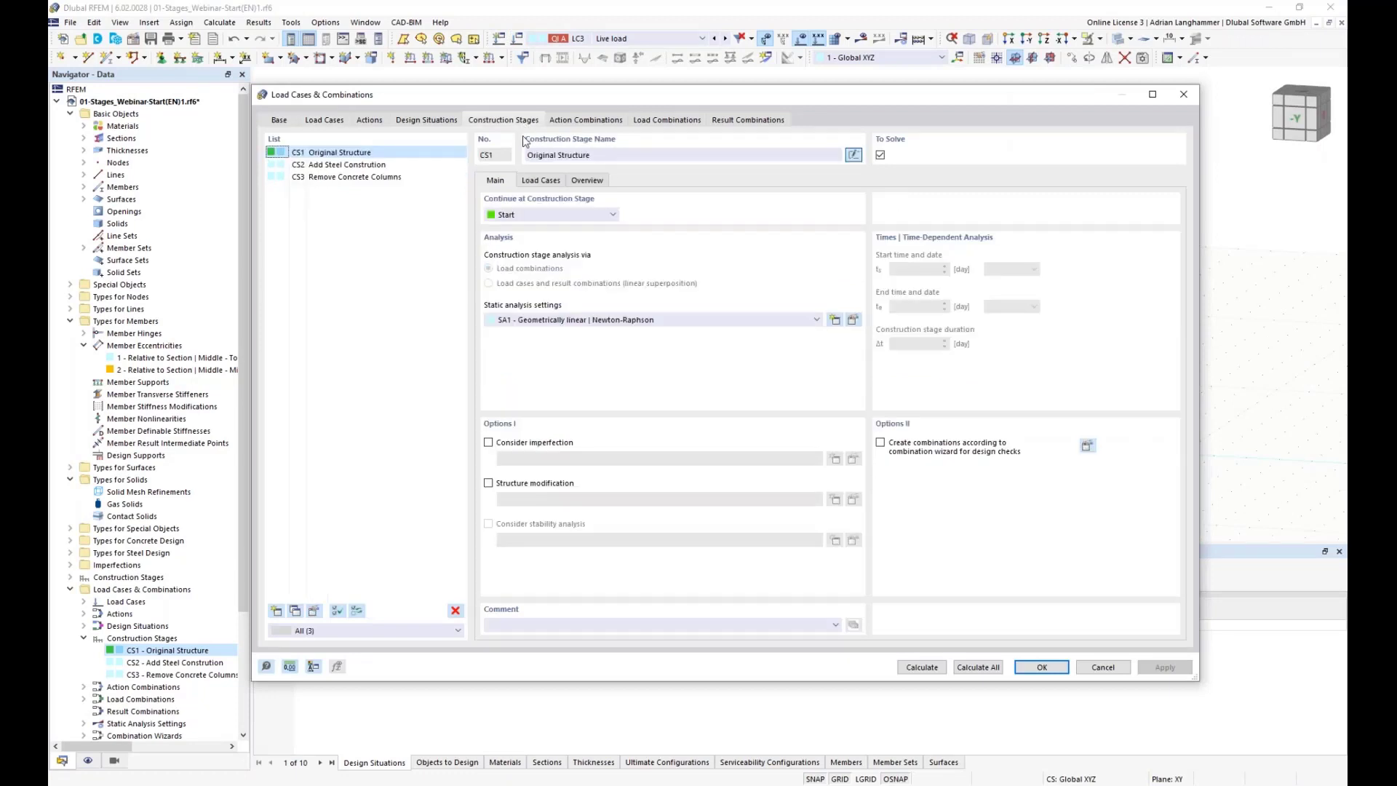
left_click(540, 180)
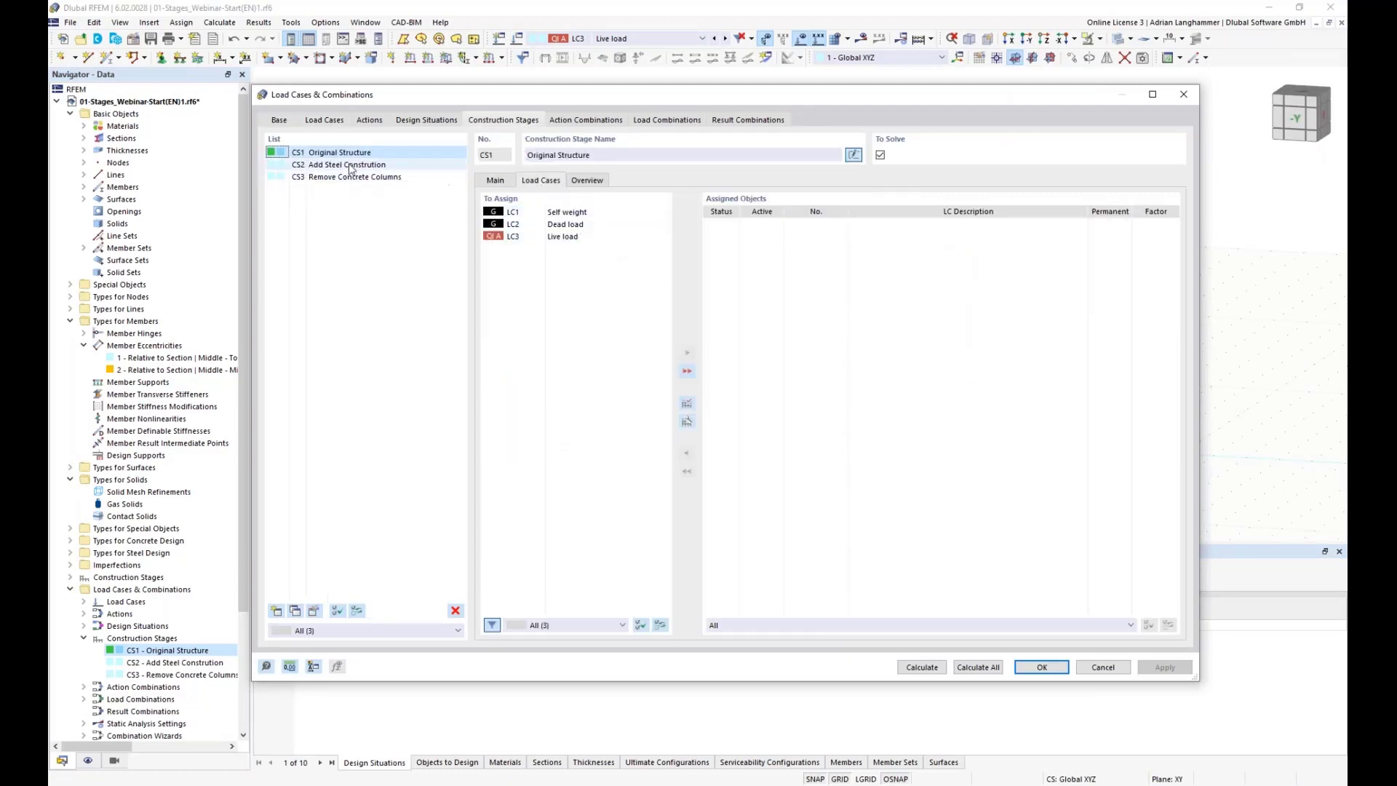
left_click_drag(517, 212, 531, 238)
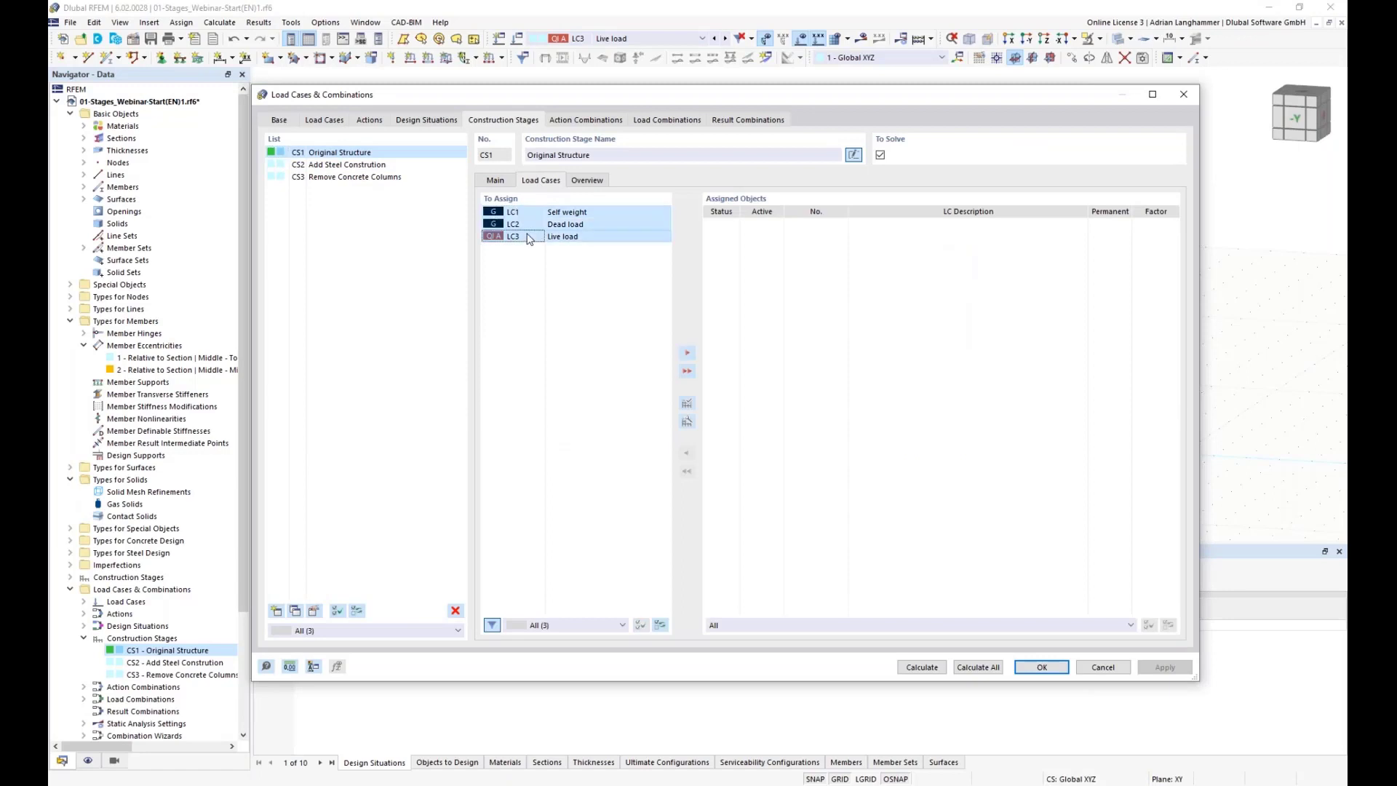
left_click(679, 353)
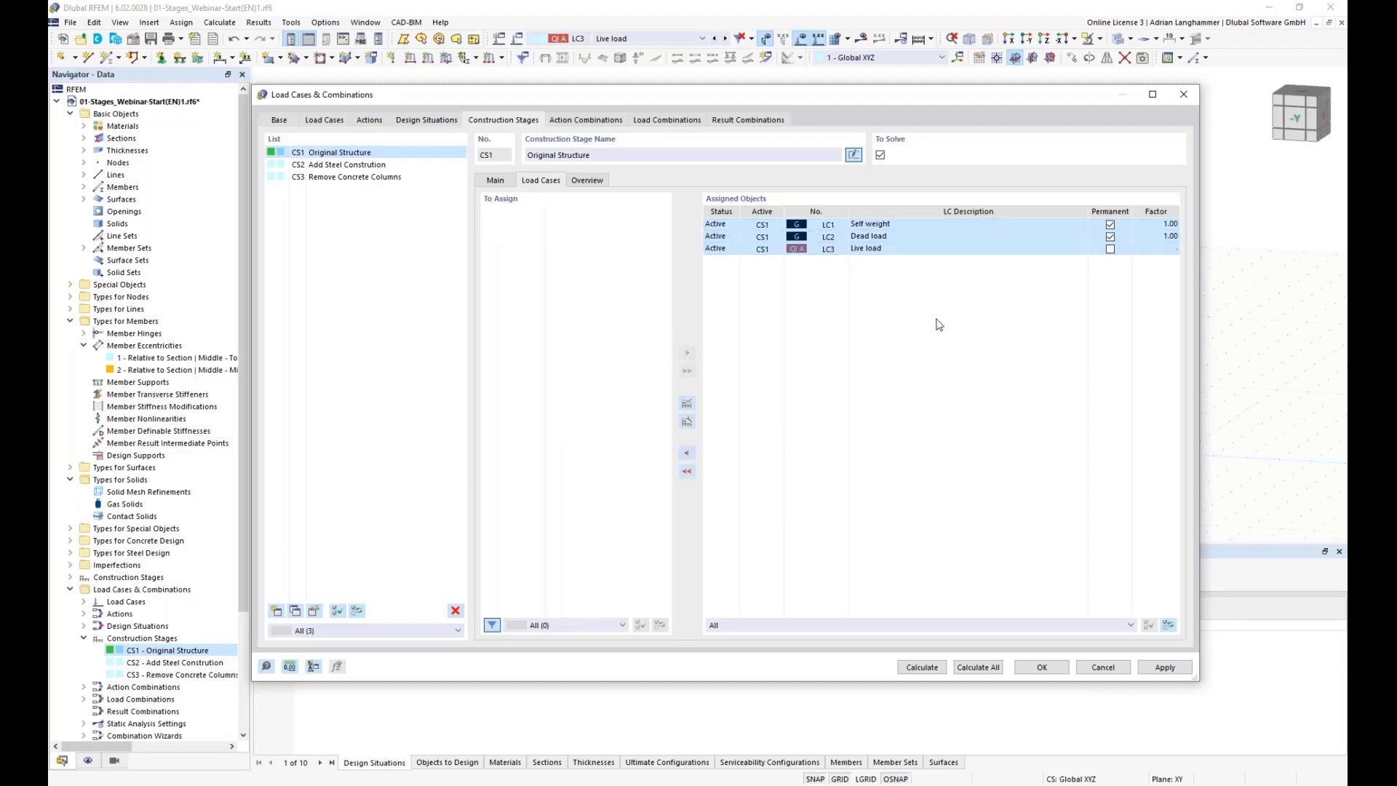
left_click(867, 249)
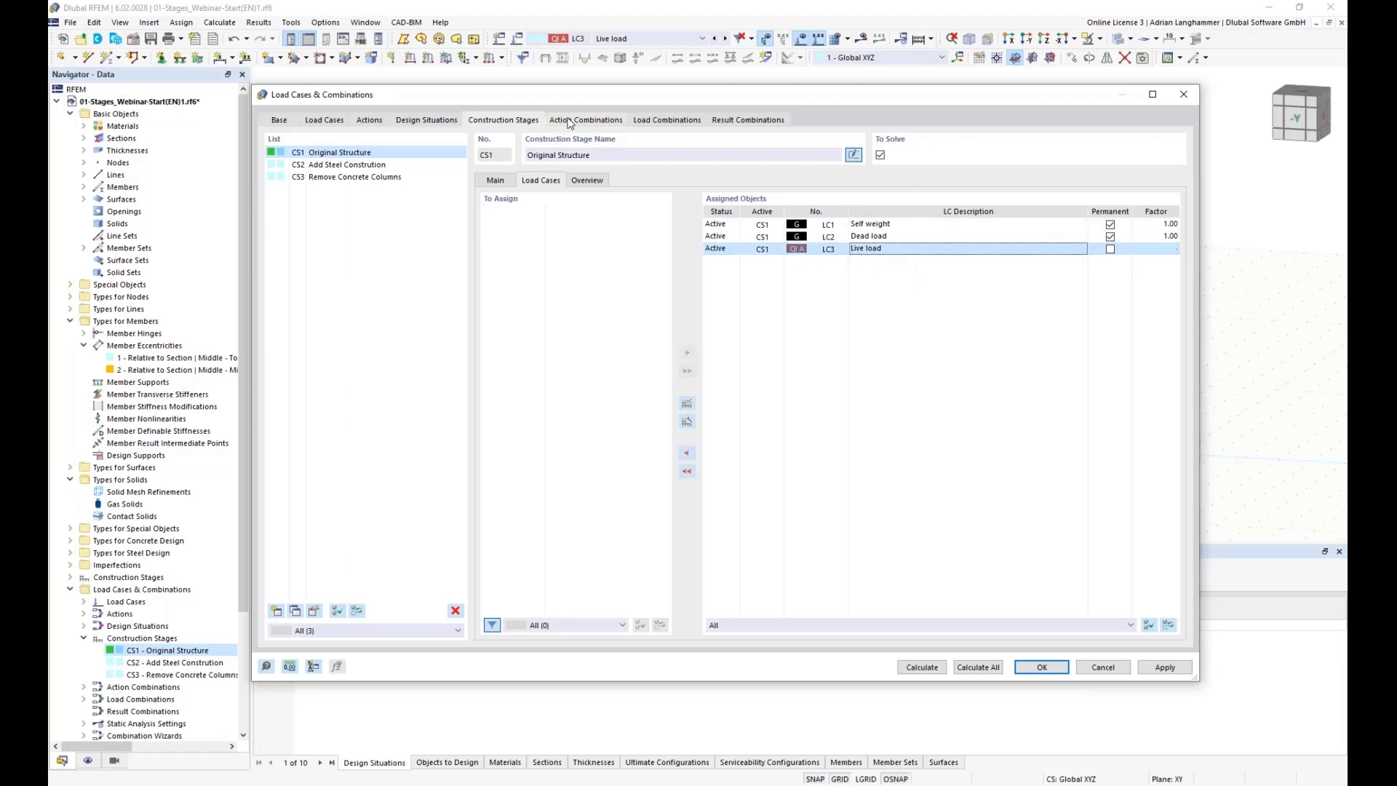
left_click_drag(583, 99, 544, 79)
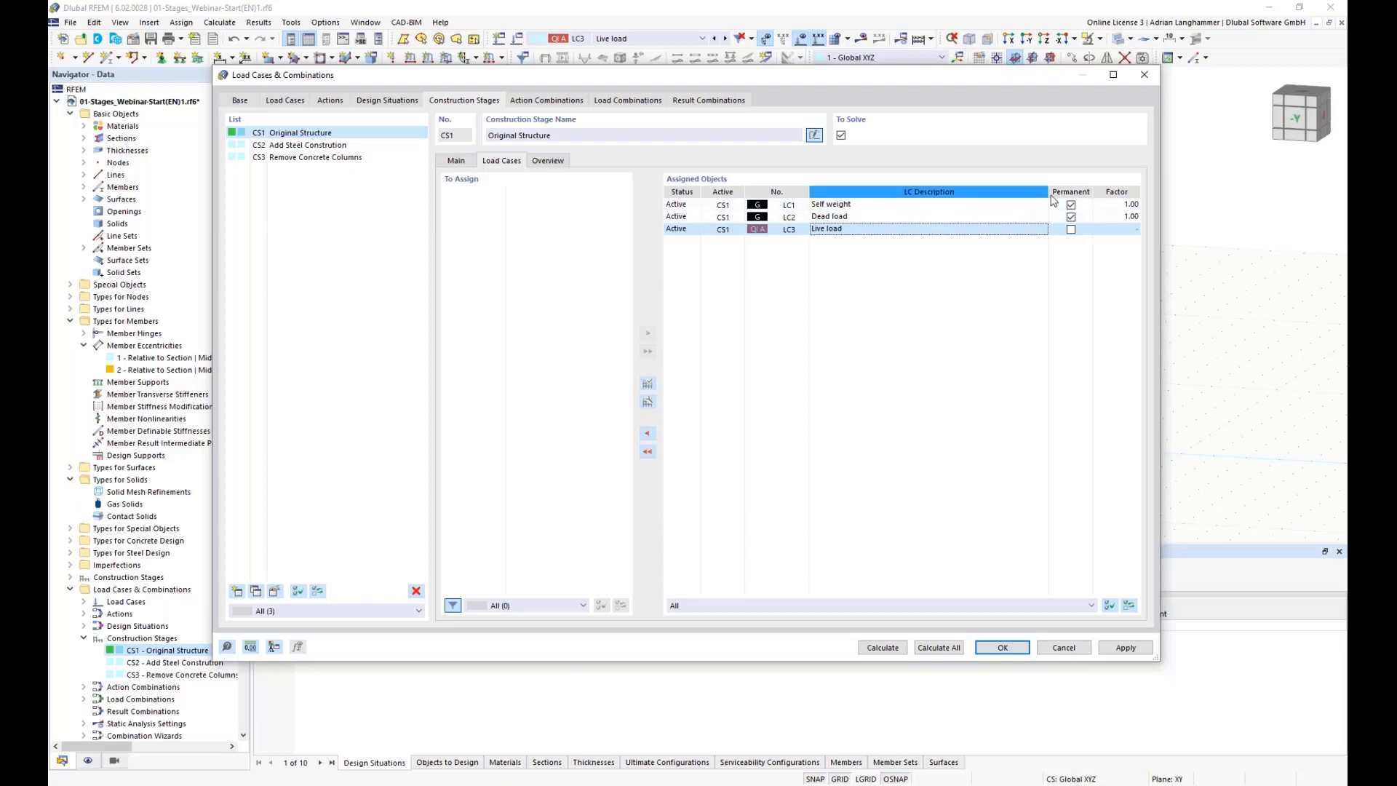
Step: Review the load cases assigned to construction stages CS1 and CS2
left_click(889, 208)
left_click(876, 217)
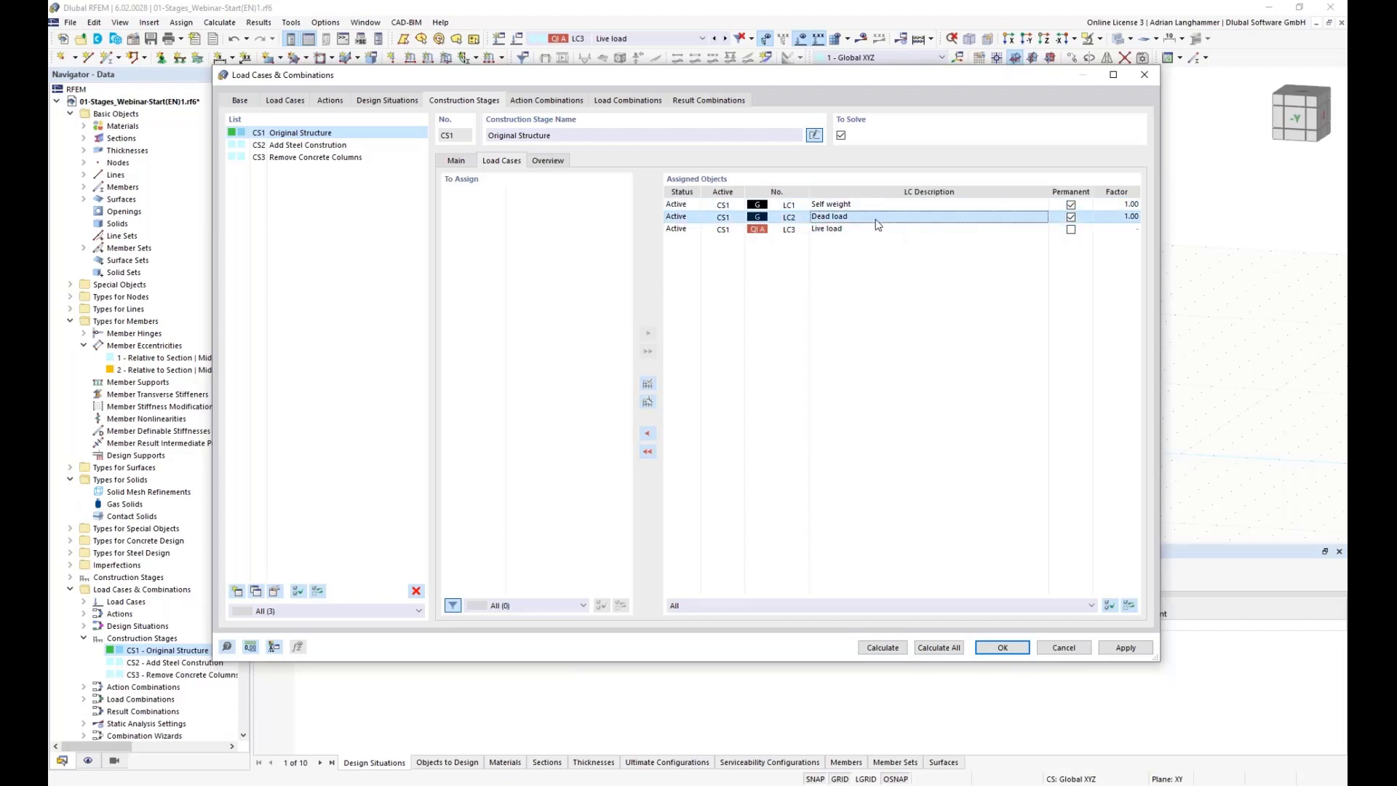
left_click(266, 146)
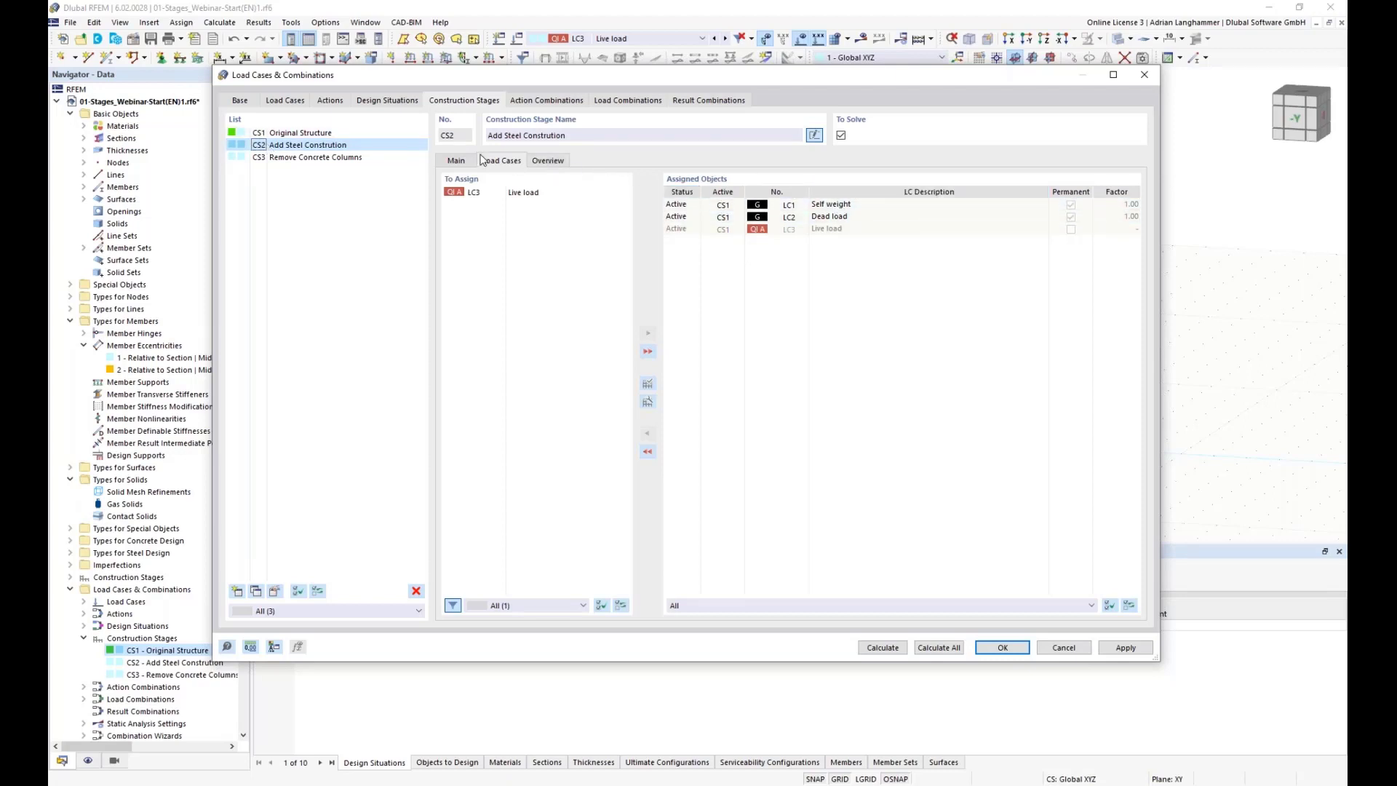
left_click(358, 133)
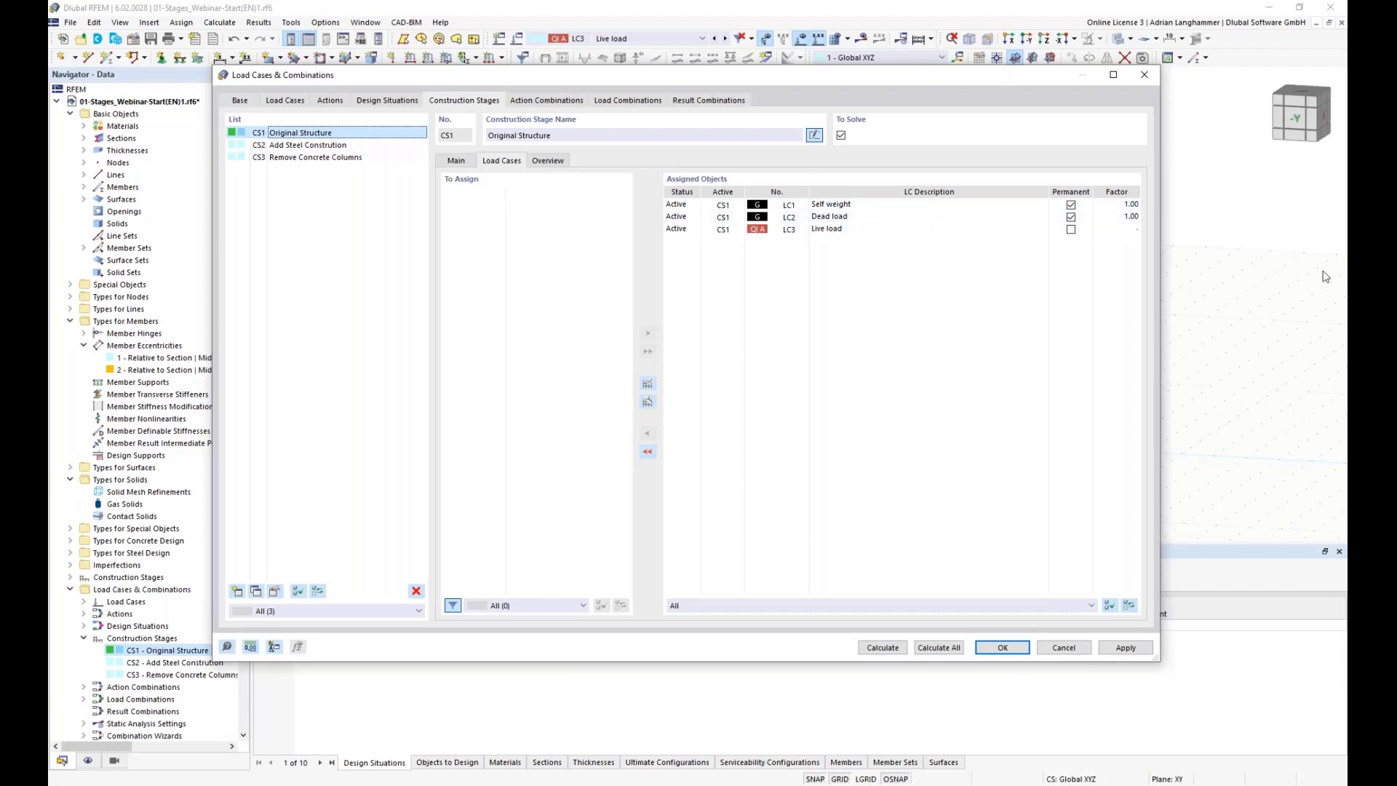
left_click(267, 145)
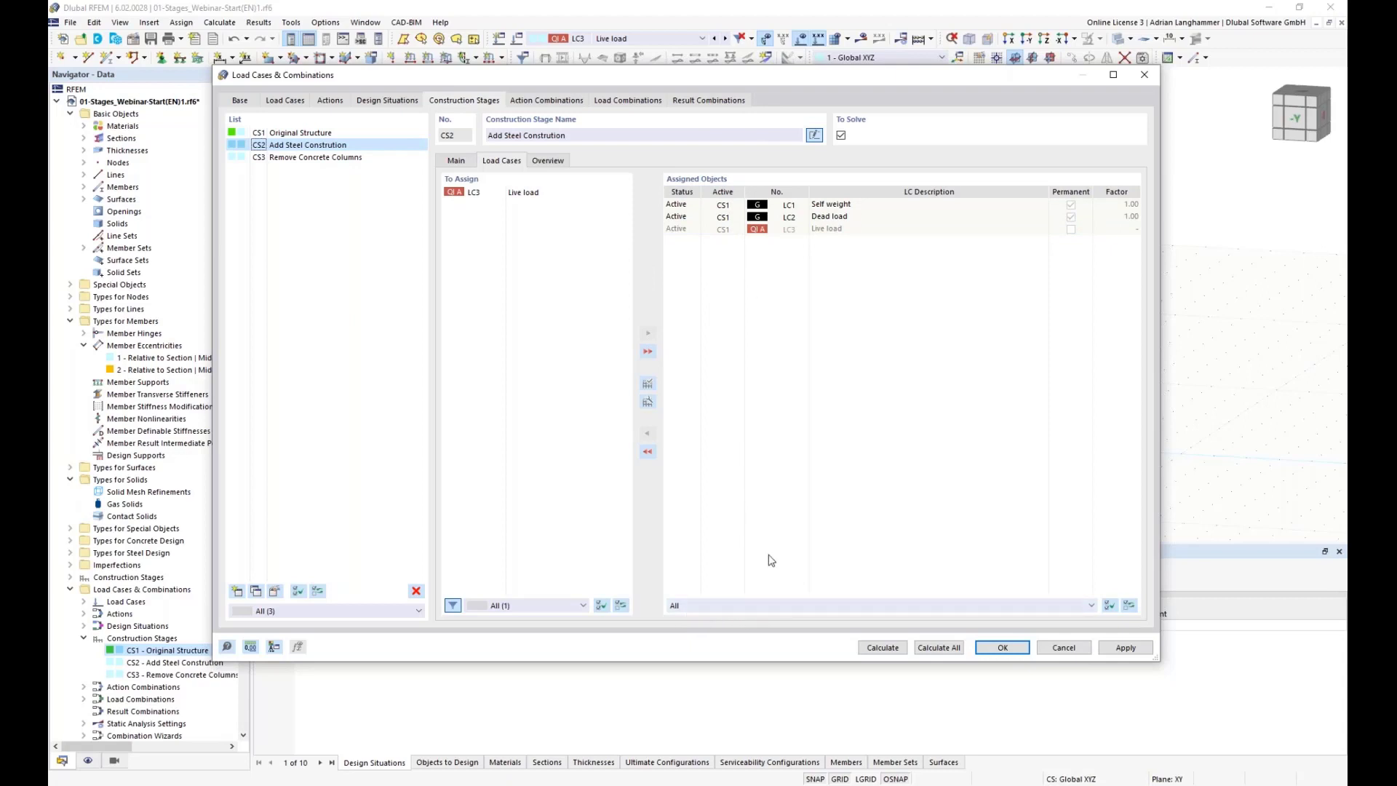
Step: Filter the assigned load cases of construction stage CS2 to show only the Current CS entries
left_click(816, 607)
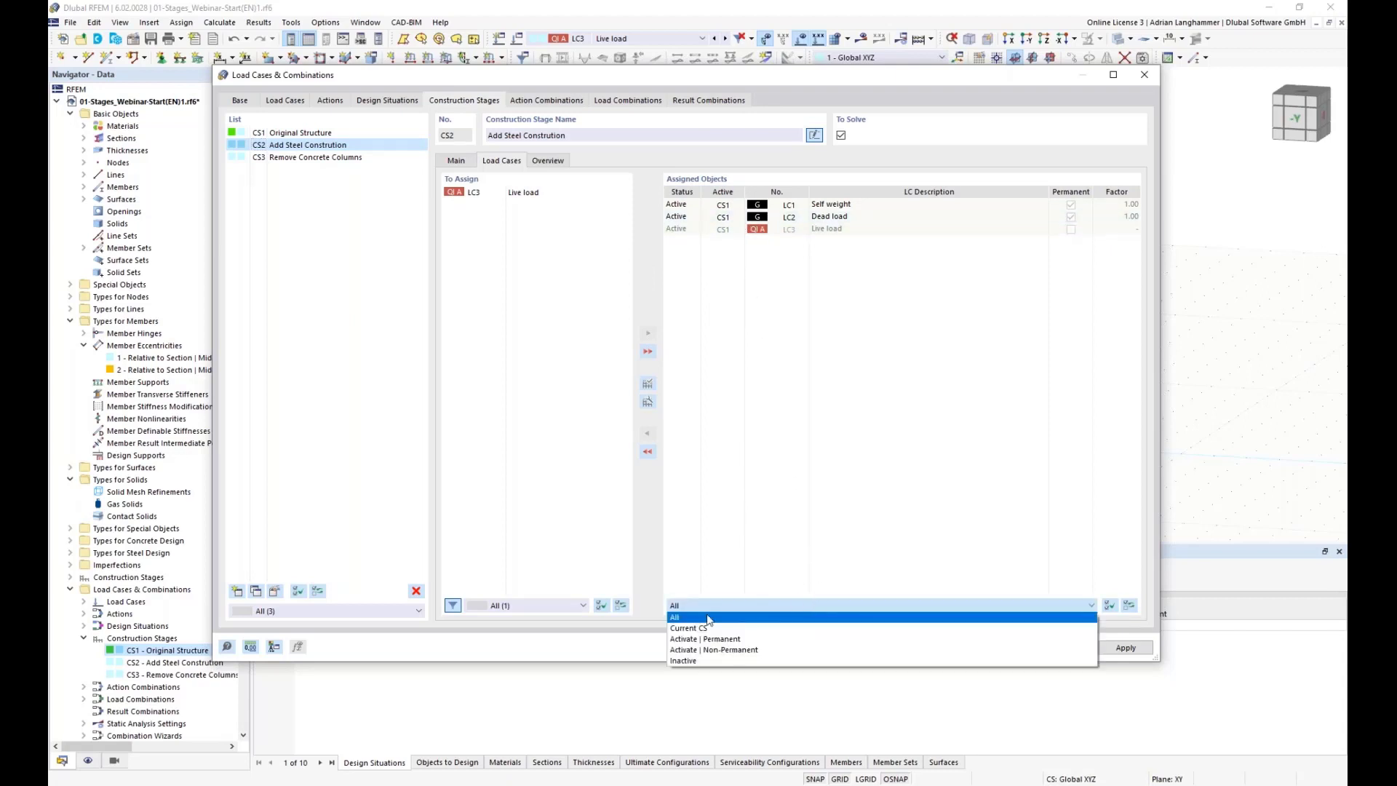
left_click(692, 630)
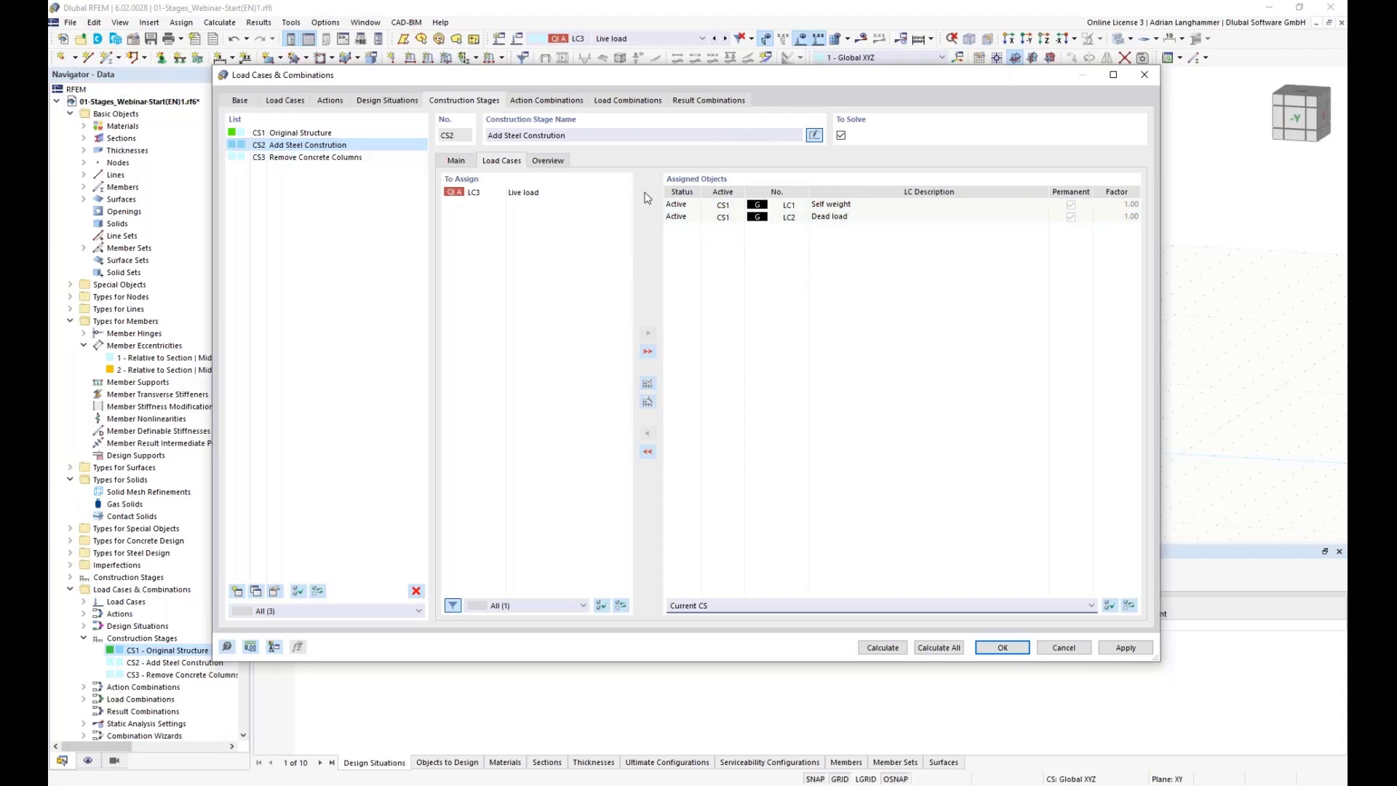
left_click(891, 195)
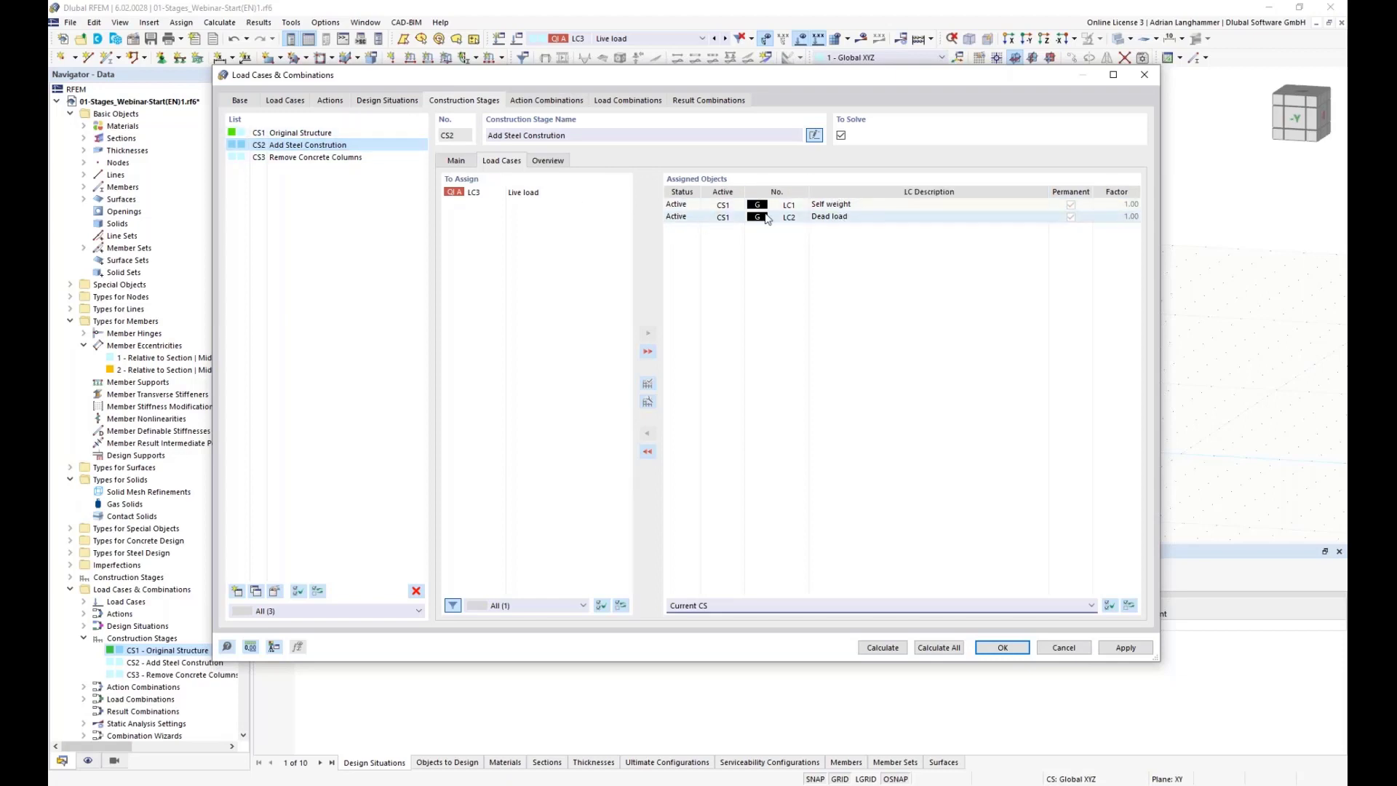
left_click(806, 210)
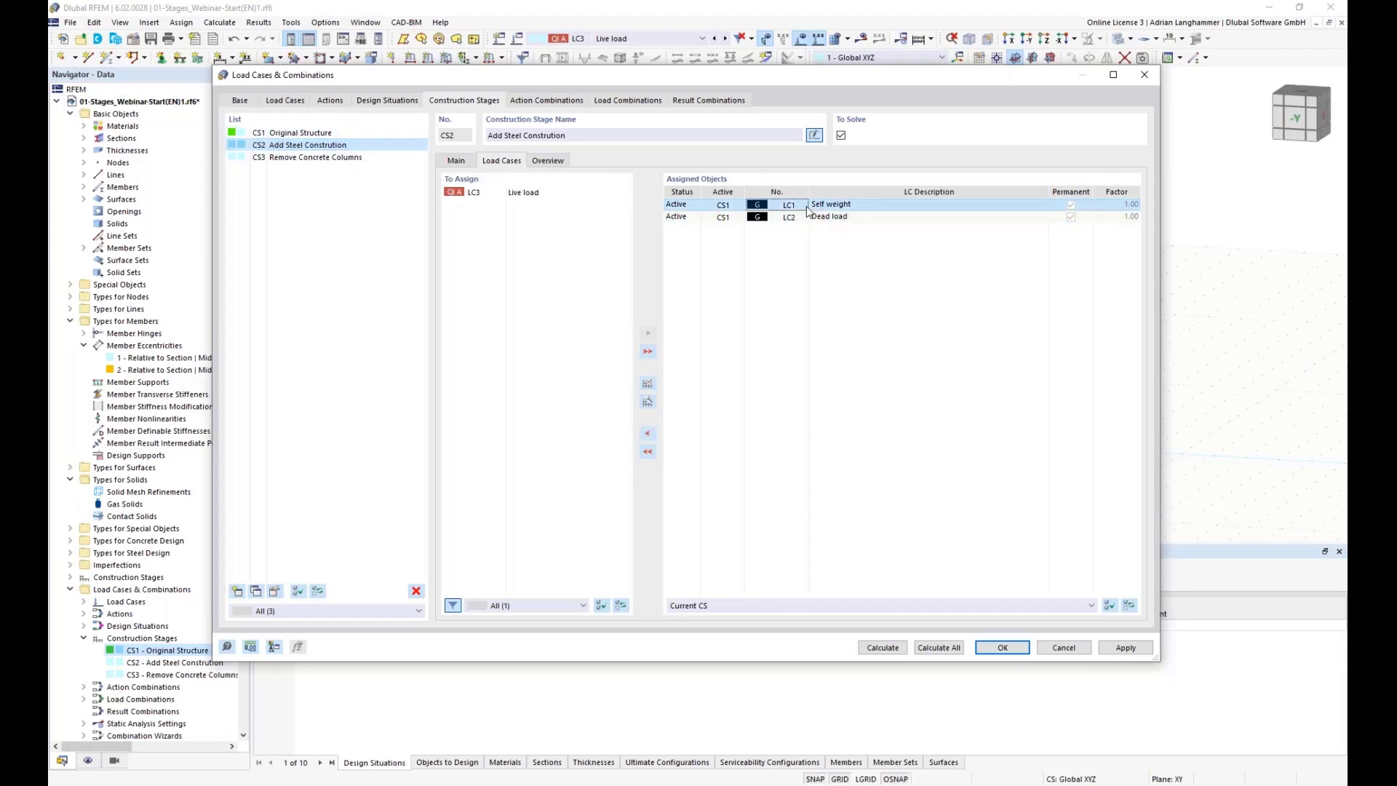
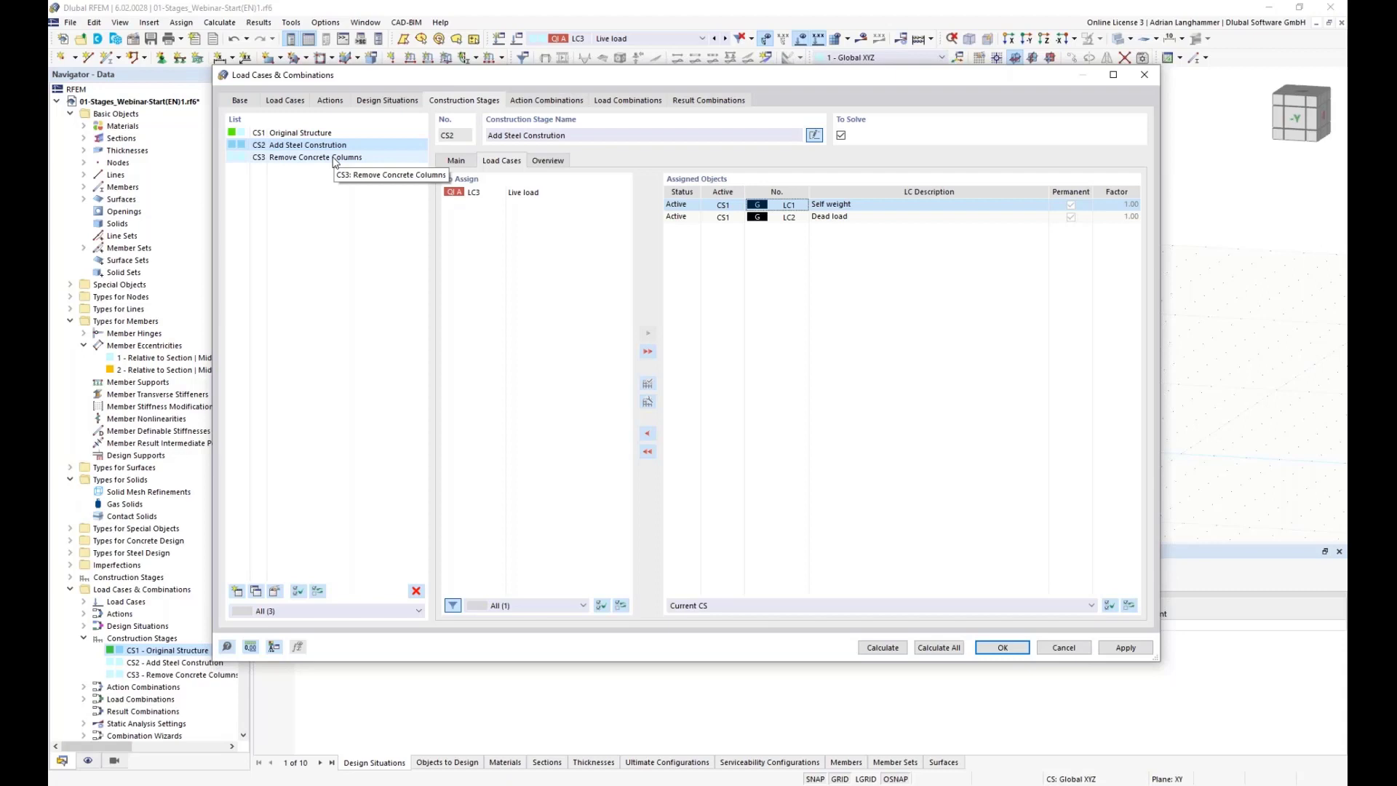
Step: Assign load case LC3 Live load to construction stage CS3 Remove Concrete Columns
left_click(892, 215)
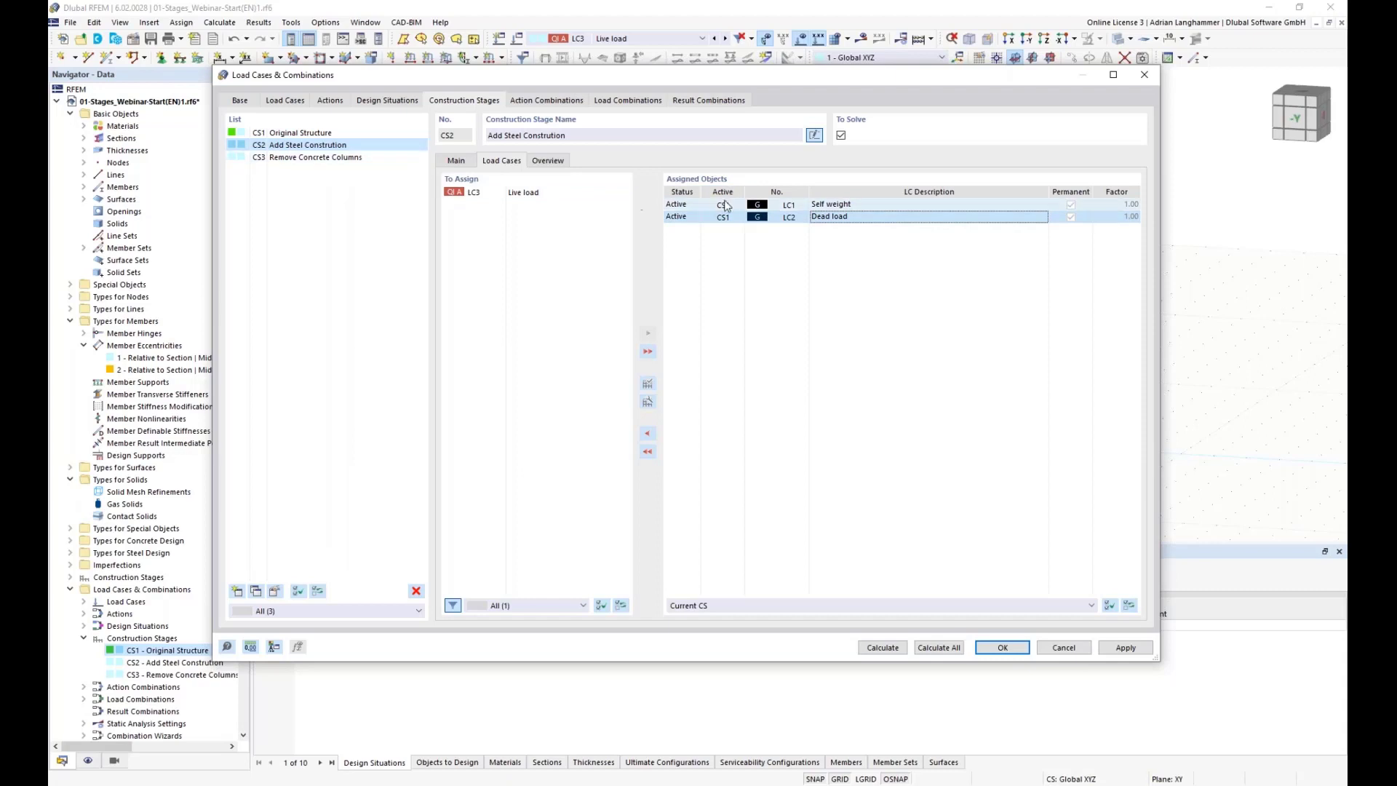
left_click(376, 158)
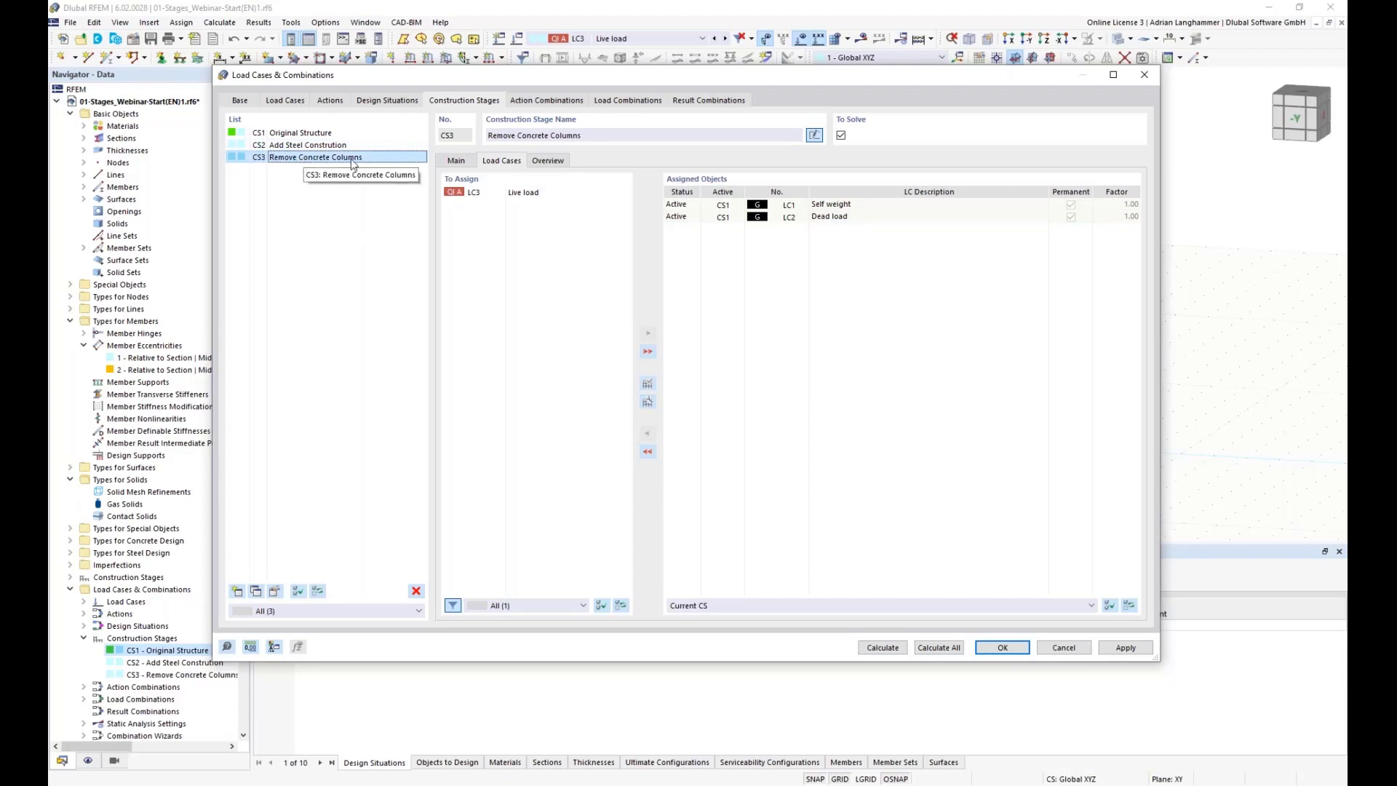
double_click(484, 193)
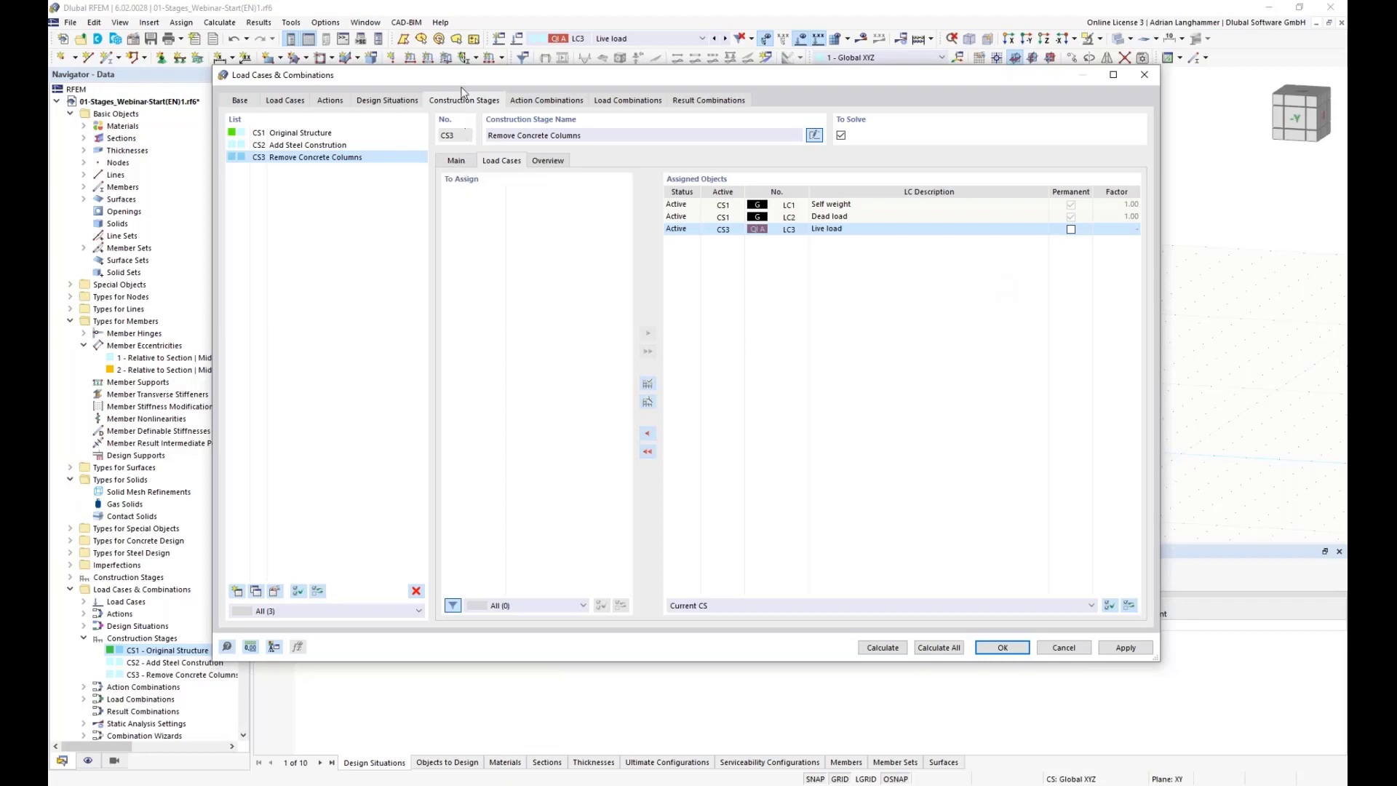
Step: Review the Main settings of stage CS3 and the base load case and combination options
left_click_drag(289, 79, 342, 131)
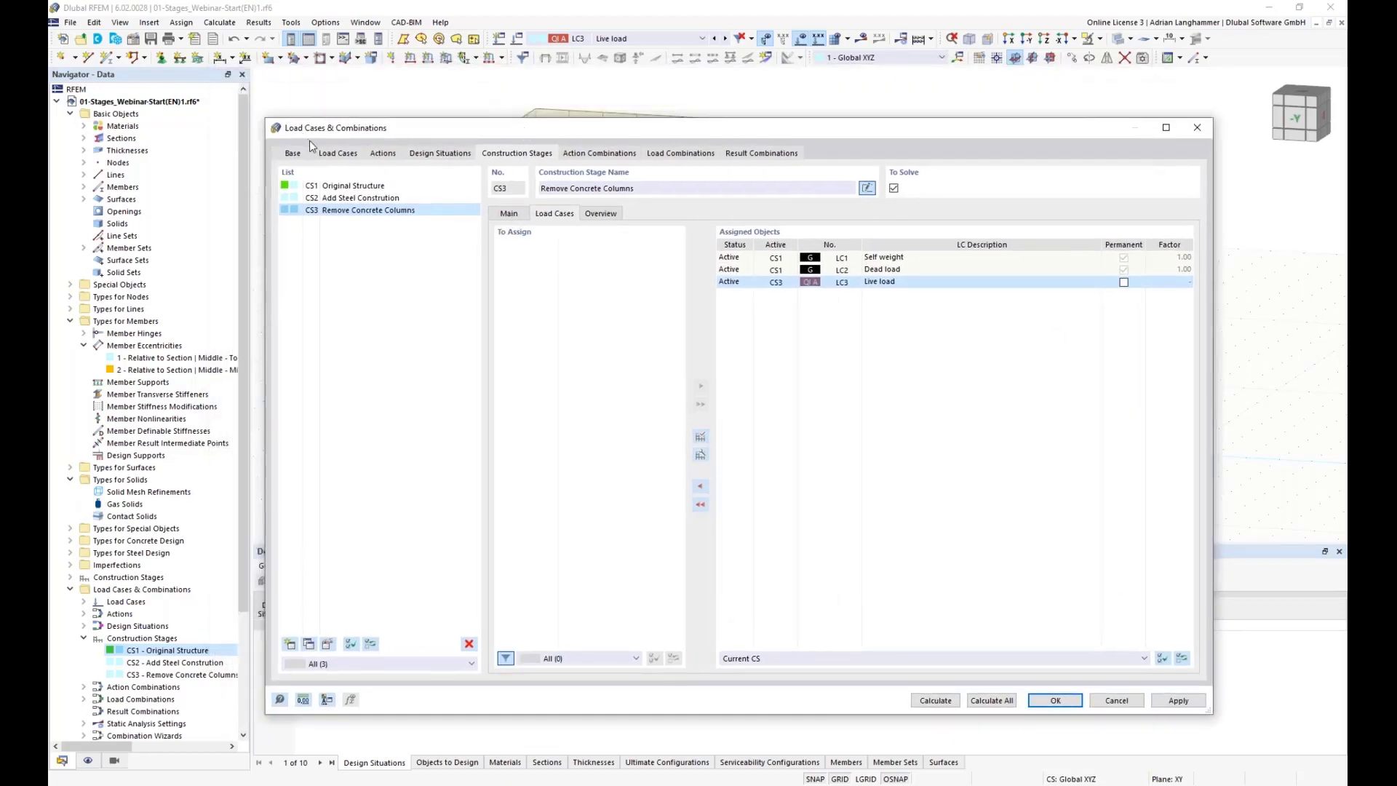
left_click(508, 215)
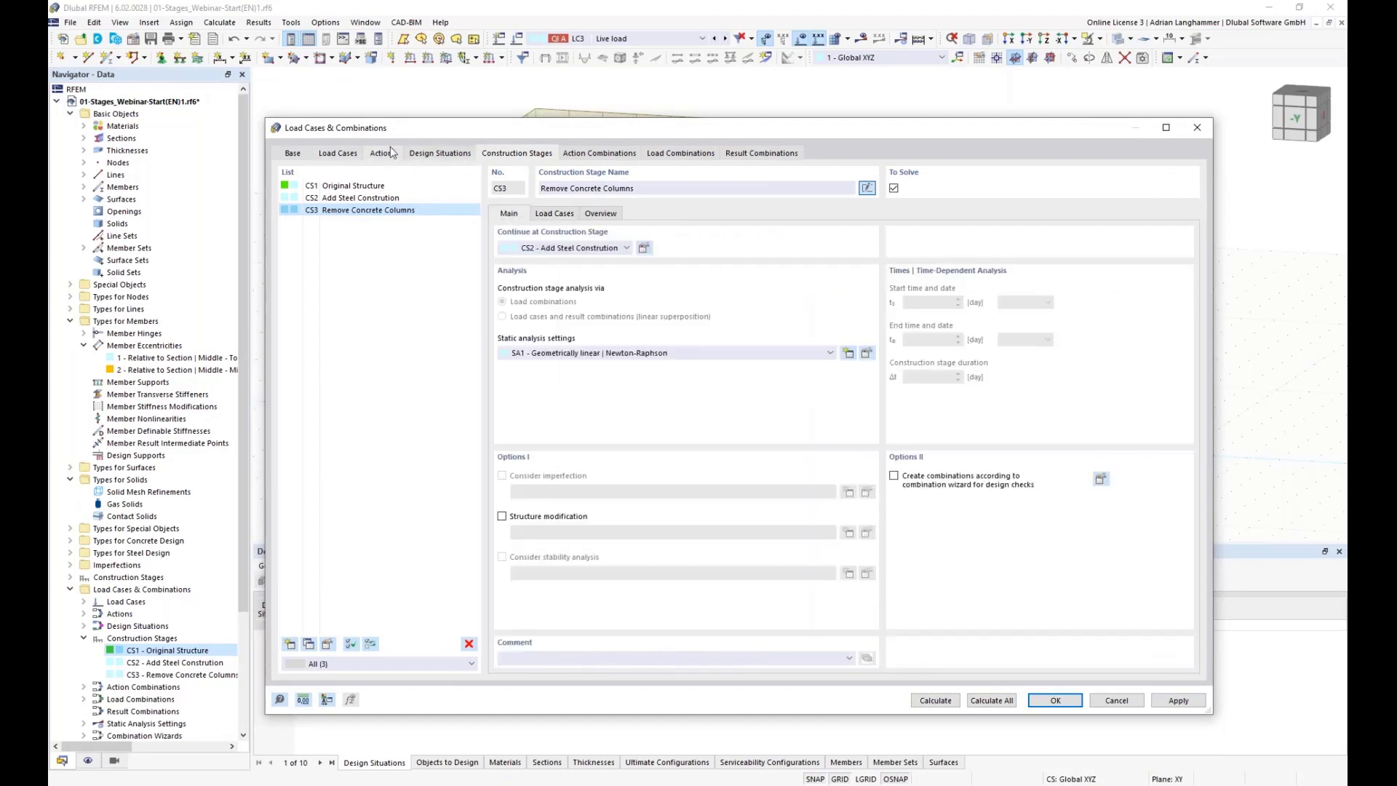
left_click(287, 154)
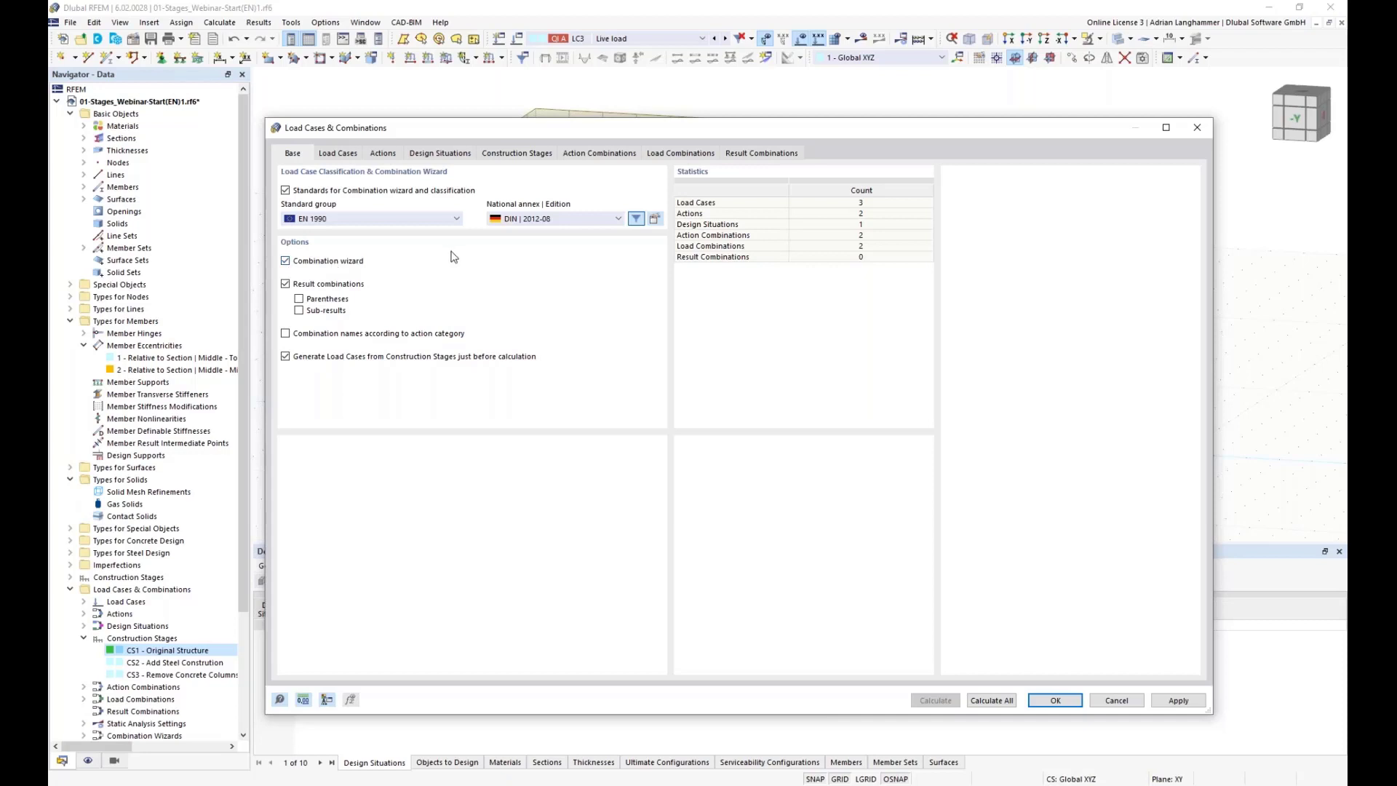
left_click(511, 154)
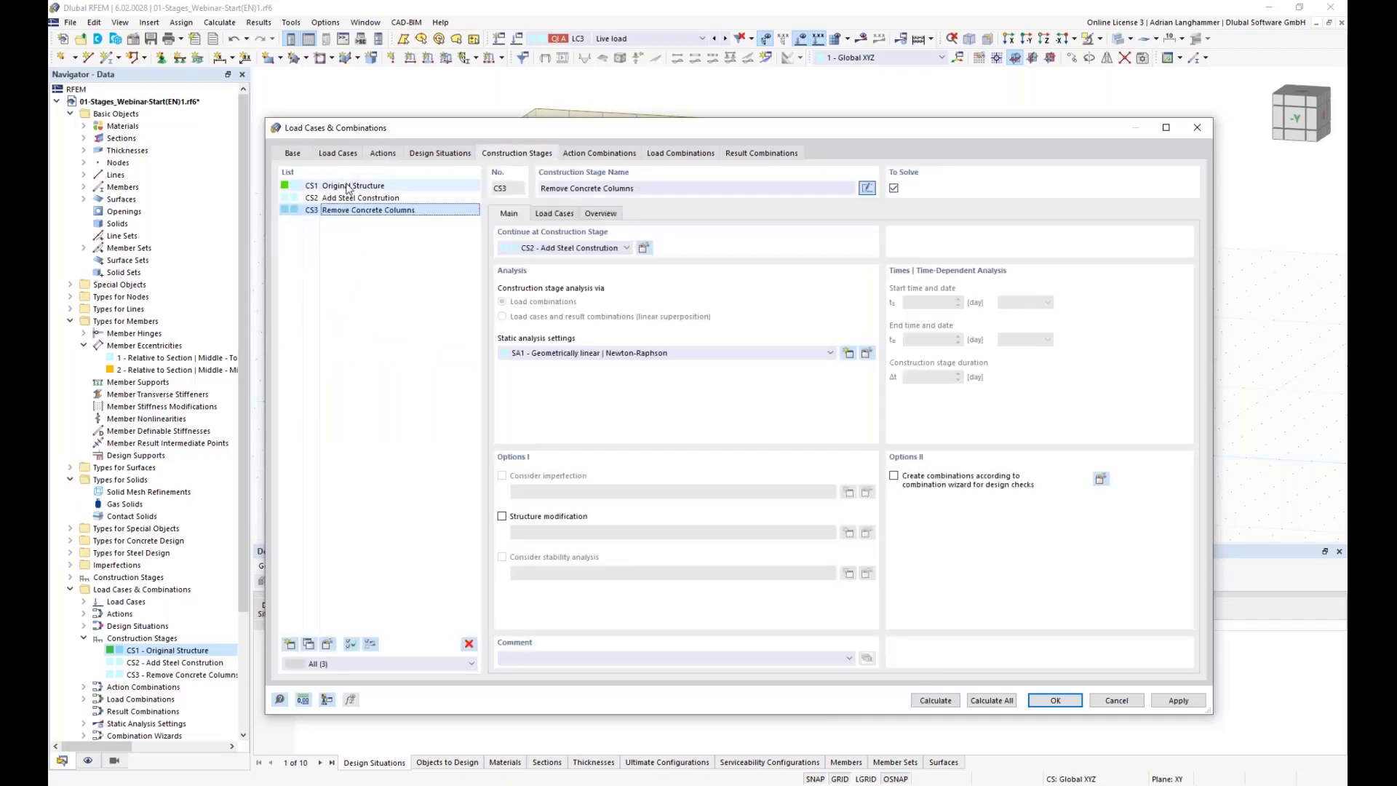
left_click(300, 153)
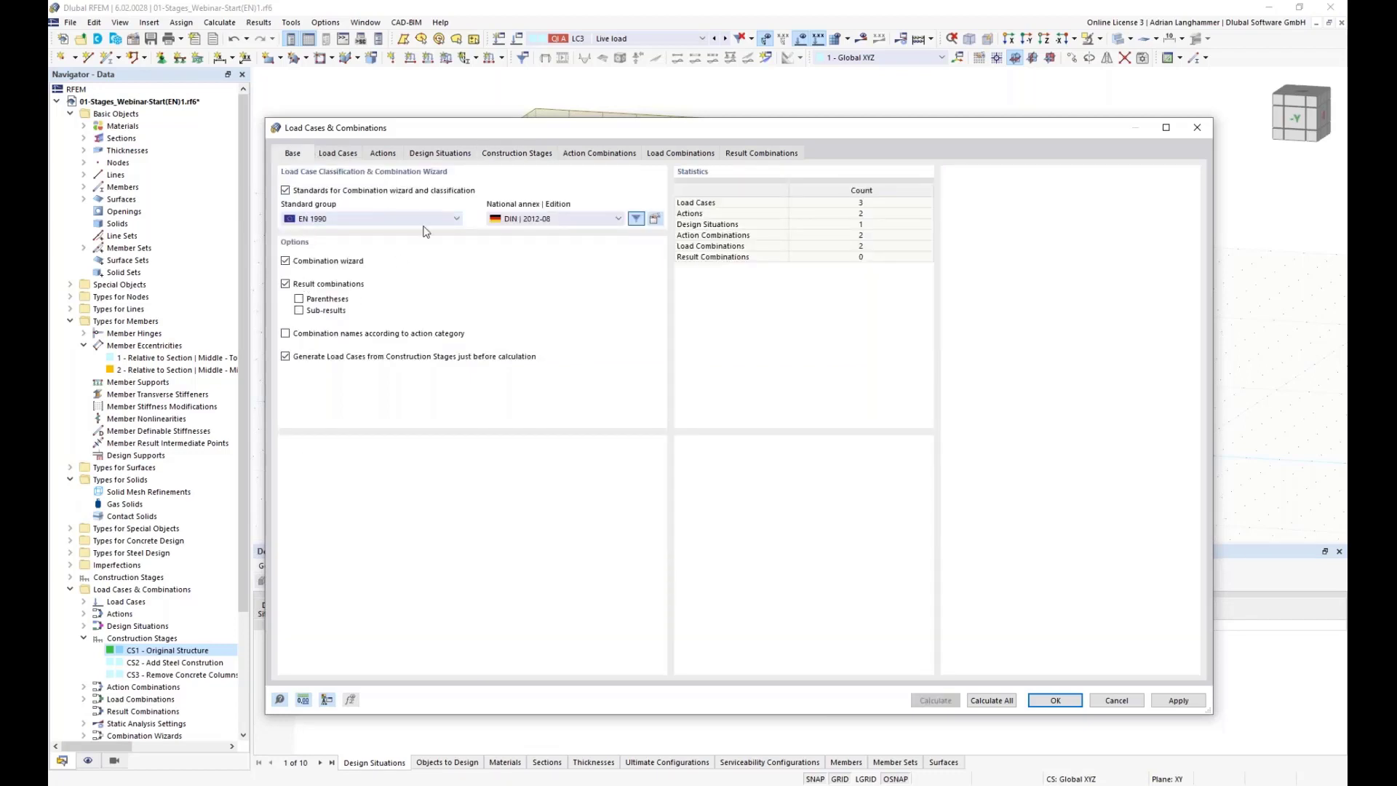
left_click(509, 154)
Step: Compare the continuation settings of construction stages CS1 and CS3
left_click(325, 187)
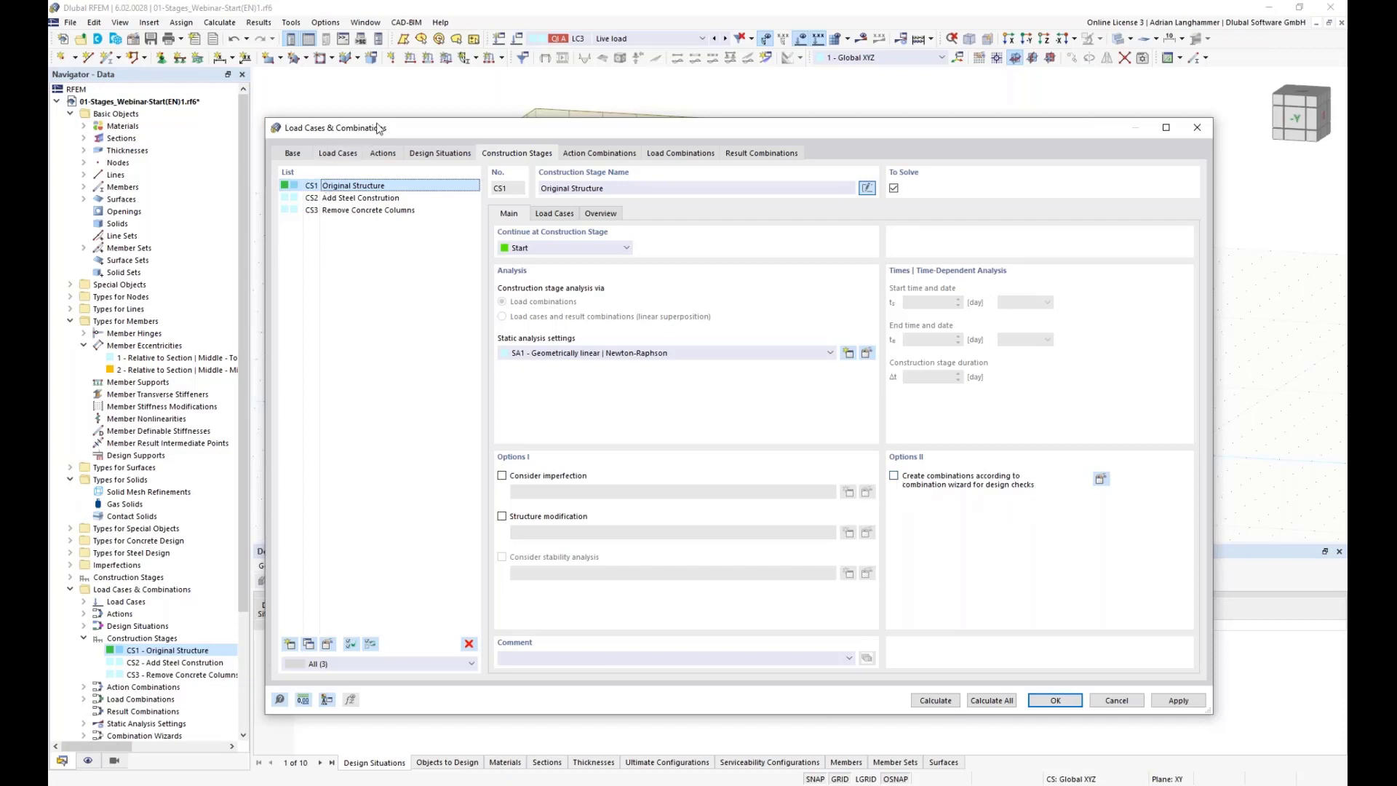
left_click_drag(379, 129, 404, 107)
left_click(358, 173)
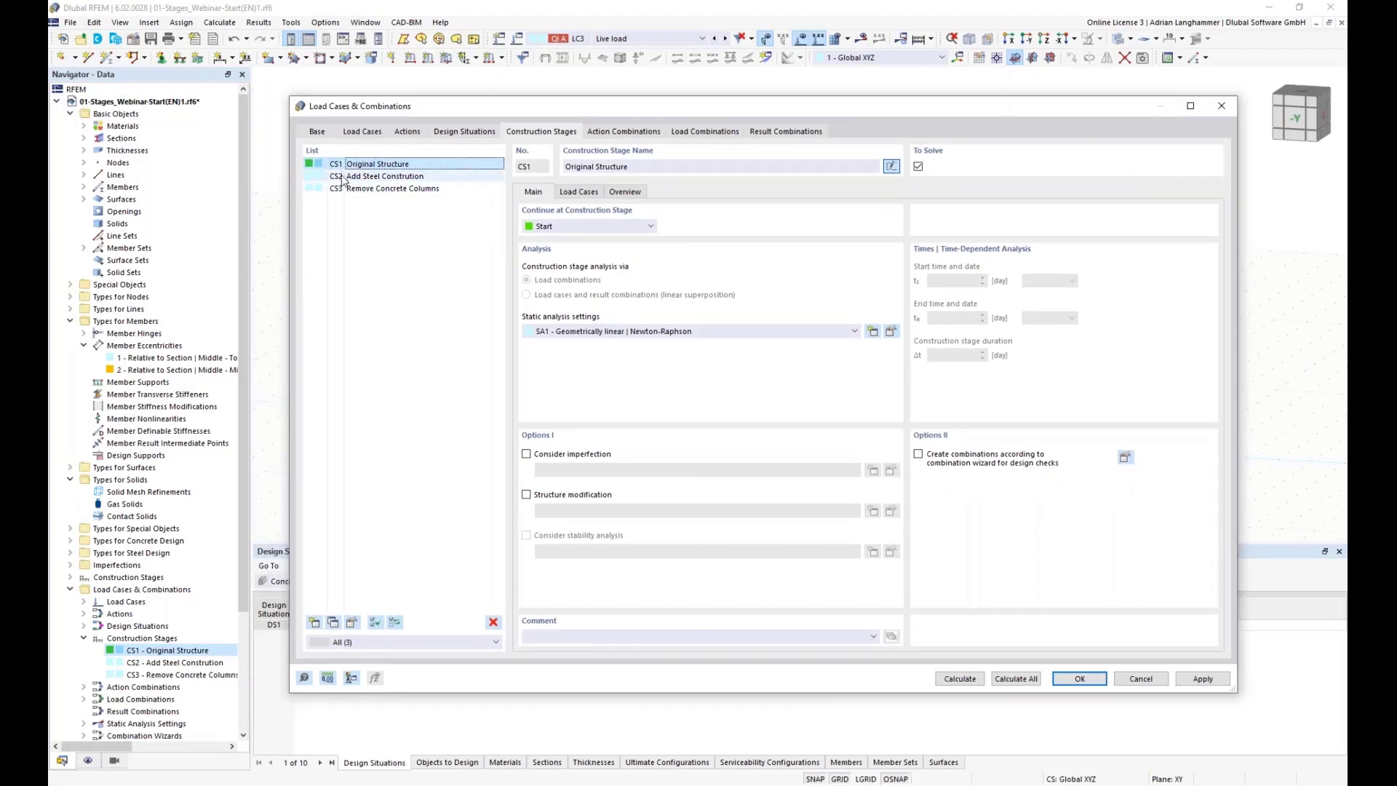
key("Up")
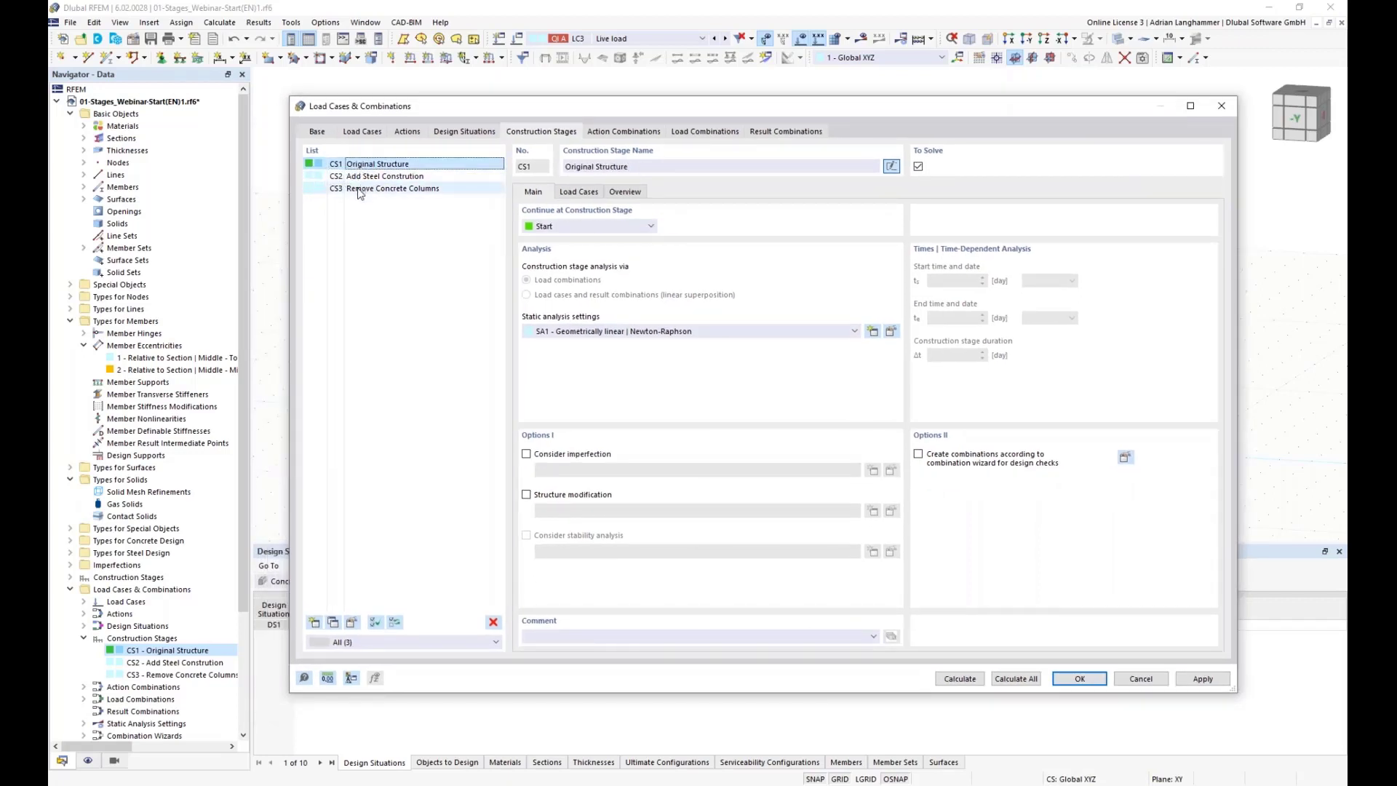
left_click(358, 190)
left_click(362, 166)
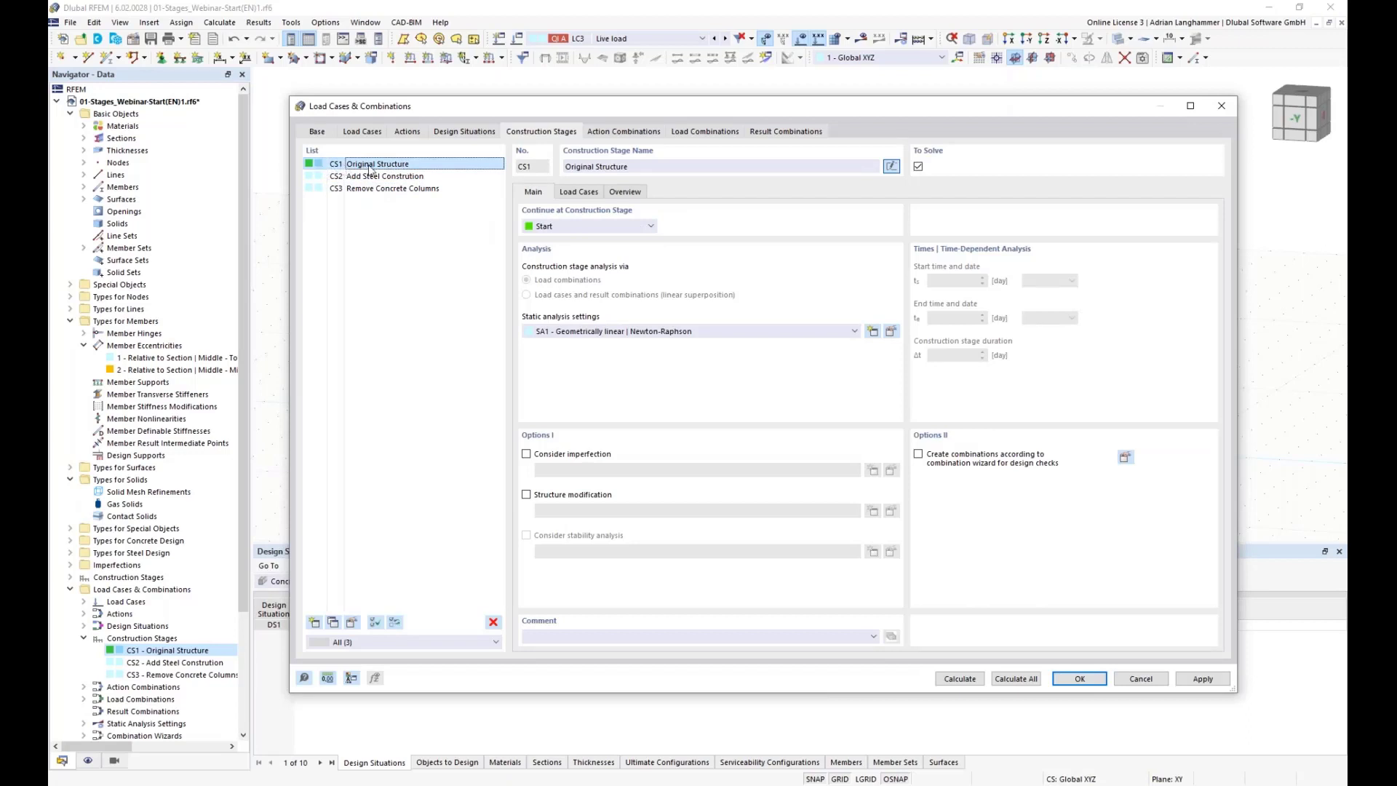
left_click(358, 190)
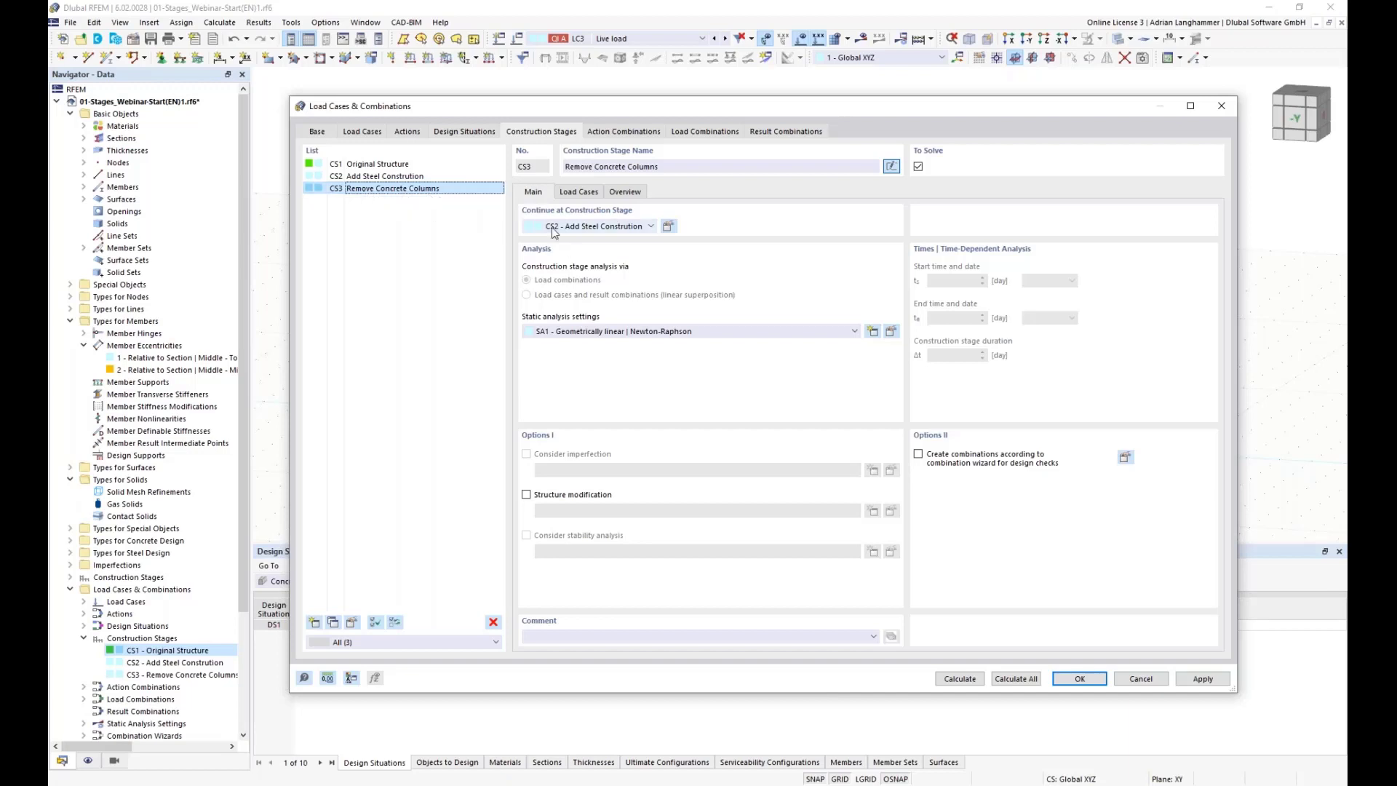
left_click(379, 164)
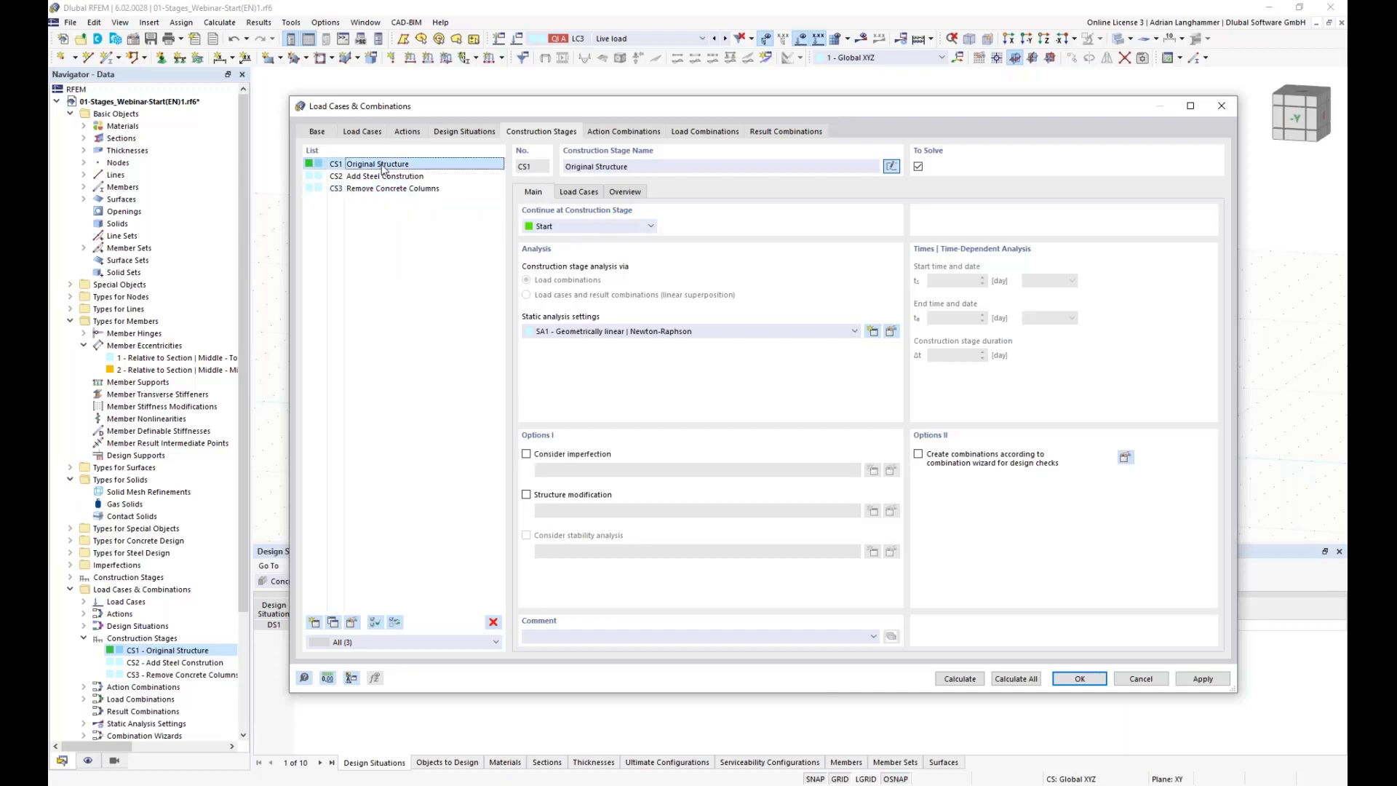
Step: Enable creating combinations via the combination wizard for CS1, set to consider construction stages only
left_click(919, 454)
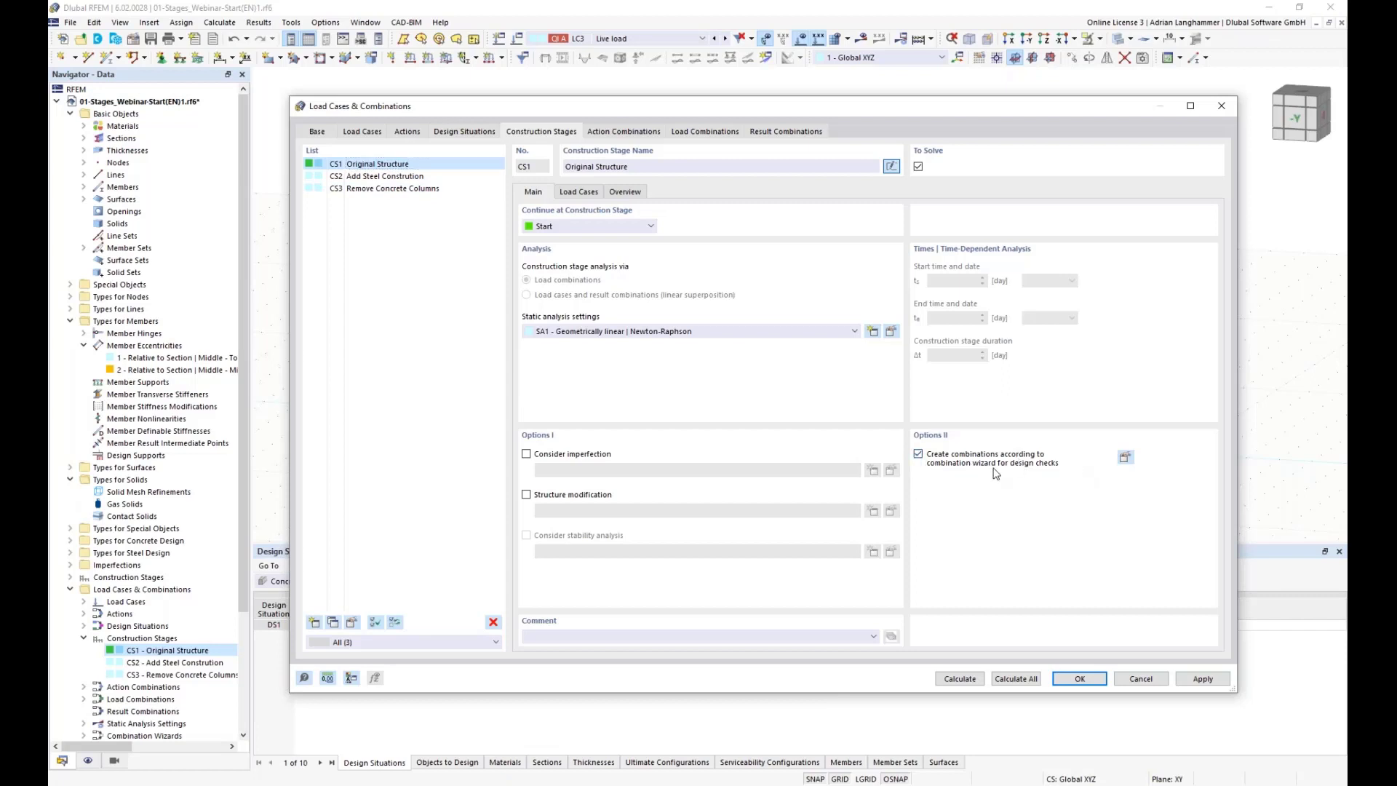
left_click(1125, 456)
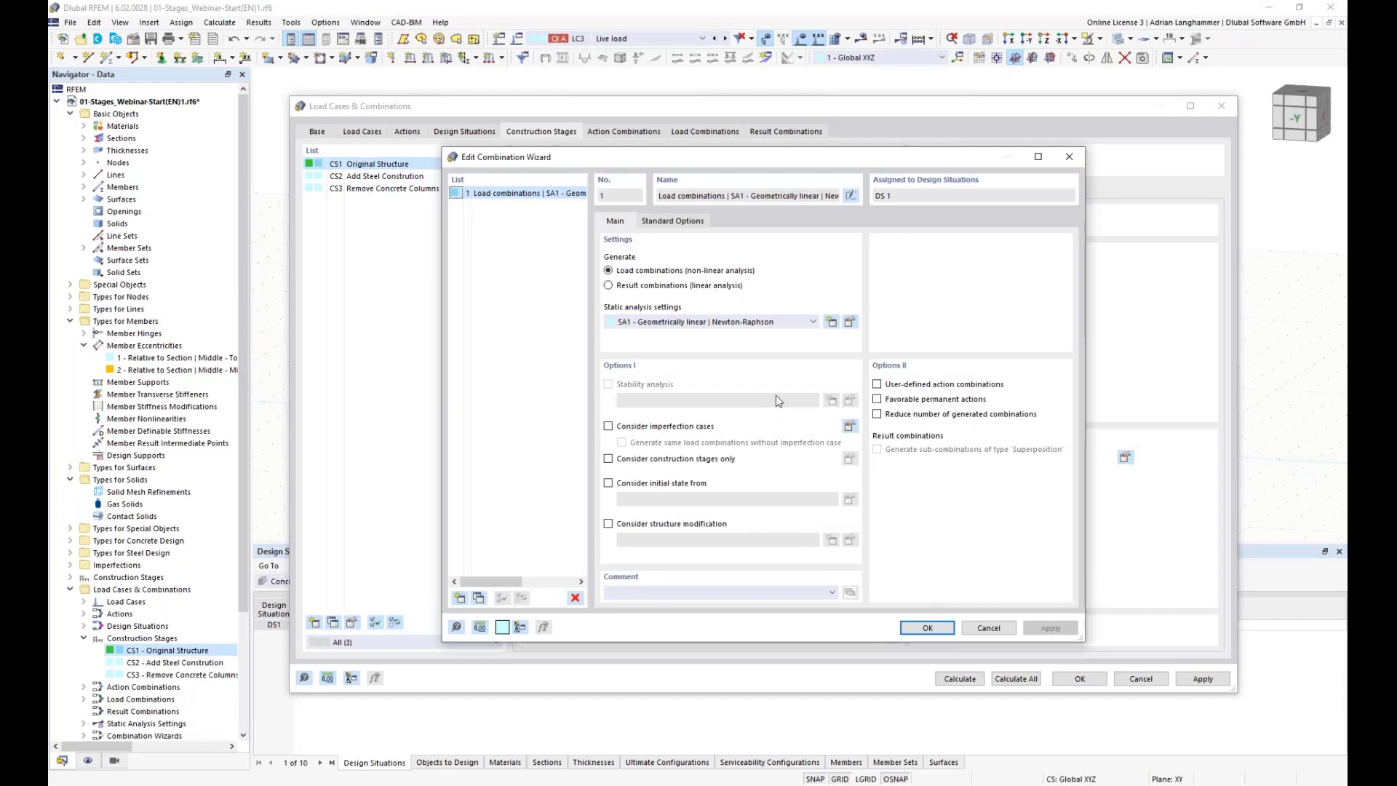
left_click_drag(614, 148, 582, 111)
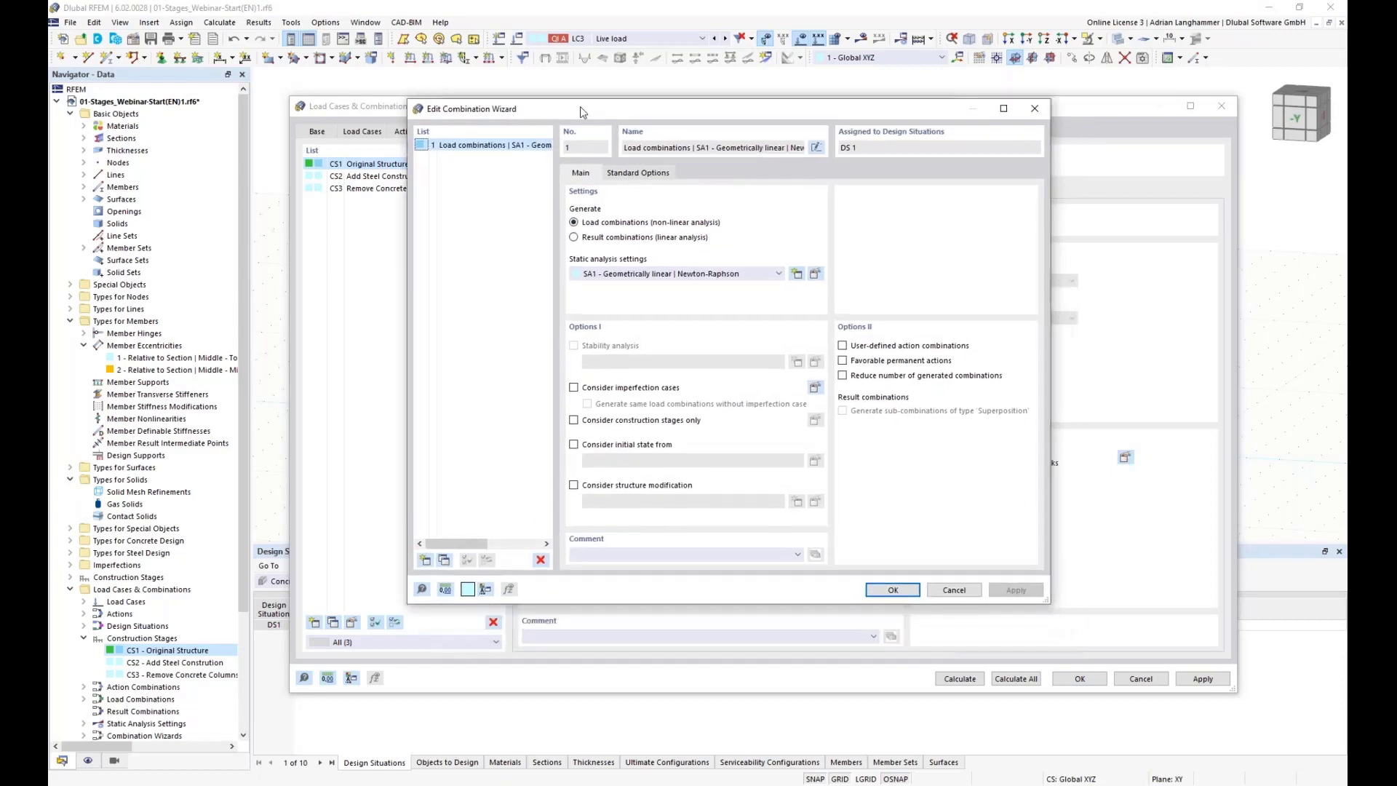
left_click(572, 419)
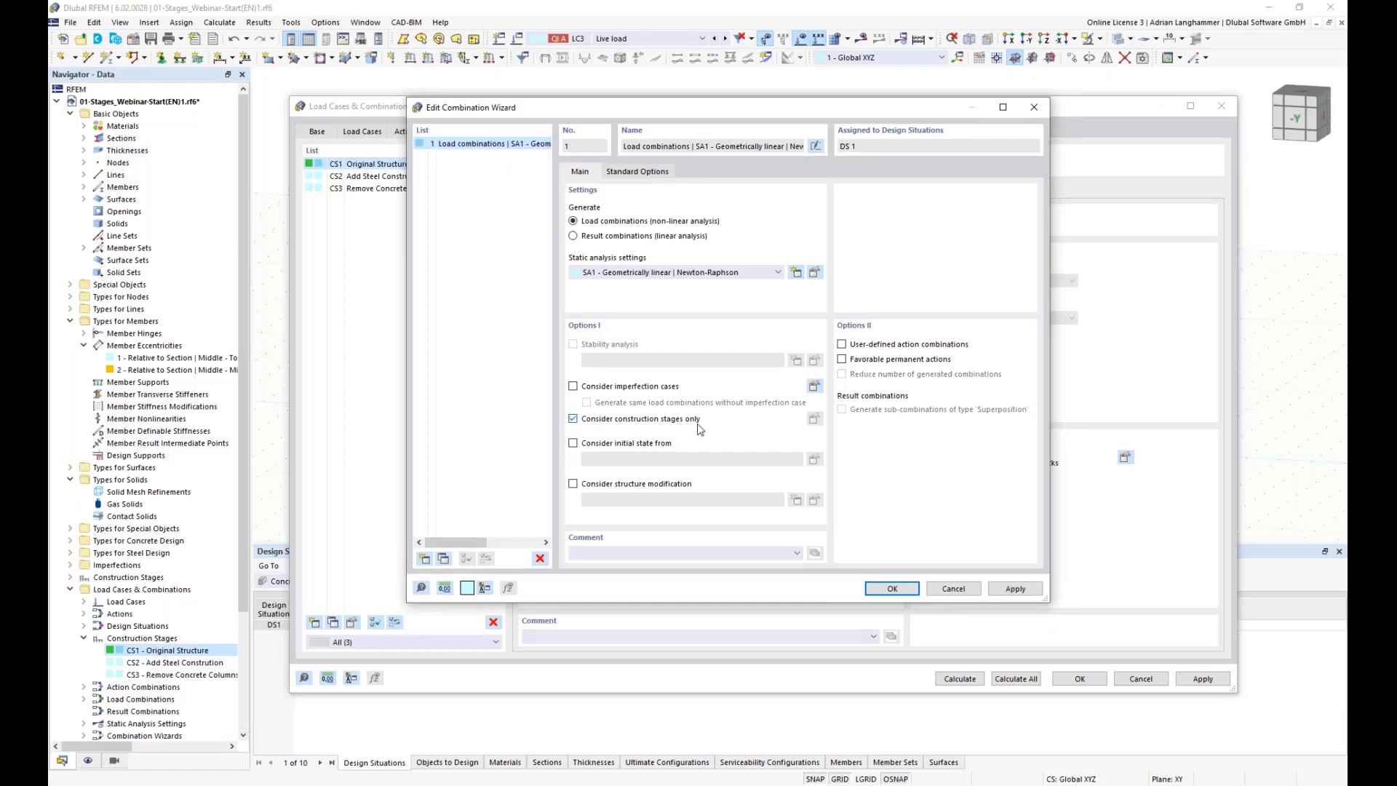
left_click(892, 588)
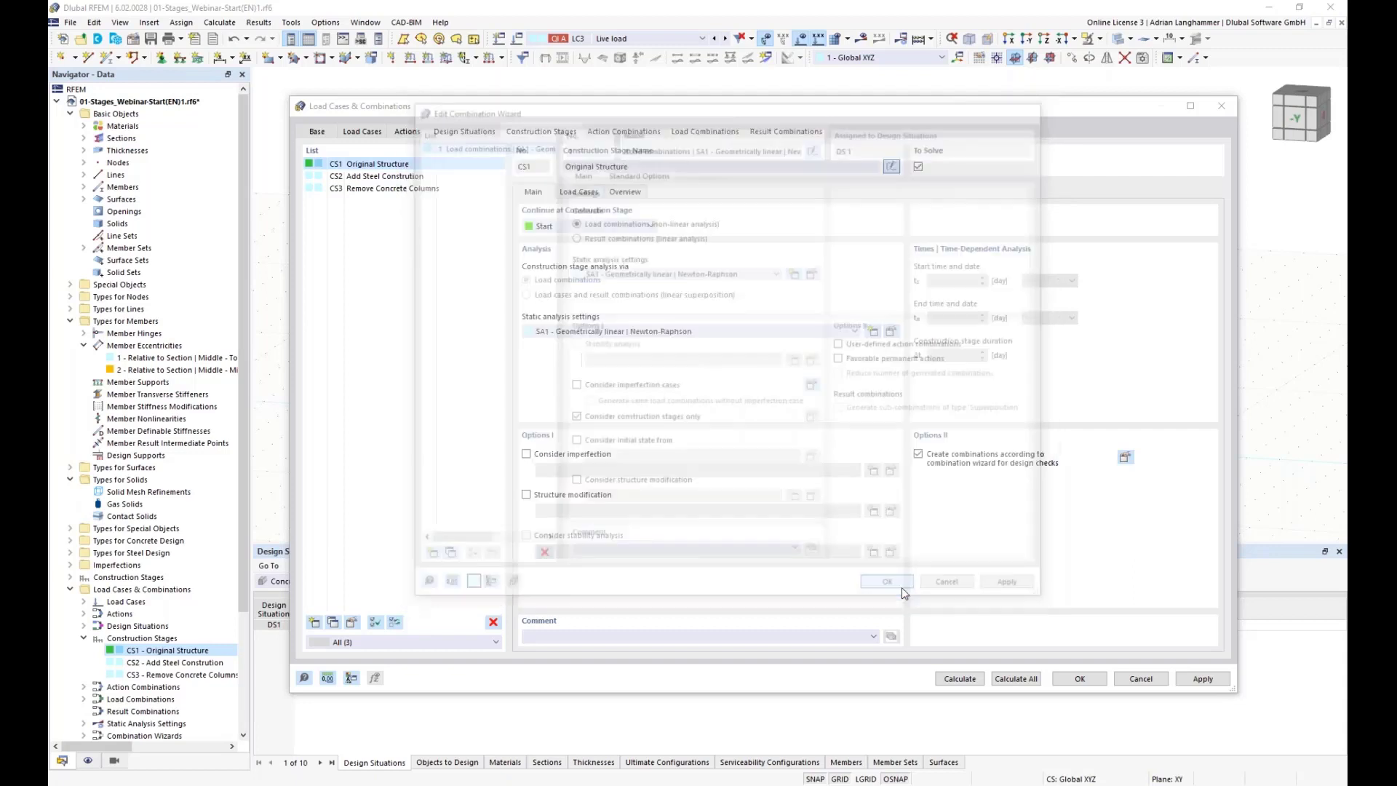
Step: Enable creating combinations via the combination wizard for construction stage CS3 and confirm the wizard settings
left_click(411, 191)
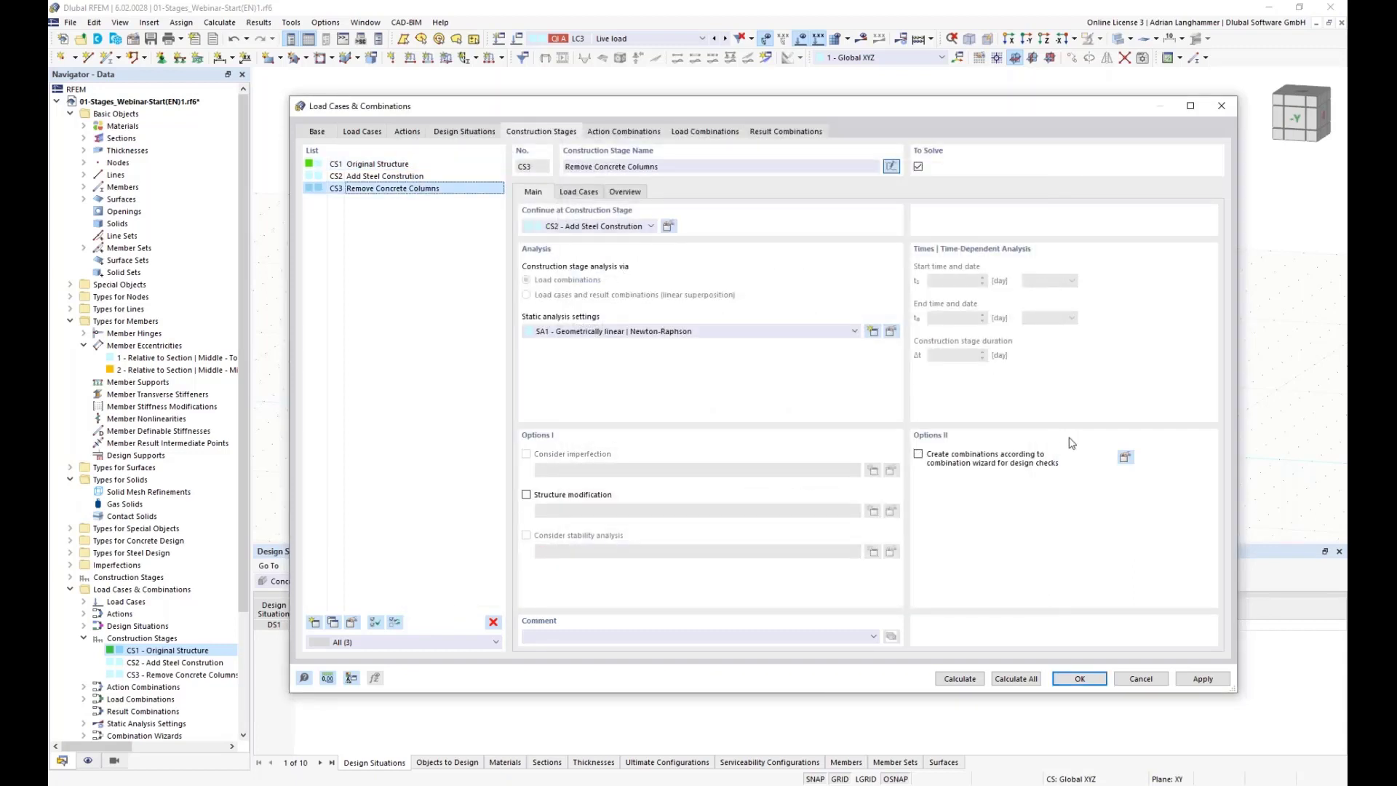
left_click(918, 454)
left_click(1124, 458)
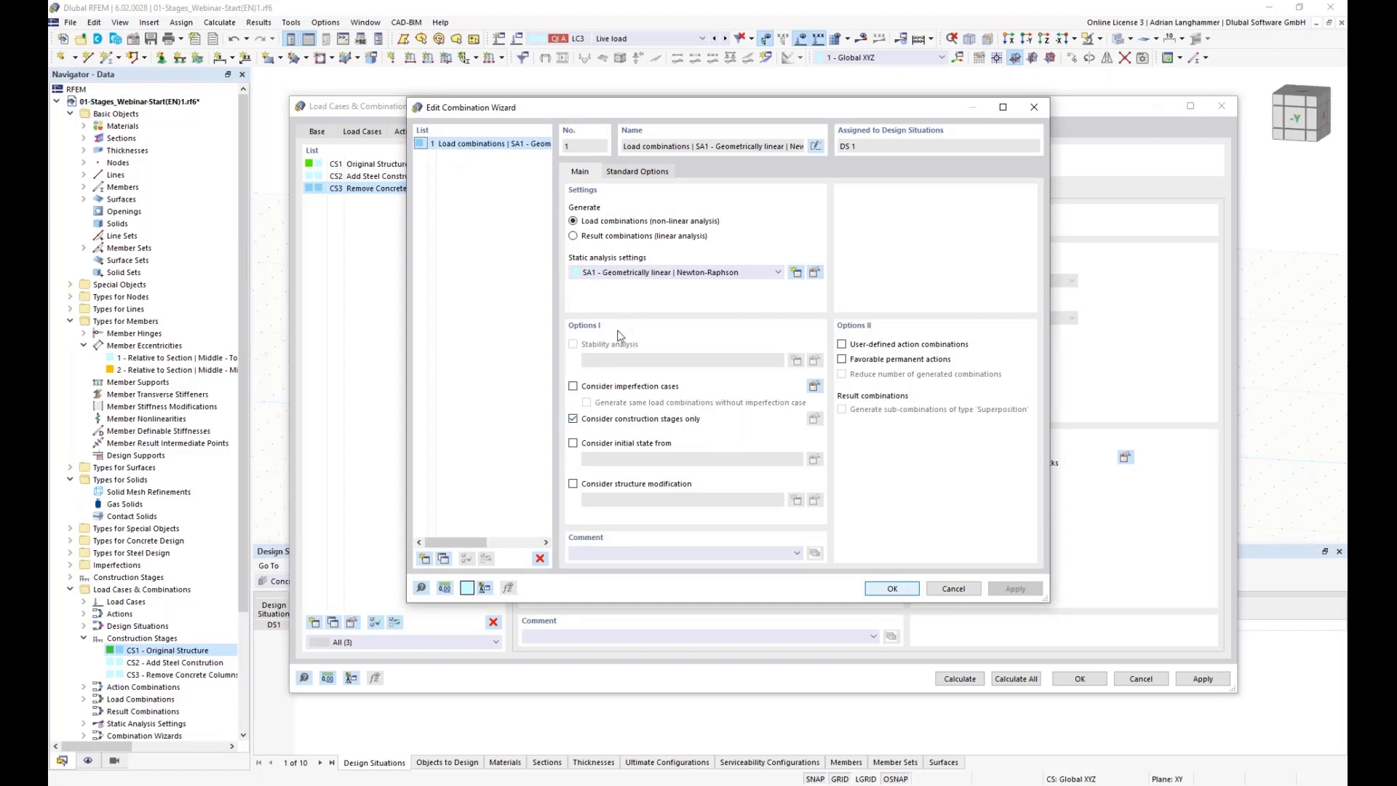
left_click(895, 590)
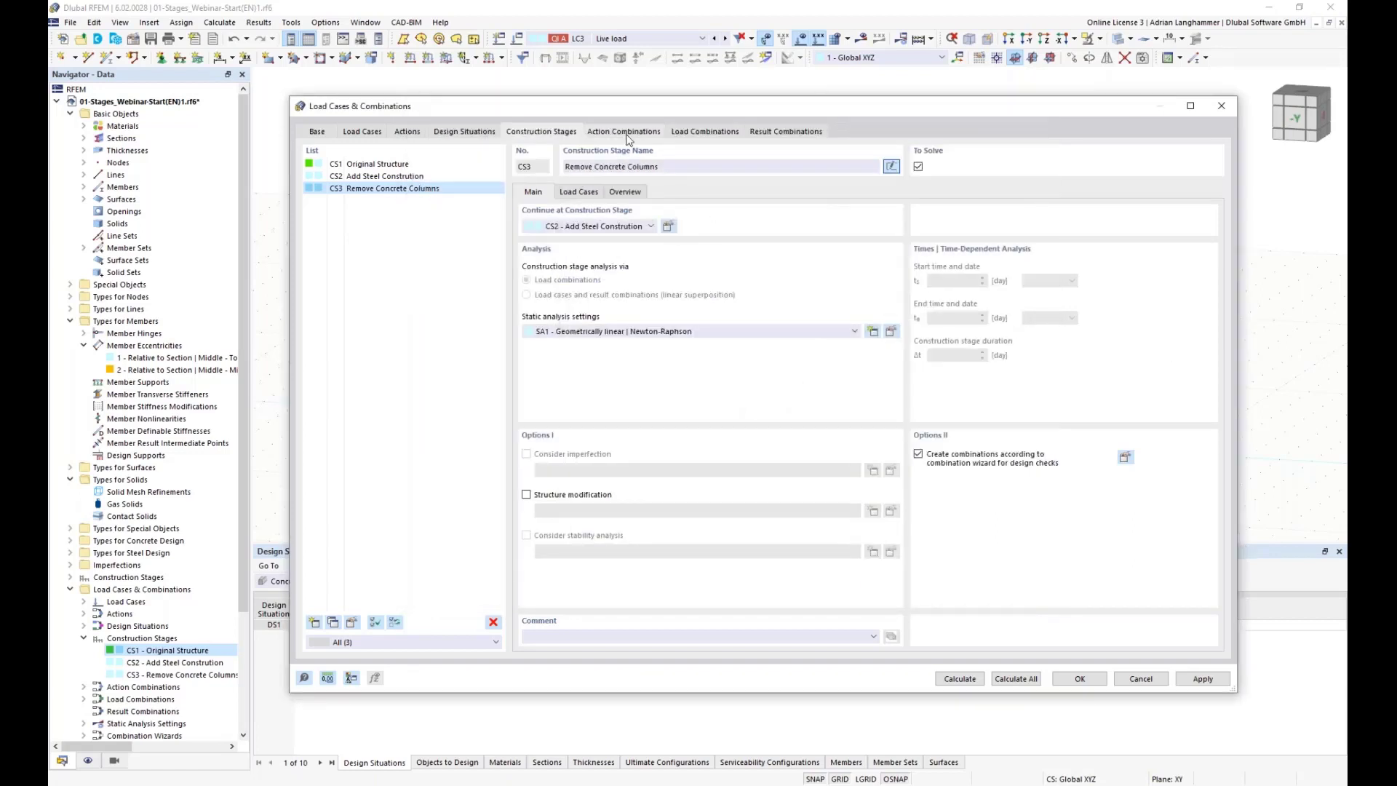
Step: Review the action combinations AC1 to AC4 and their assigned construction stages
left_click(427, 164)
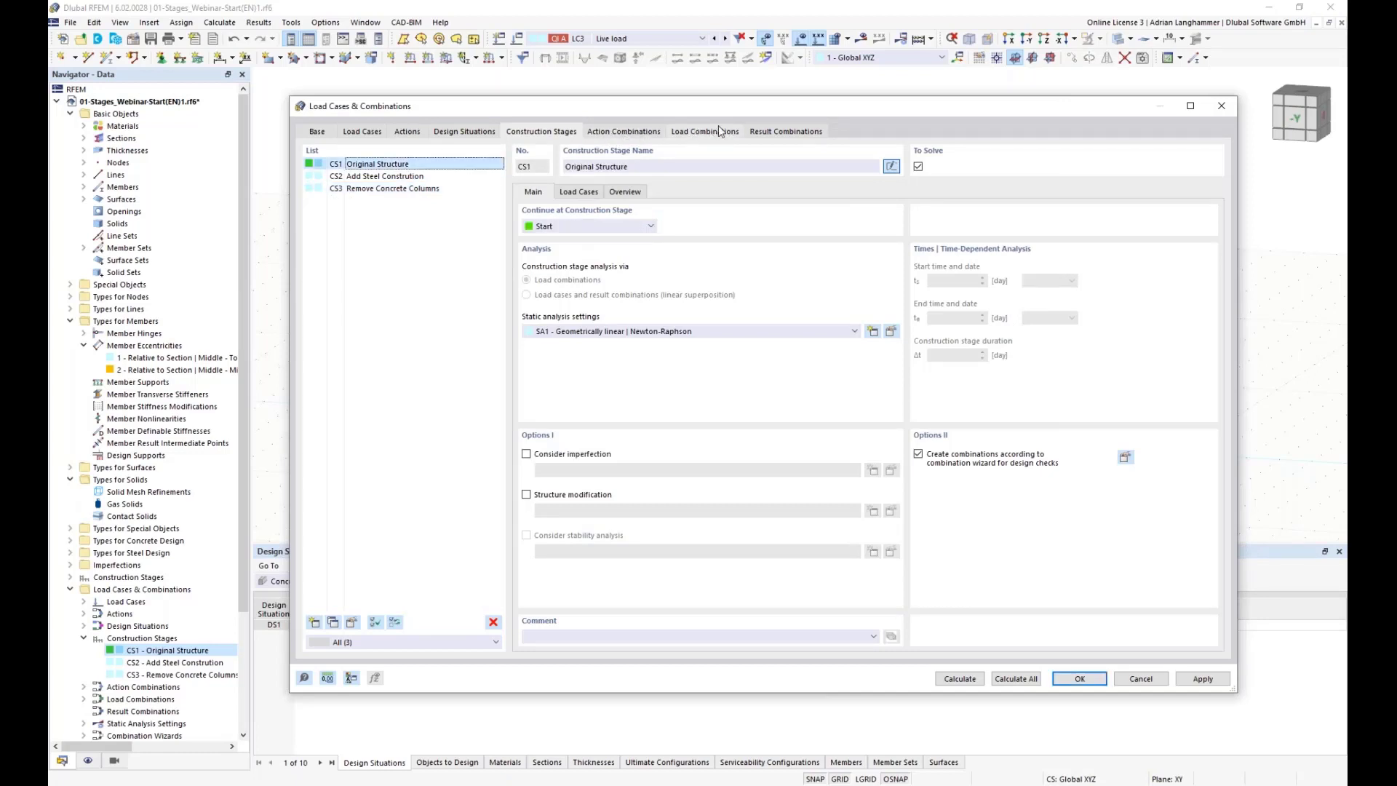
left_click(630, 129)
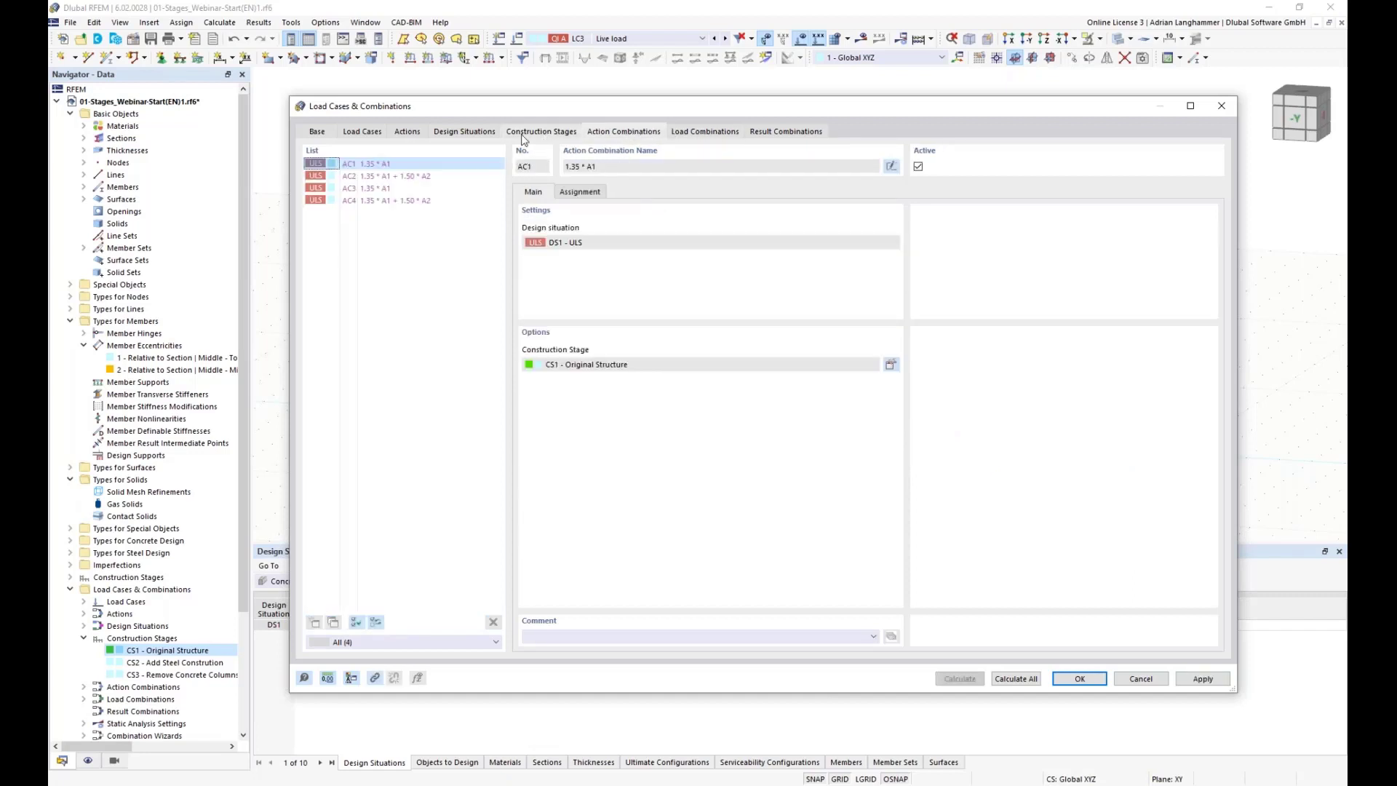
left_click(439, 166)
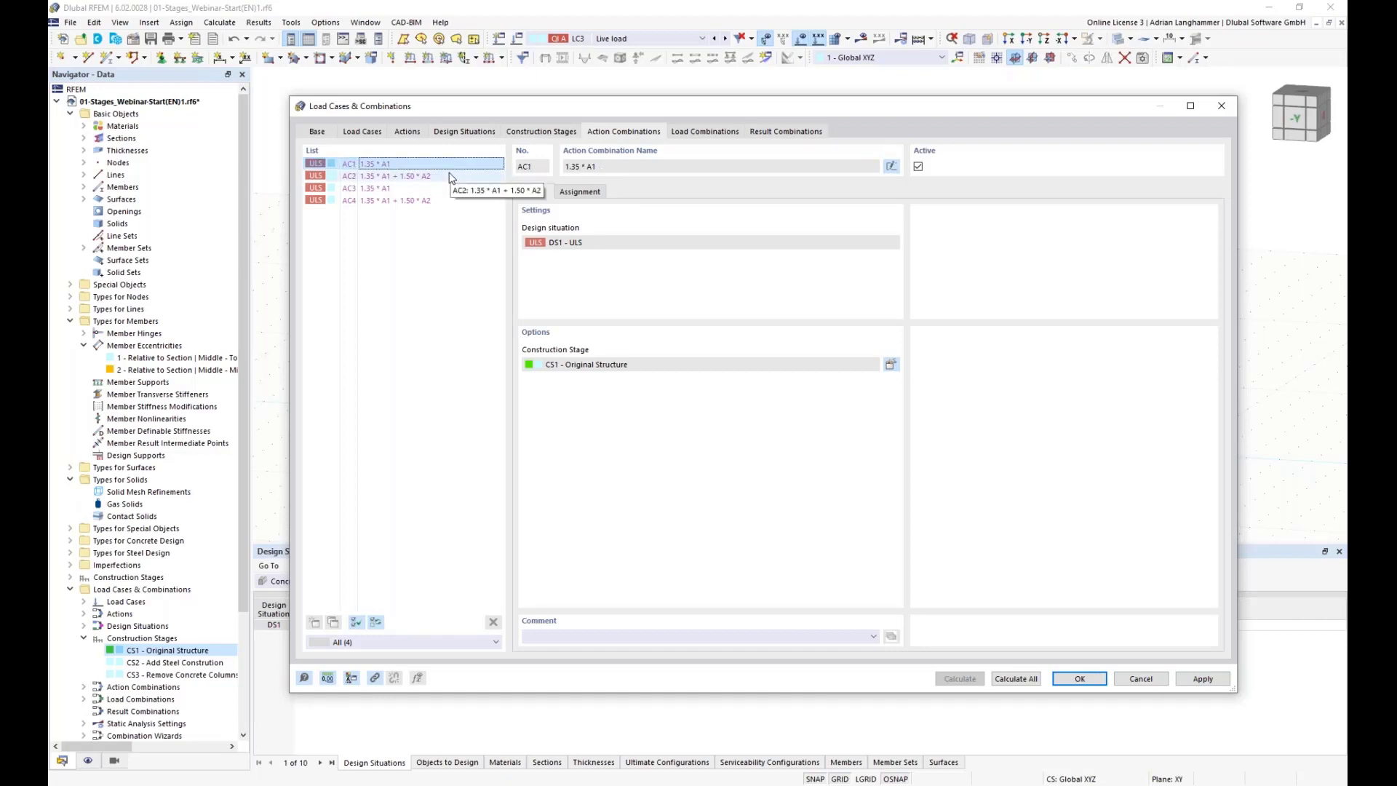
left_click(450, 174)
left_click(451, 166)
left_click(453, 175)
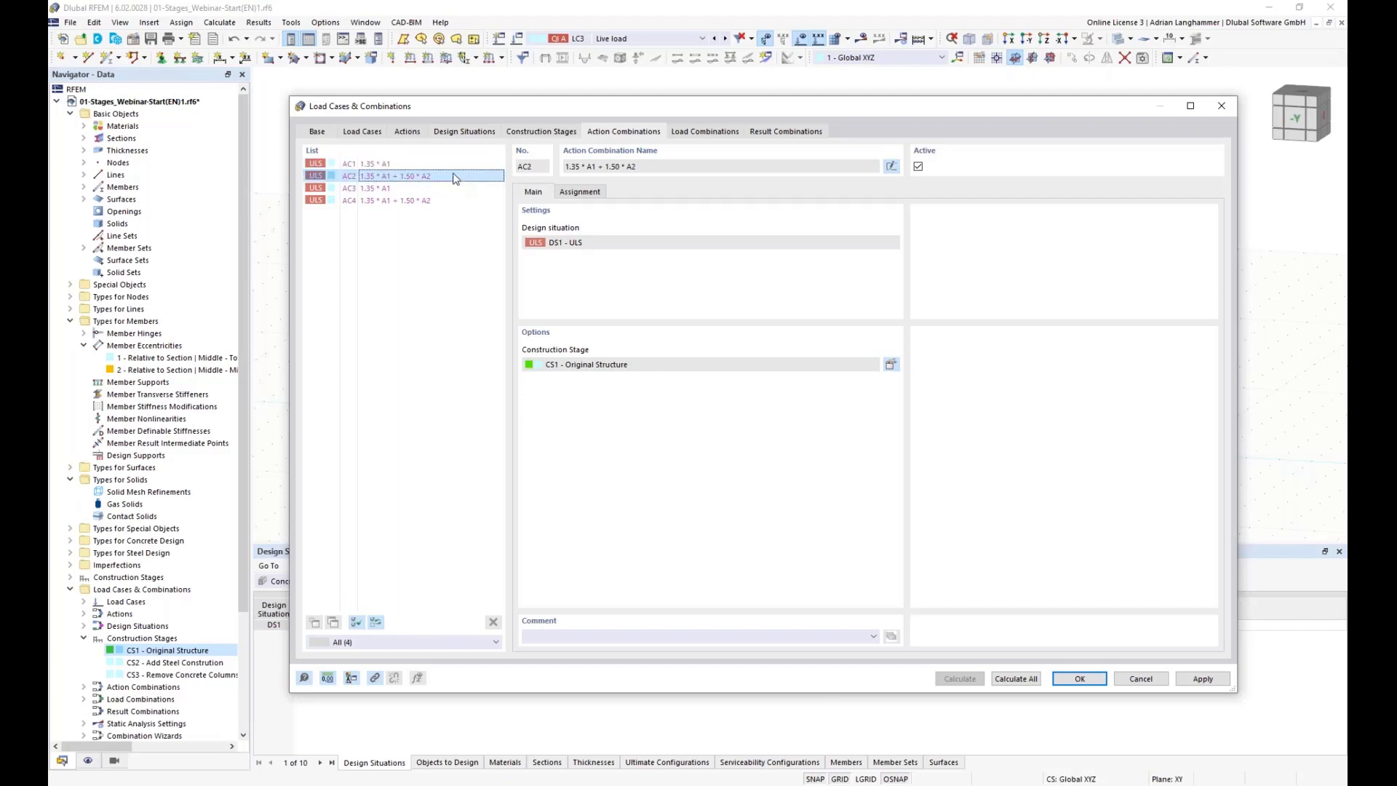
left_click(451, 166)
left_click(453, 177)
left_click(382, 188)
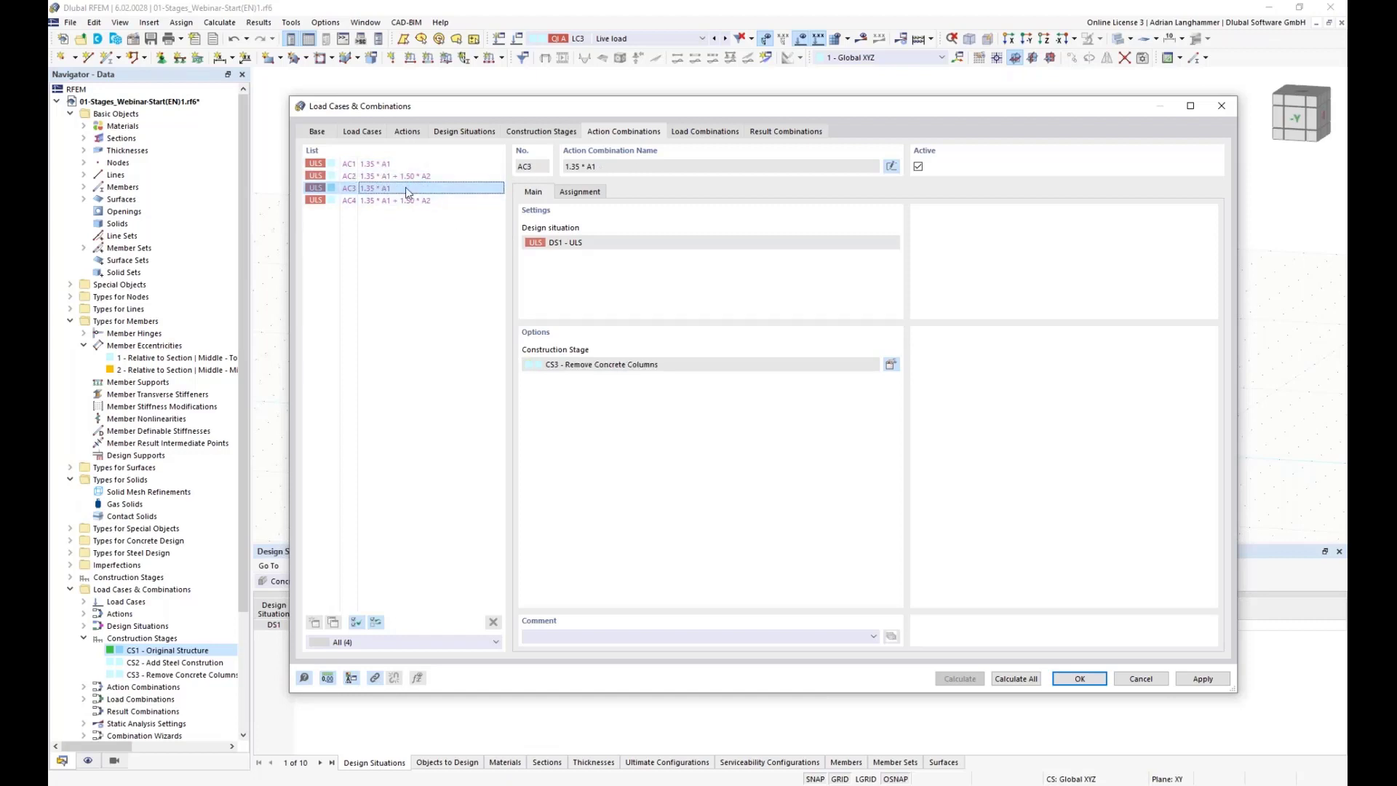
left_click(445, 200)
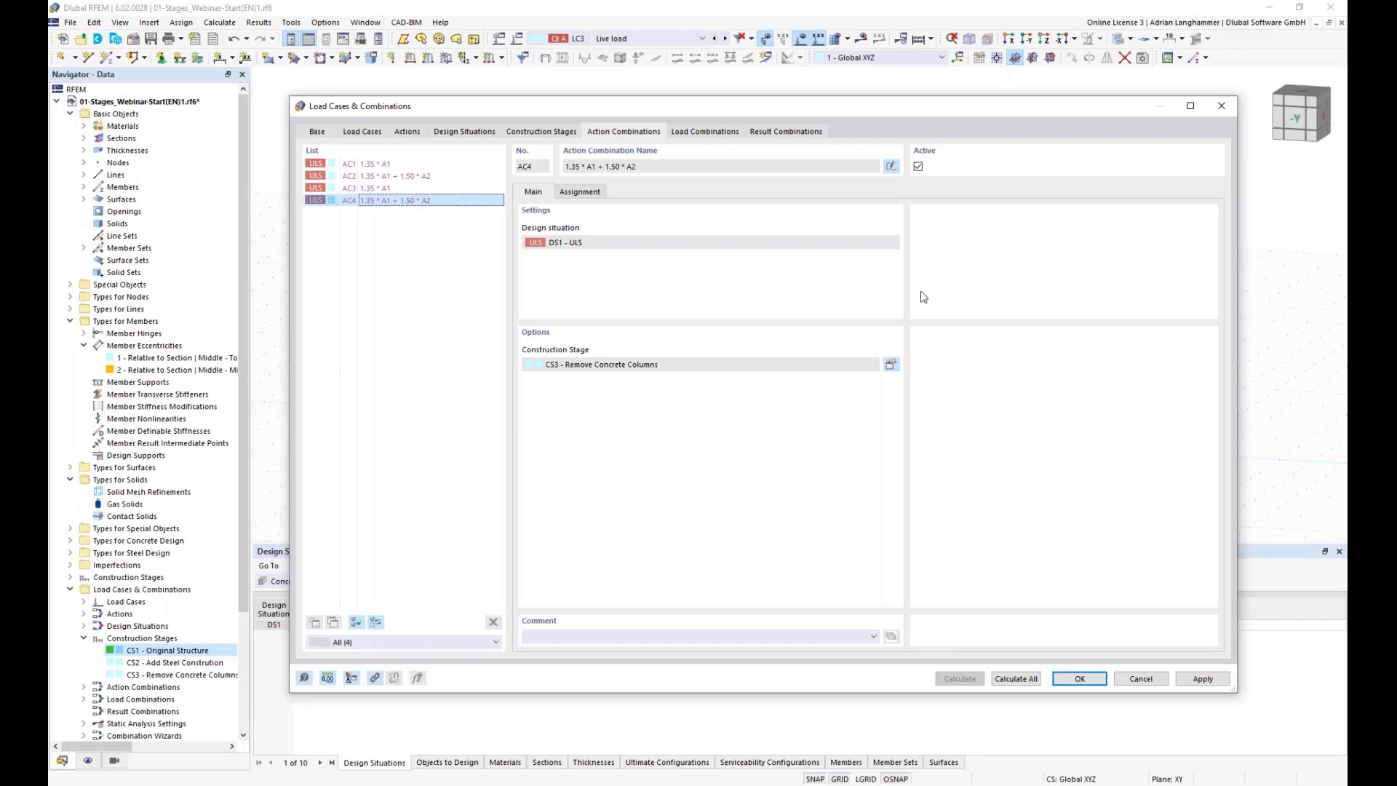
Step: Review the generated load combinations CO1 to CO5 with their construction stages and initial states
left_click(697, 134)
left_click_drag(573, 107, 579, 107)
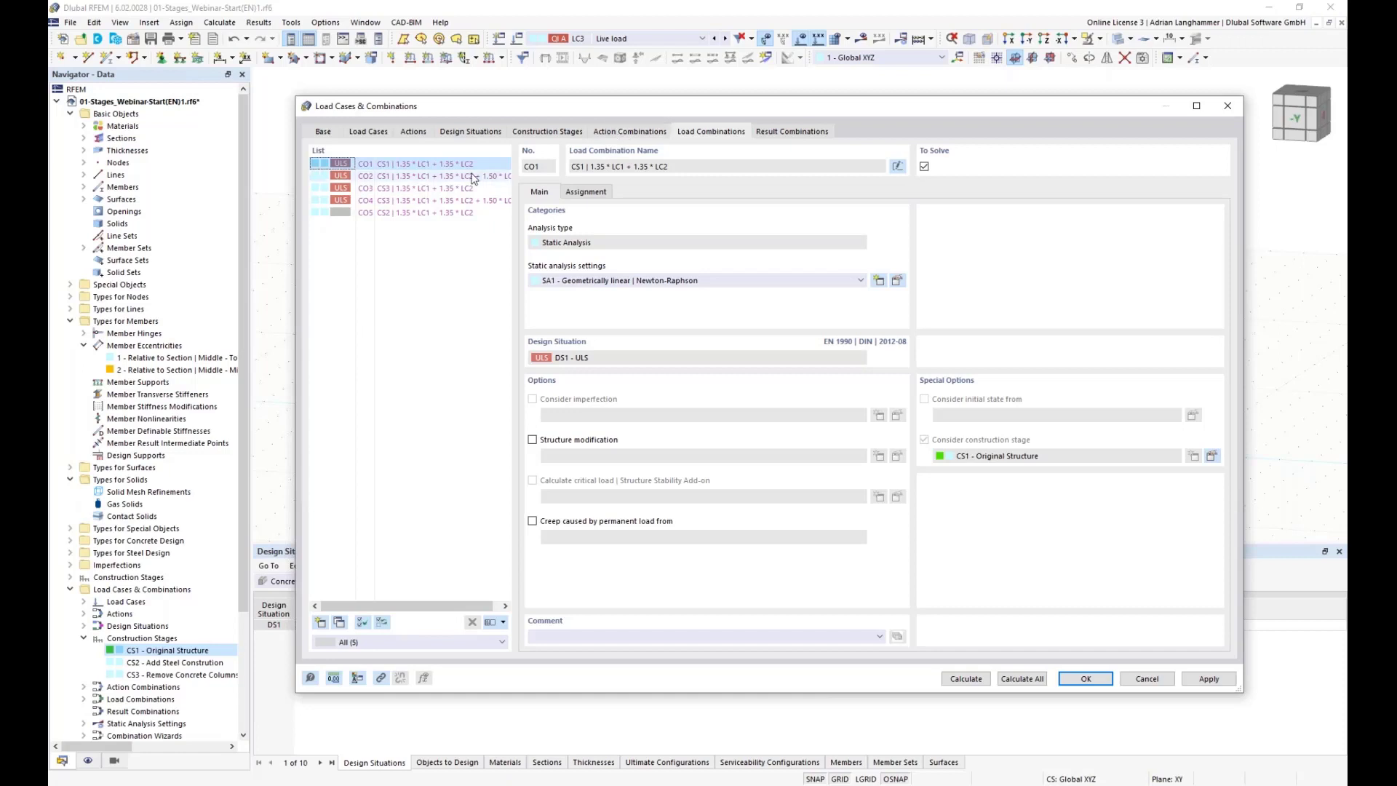
left_click(445, 164)
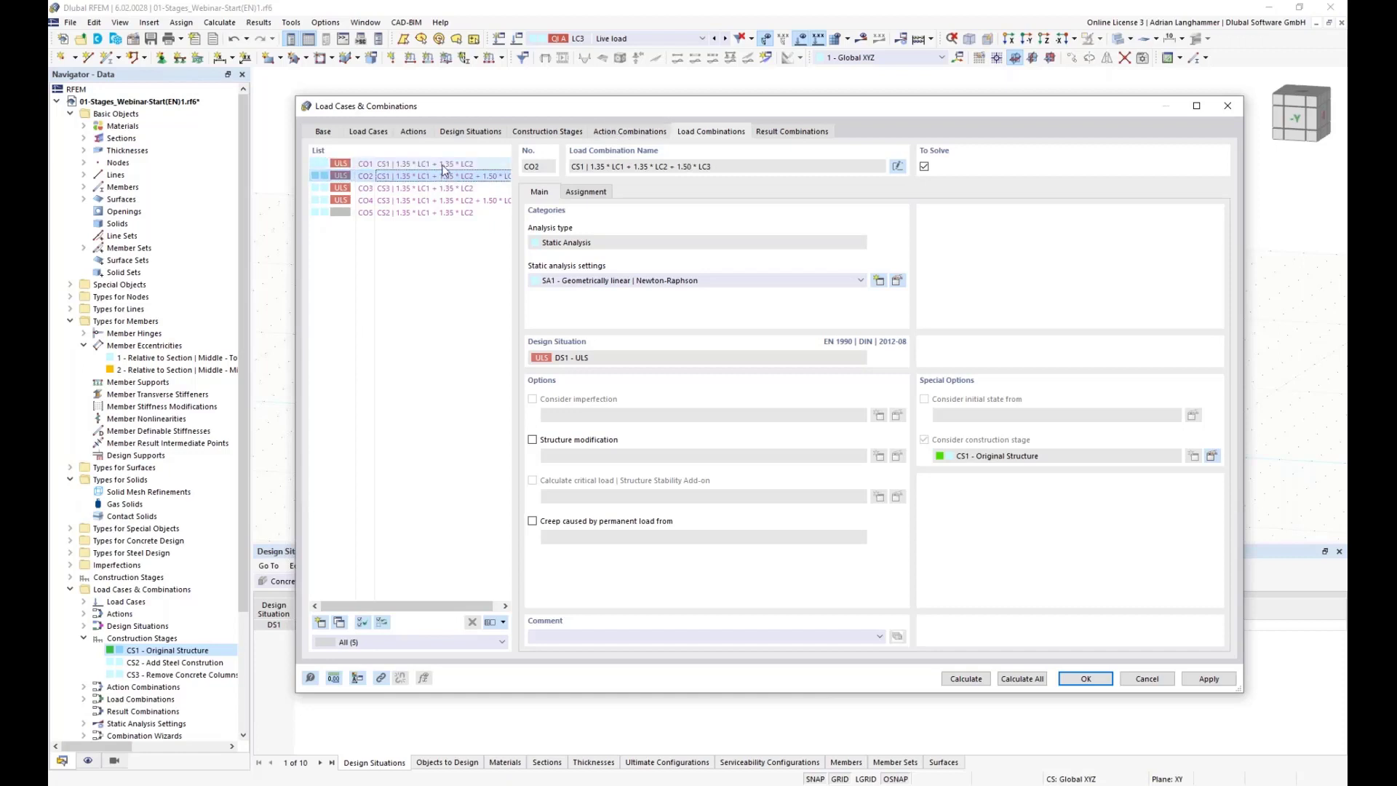
left_click(443, 176)
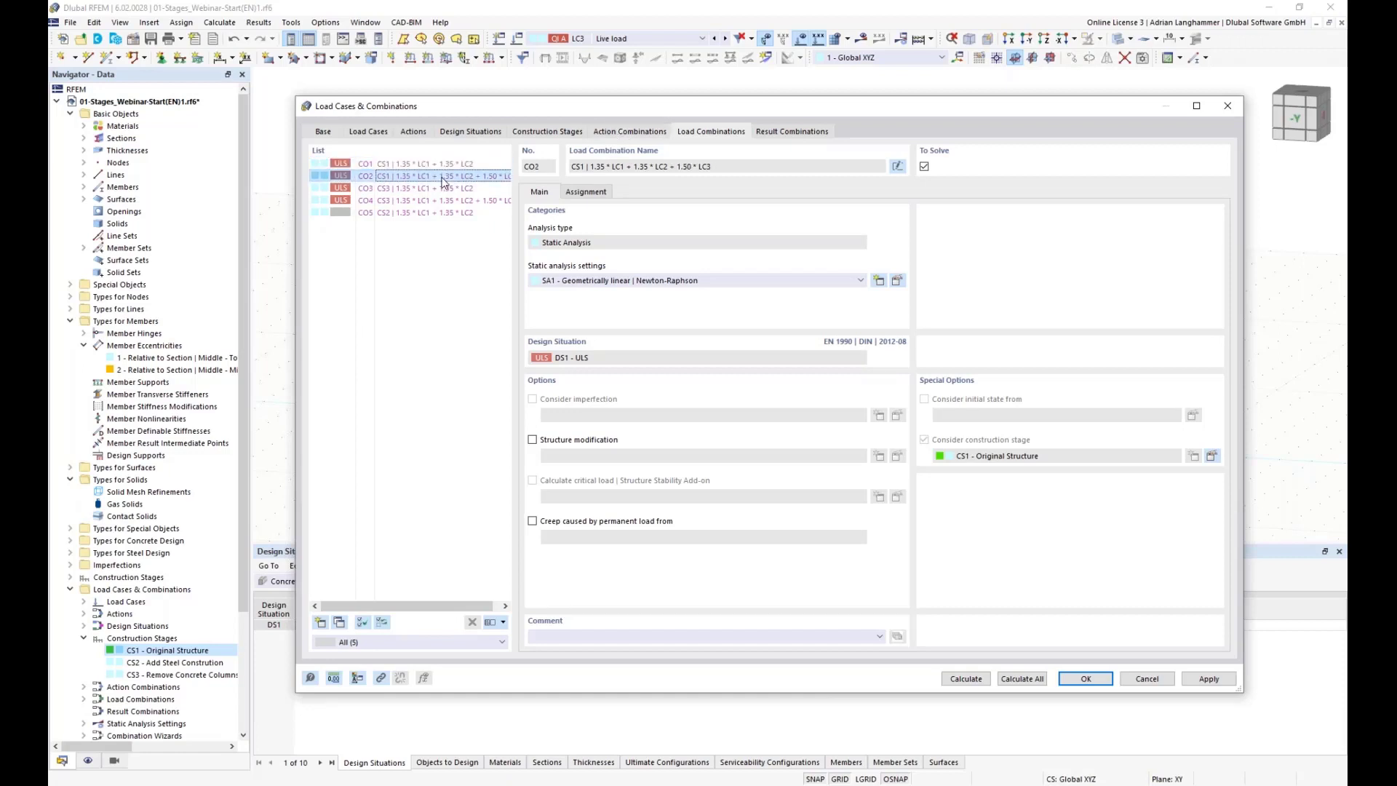
left_click(385, 188)
left_click(384, 200)
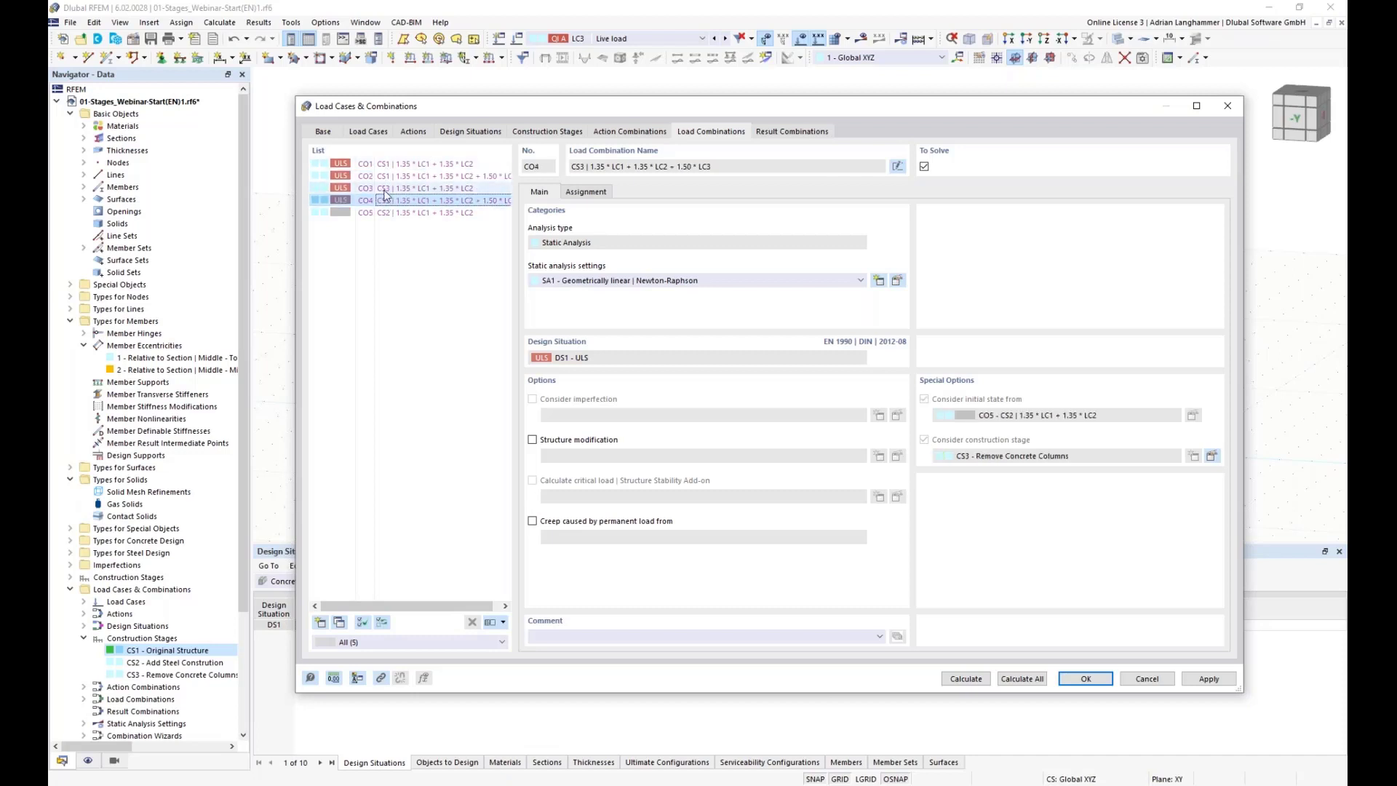
left_click(383, 190)
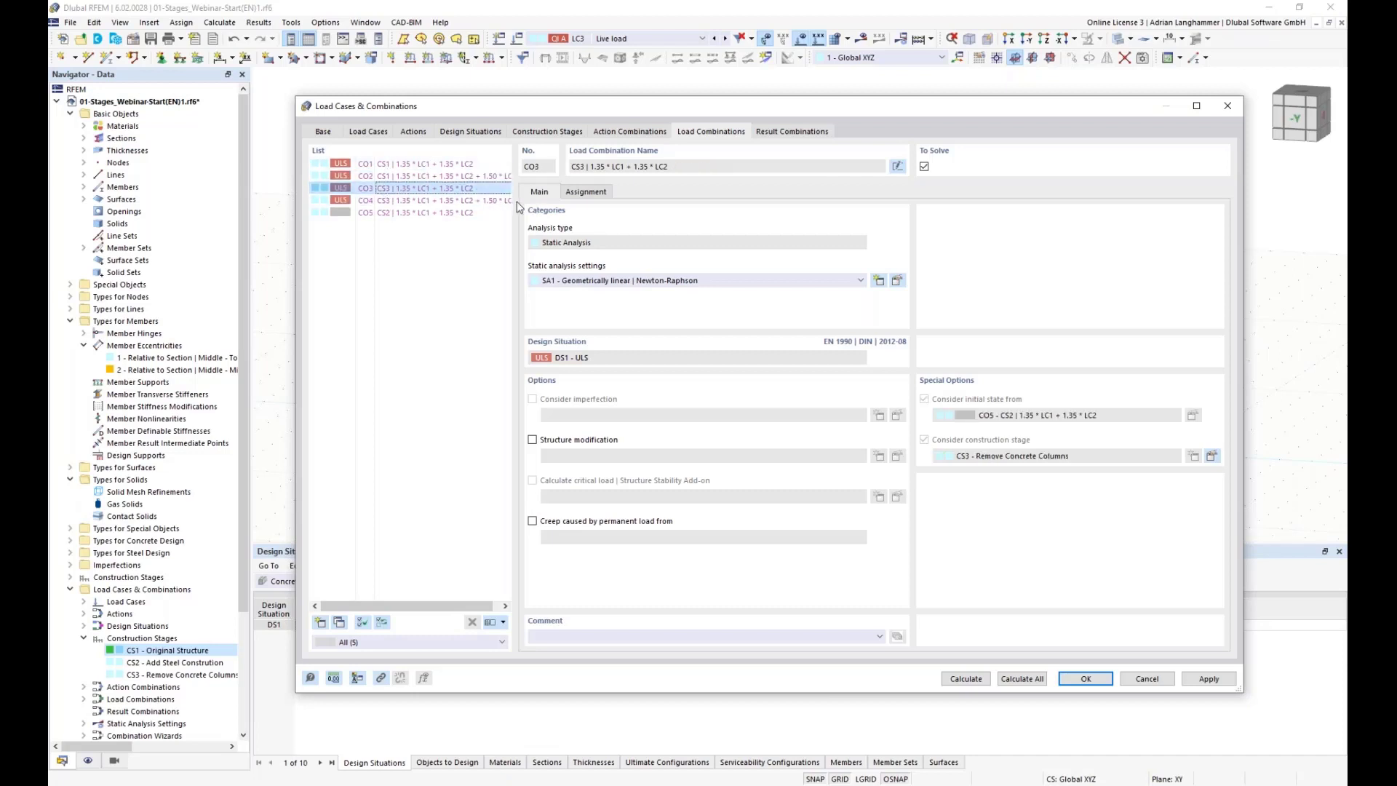
left_click(430, 212)
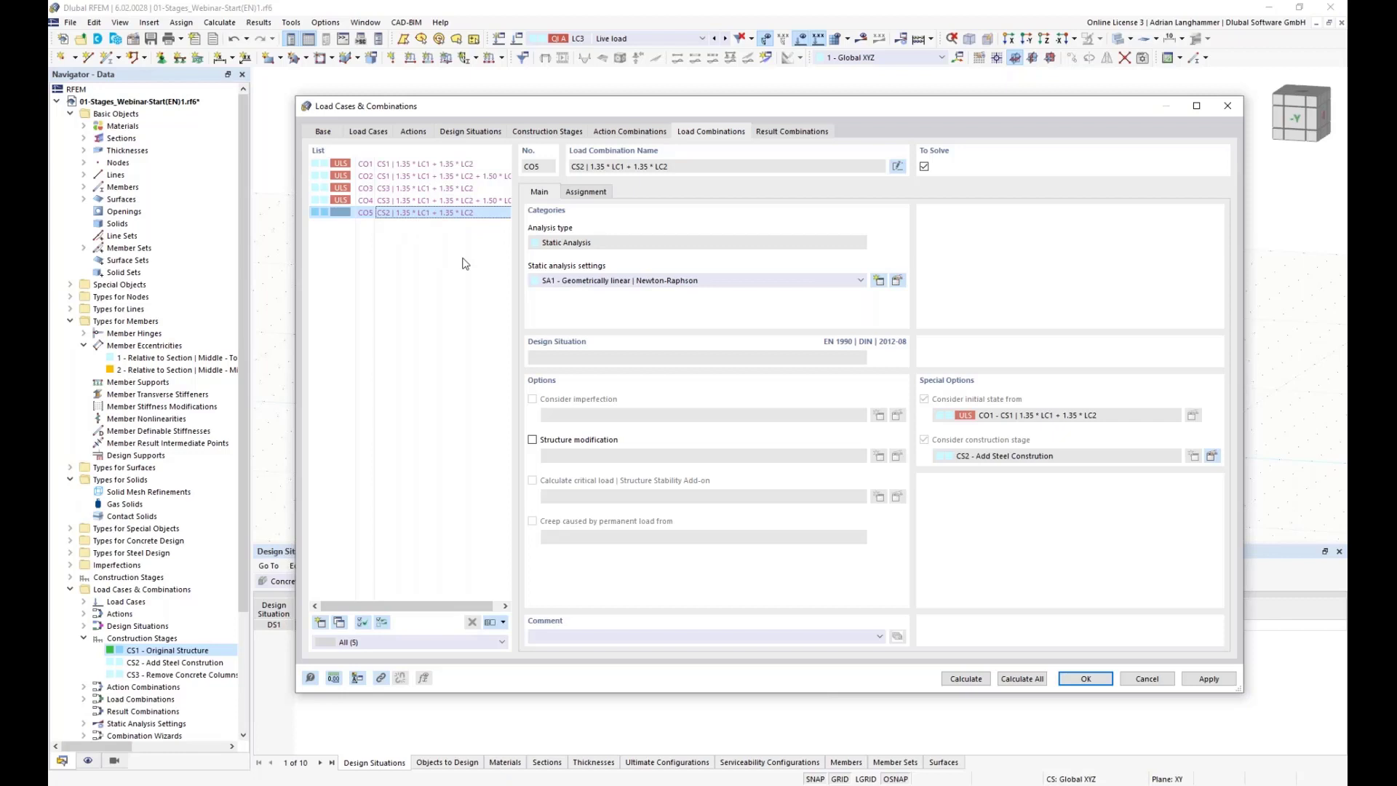
left_click(420, 168)
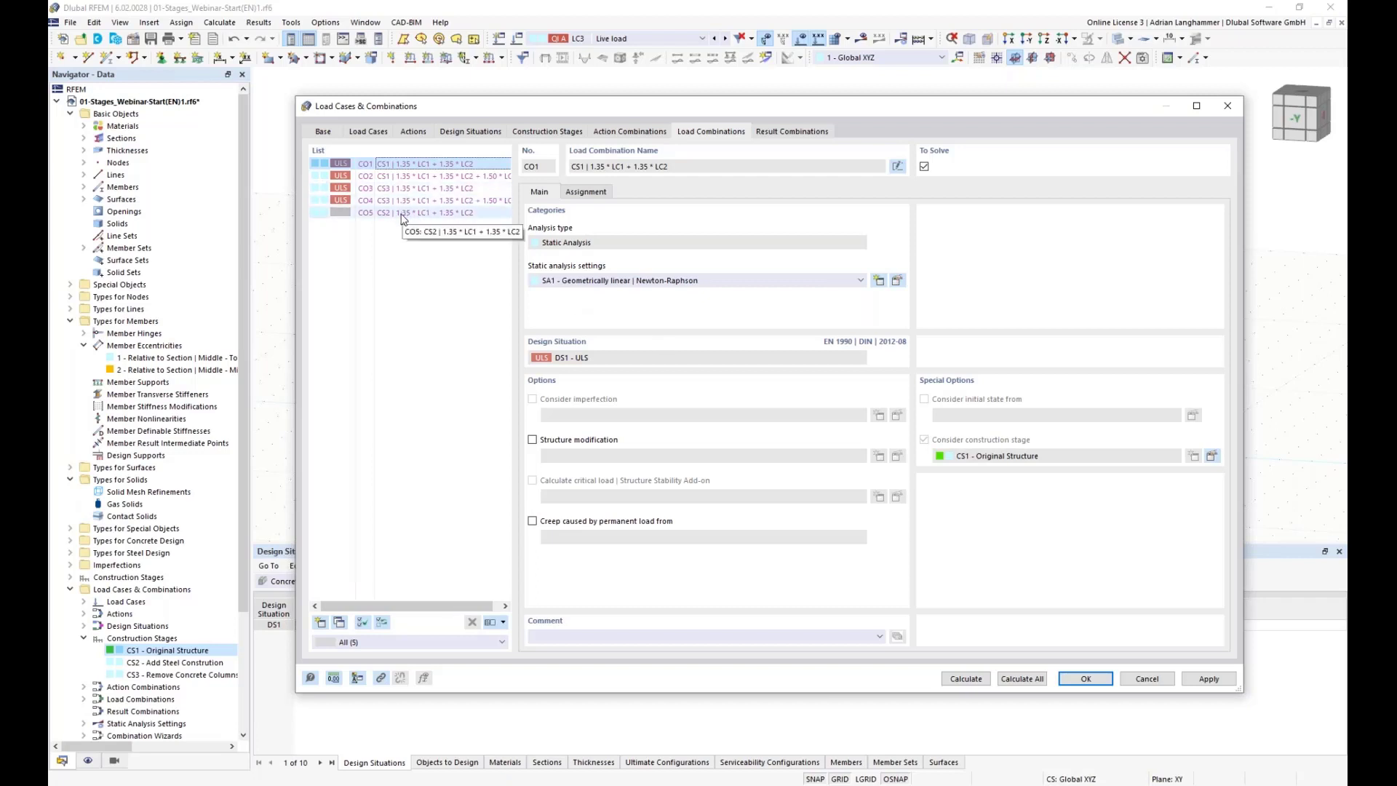
Step: Compare the initial states and construction stages of load combinations CO1, CO2, CO3 and CO5, then close the dialog
left_click(360, 191)
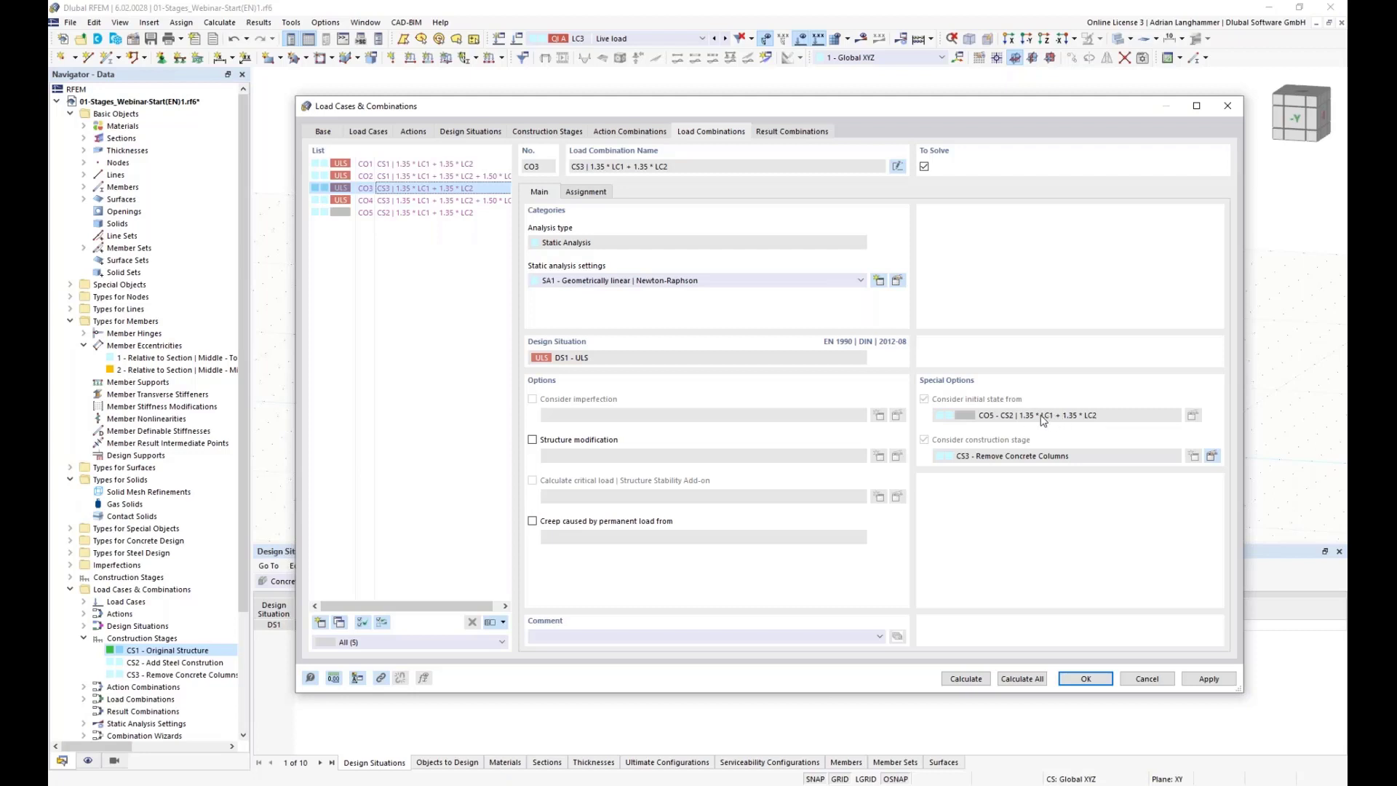
left_click(386, 165)
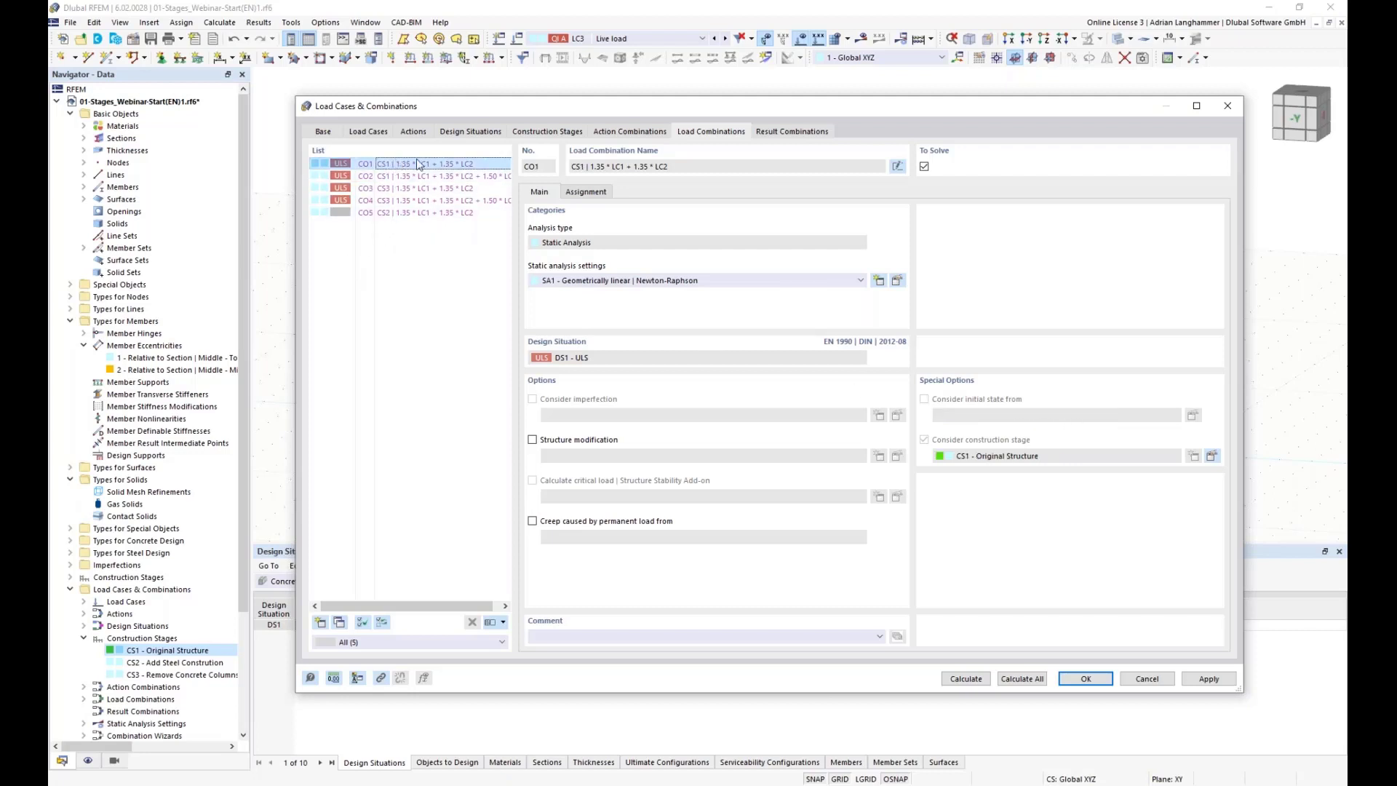
left_click(410, 176)
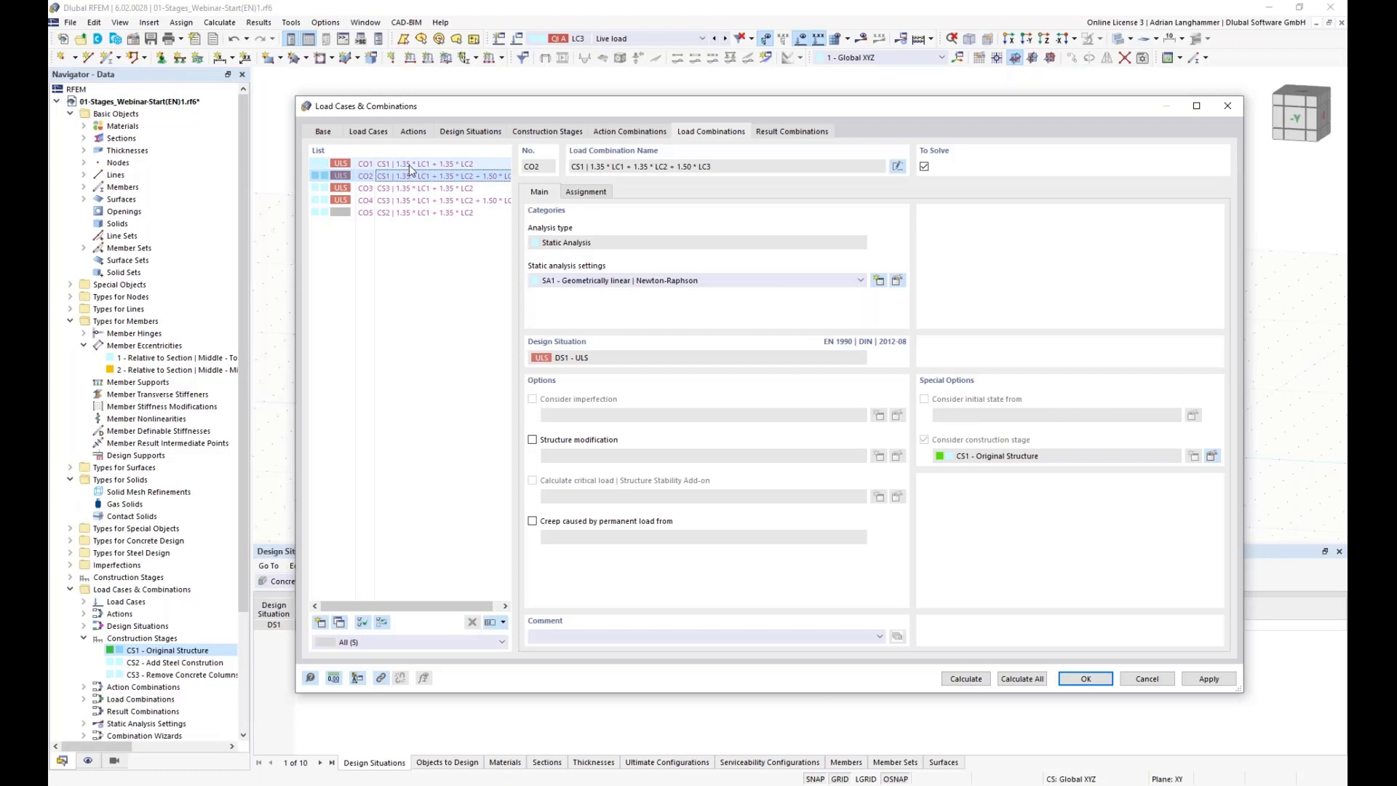
left_click(368, 164)
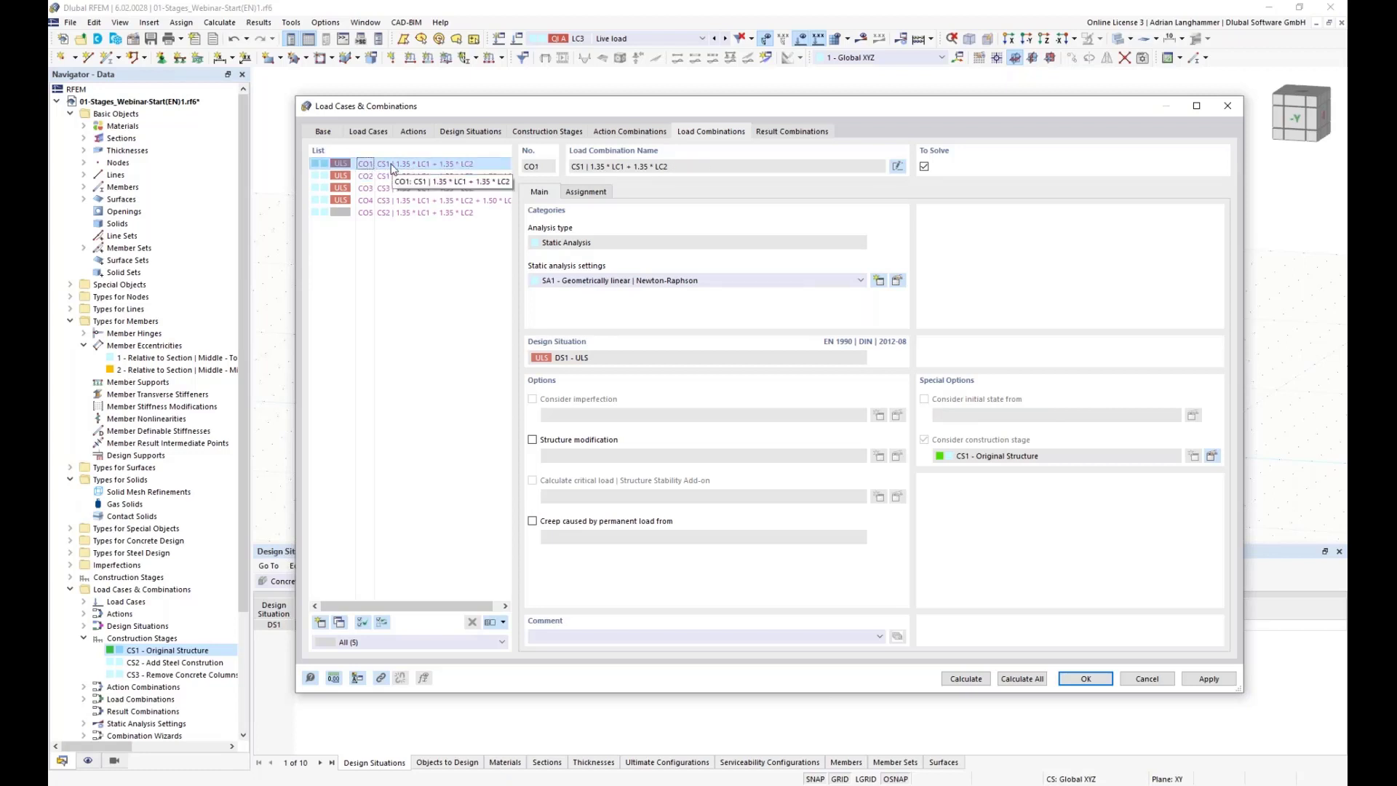
left_click(426, 214)
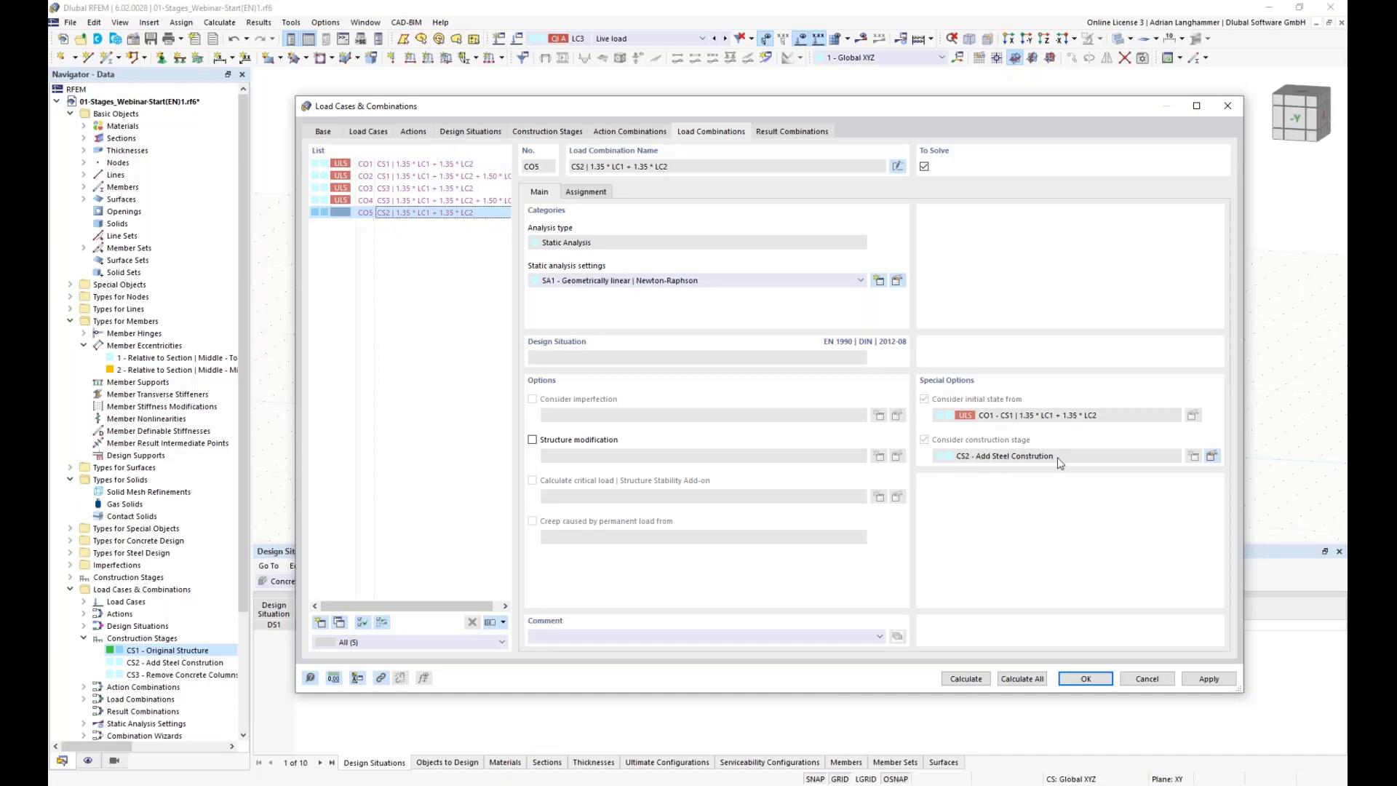
left_click(480, 191)
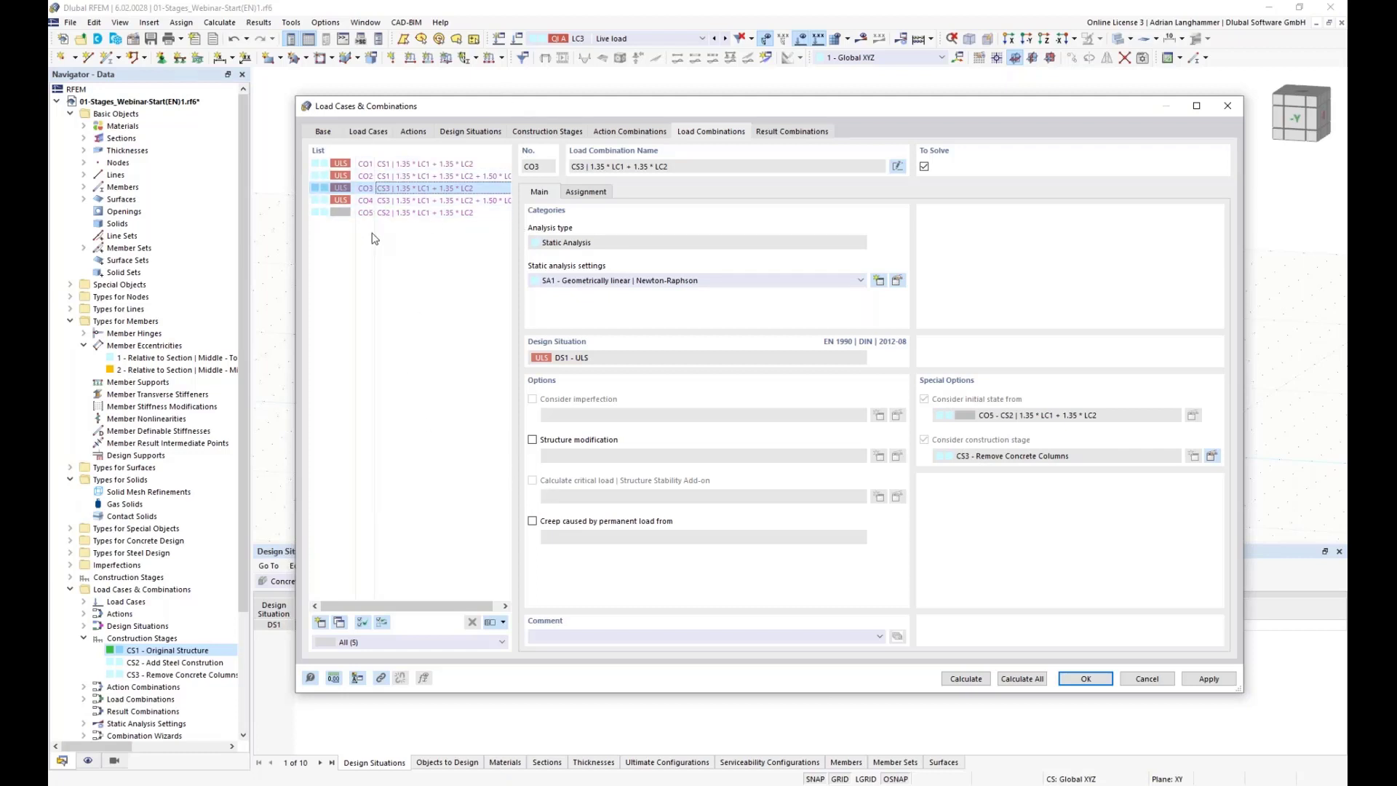
left_click(360, 190)
left_click_drag(632, 101, 602, 77)
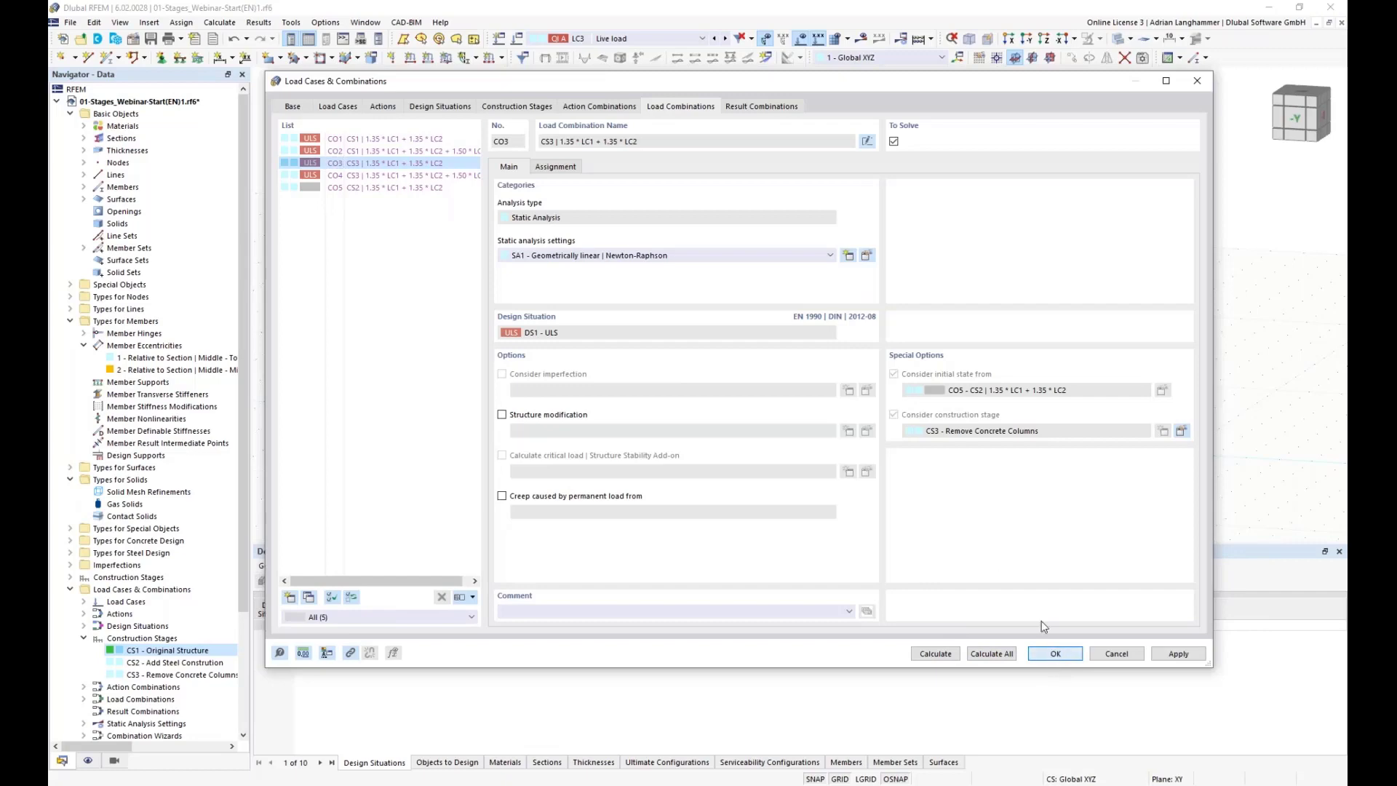
left_click(1055, 653)
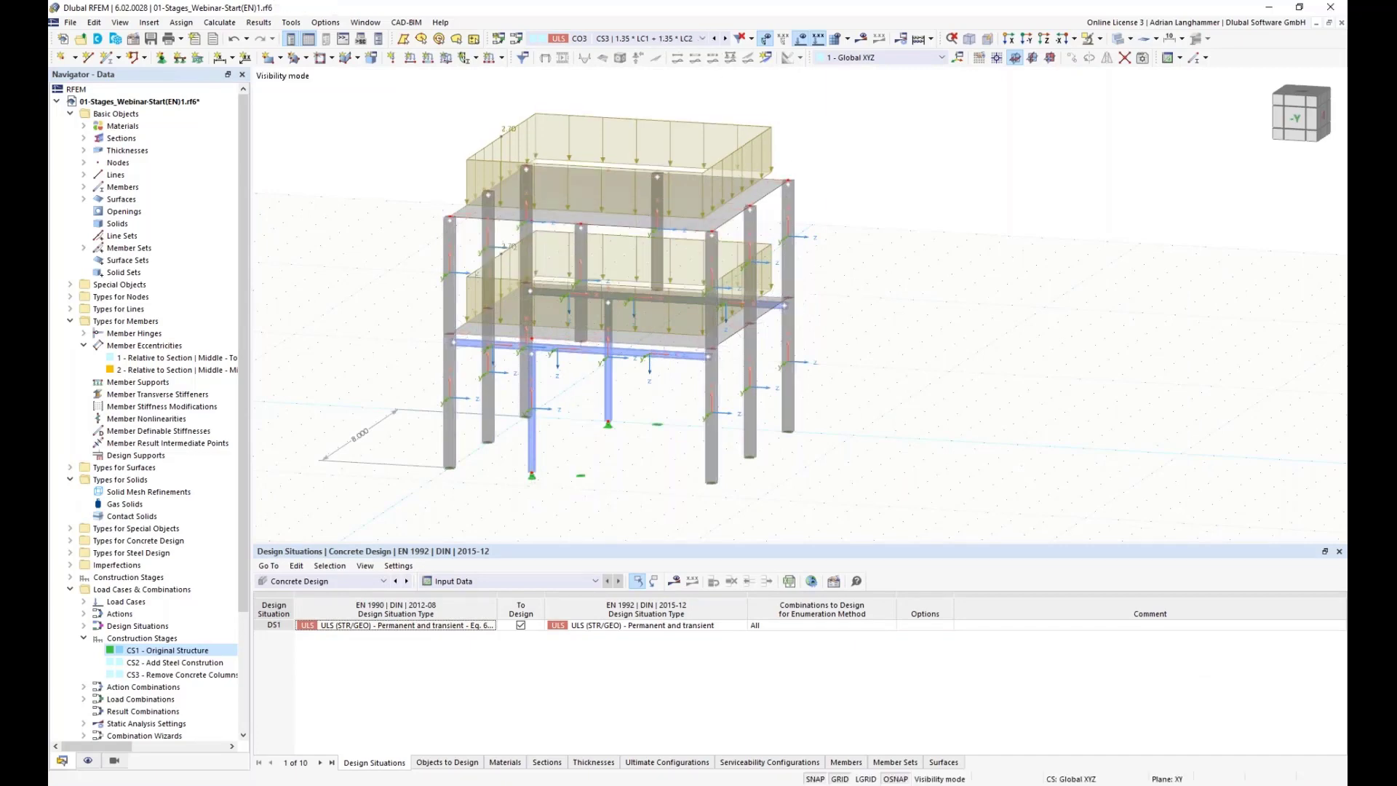
Step: Make CO3 the active load combination, calculate it and display its deformation results
left_click(701, 38)
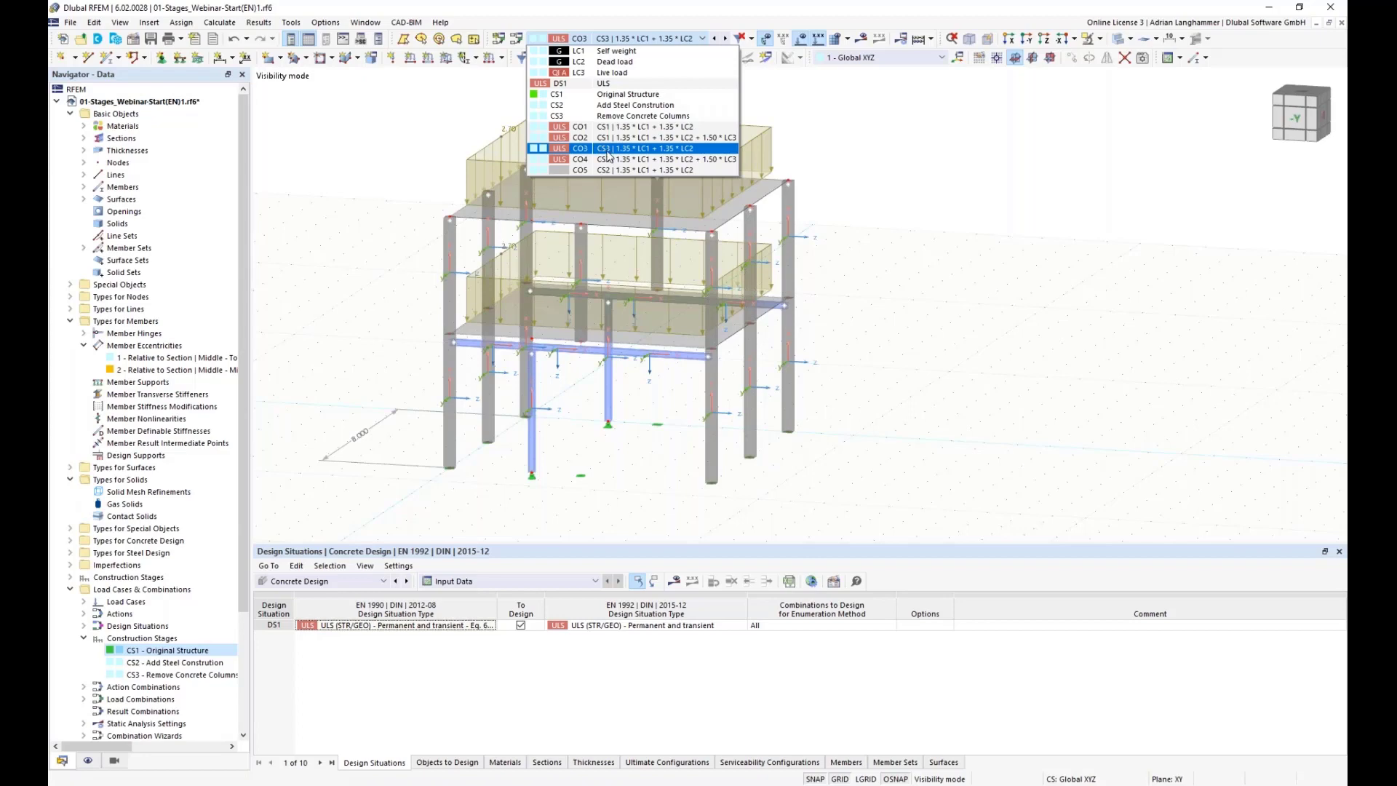
left_click(607, 152)
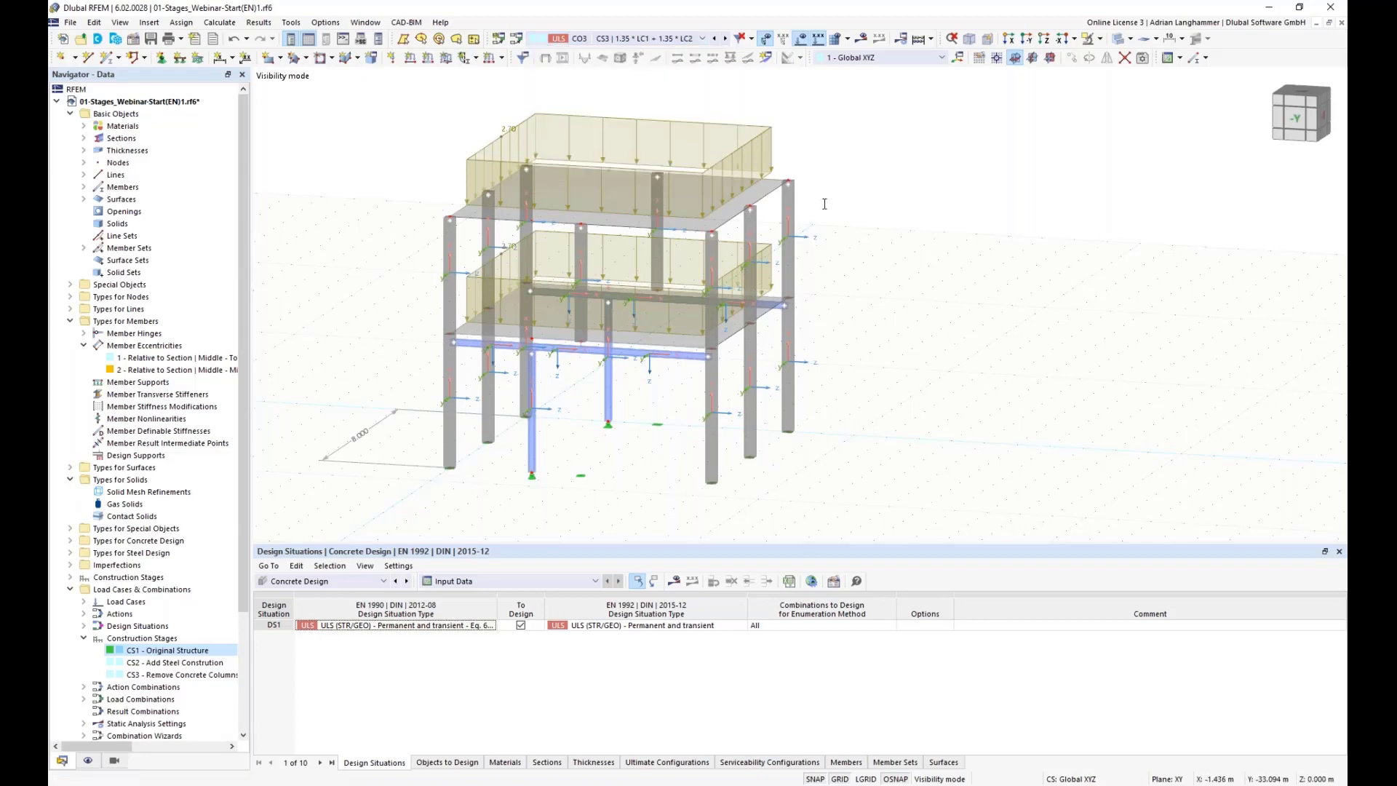
middle_click_drag(866, 219, 871, 206, "ctrl")
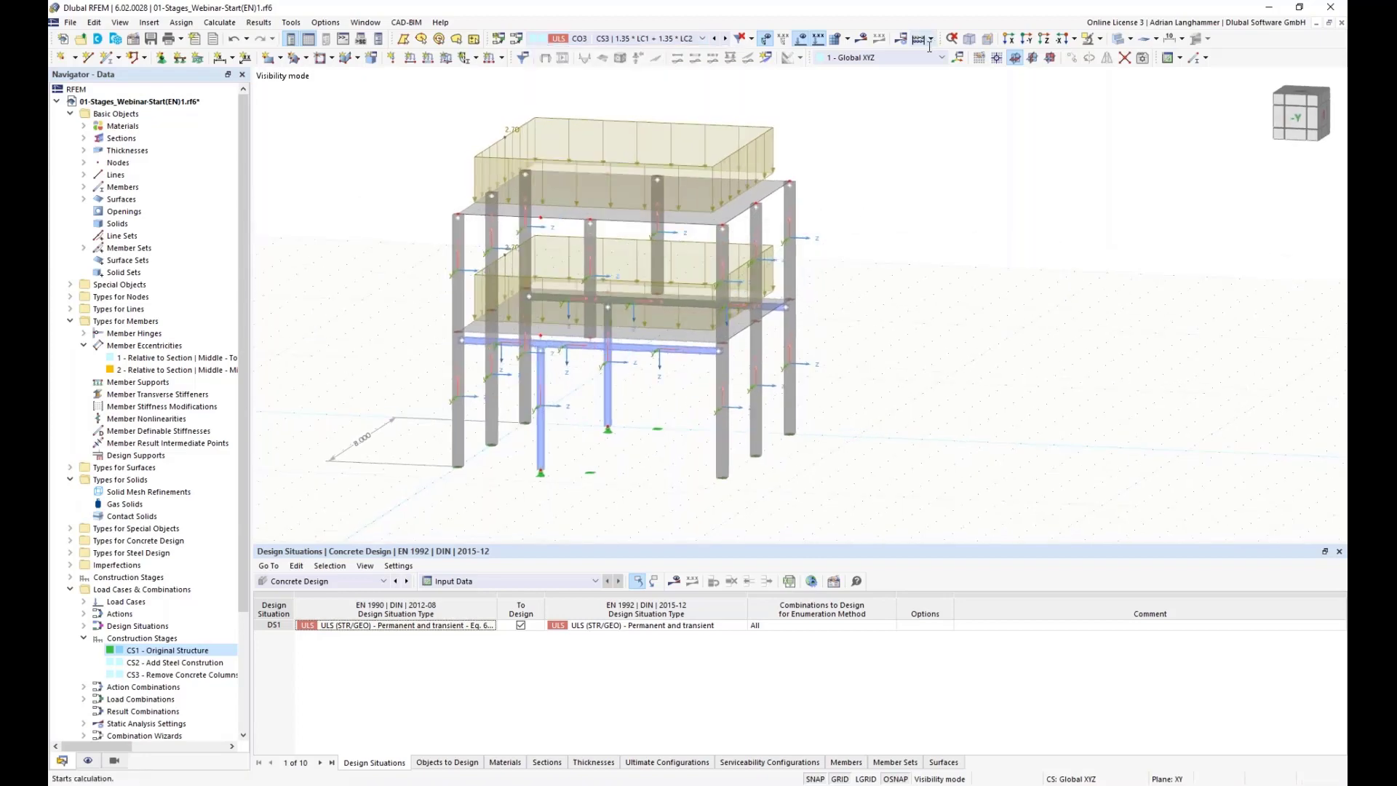
middle_click_drag(914, 127, 932, 127)
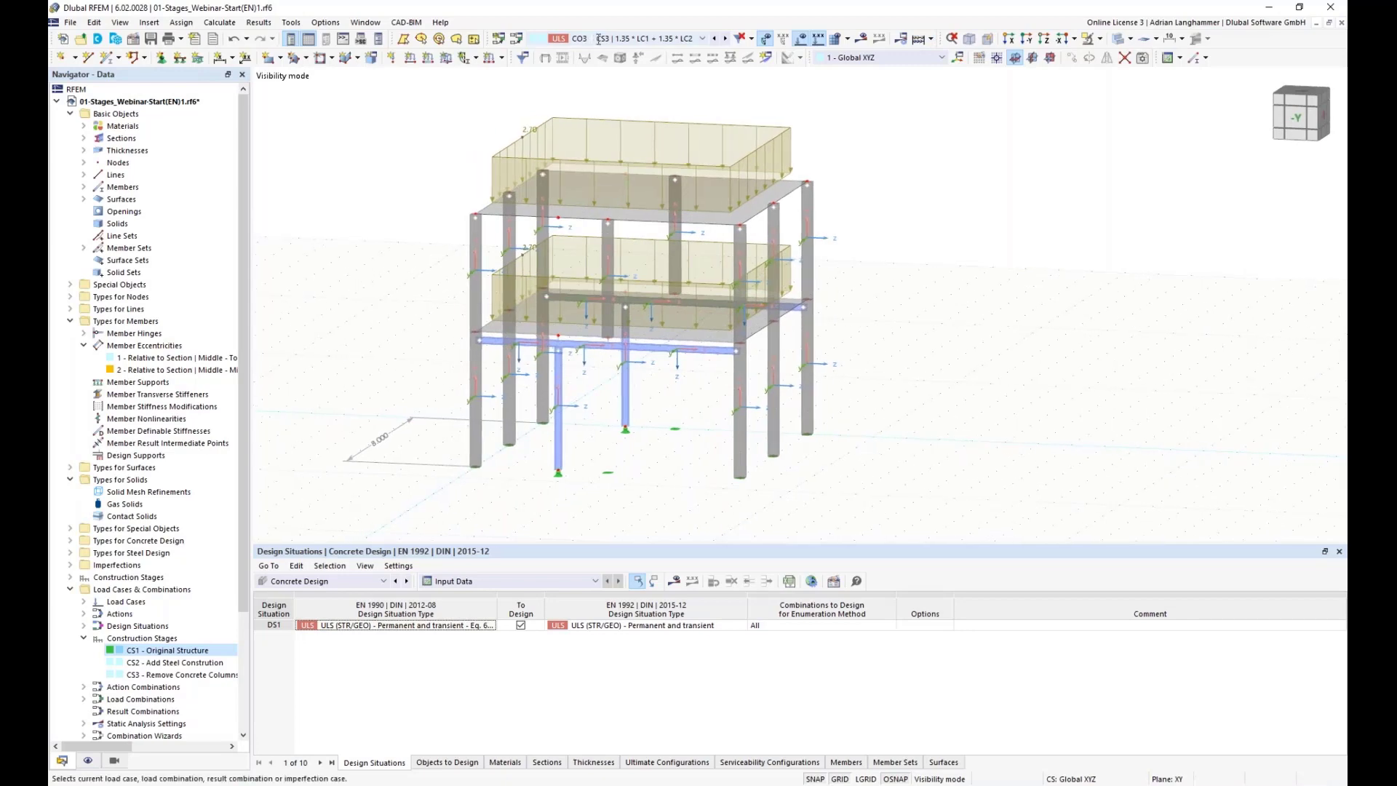
left_click(860, 38)
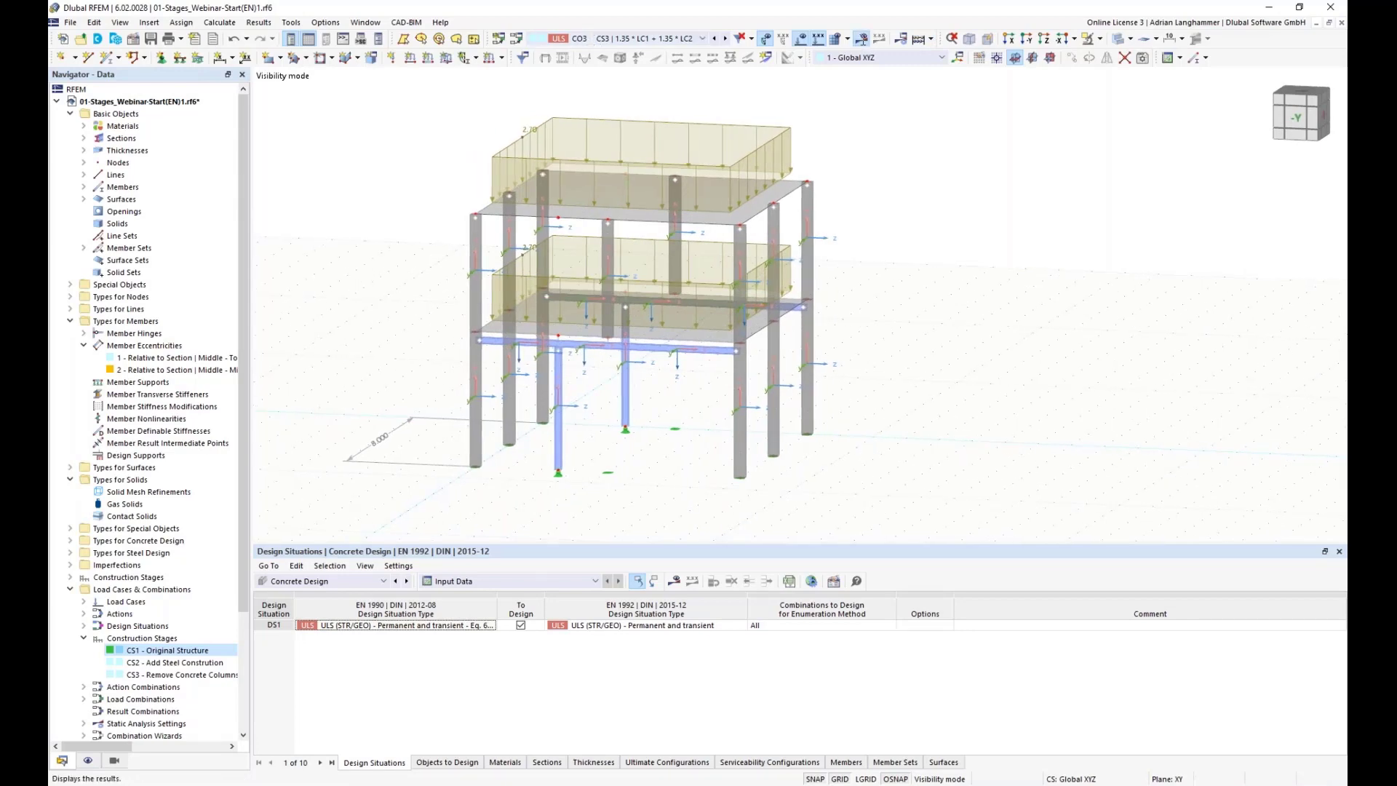
left_click(757, 453)
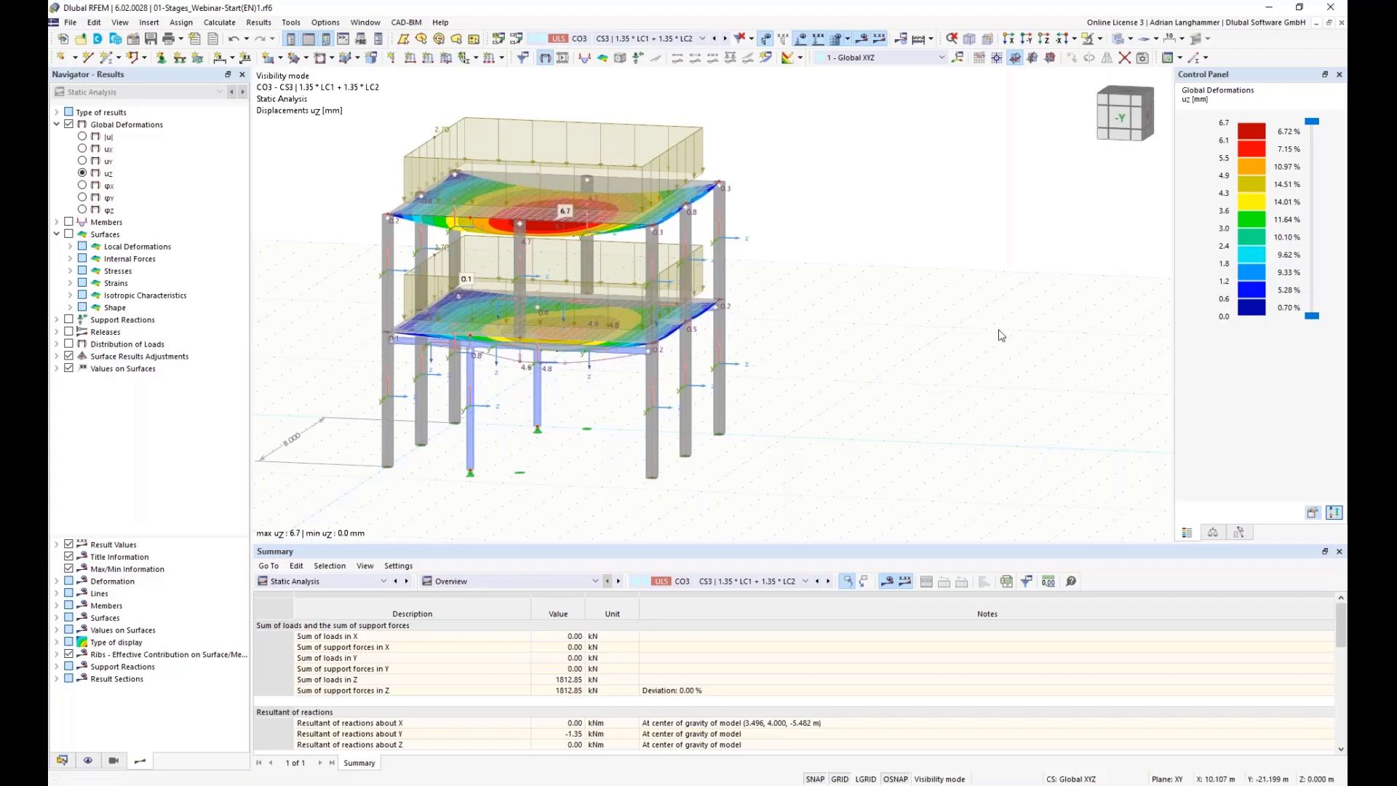
Step: Inspect the settings of load combinations CO1 to CO5 in the load combination editor, including multiple selections
middle_click_drag(834, 255, 856, 231, "ctrl")
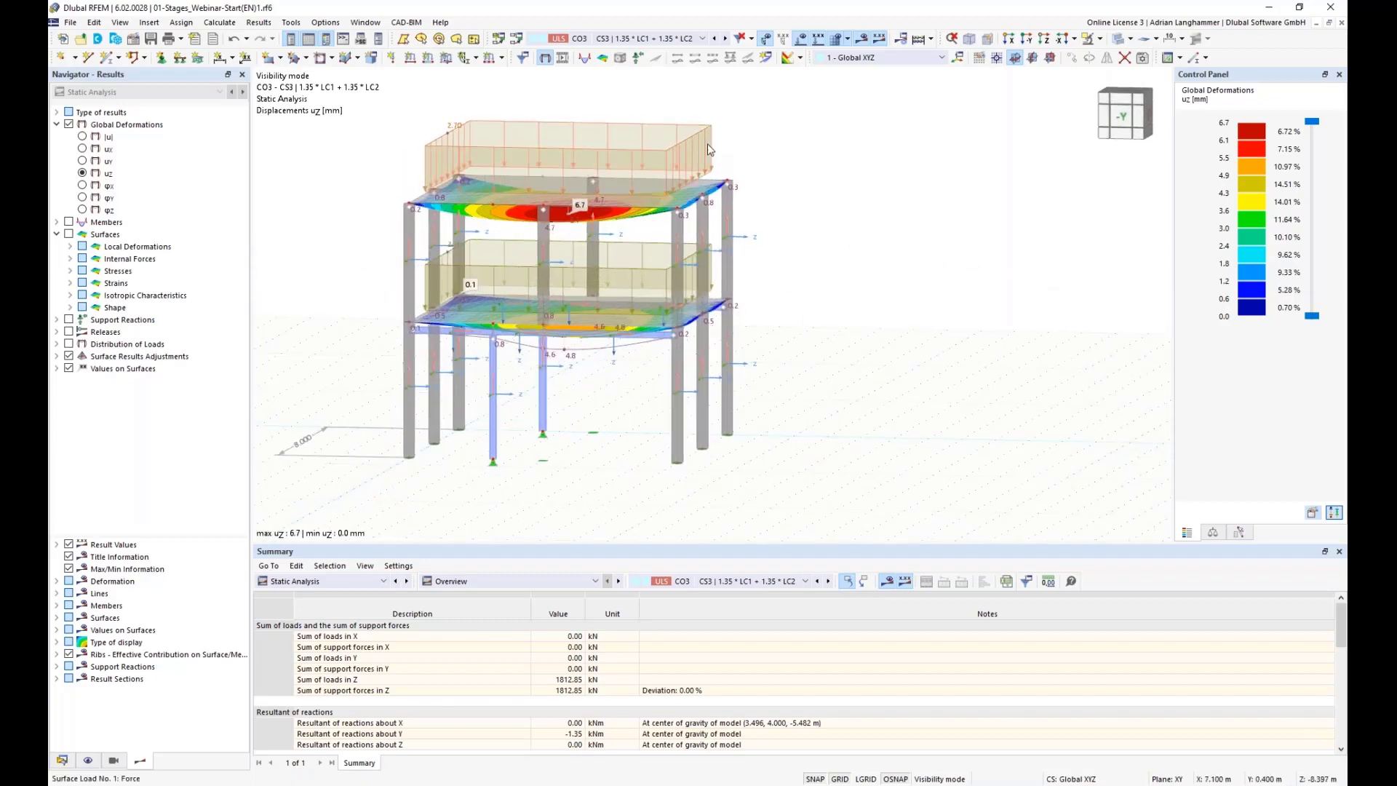
left_click(517, 43)
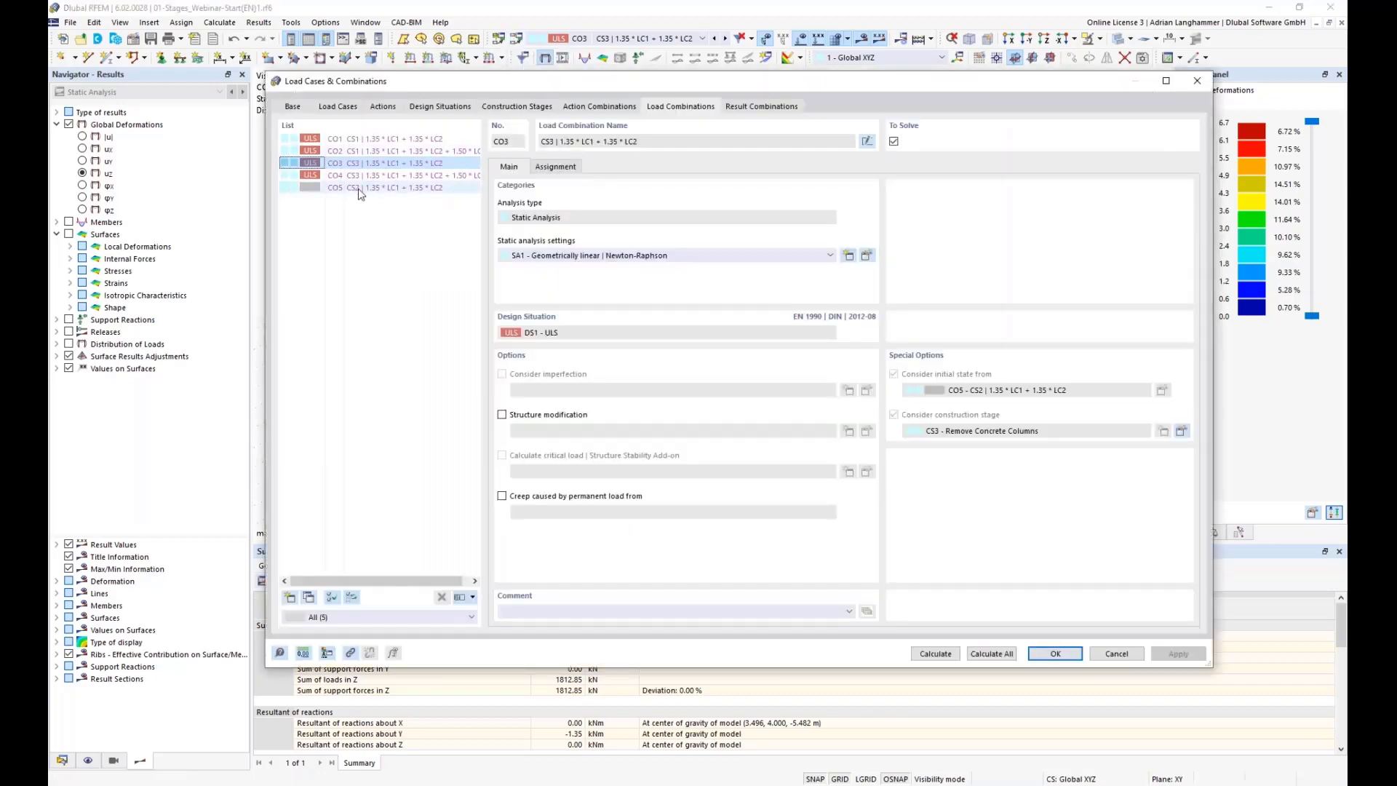
left_click(333, 188)
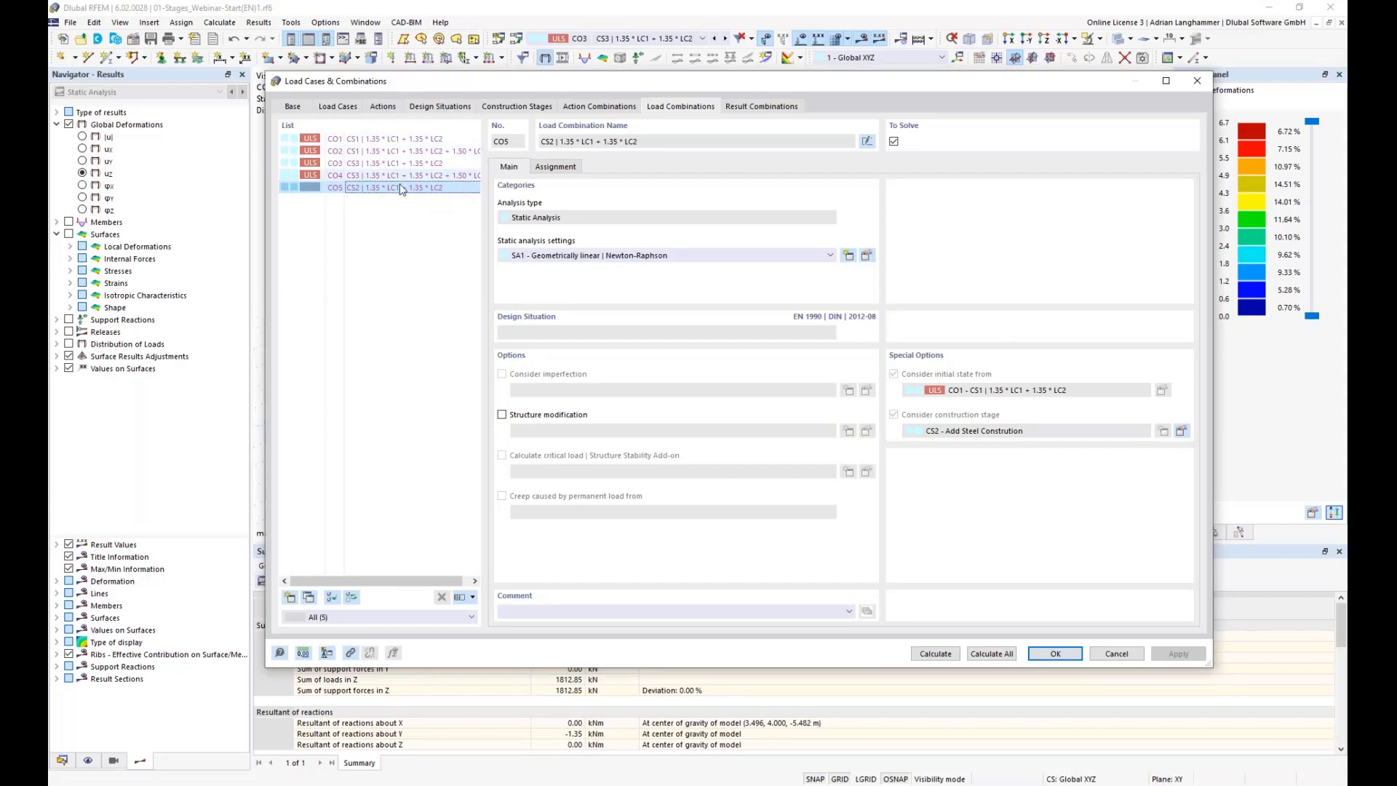
left_click(387, 138)
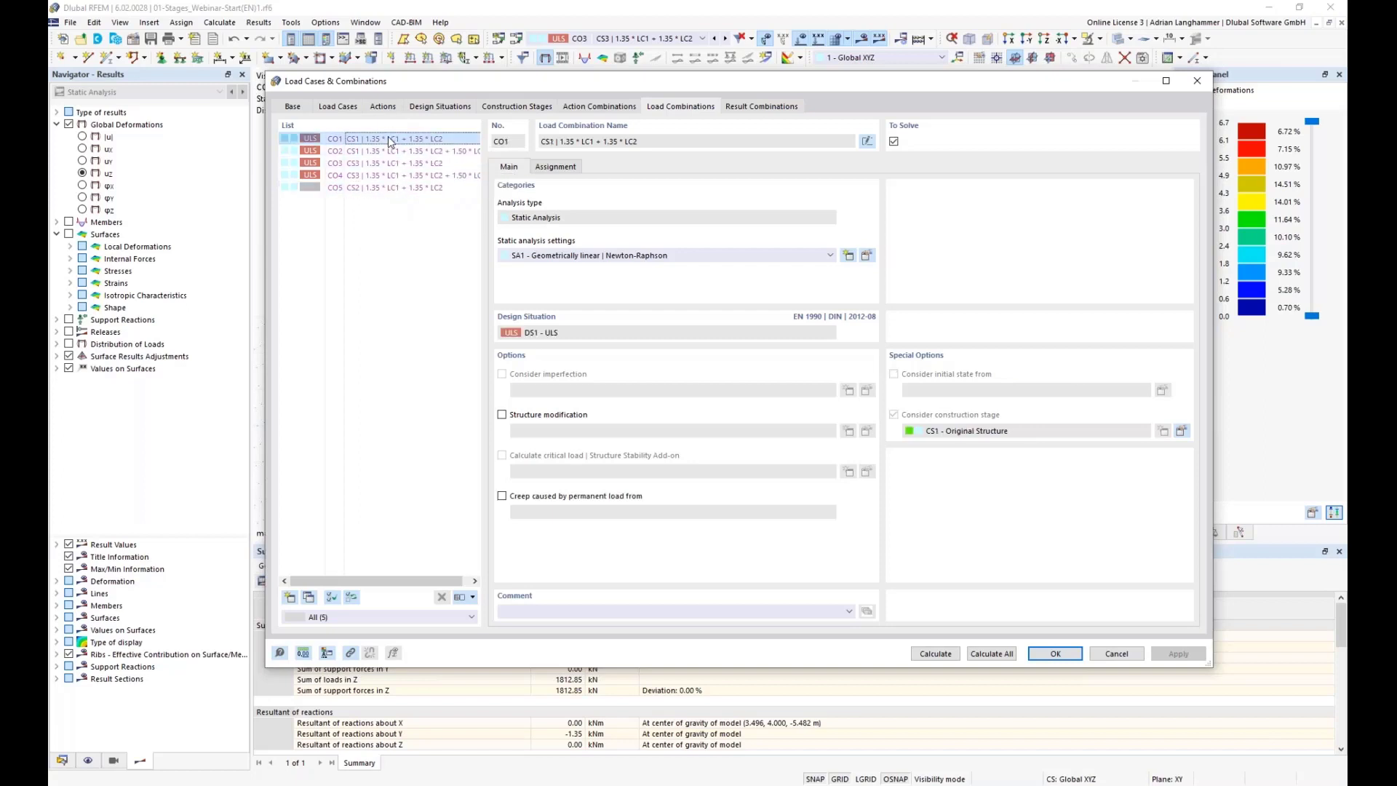
left_click(384, 175, "shift")
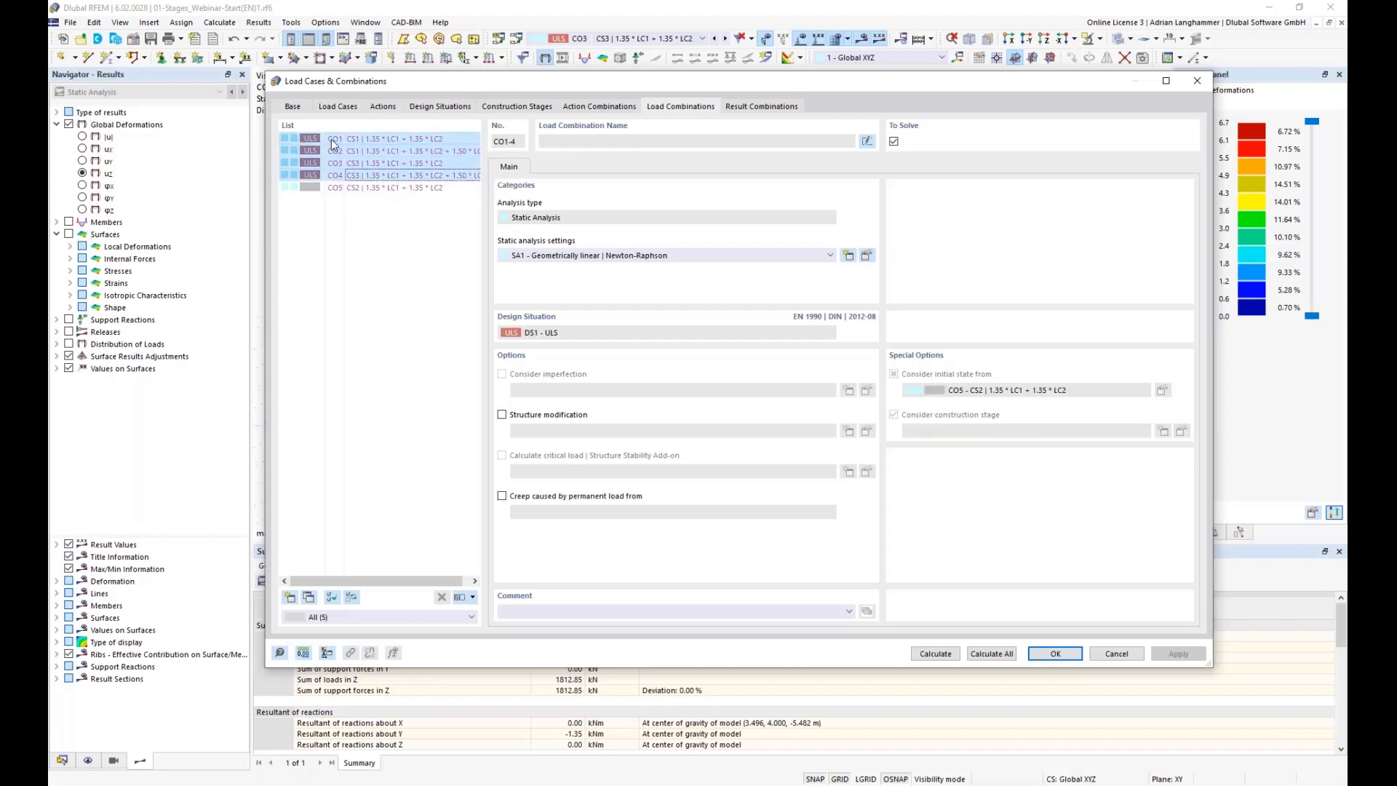
left_click(349, 232)
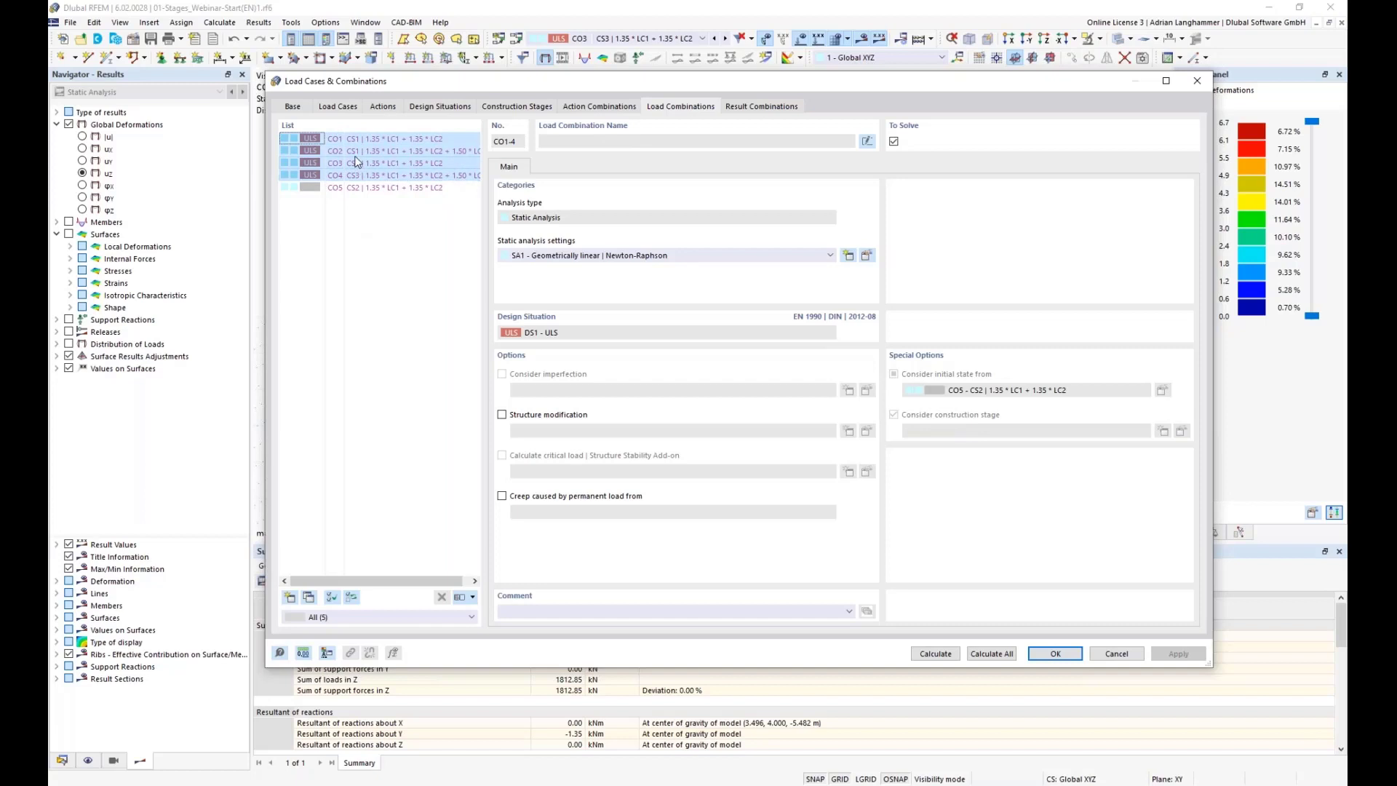
left_click(465, 139)
left_click(451, 151, "ctrl")
left_click(449, 163)
left_click(449, 174, "ctrl")
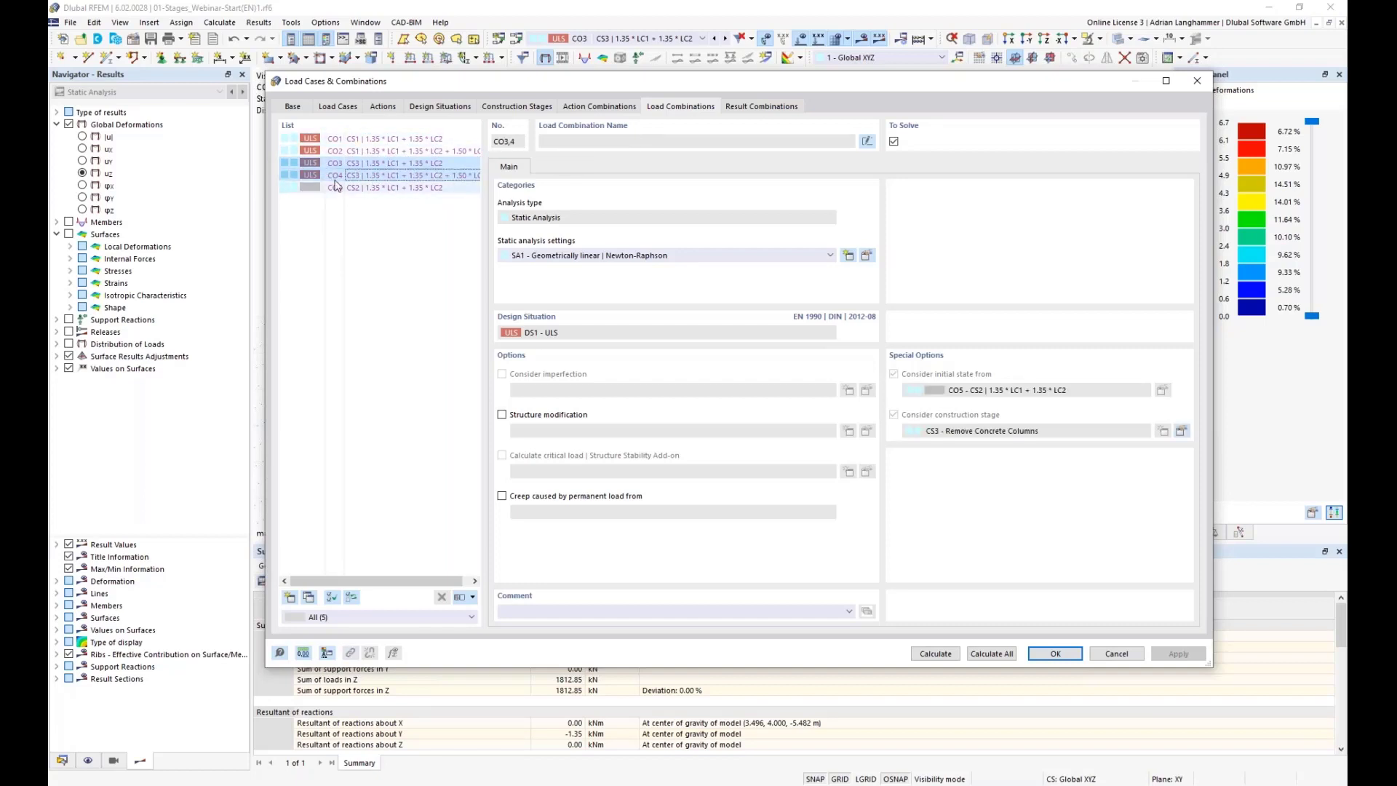
left_click(1055, 654)
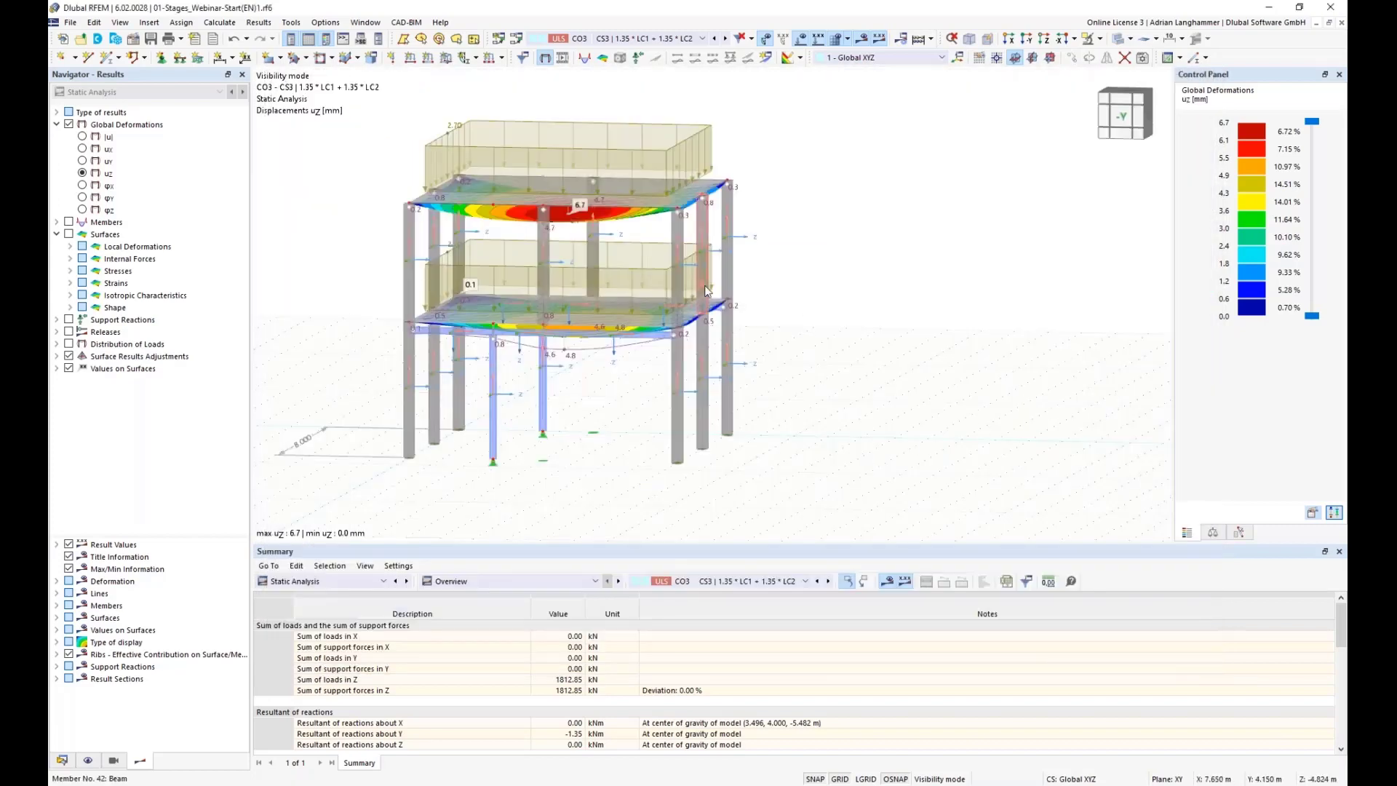
Step: Open the Steel Design ultimate configuration 1 - Default for editing
middle_click_drag(280, 294, 399, 293)
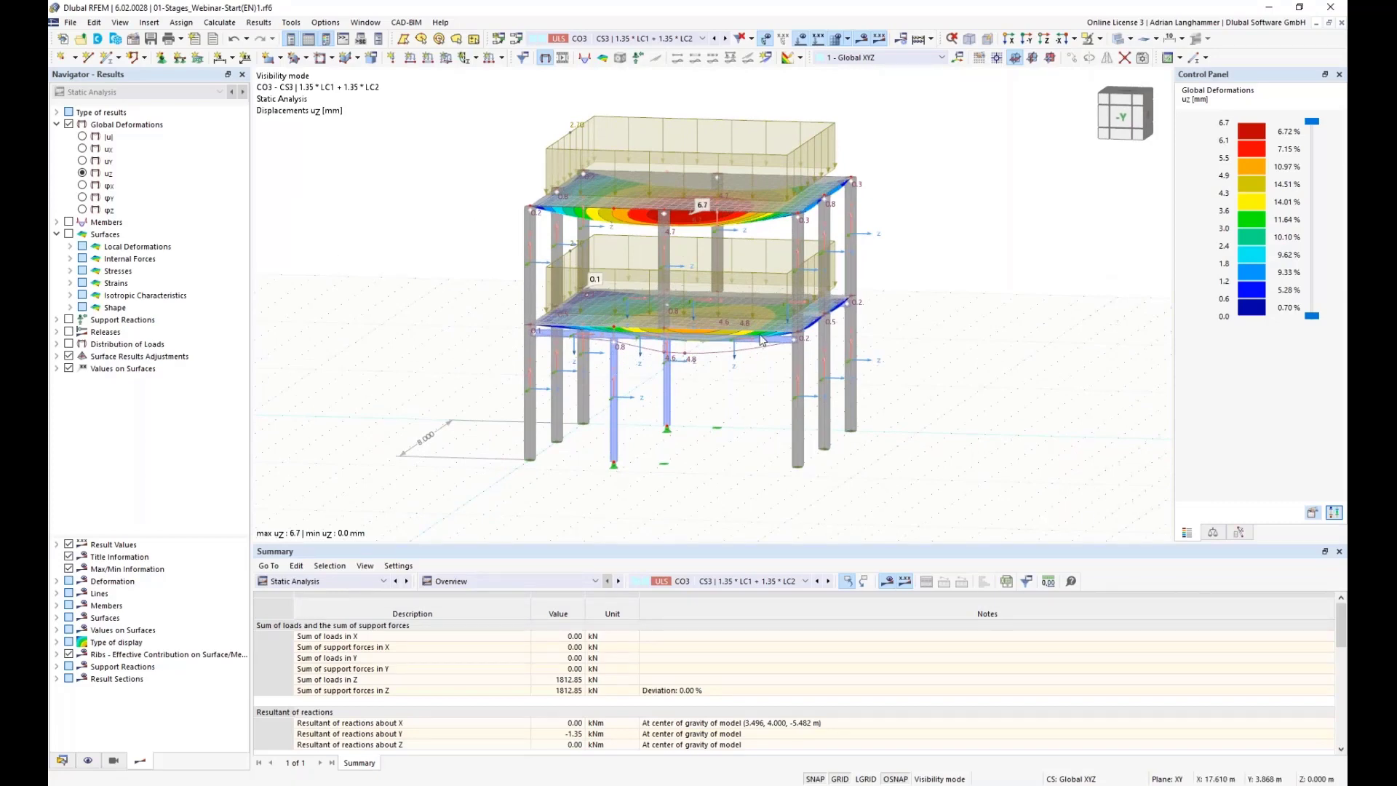
scroll(395, 262, "up", 1)
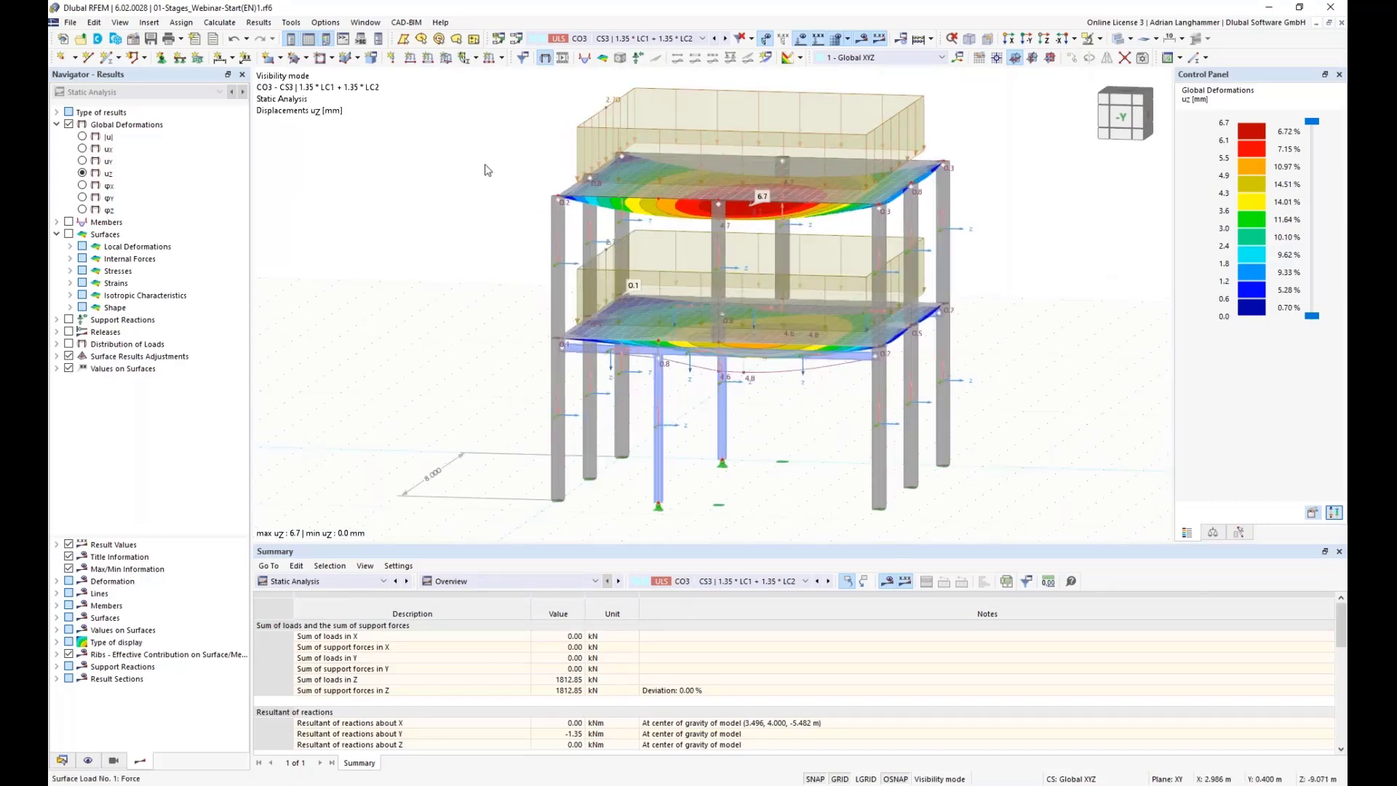
scroll(369, 203, "down", 1)
left_click(64, 761)
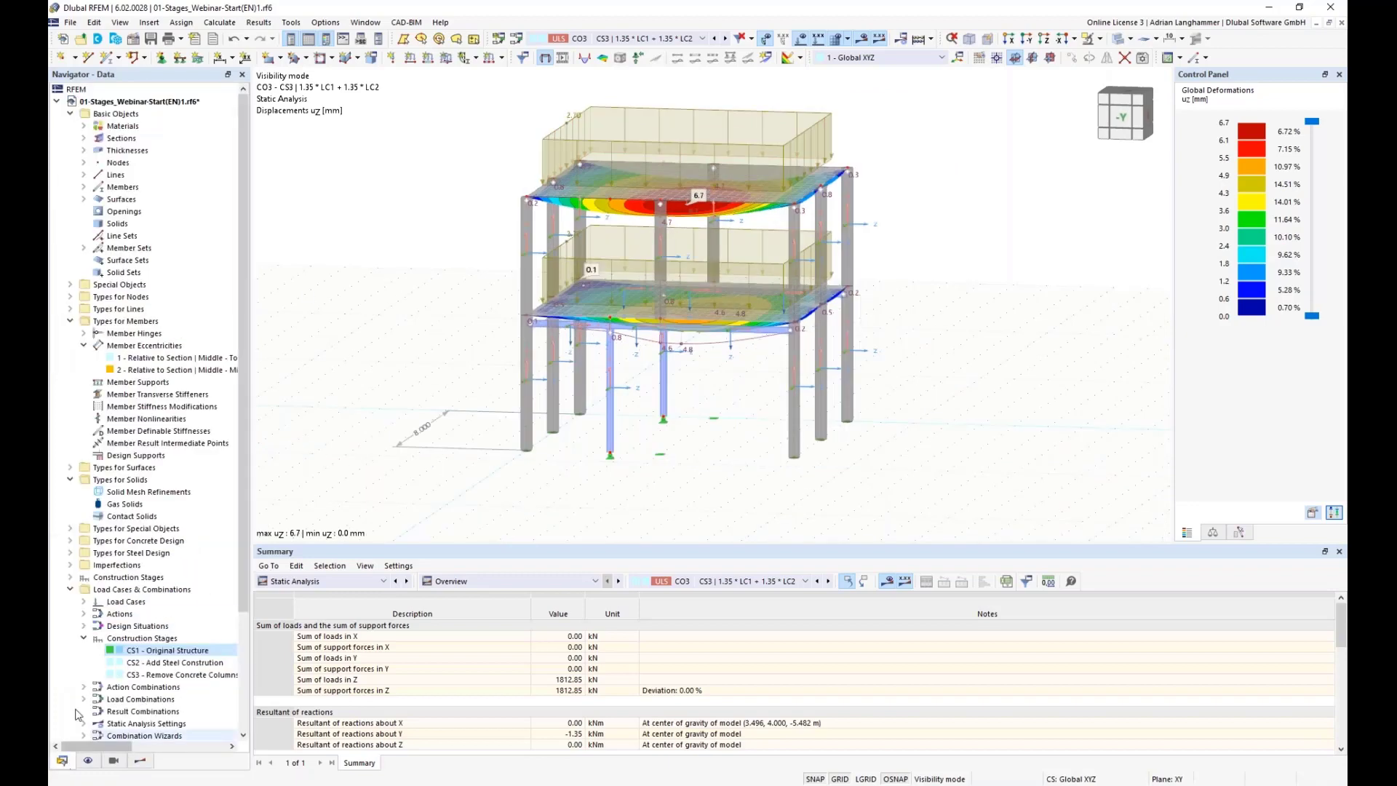
scroll(85, 604, "down", 4)
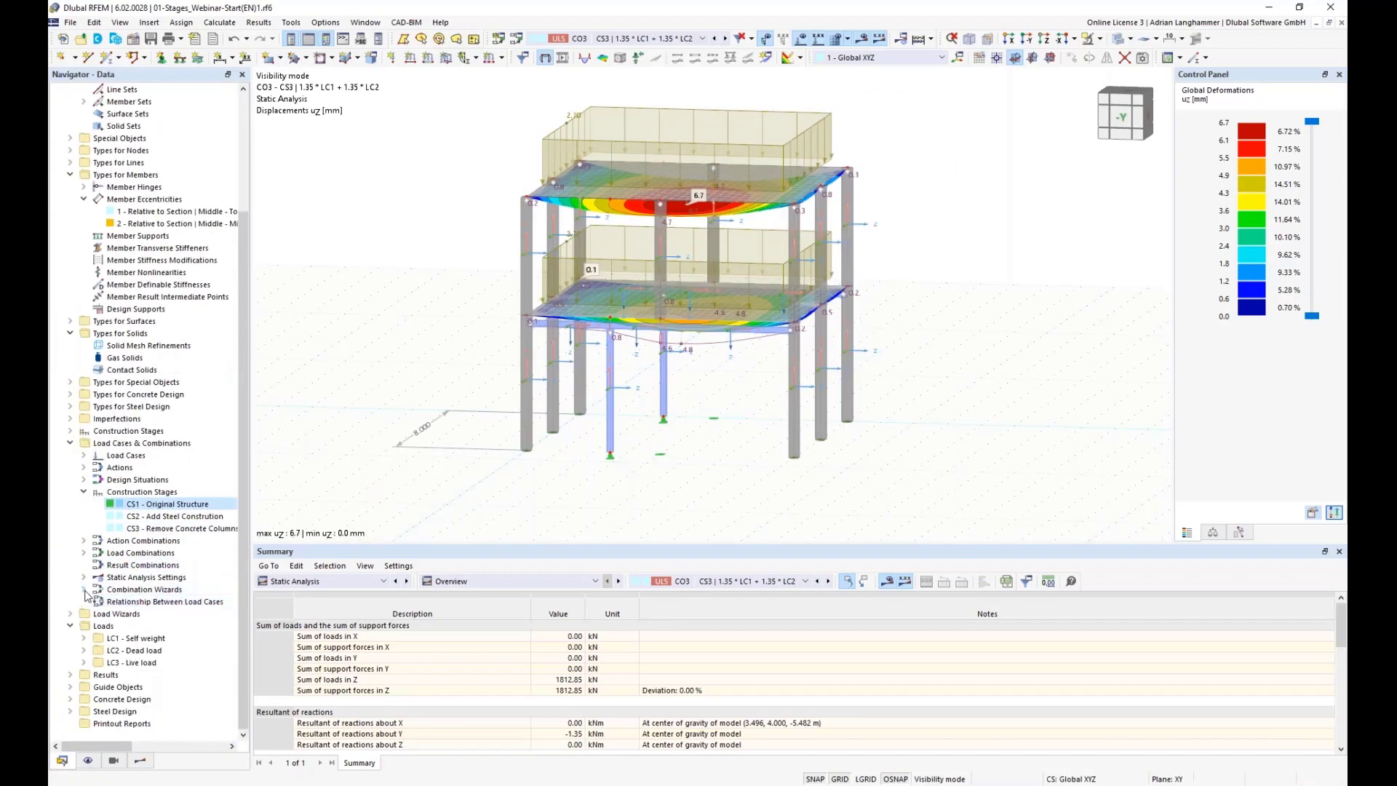
left_click(71, 712)
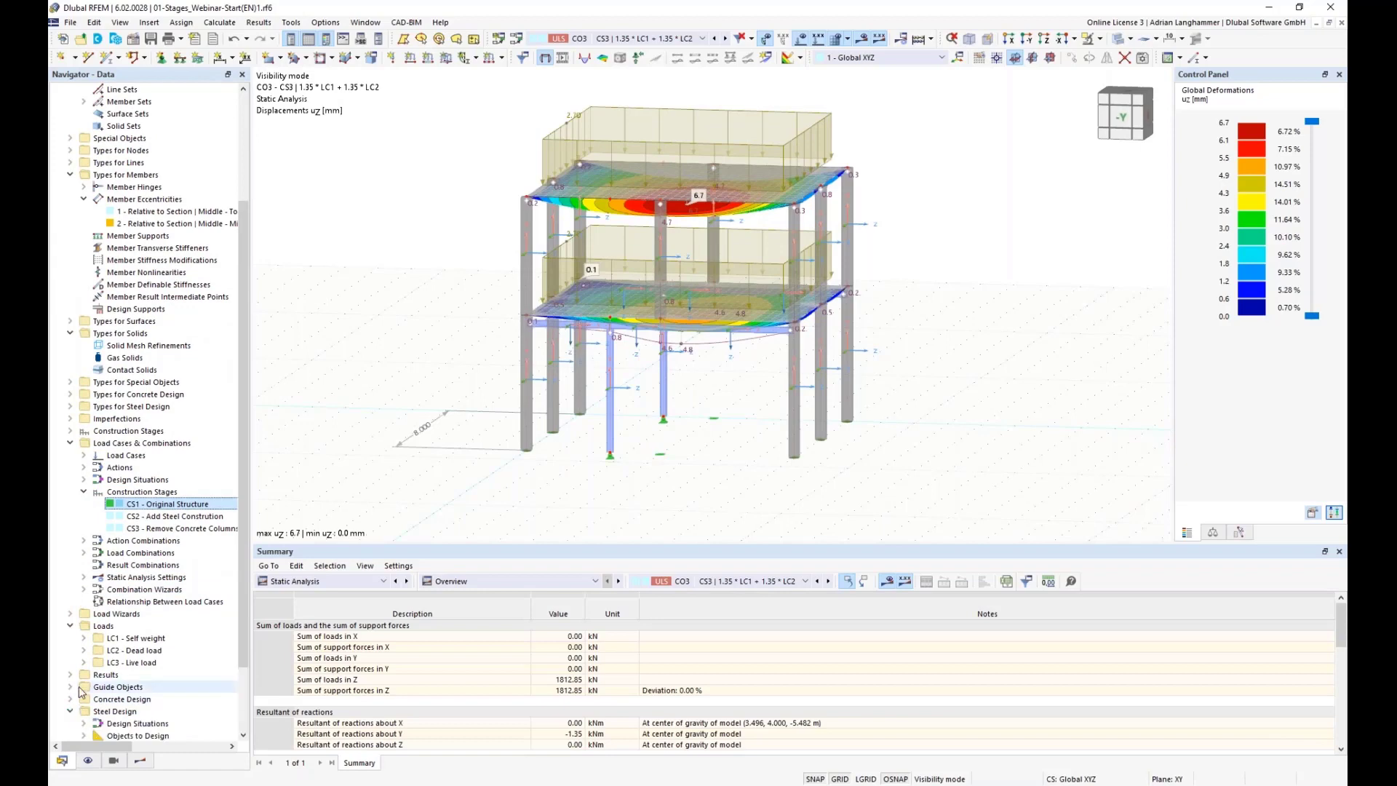
scroll(80, 691, "down", 3)
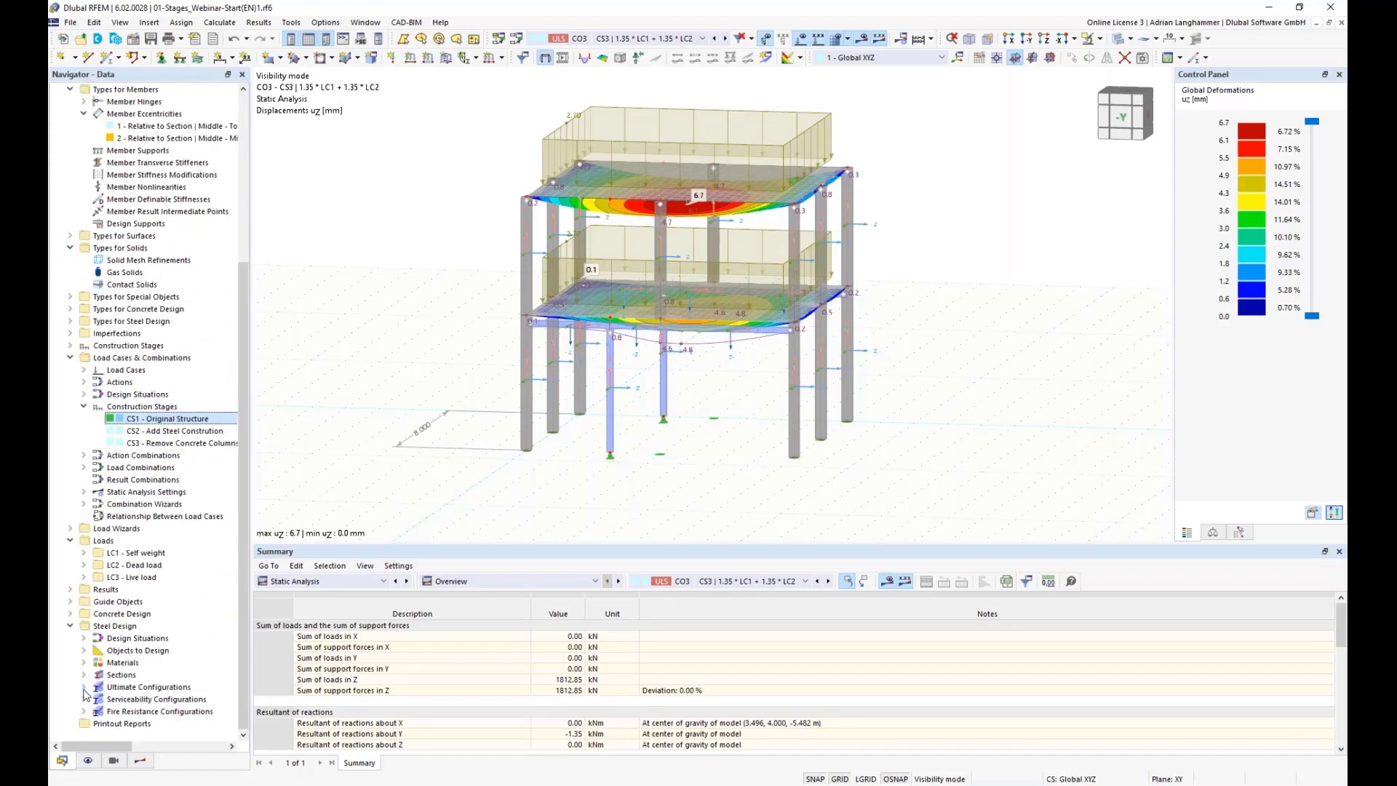
left_click(83, 687)
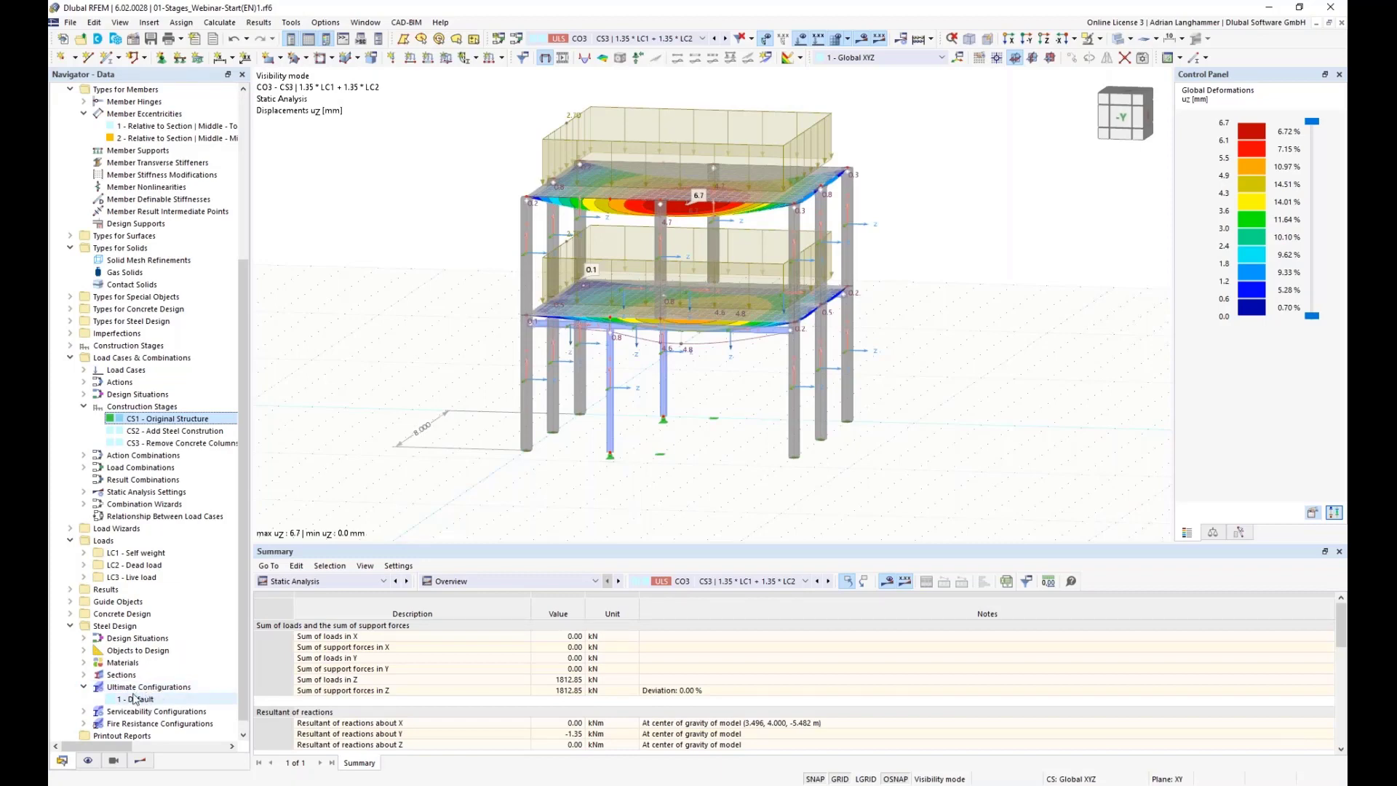
right_click(143, 689)
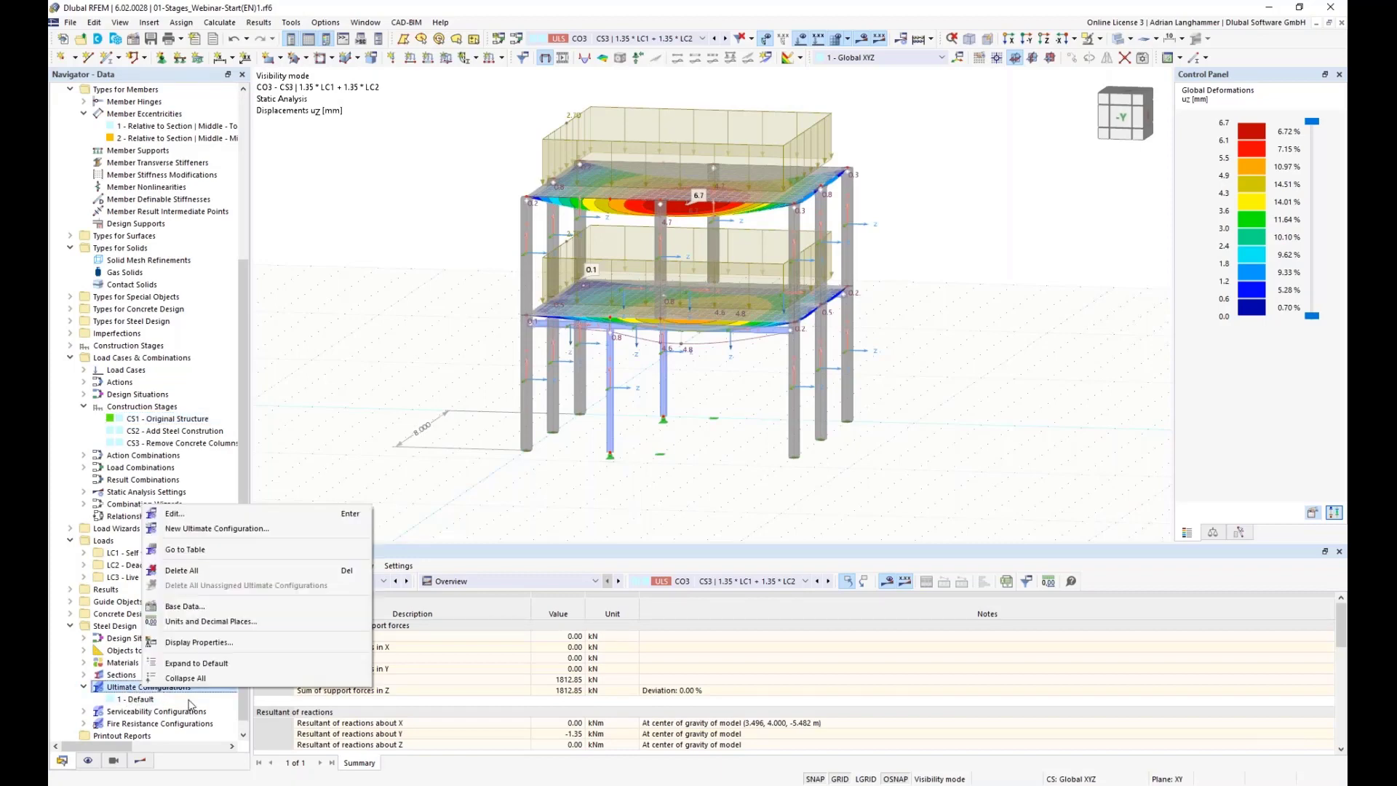
left_click(203, 516)
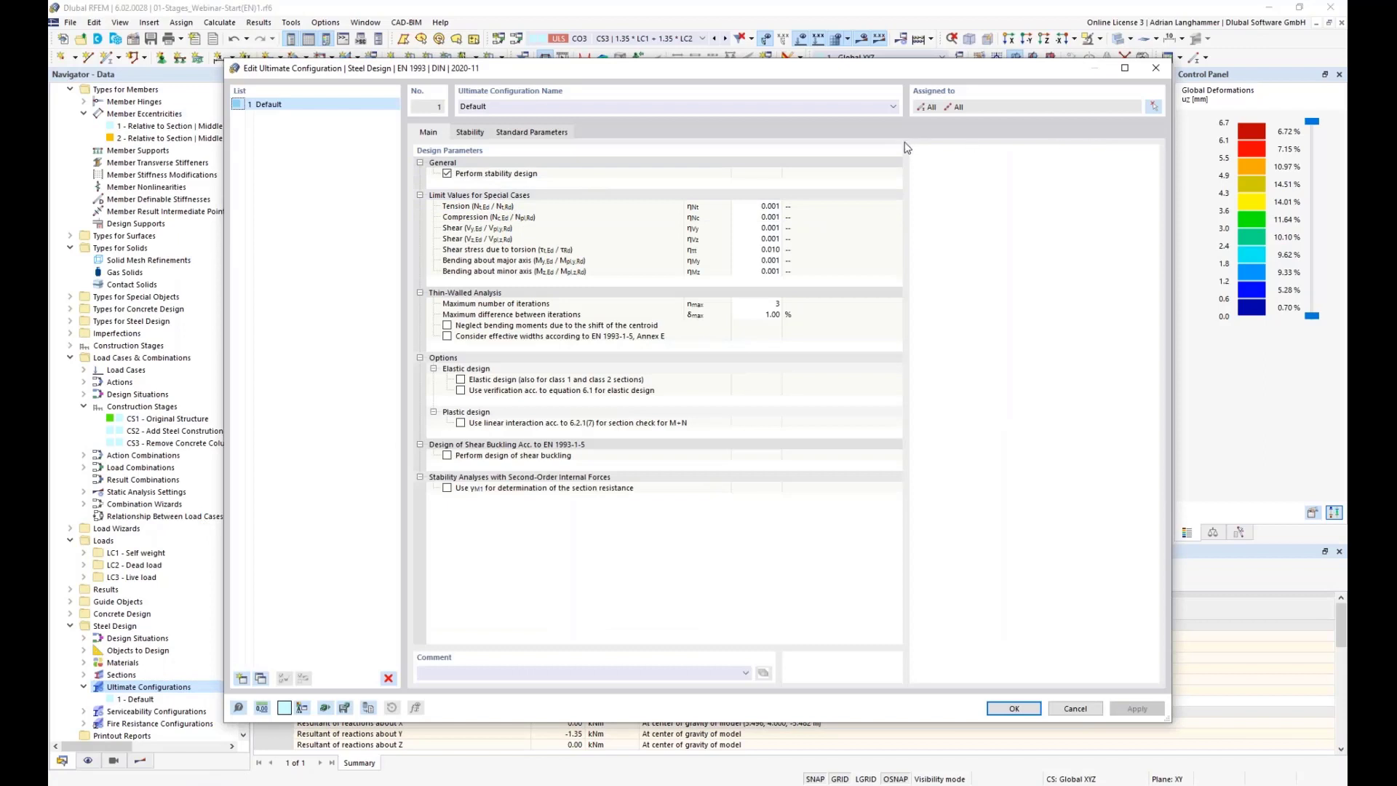
left_click_drag(462, 66, 467, 54)
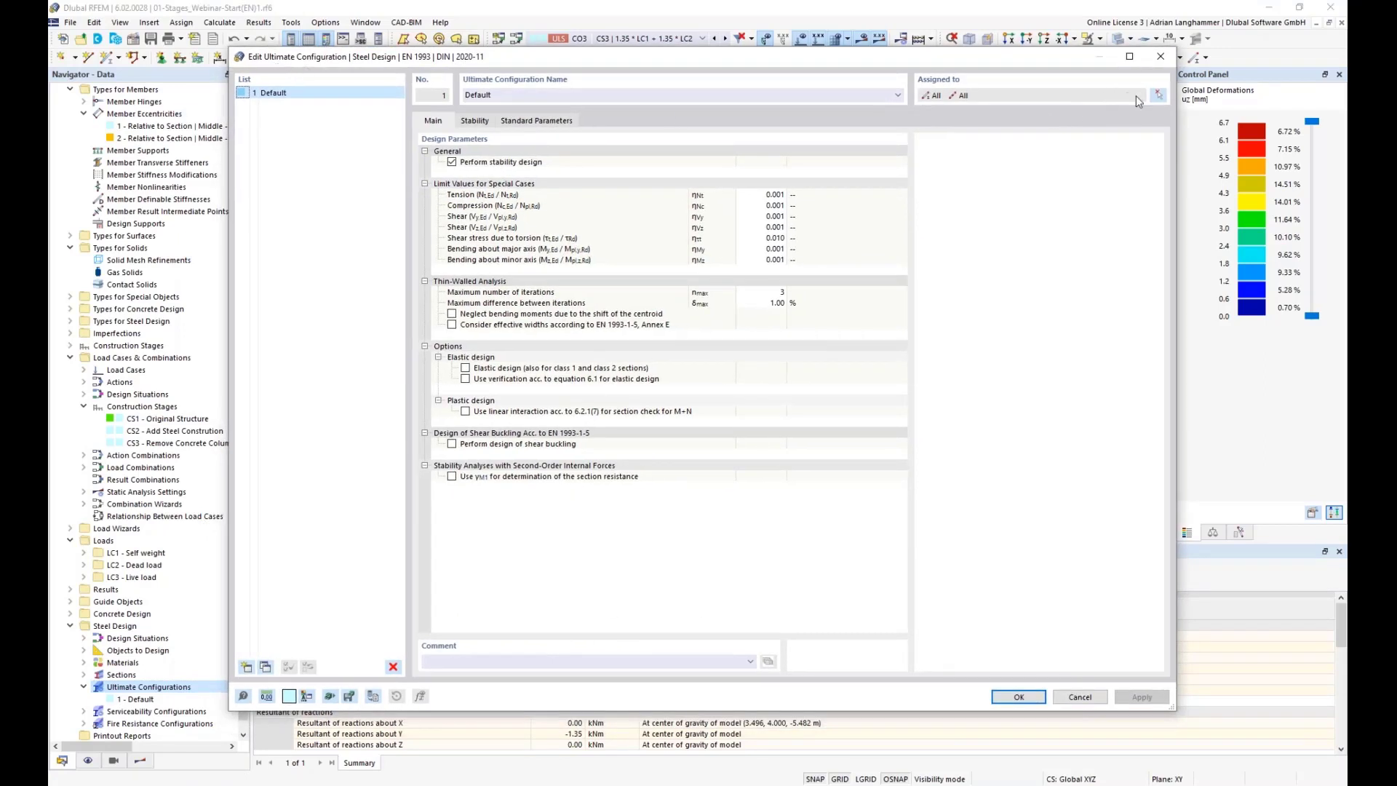
Step: Assign the Default ultimate configuration to members 71-76 only, clearing the member set assignment
left_click(1156, 97)
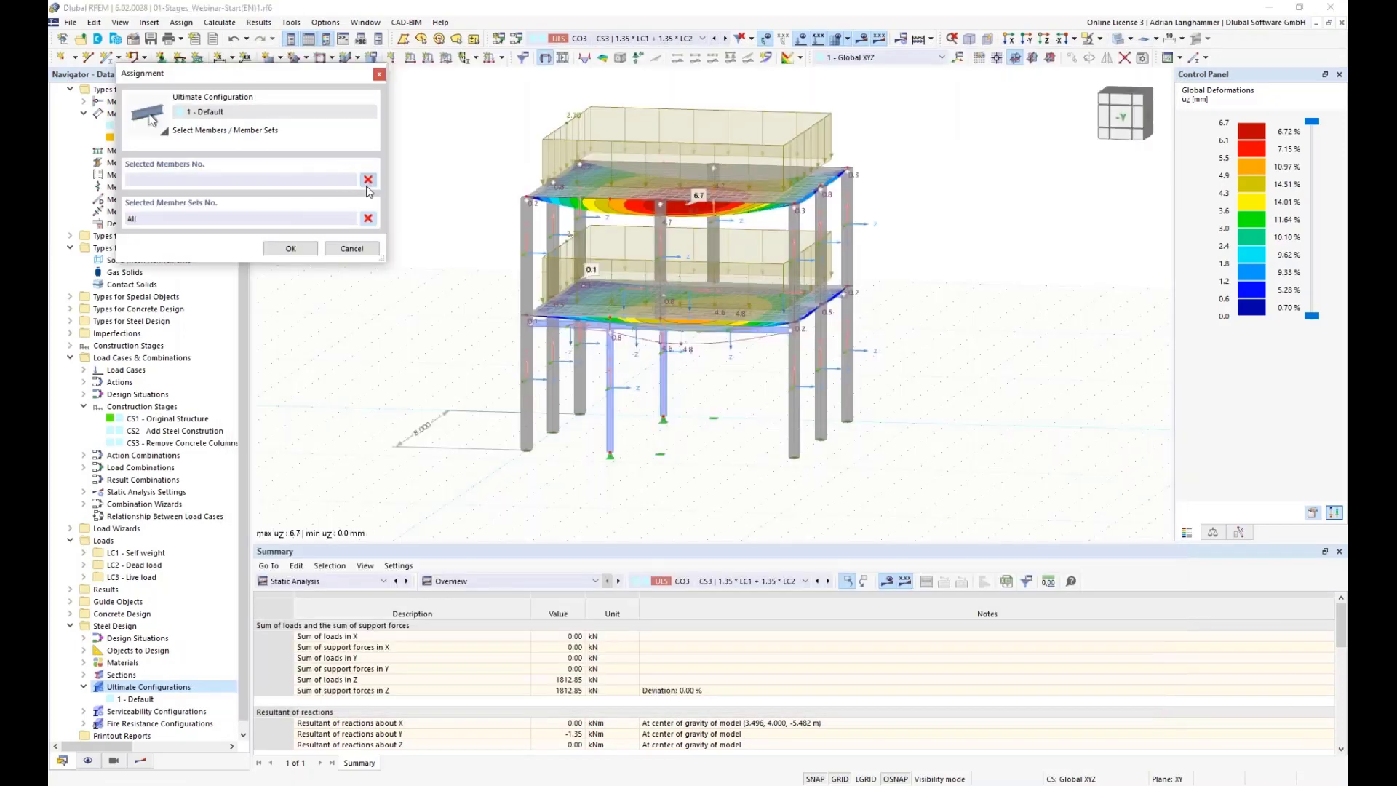
left_click(368, 219)
left_click(861, 40)
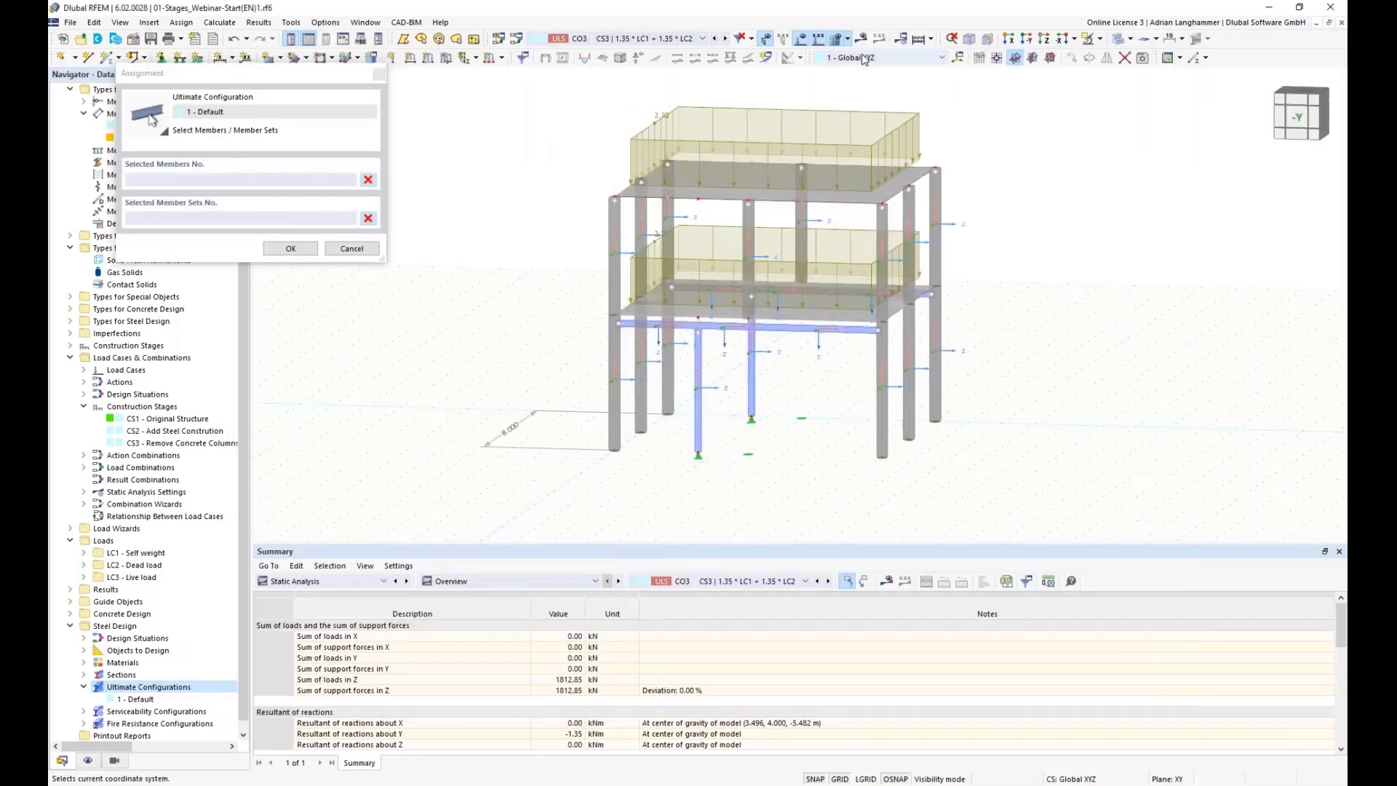
left_click(698, 288)
left_click(819, 295)
left_click(828, 293)
mouse_move(814, 368)
middle_mouse_down("ctrl")
mouse_move(792, 393)
mouse_move(806, 379)
middle_mouse_up("ctrl")
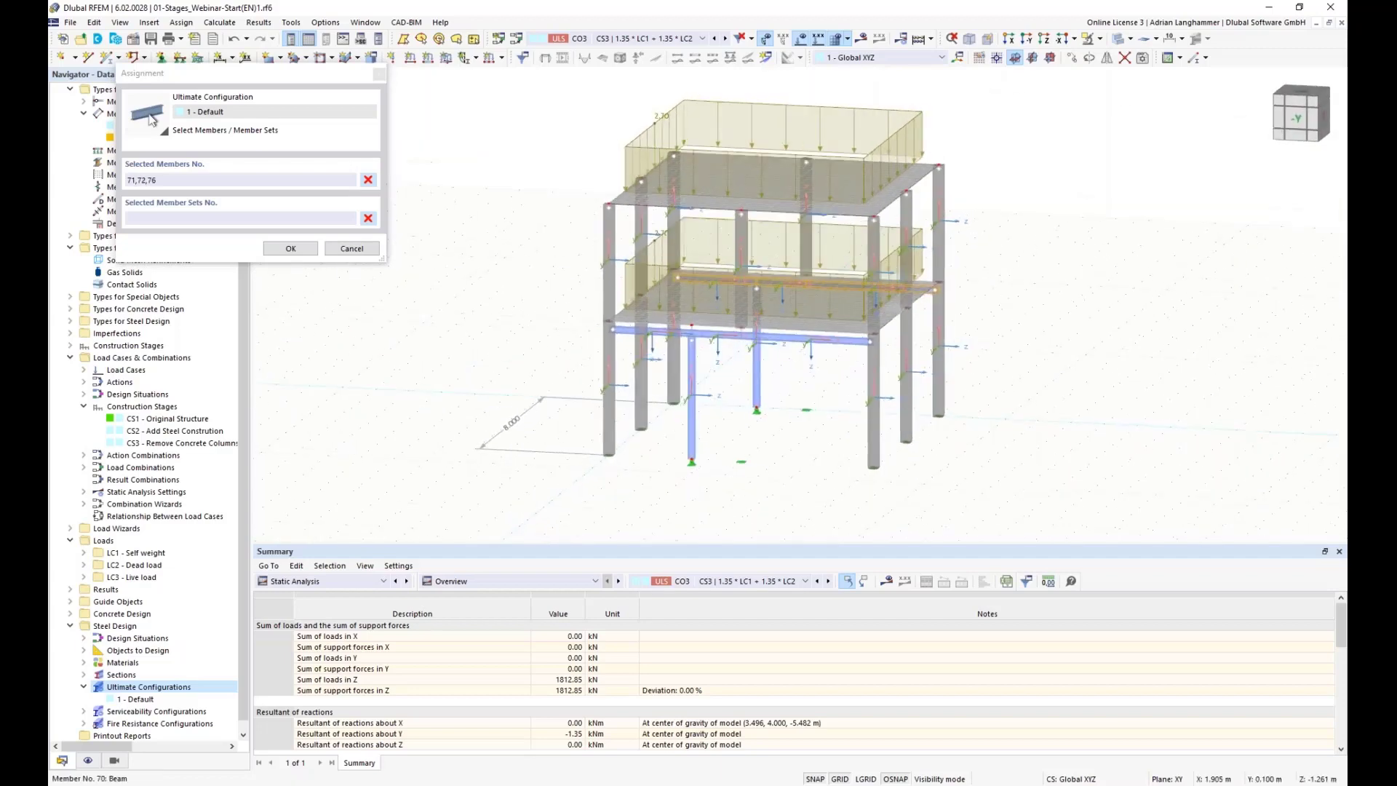
scroll(745, 367, "up", 1)
left_click(718, 331)
left_click(753, 332)
left_click(611, 320)
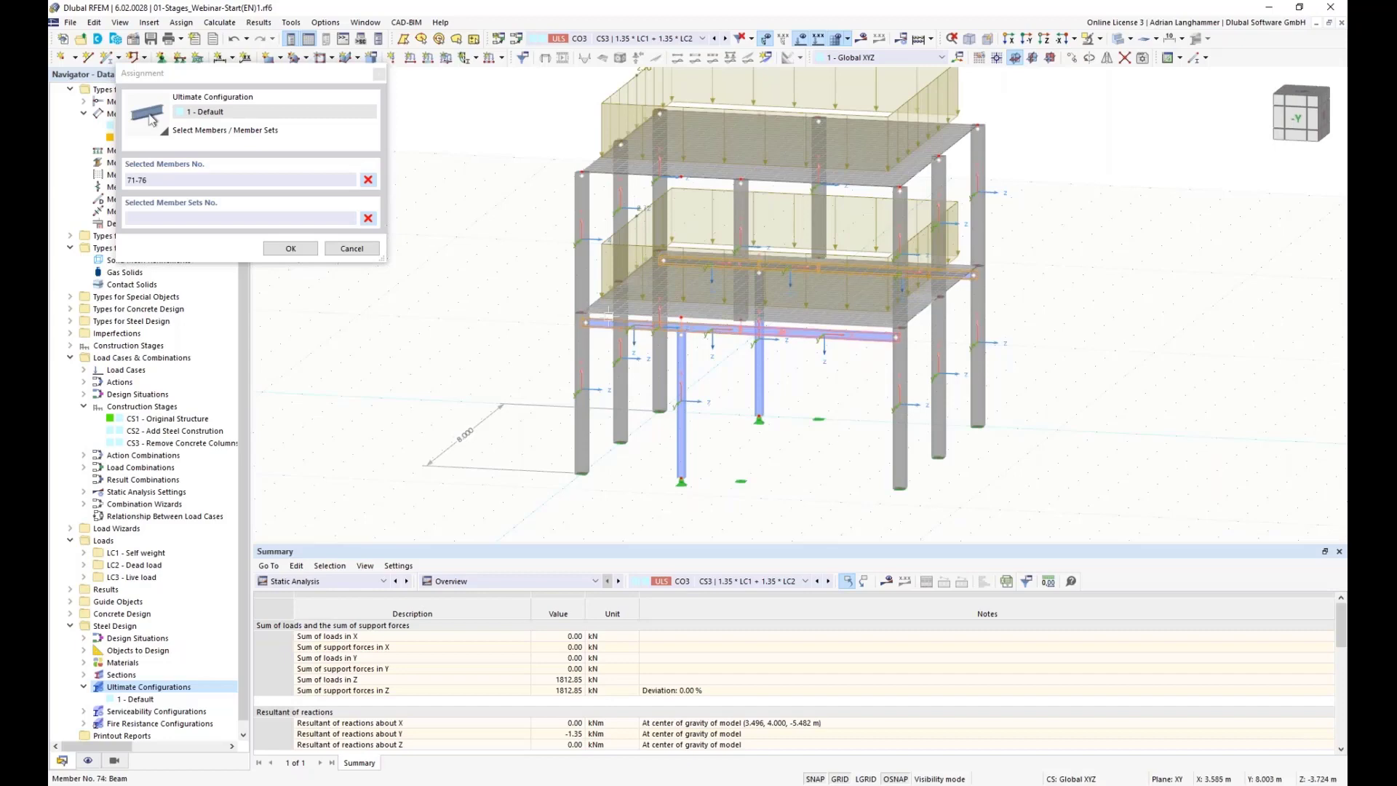
left_click(291, 248)
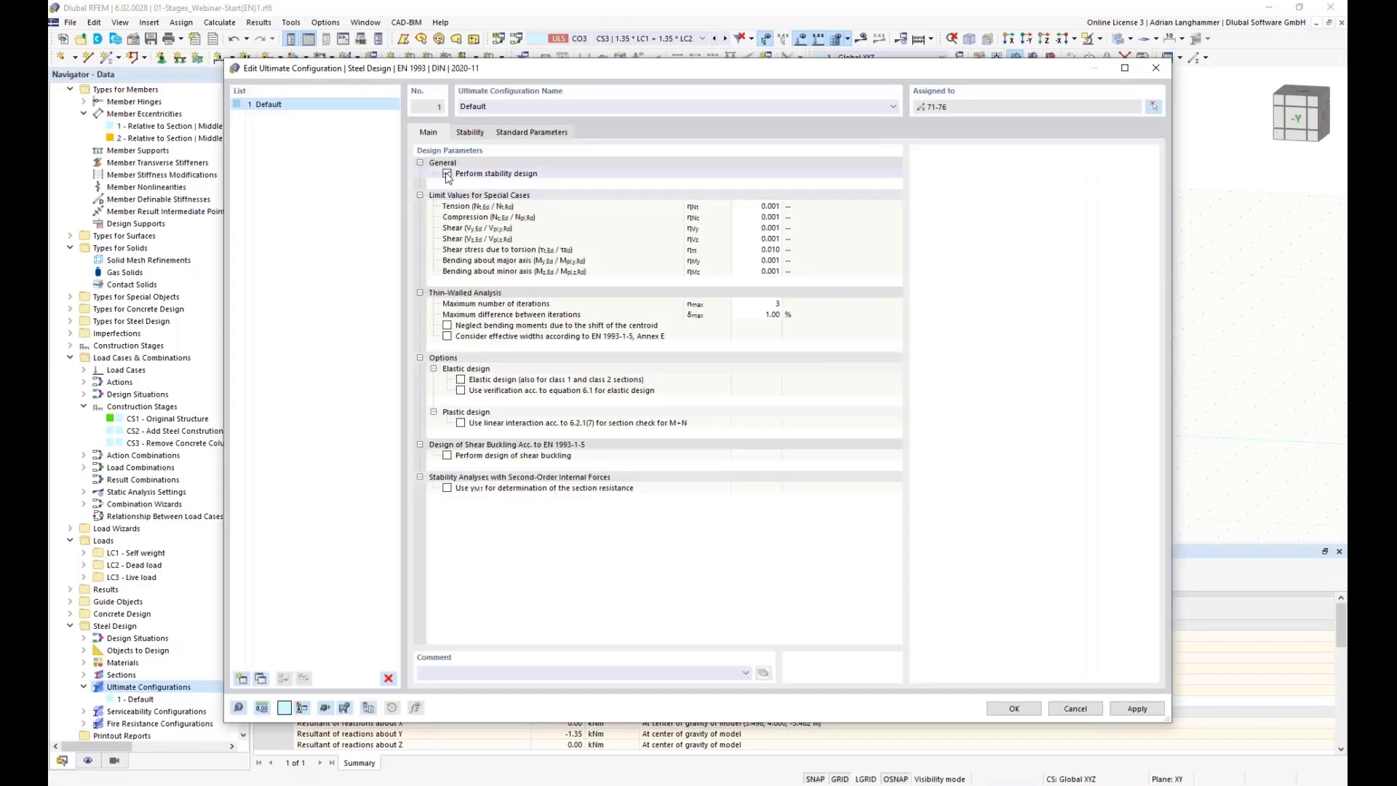
Step: Turn off stability design in the Default ultimate configuration and add a second configuration assigned to members 69 and 70
left_click(447, 174)
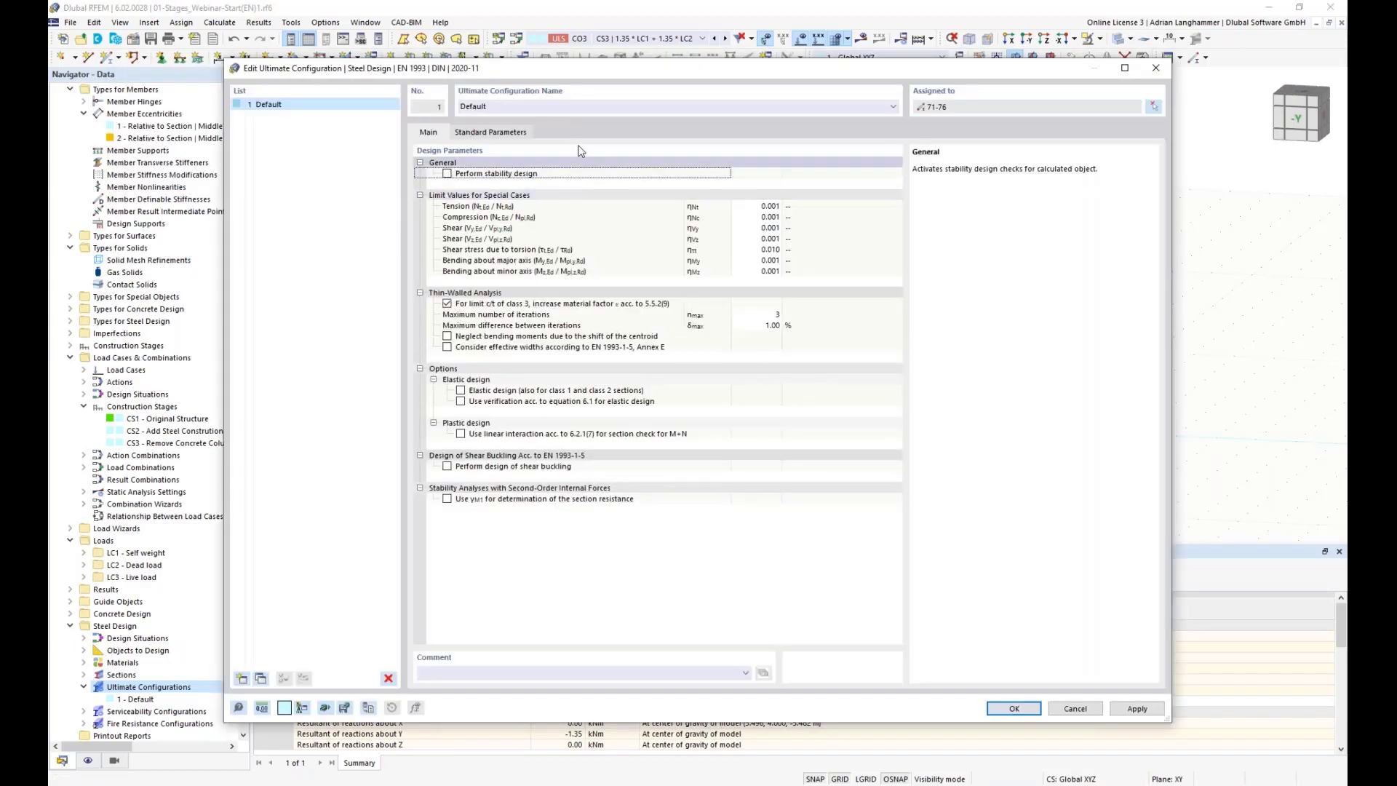
left_click(242, 678)
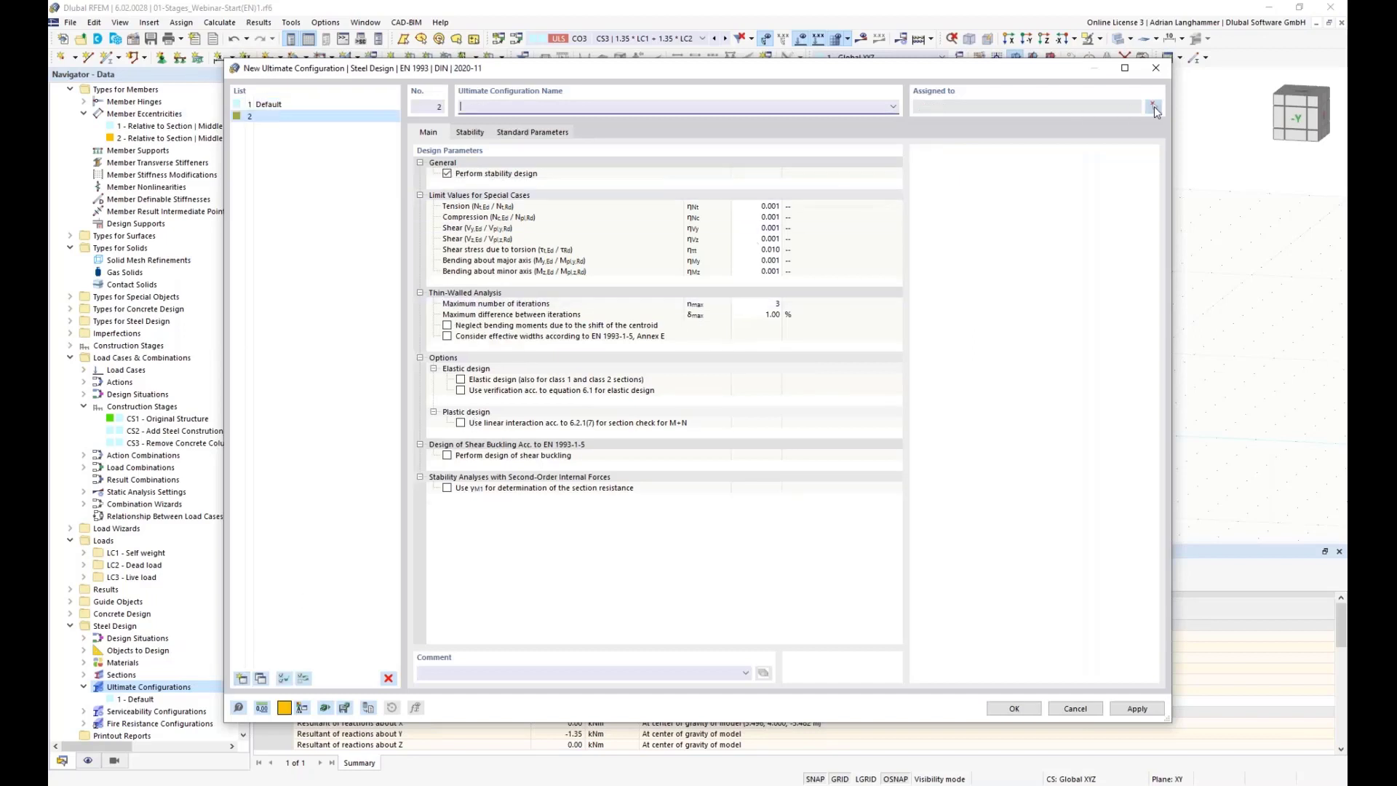
left_click(1156, 109)
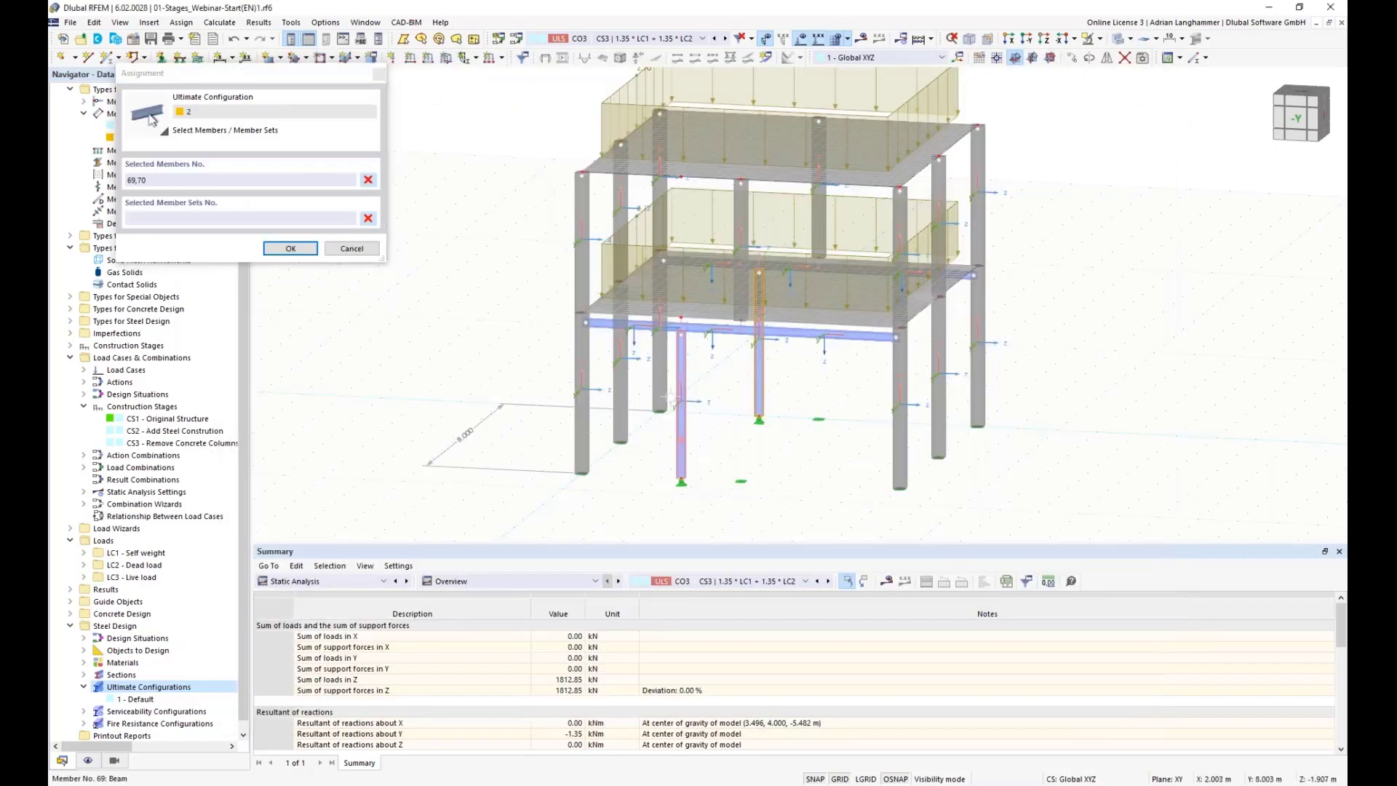
left_click(290, 248)
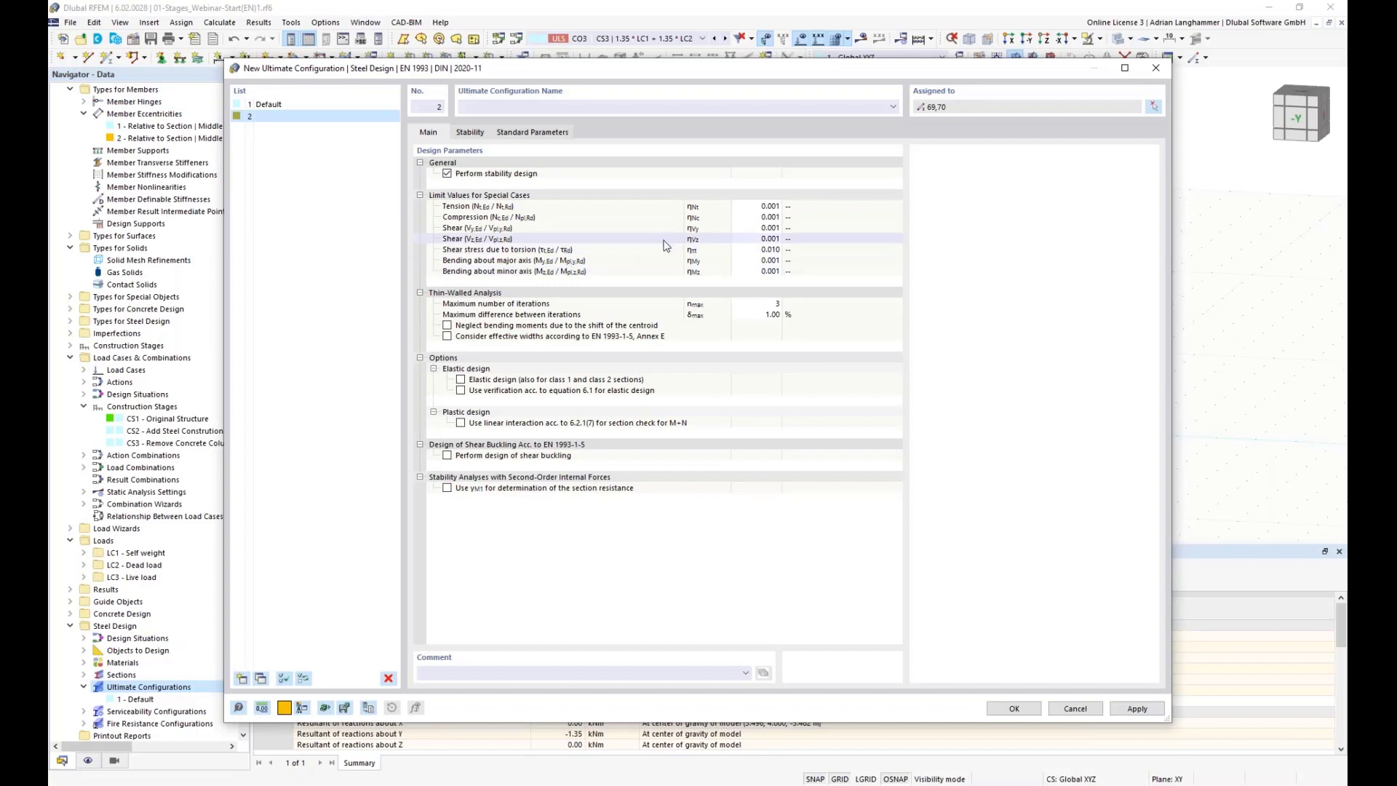
Step: Rename the ultimate configurations to Girders and Columns and confirm the dialog
left_click(320, 105)
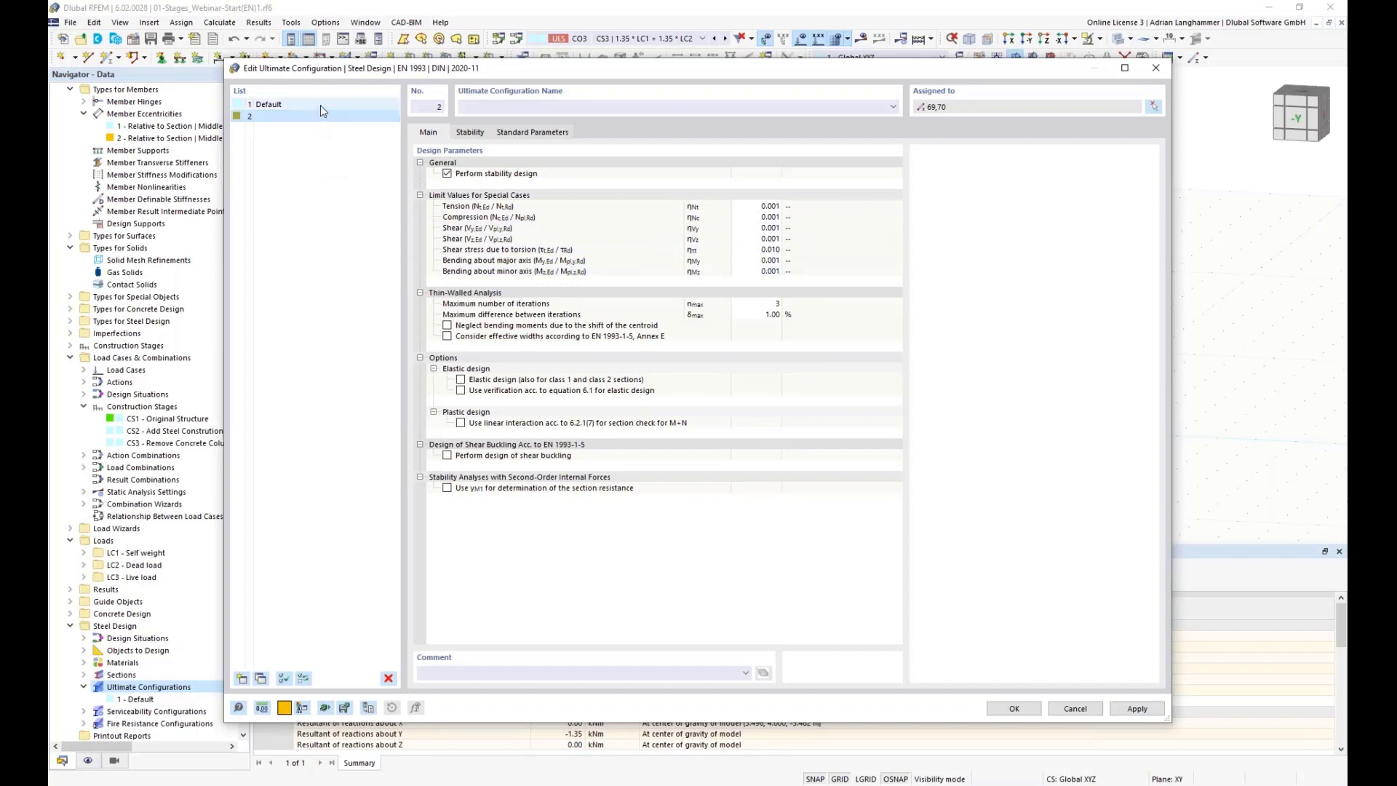
type("Girders")
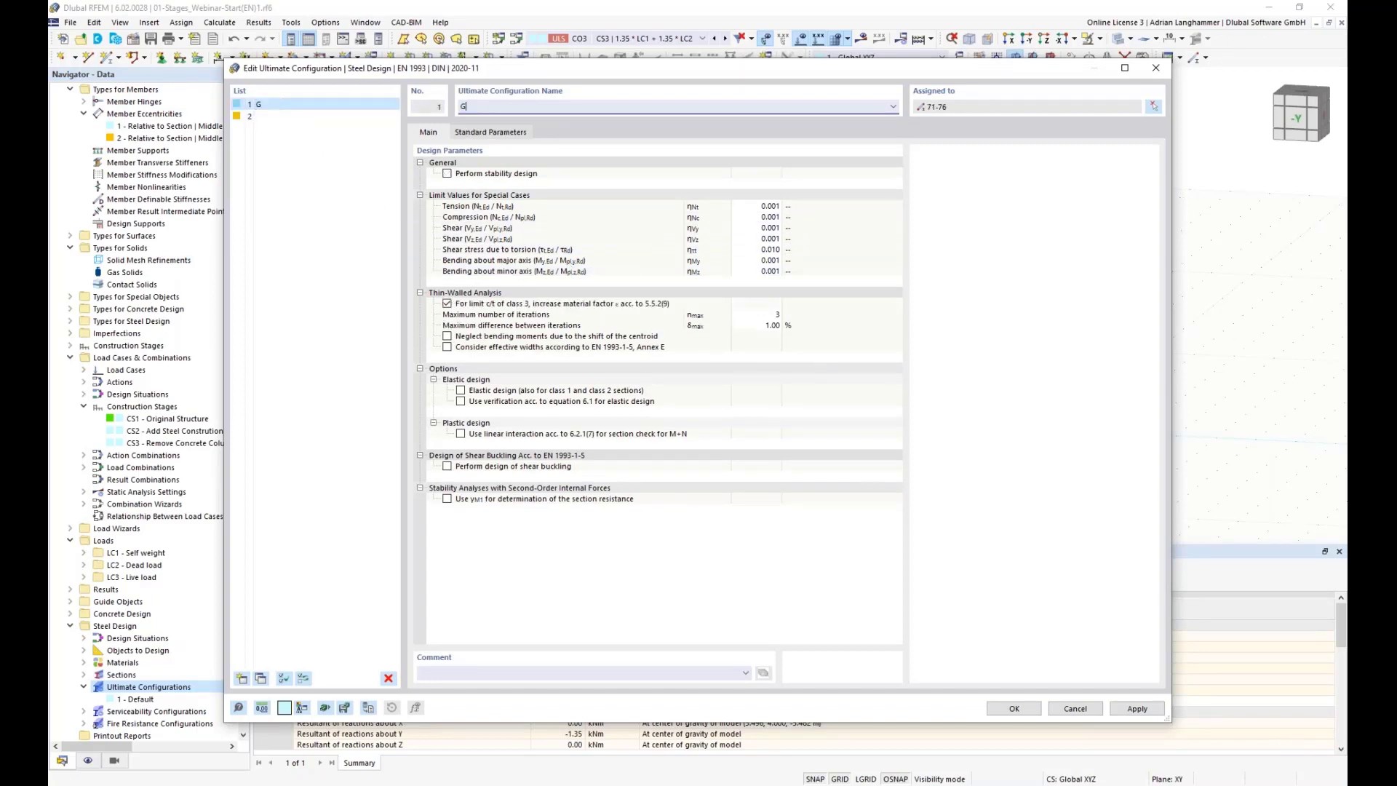
left_click(370, 117)
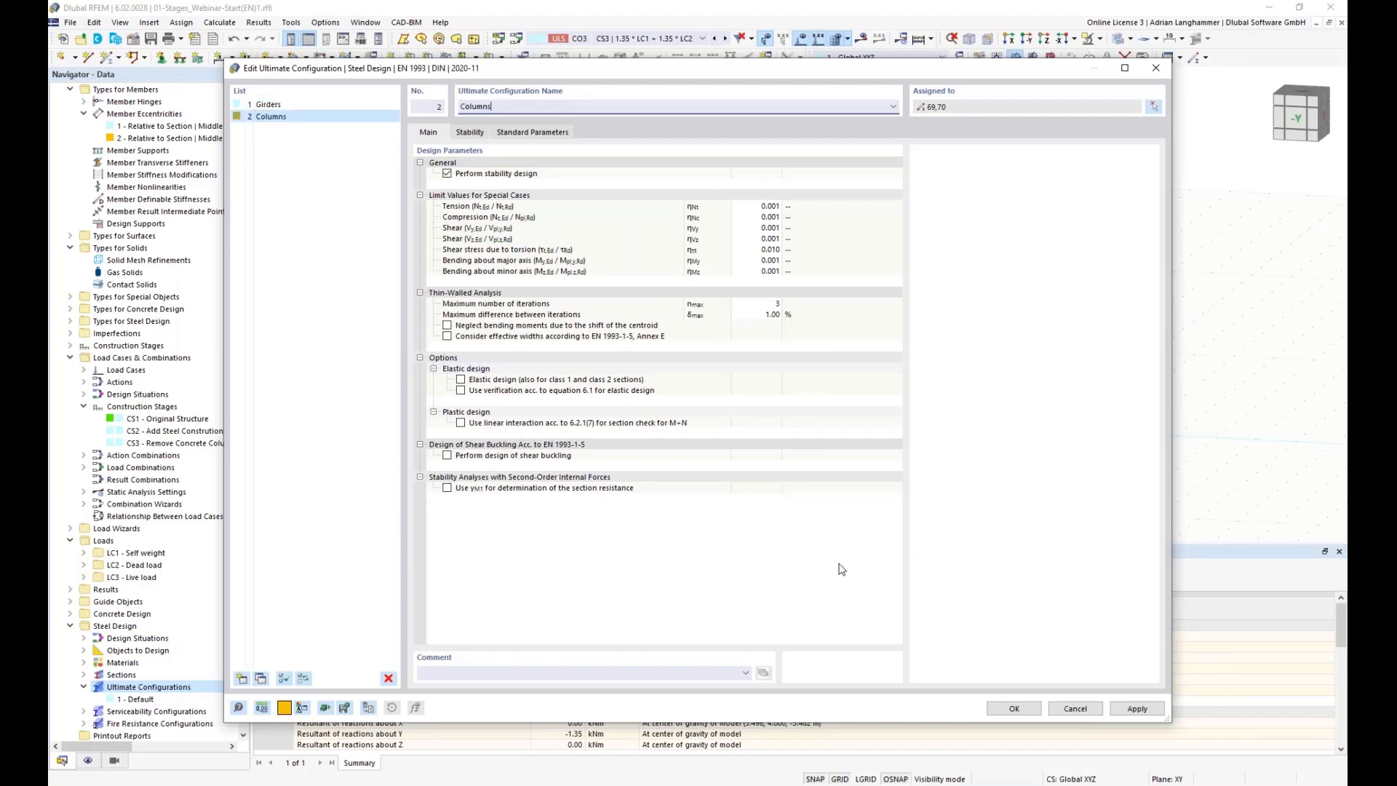
left_click(1008, 708)
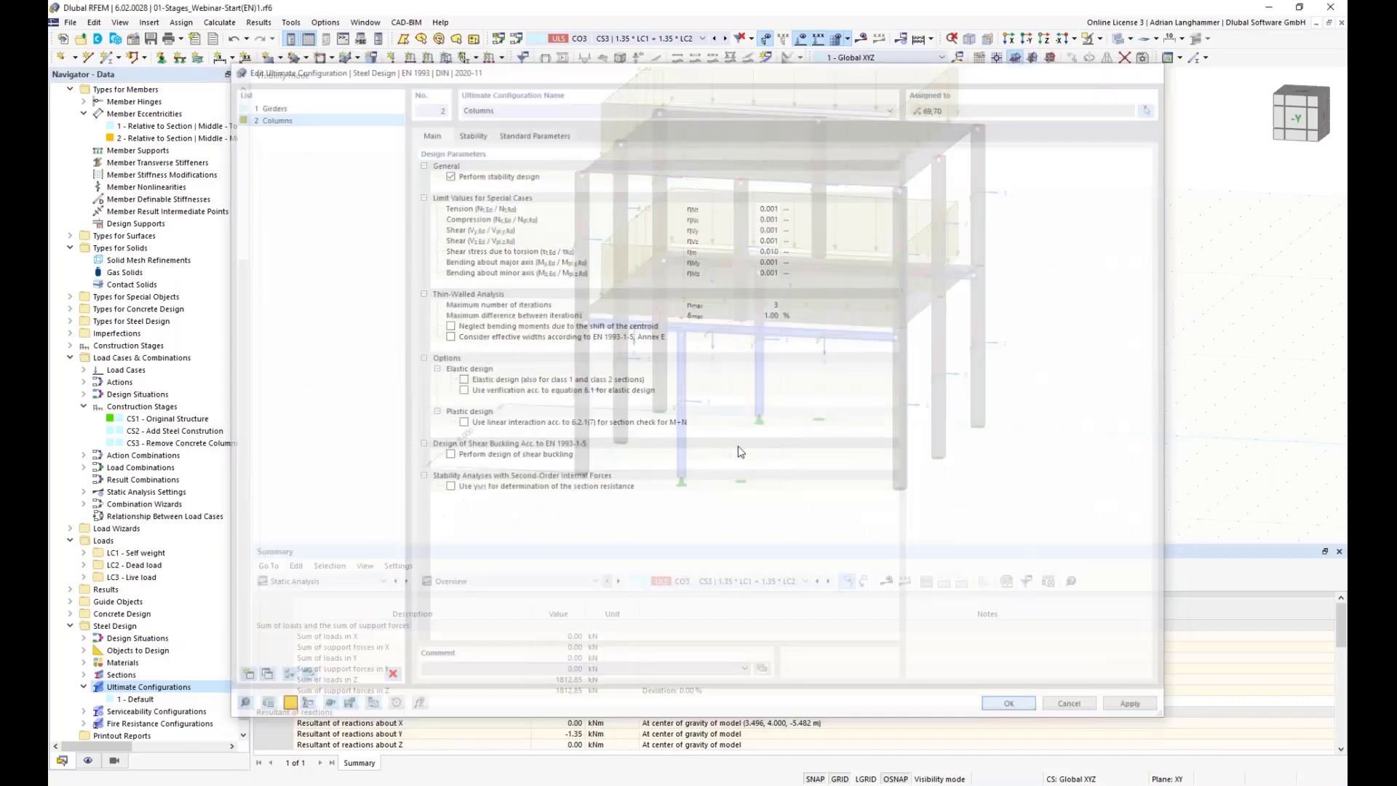
Step: Edit members 69 and 70 and assign them a new Standard effective lengths design type
middle_click_drag(637, 472, 521, 455)
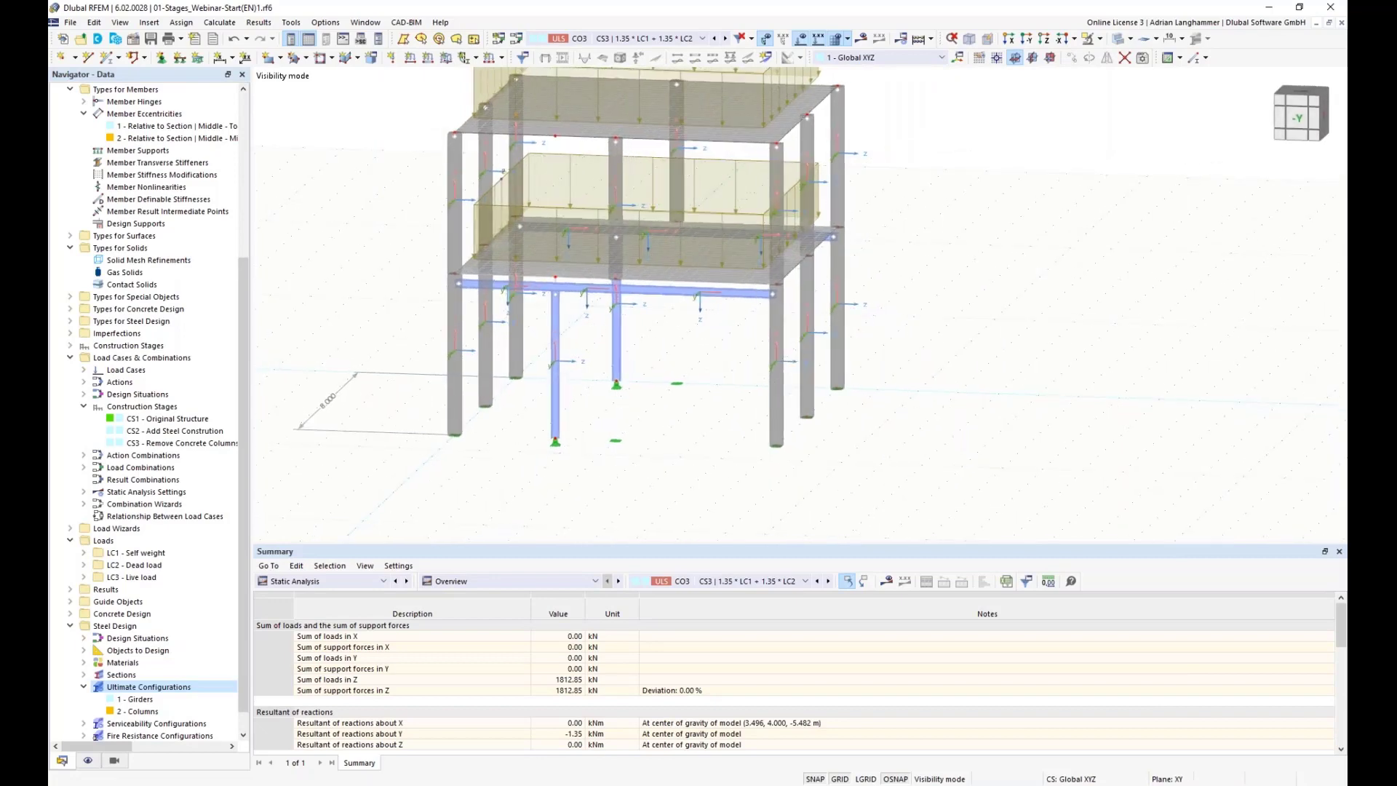
left_click(618, 336)
left_click(551, 394, "ctrl")
right_click(551, 394)
mouse_move(722, 440)
left_click(866, 442)
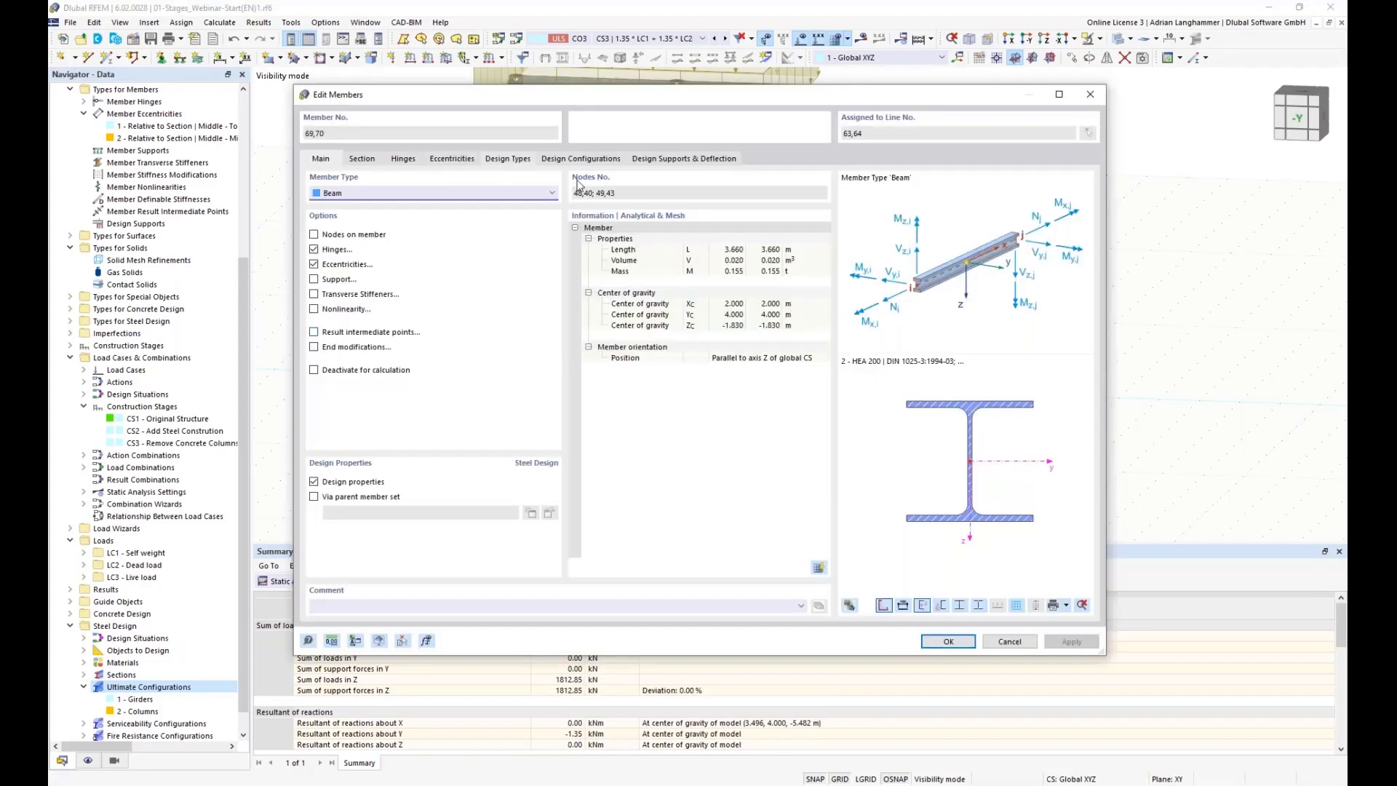
left_click(508, 158)
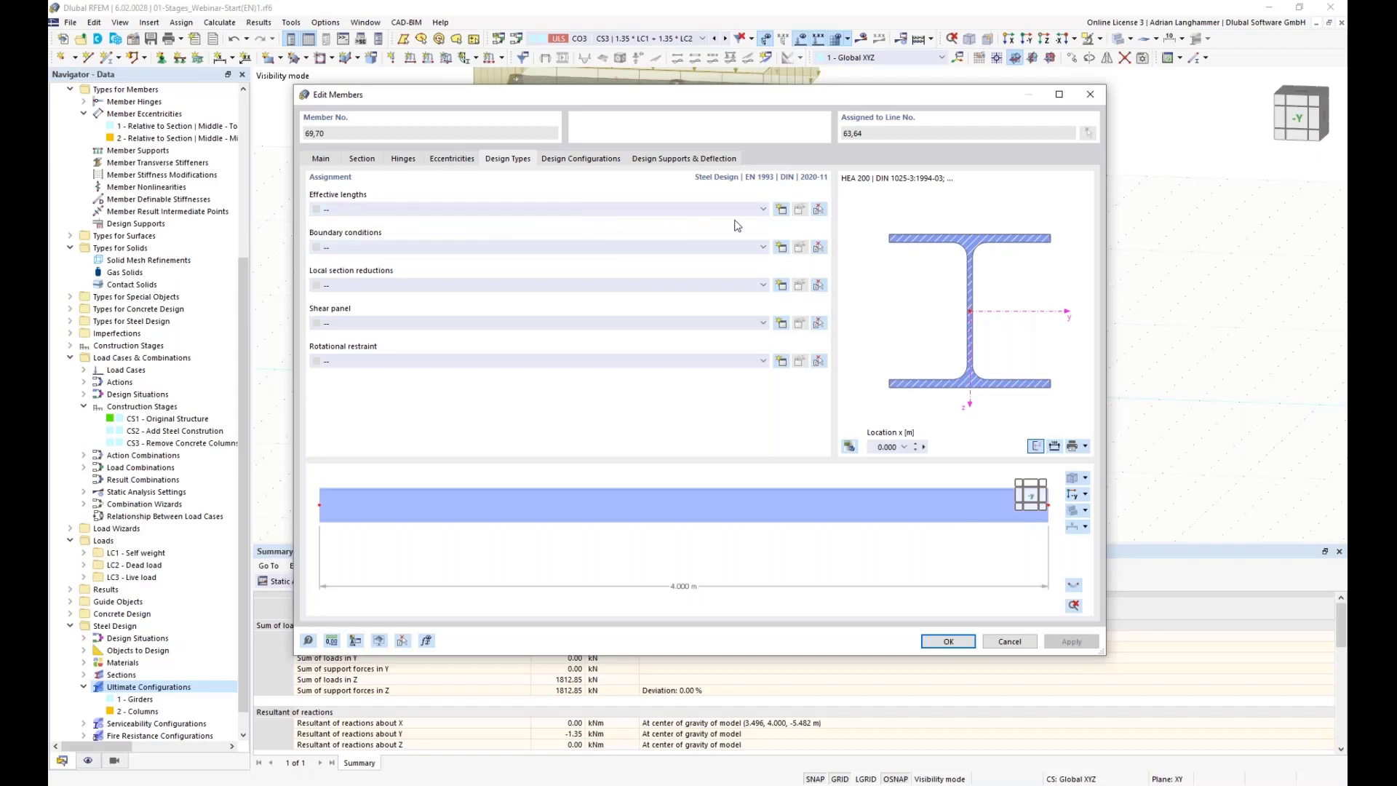
left_click(782, 211)
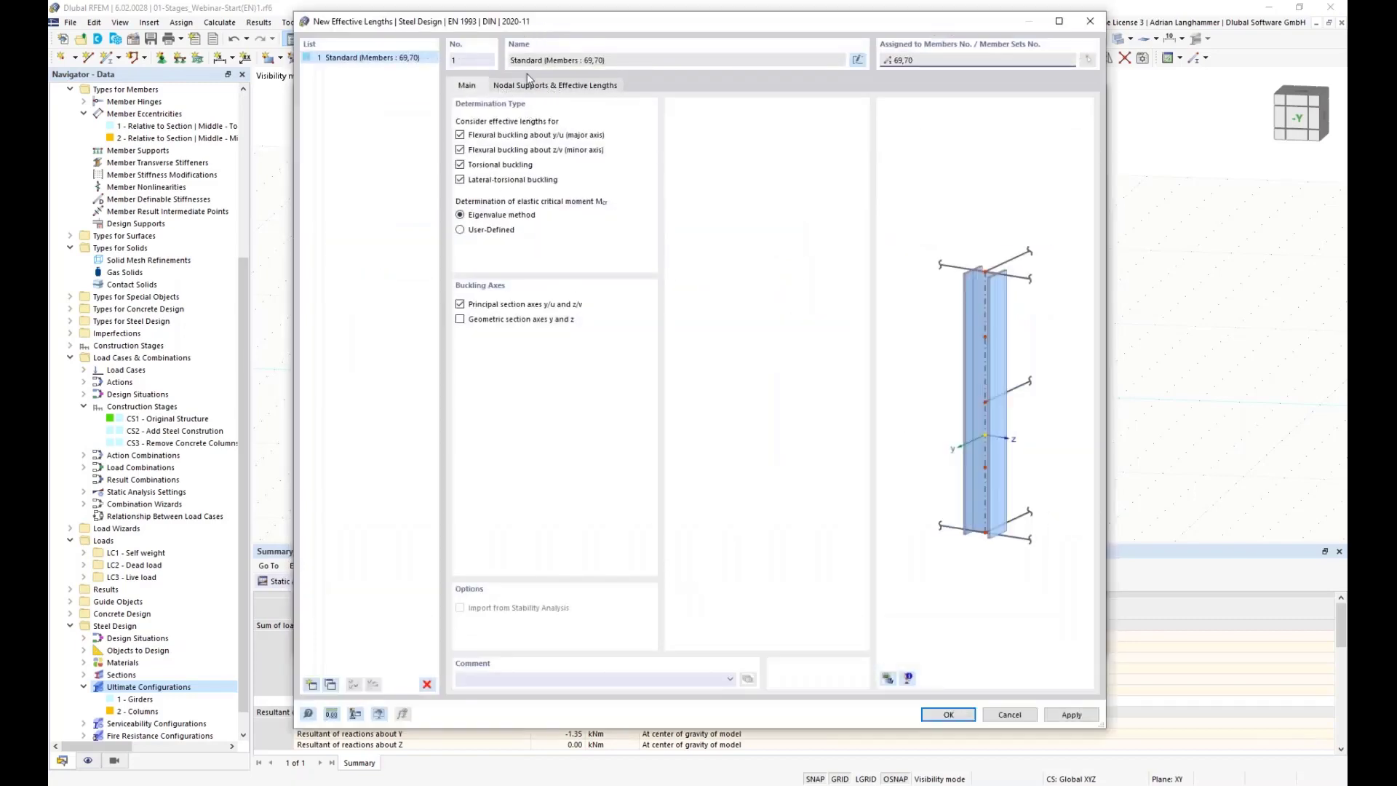
left_click(523, 87)
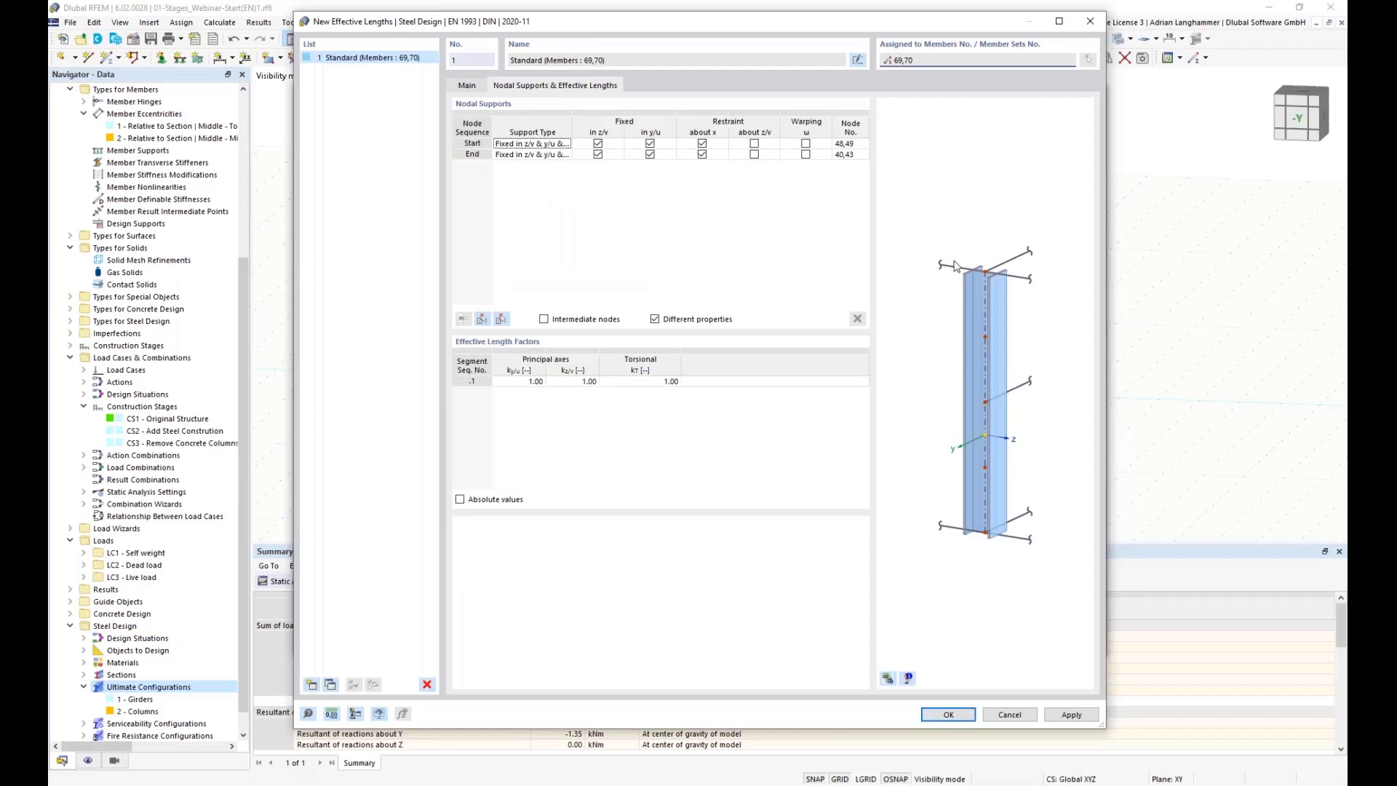
left_click(949, 714)
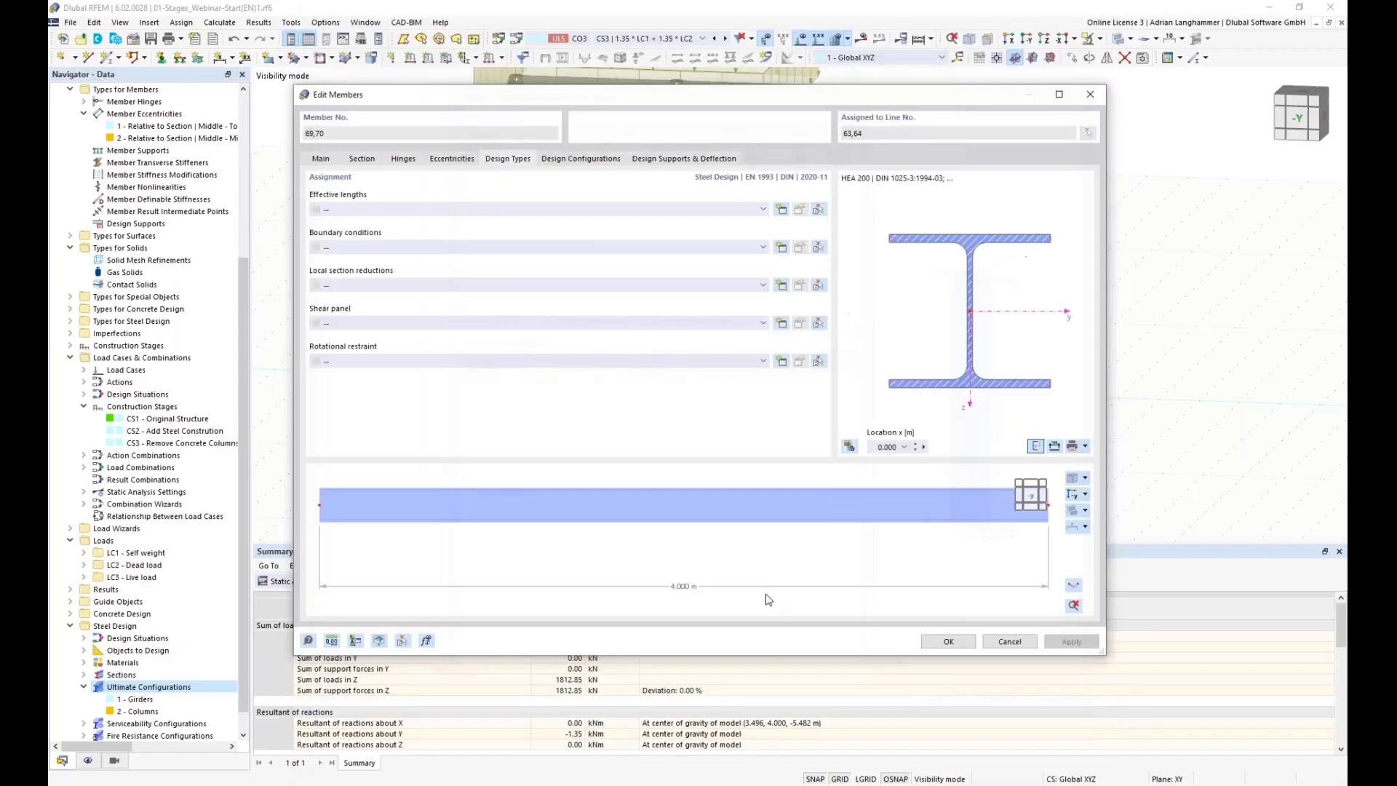
left_click(948, 642)
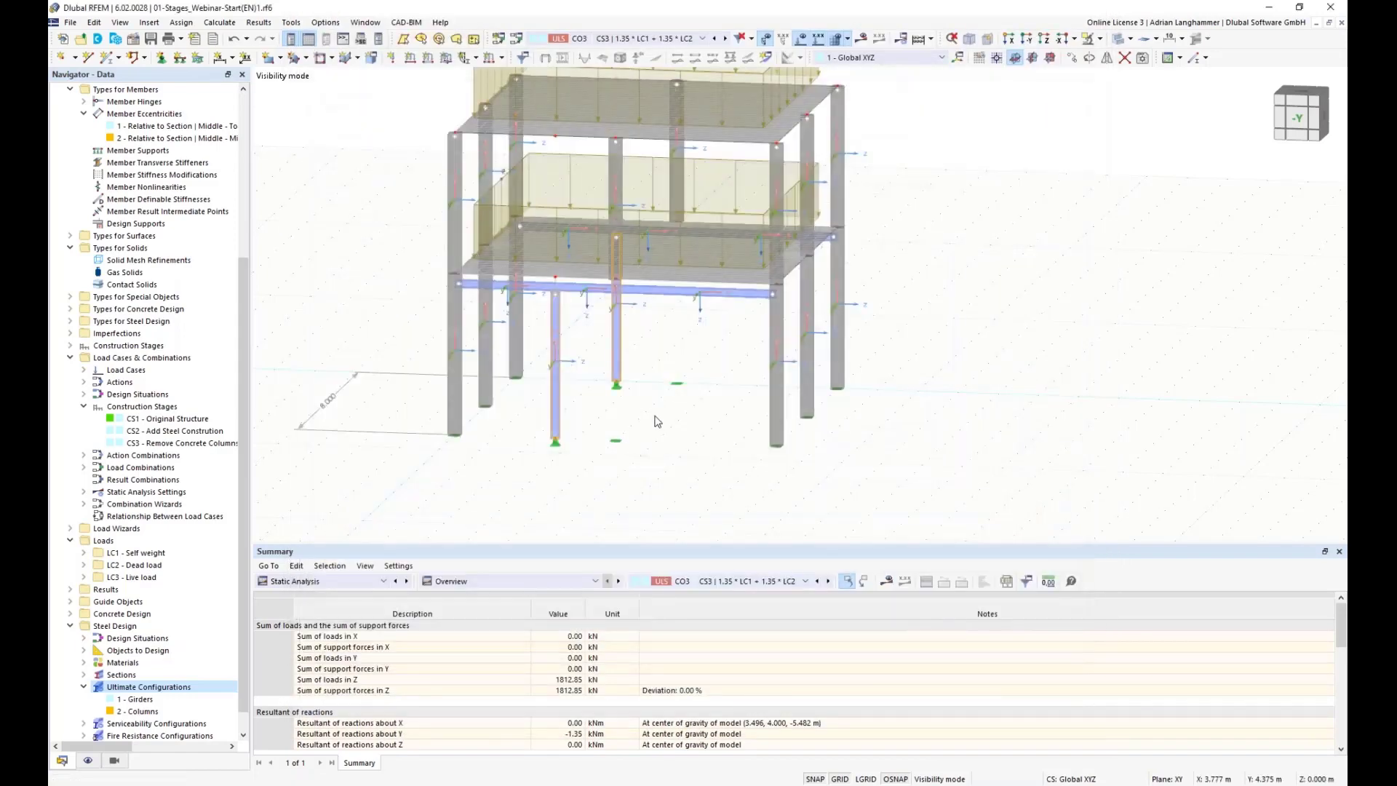
Step: Switch the results table to the Steel Design input data
middle_click_drag(656, 424, 664, 391, "ctrl")
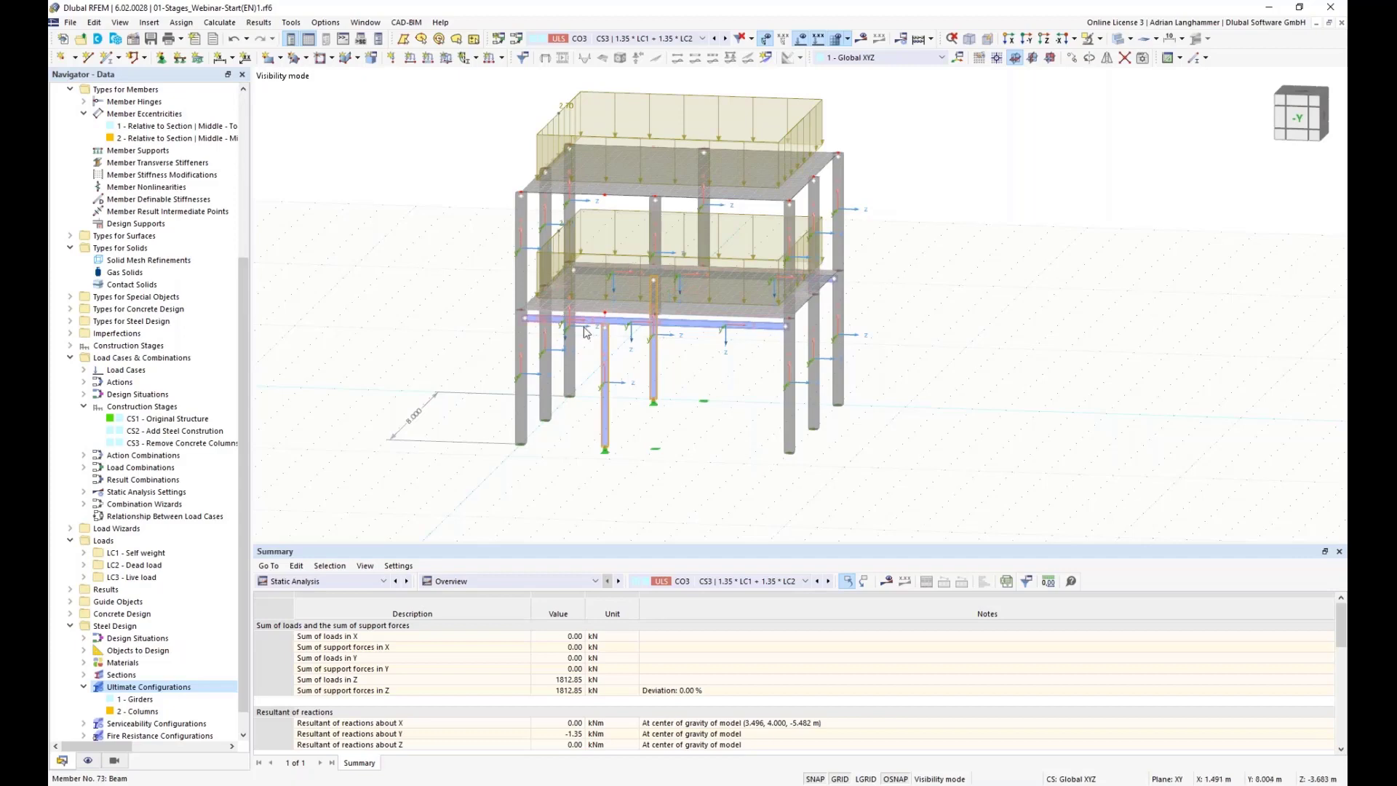
left_click(379, 586)
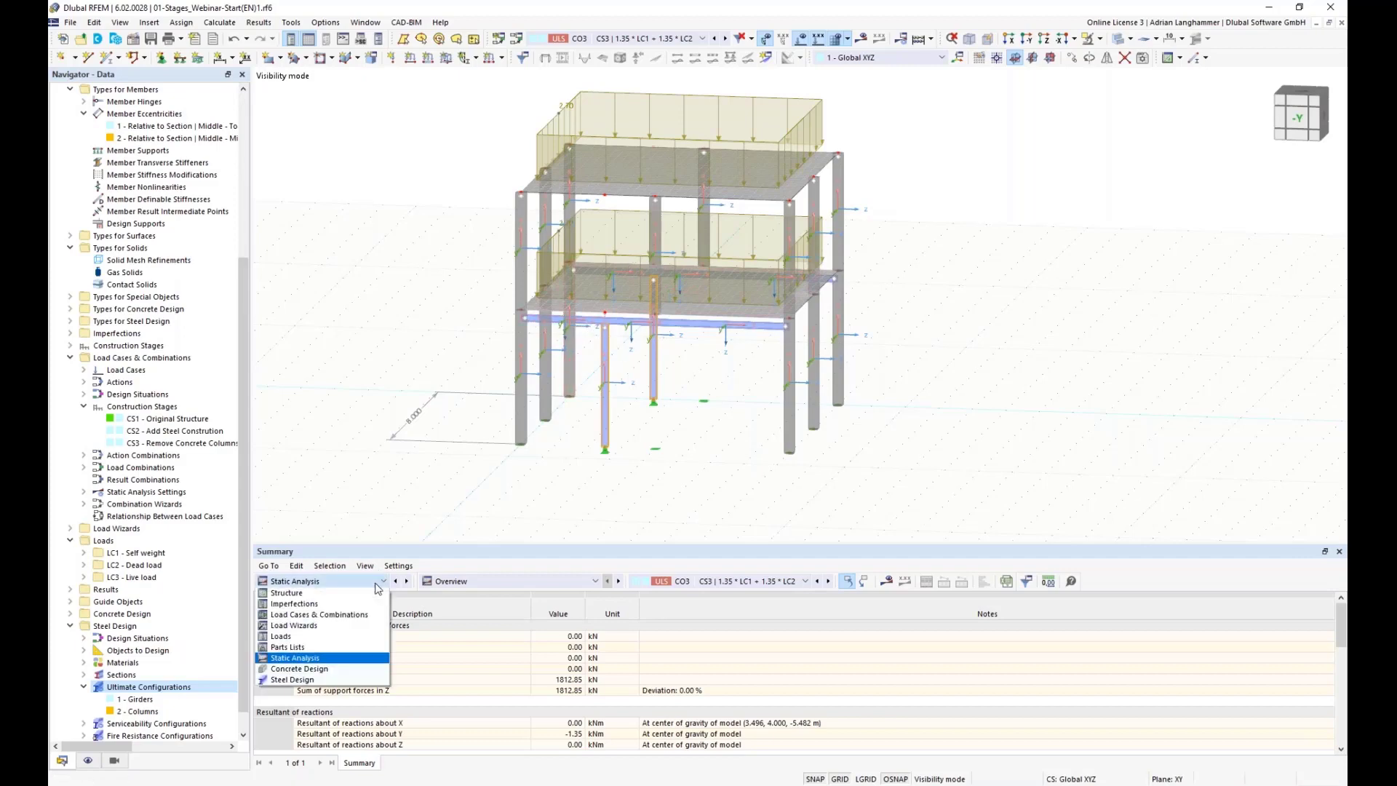
left_click(347, 680)
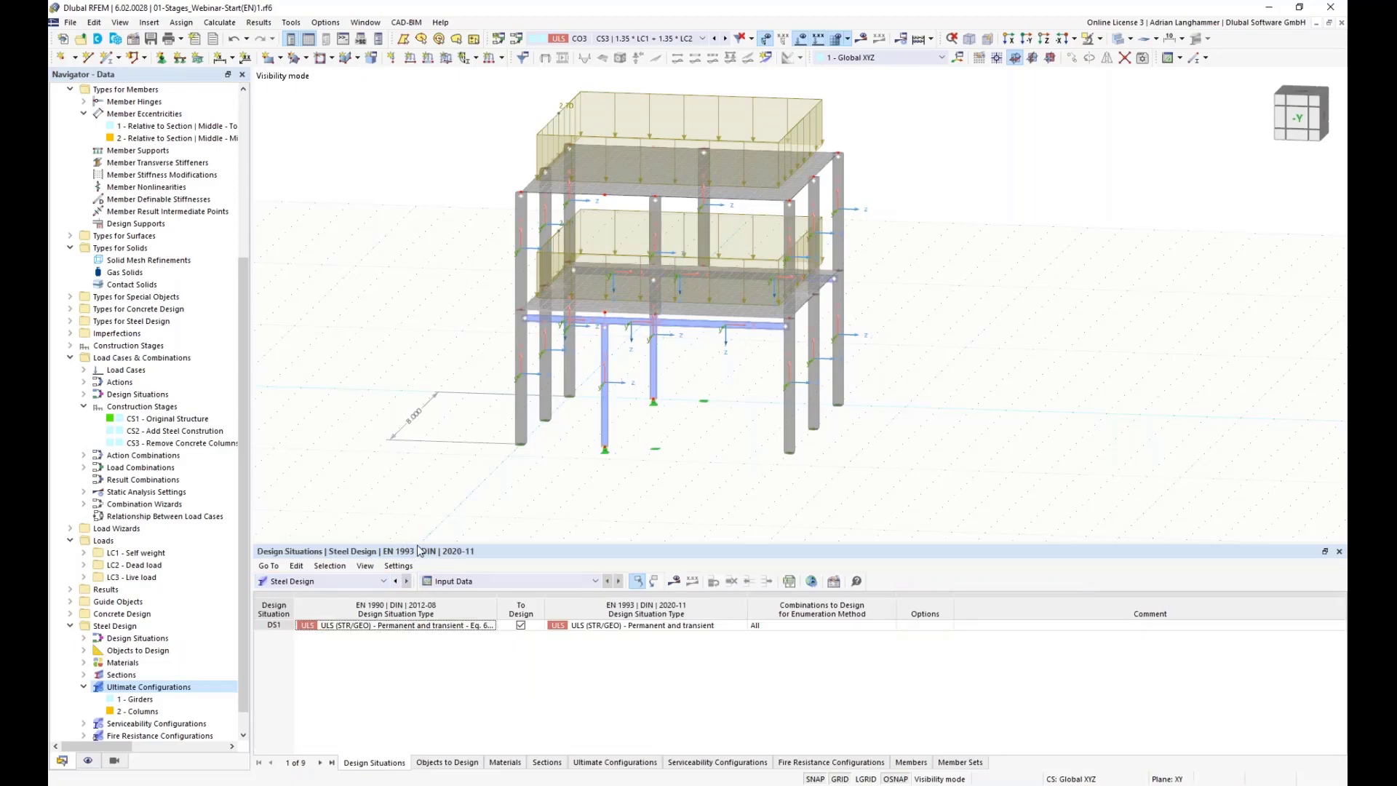
left_click_drag(418, 545, 419, 505)
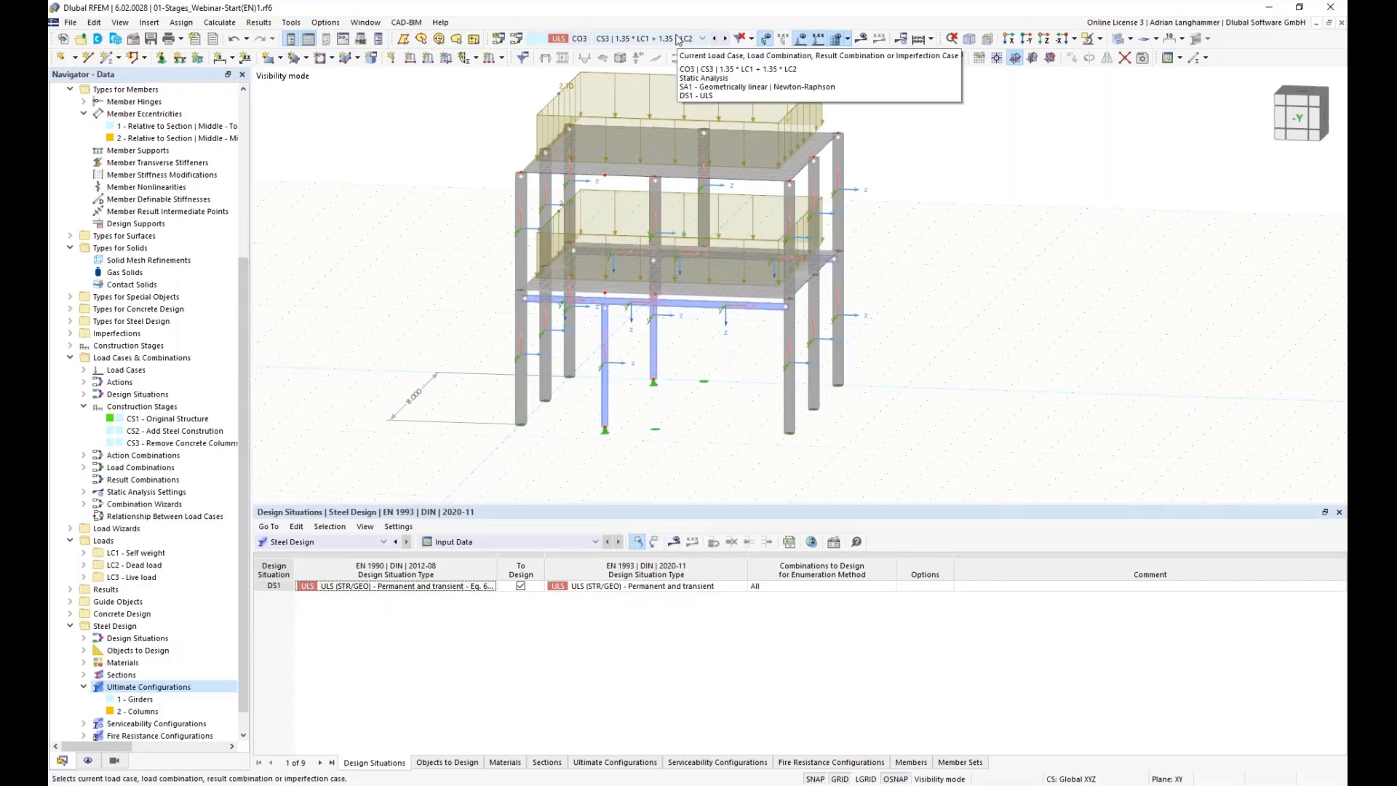
left_click(676, 39)
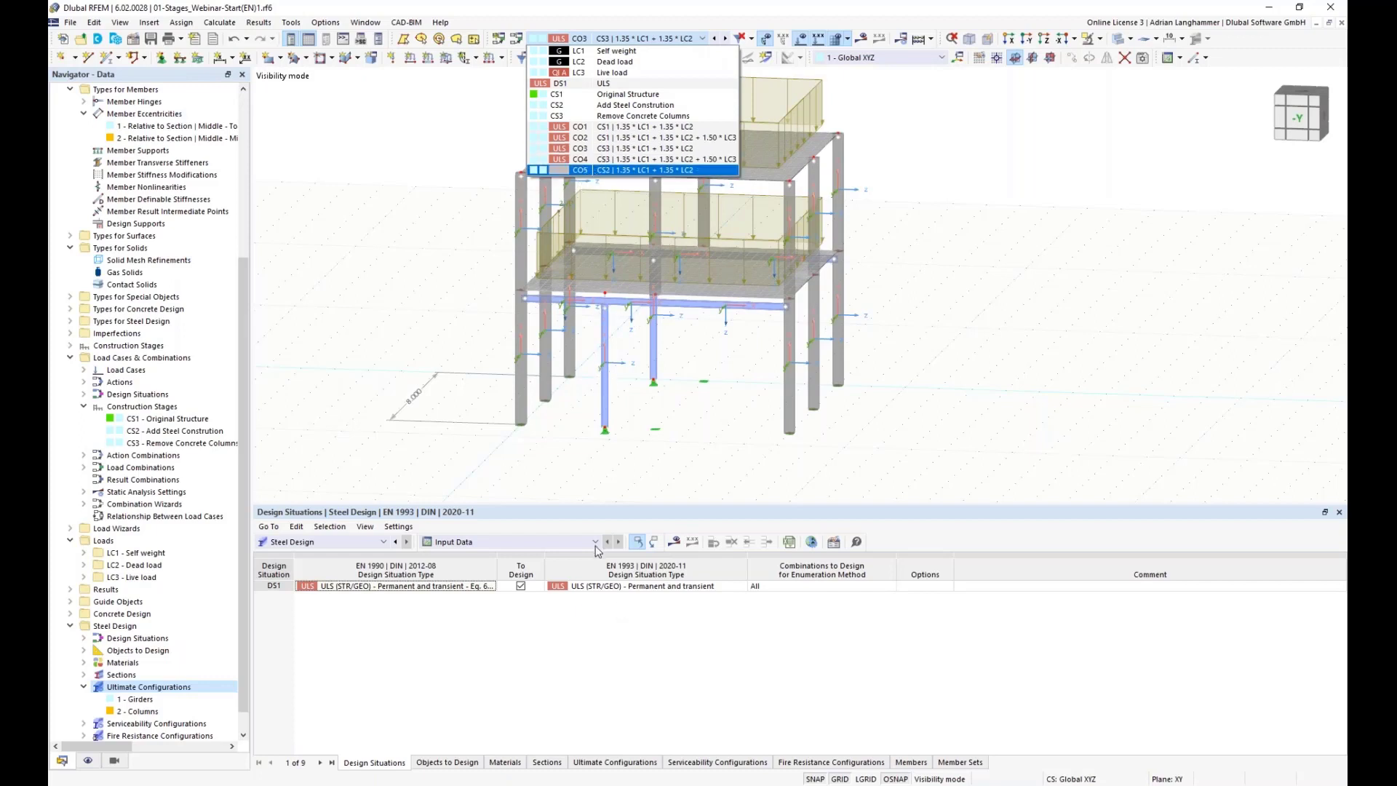
left_click(674, 545)
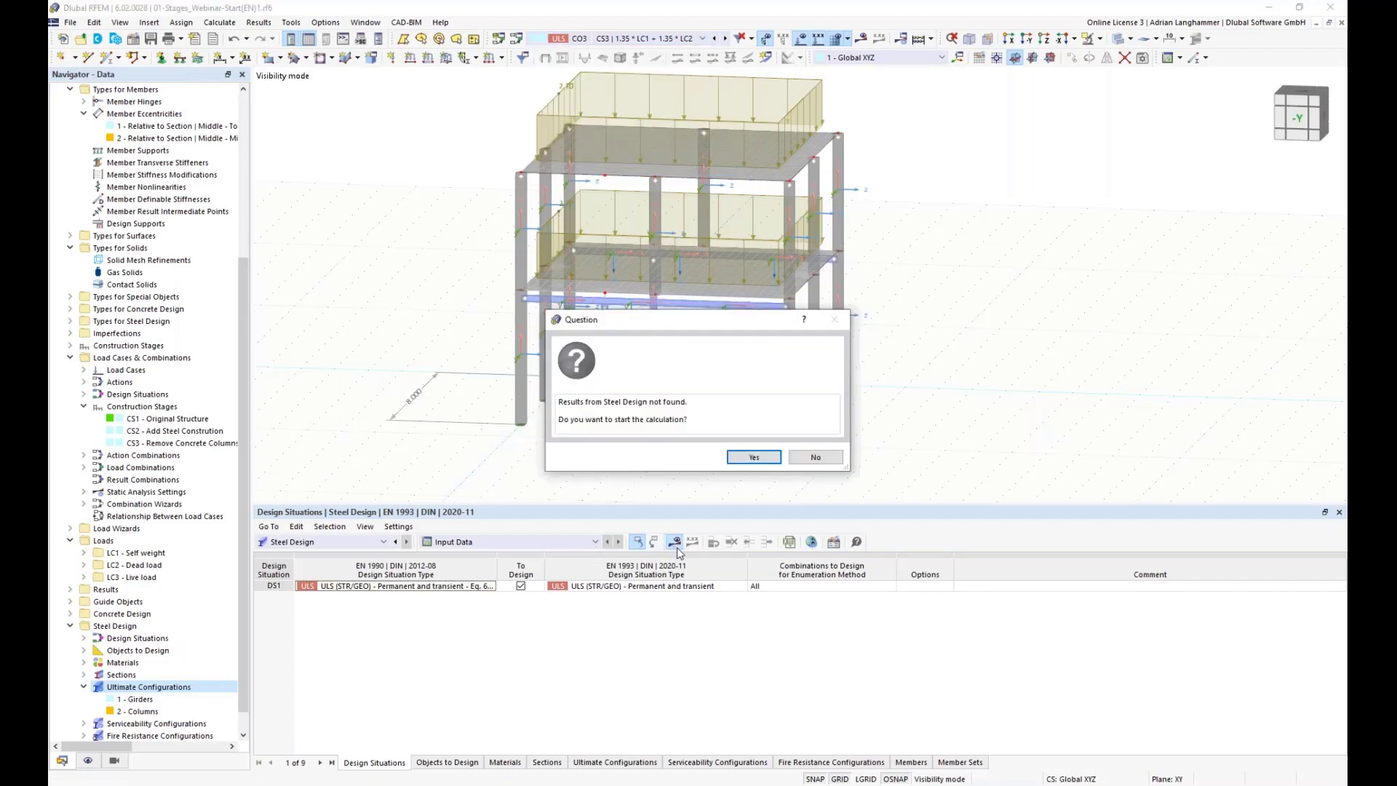
left_click(813, 456)
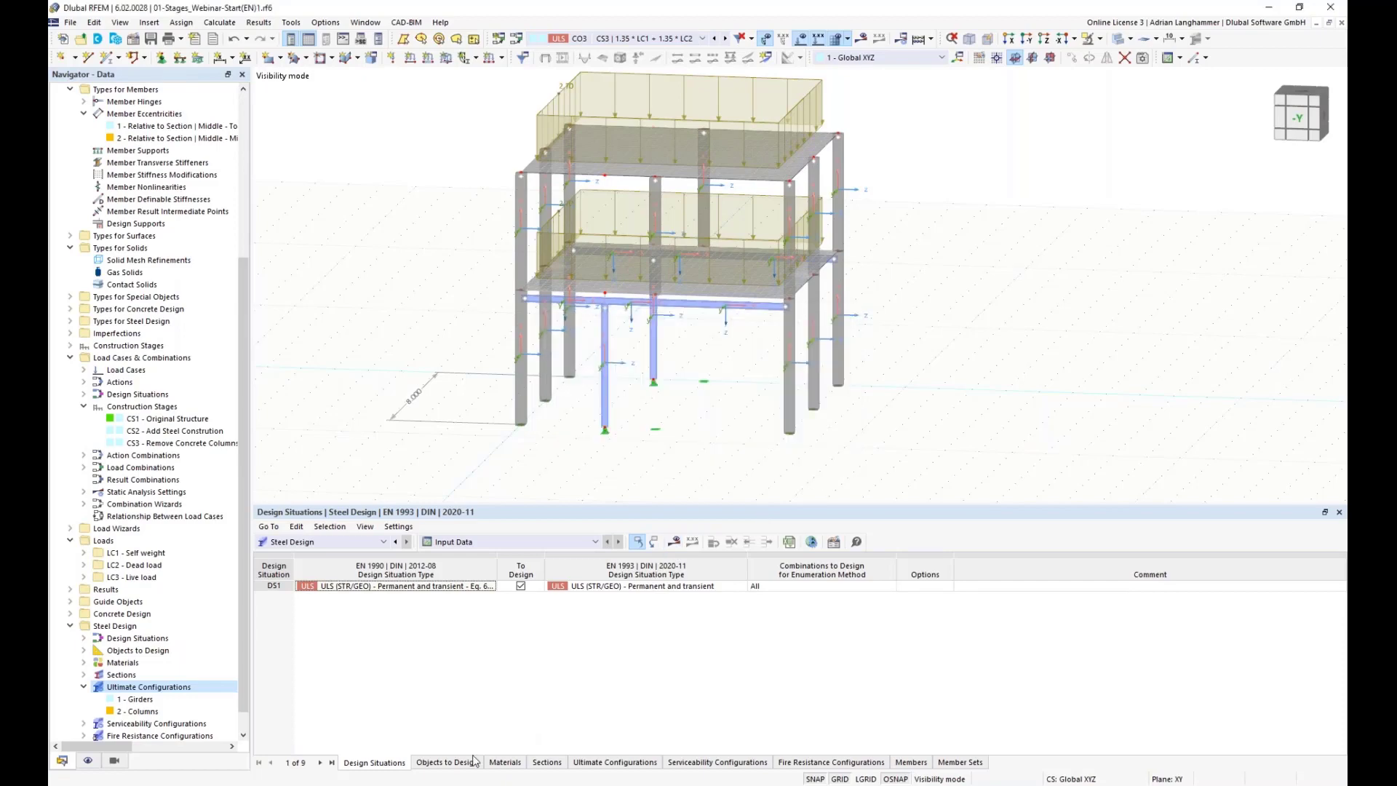
Step: Restrict the steel design objects to members 69-76 only, clearing the all-members and member-set options
left_click(469, 760)
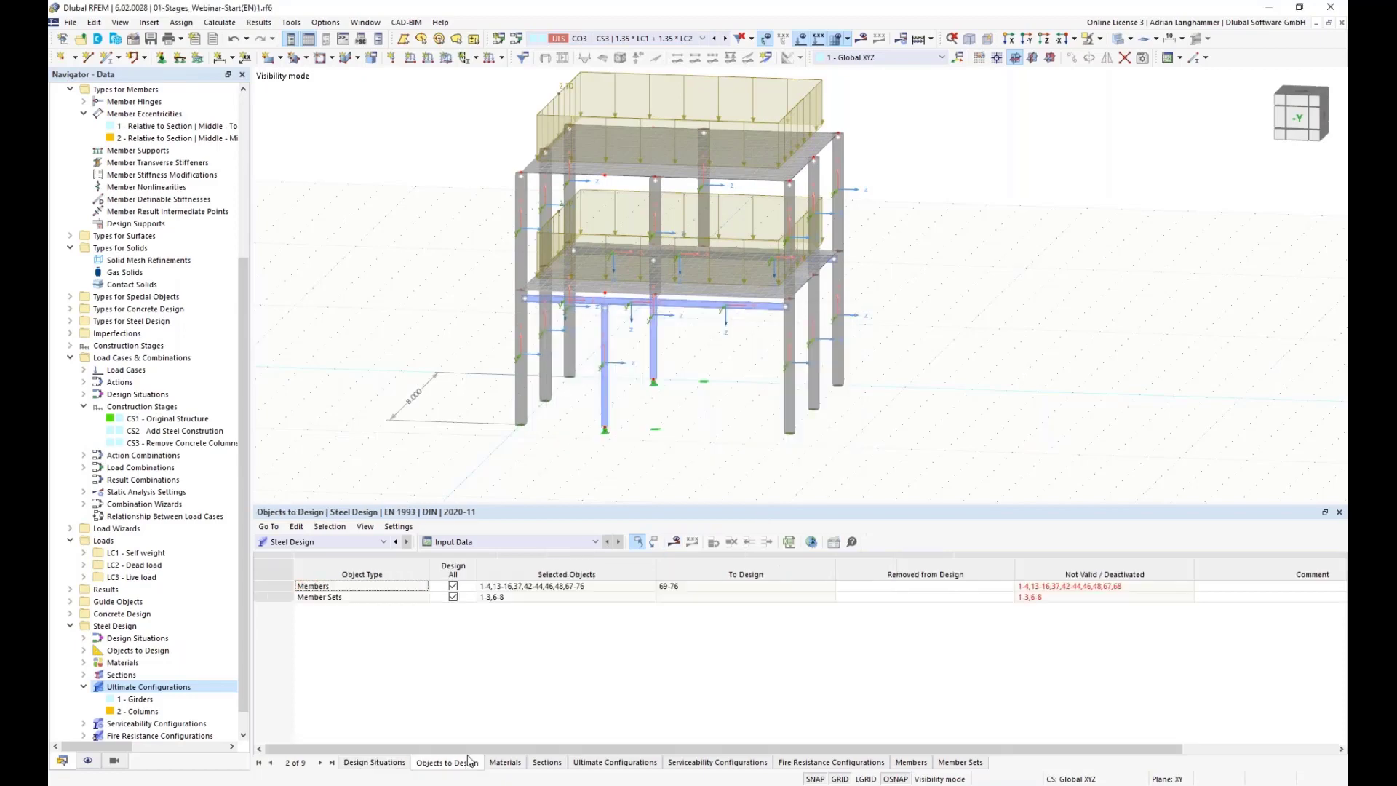
left_click(452, 597)
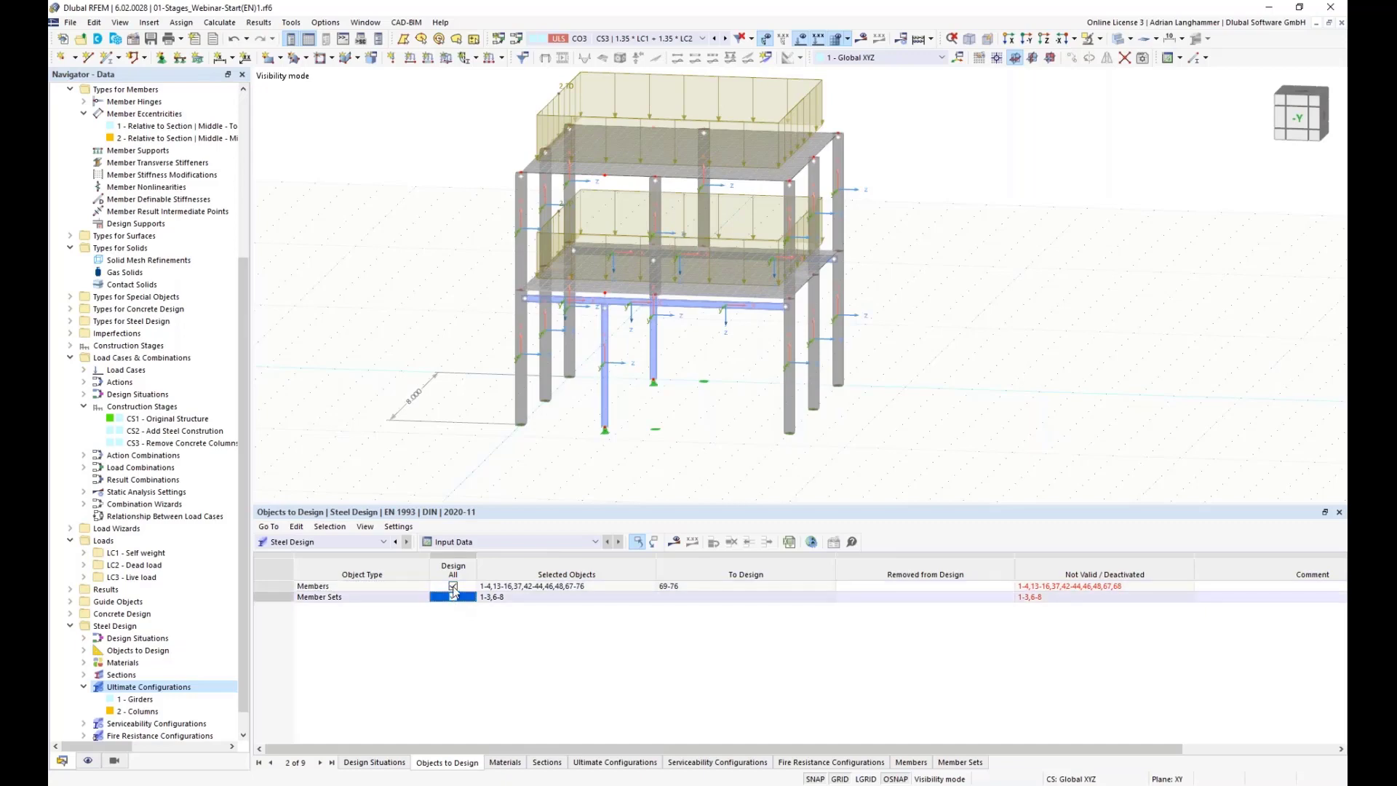
left_click(453, 585)
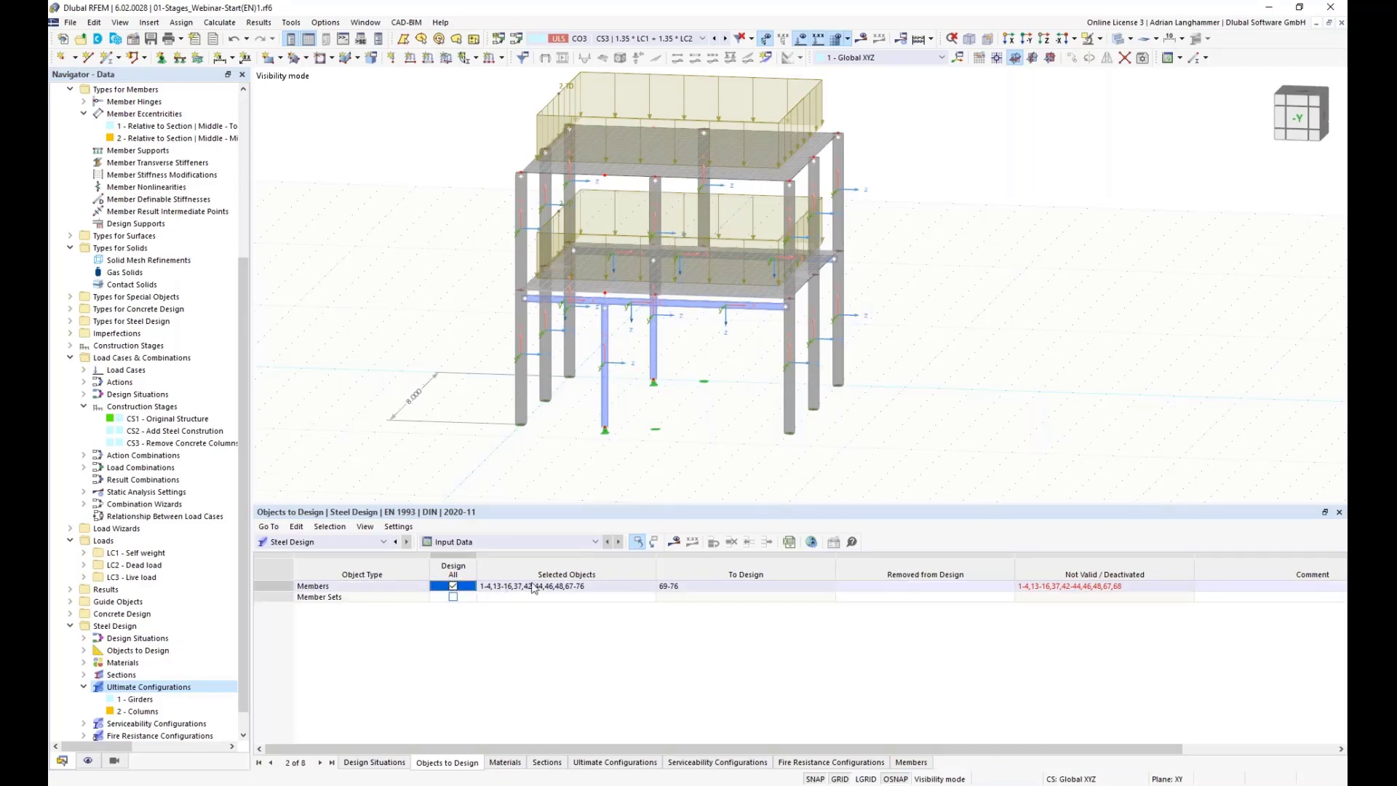
left_click(649, 587)
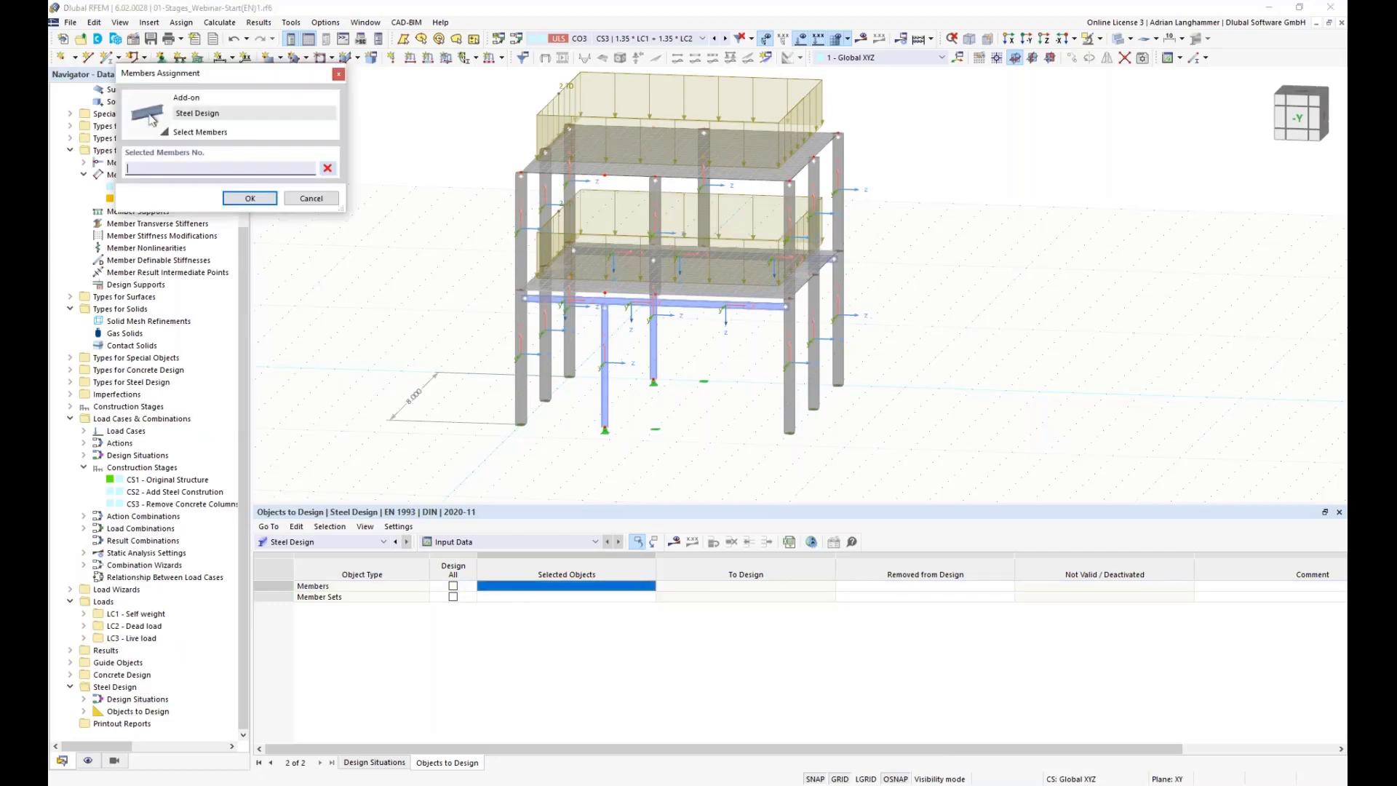
left_click(578, 301)
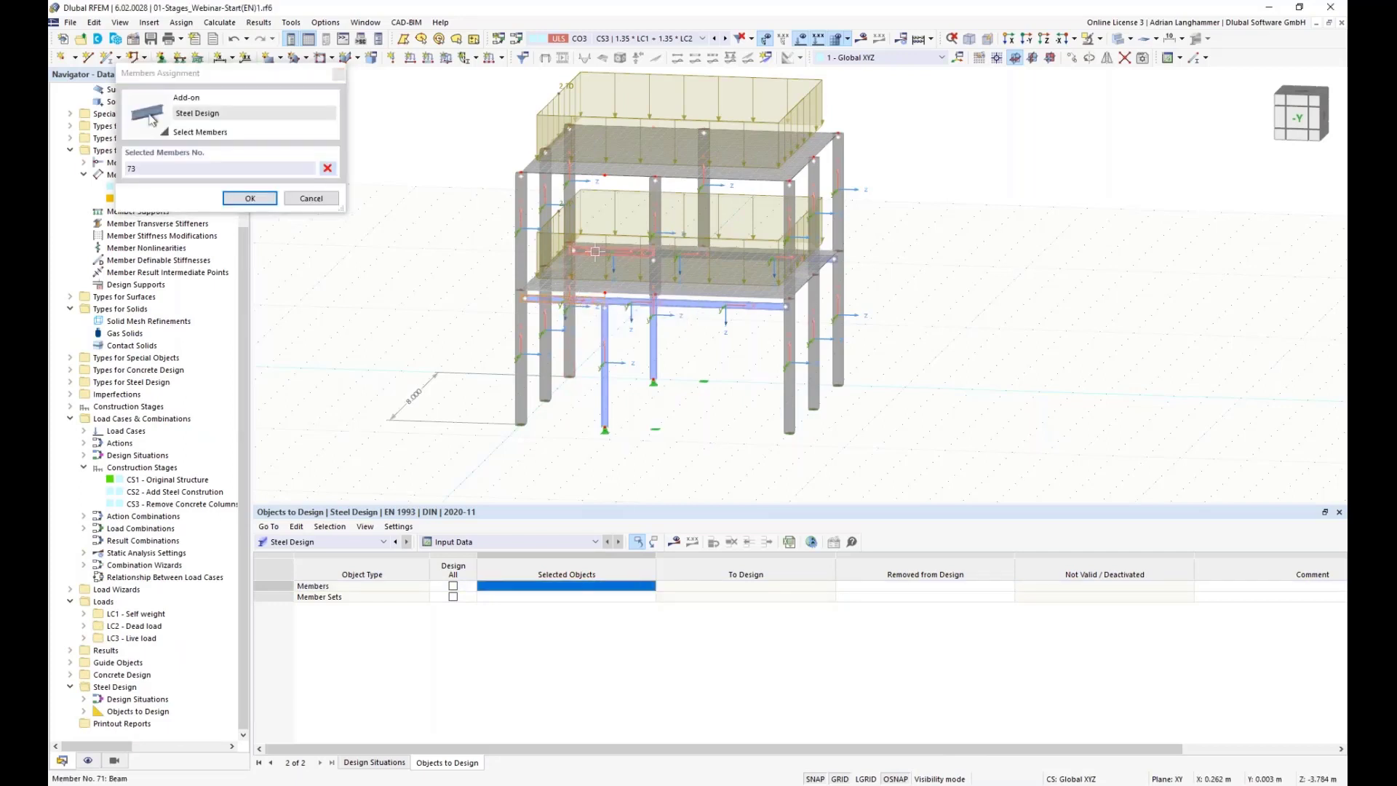
left_click(721, 253)
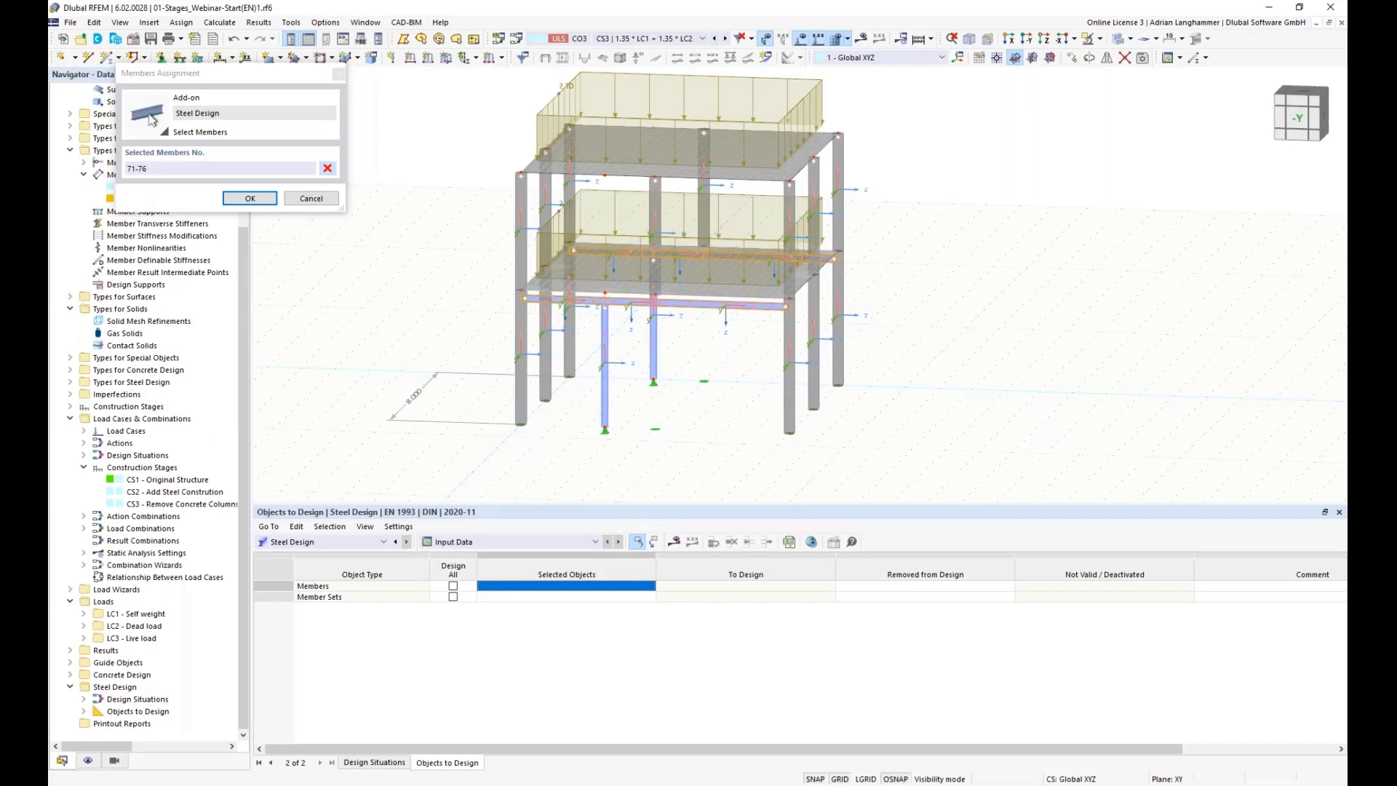
left_click(653, 348)
left_click(250, 198)
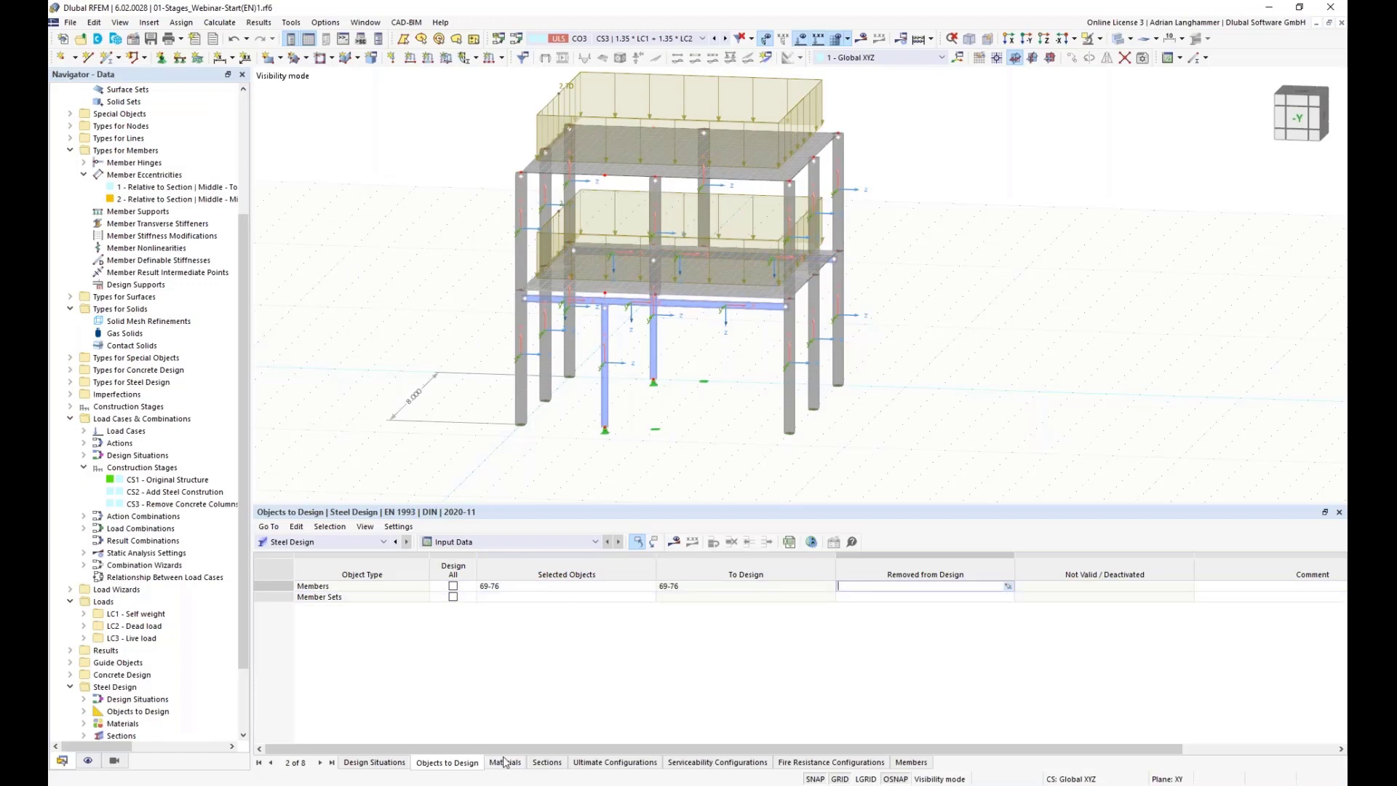
Step: Run the steel design calculation and review the design ratios by construction stage on the model
left_click(674, 542)
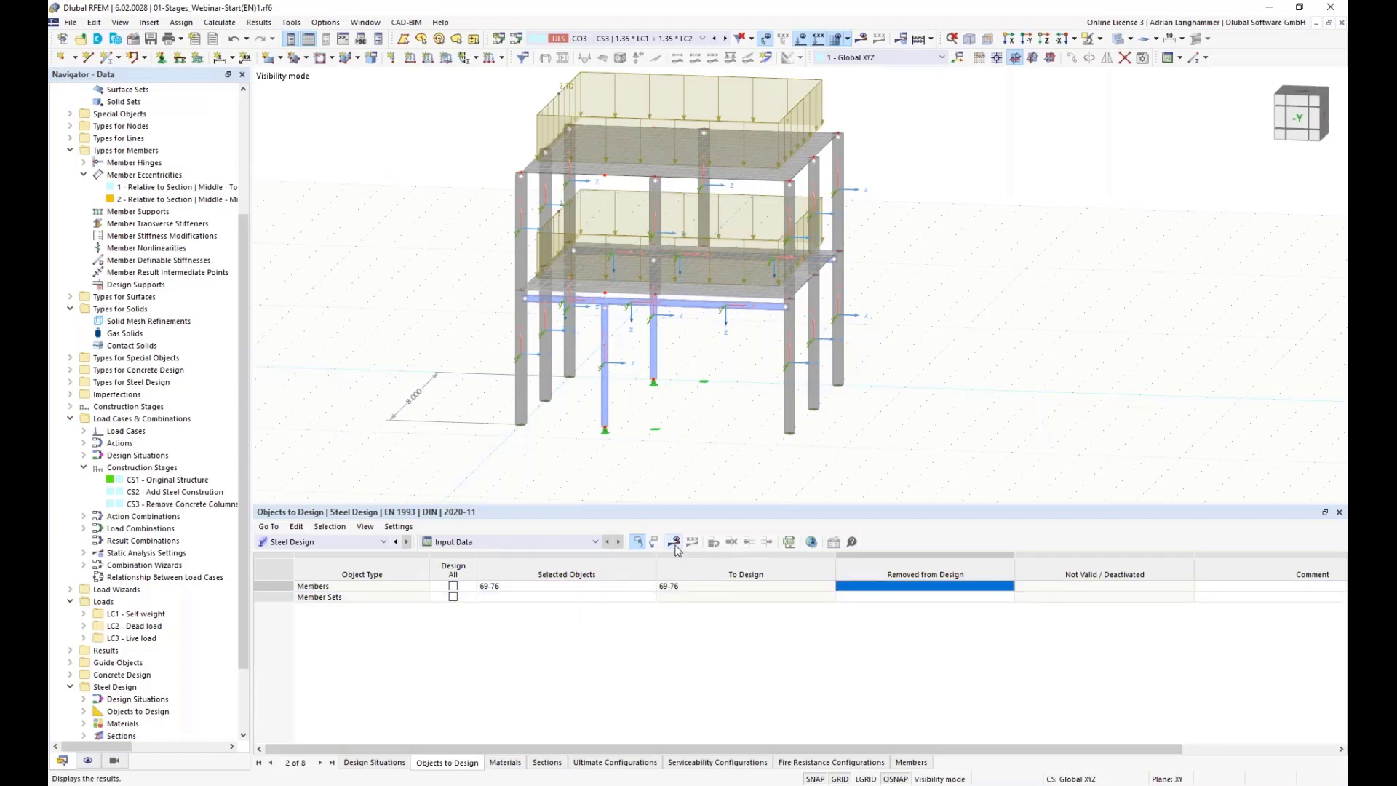
left_click(751, 458)
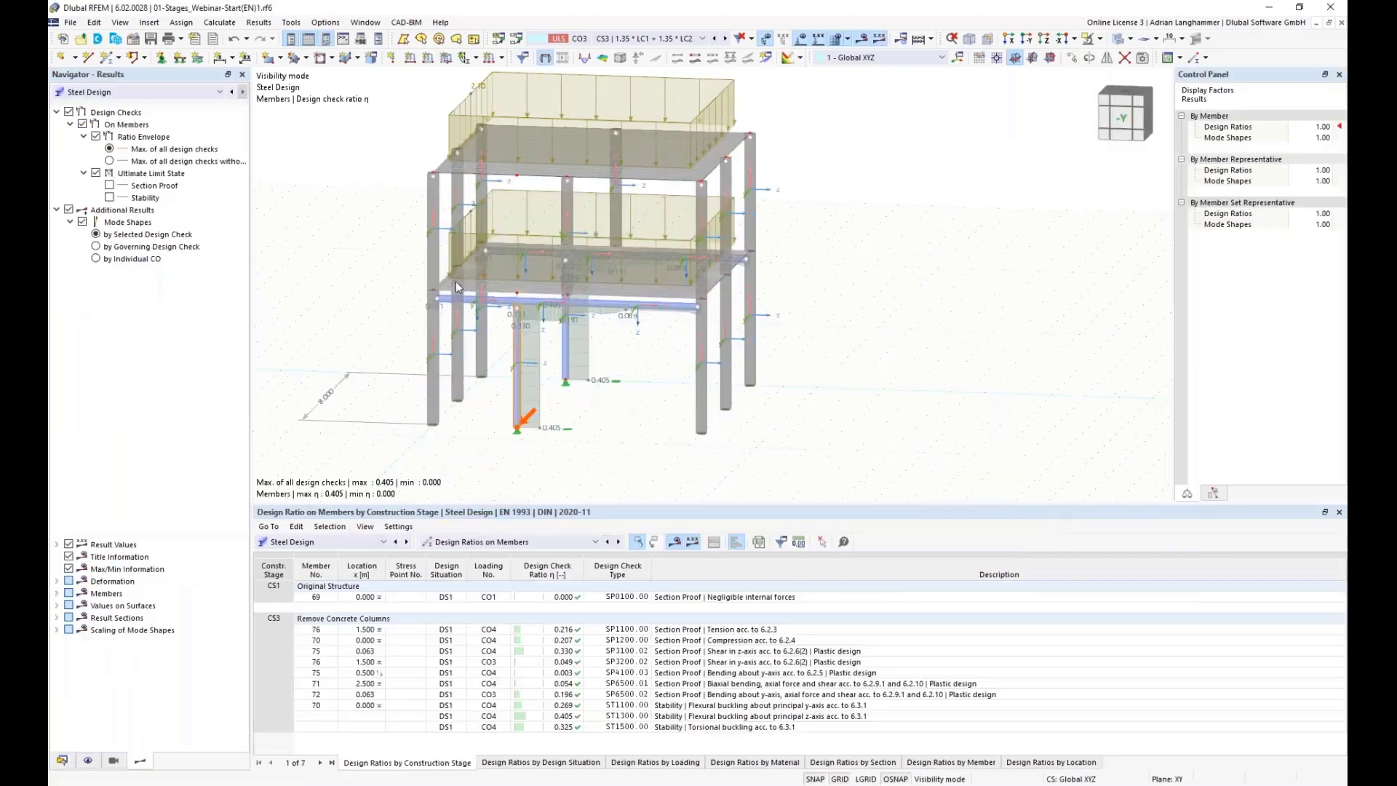
mouse_move(374, 278)
middle_mouse_down("ctrl")
mouse_move(374, 259)
mouse_move(375, 280)
middle_mouse_up("ctrl")
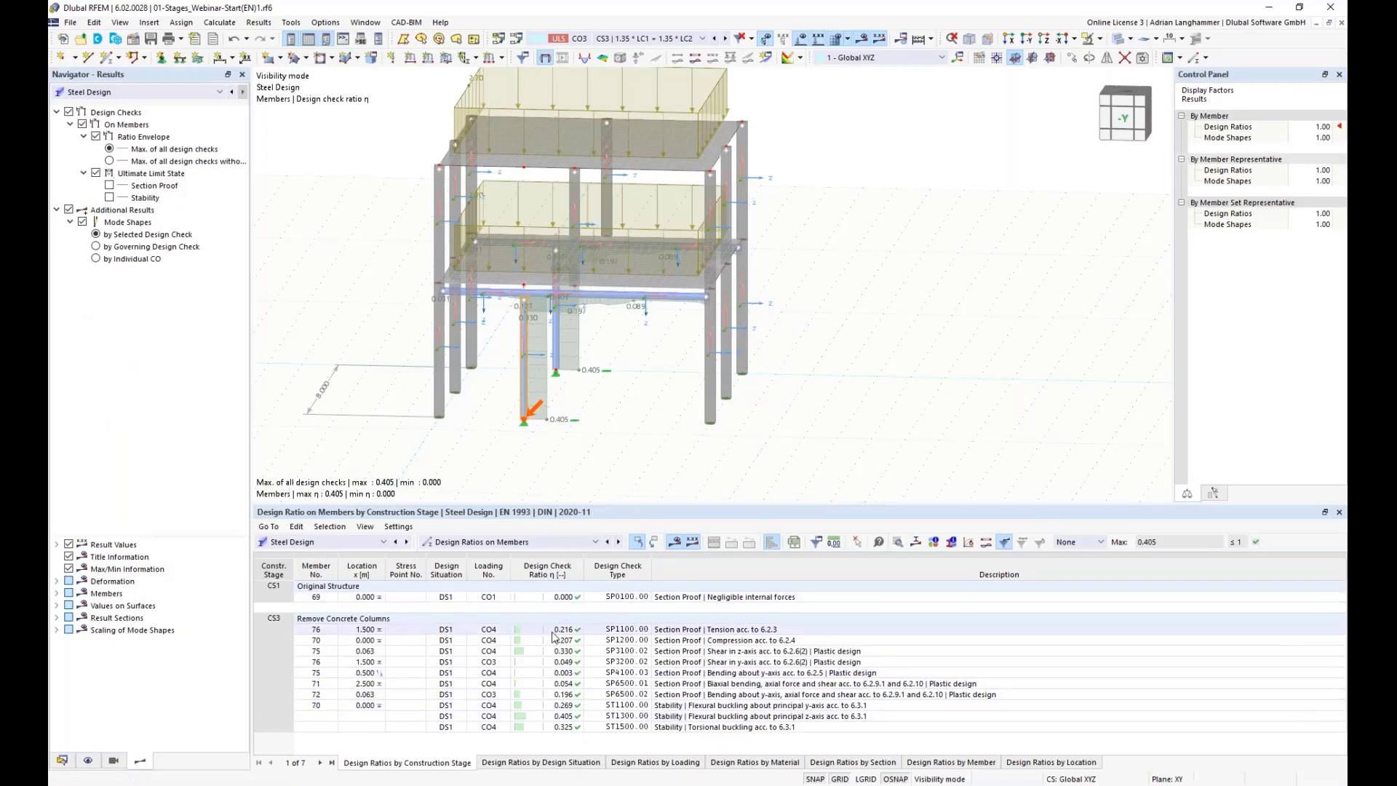
left_click(270, 620)
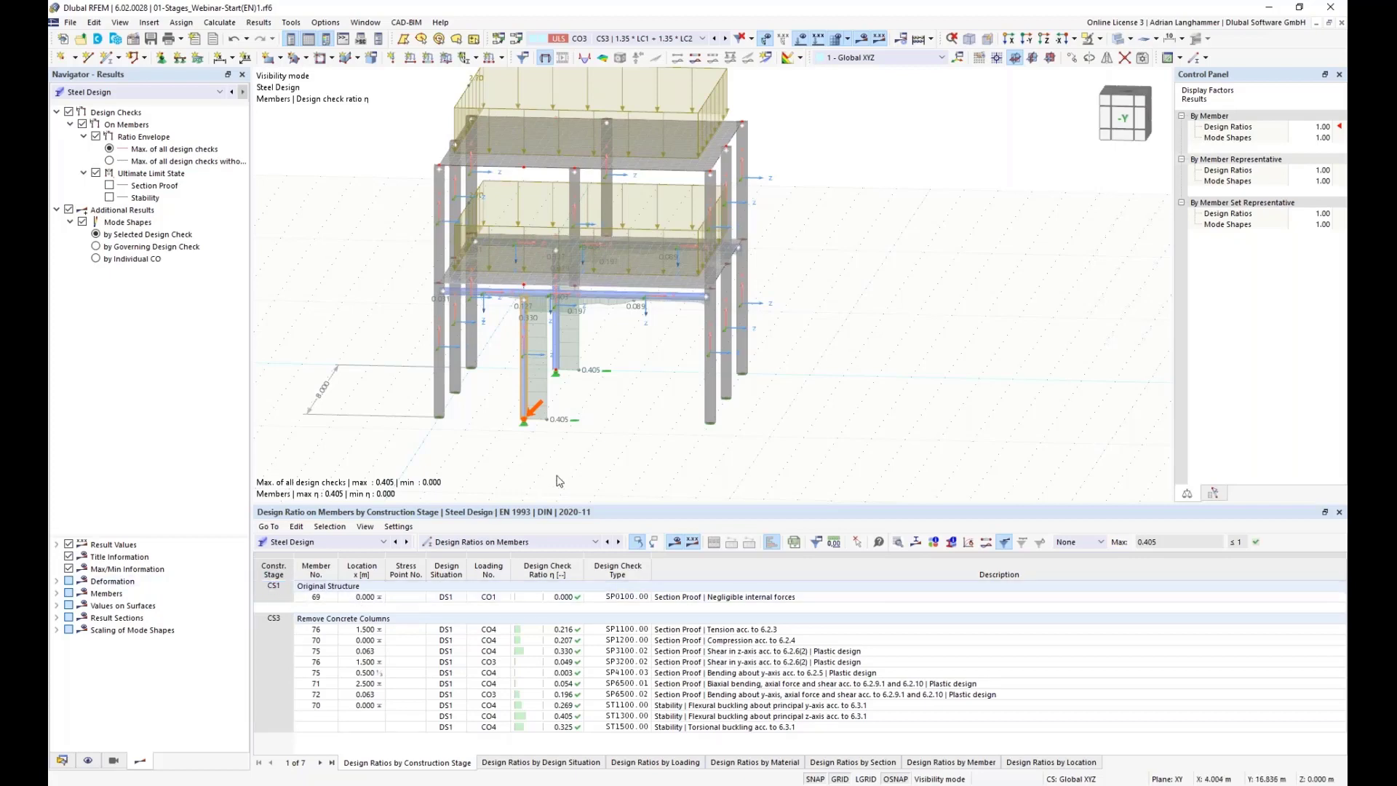
middle_click_drag(571, 474, 620, 467)
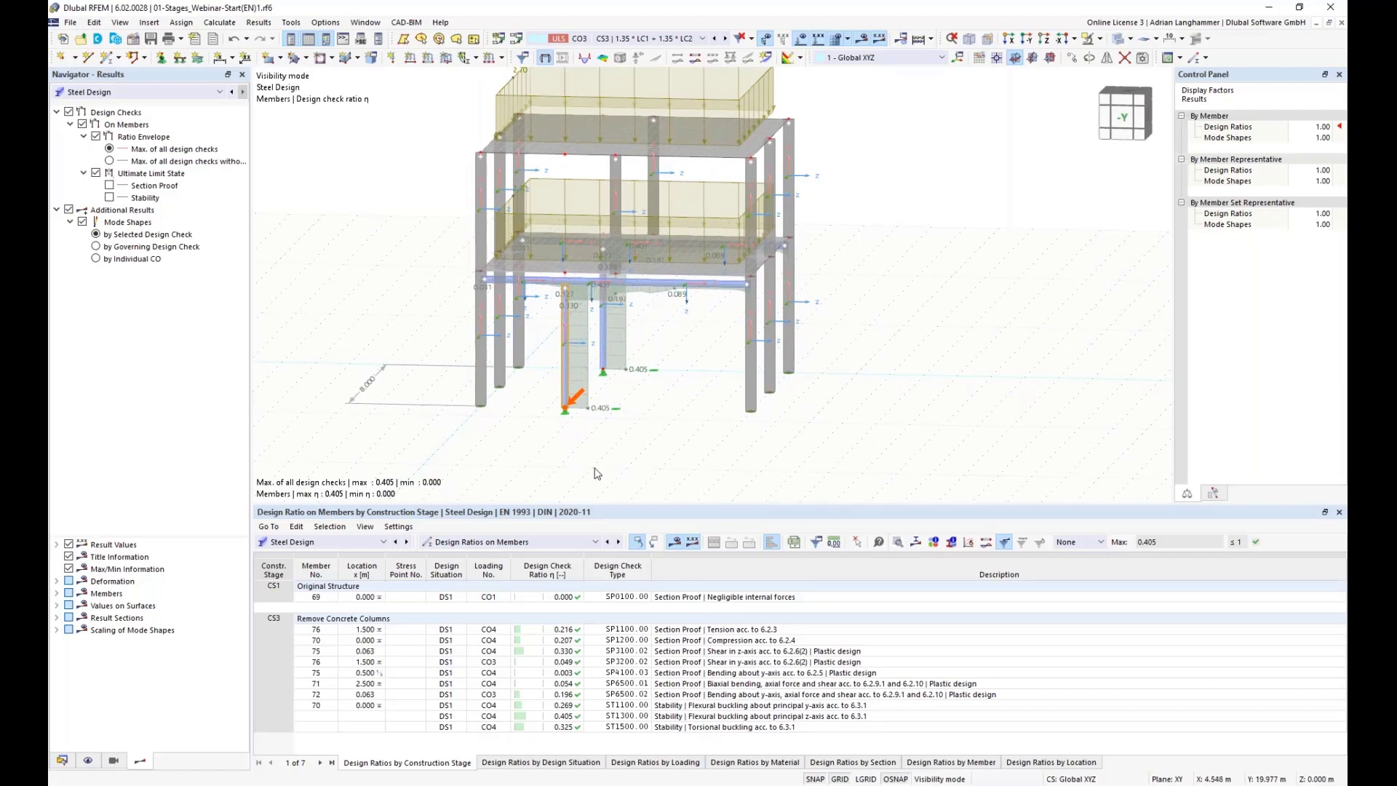
mouse_move(634, 457)
middle_mouse_down()
mouse_move(640, 471)
mouse_move(620, 471)
middle_mouse_up()
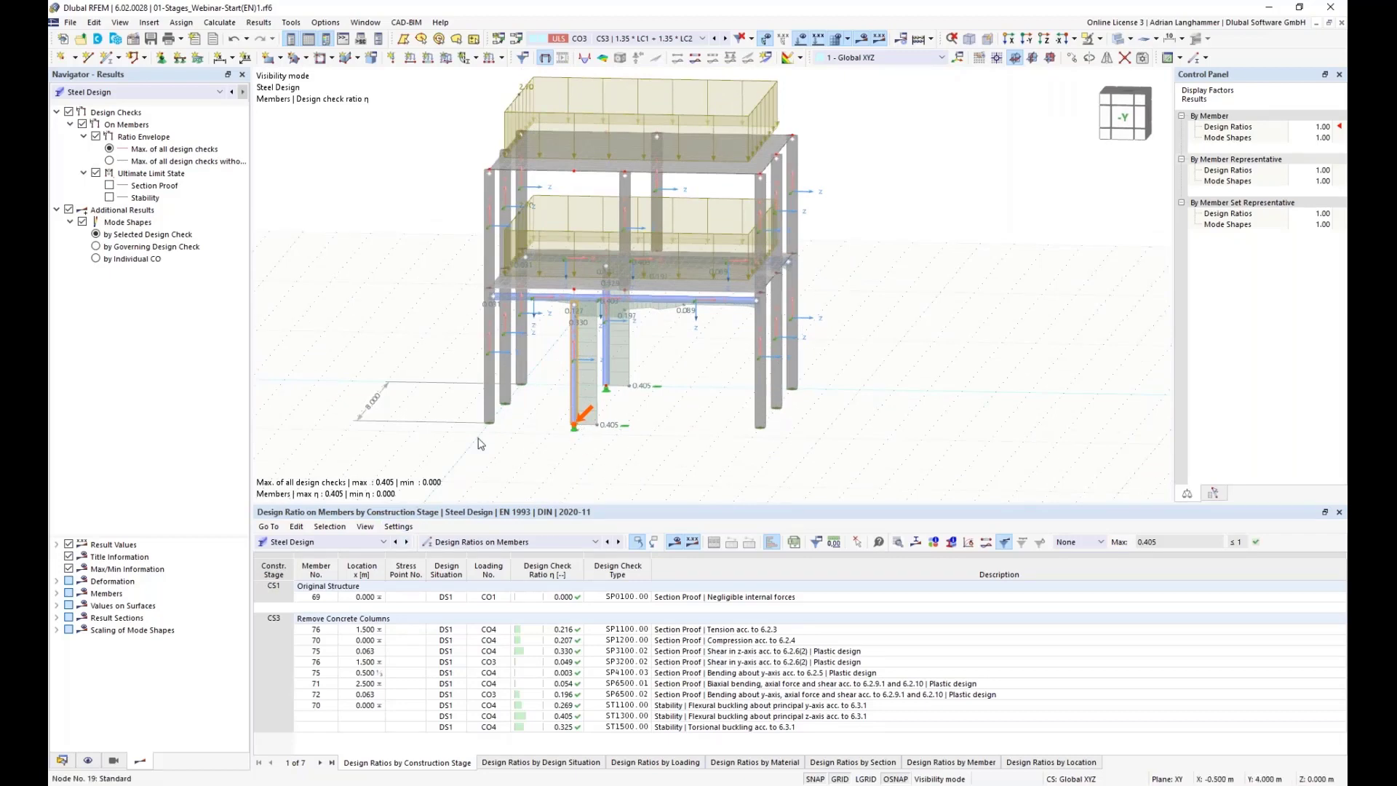
Step: Switch the results table to Concrete Design and run the concrete design calculation
left_click(357, 544)
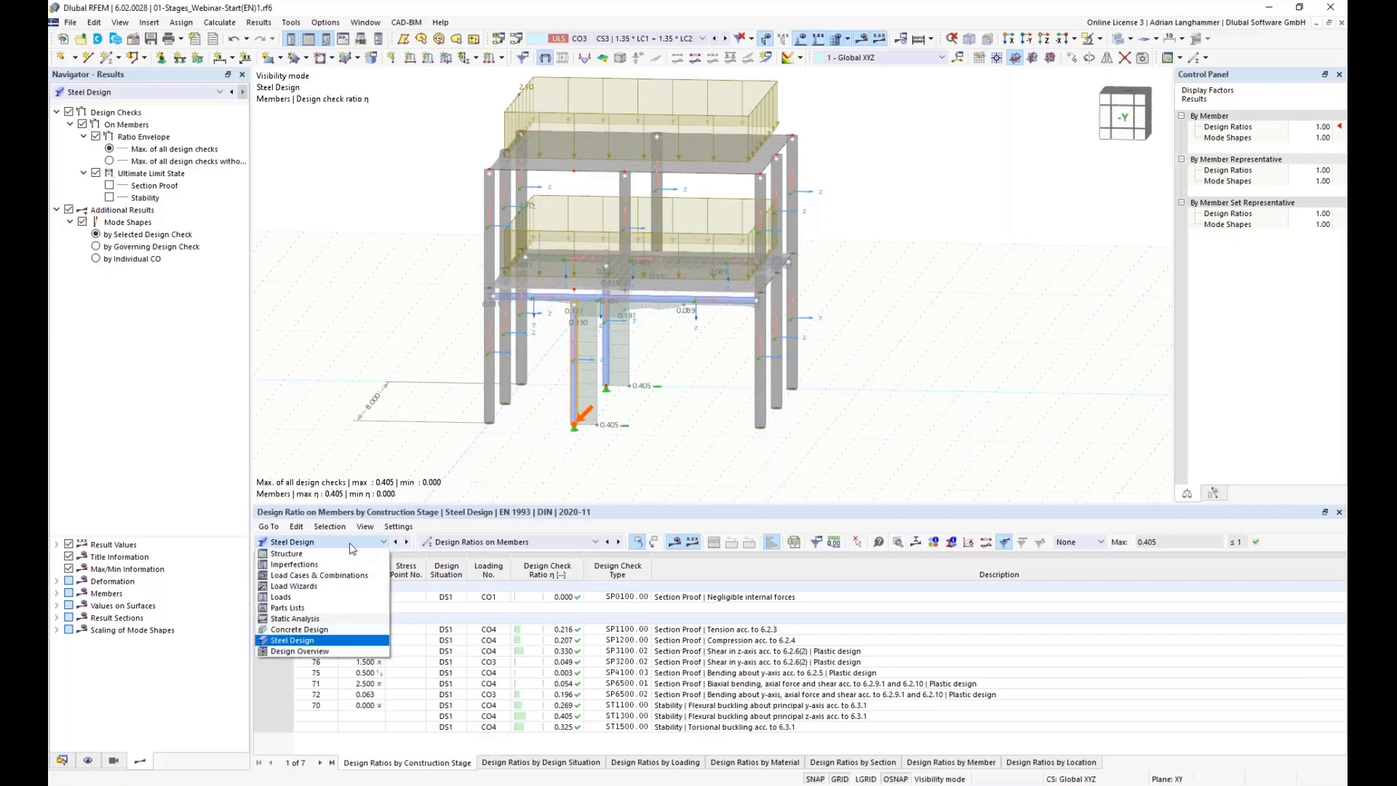
left_click(333, 630)
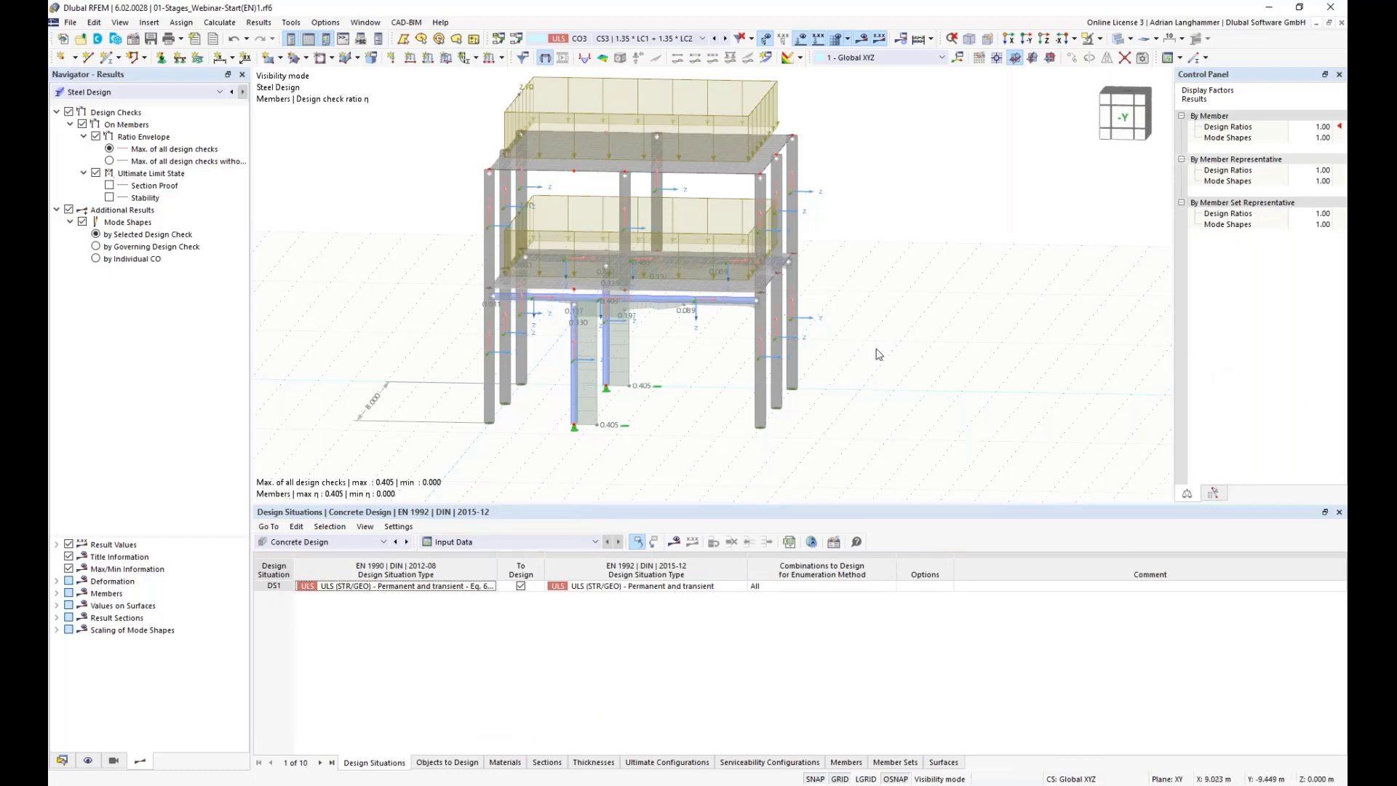
left_click(673, 544)
left_click(732, 459)
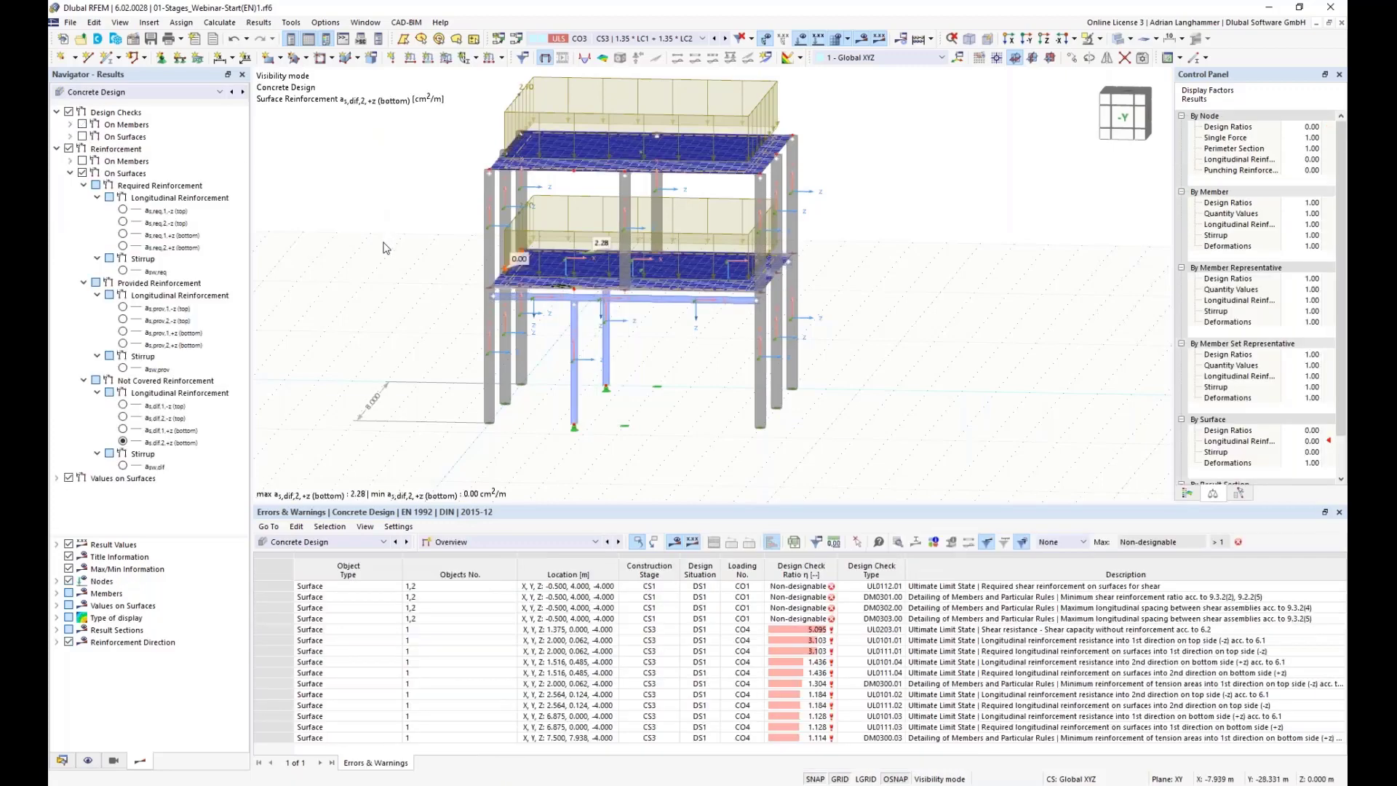
Step: Display the concrete design results for construction stage CS1 Original Structure
left_click(651, 39)
left_click(639, 92)
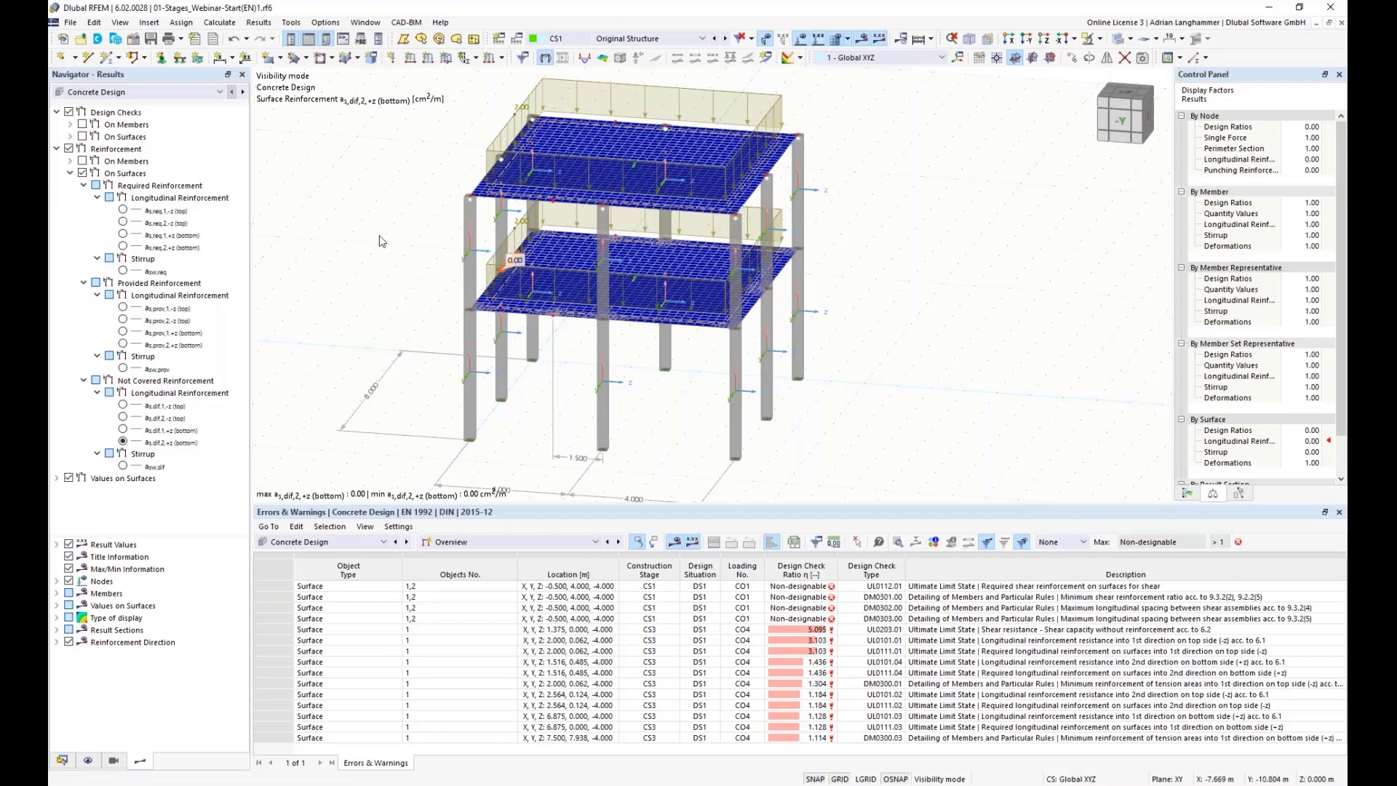
middle_click_drag(379, 219, 399, 225)
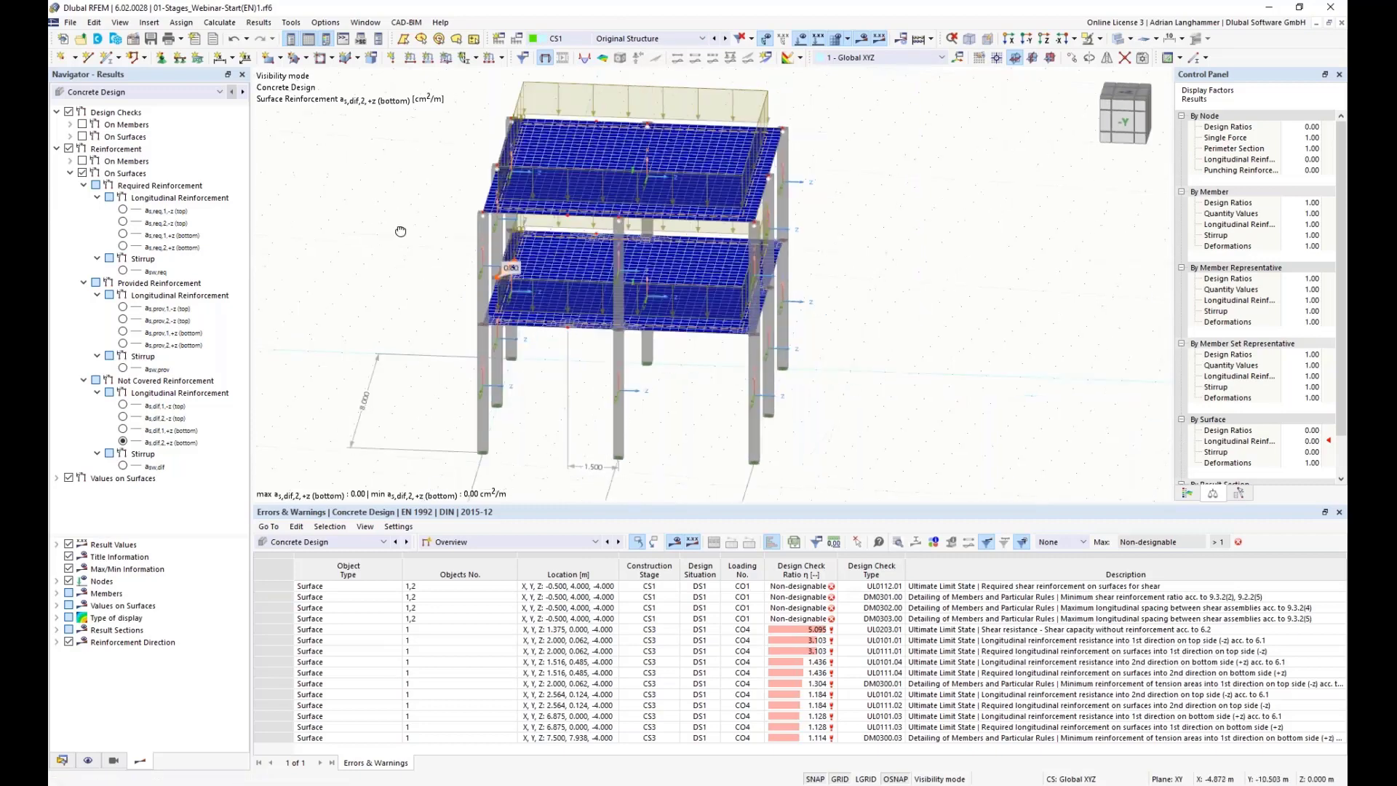
Step: Show the not-covered top reinforcement in direction 1 with loads hidden and the colour scale displayed
left_click(123, 405)
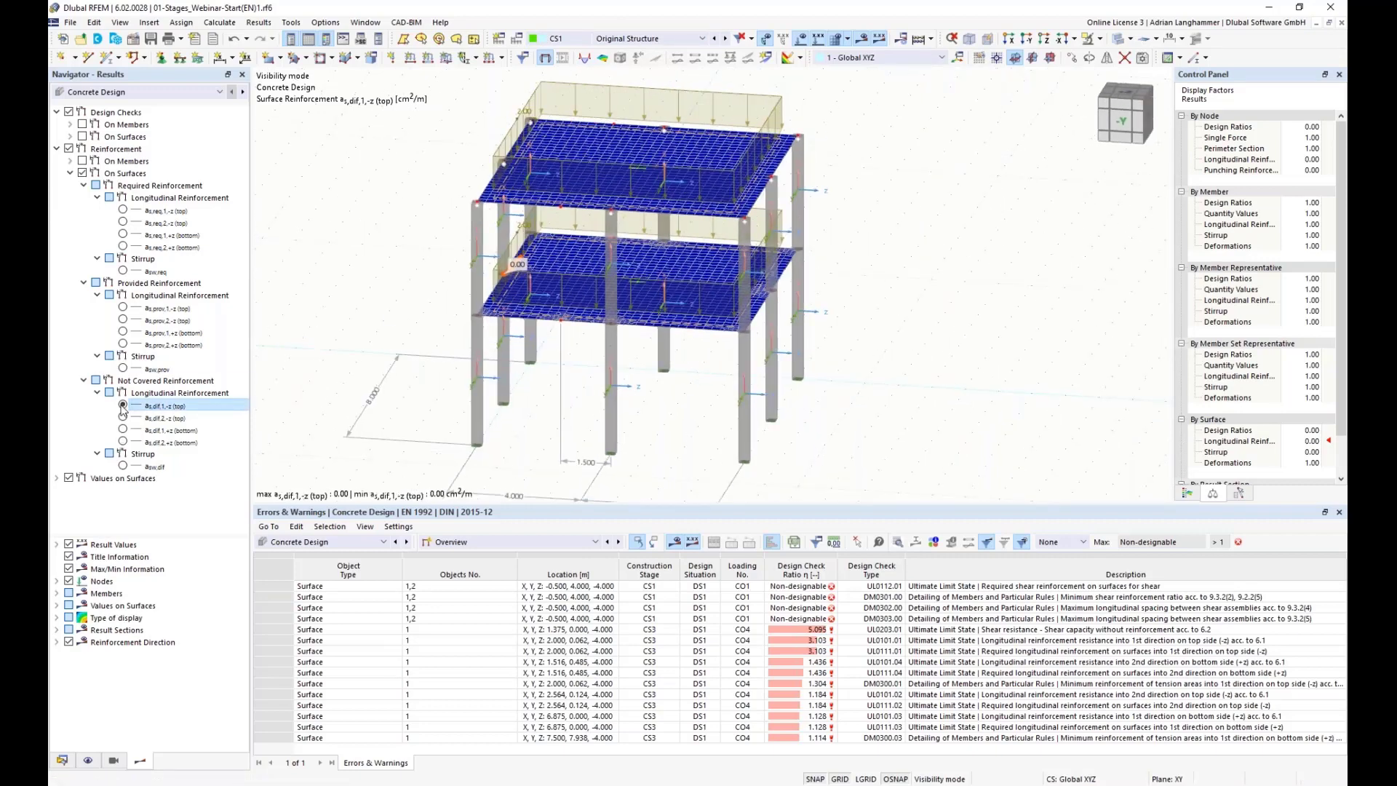
left_click(800, 40)
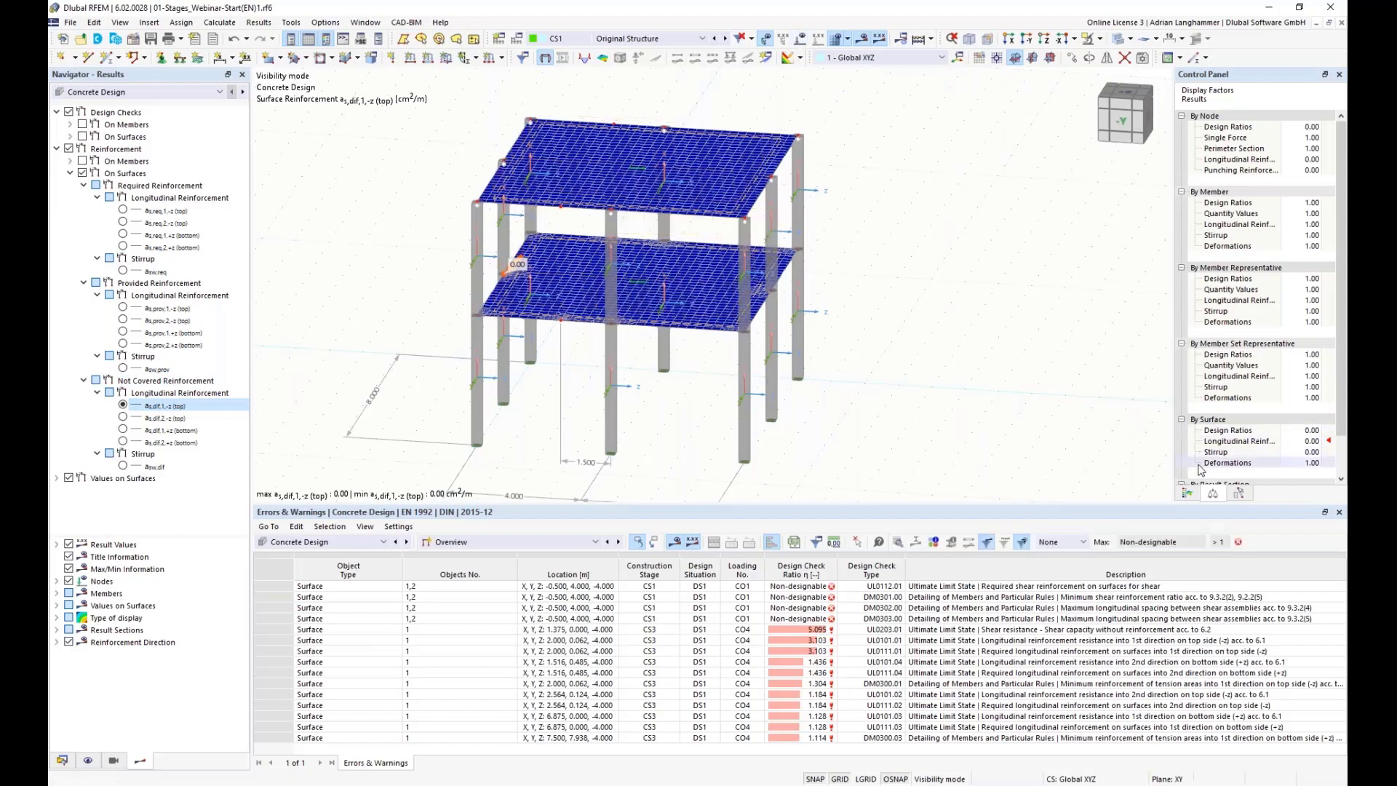
left_click(1188, 493)
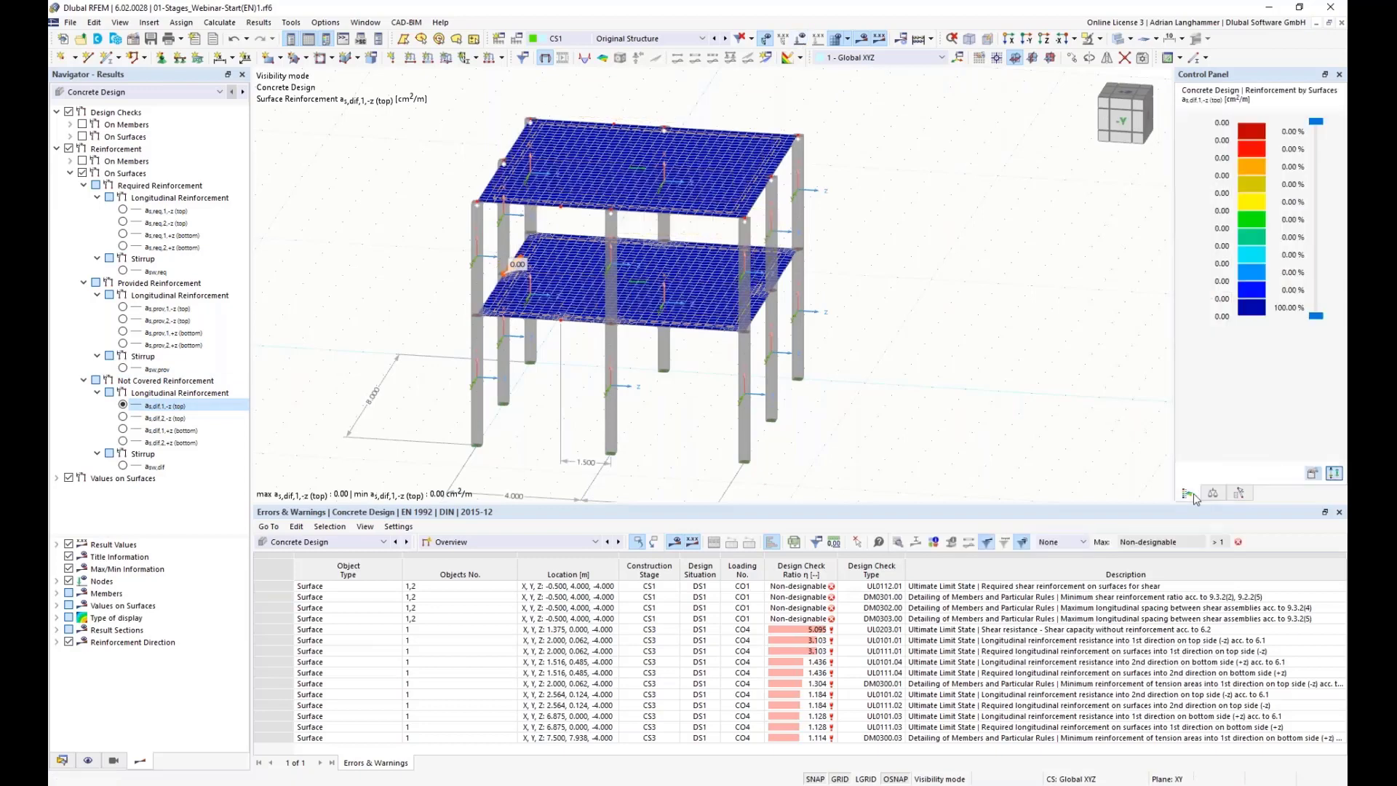
Step: Display the not-covered reinforcement for direction 2 top and both bottom directions in turn
left_click(123, 418)
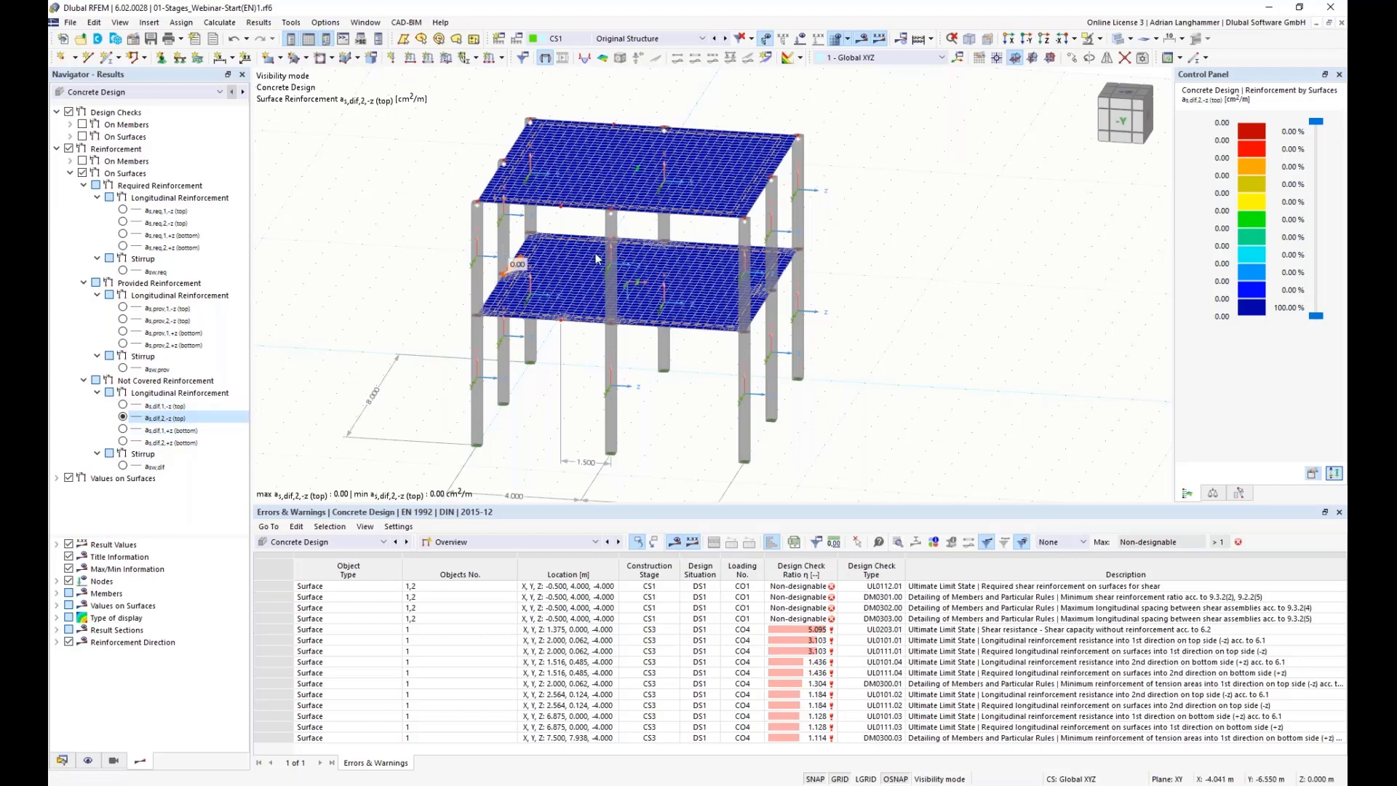
left_click(123, 430)
left_click(123, 443)
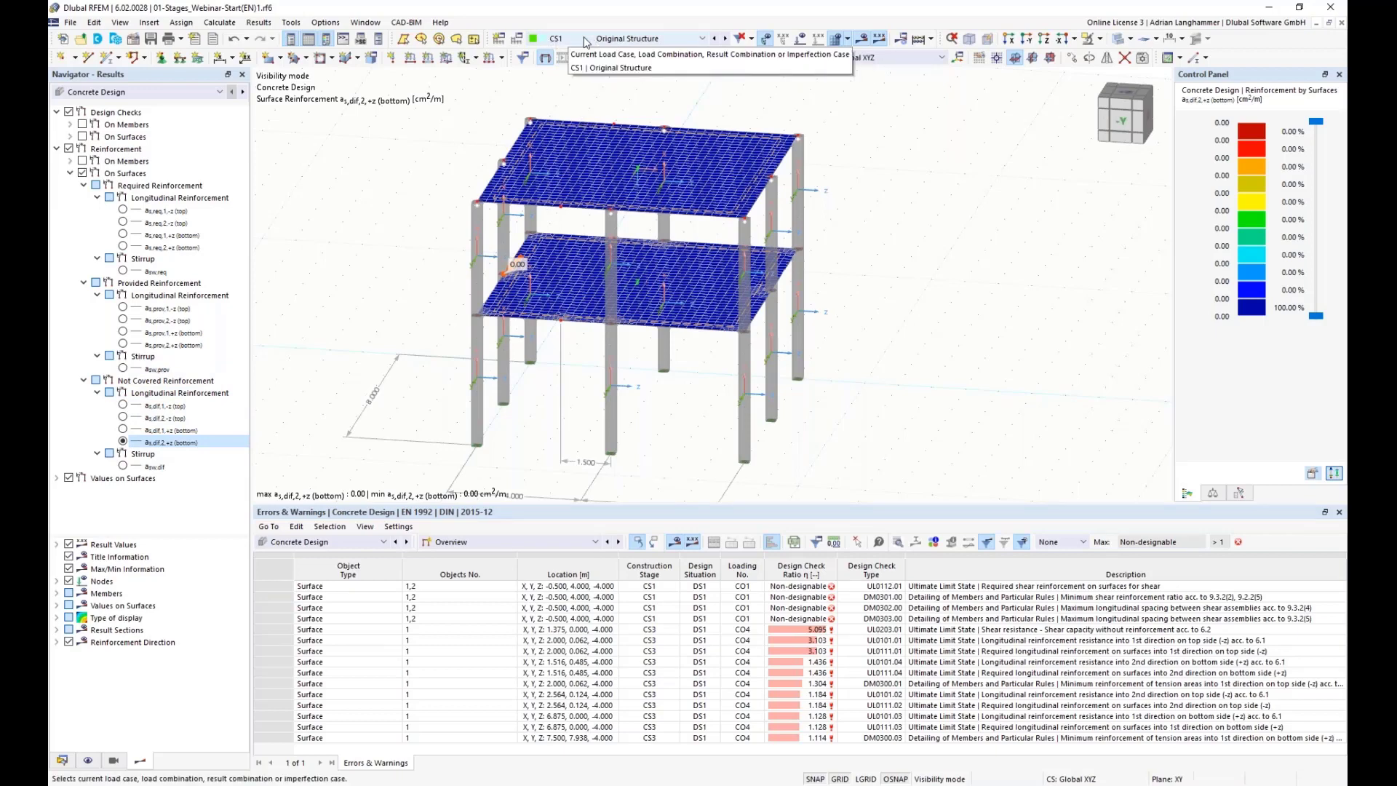
Step: Switch to construction stage CS3 Remove Concrete Columns and show not-covered top reinforcement in direction 1
left_click(634, 40)
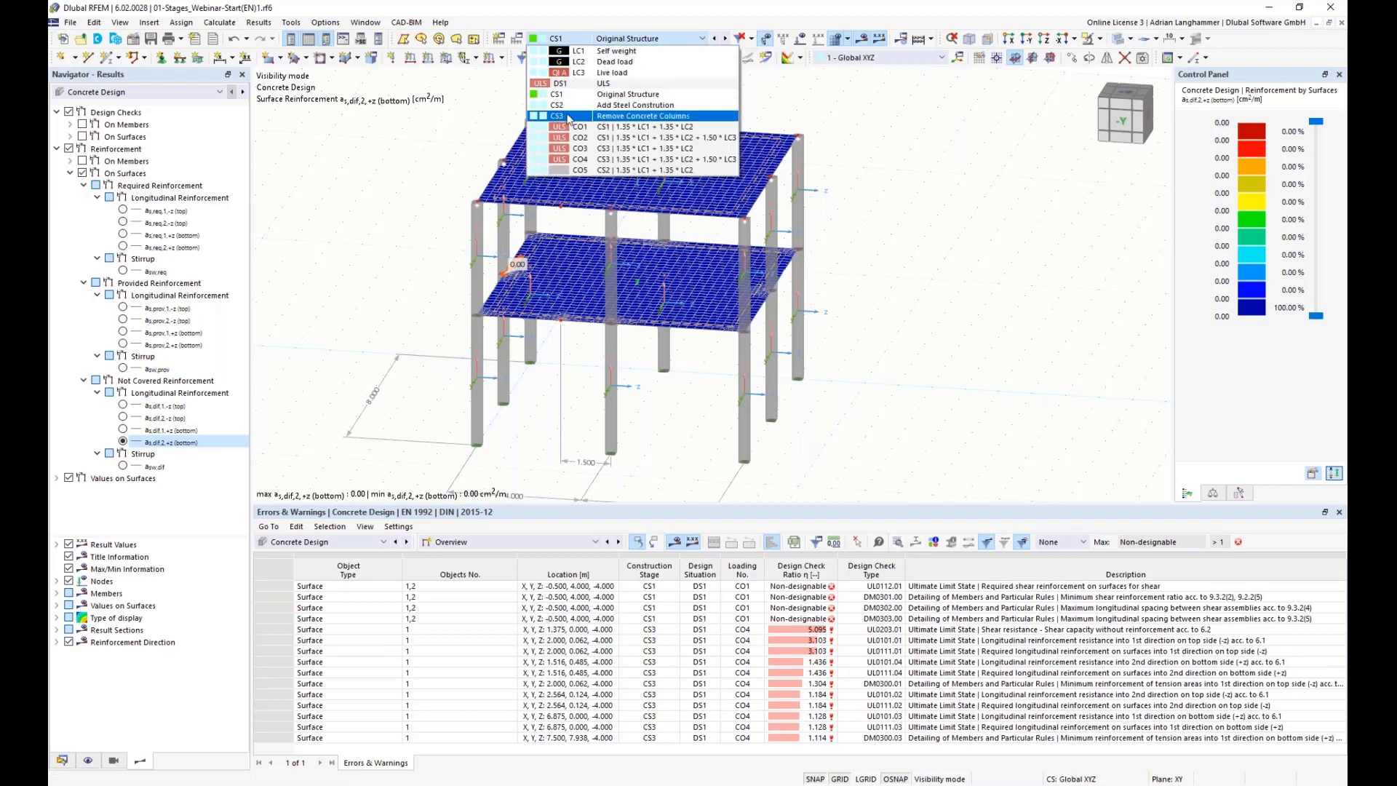
left_click(635, 120)
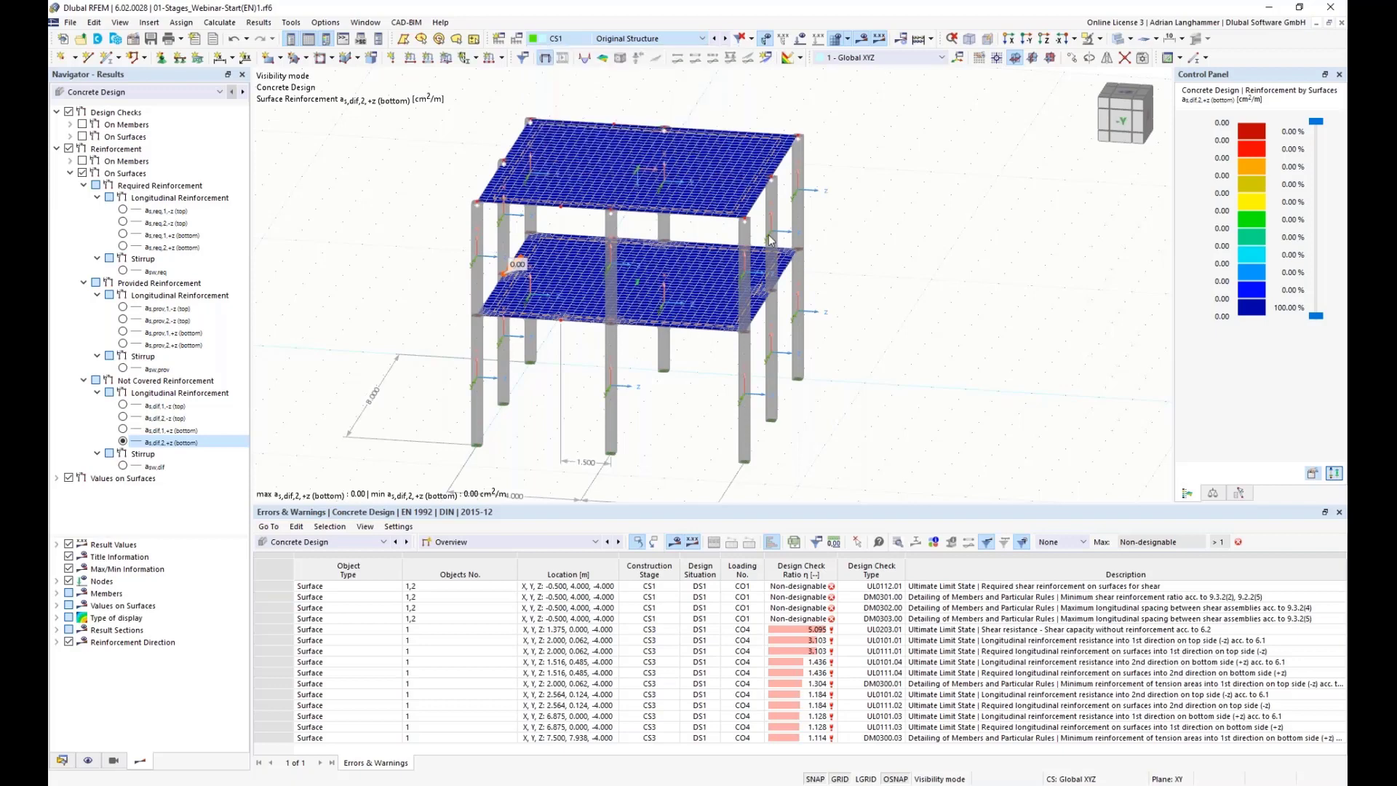
mouse_move(885, 297)
middle_mouse_down("ctrl")
mouse_move(870, 320)
mouse_move(882, 311)
middle_mouse_up("ctrl")
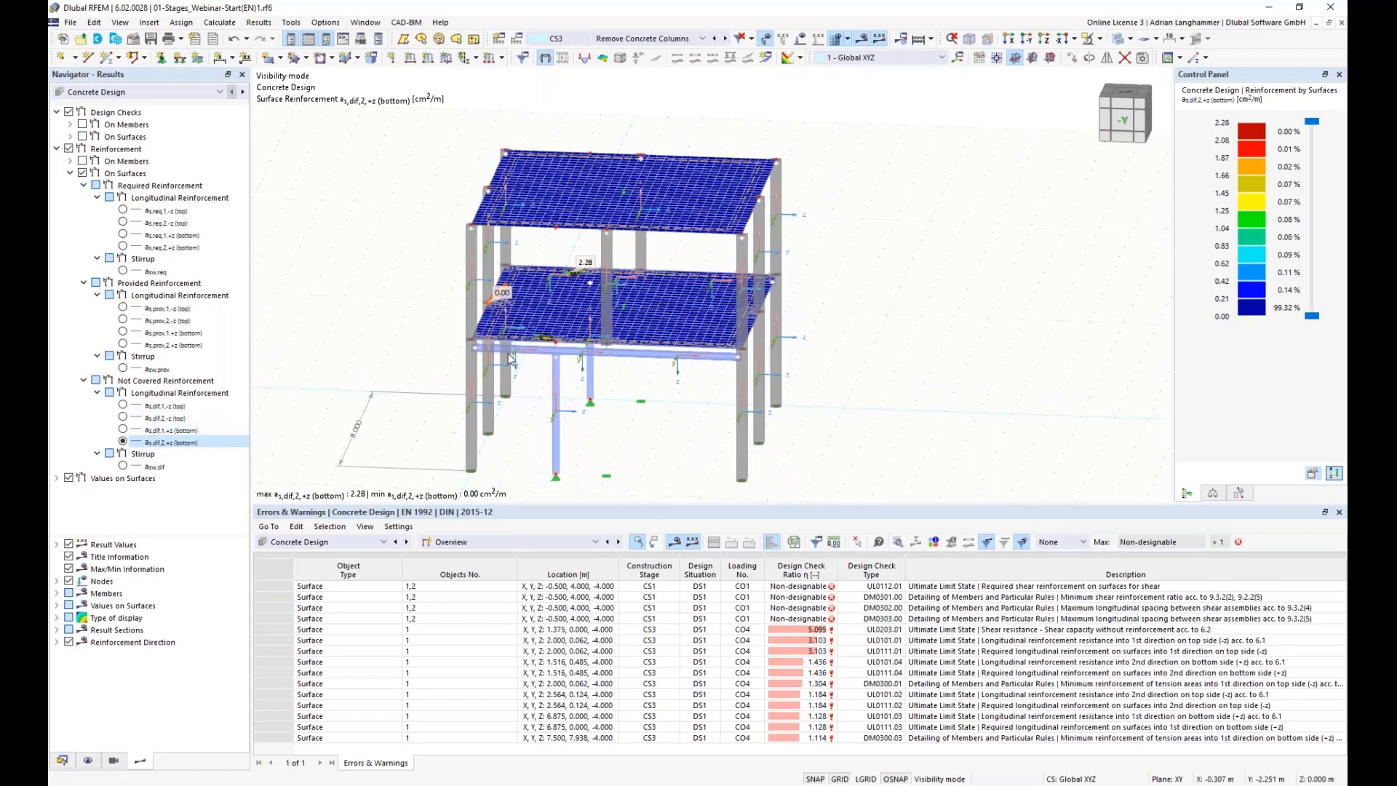
left_click(123, 405)
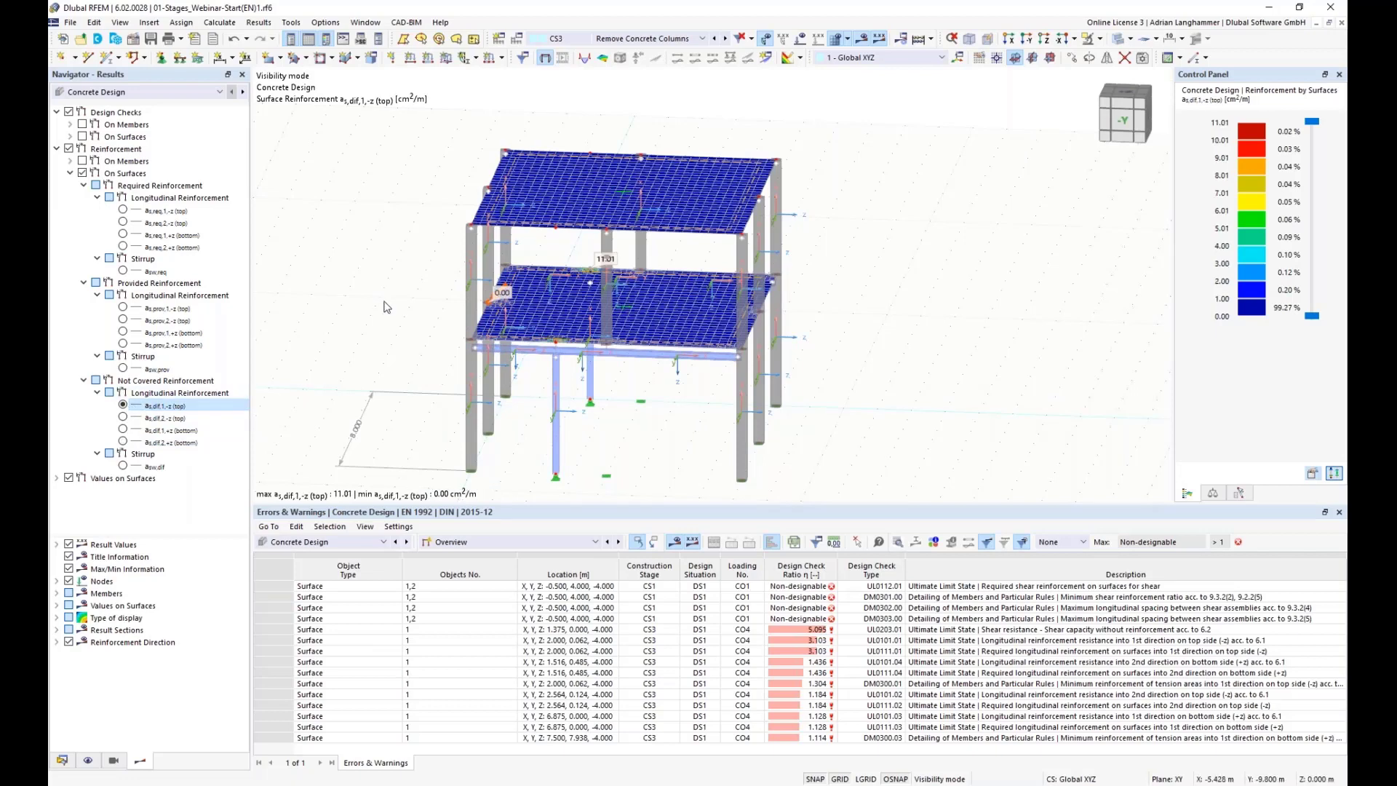
Step: Examine the first-floor slab's not-covered reinforcement above the new steel beams from several angles
middle_click_drag(384, 302, 359, 294)
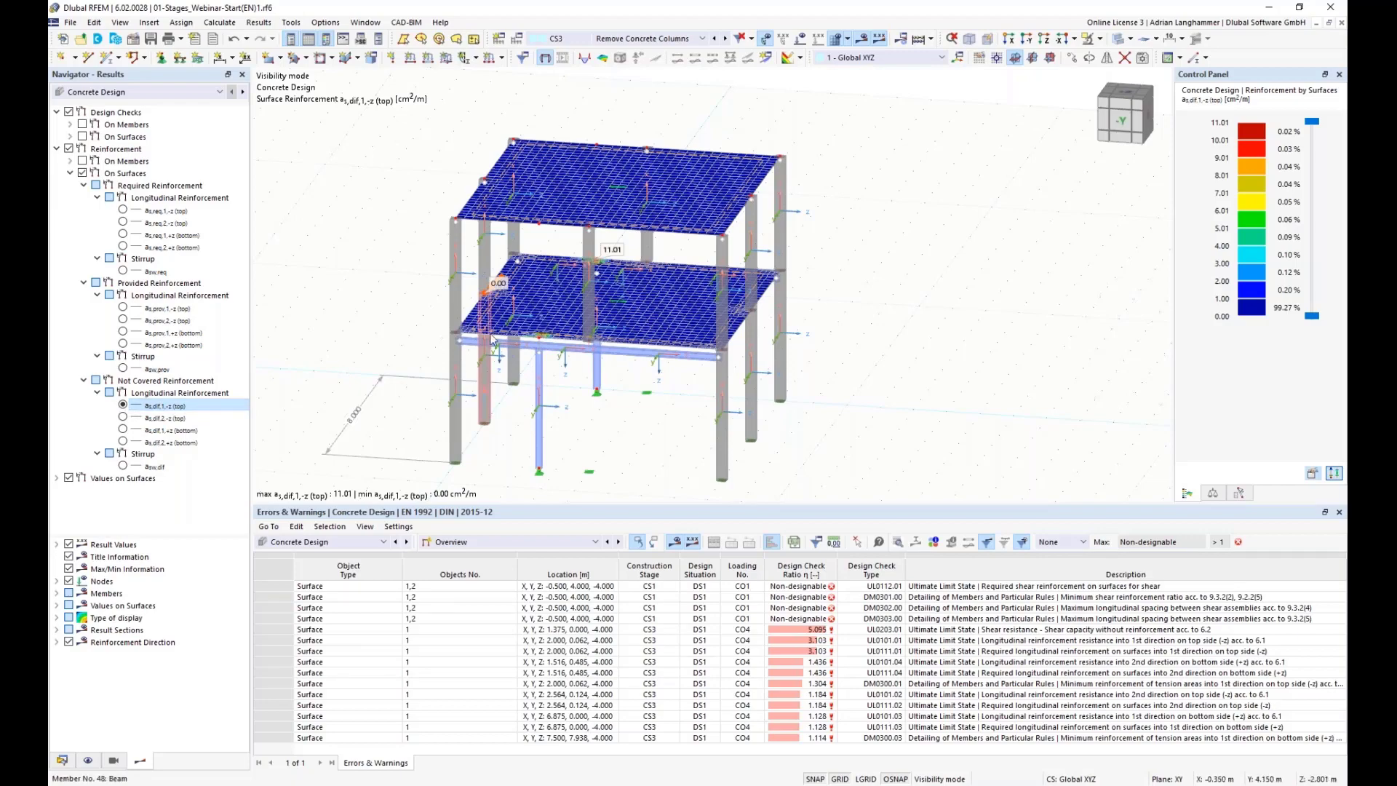
middle_click_drag(492, 343, 558, 341)
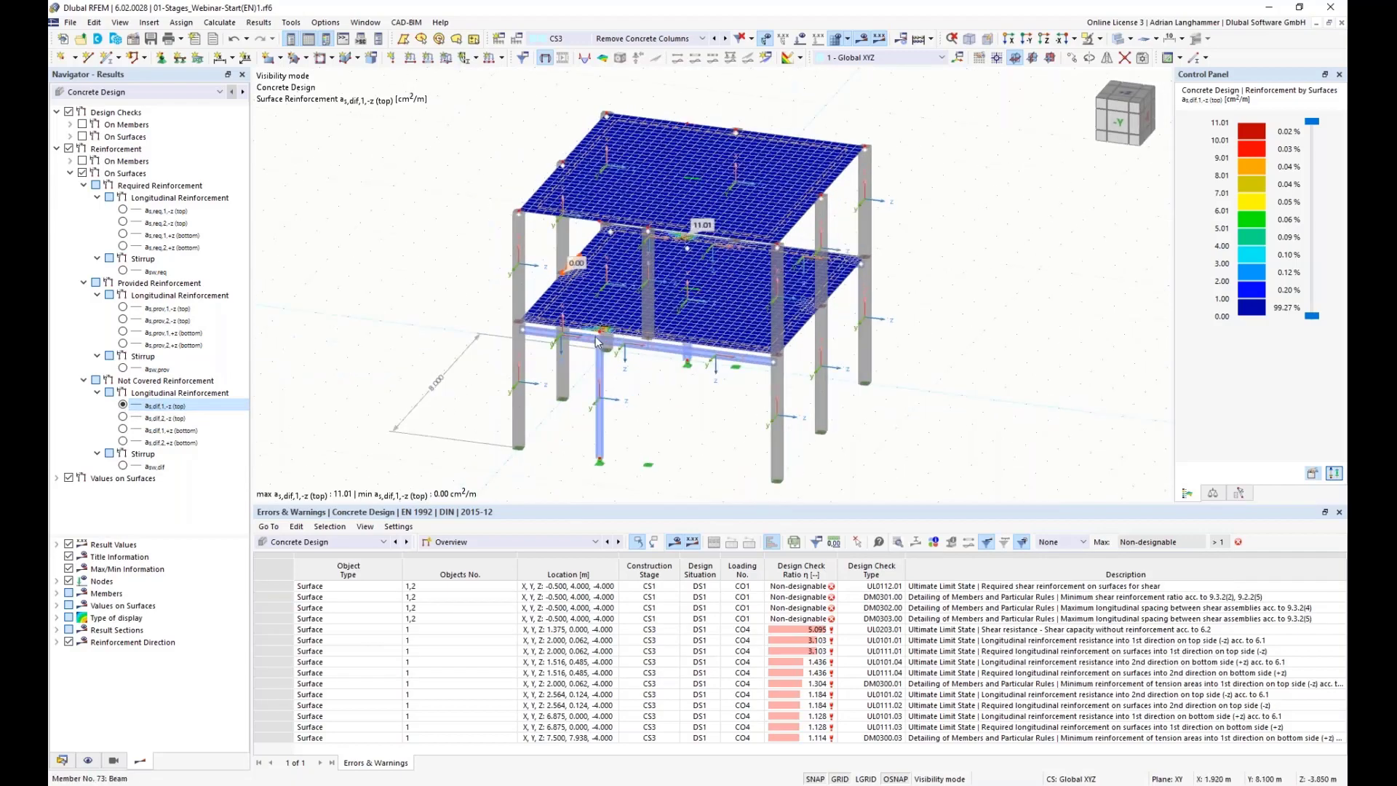
scroll(599, 342, "up", 4)
scroll(614, 353, "up", 3)
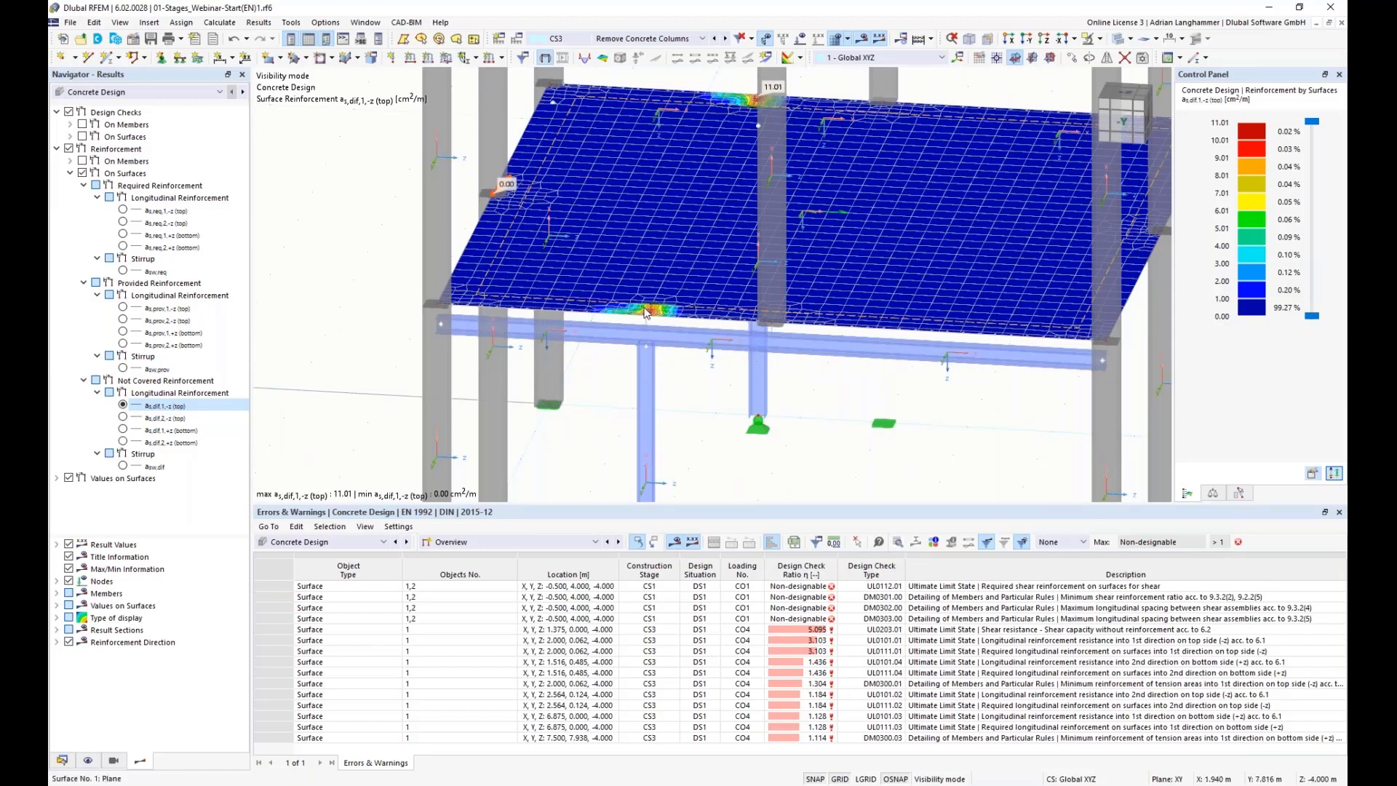
middle_click_drag(694, 388, 704, 367)
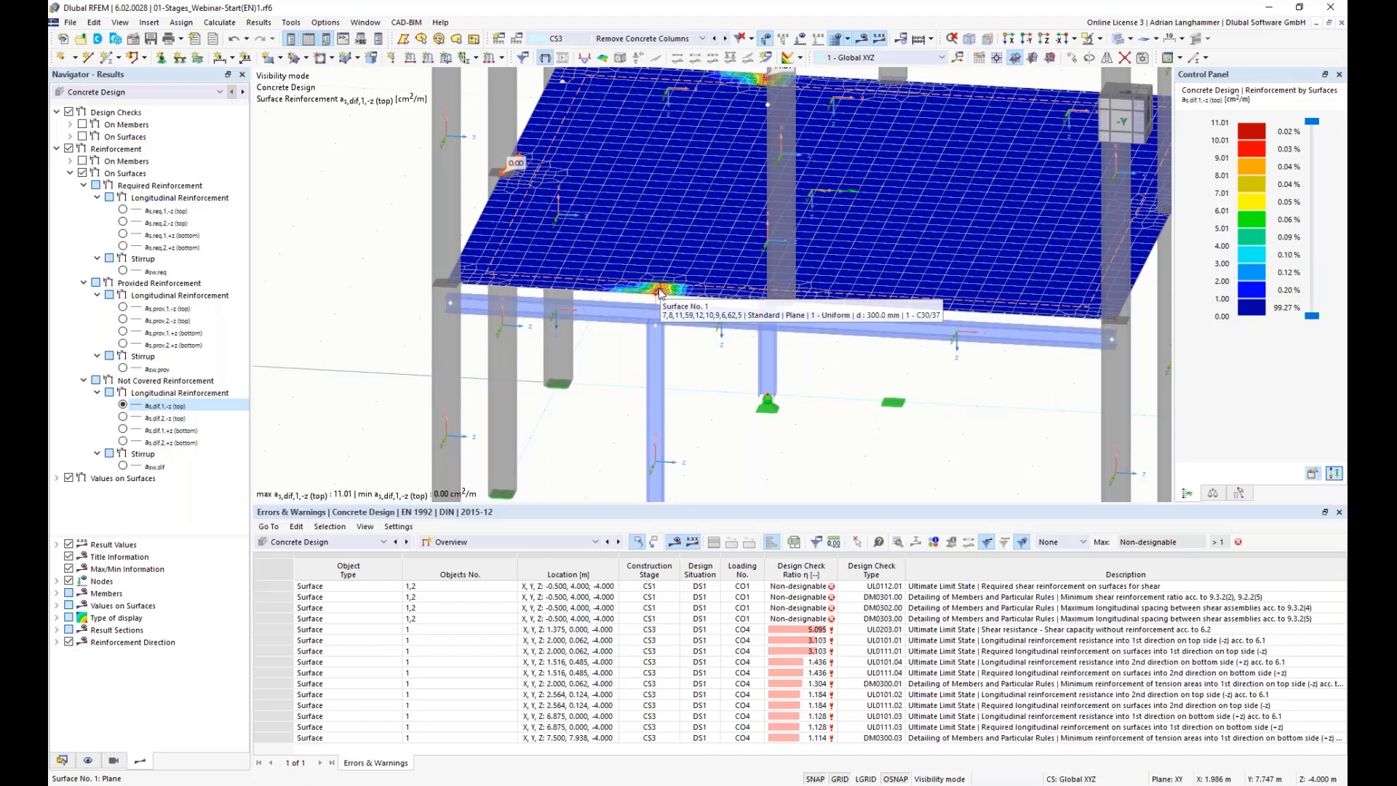
scroll(709, 391, "down", 2)
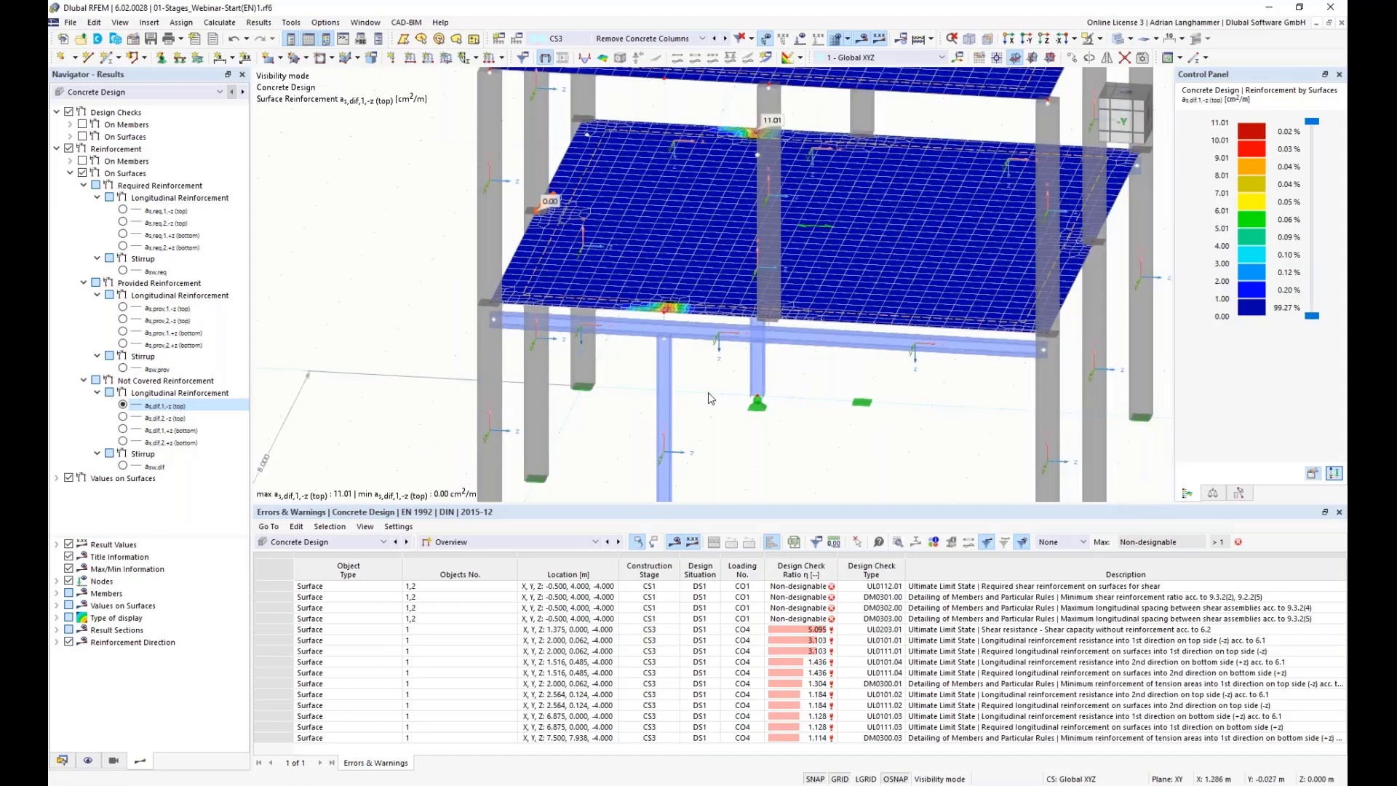
scroll(709, 392, "down", 1)
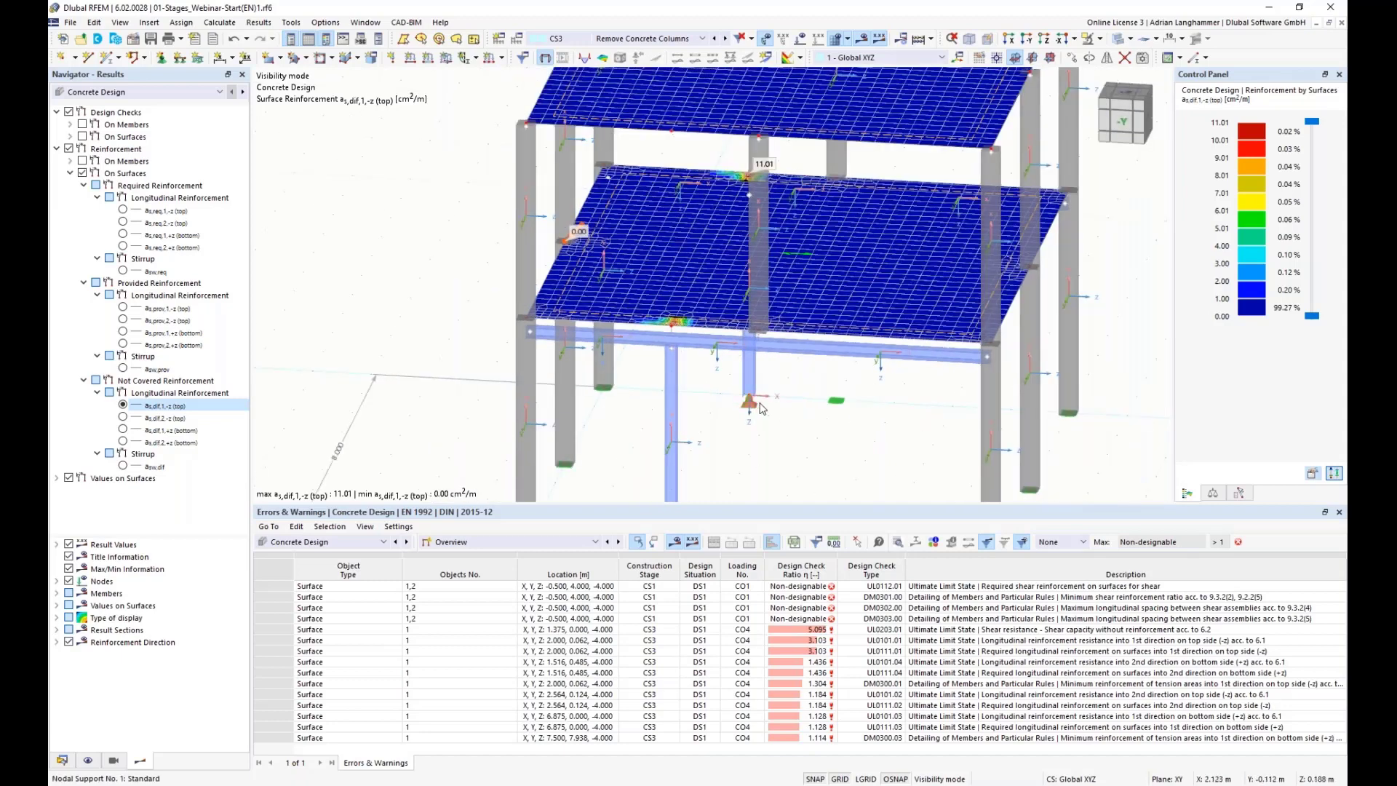
middle_click_drag(794, 431, 814, 422, "ctrl")
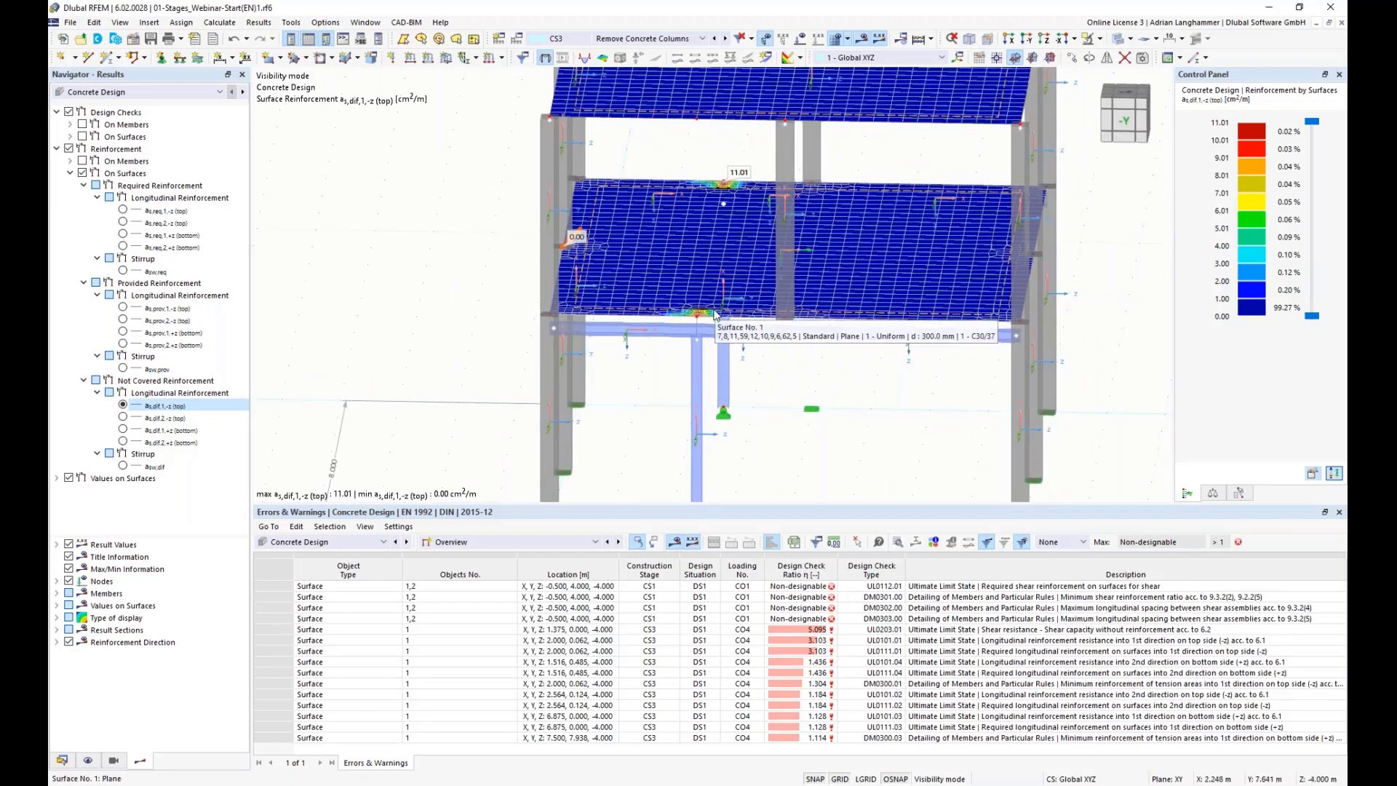
middle_click_drag(787, 373, 632, 311, "ctrl")
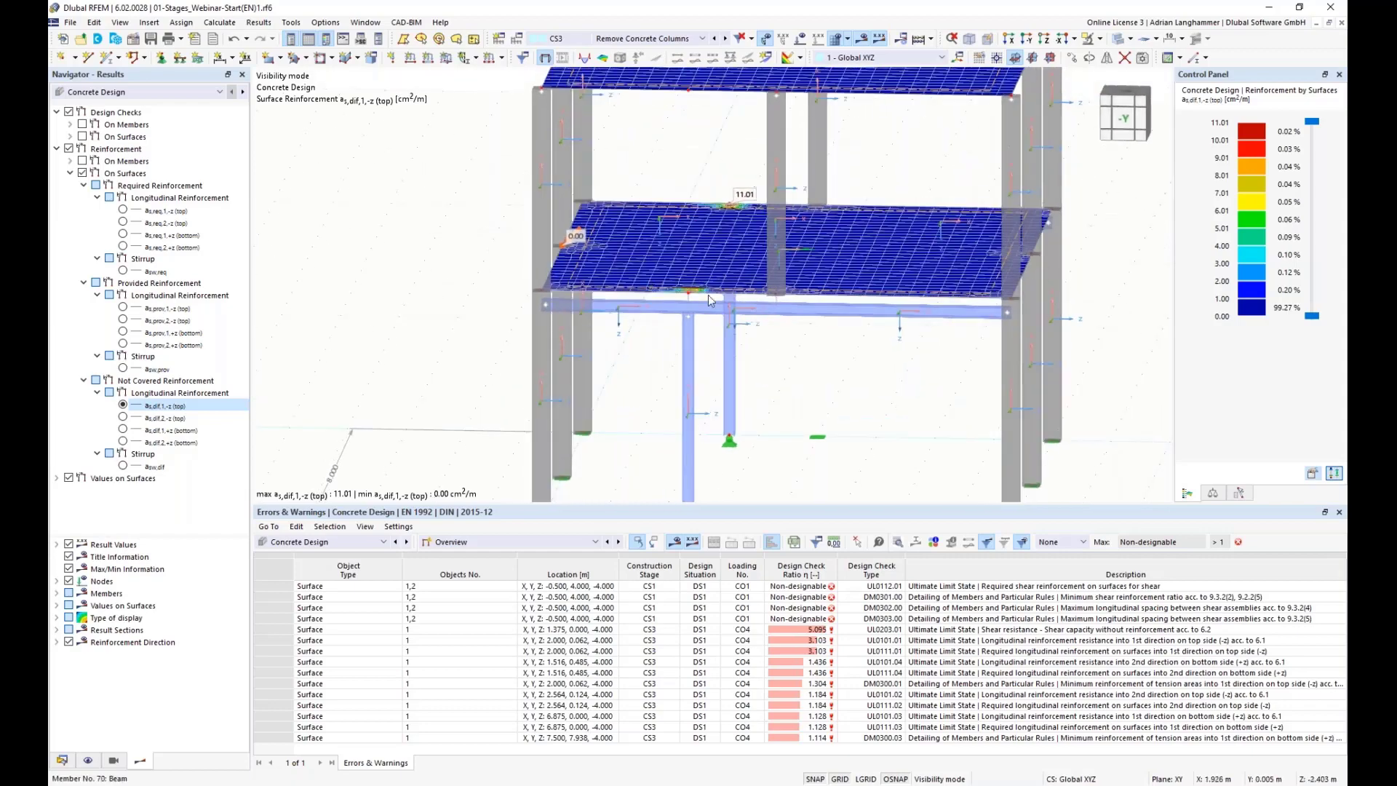
middle_click_drag(800, 348, 784, 320, "ctrl")
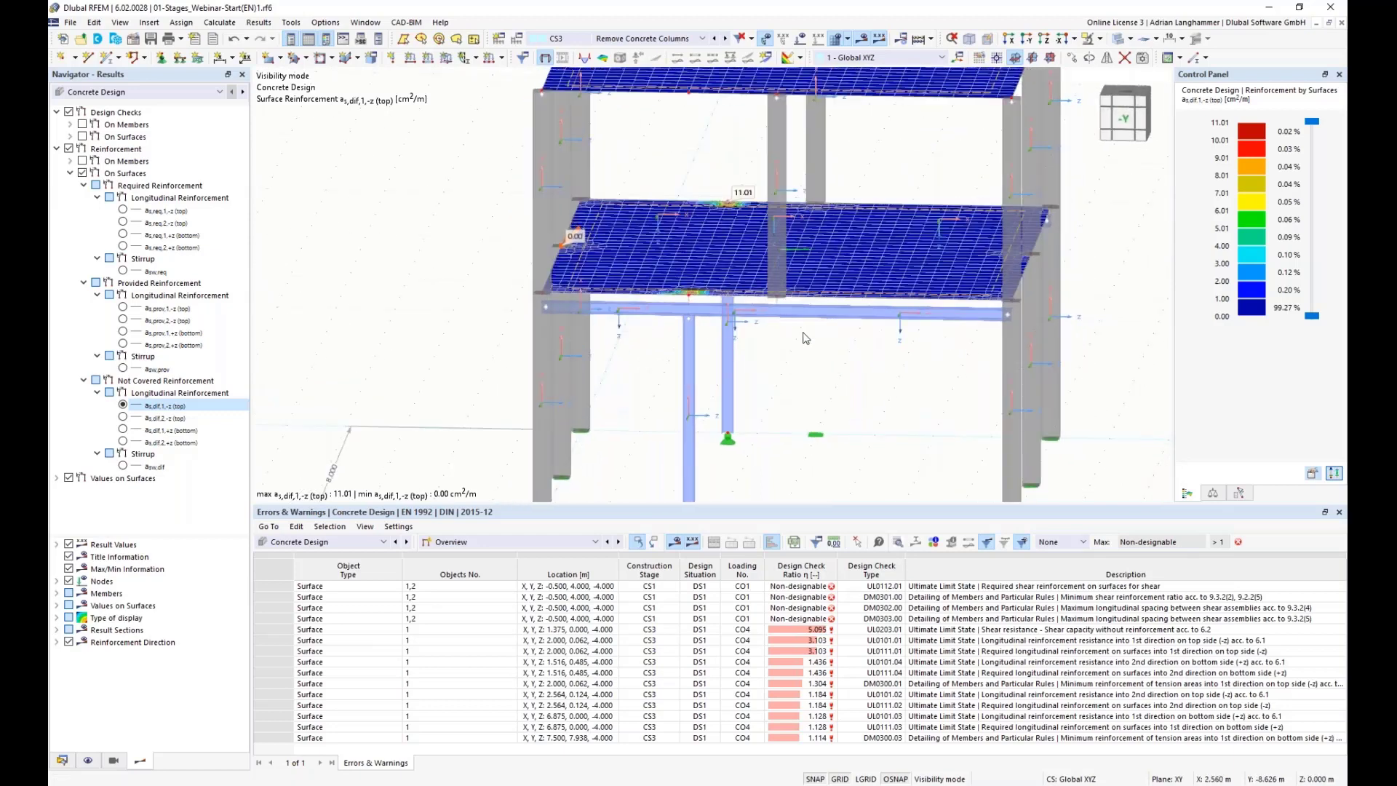
Step: Inspect the reinforcement concentrations where the slab rests on the steel beams and remaining columns
middle_click_drag(866, 386, 746, 389, "ctrl")
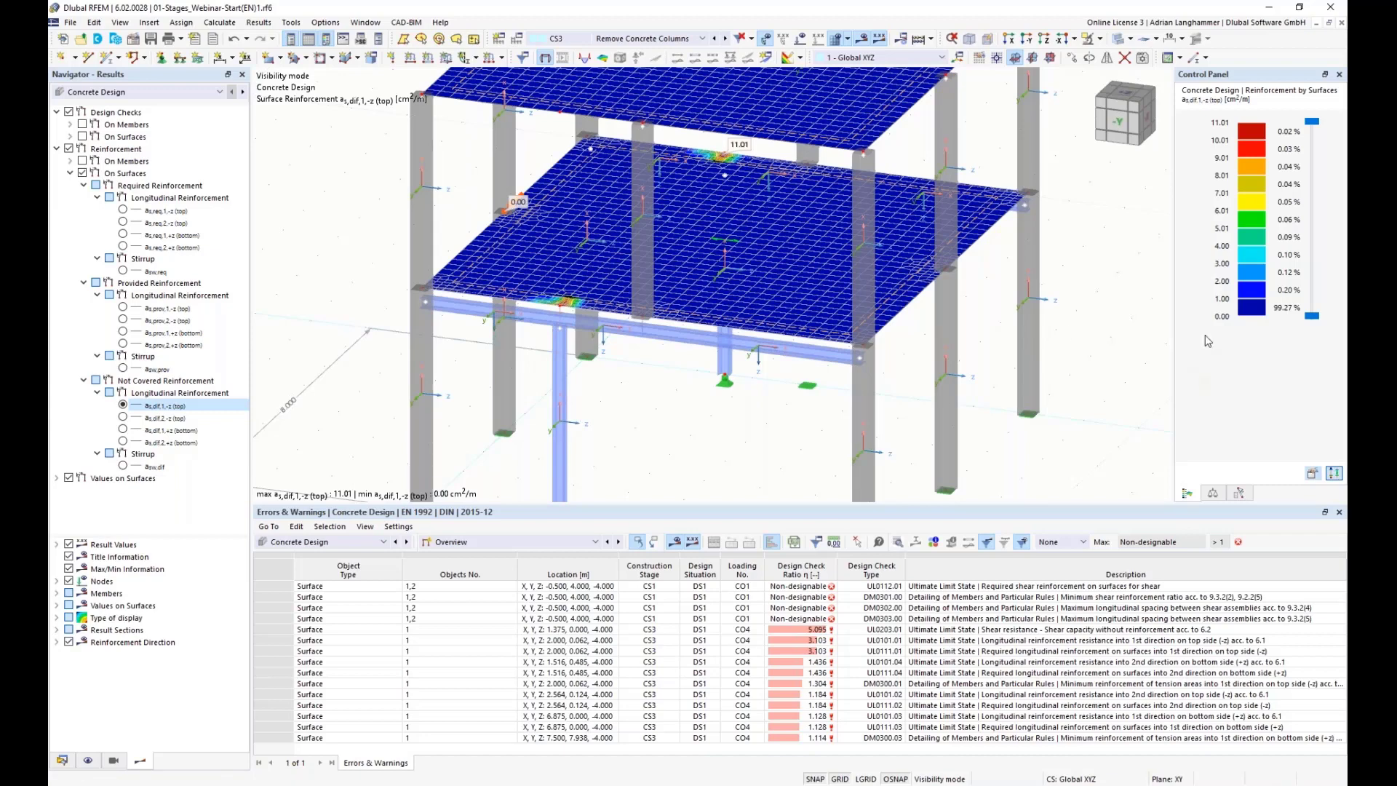
middle_click_drag(693, 426, 740, 380)
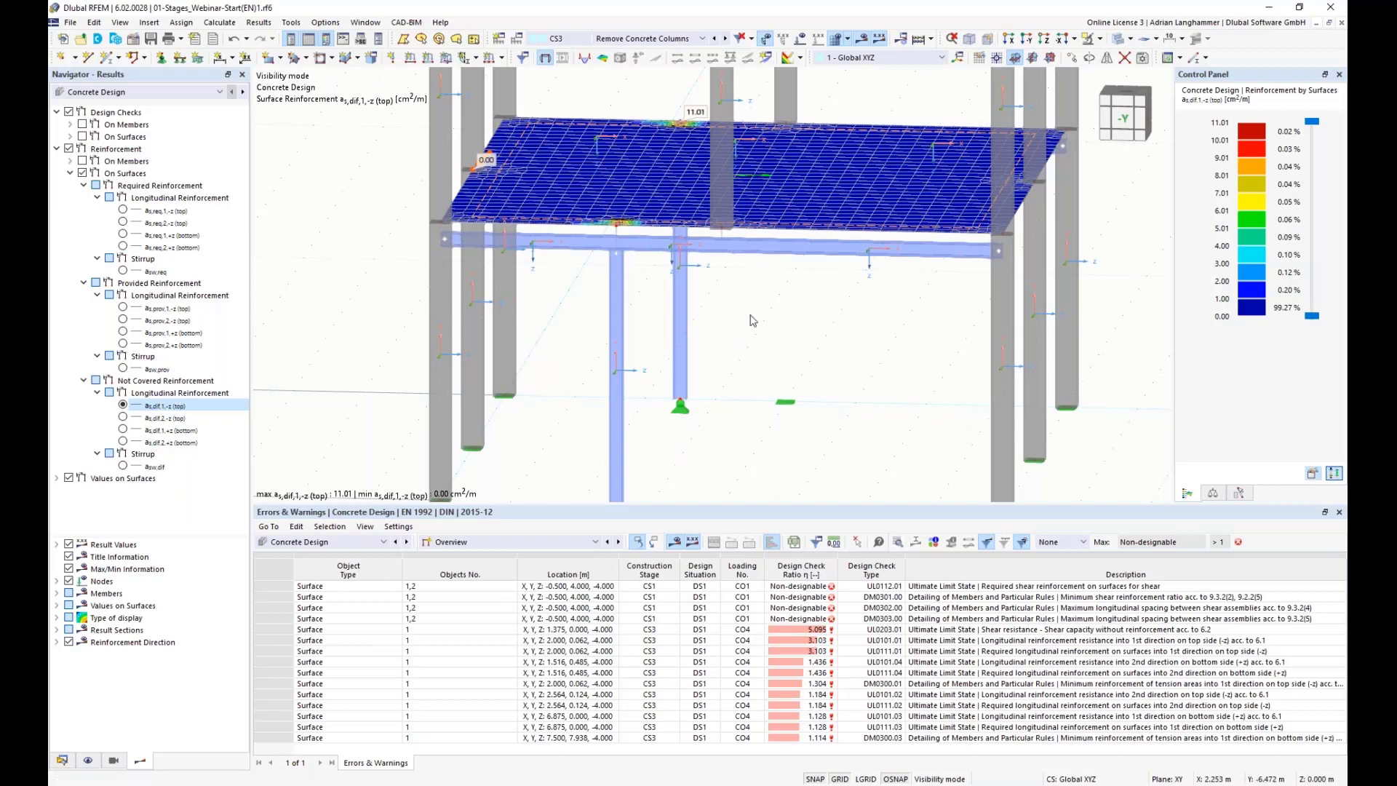
middle_click_drag(795, 333, 784, 333, "ctrl")
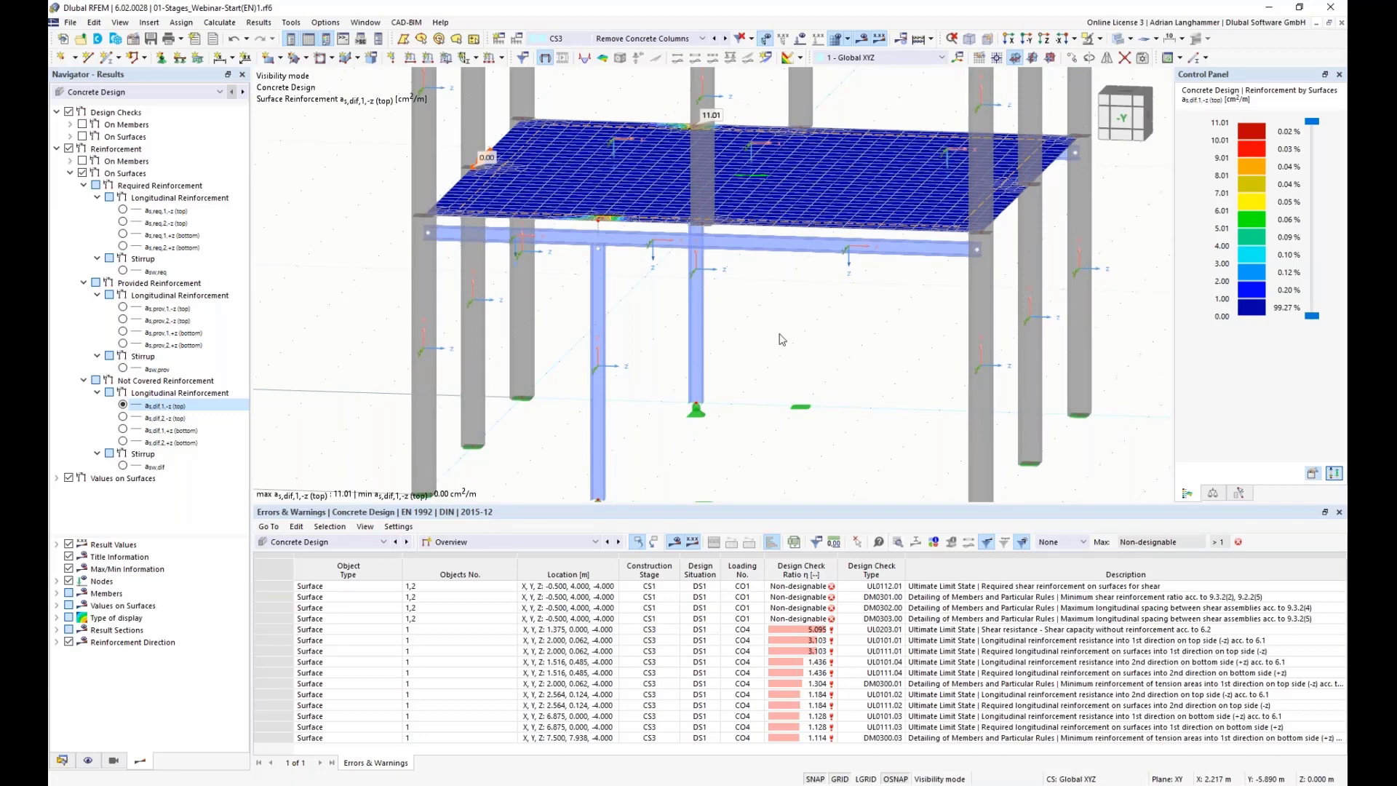
middle_click_drag(647, 376, 639, 373, "ctrl")
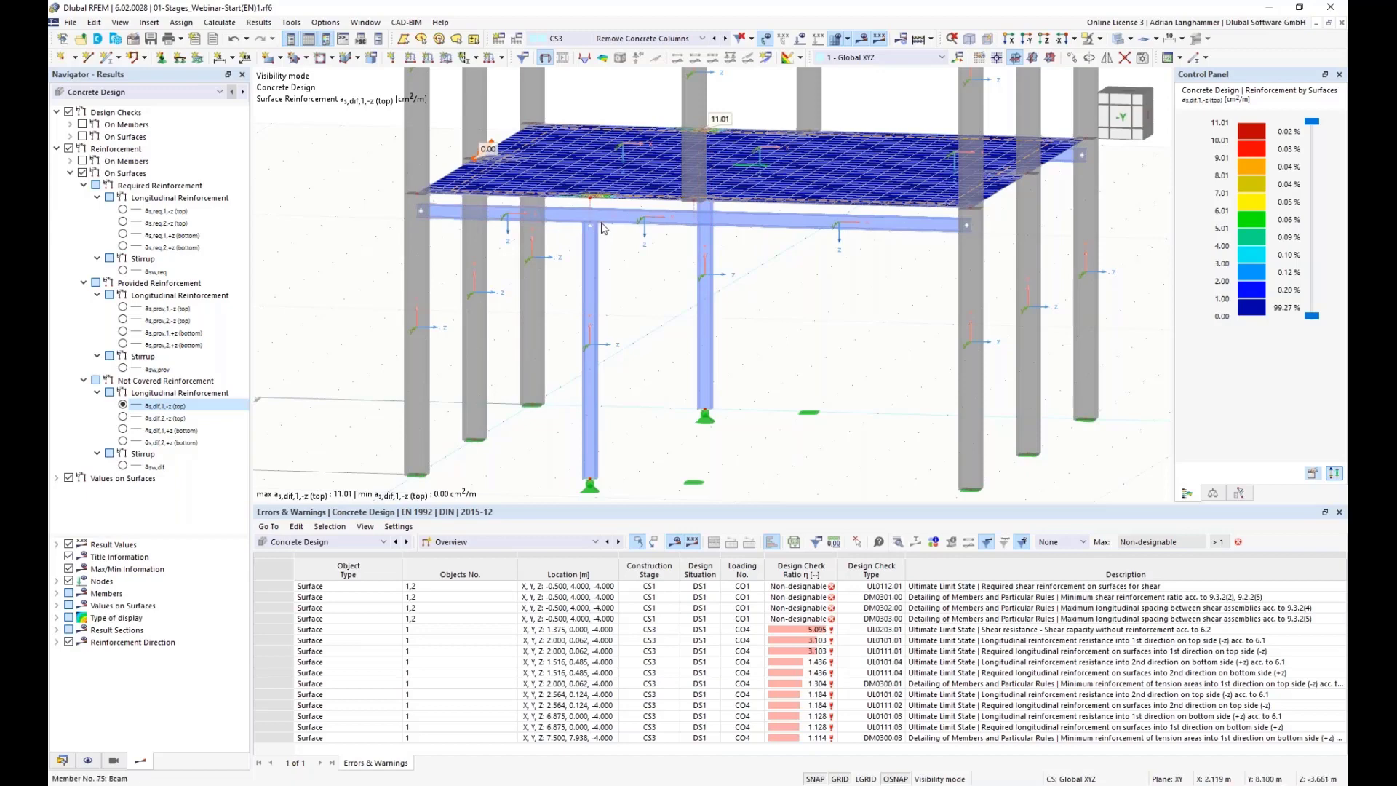
scroll(606, 228, "up", 3)
scroll(605, 229, "up", 3)
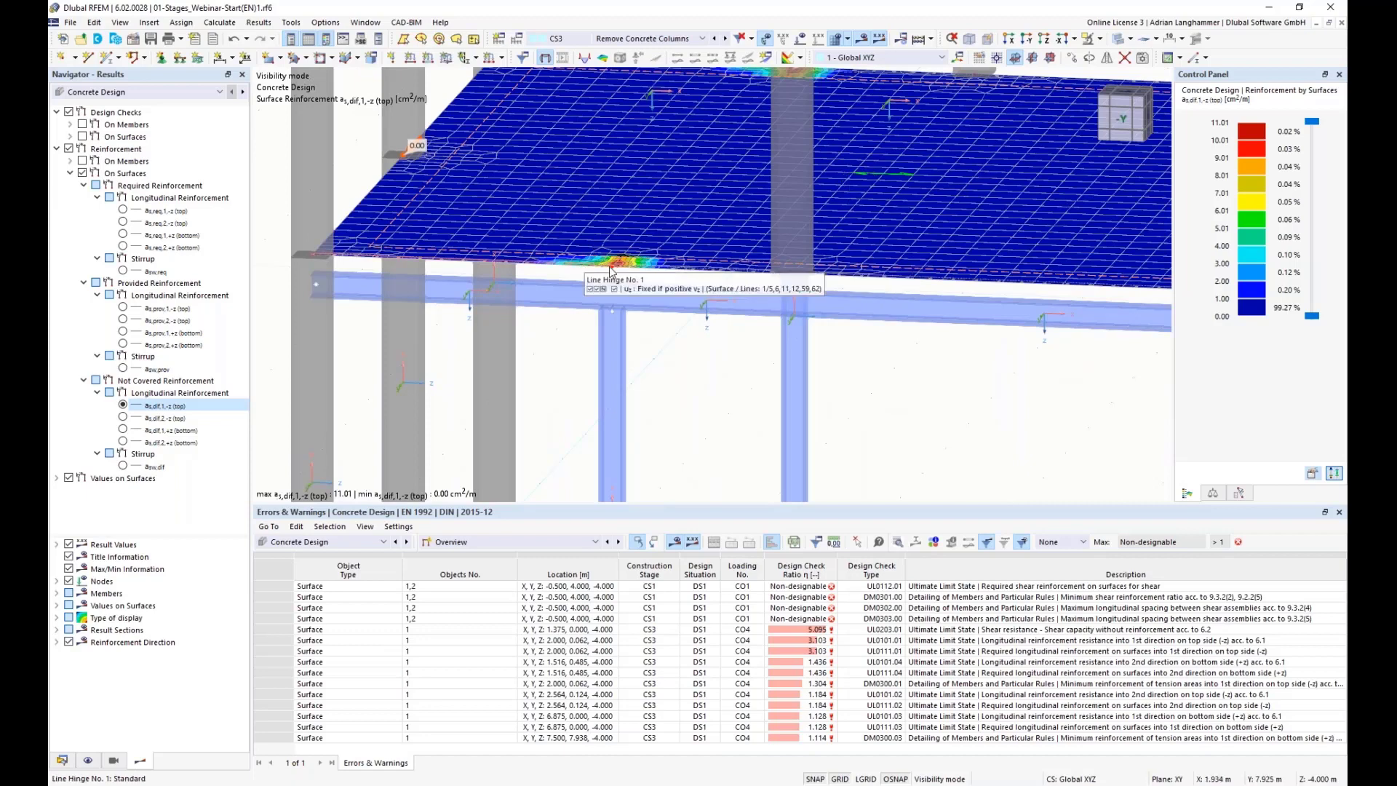
scroll(585, 263, "up", 1)
middle_click_drag(664, 290, 691, 223, "ctrl")
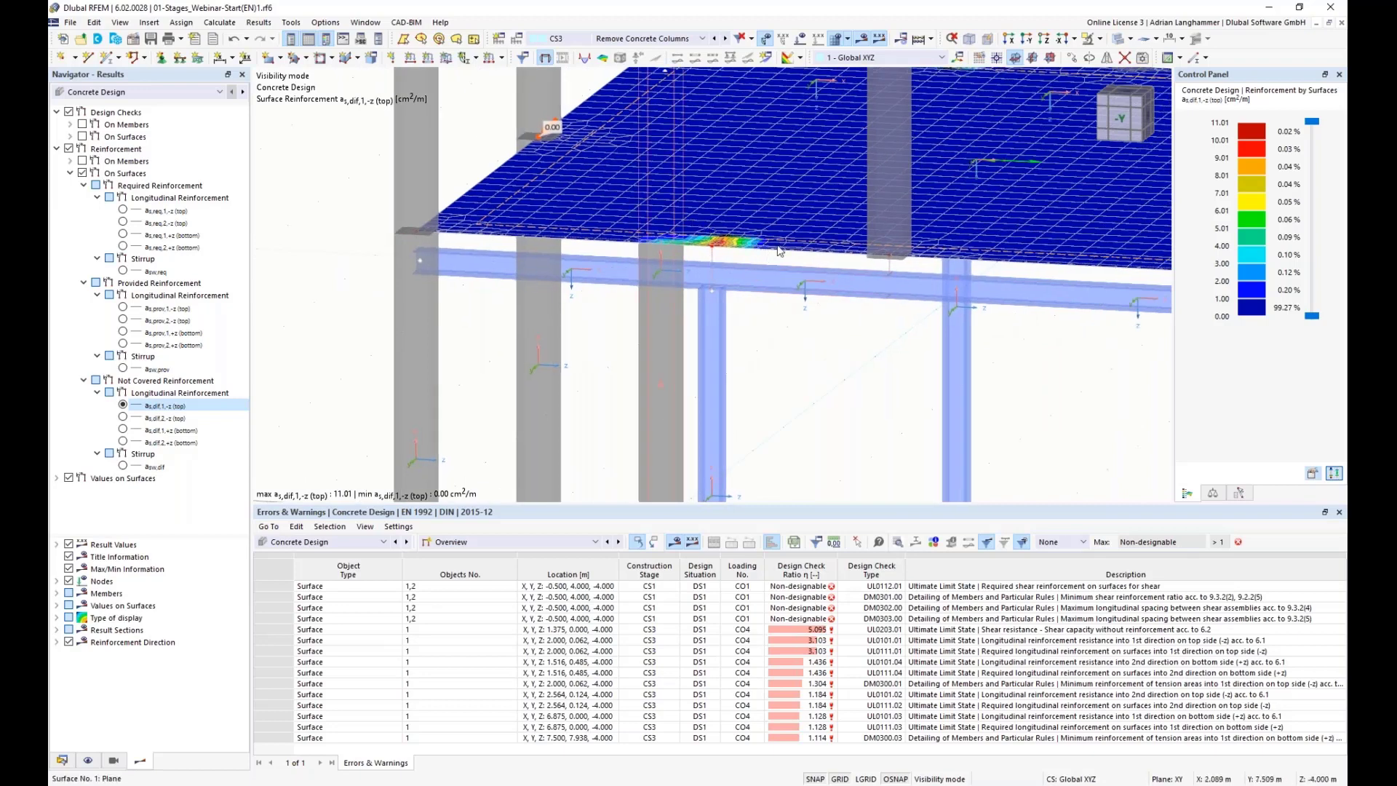
middle_click_drag(774, 251, 741, 279, "ctrl")
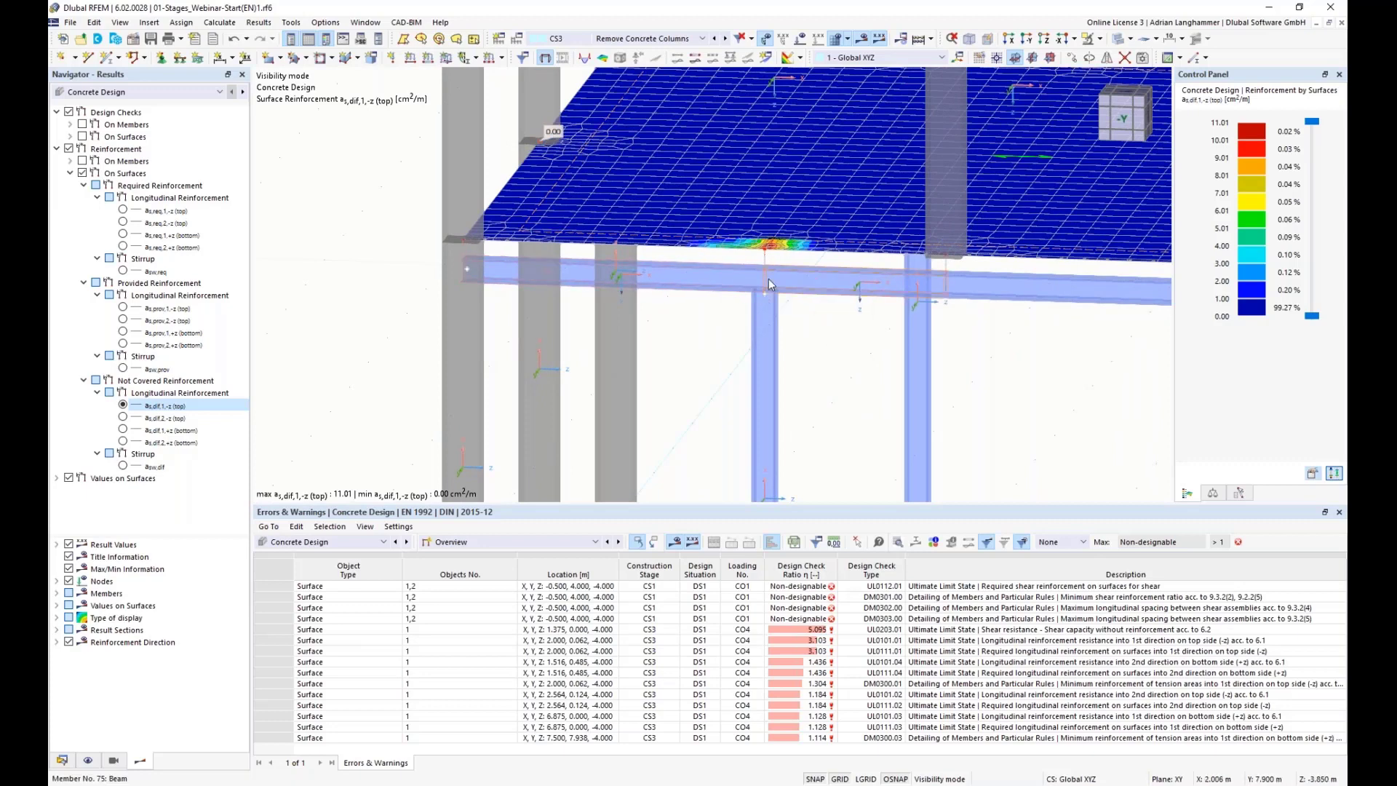
middle_click_drag(739, 348, 702, 342, "ctrl")
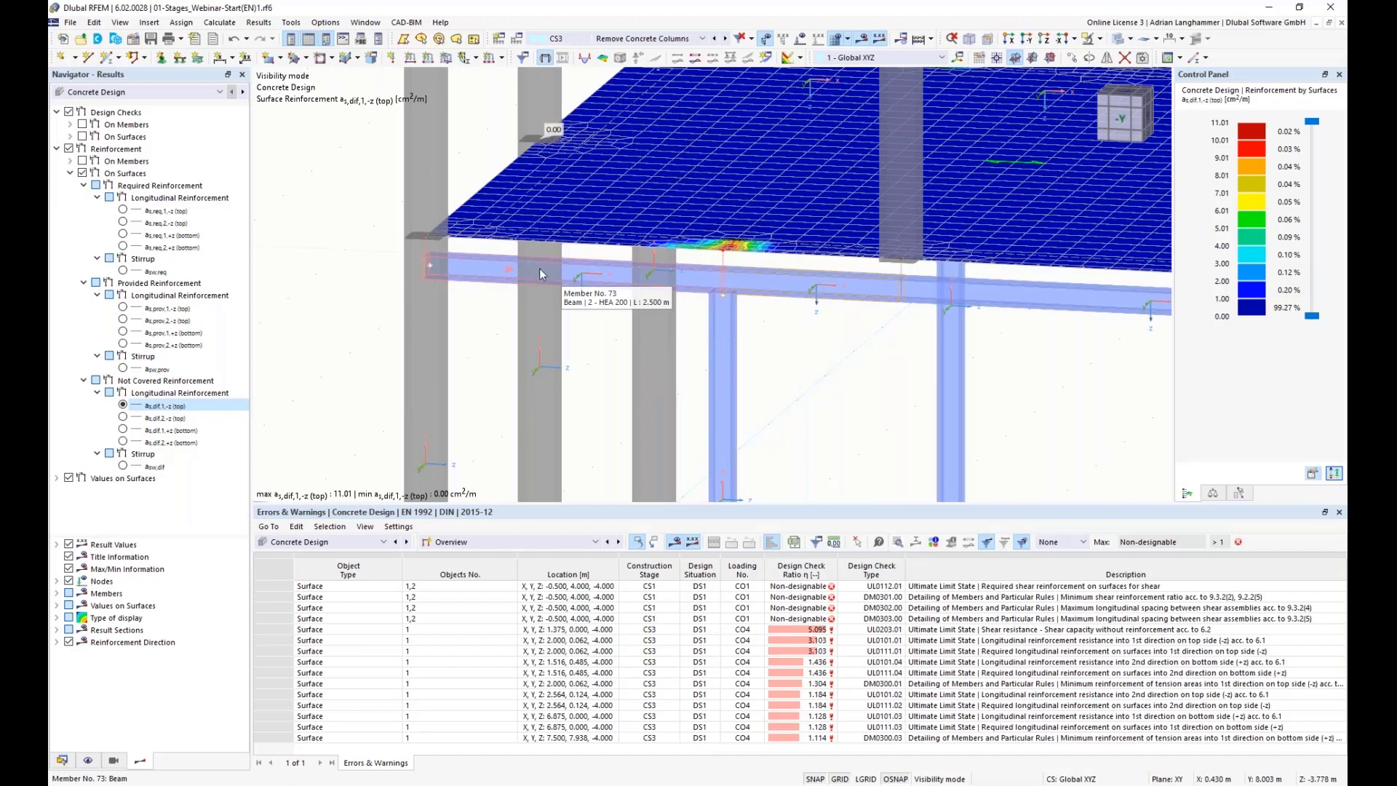
middle_click_drag(794, 339, 787, 341, "ctrl")
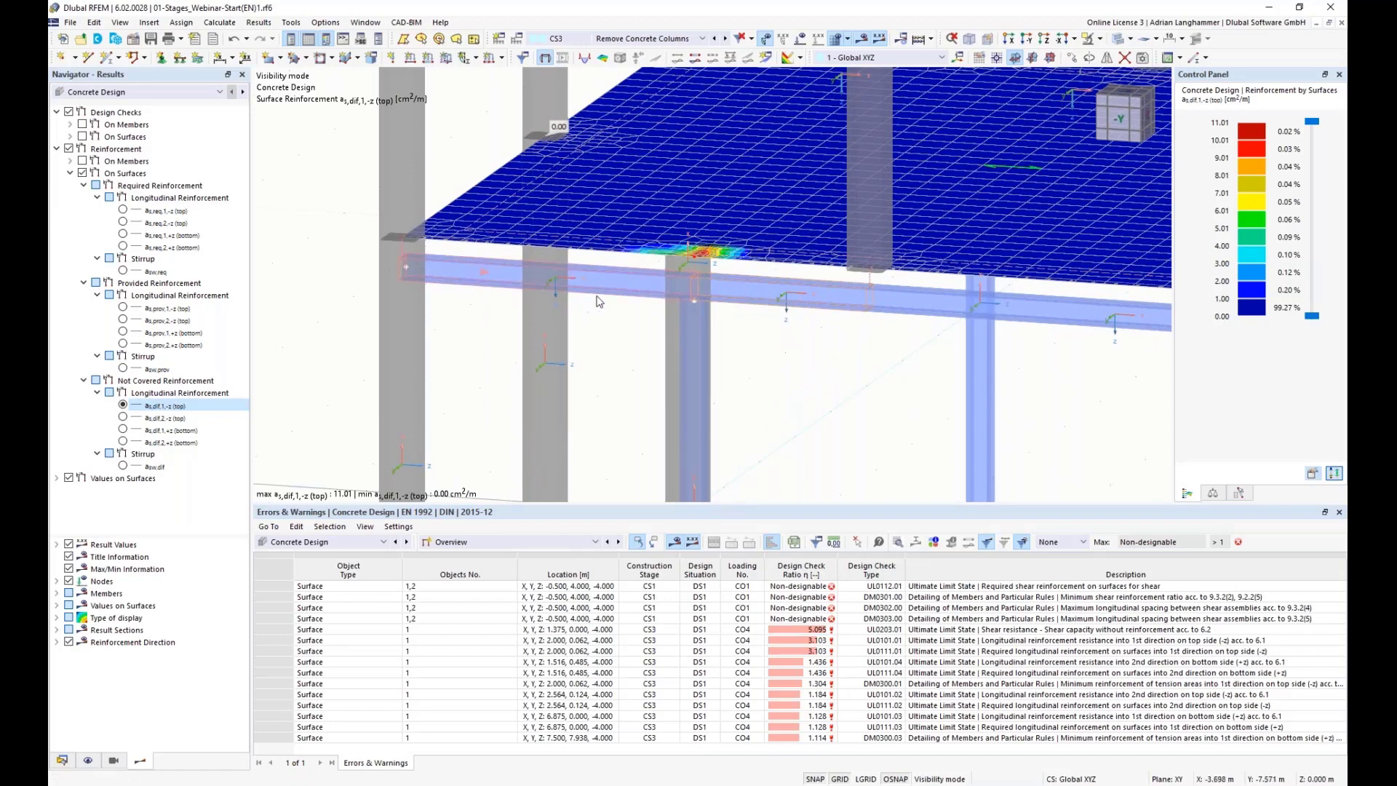
scroll(782, 376, "down", 2)
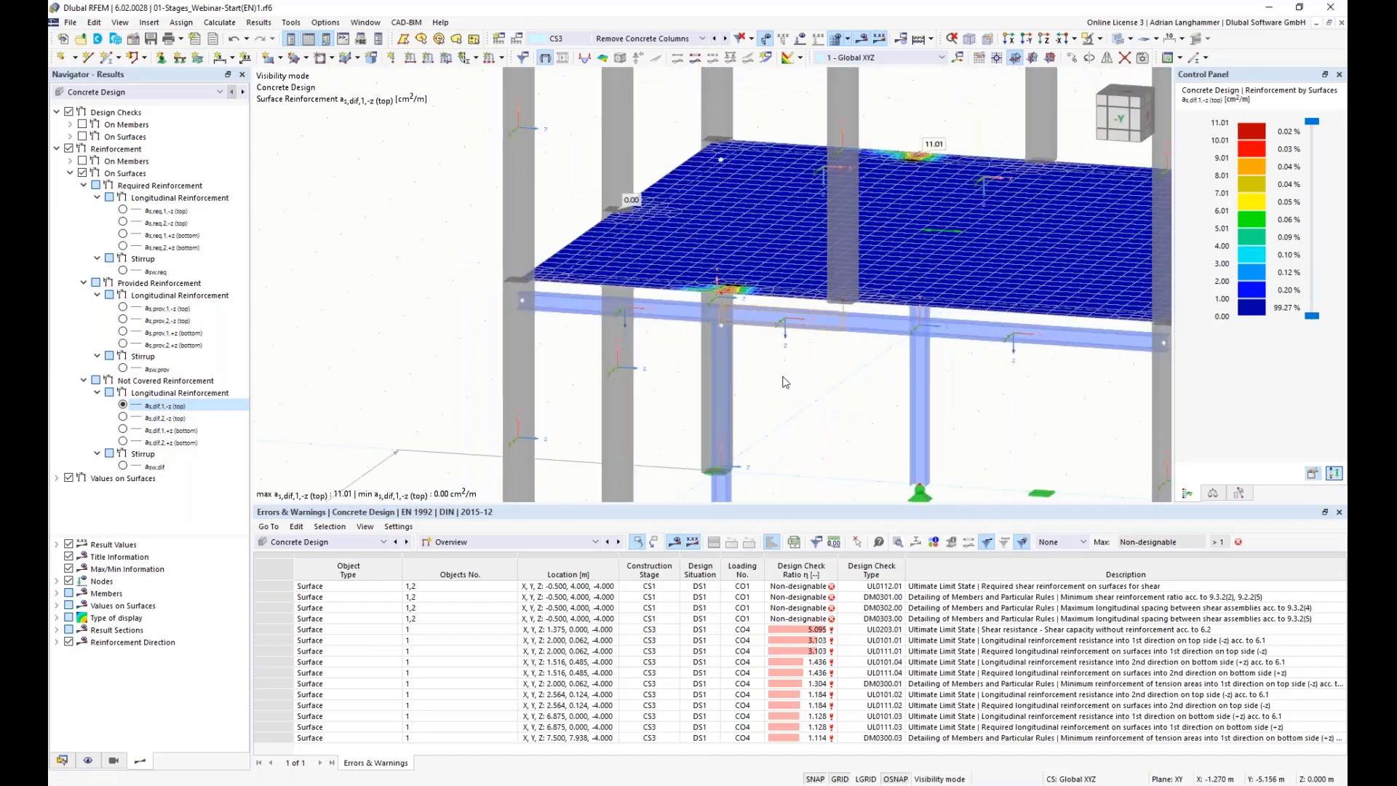
middle_click_drag(781, 376, 741, 371, "ctrl")
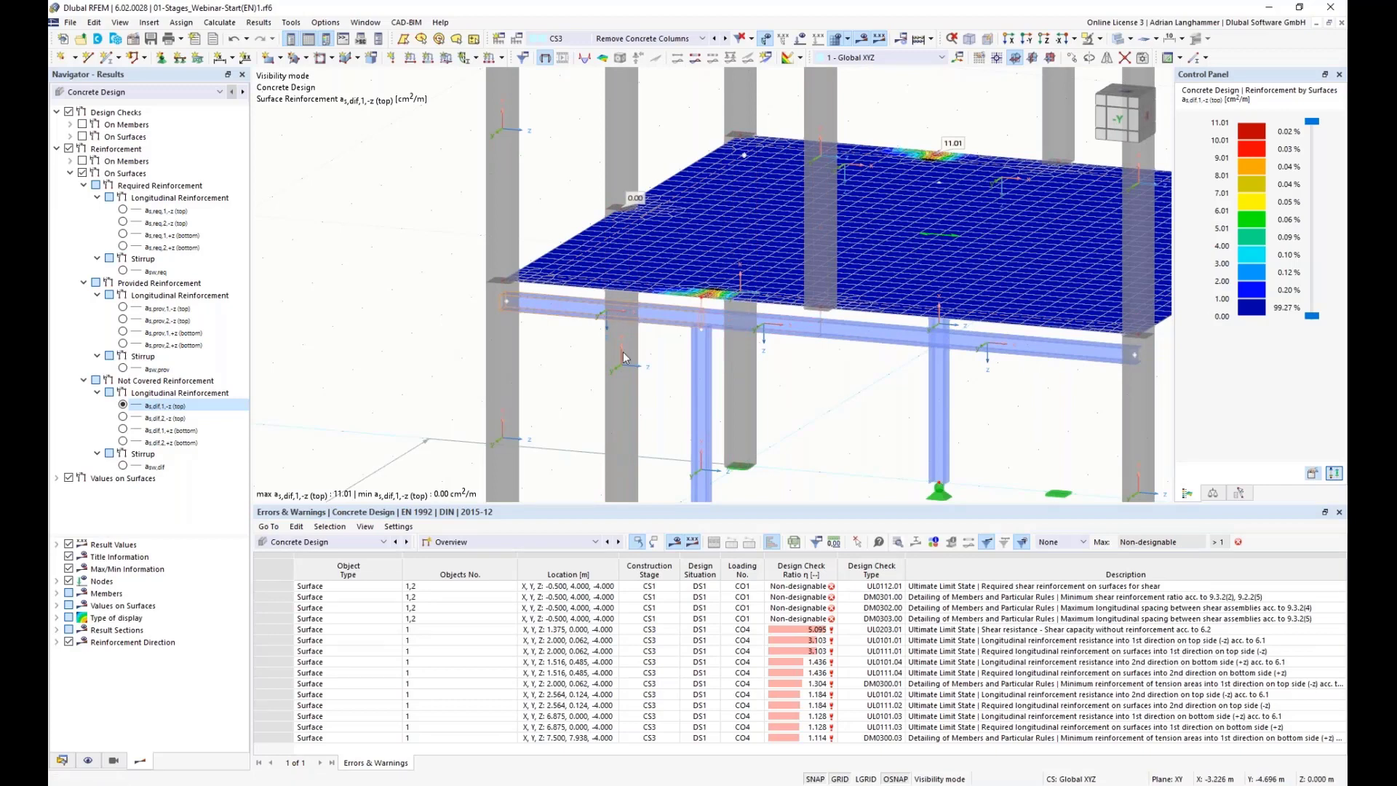
middle_click_drag(871, 377, 840, 203, "ctrl")
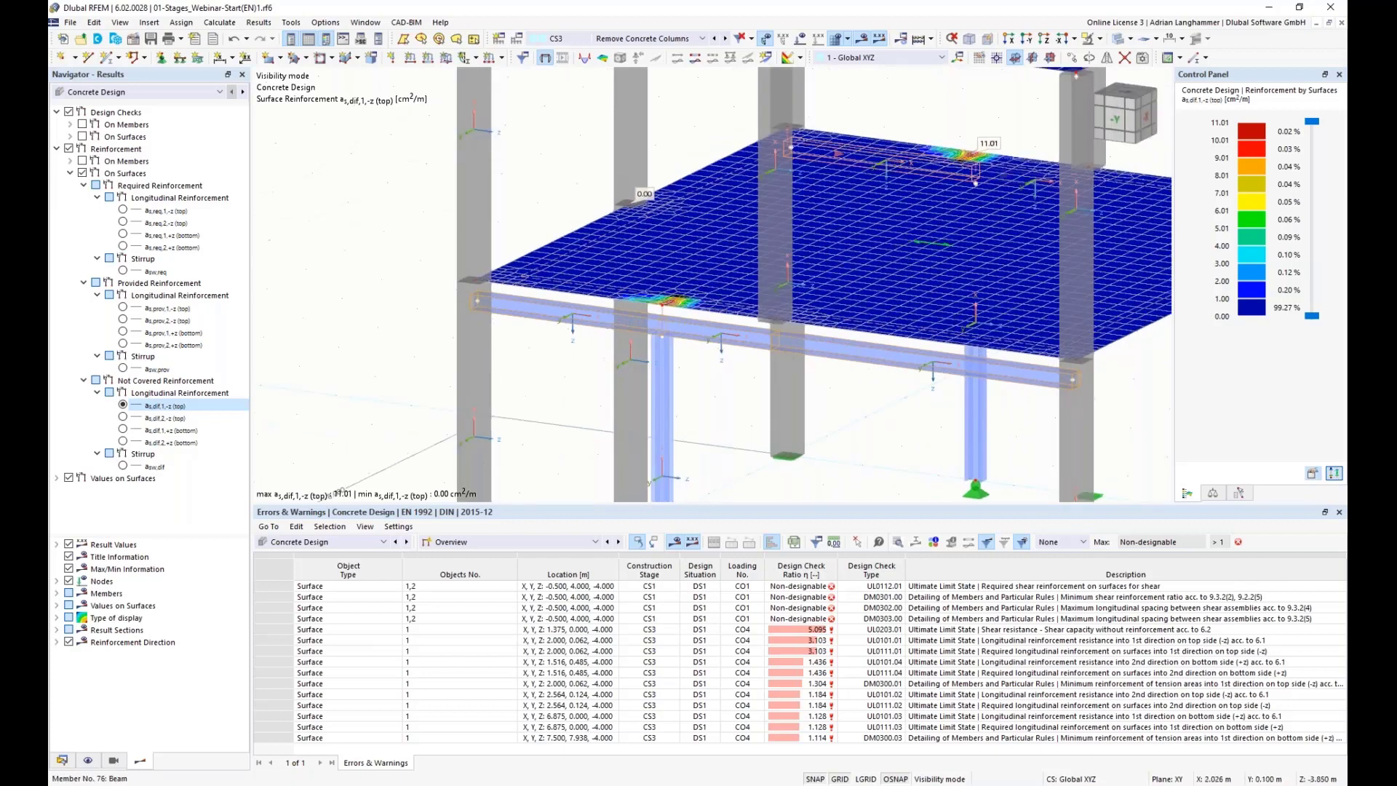
Step: Change the section of steel beams 71-76 to 4 - I 340/400/20/20/0 | 2 - S355J0H, accepting deletion of results
middle_click_drag(891, 241, 748, 247)
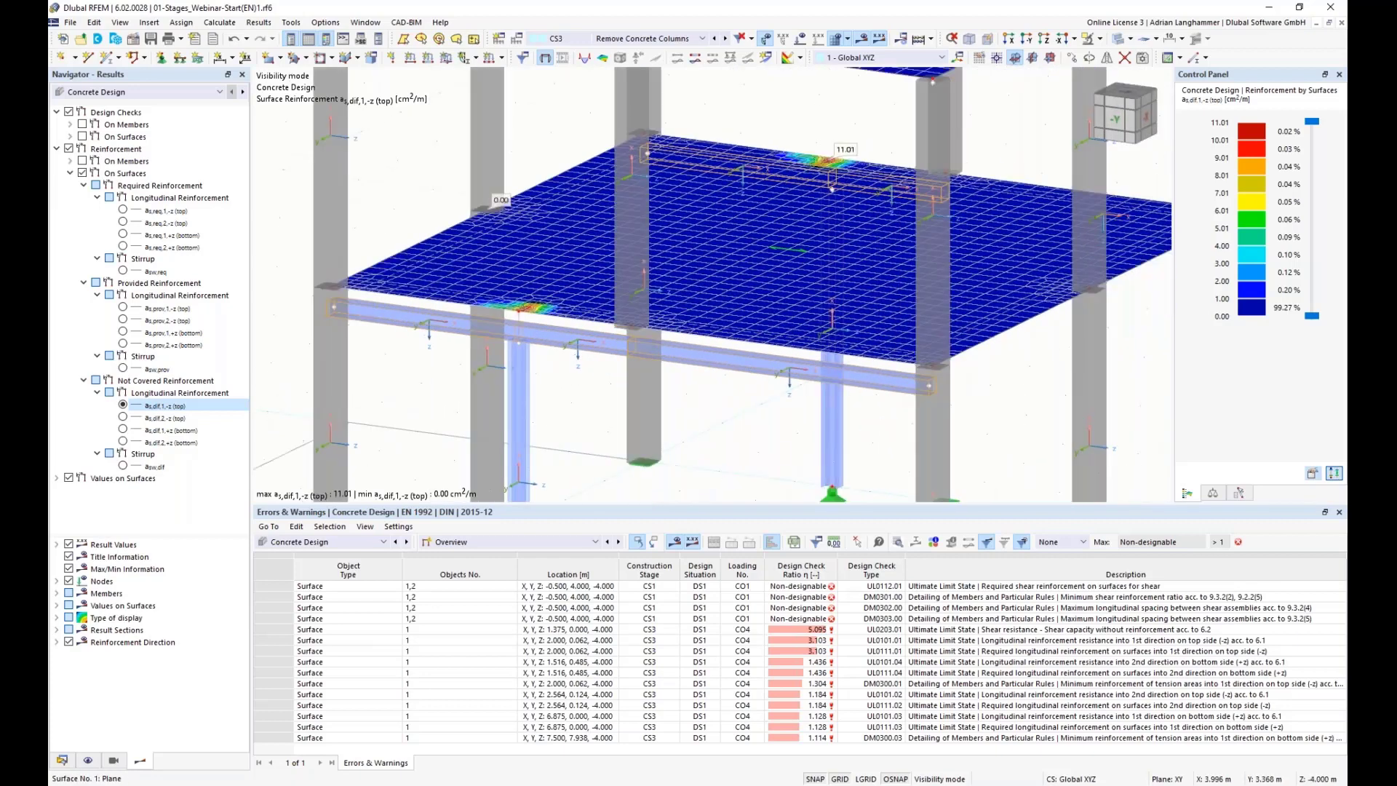
right_click(994, 205)
mouse_move(1058, 252)
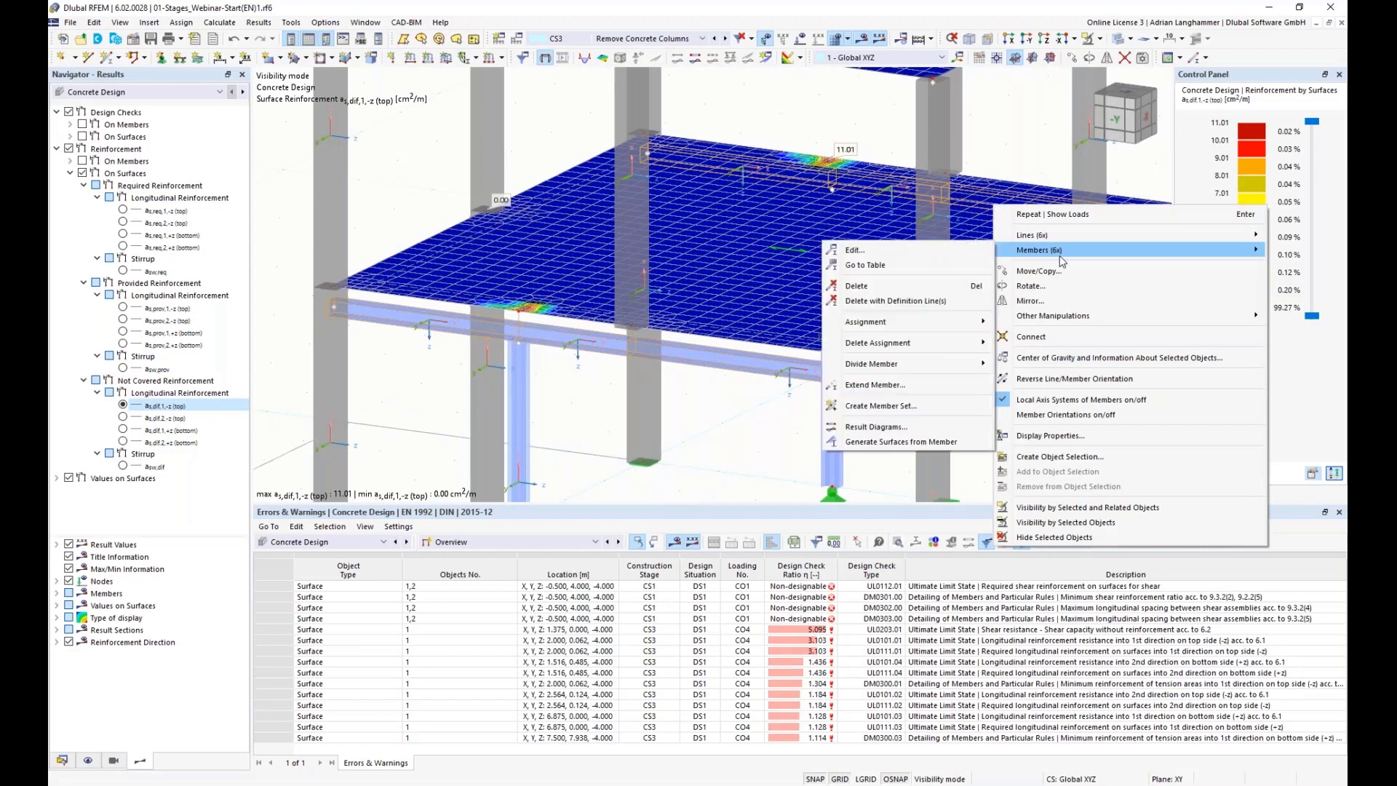
left_click(866, 251)
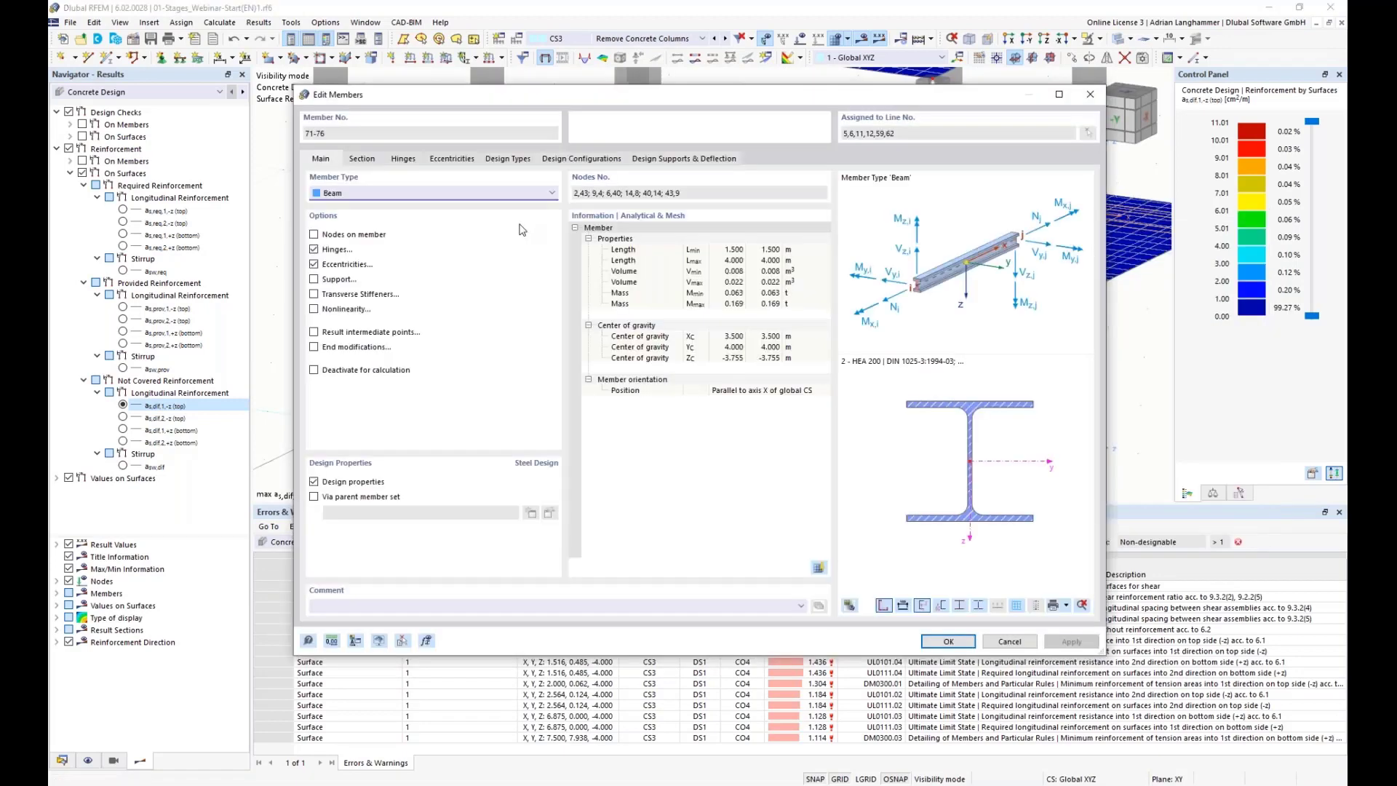
left_click(362, 159)
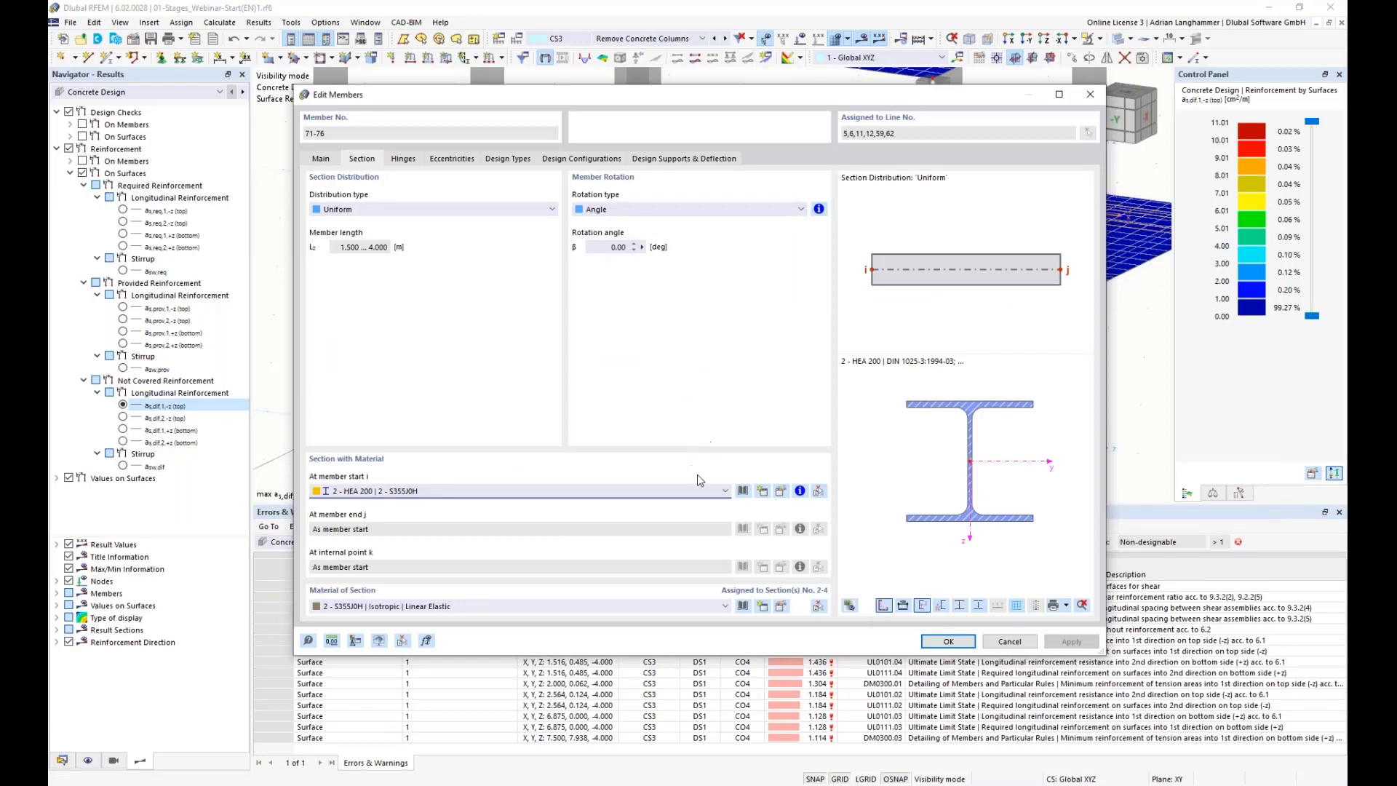
left_click(725, 493)
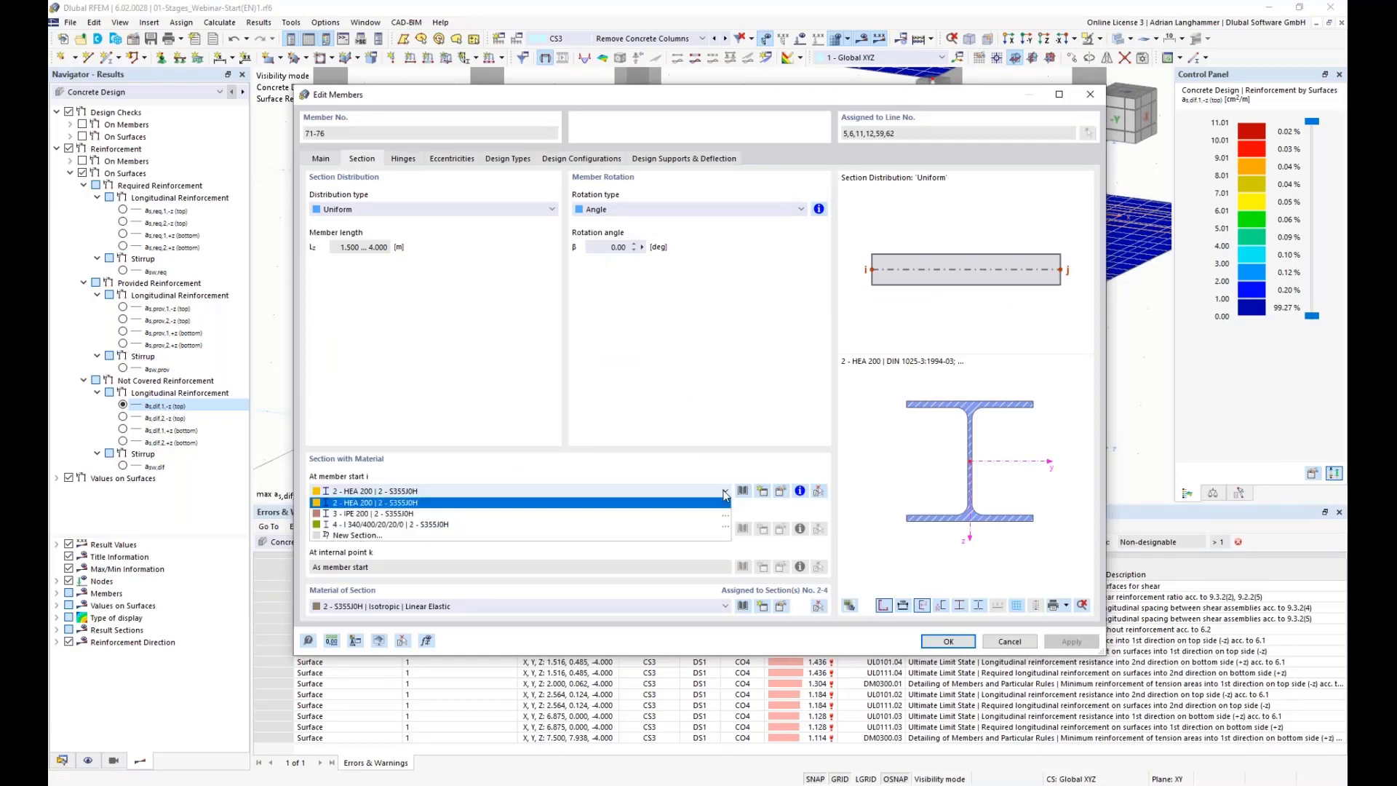
left_click(572, 535)
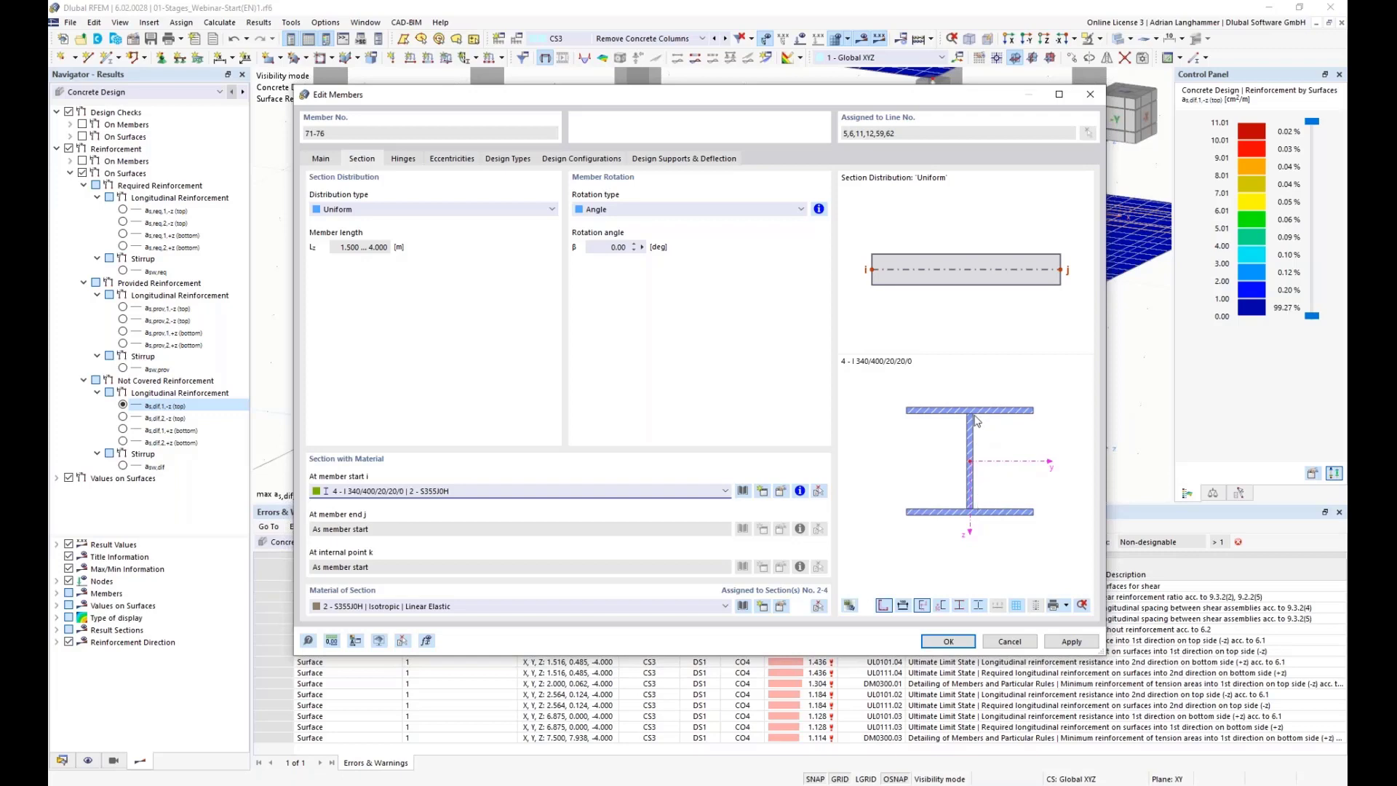
left_click(938, 644)
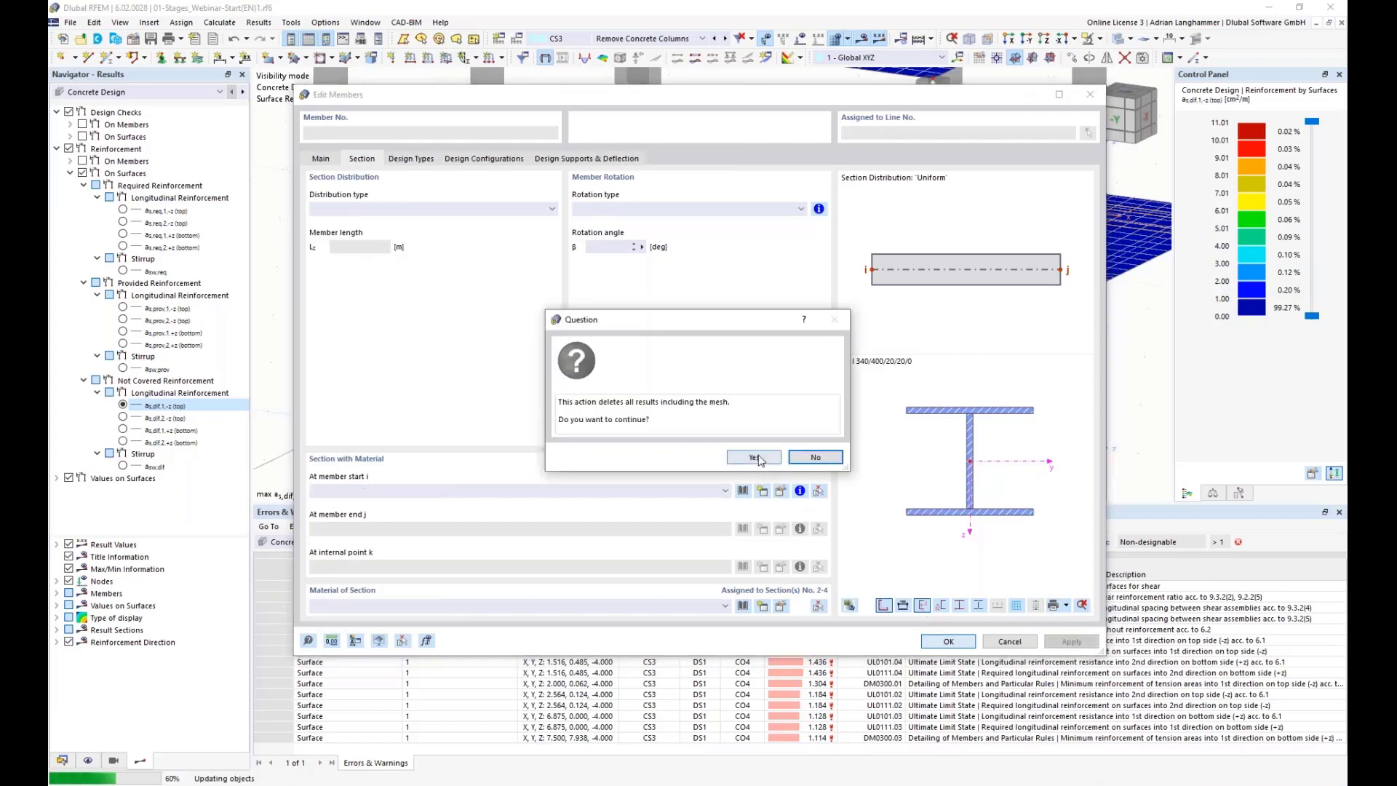
left_click(760, 459)
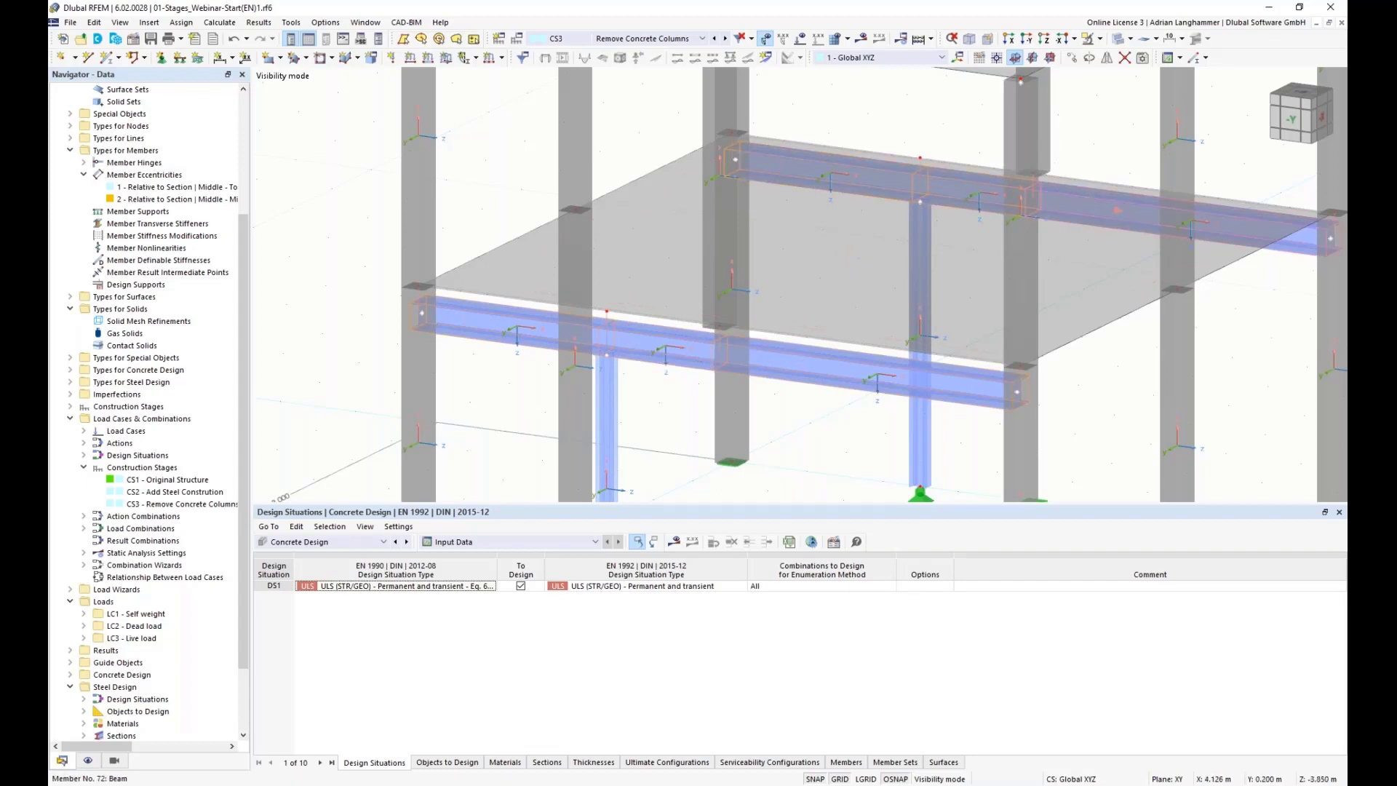
Step: Edit the steel beams and switch off their member eccentricities
right_click(466, 322)
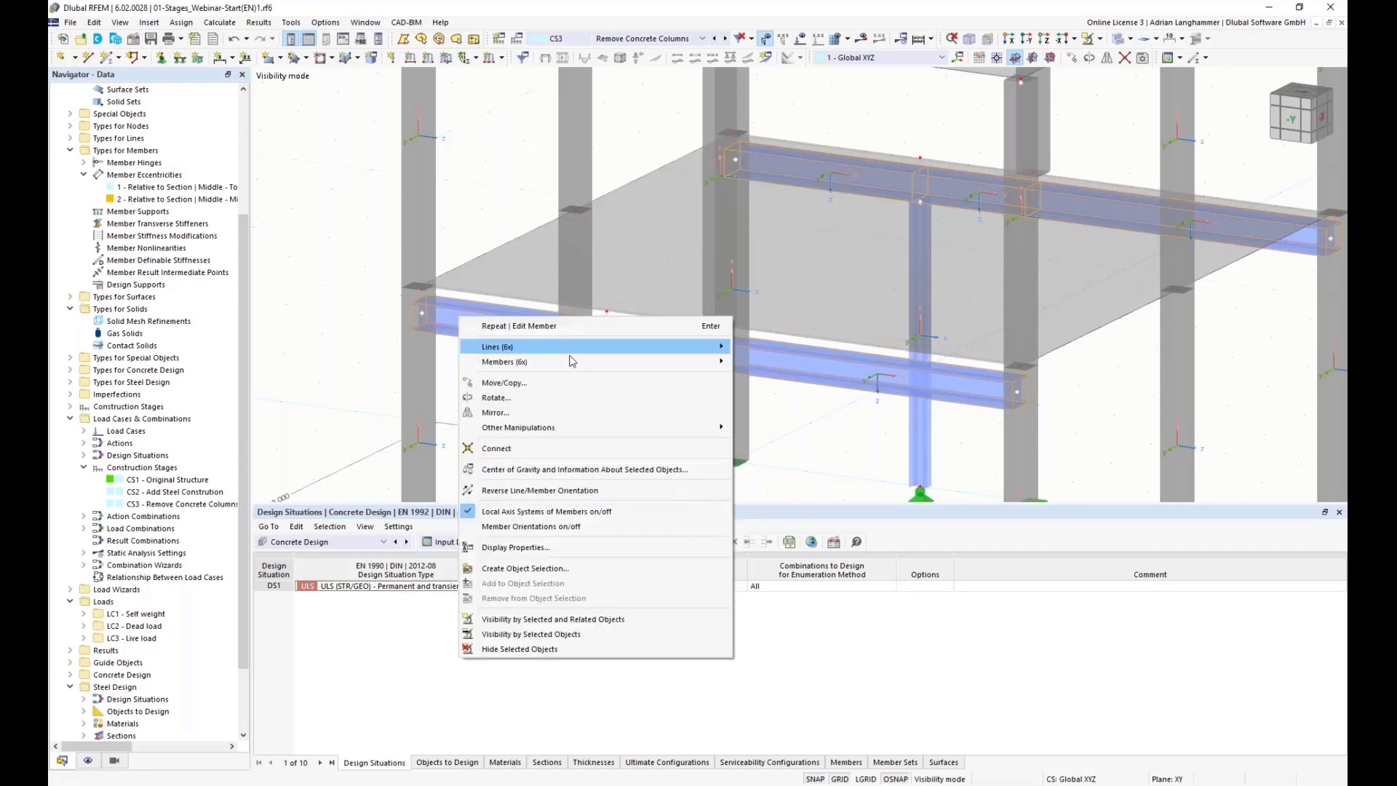
mouse_move(614, 366)
left_click(752, 361)
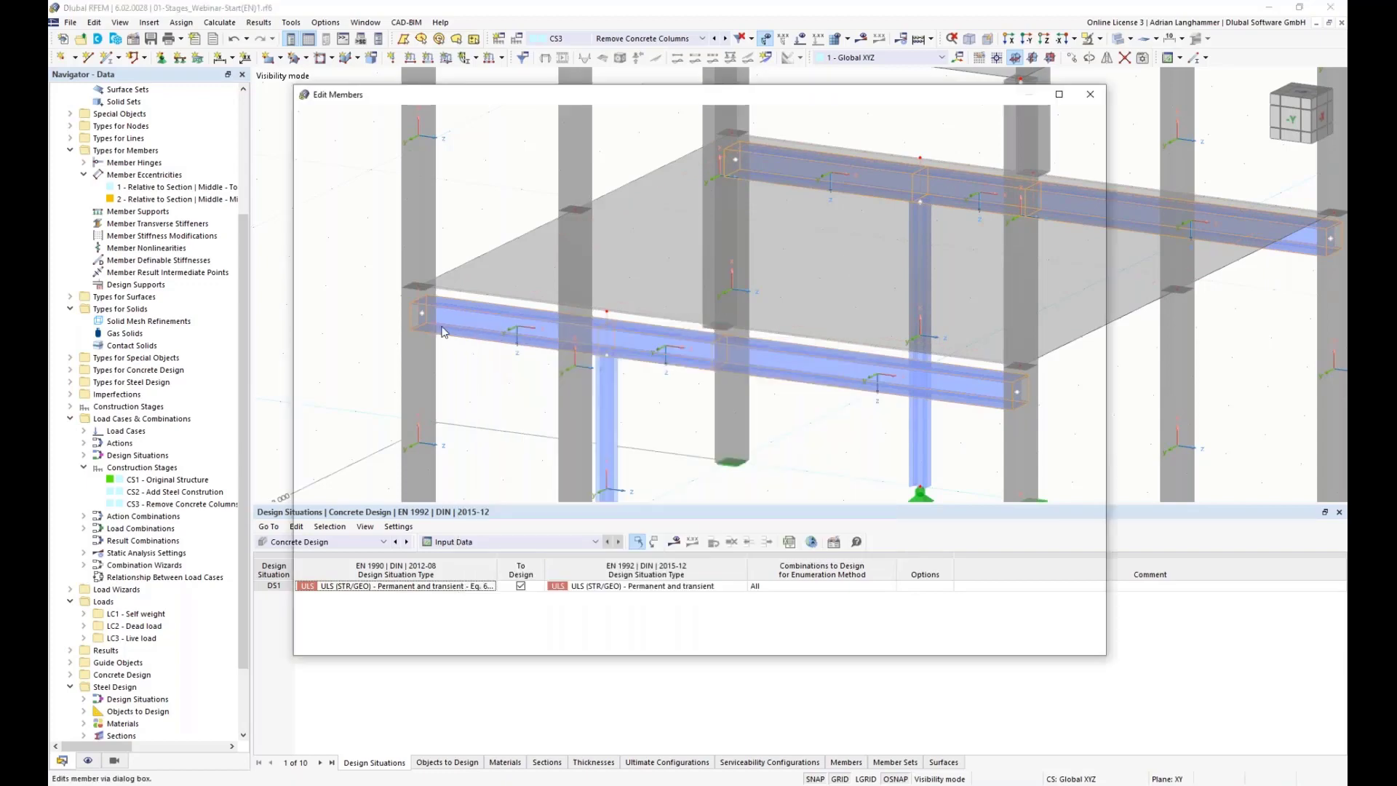
left_click(314, 265)
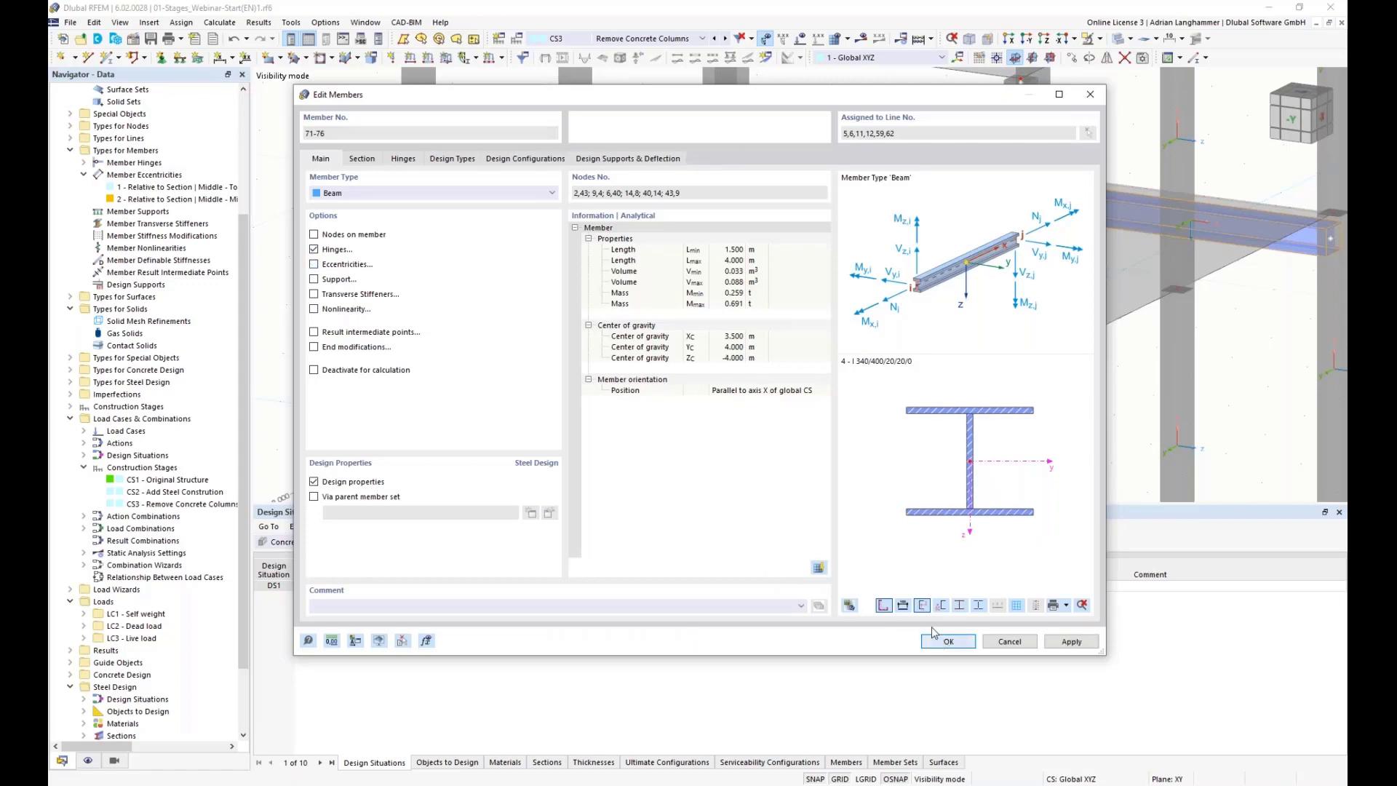
middle_click_drag(781, 443, 761, 443, "ctrl")
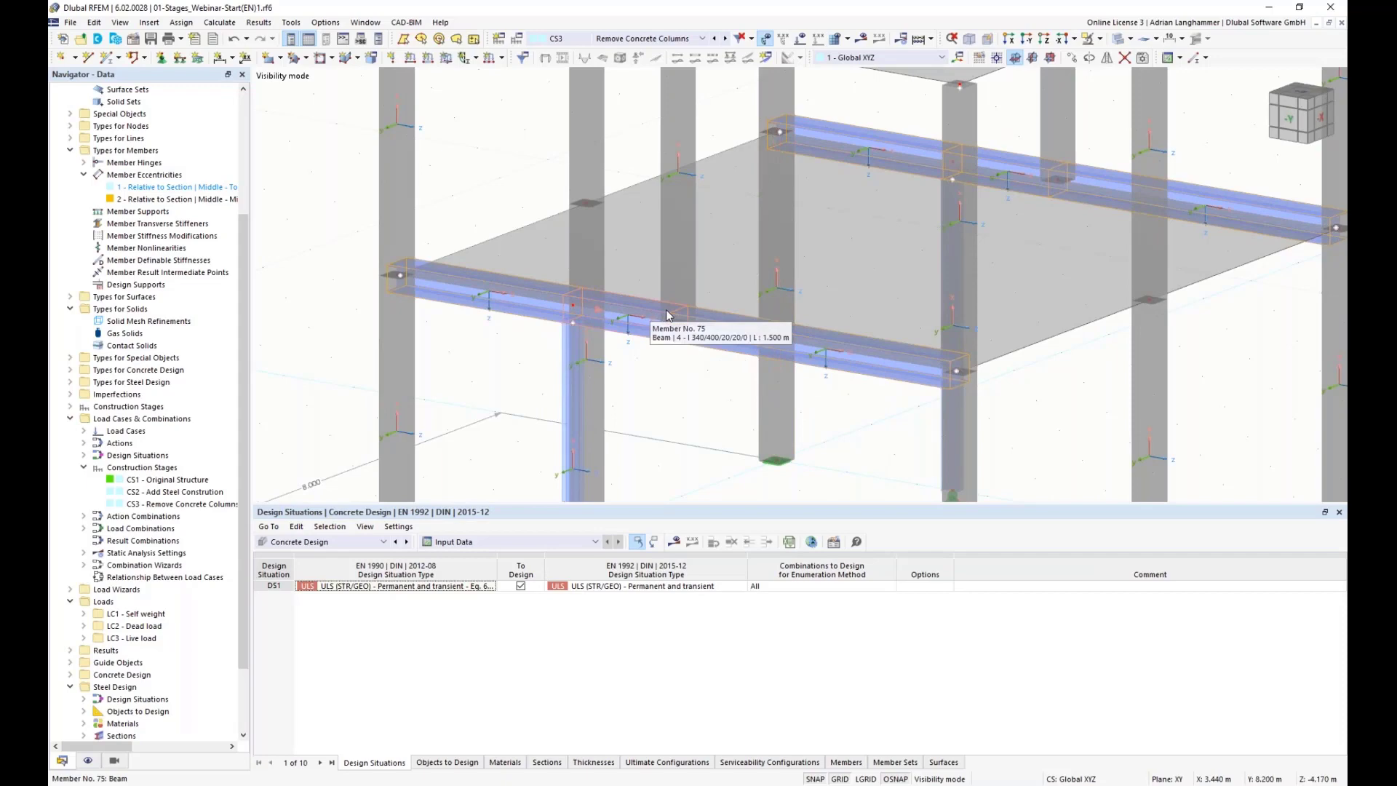
Step: Inspect the steel beams beneath the first-floor slab from several angles
middle_click_drag(669, 371, 598, 323, "ctrl")
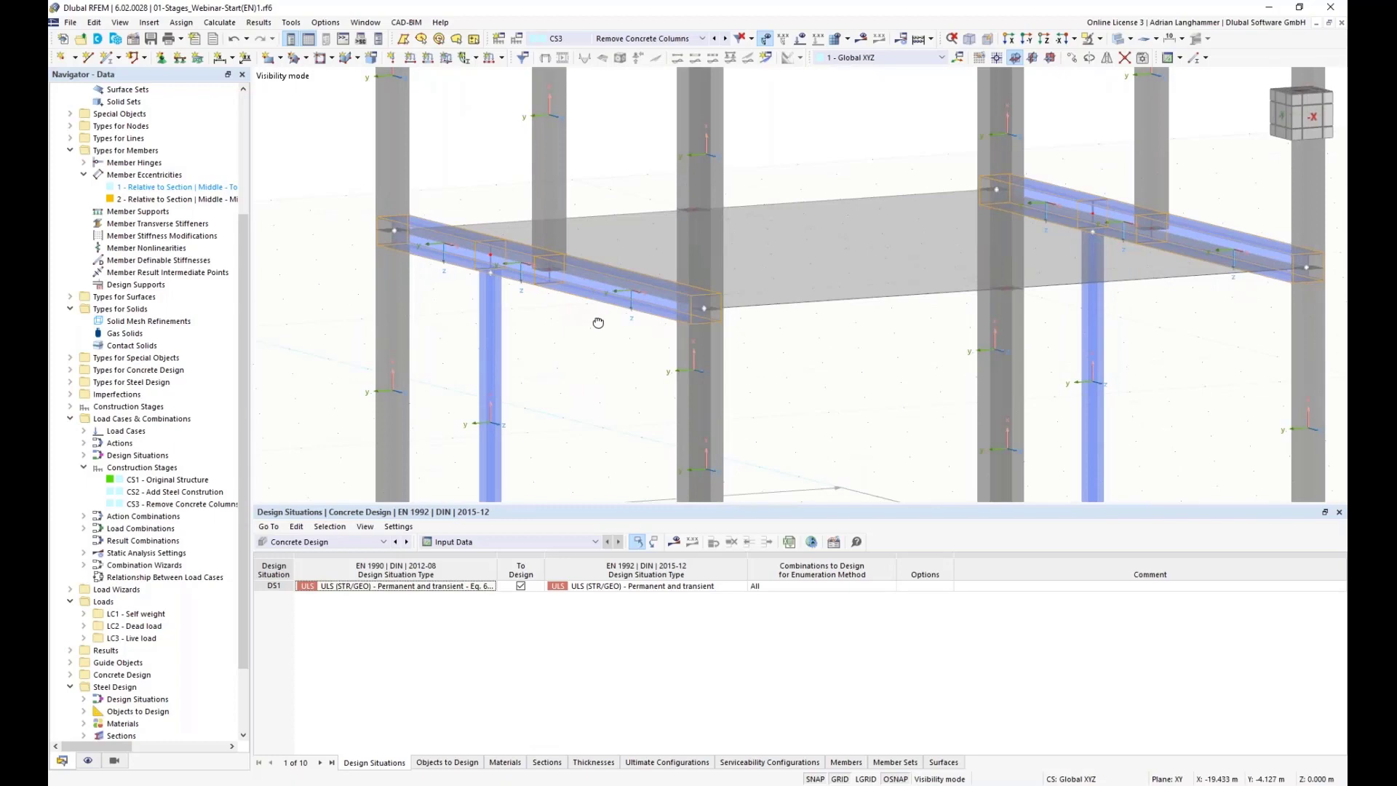
middle_click_drag(592, 361, 753, 372, "ctrl")
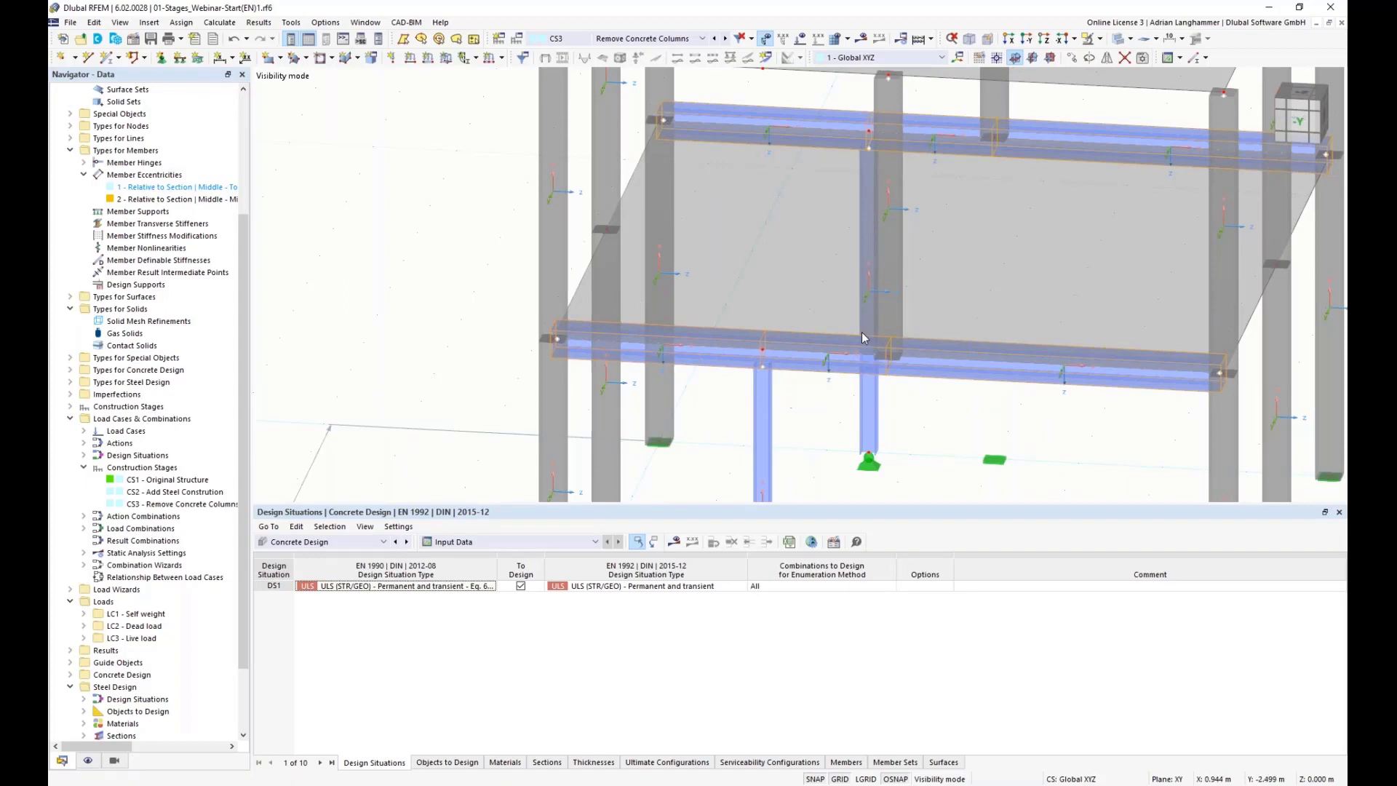
middle_click_drag(851, 420, 536, 269, "ctrl")
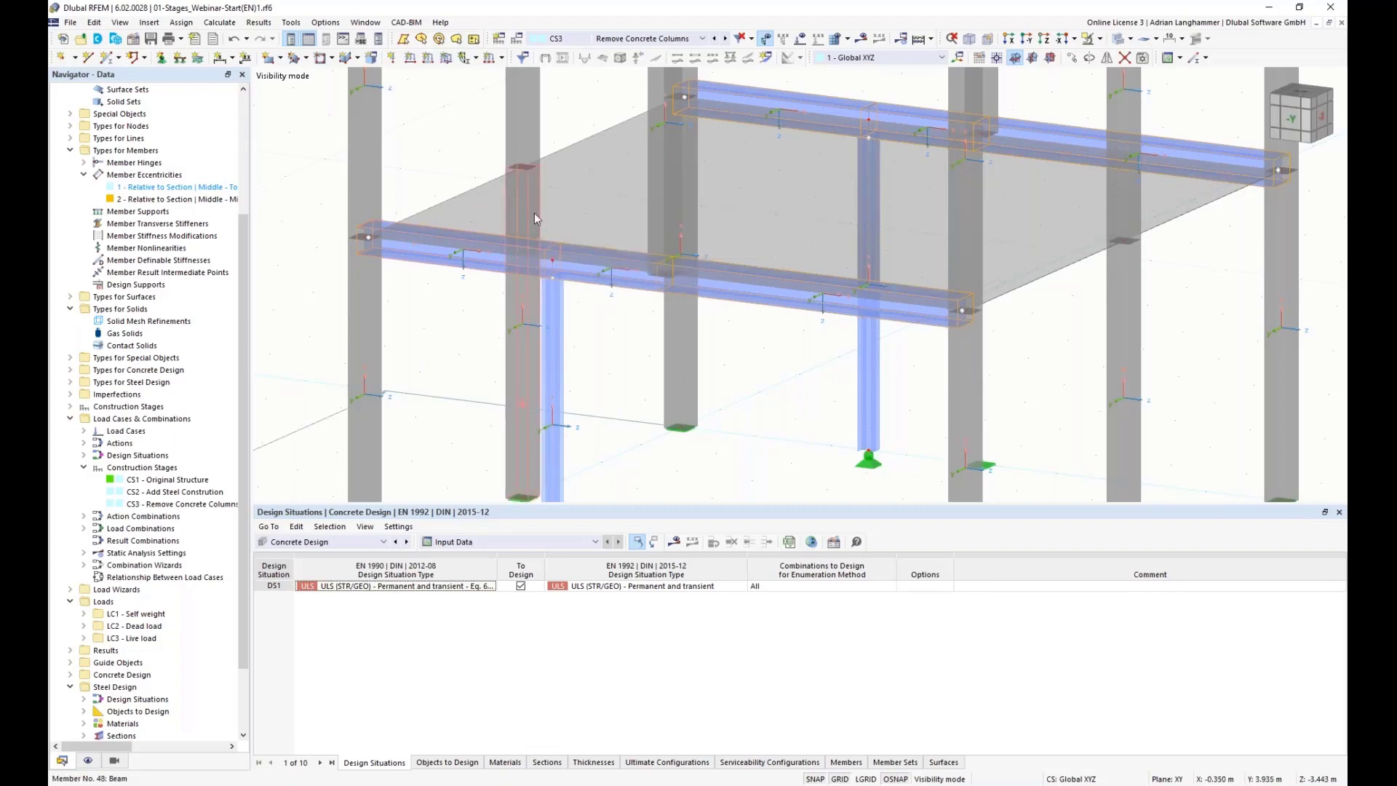
middle_click_drag(436, 313, 439, 313)
middle_click_drag(852, 363, 885, 368, "ctrl")
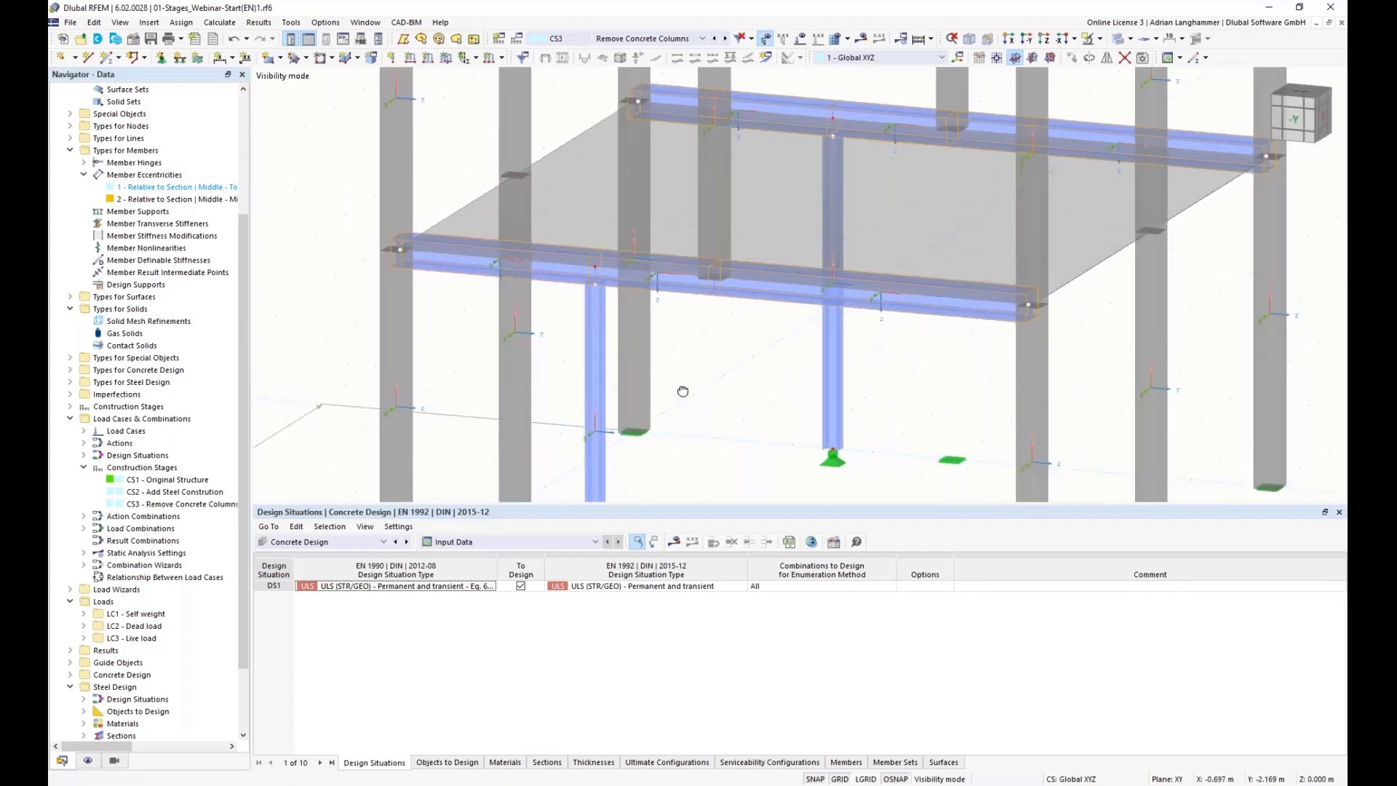
scroll(827, 408, "down", 2)
middle_click_drag(828, 407, 750, 314, "ctrl")
scroll(736, 309, "down", 3)
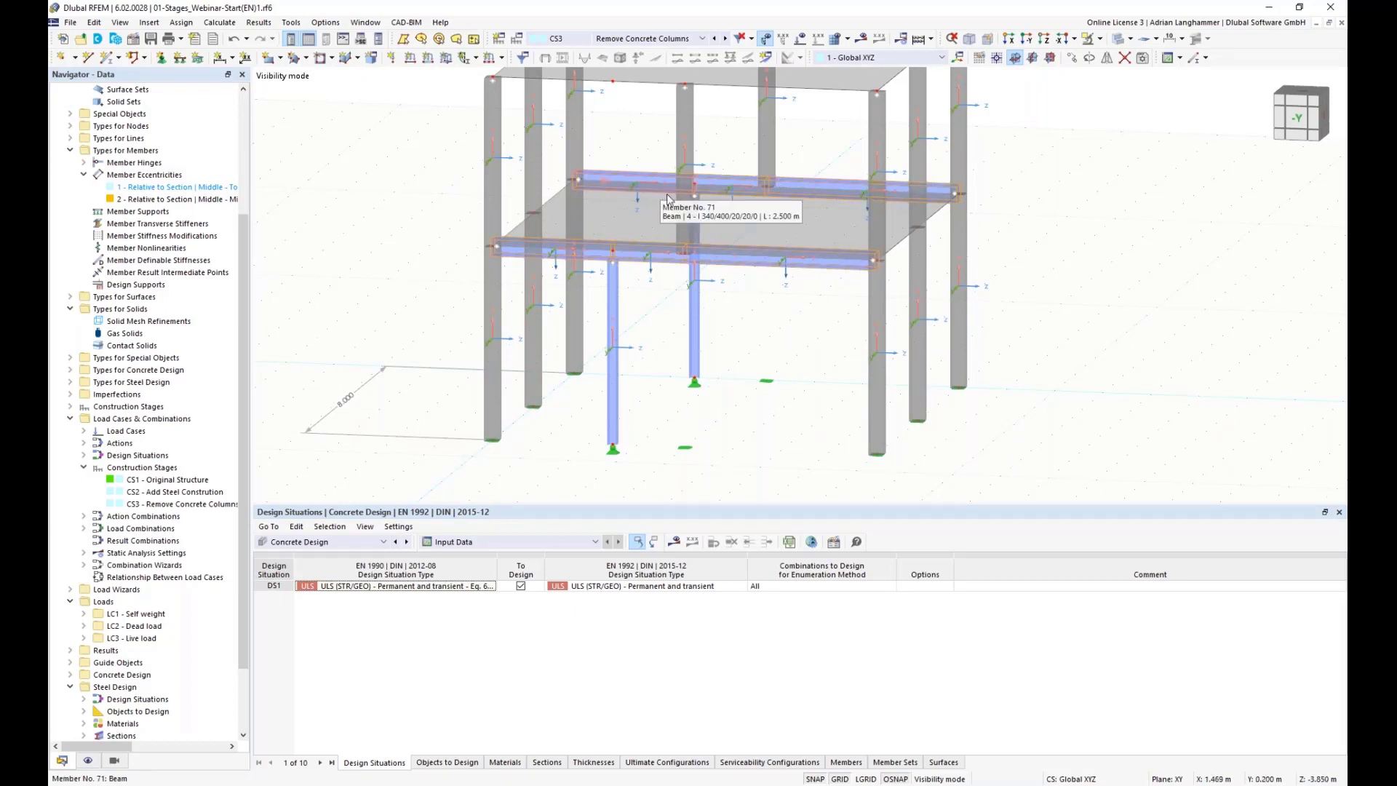
middle_click_drag(658, 321, 672, 253)
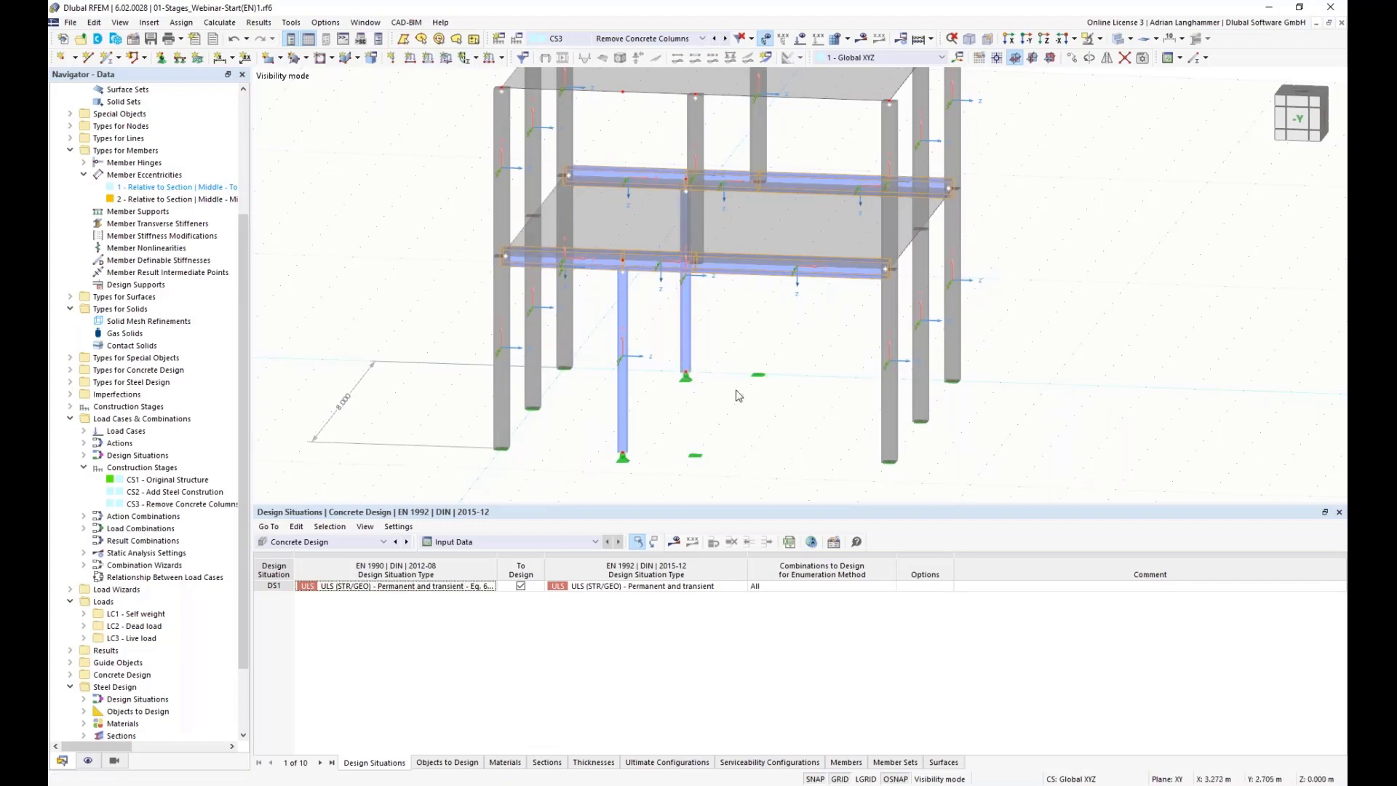
Step: Switch the table to Steel Design and try to show results, declining to start the calculation
left_click(349, 543)
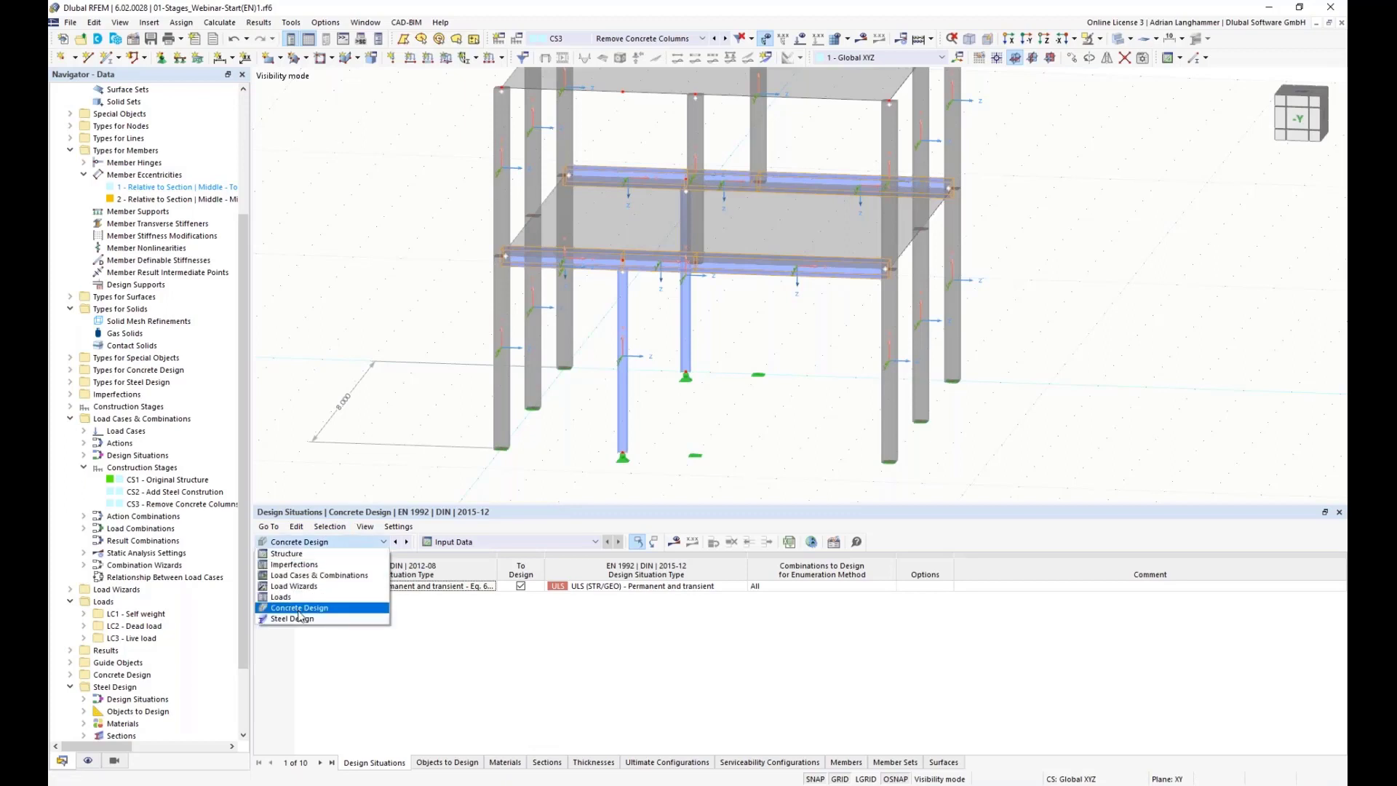
left_click(294, 618)
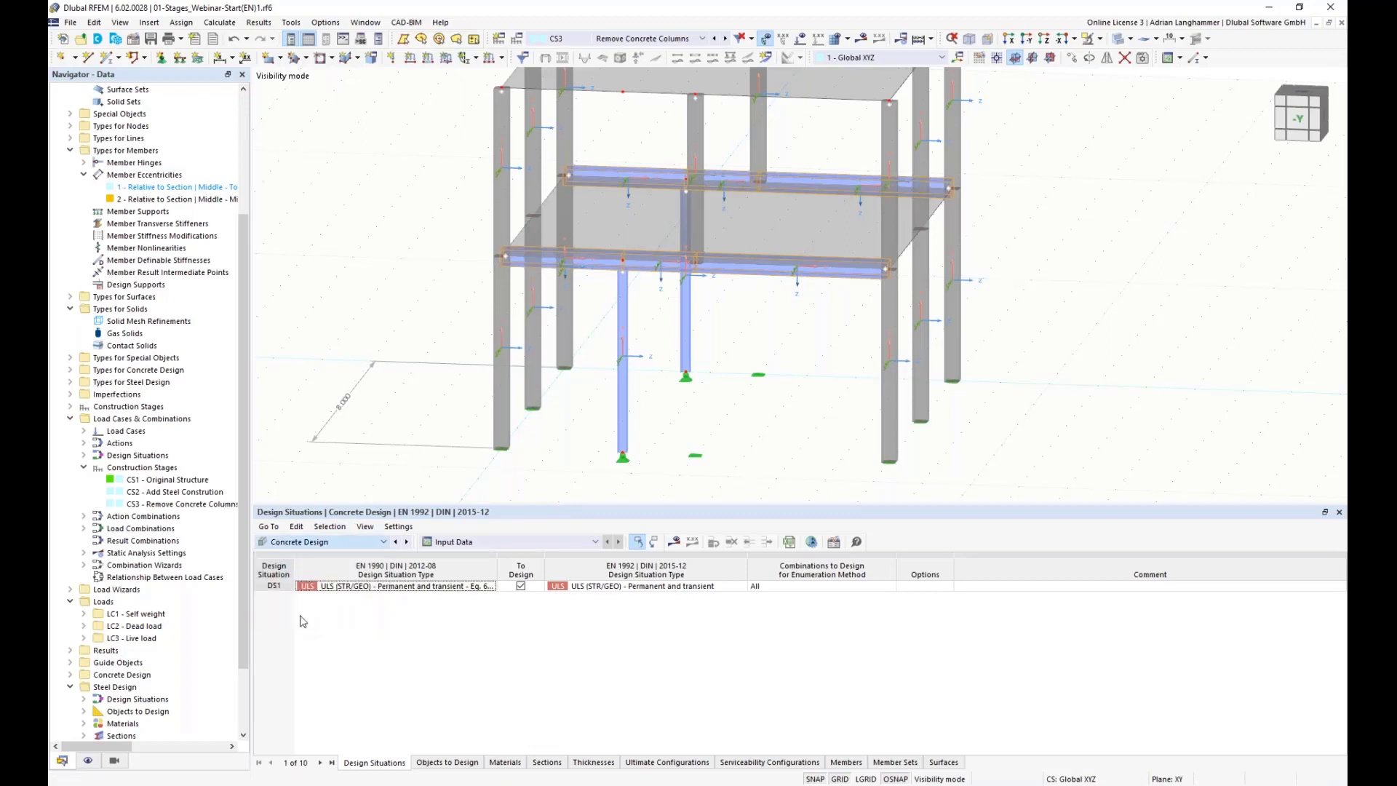
left_click(675, 545)
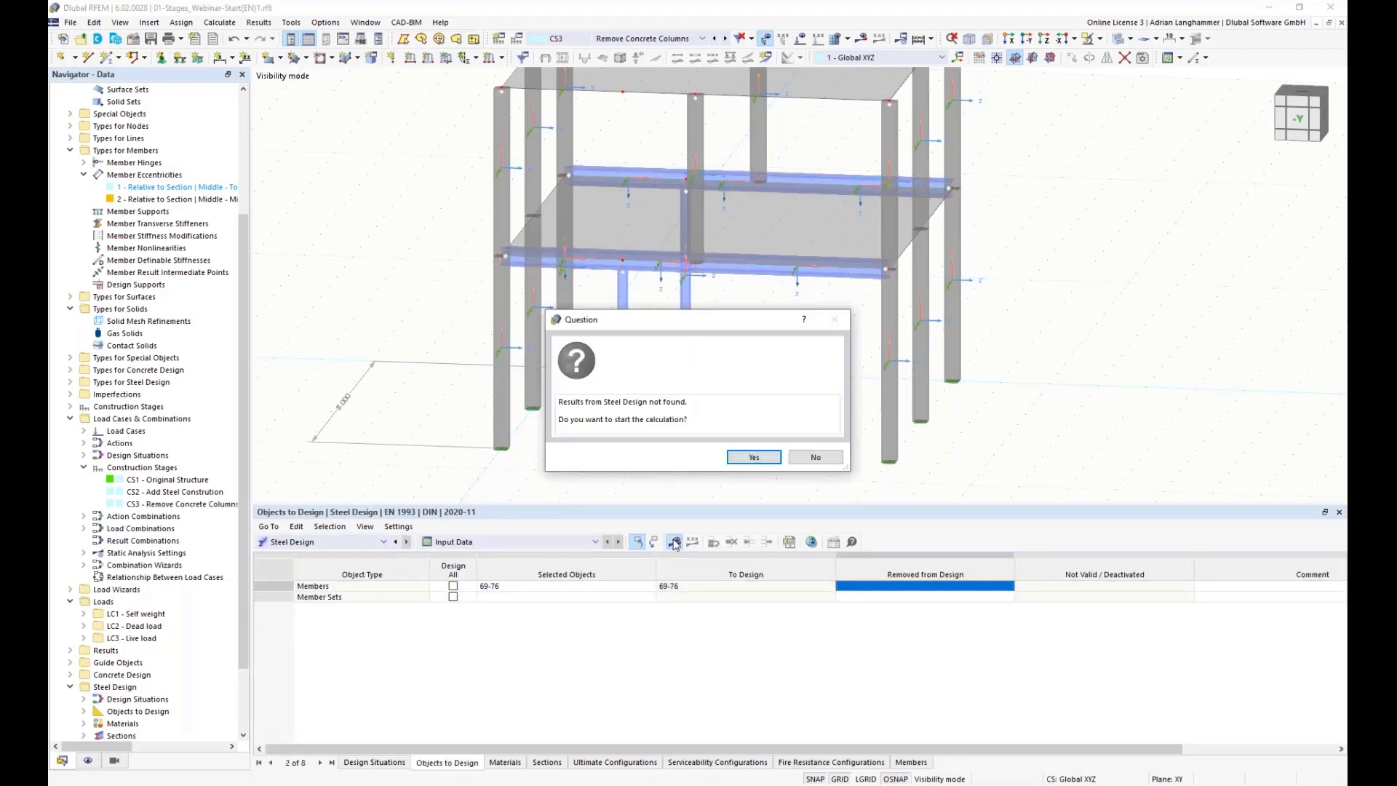
left_click(819, 459)
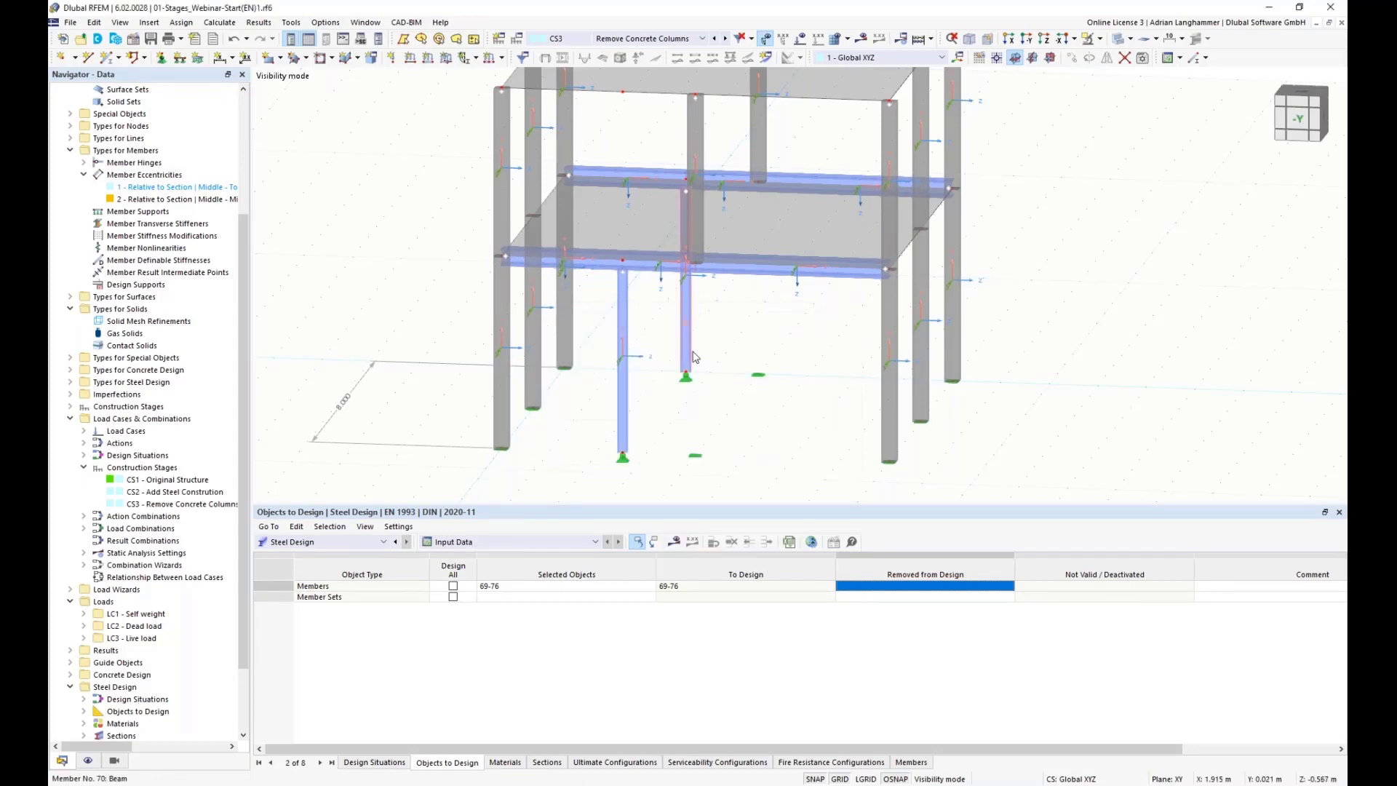
Step: Delete line hinge 1 from the line hinge types
middle_click_drag(759, 372, 711, 389, "ctrl")
scroll(711, 389, "up", 5)
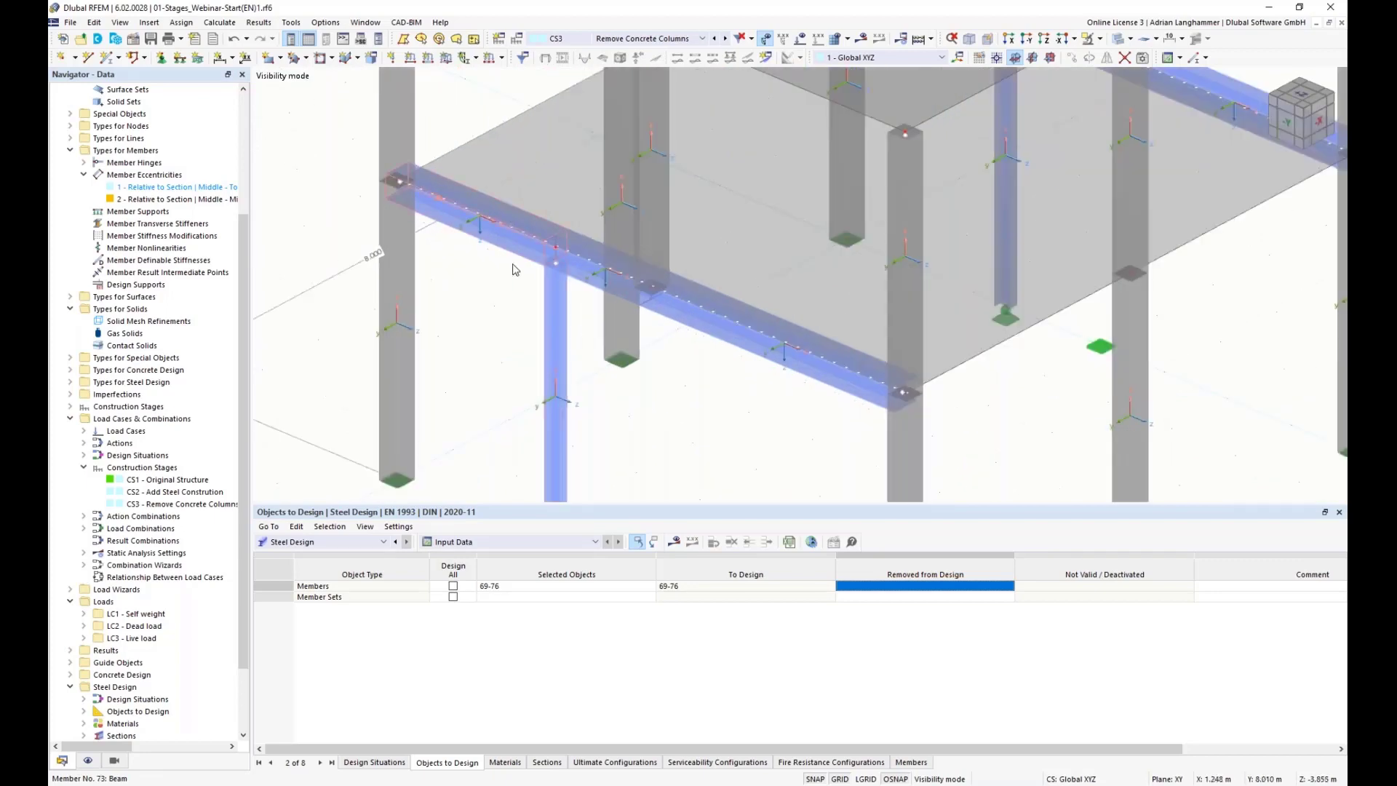
middle_click_drag(920, 360, 950, 359, "ctrl")
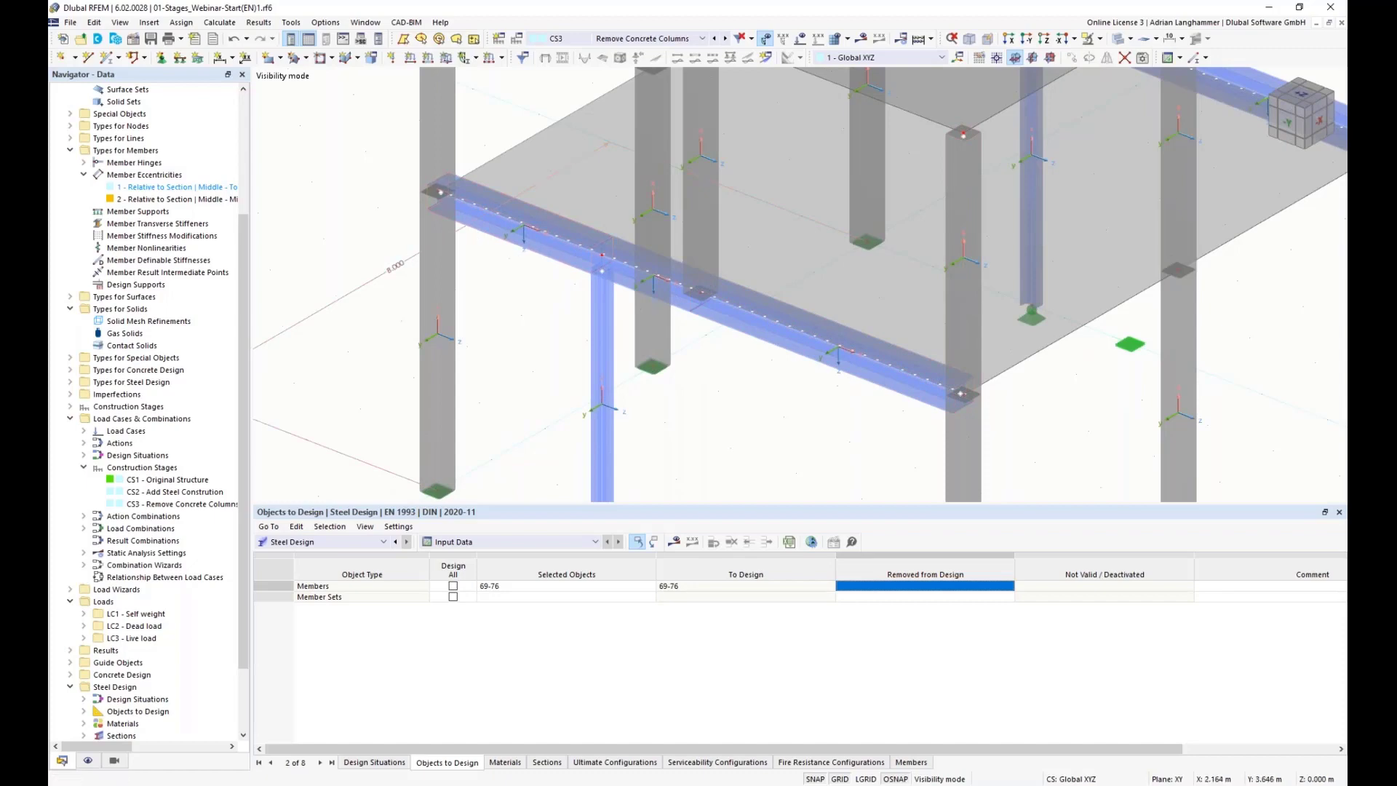
scroll(804, 368, "down", 4)
scroll(801, 364, "up", 4)
middle_click_drag(842, 393, 936, 302, "ctrl")
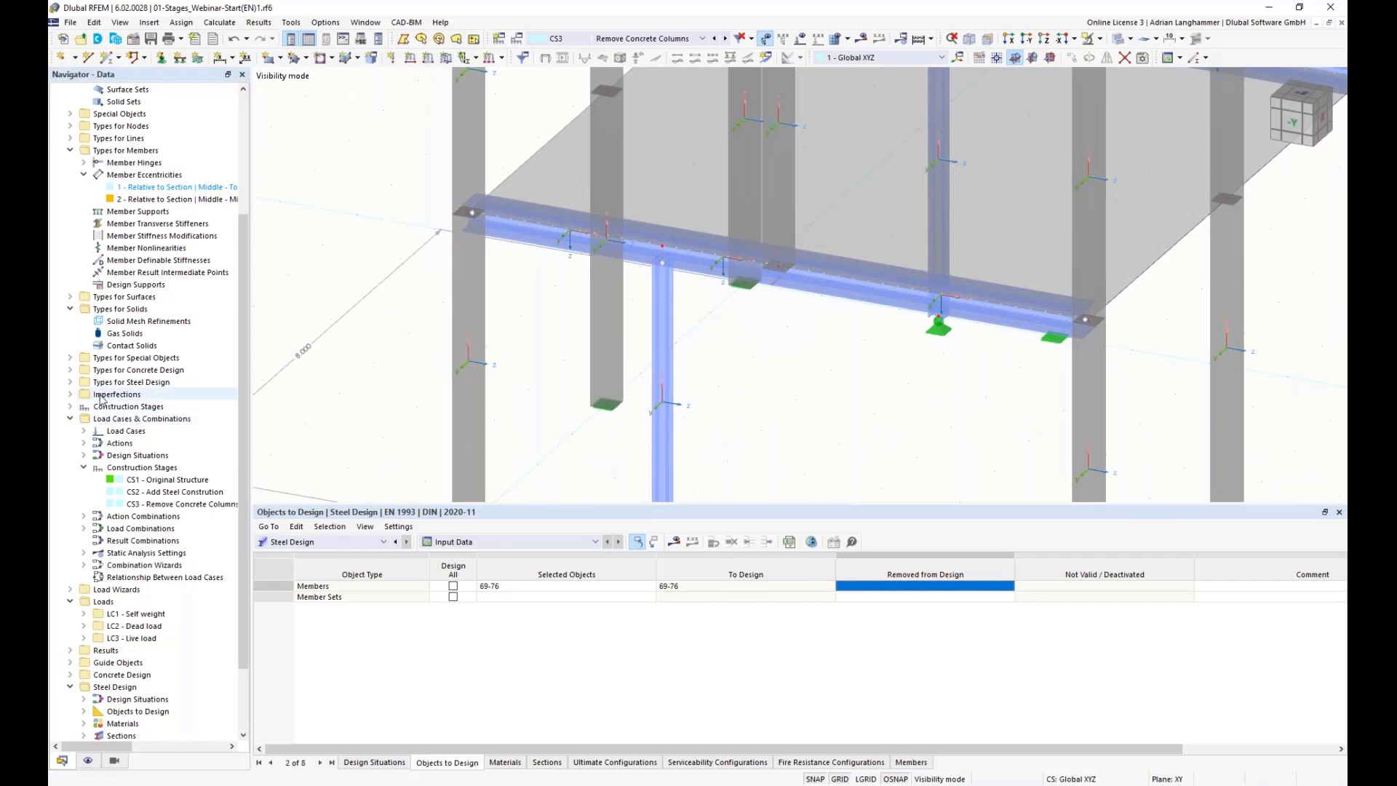
scroll(67, 348, "up", 3)
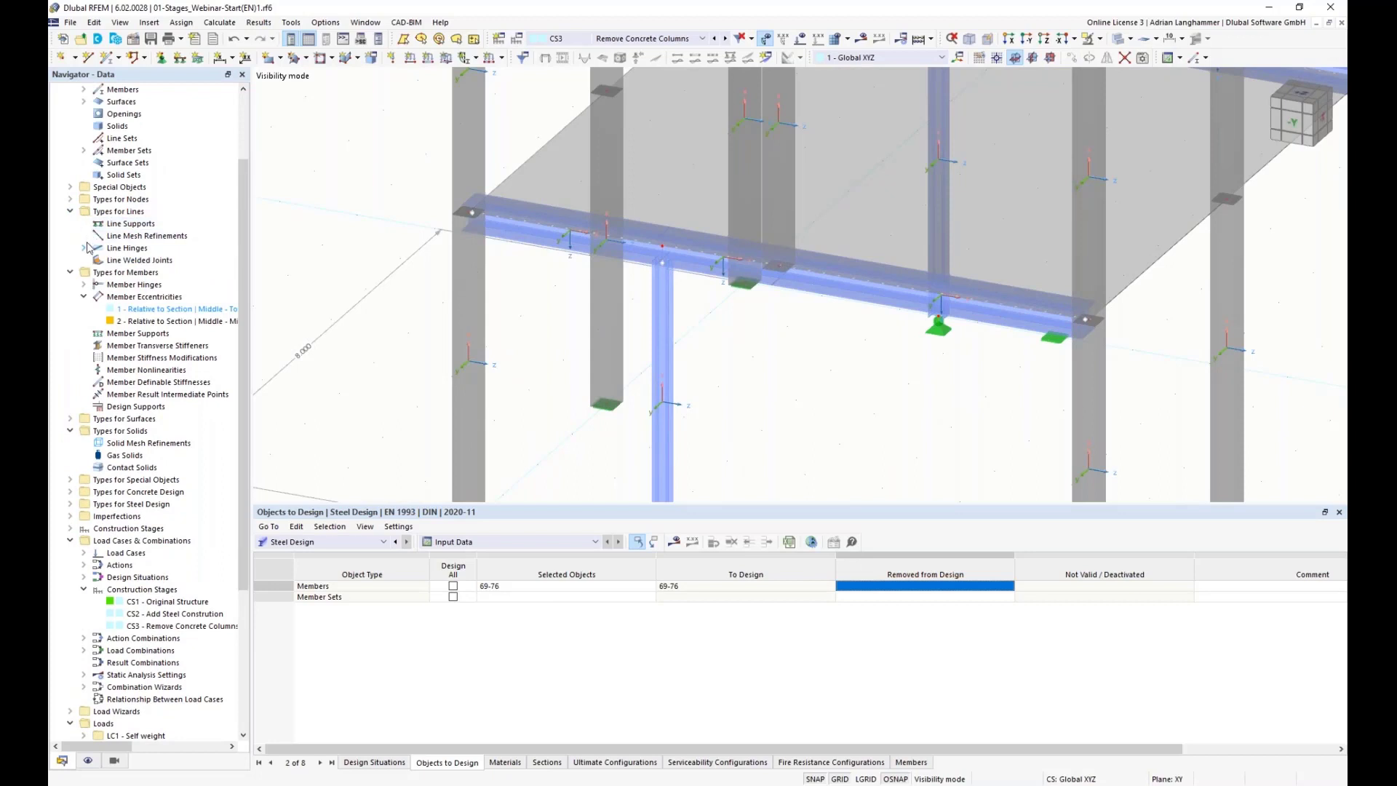
left_click(83, 248)
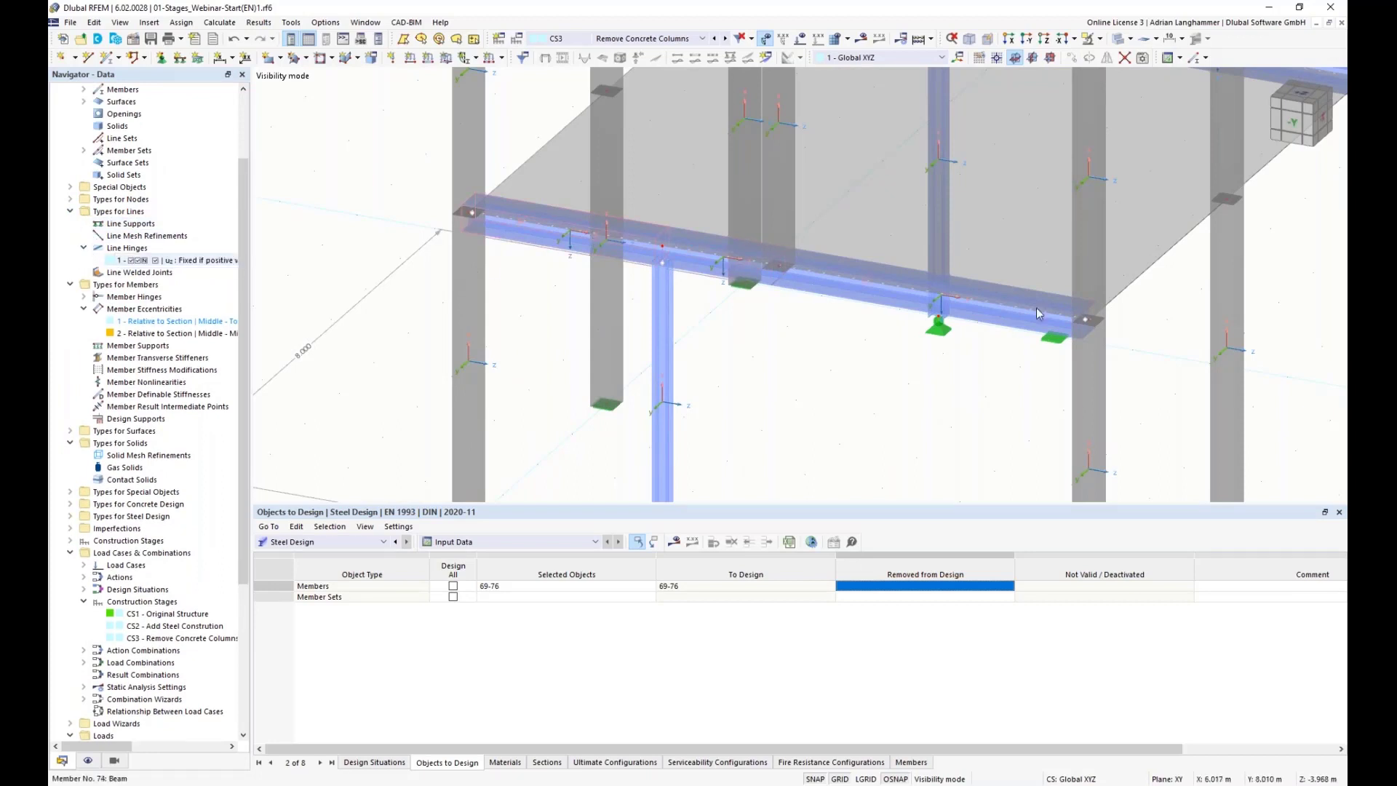
left_click(144, 249)
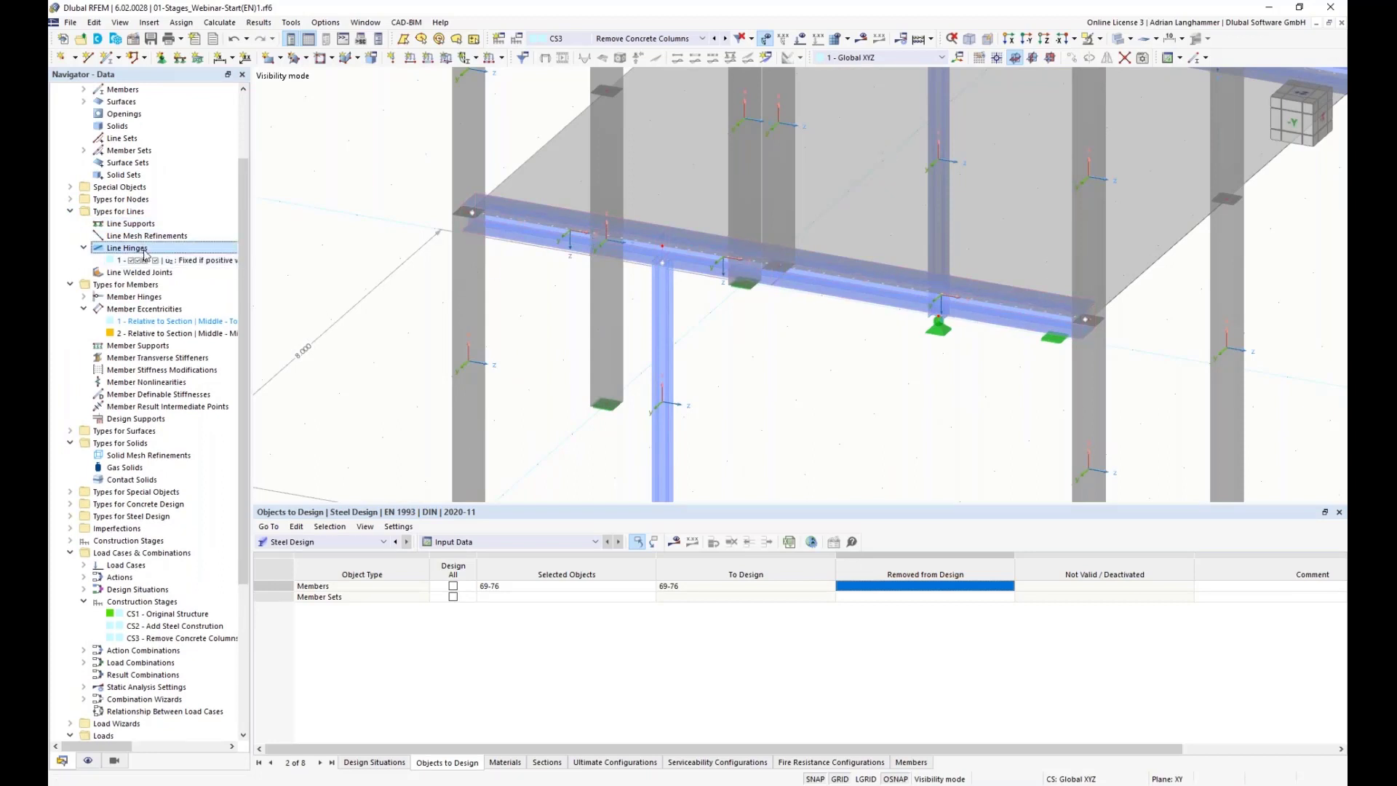
left_click(182, 261)
key("Delete")
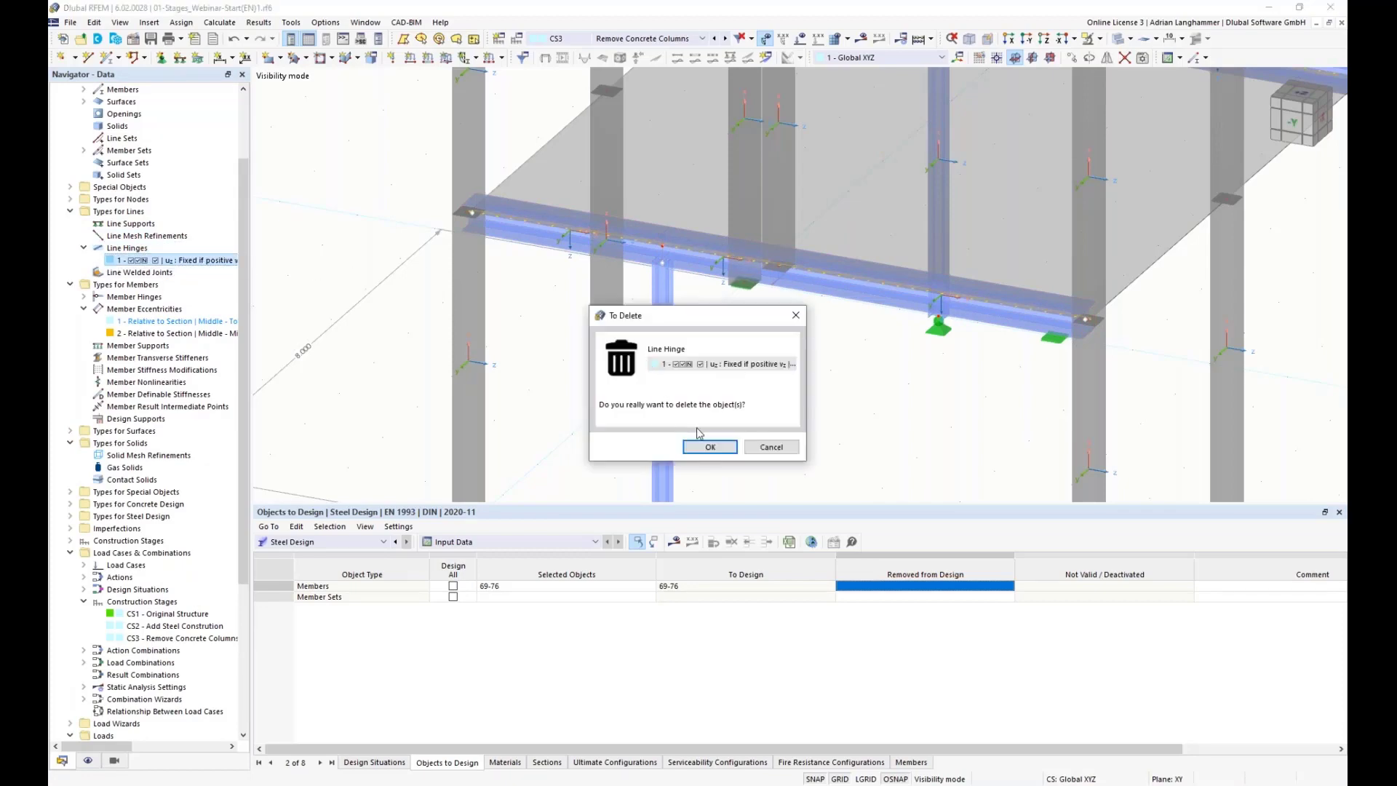
left_click(705, 446)
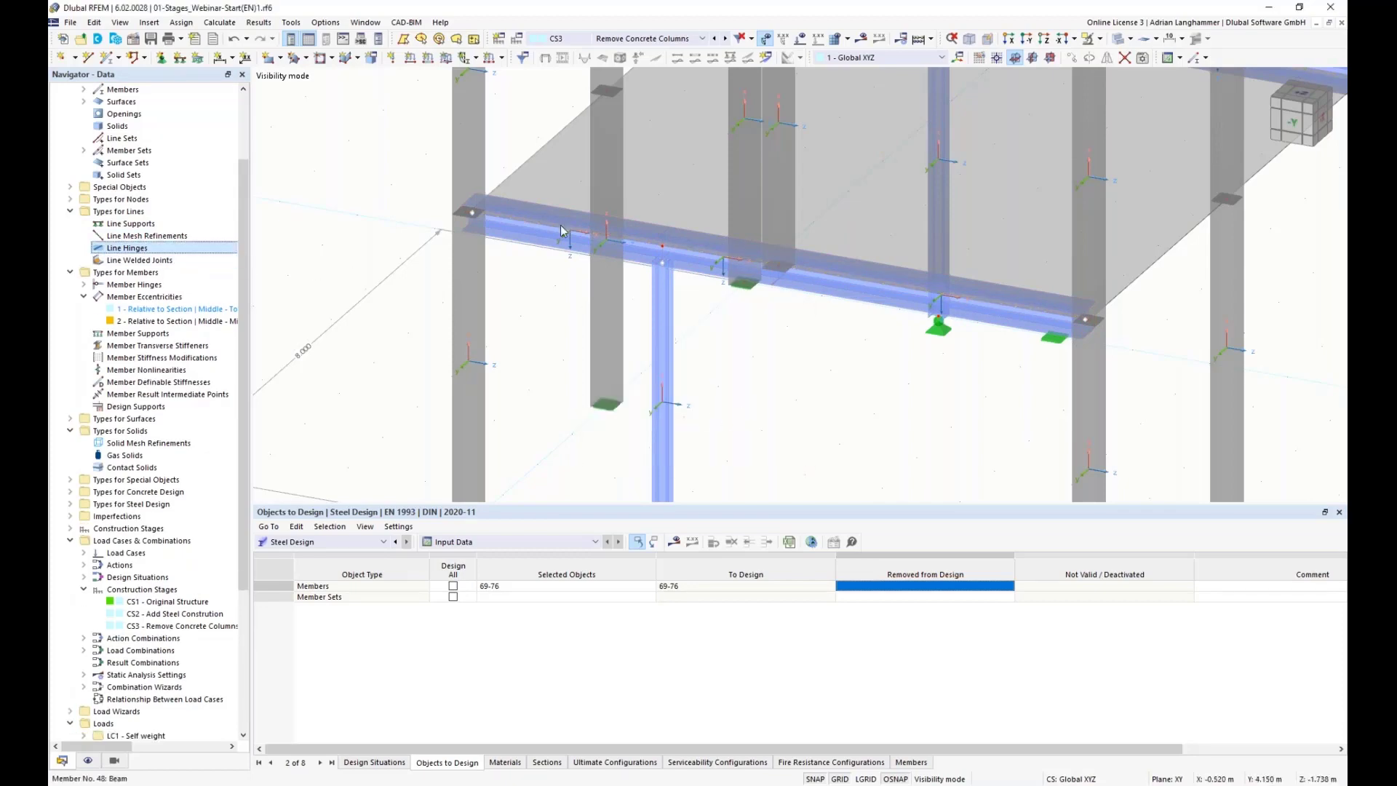
Step: Start the steel design calculation and review the members' design ratios in the model
middle_click_drag(758, 396, 766, 362)
scroll(820, 399, "down", 1)
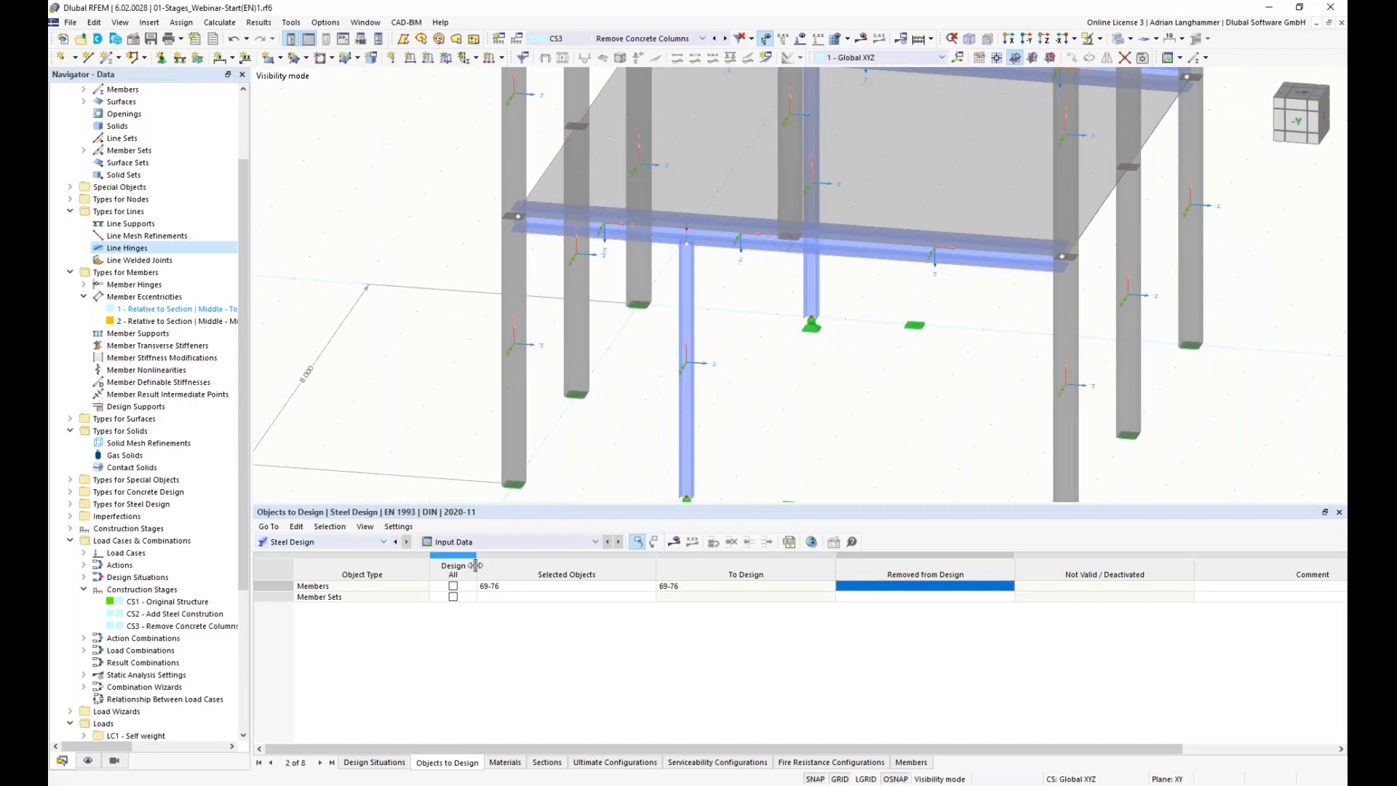
left_click(681, 545)
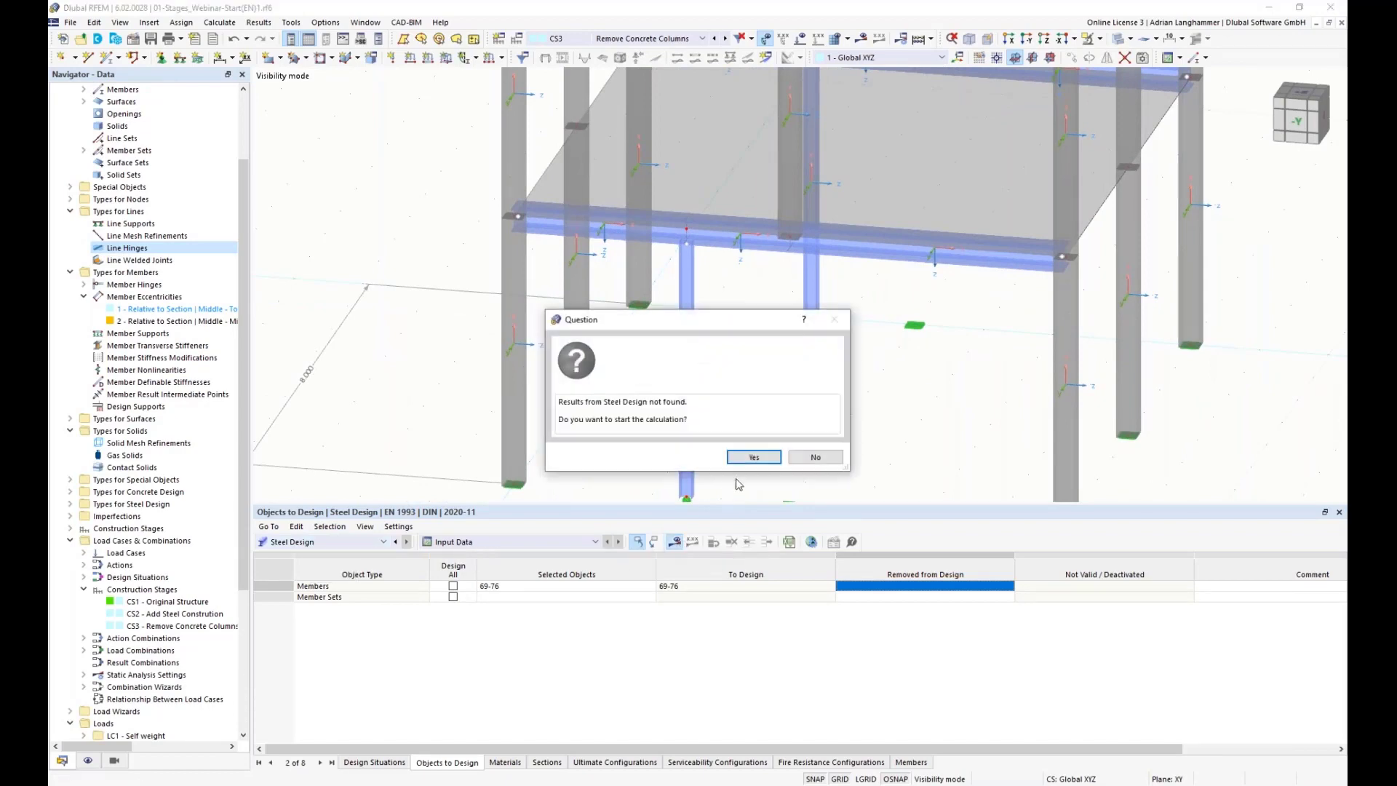
left_click(752, 456)
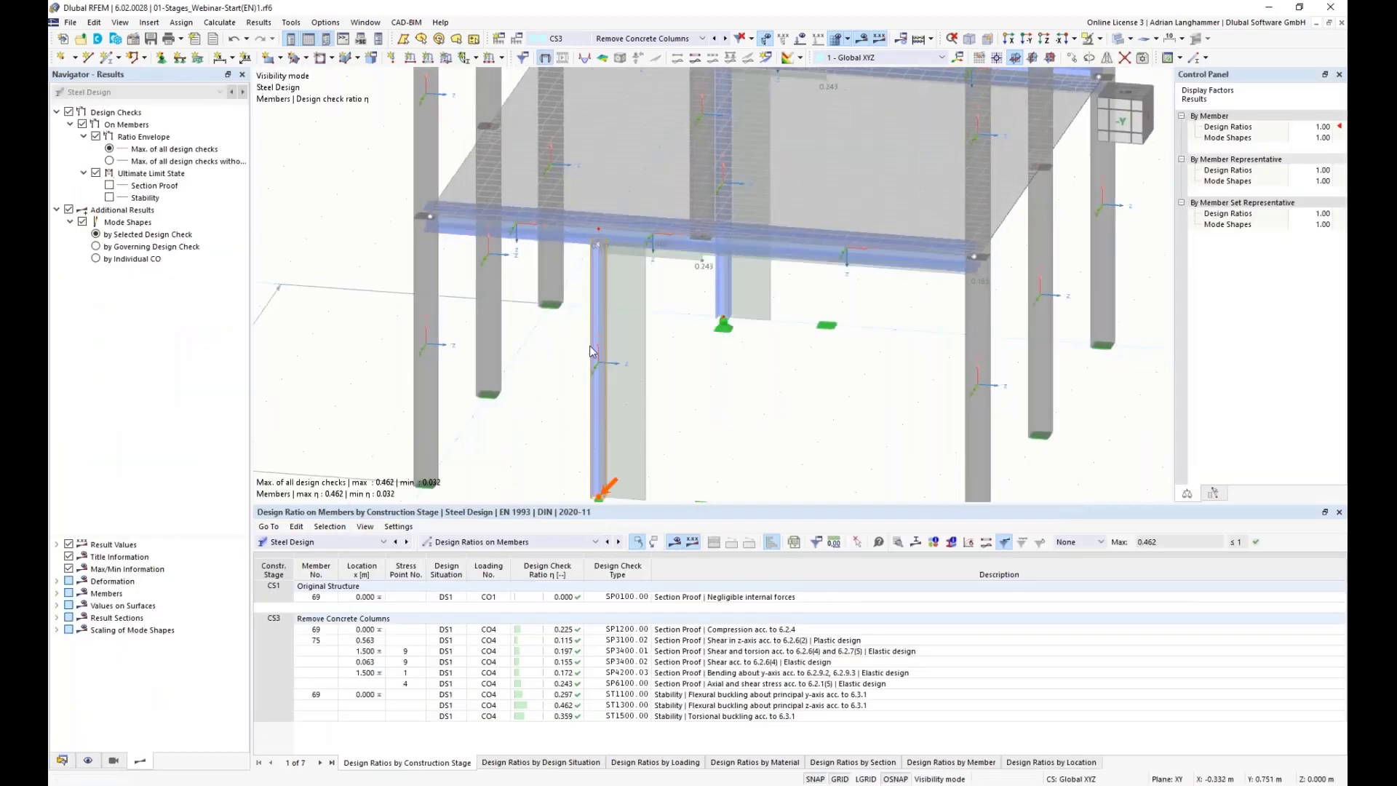
middle_click_drag(718, 390, 517, 382, "ctrl")
middle_click_drag(371, 355, 416, 344, "ctrl")
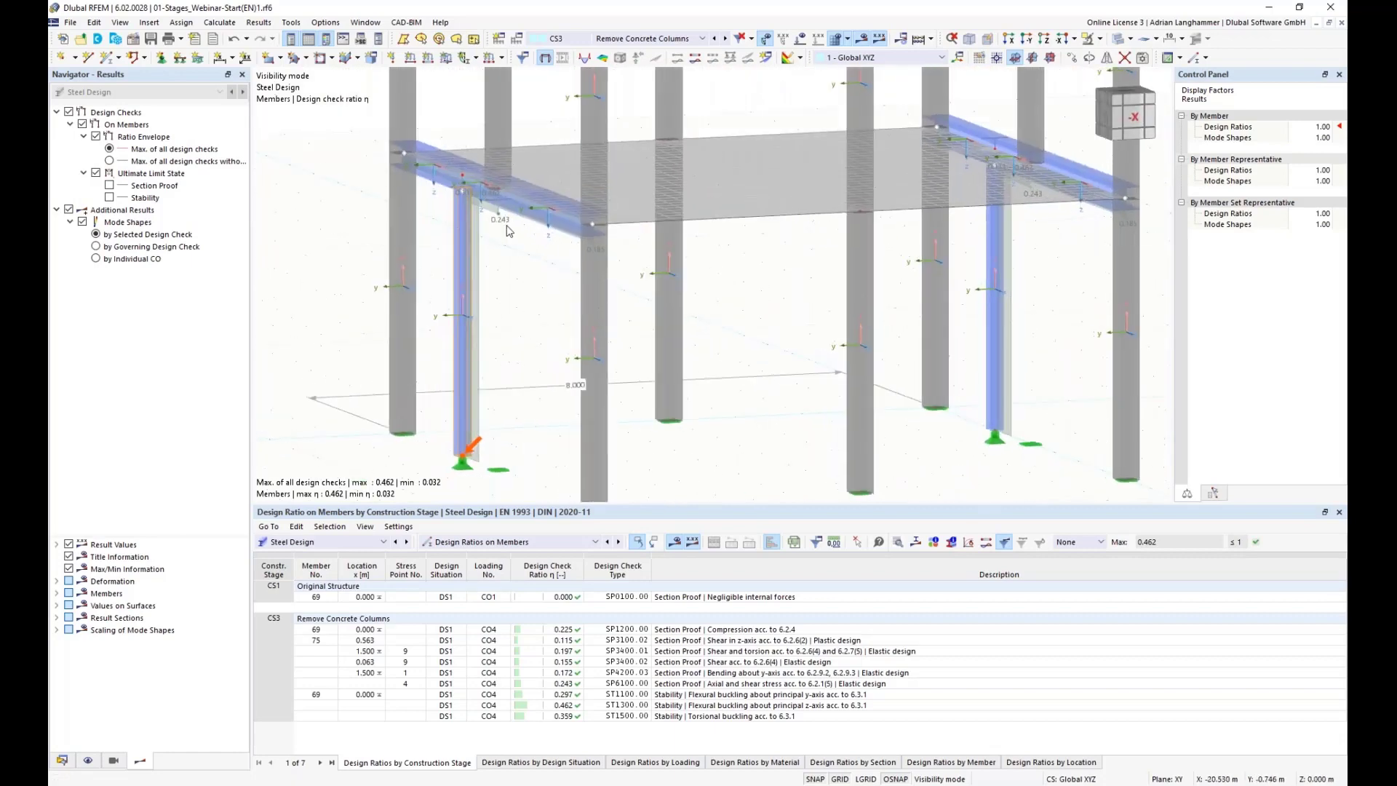
scroll(566, 207, "up", 2)
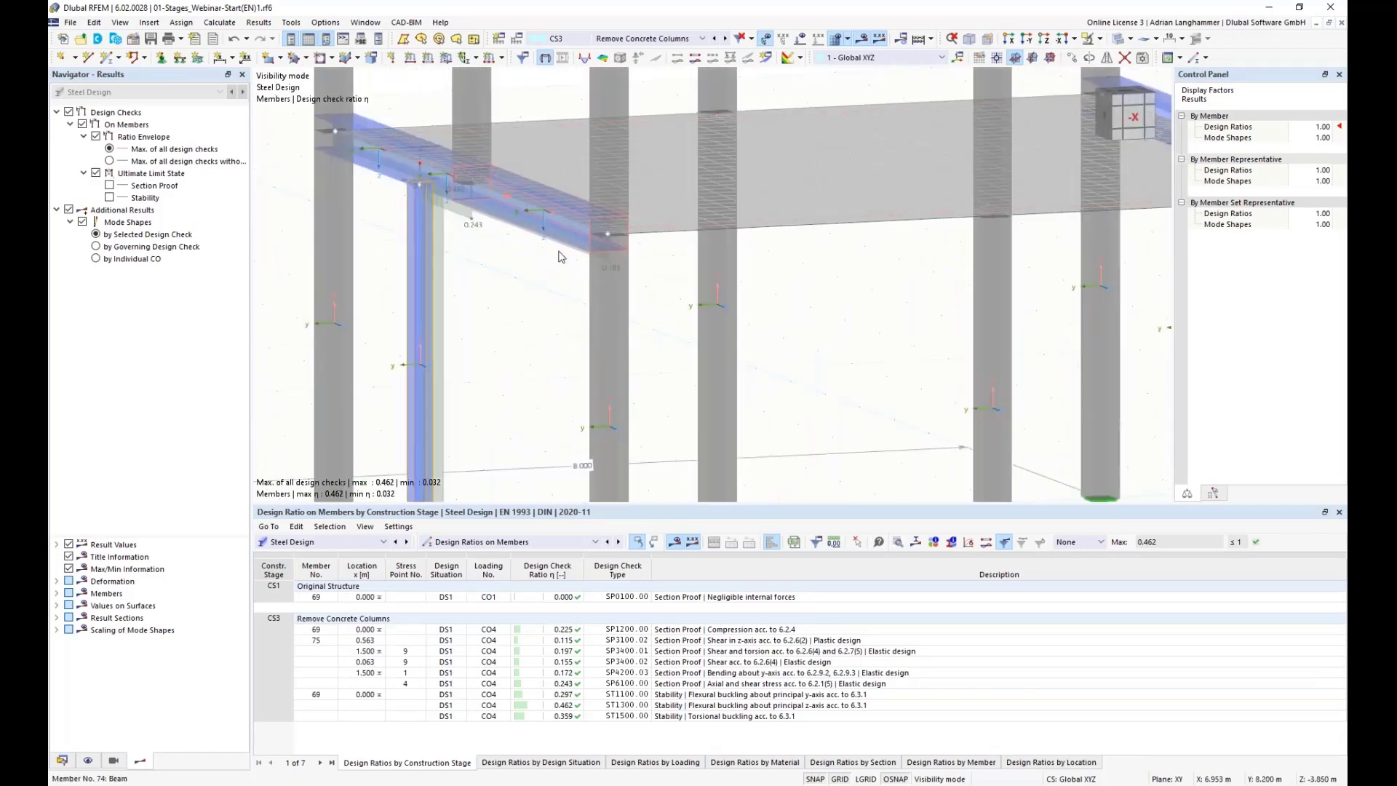
Step: Inspect the steel members' design ratios around the first-floor beams from several angles
scroll(596, 224, "up", 1)
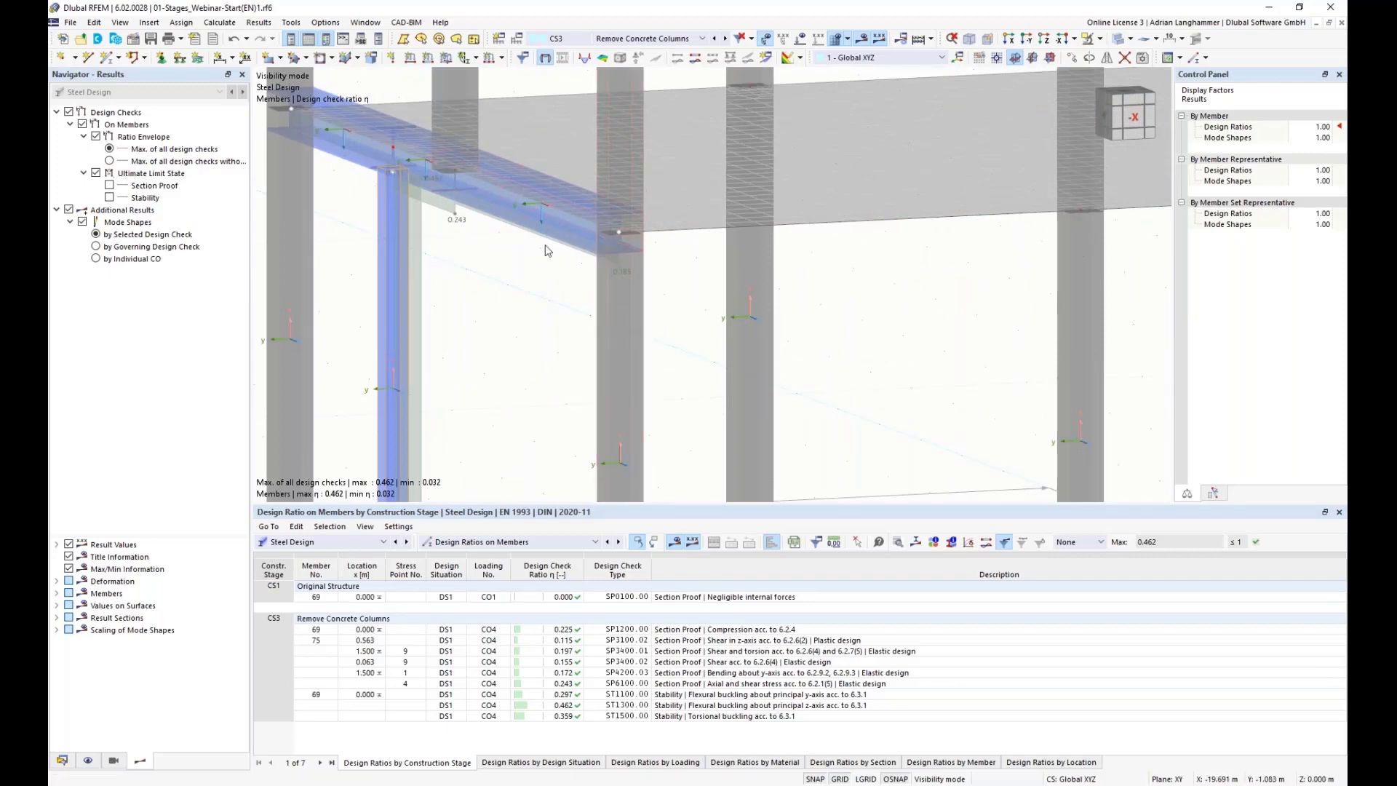
middle_click_drag(543, 250, 598, 352)
scroll(413, 222, "down", 3)
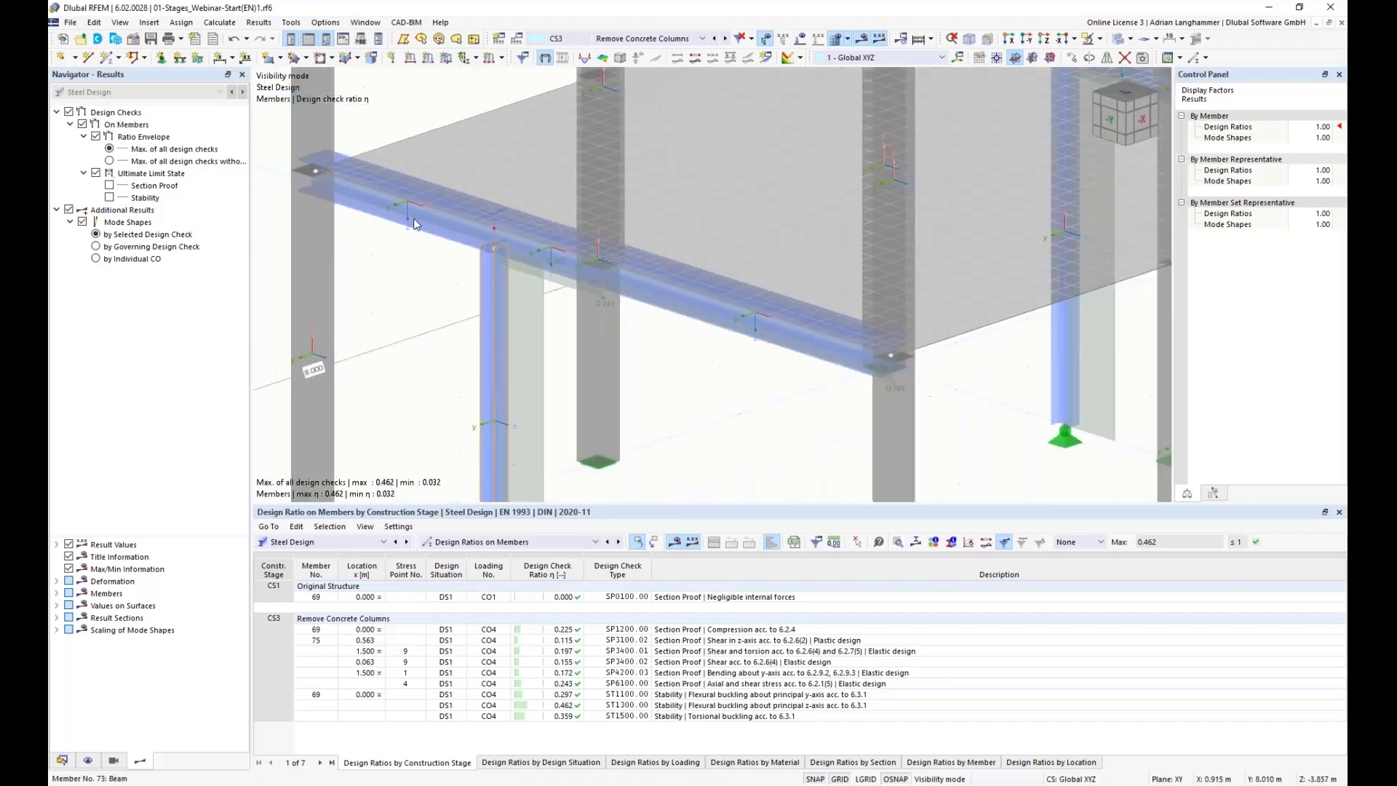
middle_click_drag(415, 221, 730, 313, "ctrl")
scroll(619, 321, "down", 2)
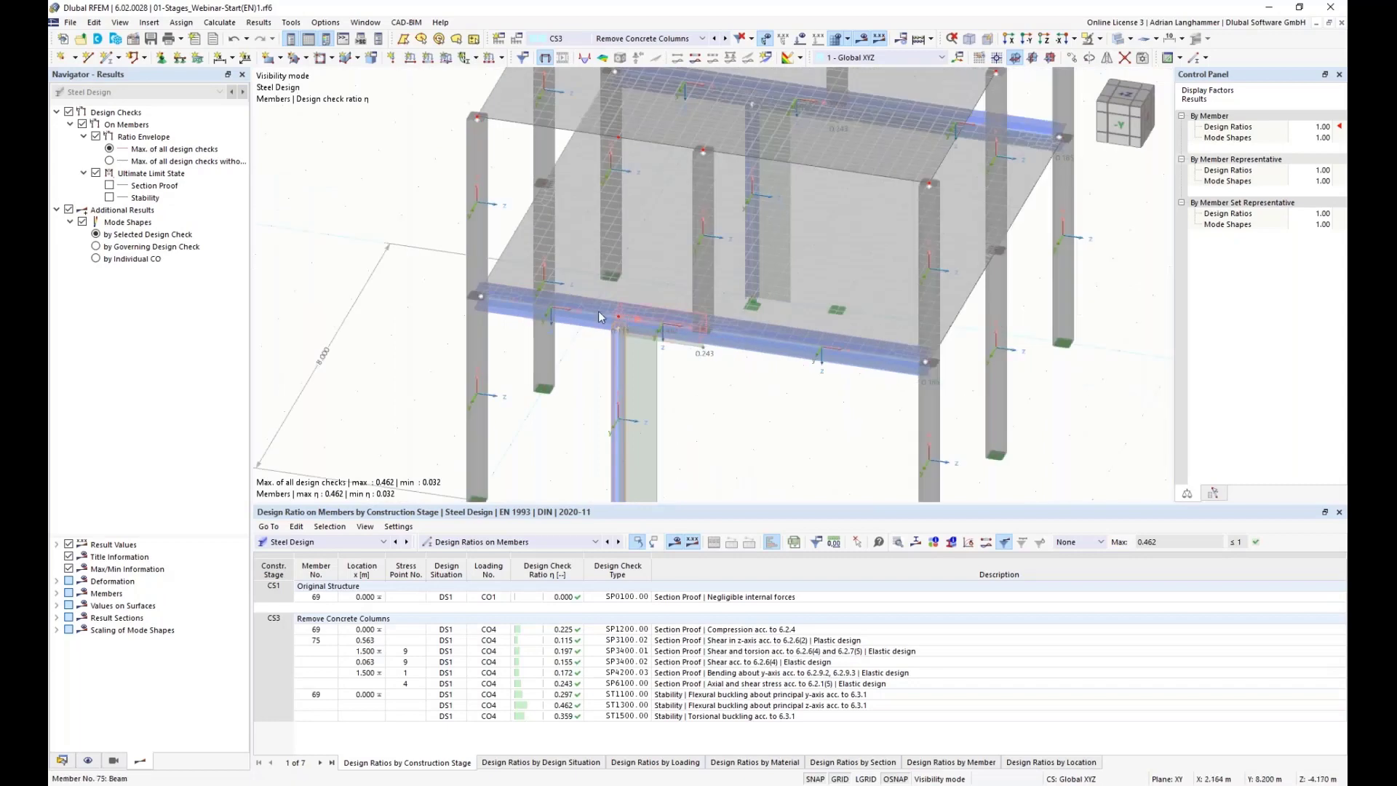
middle_click_drag(559, 326, 652, 266, "ctrl")
middle_click_drag(809, 372, 751, 349)
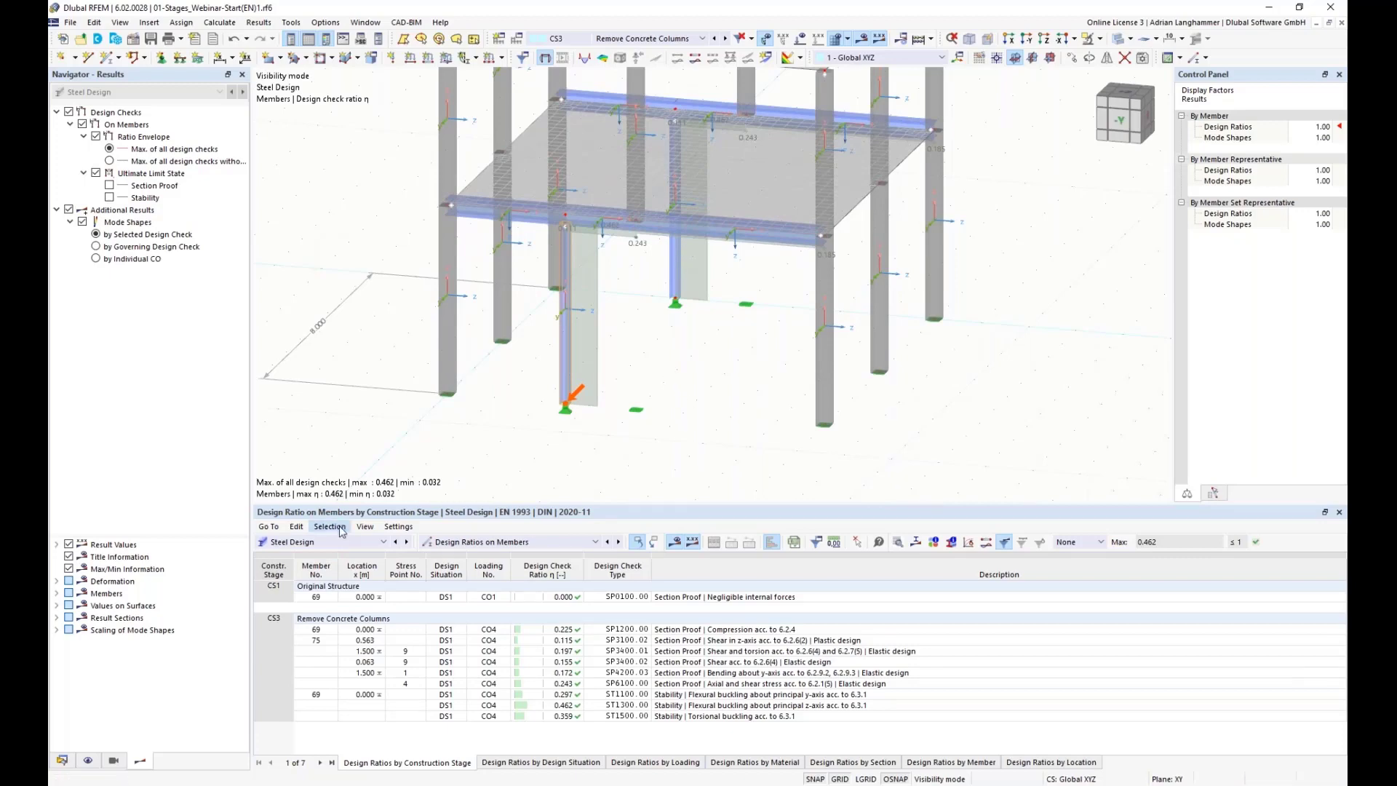
Step: Switch the table to Concrete Design and agree to start the concrete design calculation
left_click(323, 542)
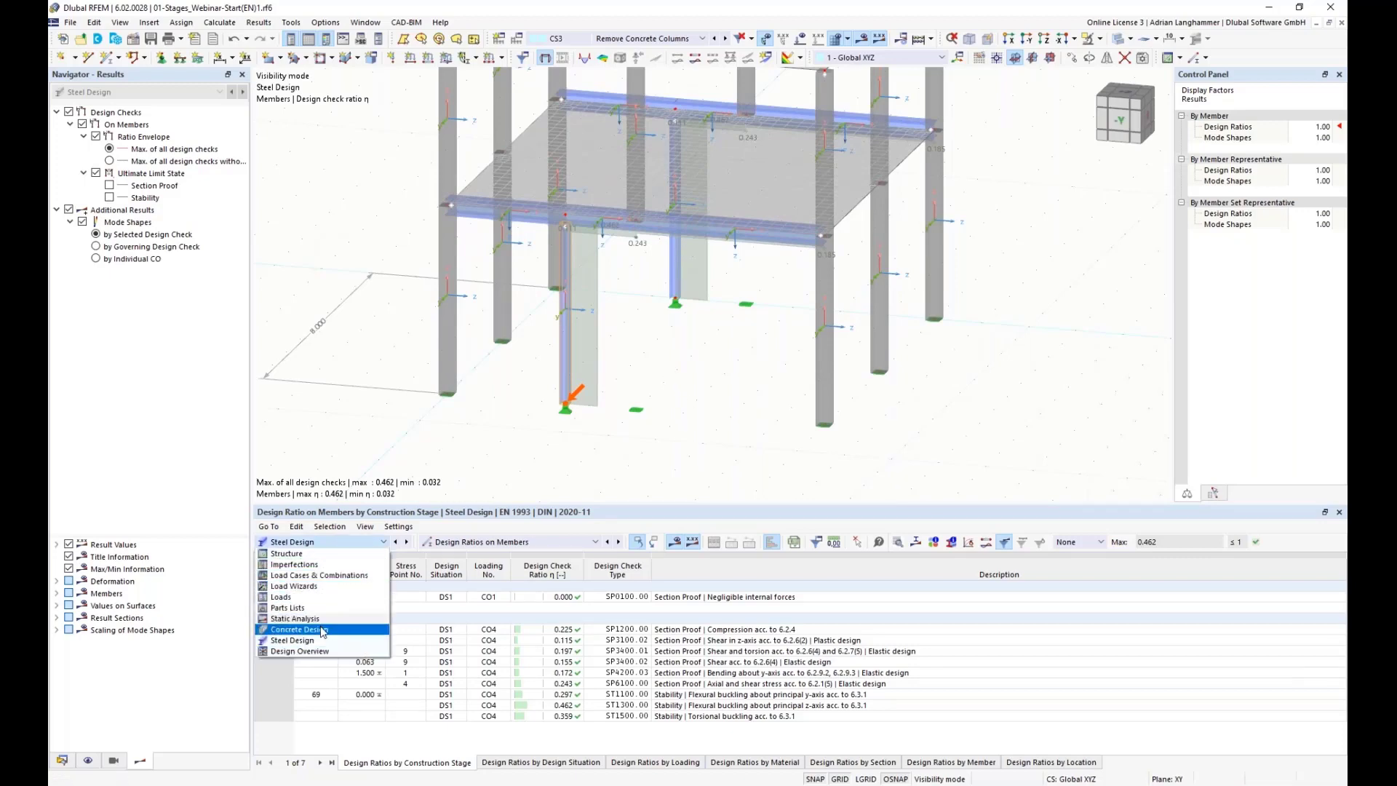
left_click(324, 628)
left_click(674, 545)
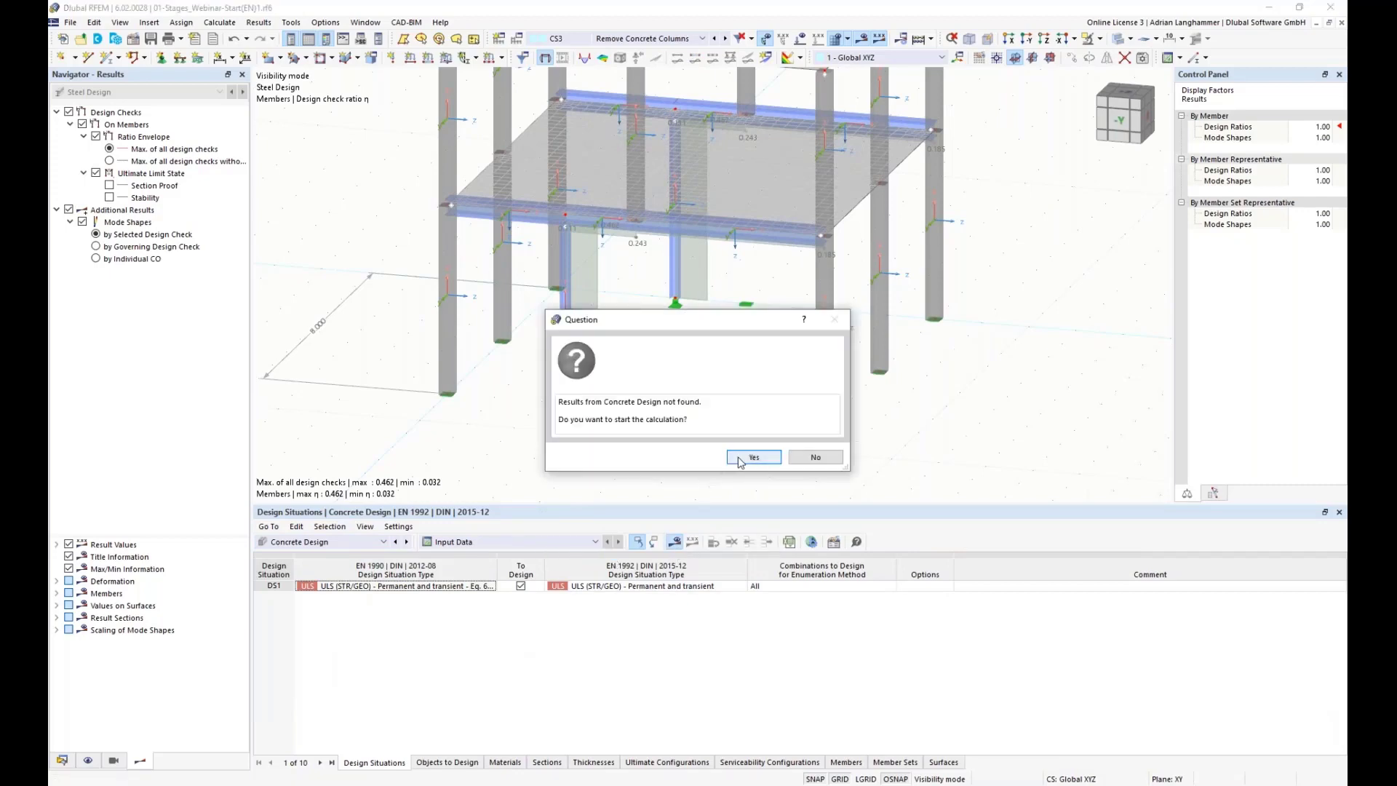
left_click(739, 459)
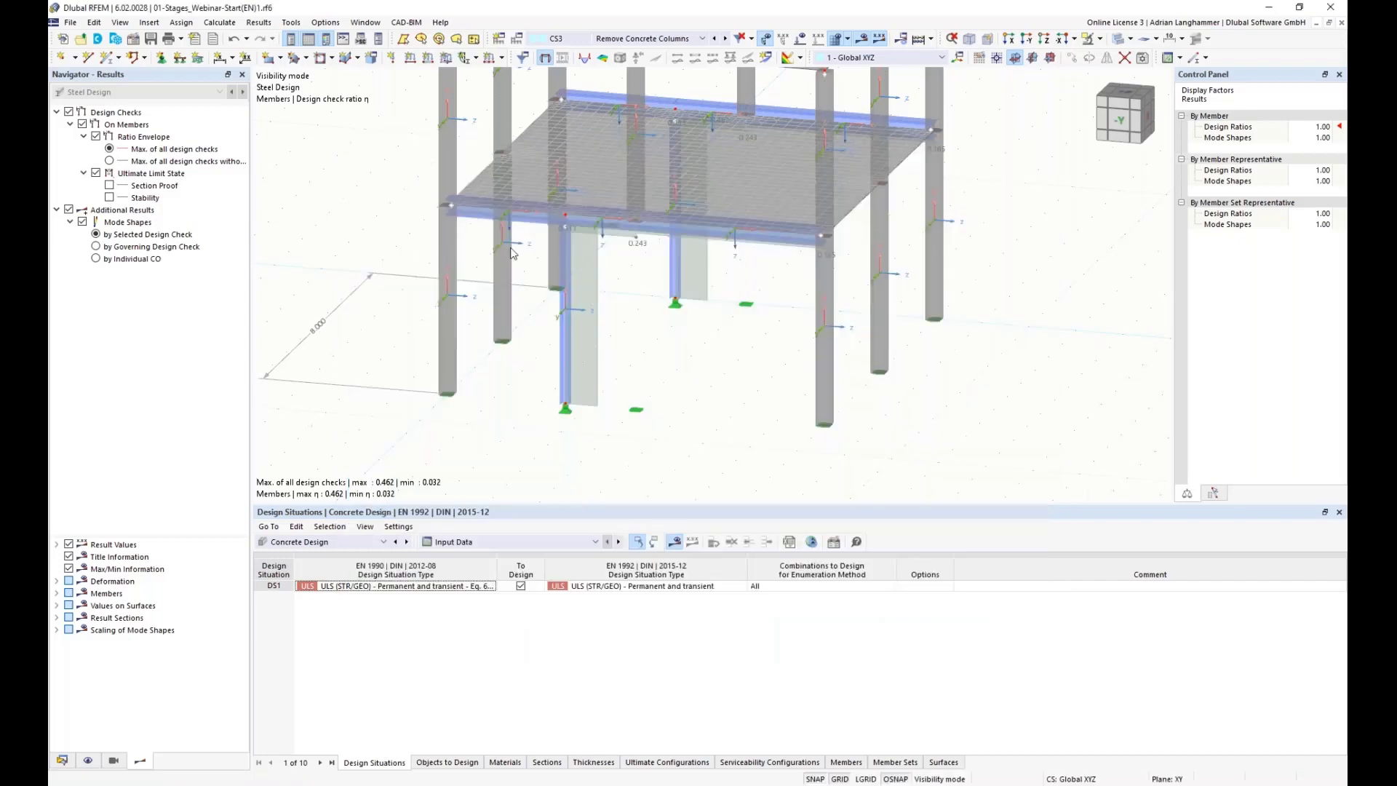
Step: View the slab reinforcement results for construction stage CS1 Original Structure, then return to CS3 Remove Concrete Columns
middle_click_drag(387, 251, 397, 268)
left_click(678, 39)
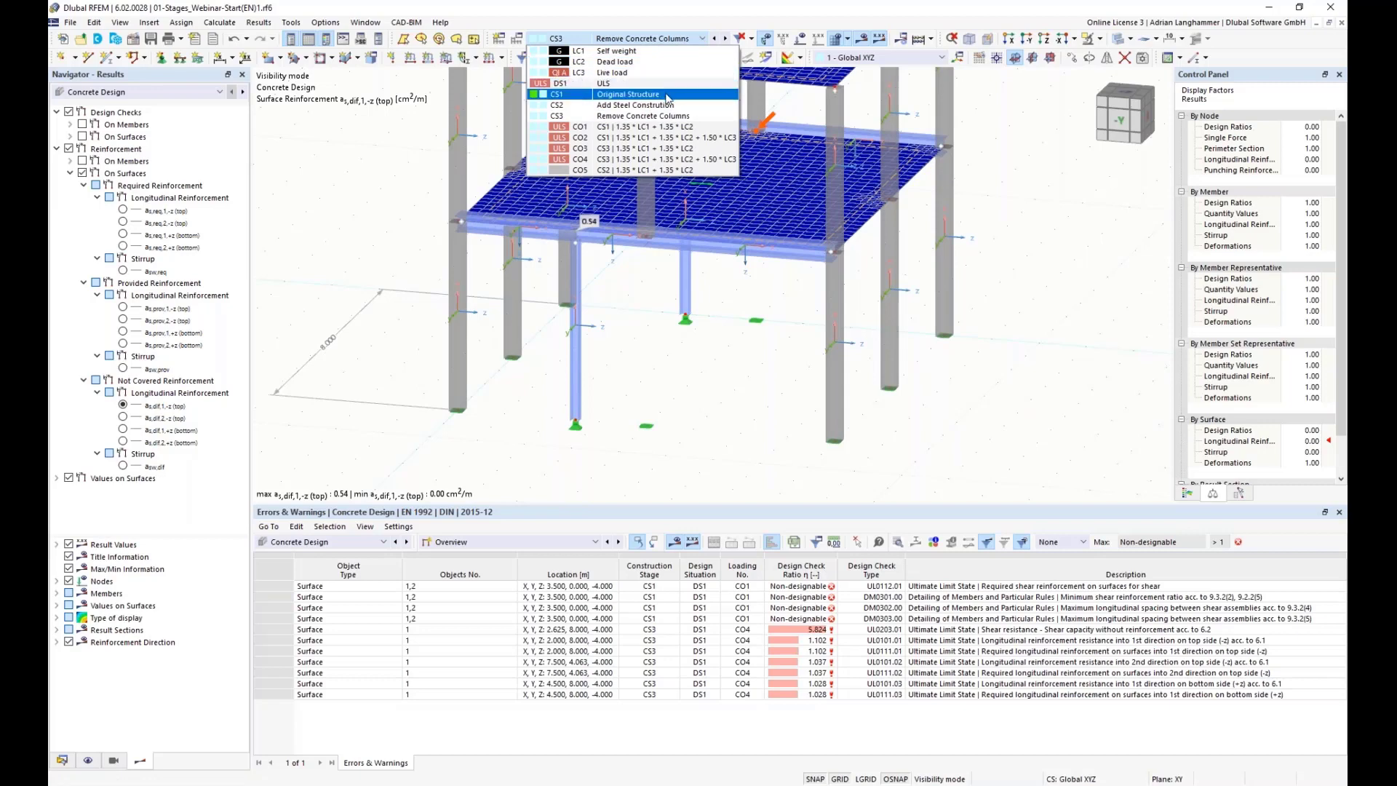
left_click(665, 94)
middle_click_drag(669, 306, 650, 329)
left_click(647, 39)
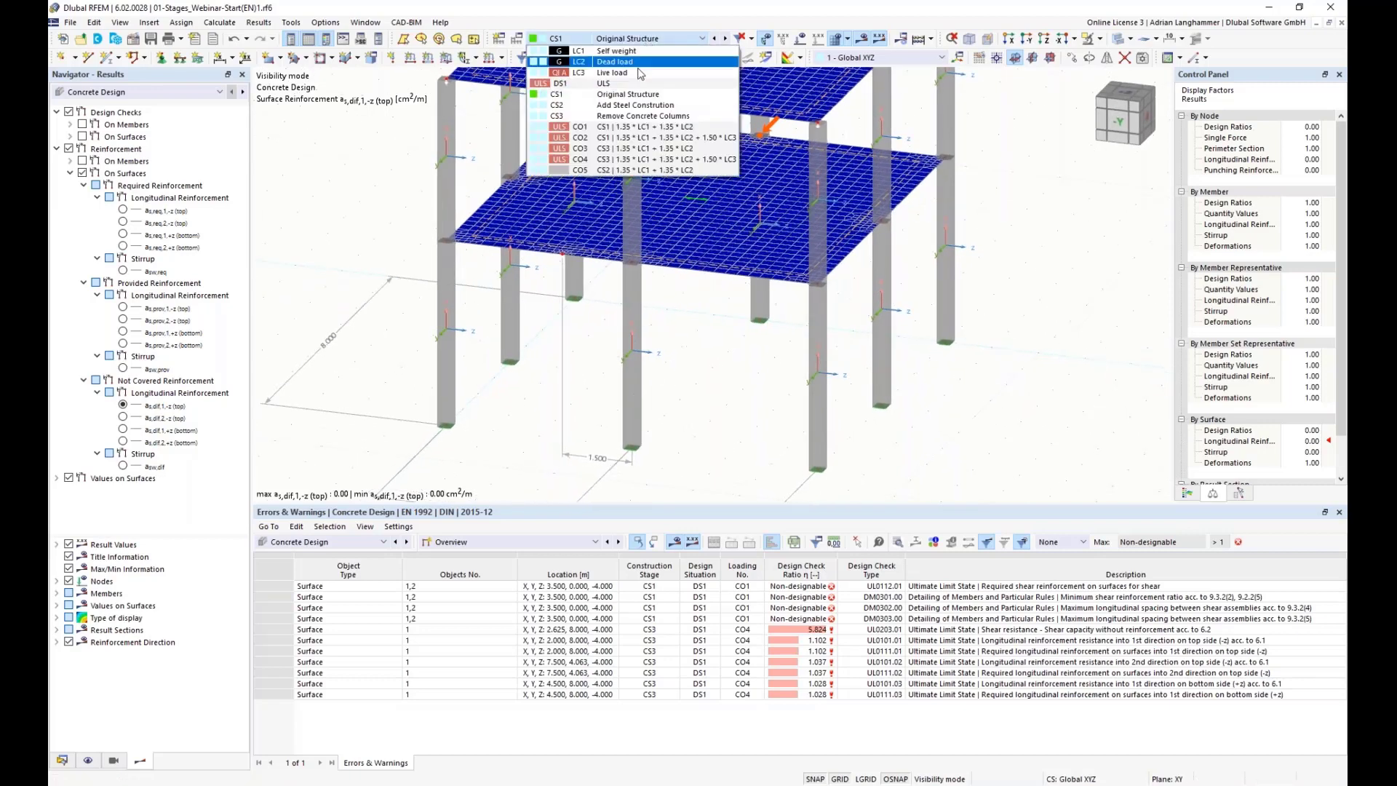
left_click(621, 116)
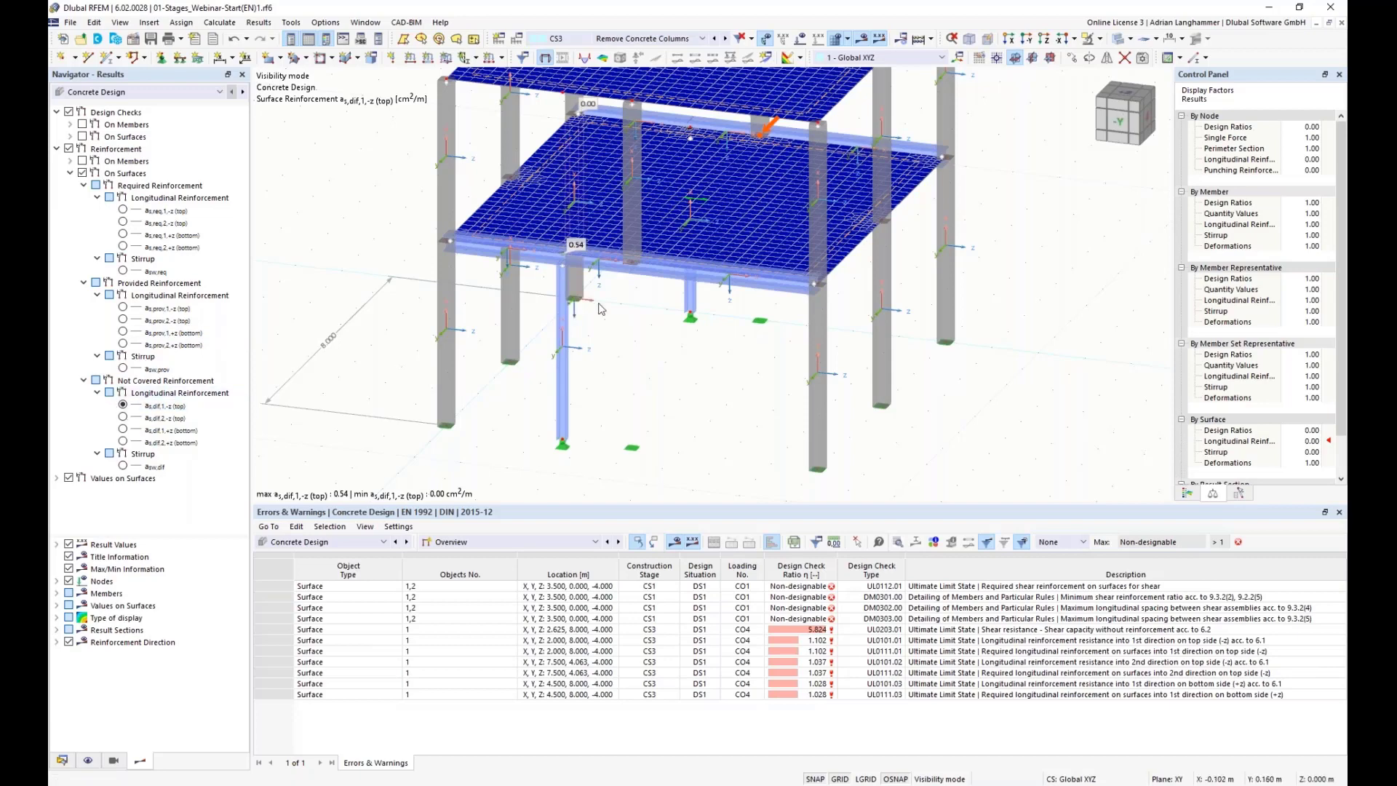
Step: Examine the first-floor slab's not-covered longitudinal reinforcement near the steel beam, showing the 2,-z top and 1,+z bottom results
middle_click_drag(573, 311, 685, 365)
scroll(609, 300, "up", 4)
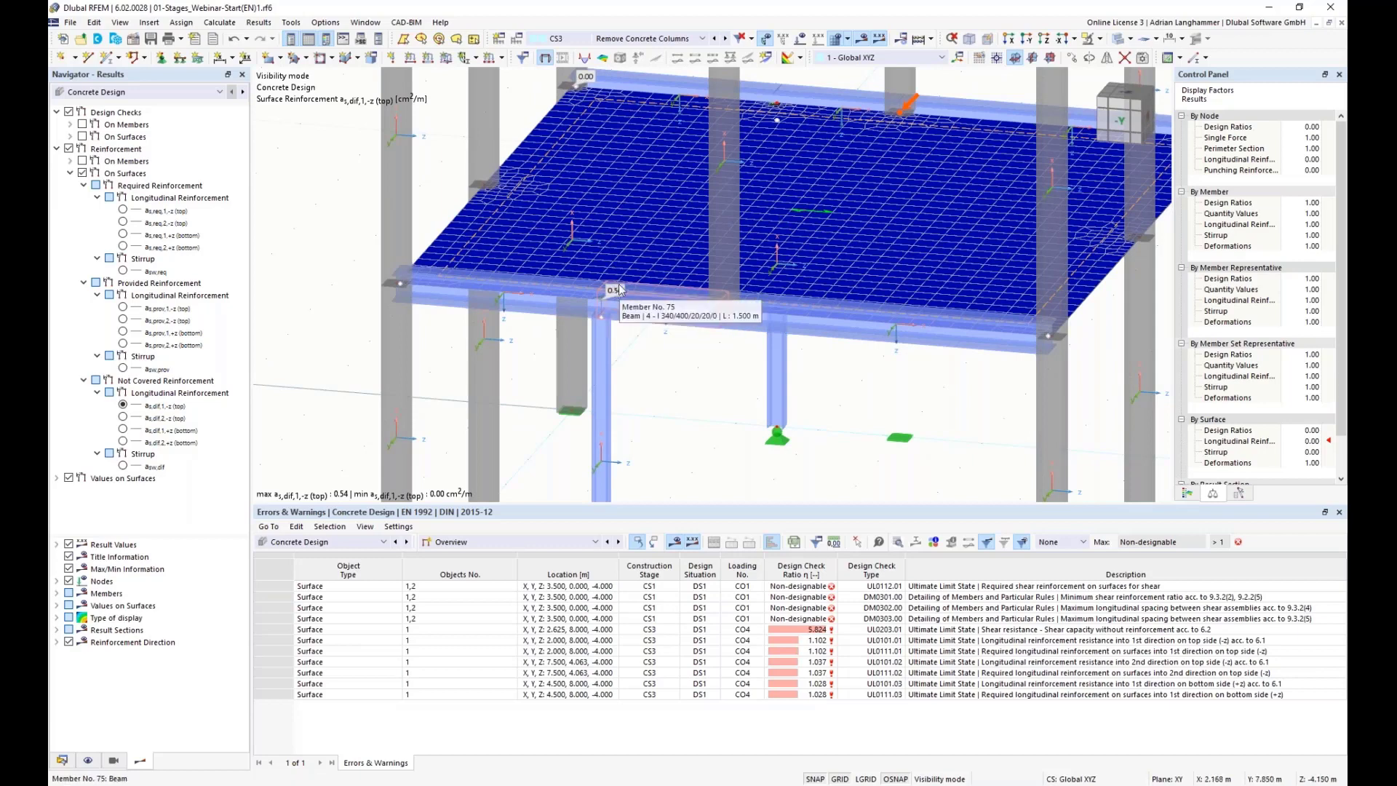
scroll(620, 291, "up", 3)
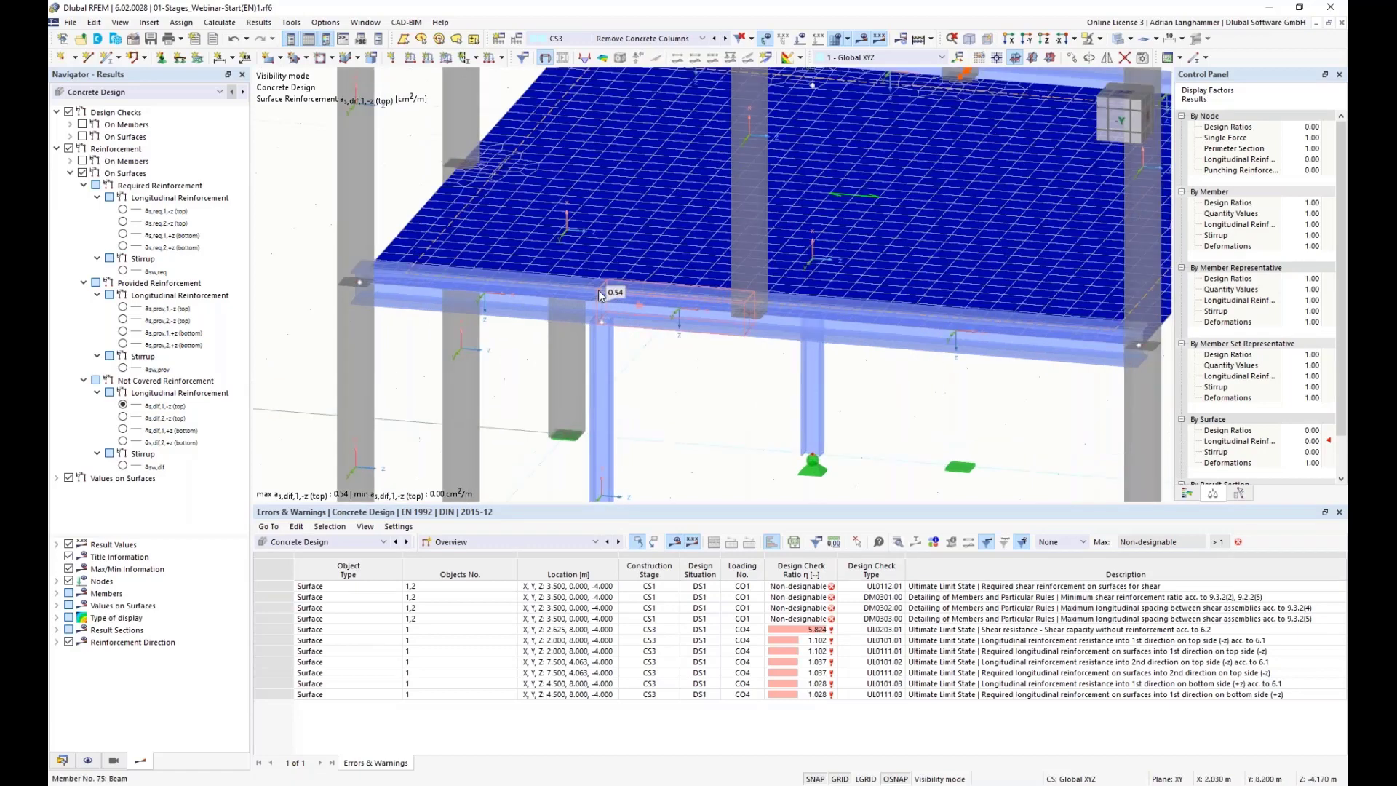
middle_click_drag(637, 302, 648, 336, "ctrl")
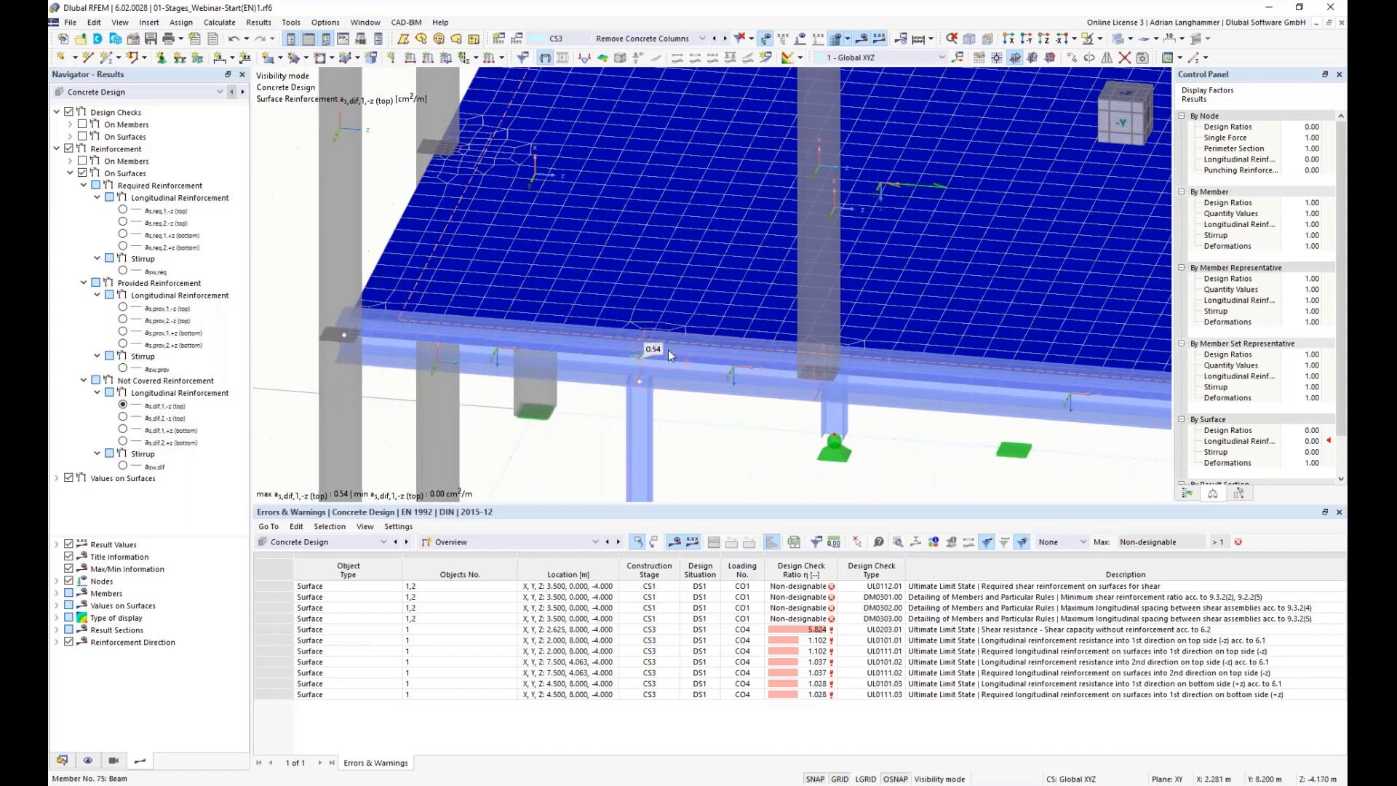
scroll(636, 326, "down", 2)
middle_click_drag(635, 326, 509, 360, "ctrl")
left_click(123, 416)
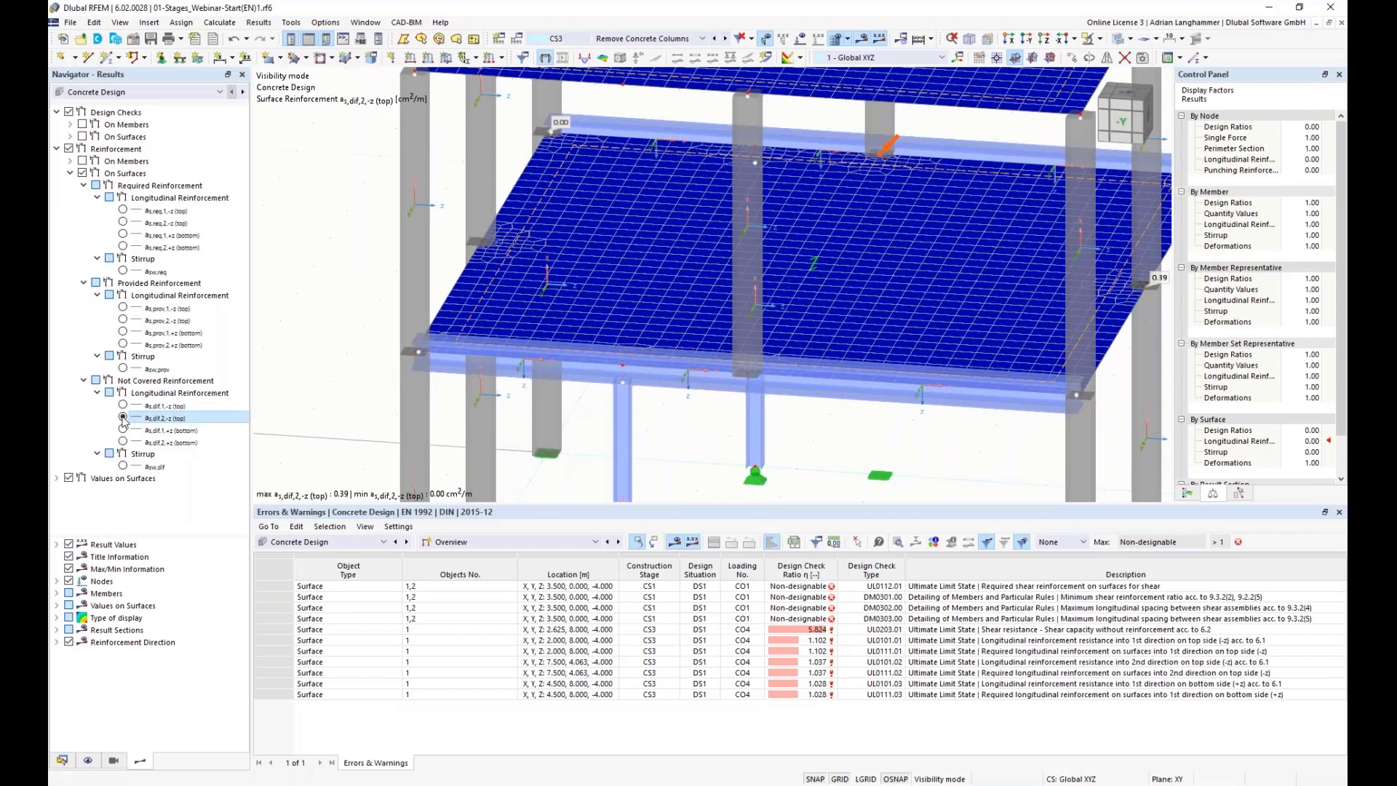
middle_click_drag(1077, 299, 980, 297)
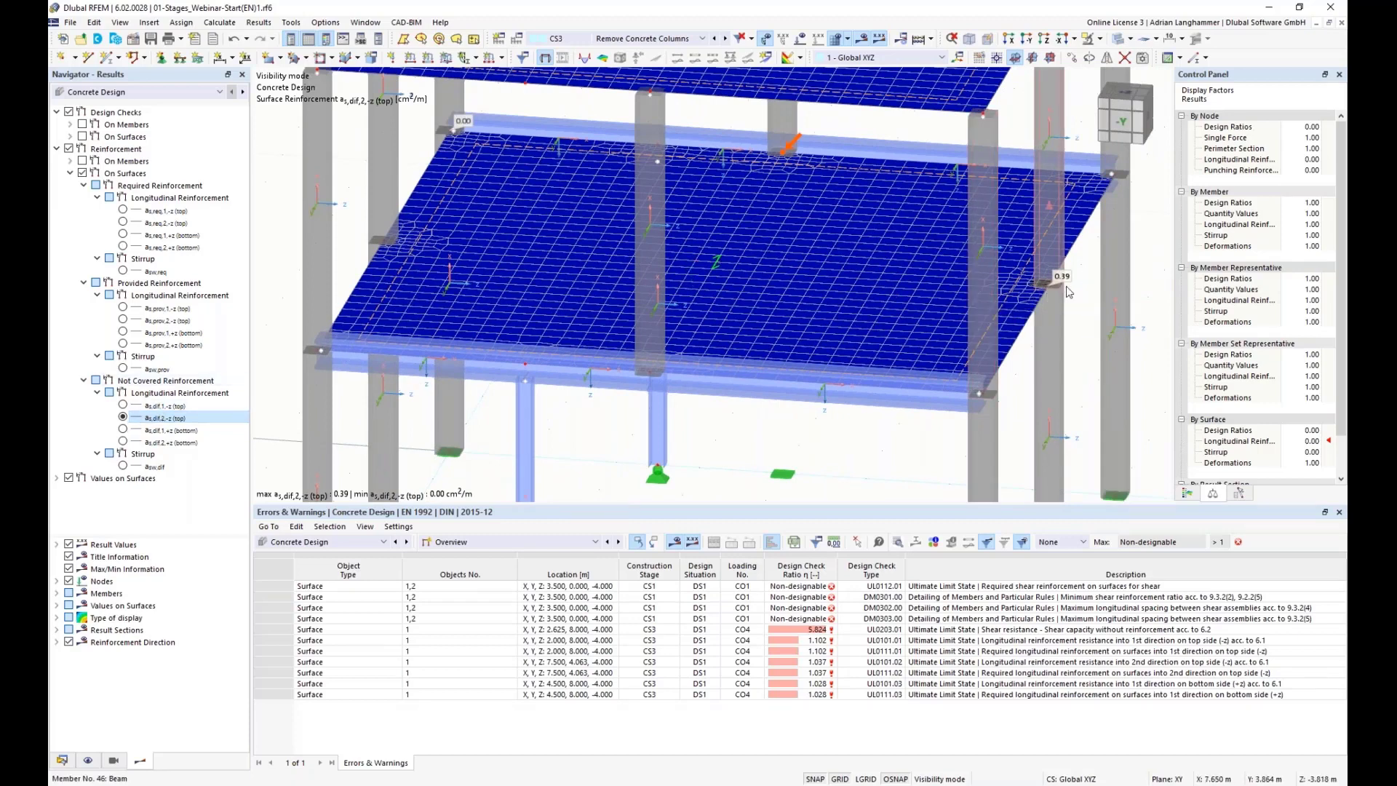
left_click(123, 429)
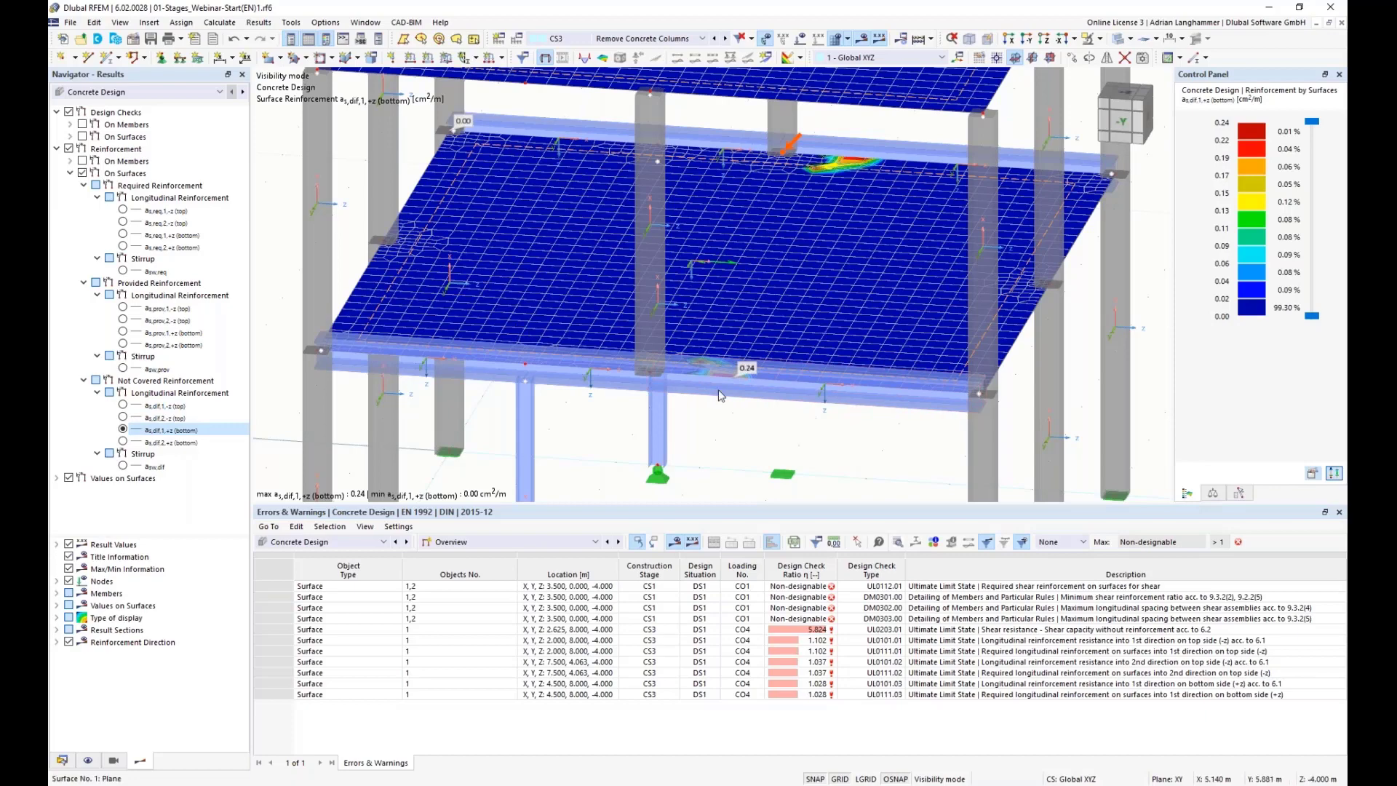
Step: Examine the bottom not-covered reinforcement on both slabs by orbiting and zooming around the whole model
scroll(718, 429, "down", 1)
middle_click_drag(715, 435, 716, 360, "ctrl")
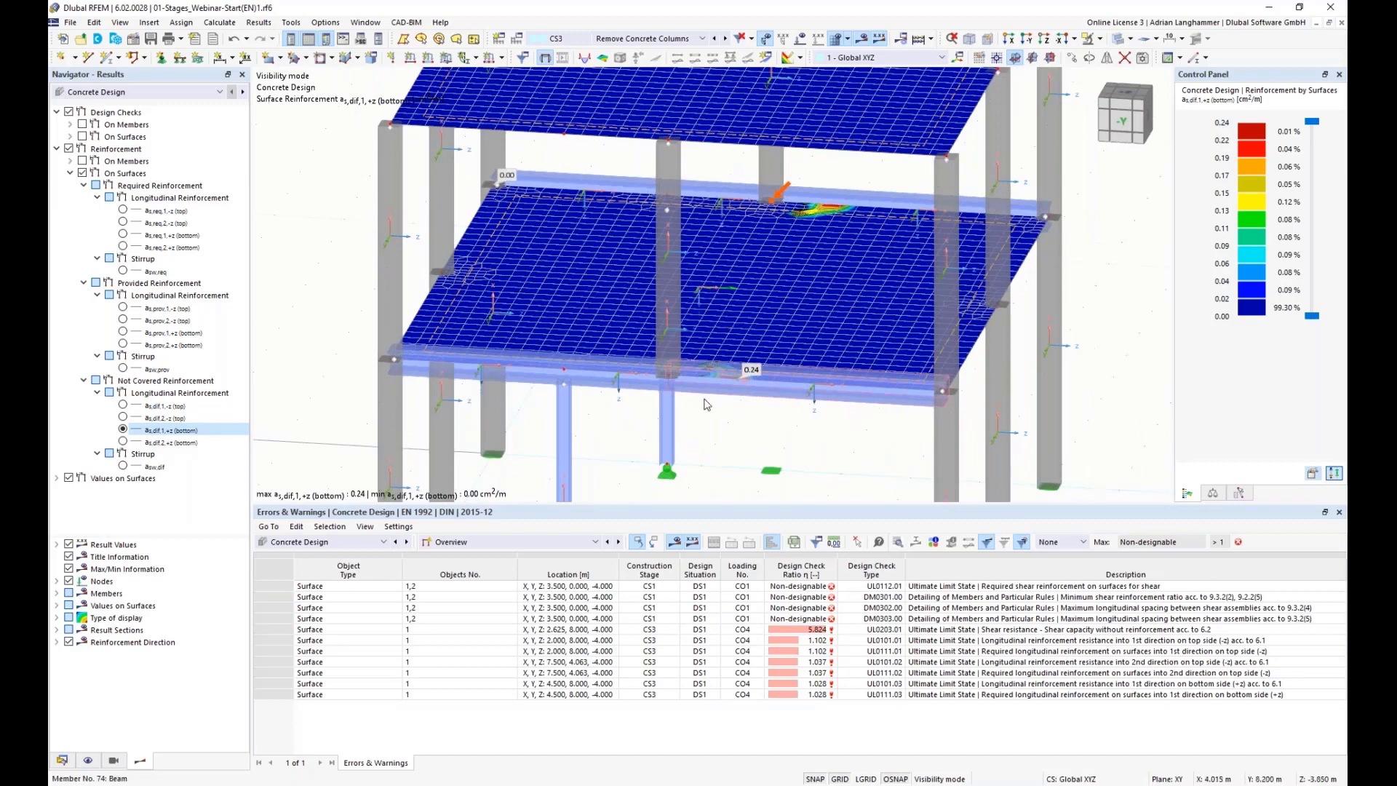
scroll(715, 358, "down", 1)
middle_click_drag(715, 358, 591, 320, "ctrl")
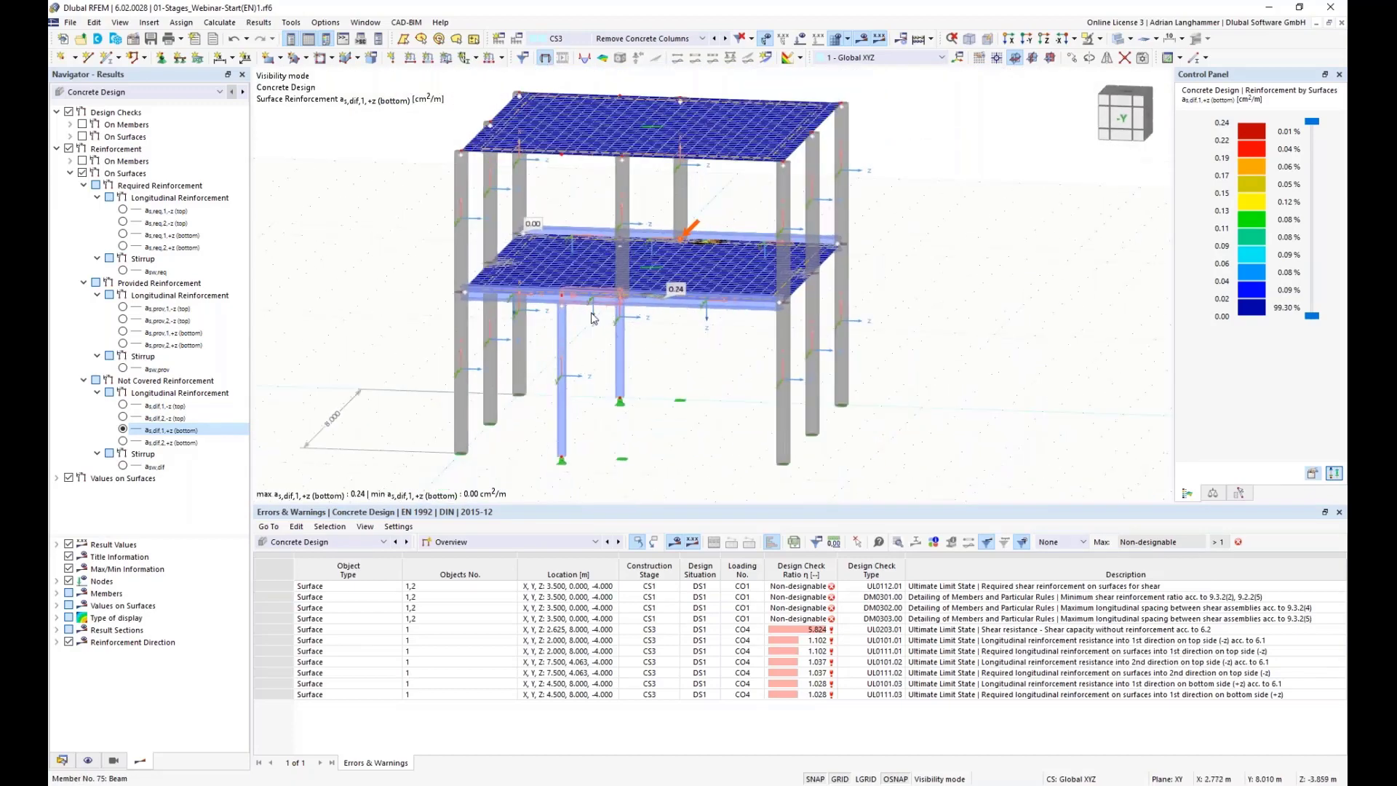
middle_click_drag(659, 371, 676, 397, "ctrl")
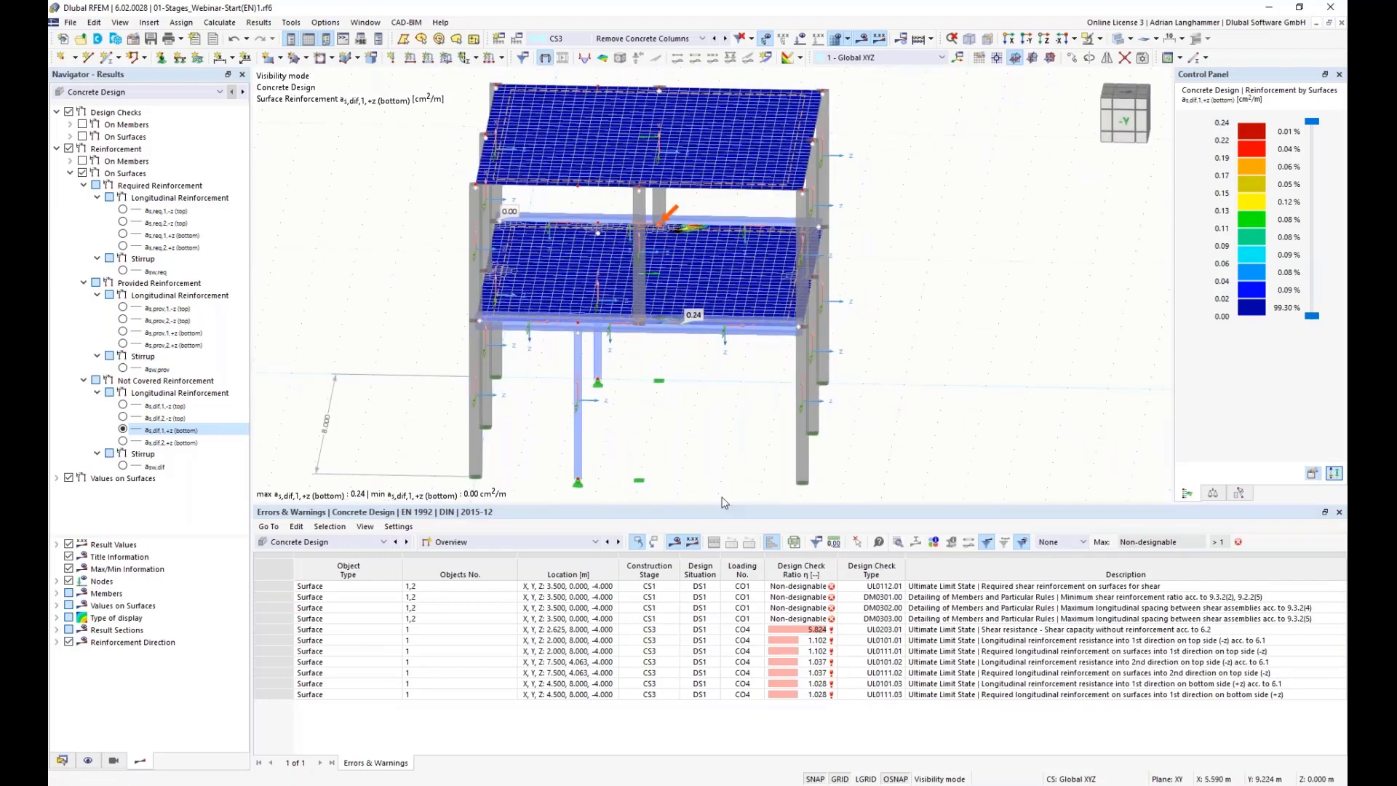
left_click_drag(726, 503, 726, 538)
middle_click_drag(703, 468, 686, 454, "ctrl")
scroll(685, 453, "up", 1)
scroll(686, 454, "down", 1)
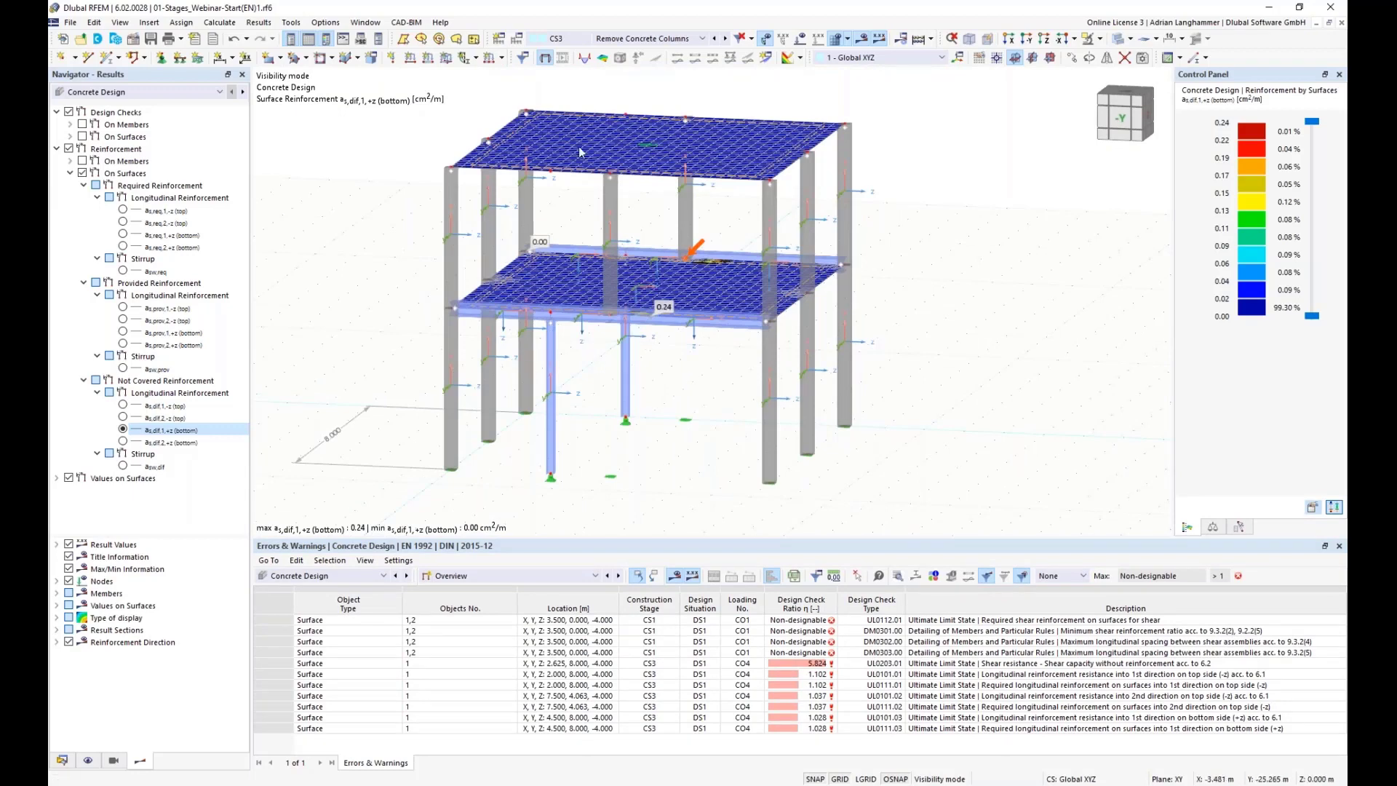
middle_click_drag(709, 362, 717, 360, "ctrl")
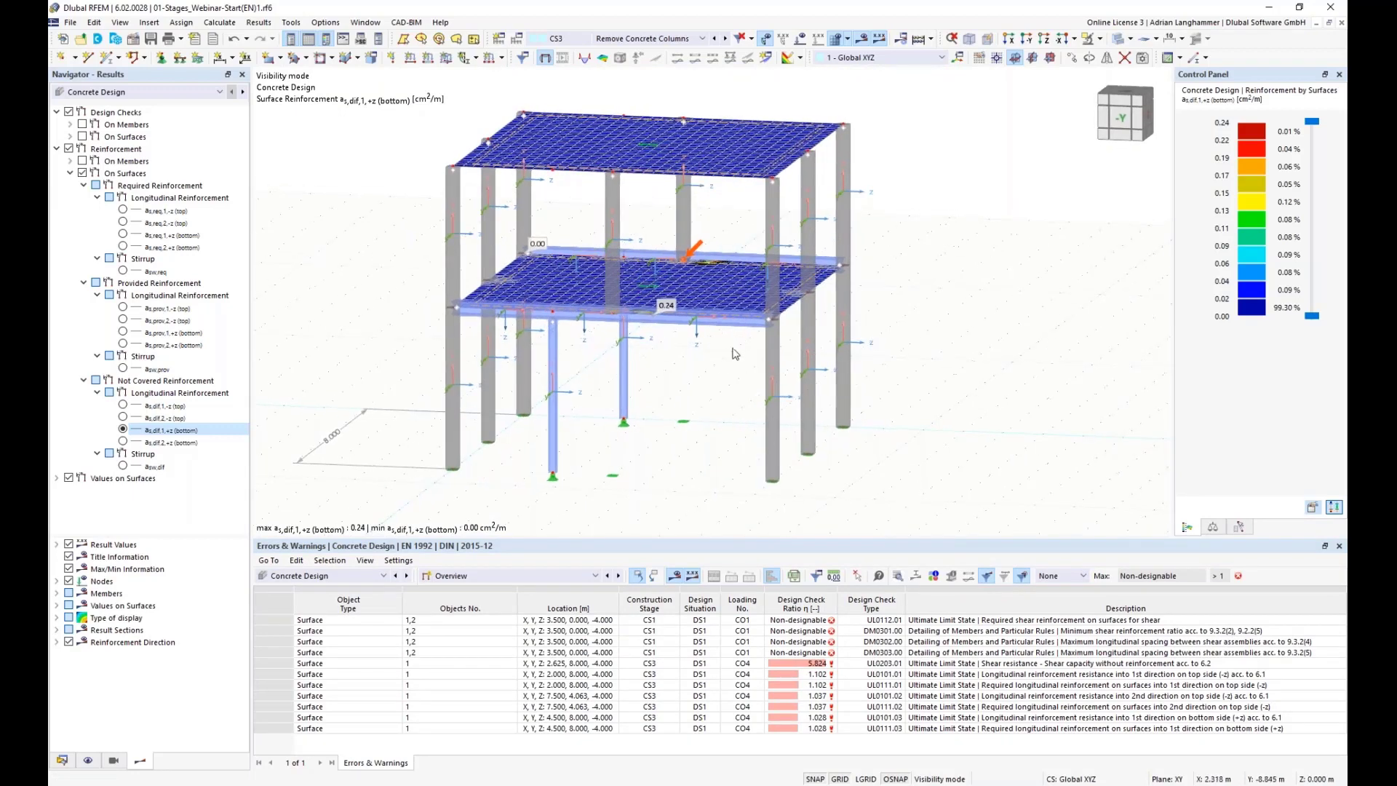
middle_click_drag(390, 230, 358, 220)
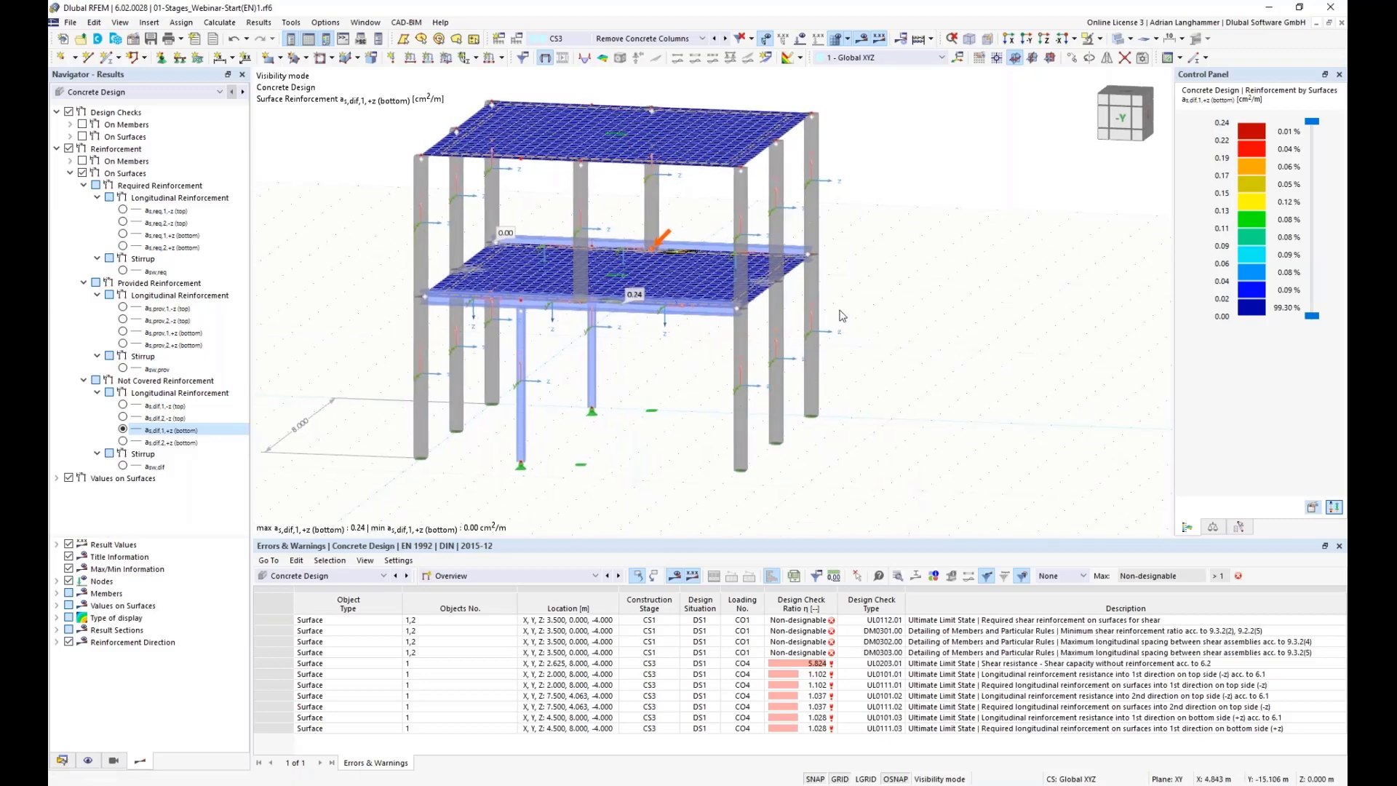
middle_click_drag(654, 360, 662, 360, "ctrl")
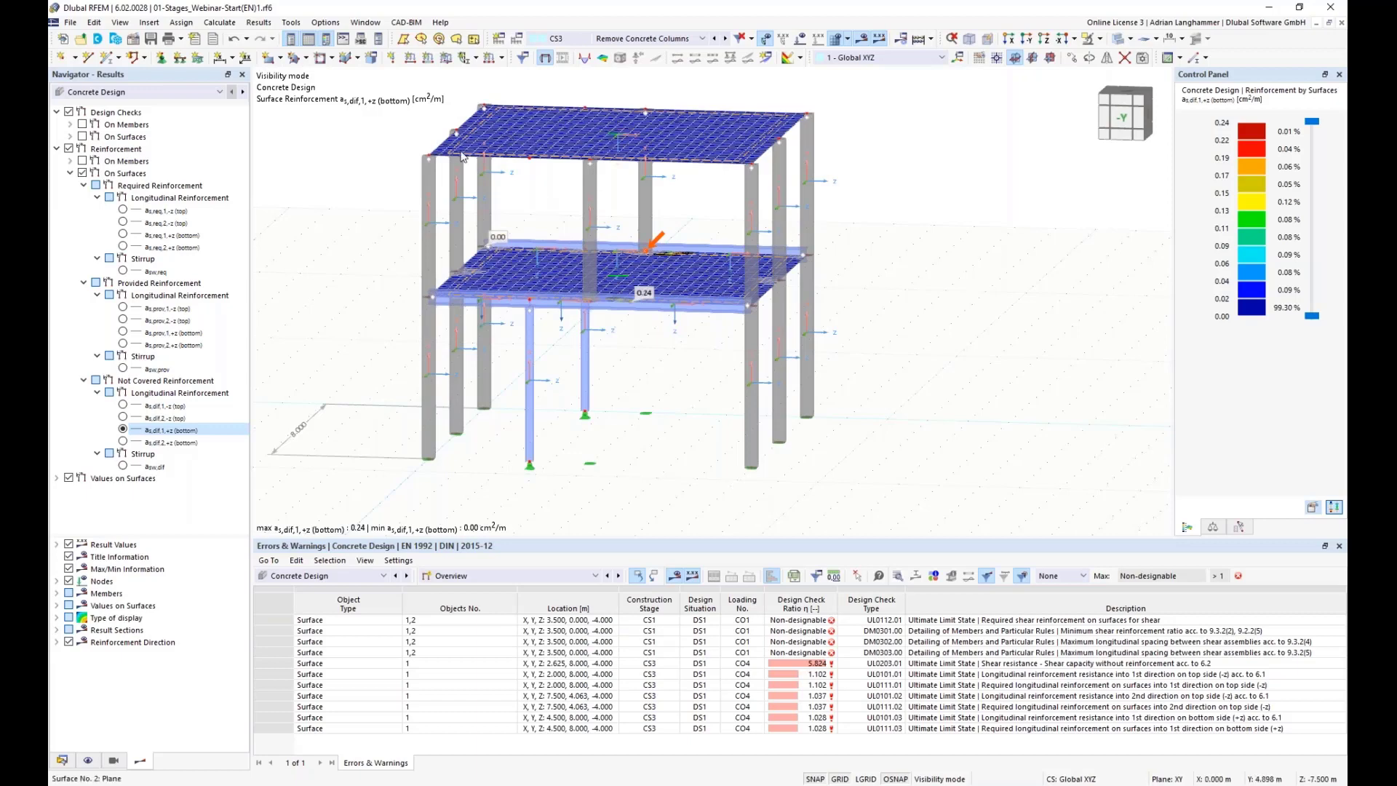
middle_click_drag(537, 200, 546, 224)
scroll(547, 224, "up", 3)
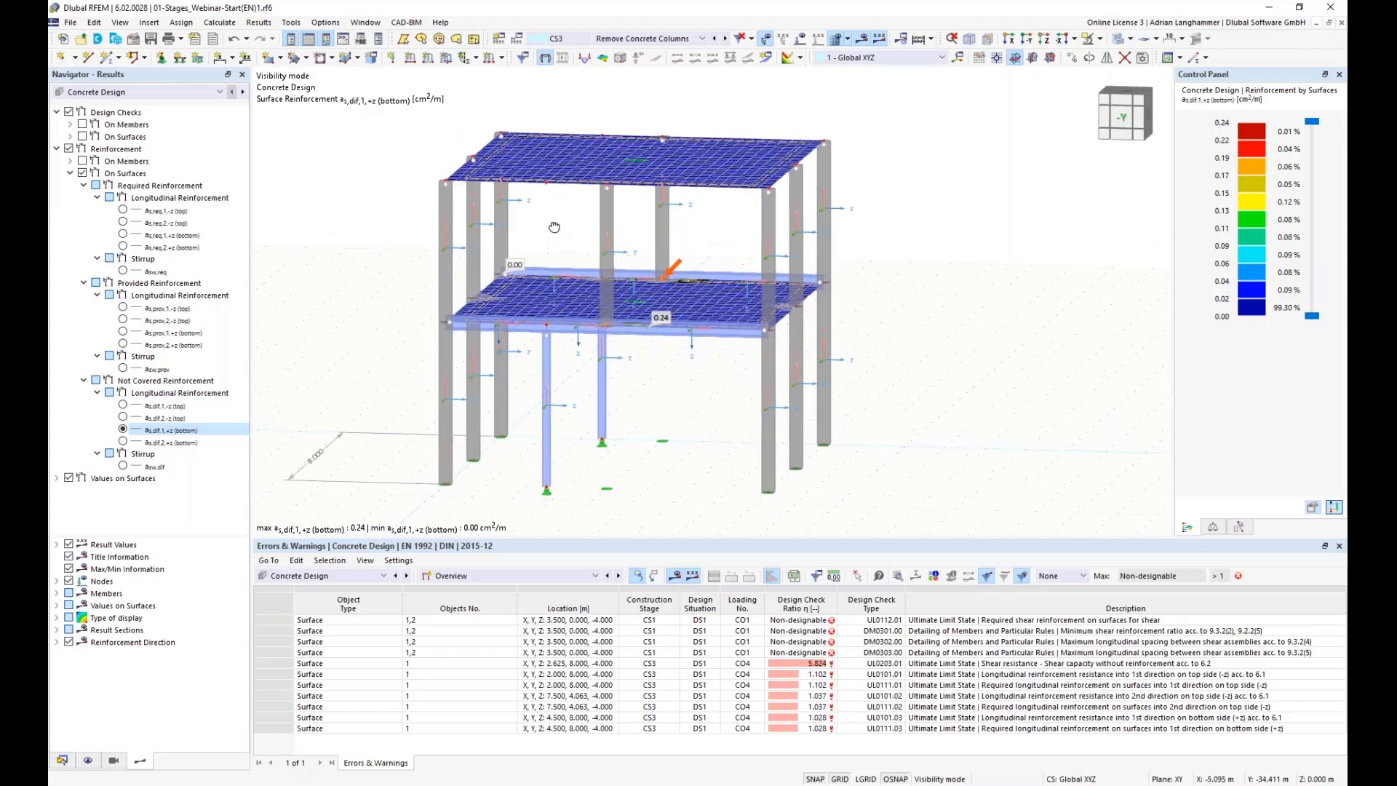
scroll(554, 231, "down", 2)
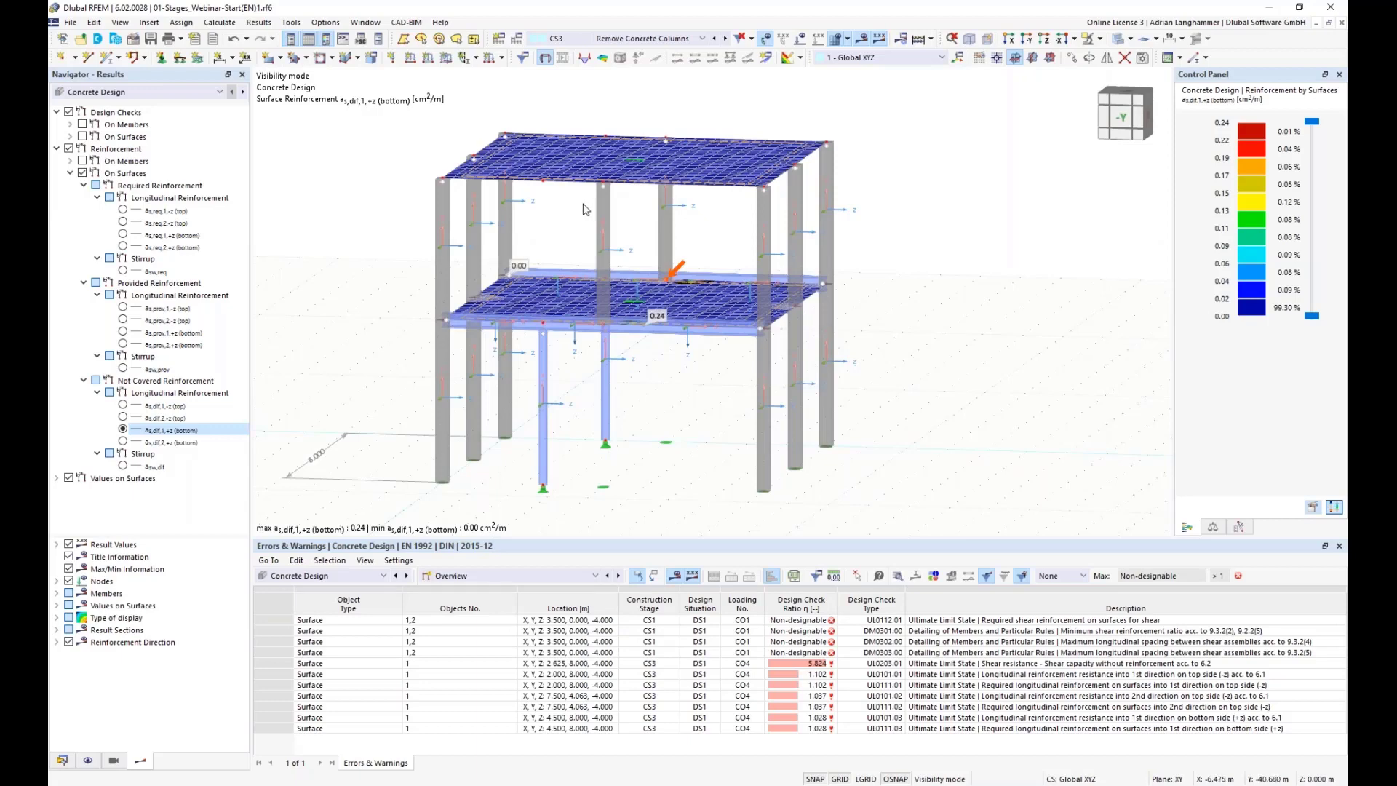
scroll(584, 235, "down", 3)
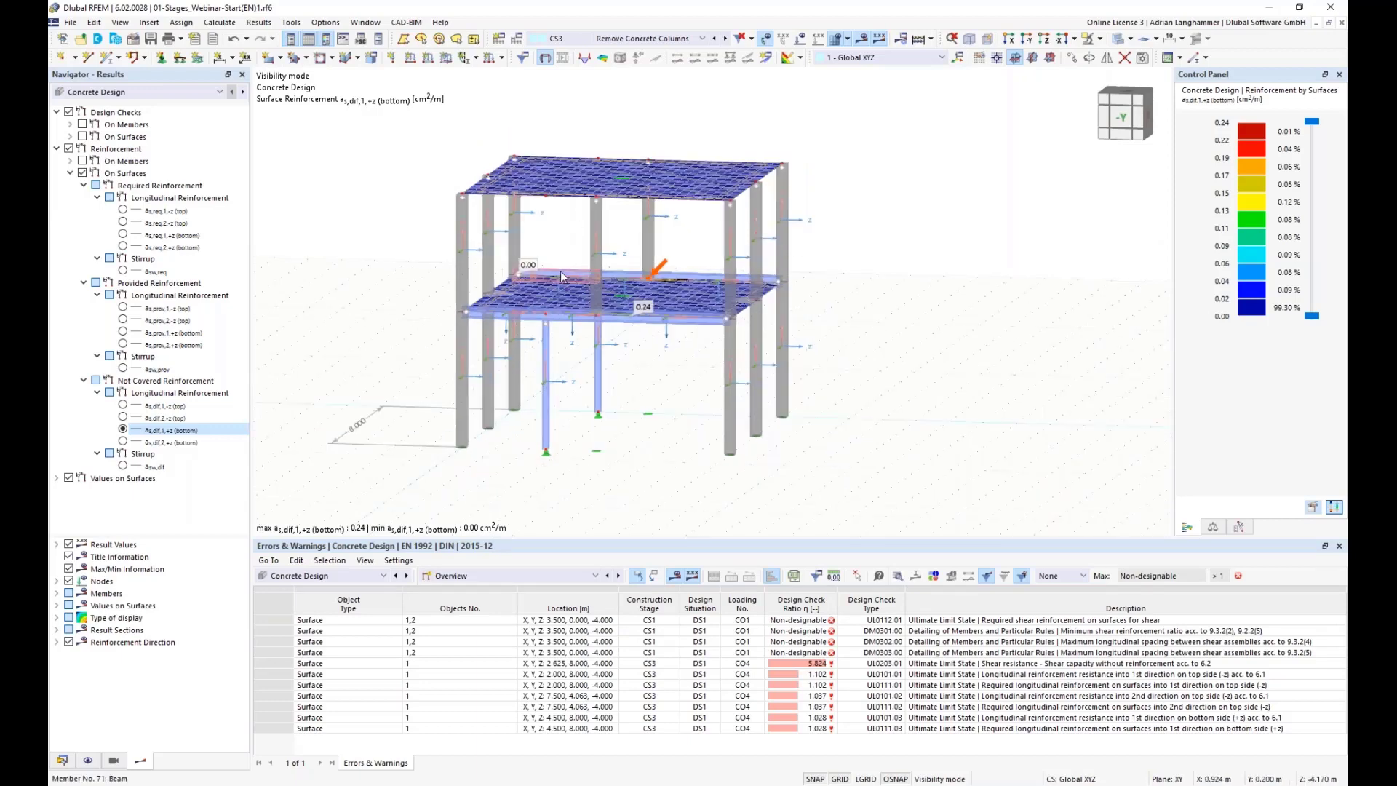
middle_click_drag(558, 237, 597, 365)
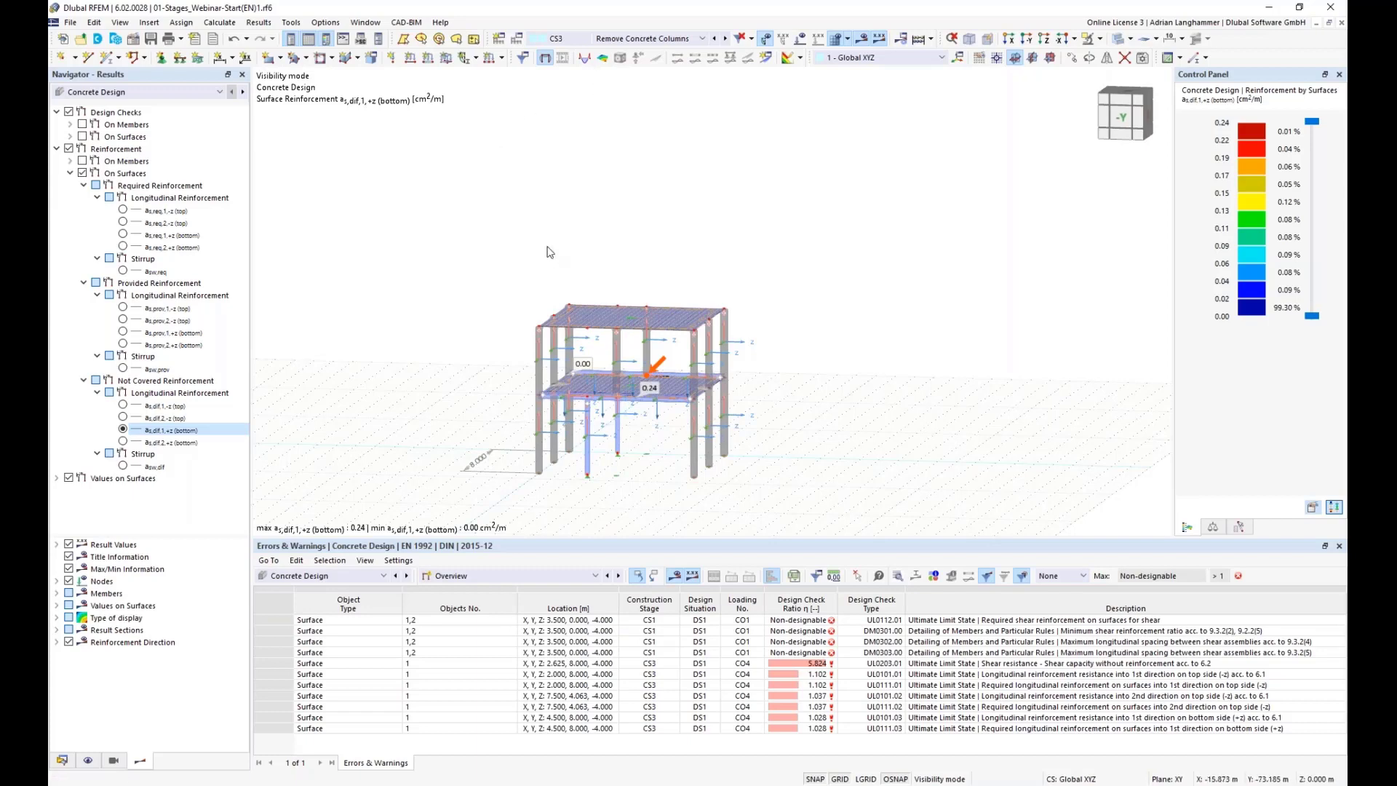
middle_click_drag(568, 203, 596, 240)
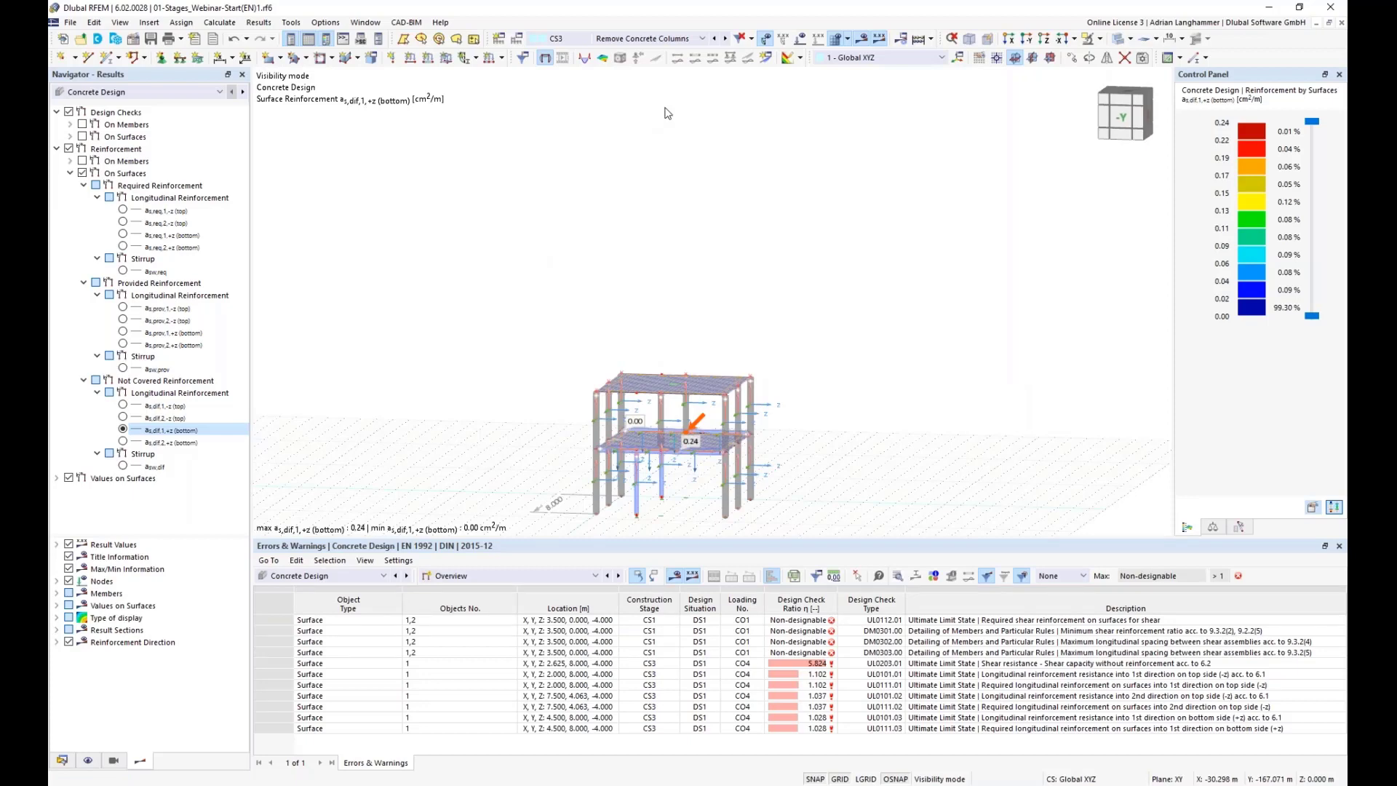
mouse_move(662, 126)
middle_mouse_down()
mouse_move(660, 144)
mouse_move(659, 132)
middle_mouse_up()
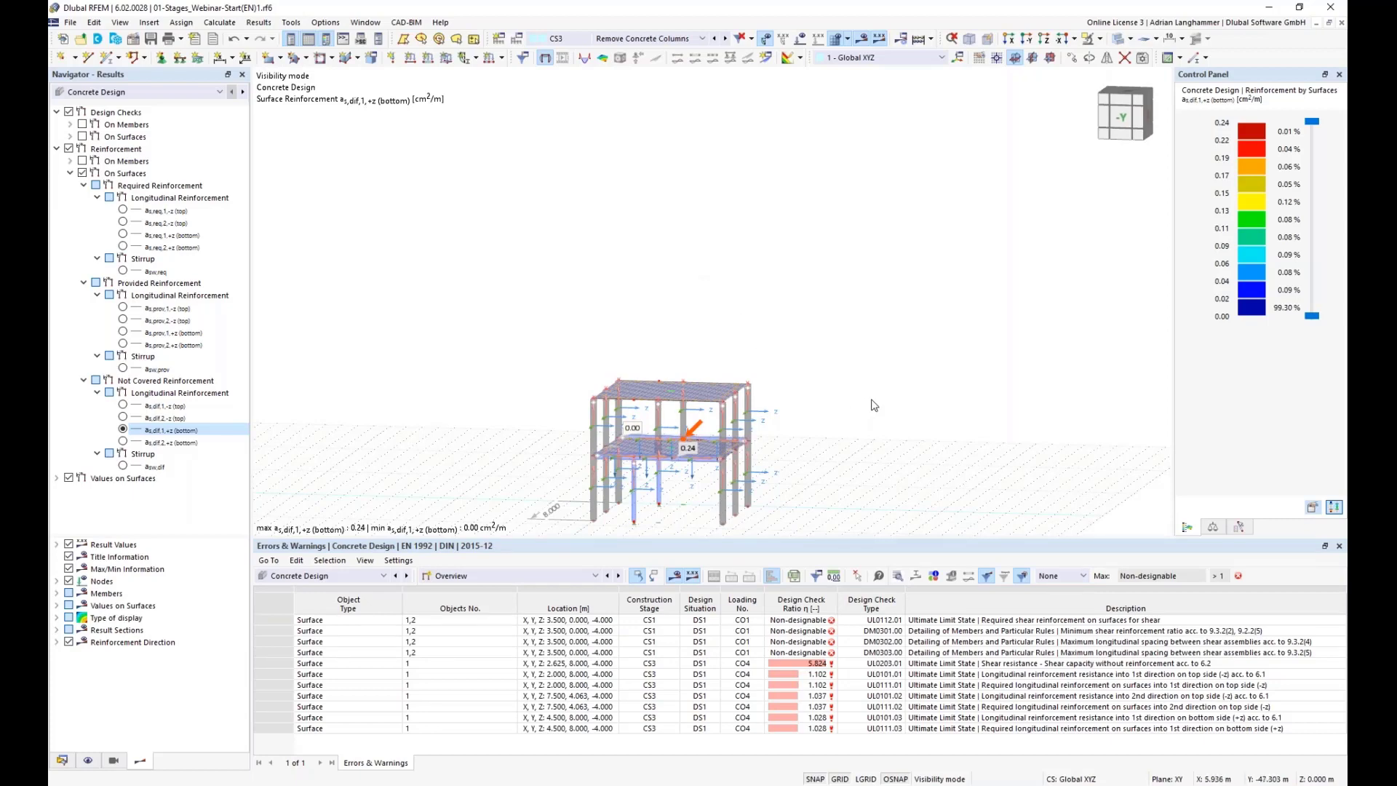
middle_click_drag(875, 410, 806, 439, "ctrl")
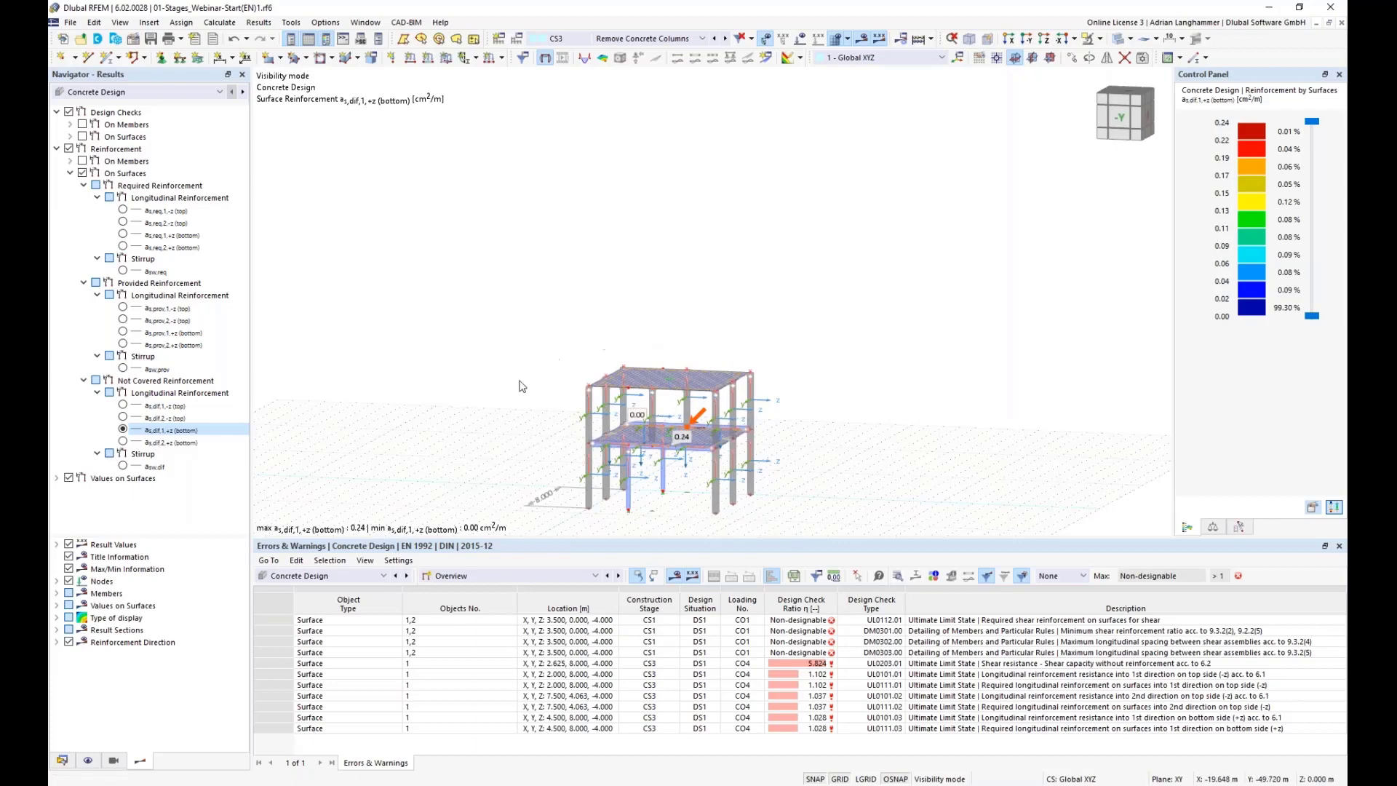
middle_click_drag(496, 398, 497, 392)
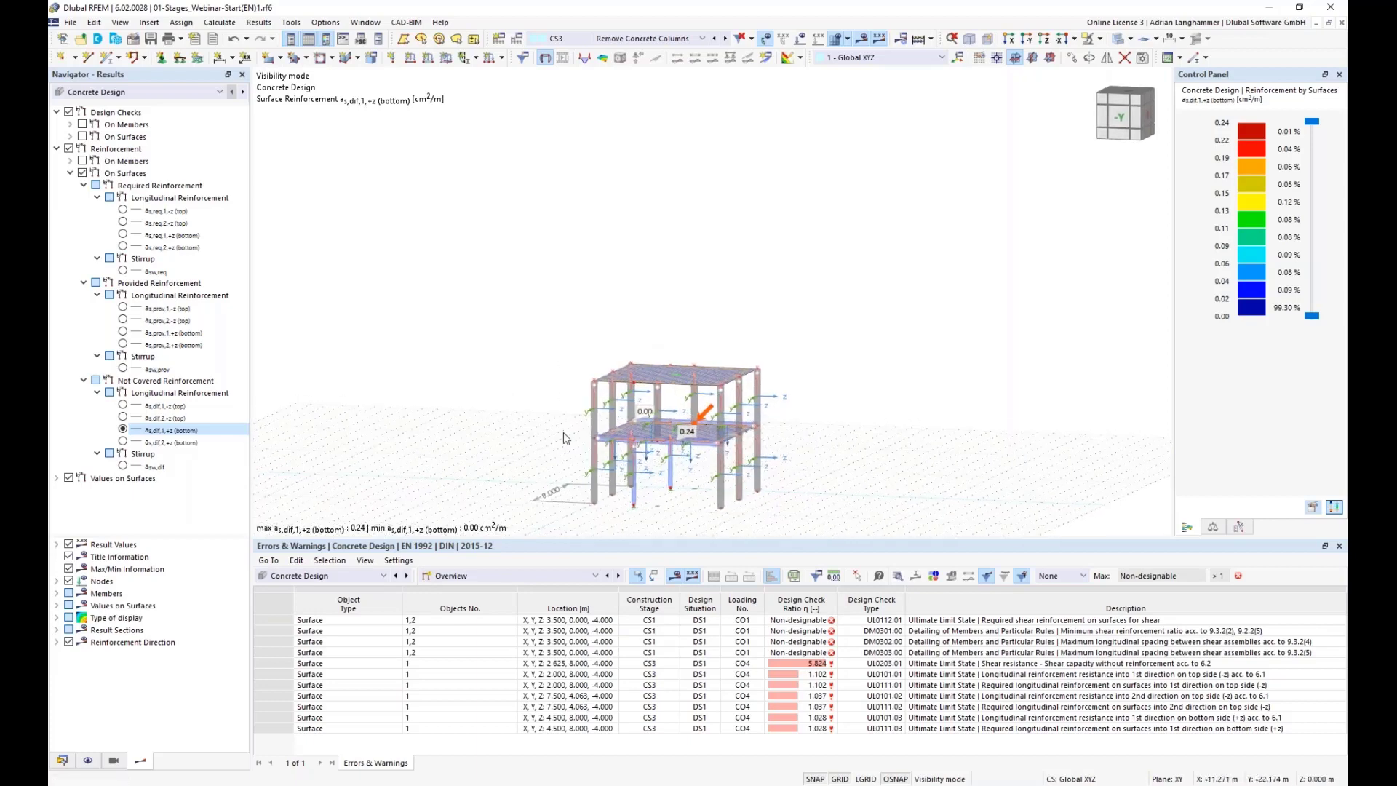
mouse_move(563, 438)
middle_mouse_down("ctrl")
mouse_move(536, 435)
mouse_move(554, 432)
middle_mouse_up("ctrl")
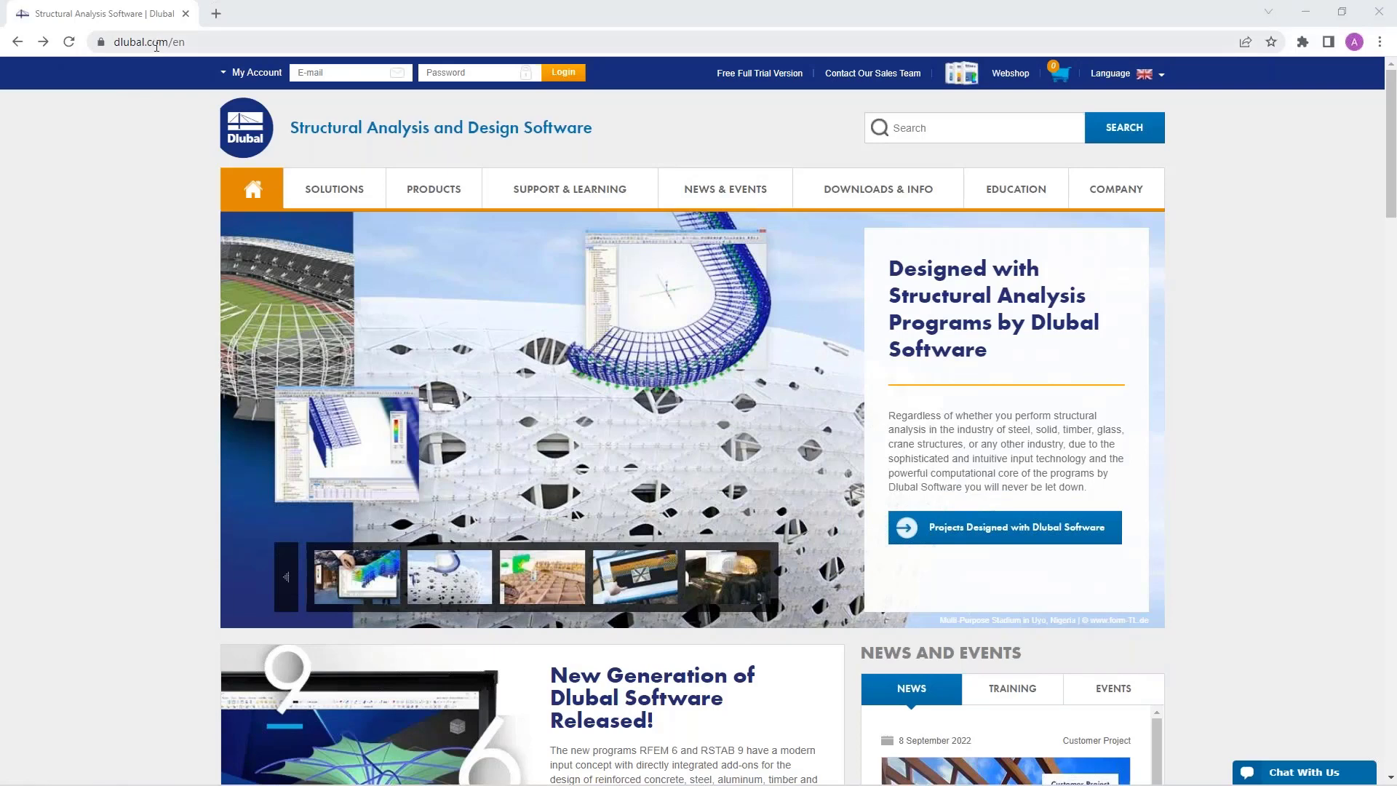
Step: Switch to the browser and open the Webinars page from the Dlubal website's News & Events menu
mouse_move(727, 195)
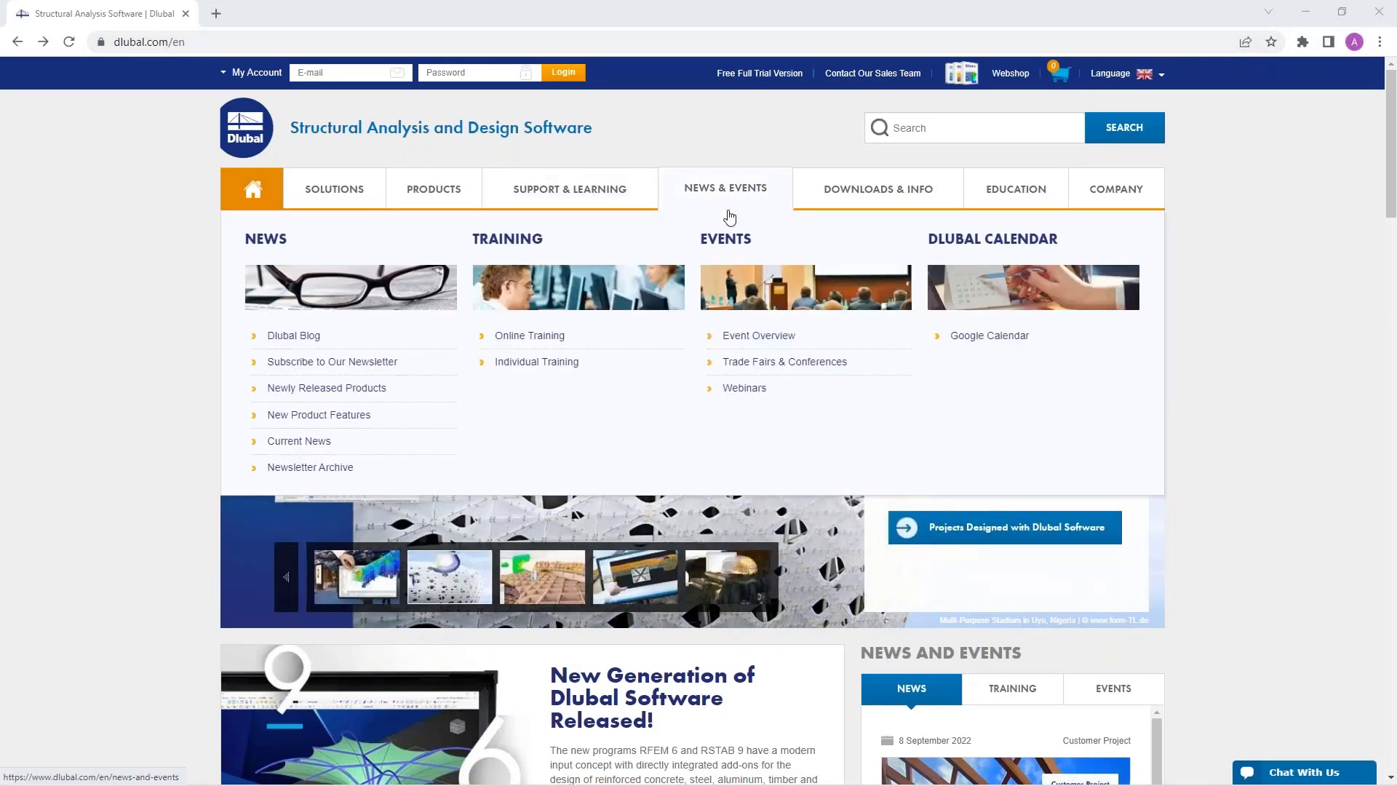
left_click(744, 389)
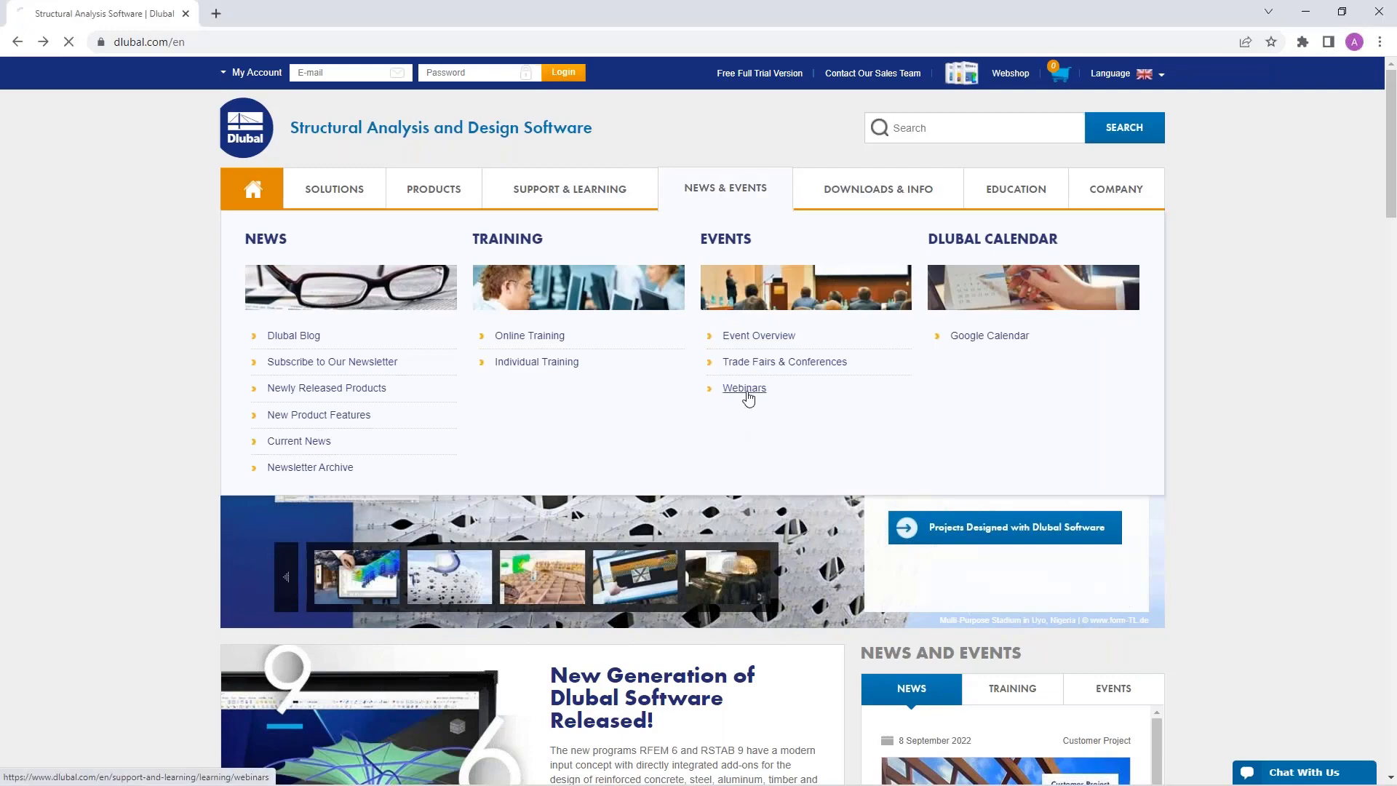
scroll(757, 427, "down", 1)
scroll(757, 427, "down", 7)
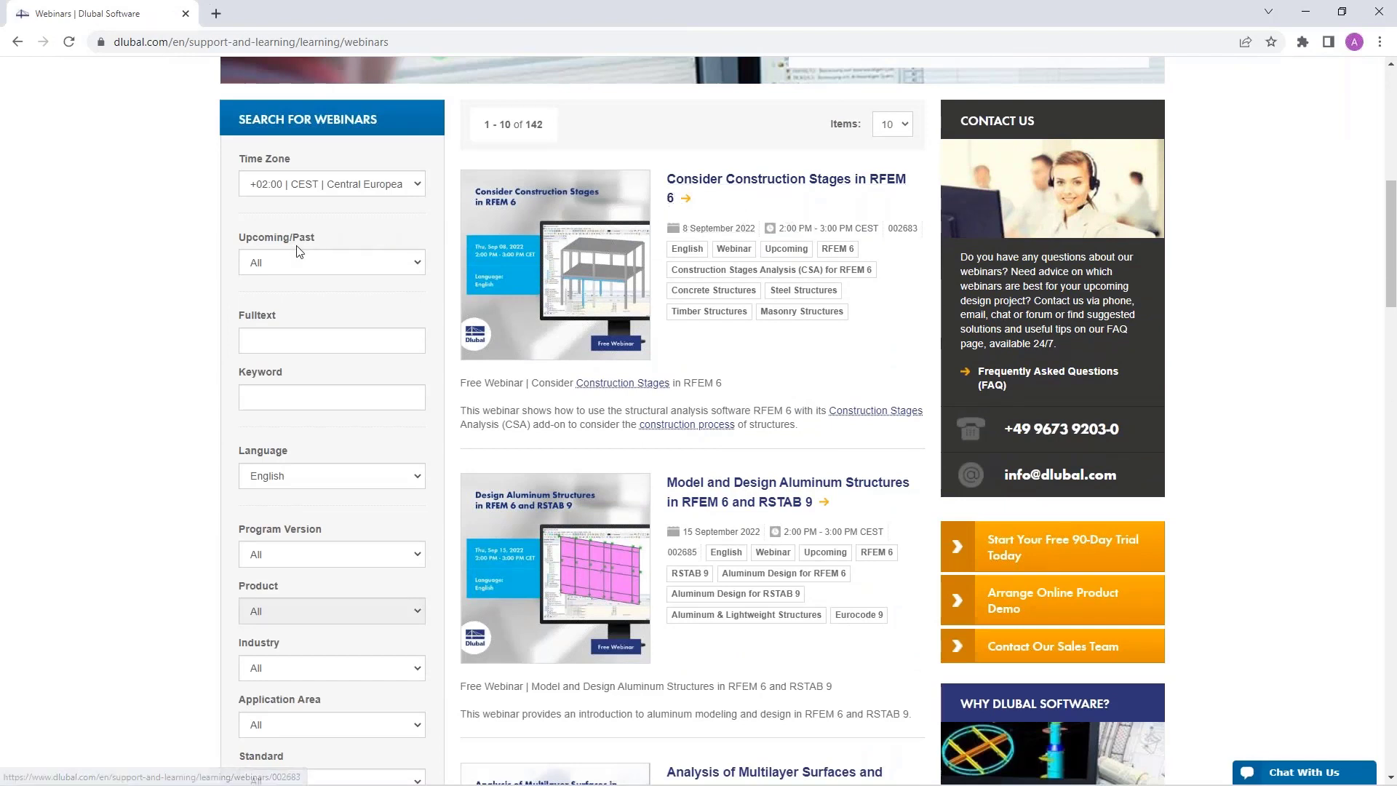
Step: Search the webinars list using the full-text filter "stages" and browse the matching webinars
left_click(291, 335)
type("stages")
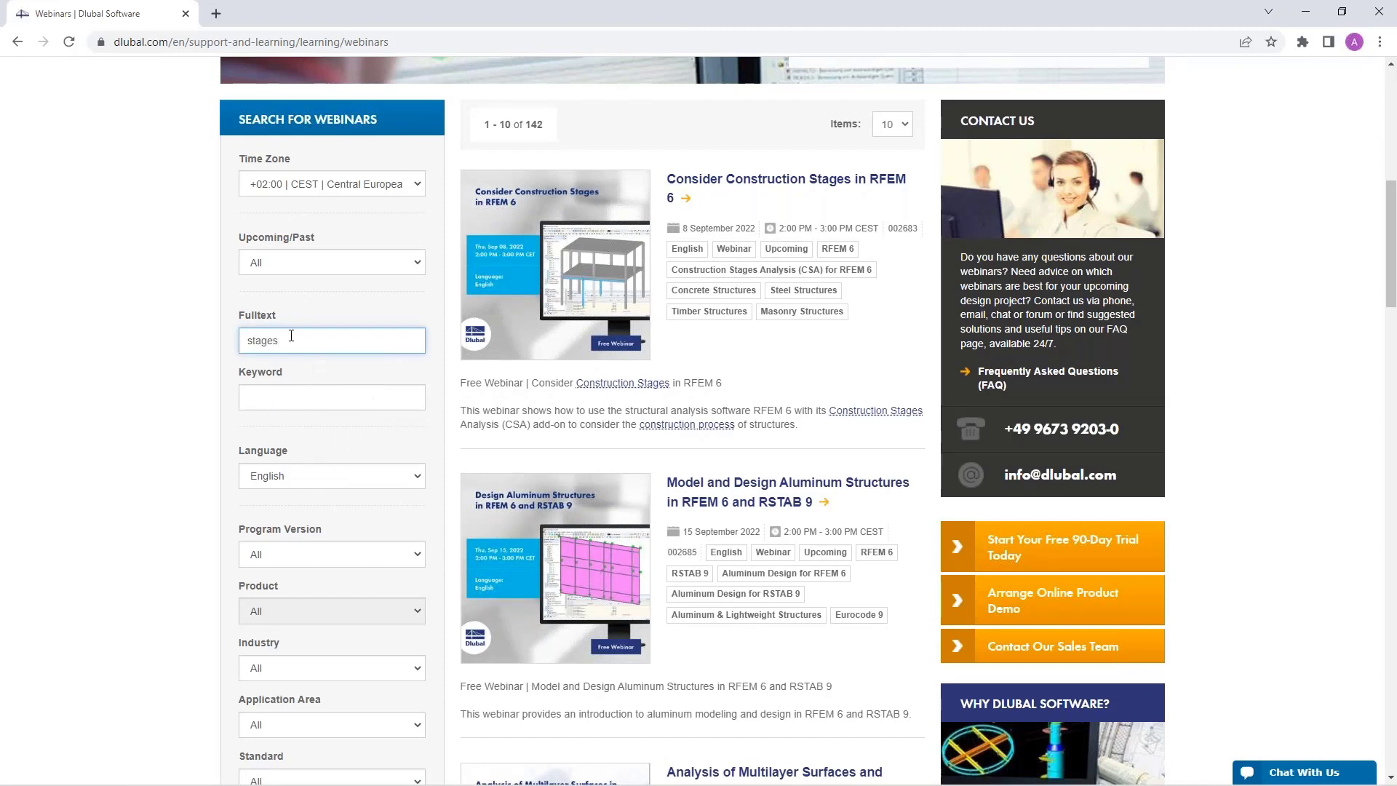
key("Return")
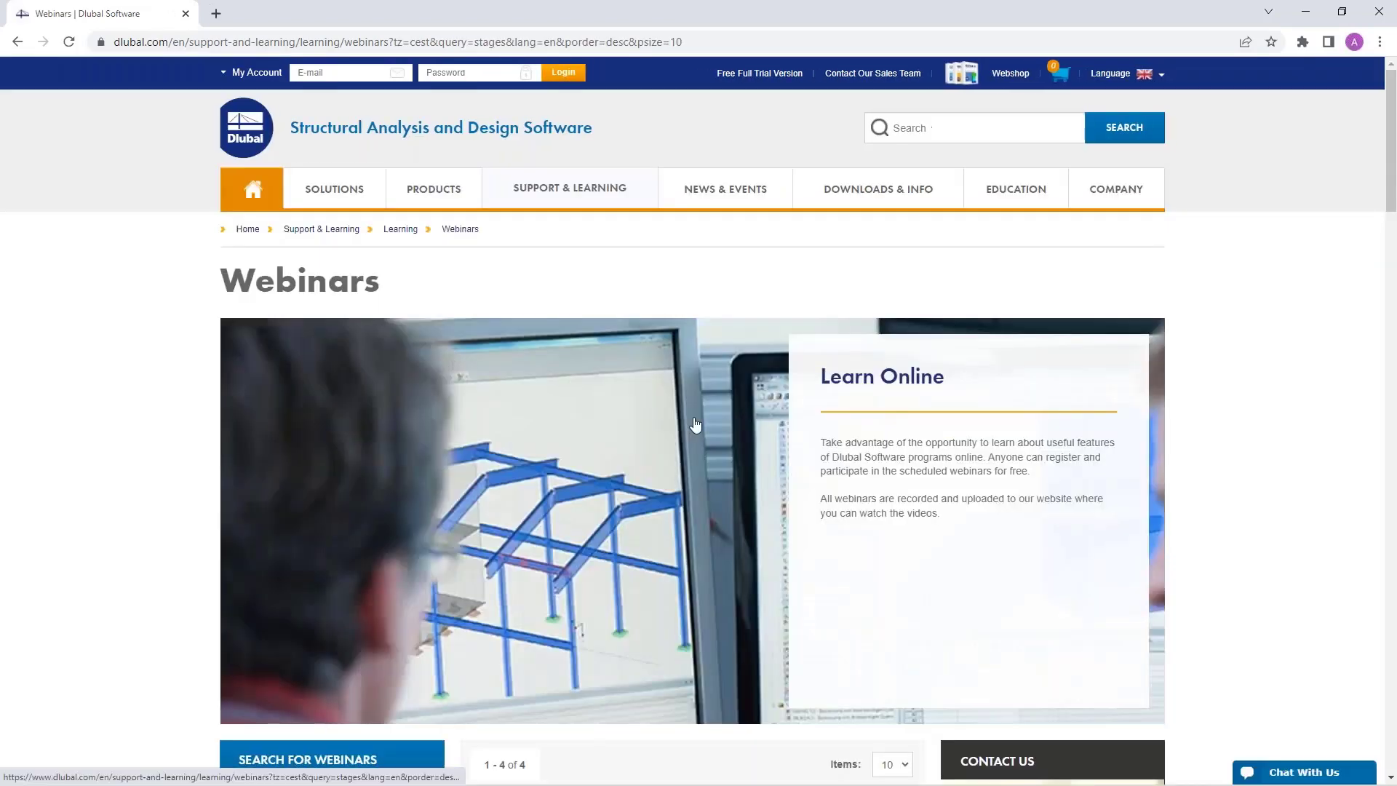
scroll(718, 372, "down", 8)
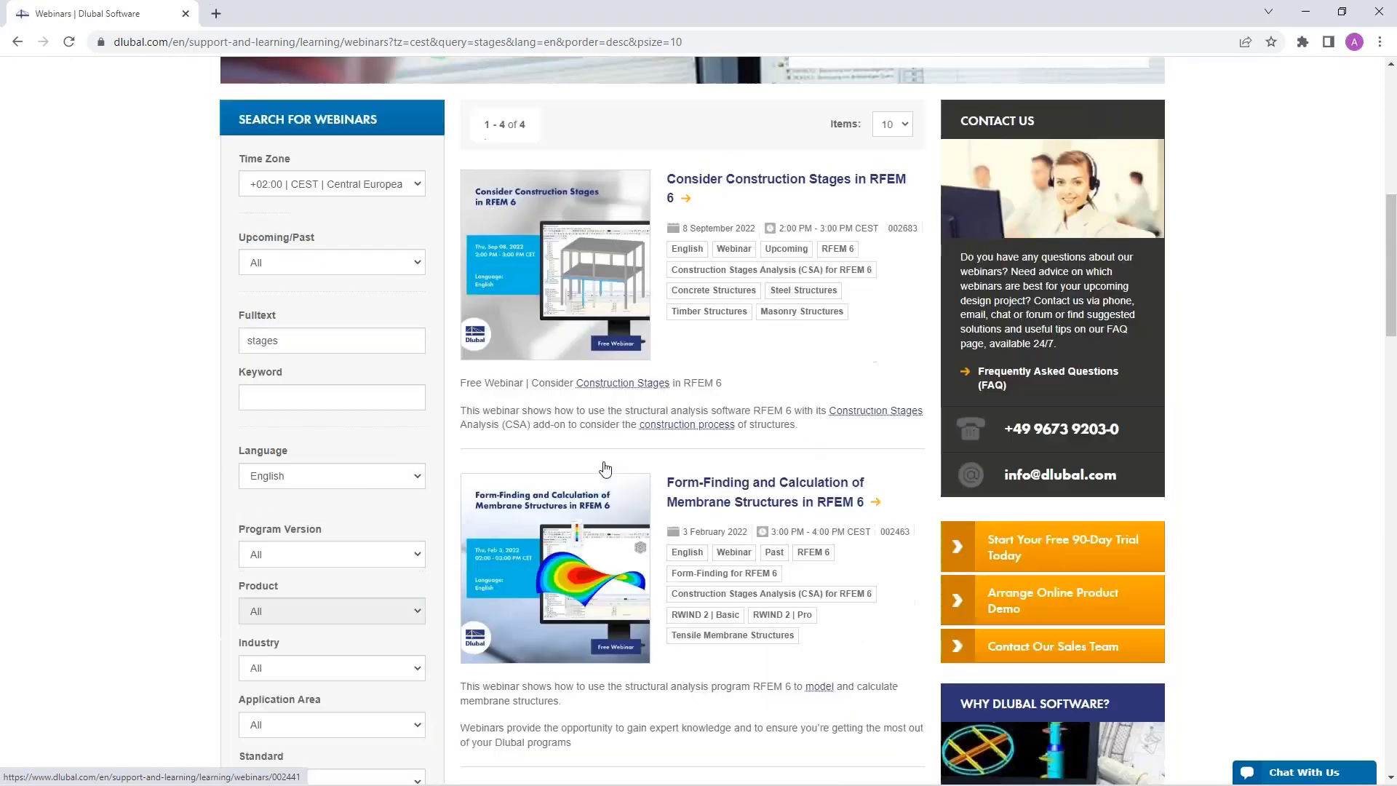
scroll(604, 468, "up", 3)
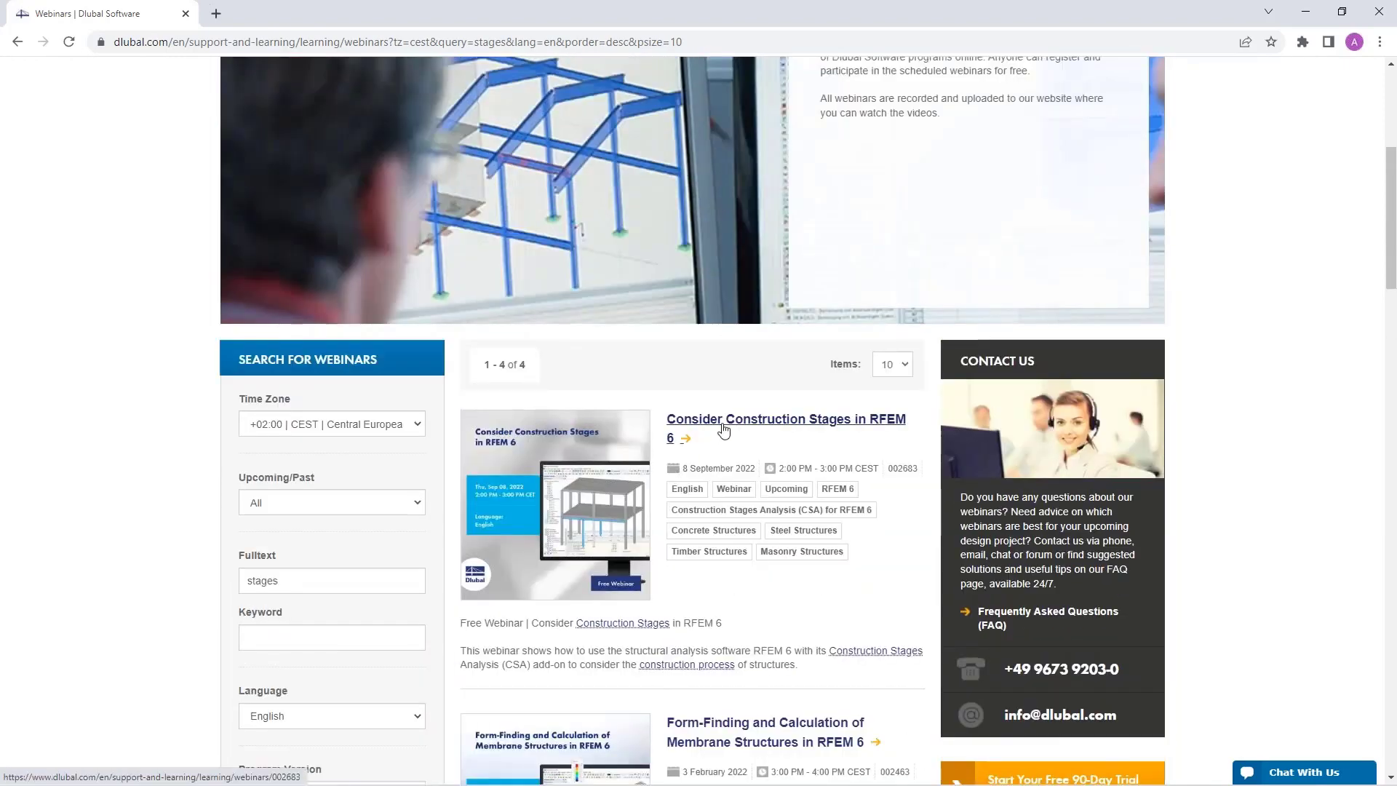
Step: Open the "Consider Construction Stages in RFEM 6" webinar page and scroll through its details, related events and downloadable models
left_click(730, 425)
scroll(733, 496, "down", 4)
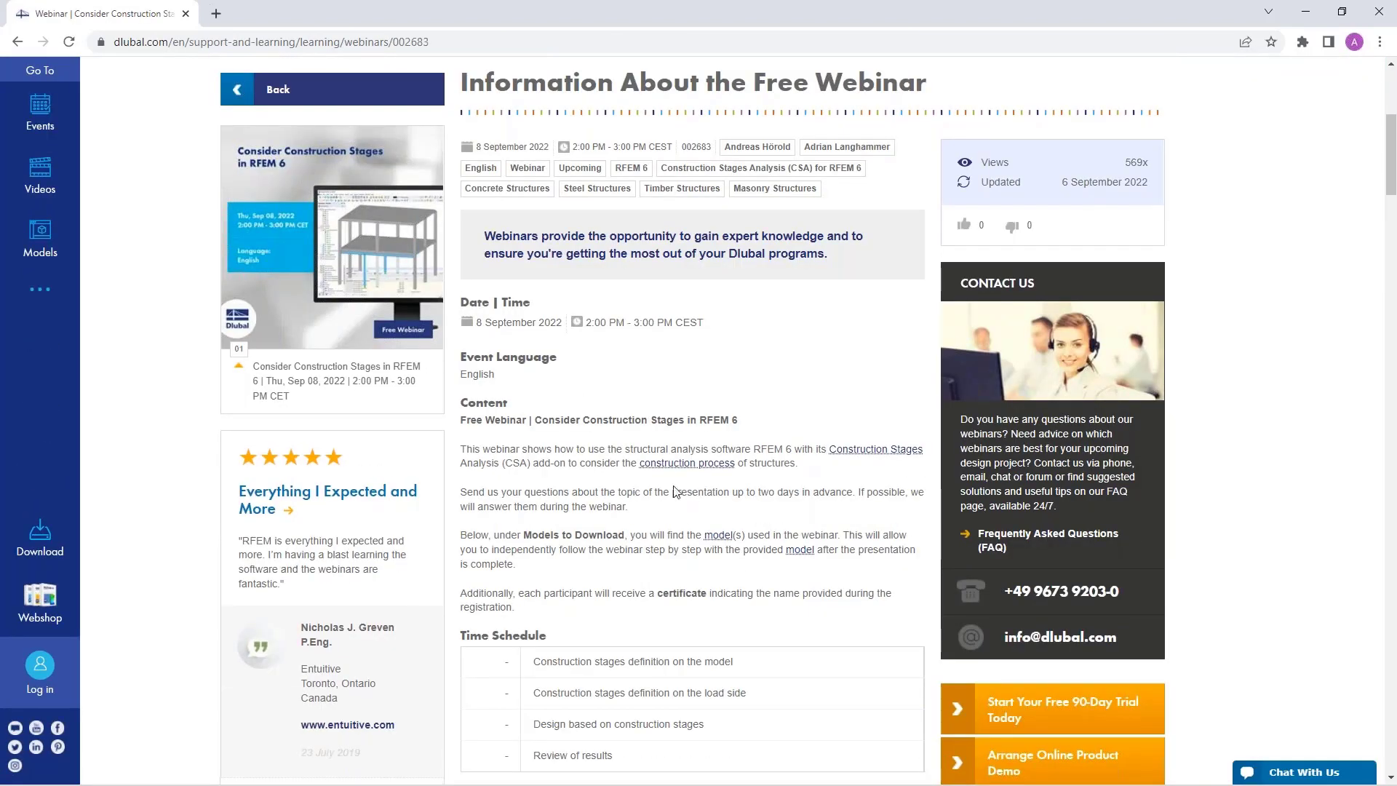
scroll(560, 516, "down", 12)
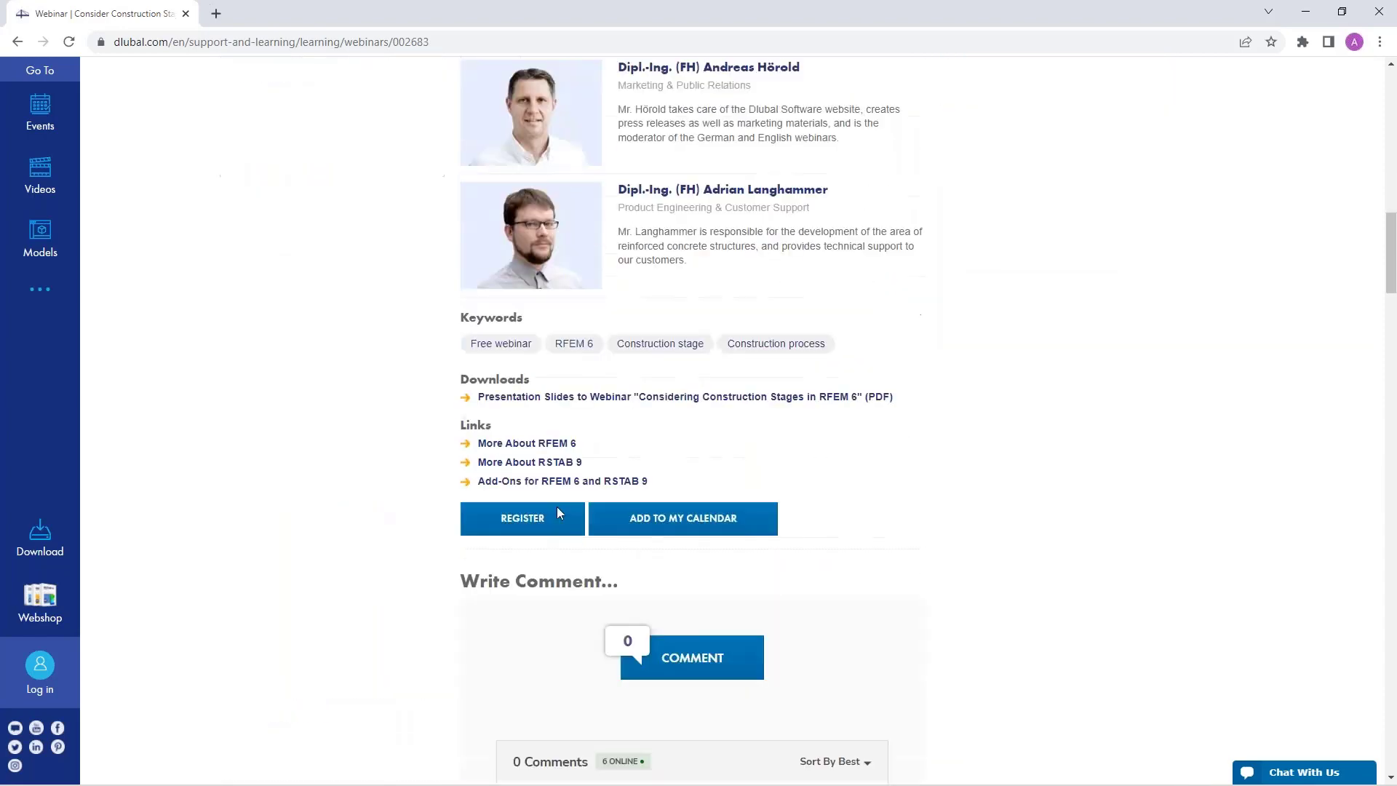
scroll(739, 491, "down", 8)
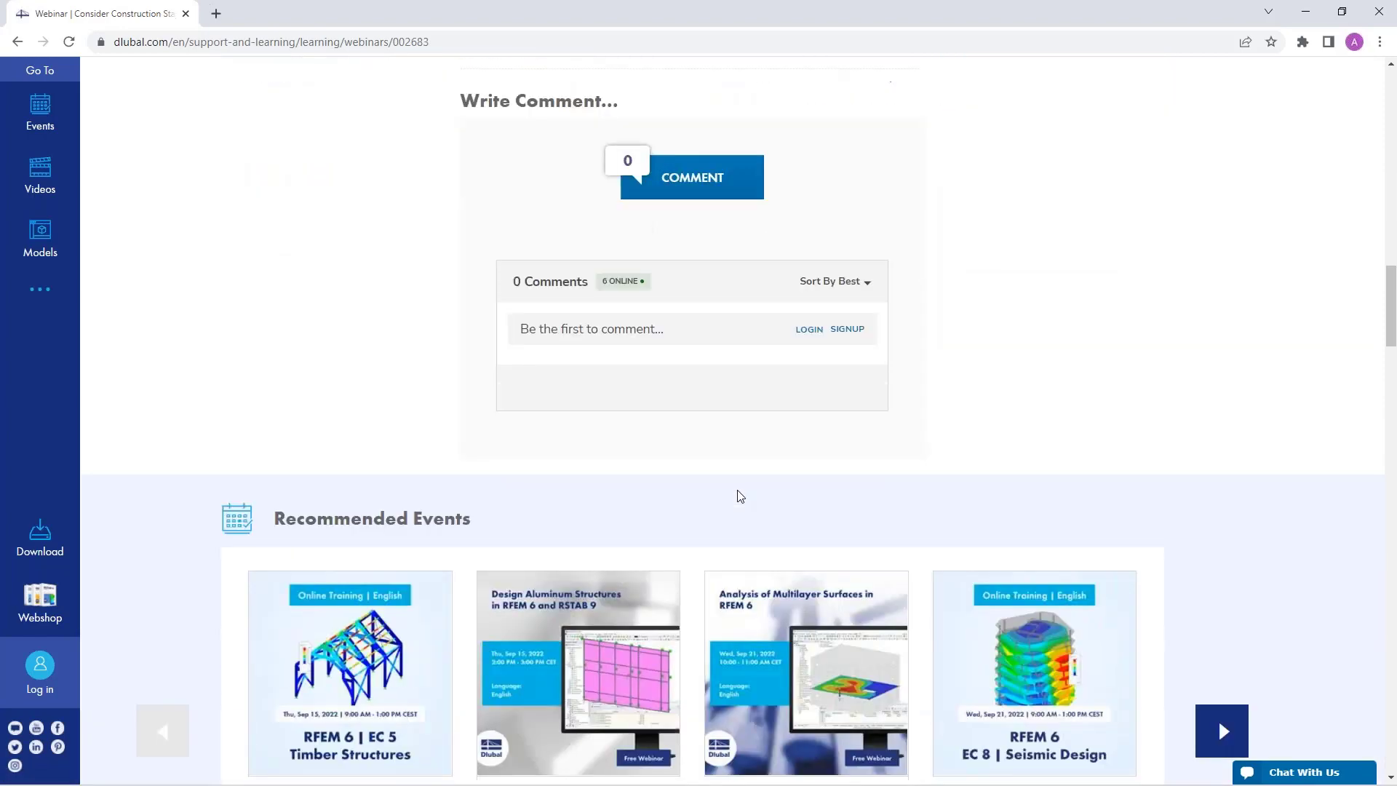
scroll(574, 483, "down", 12)
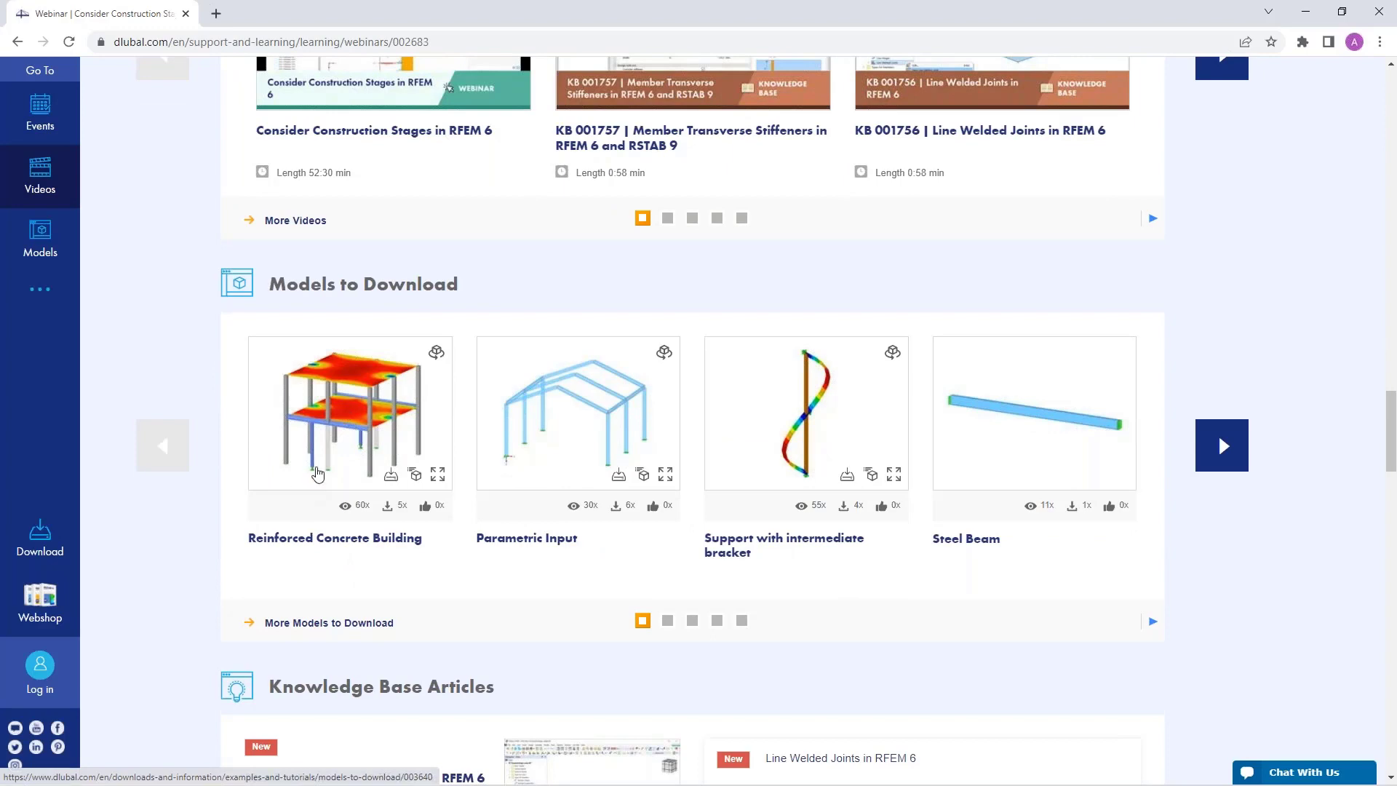
mouse_move(325, 436)
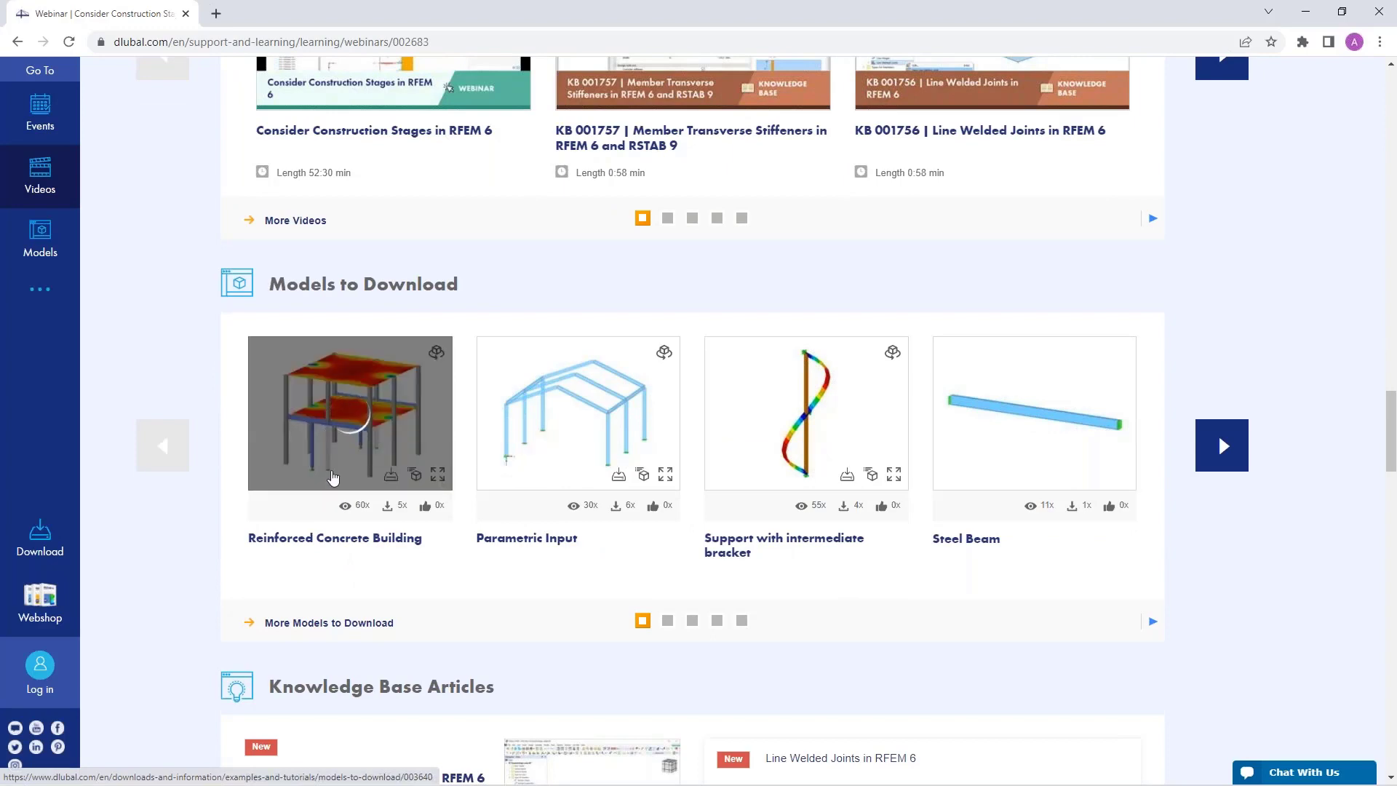
scroll(1217, 434, "up", 10)
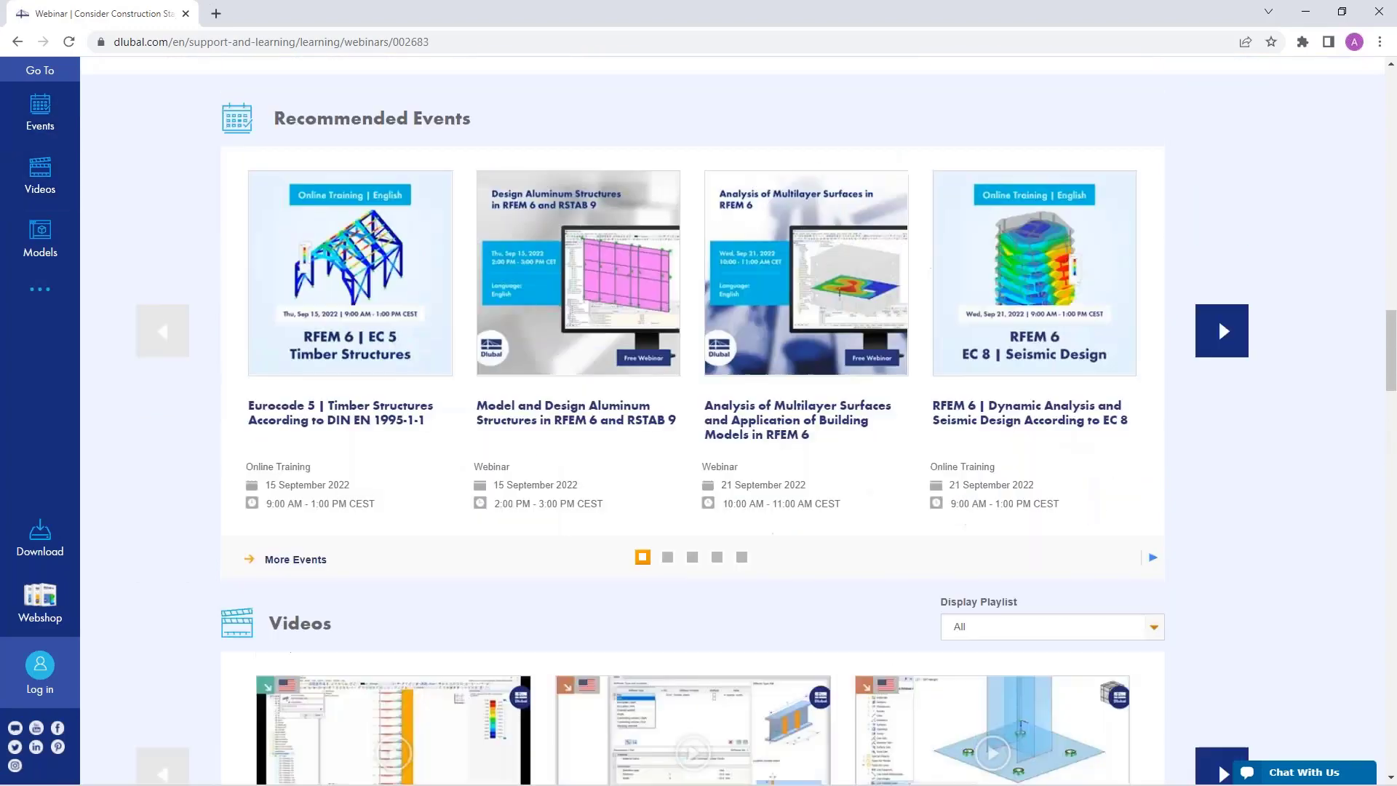
scroll(1218, 318, "up", 10)
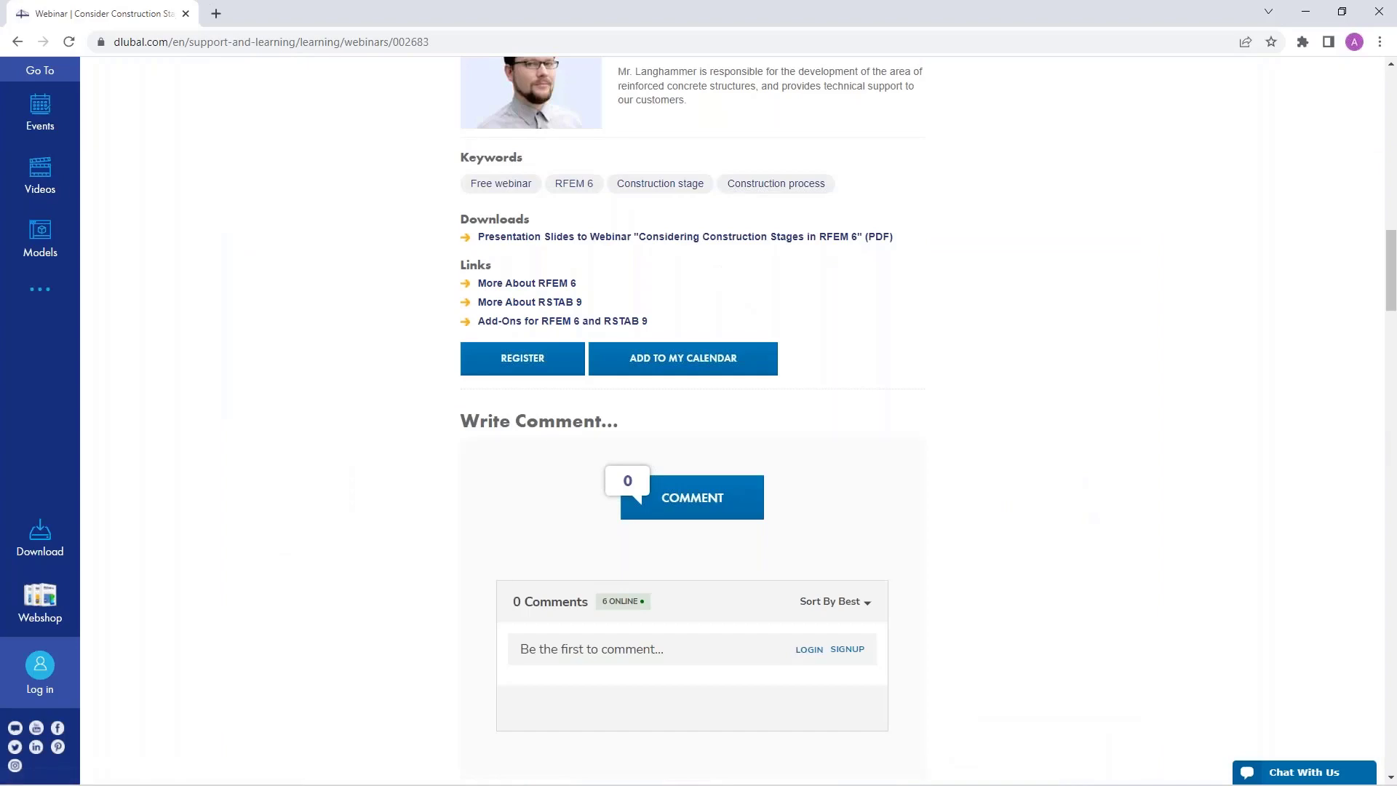
scroll(1218, 319, "up", 10)
scroll(502, 459, "up", 9)
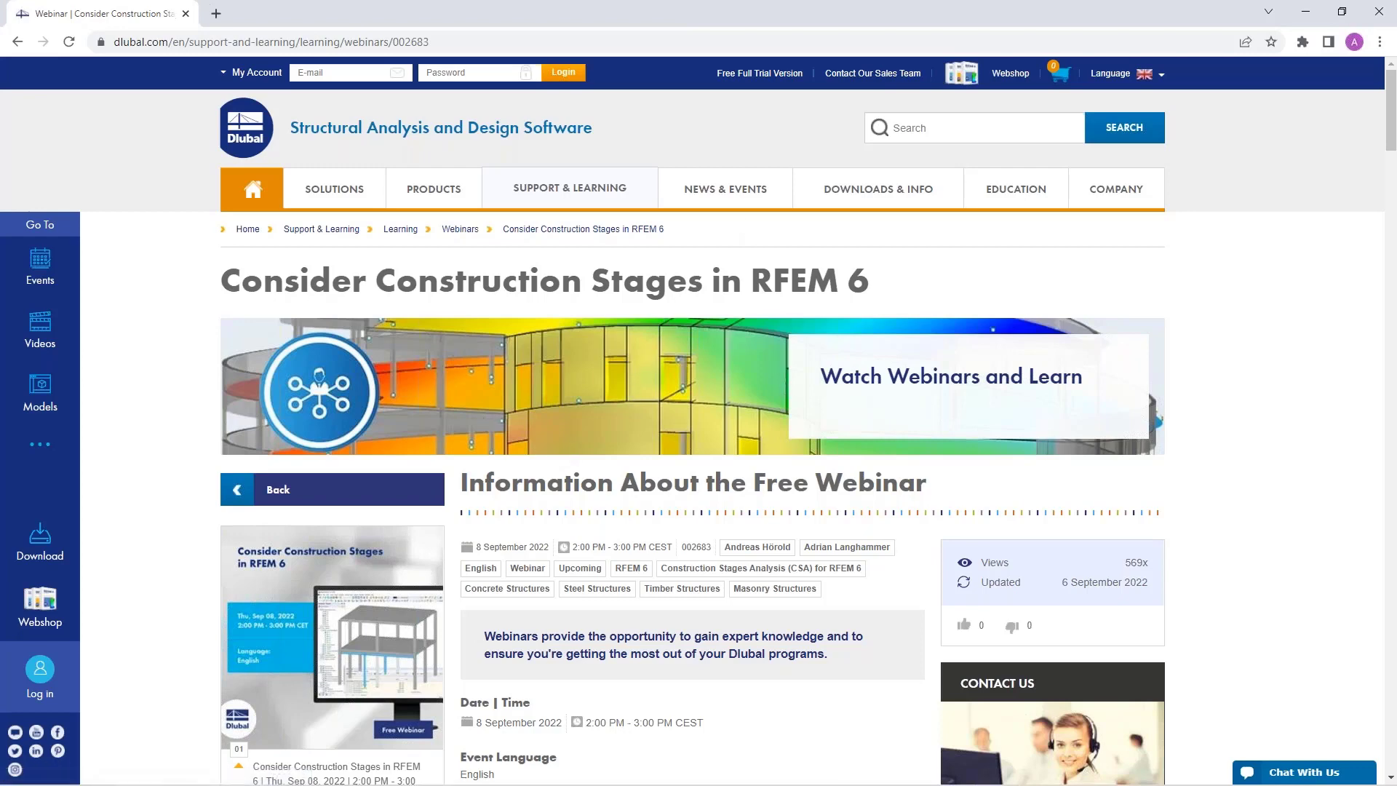
Step: Open the Free Full Trial Version page and browse the RFEM 6 and RSTAB 9 trial downloads
left_click(757, 76)
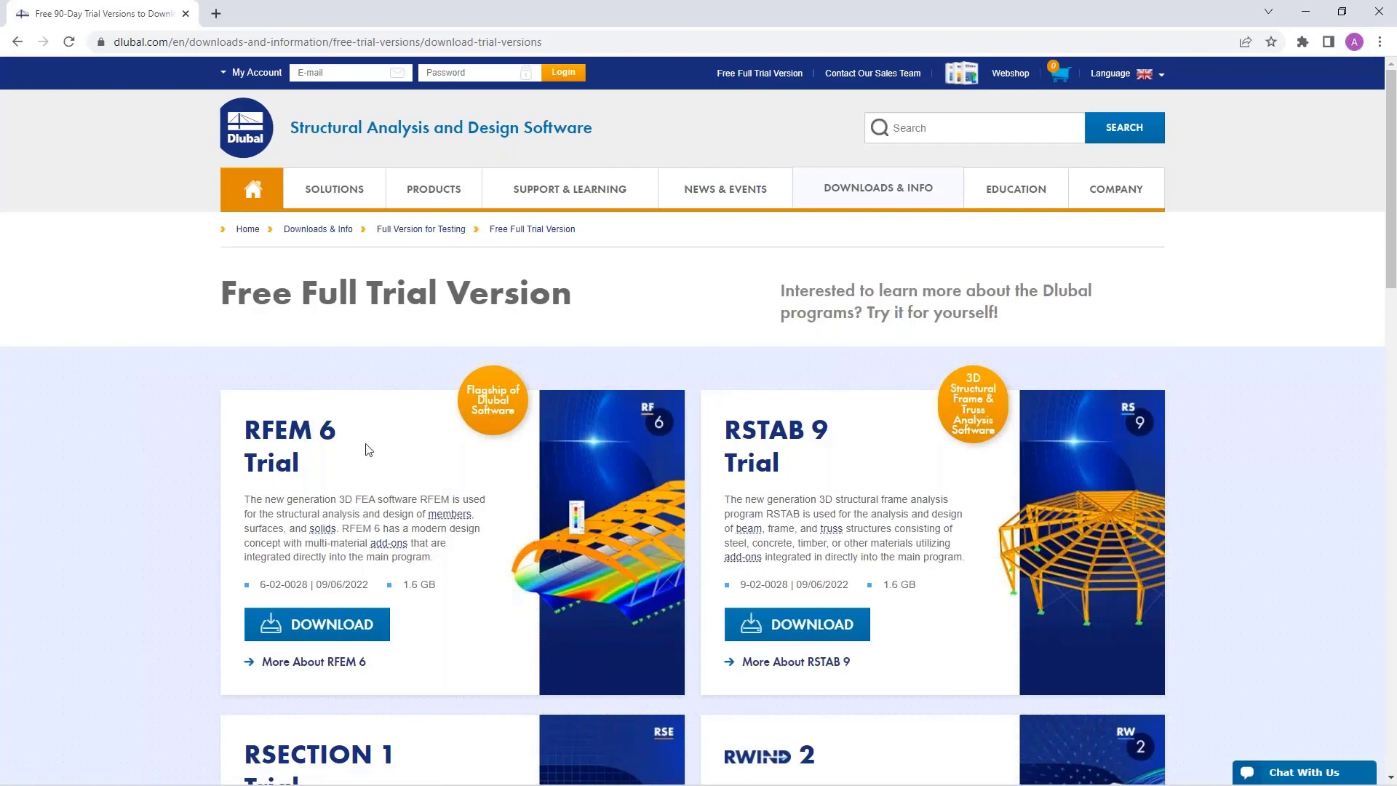
scroll(368, 450, "down", 1)
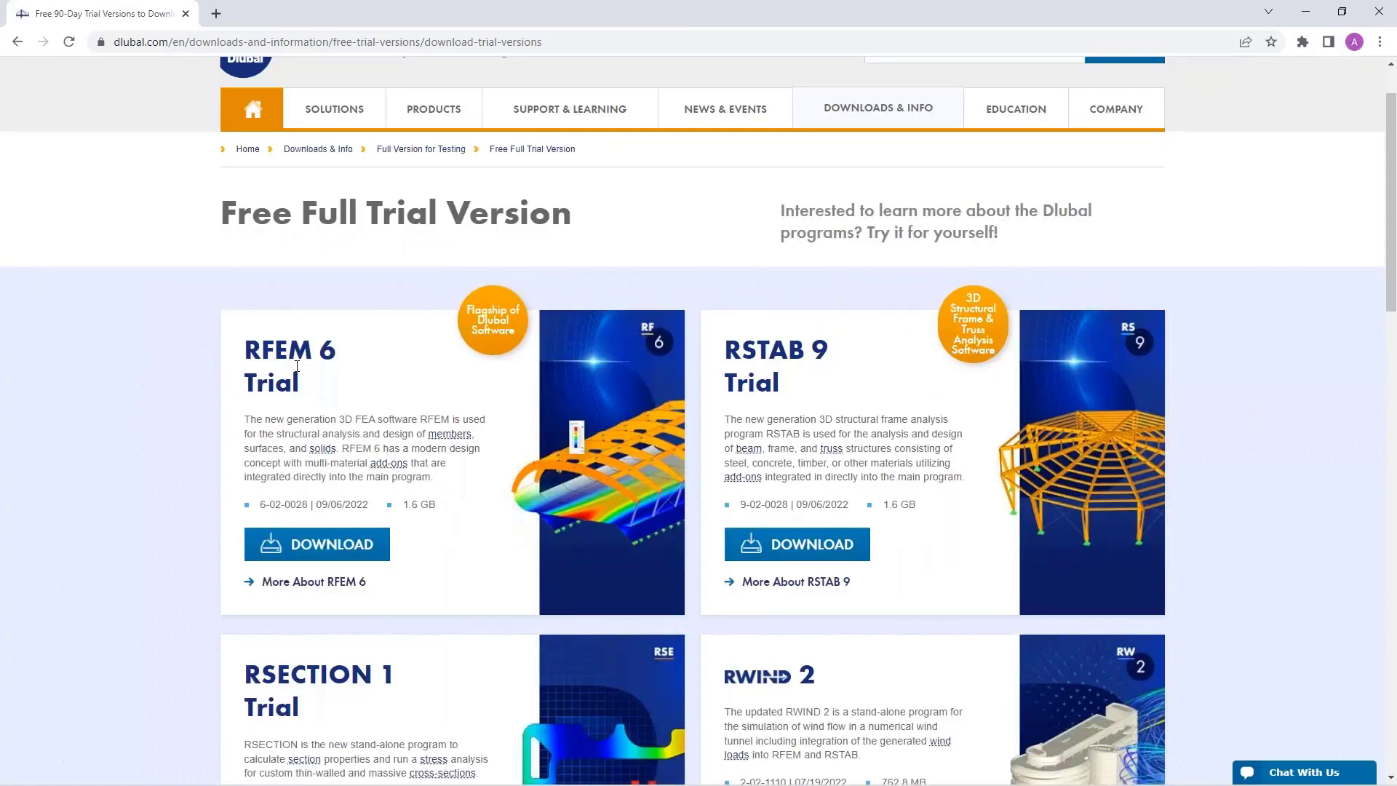
scroll(324, 374, "down", 4)
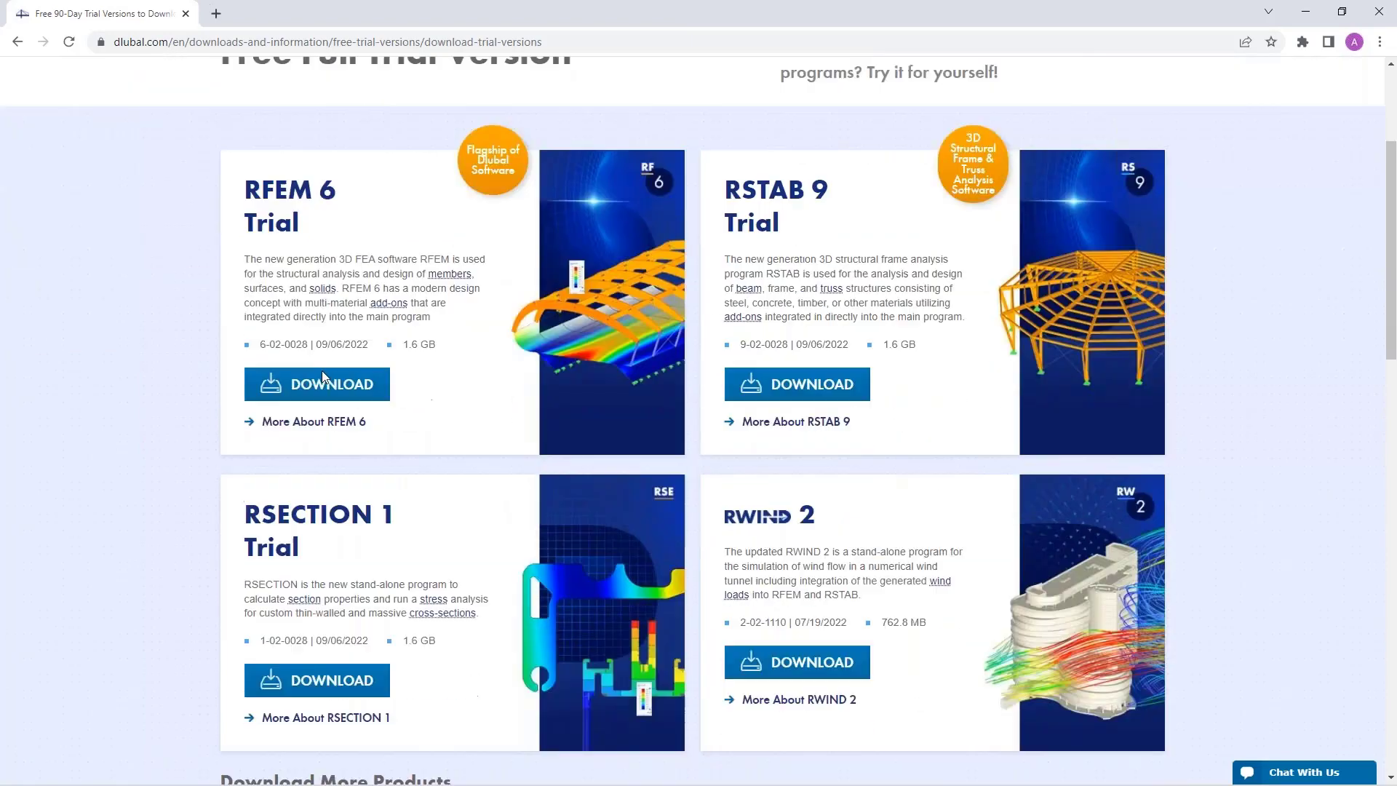
scroll(359, 399, "up", 3)
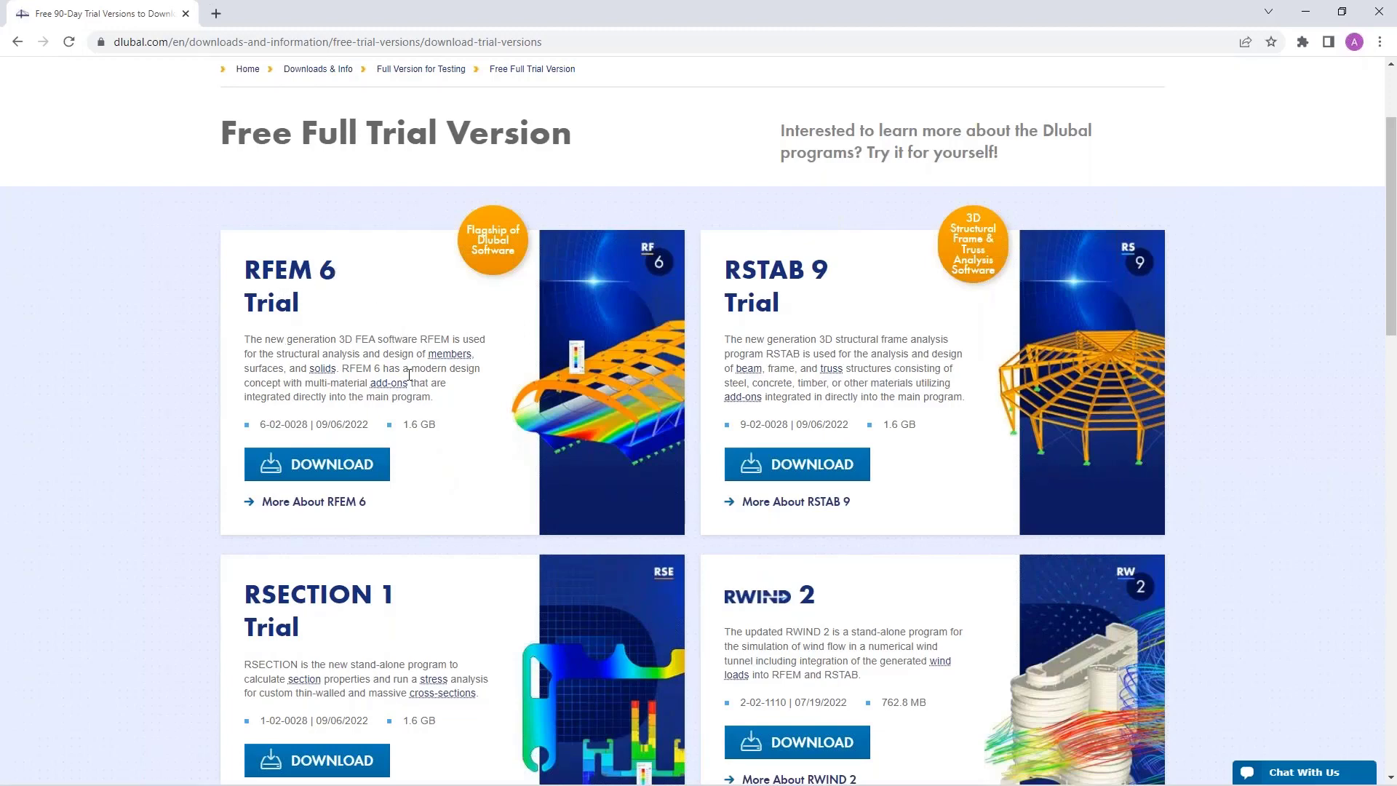
scroll(409, 375, "up", 1)
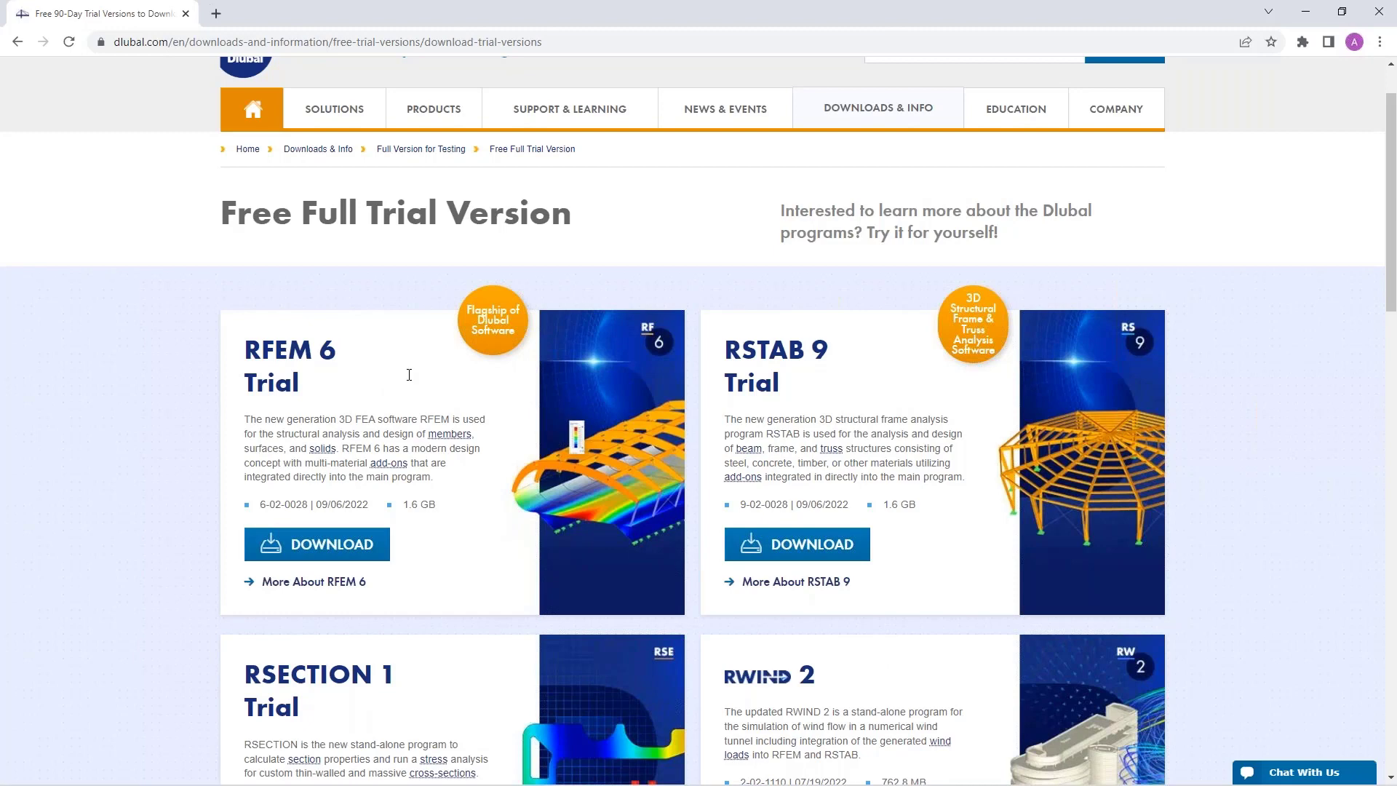
scroll(408, 378, "up", 1)
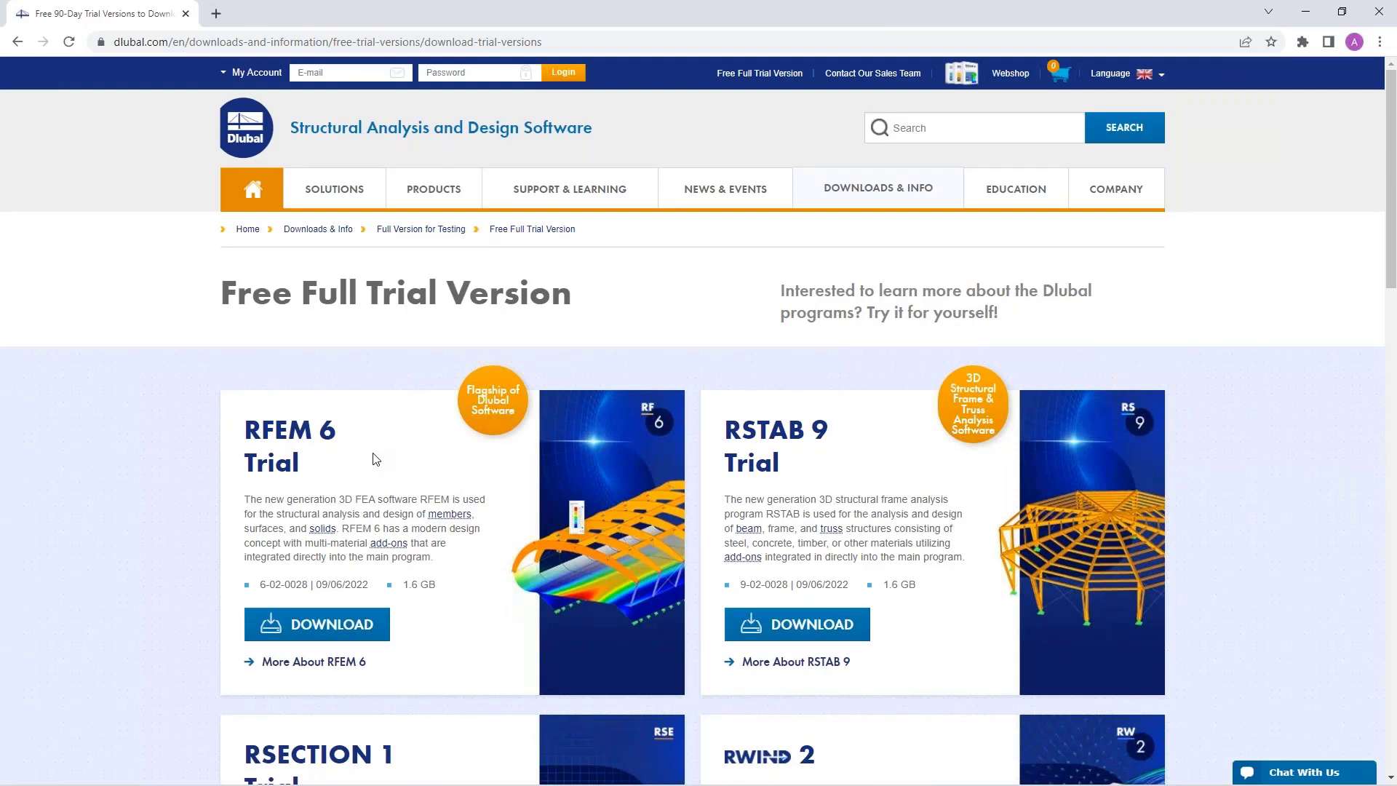
scroll(375, 458, "down", 3)
scroll(375, 458, "up", 3)
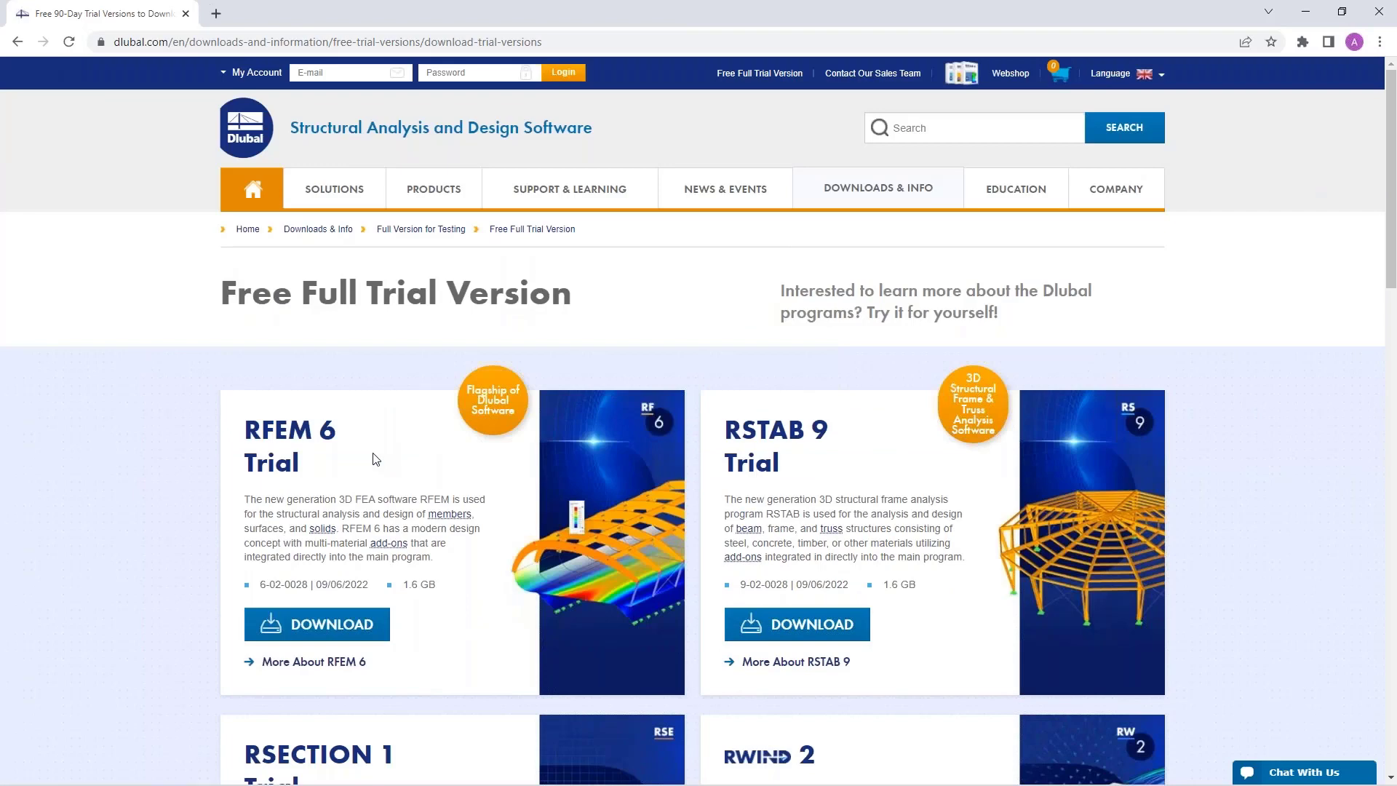